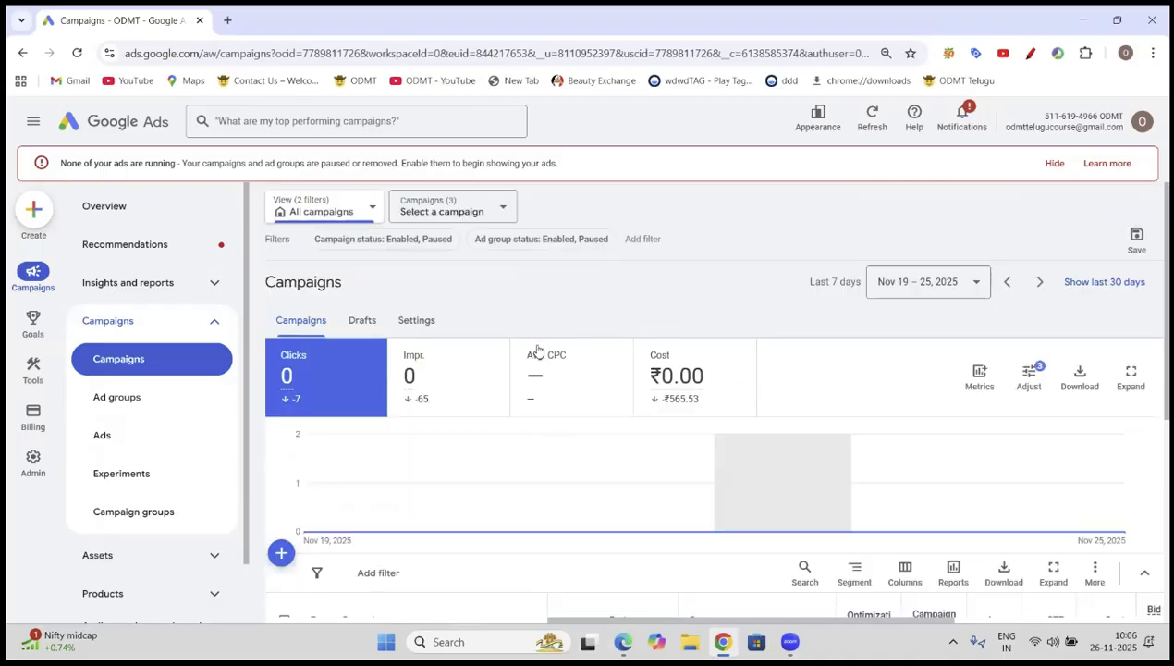
Create a new campaign without a guided objective so the campaign type choices appear
click(282, 328)
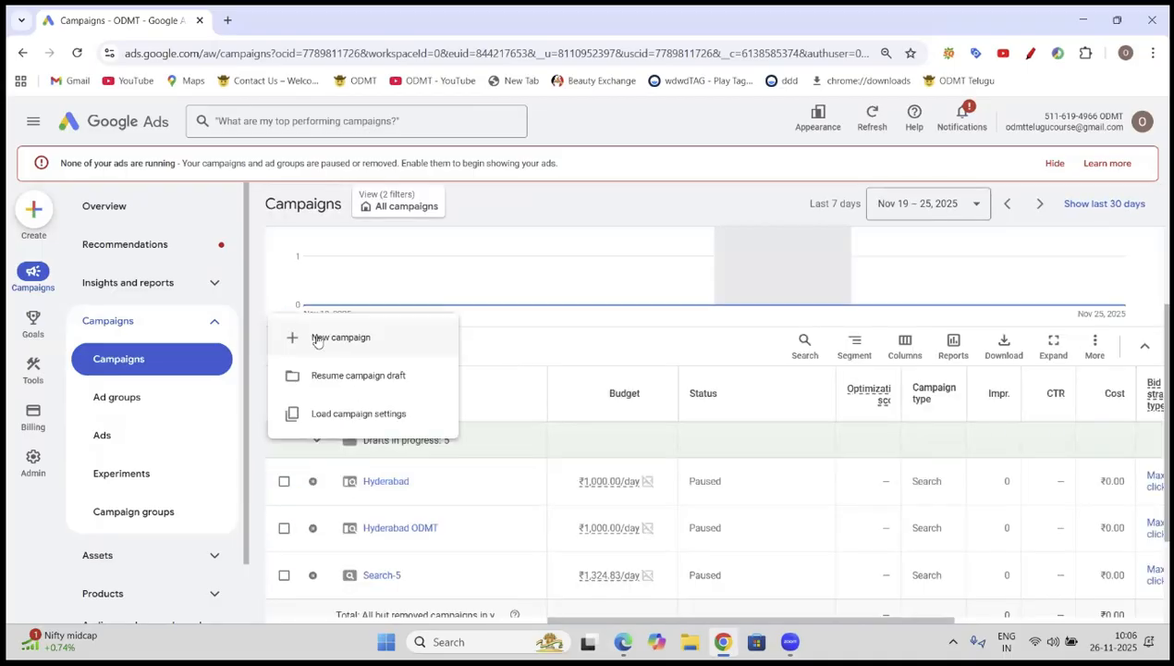
click(317, 337)
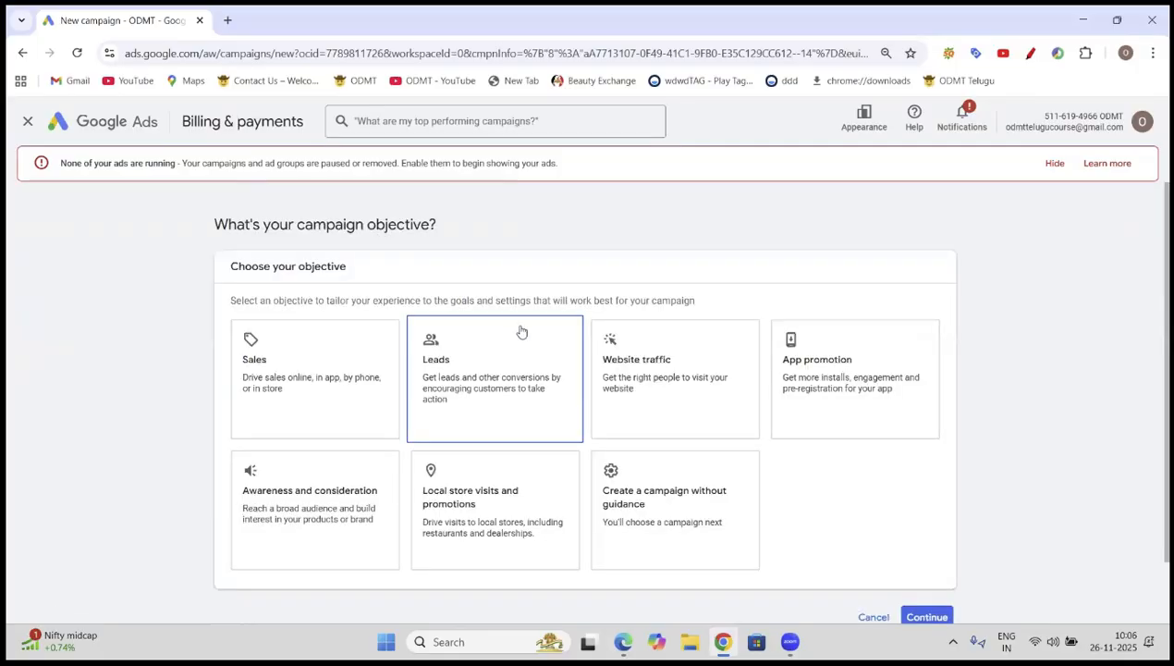
scroll(520, 329, down, 1)
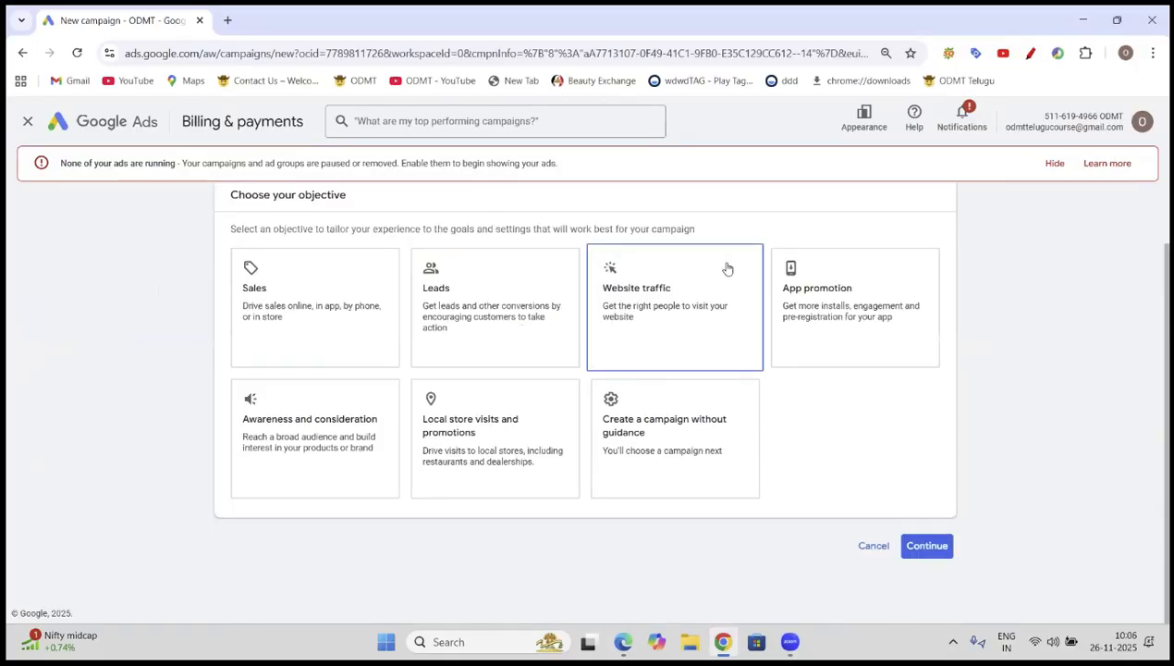
click(684, 433)
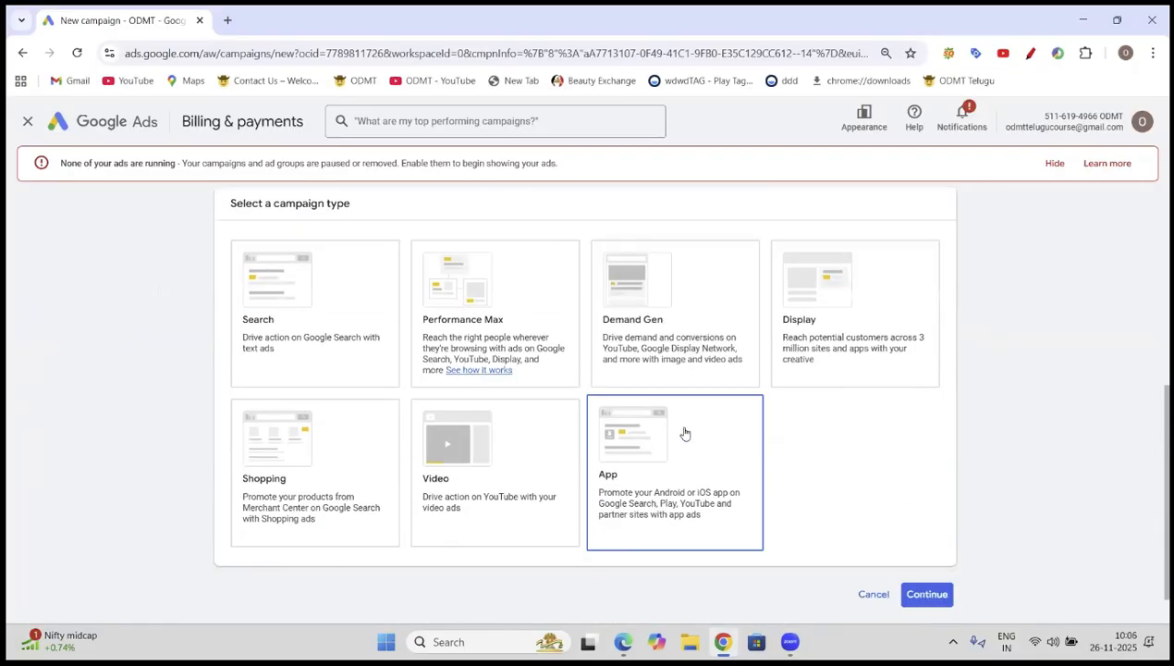
Choose Display as the campaign type, add Engagements as a conversion goal, and continue
click(827, 353)
scroll(827, 352, down, 2)
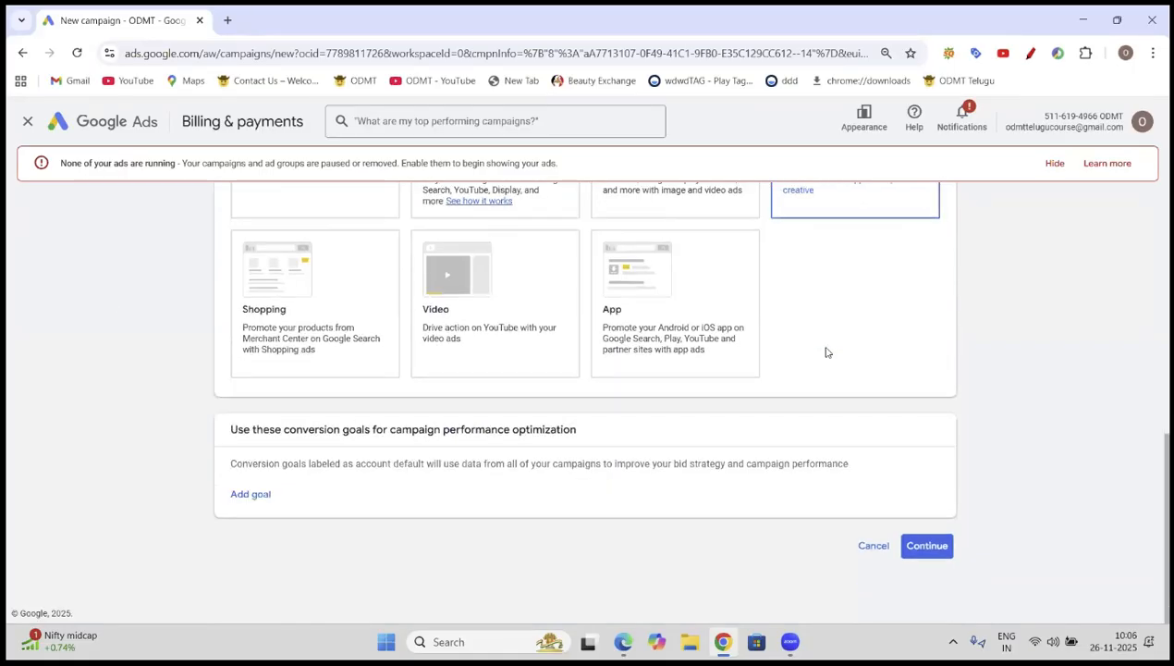
click(263, 495)
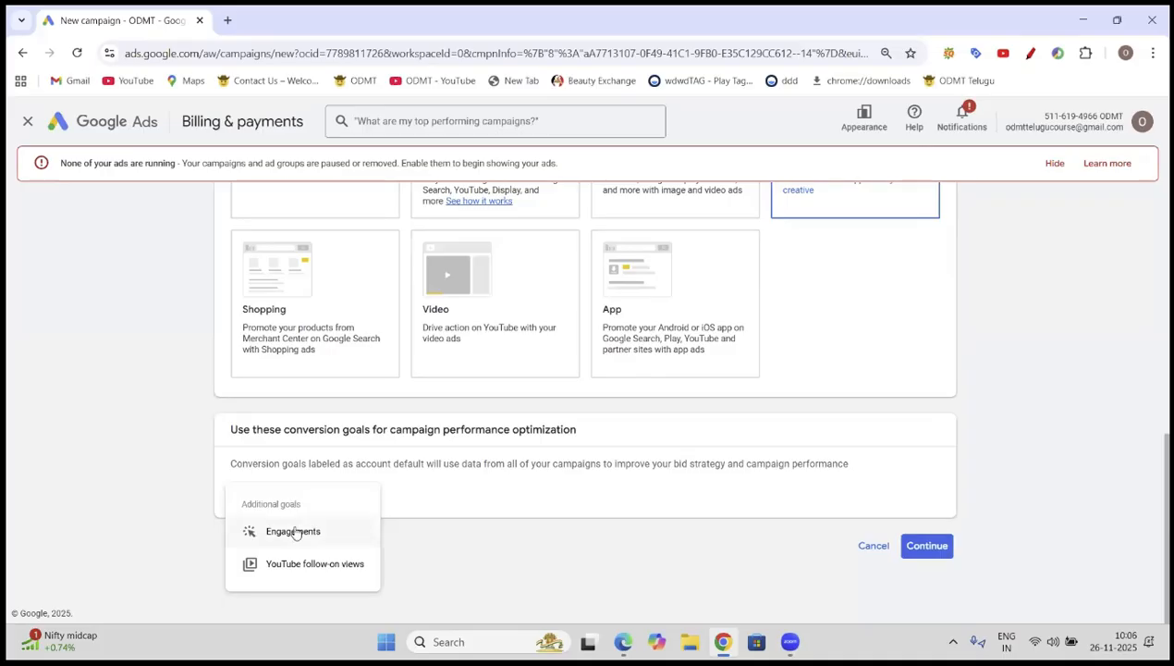
click(294, 532)
scroll(677, 441, down, 1)
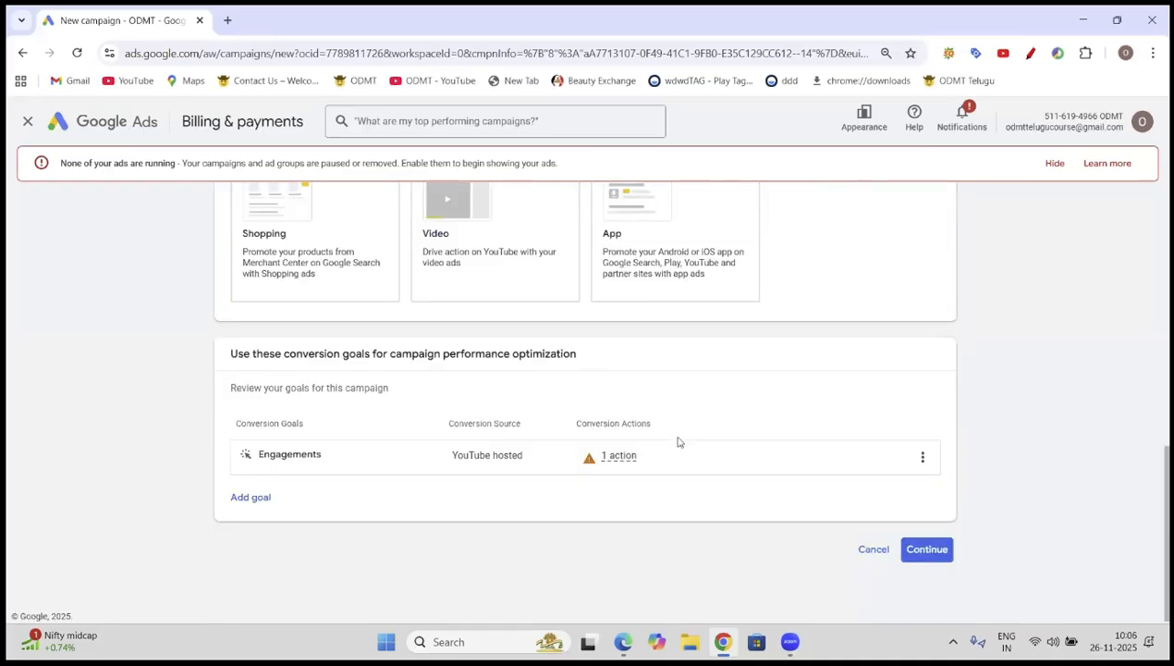
click(923, 462)
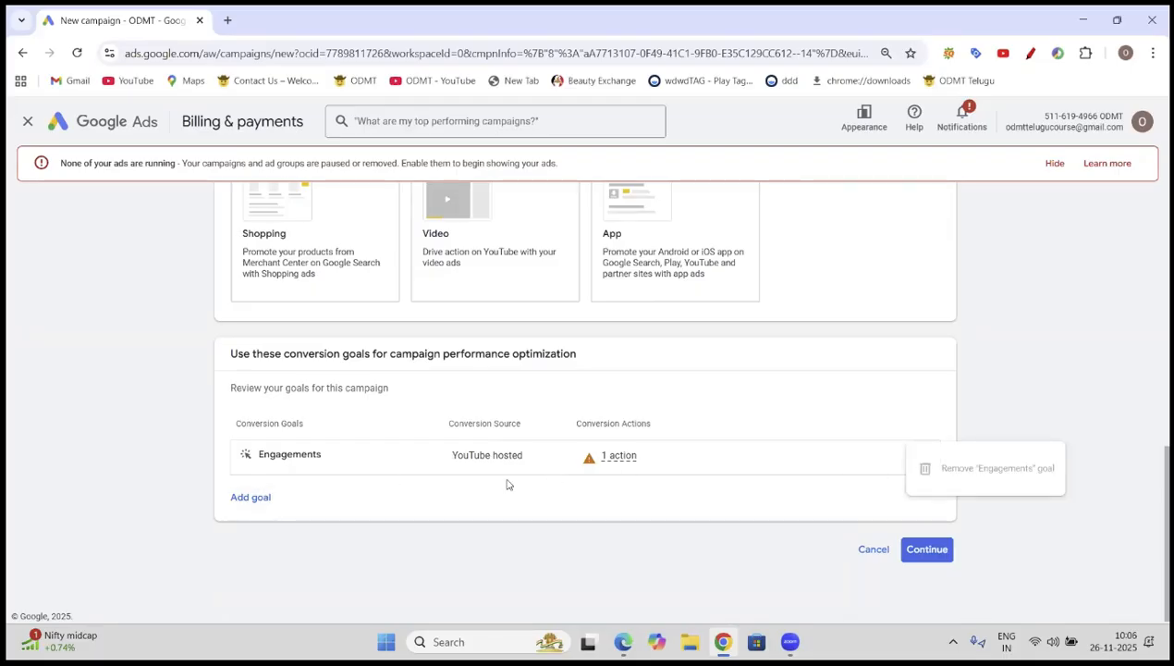
click(815, 512)
click(929, 550)
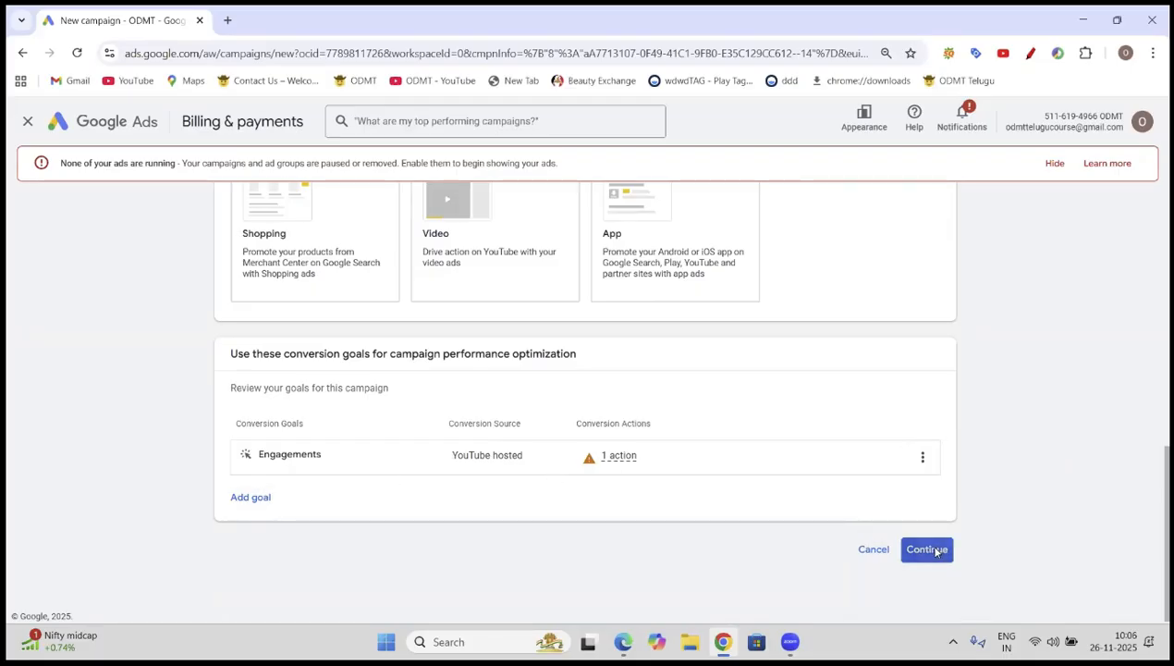
scroll(825, 408, down, 2)
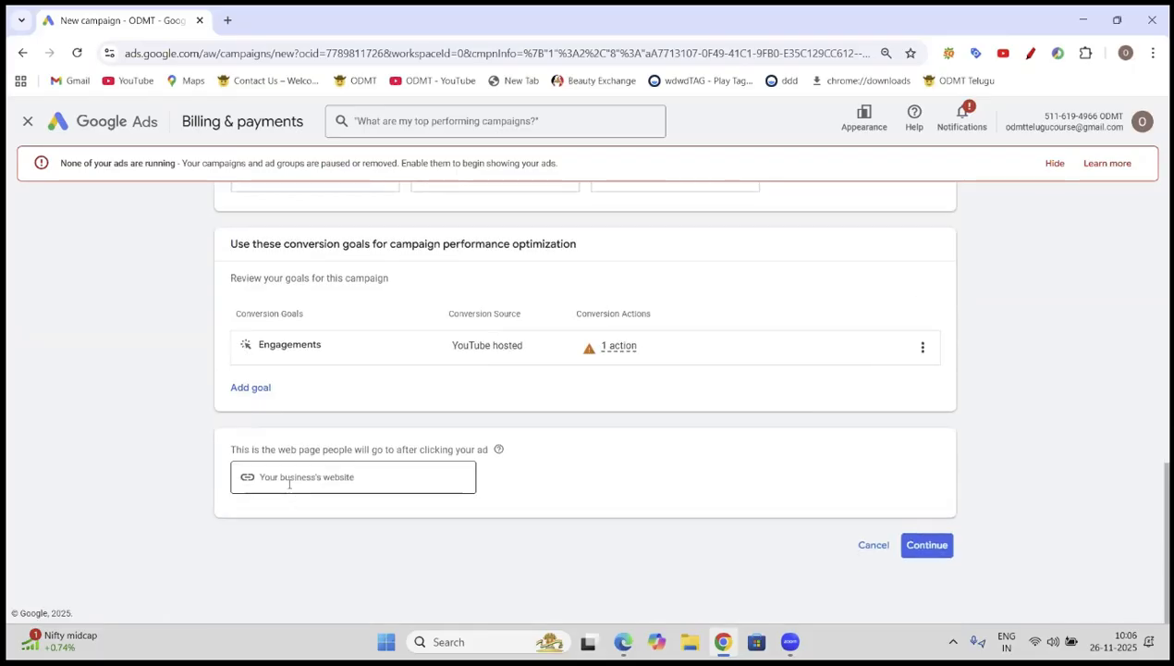
click(335, 475)
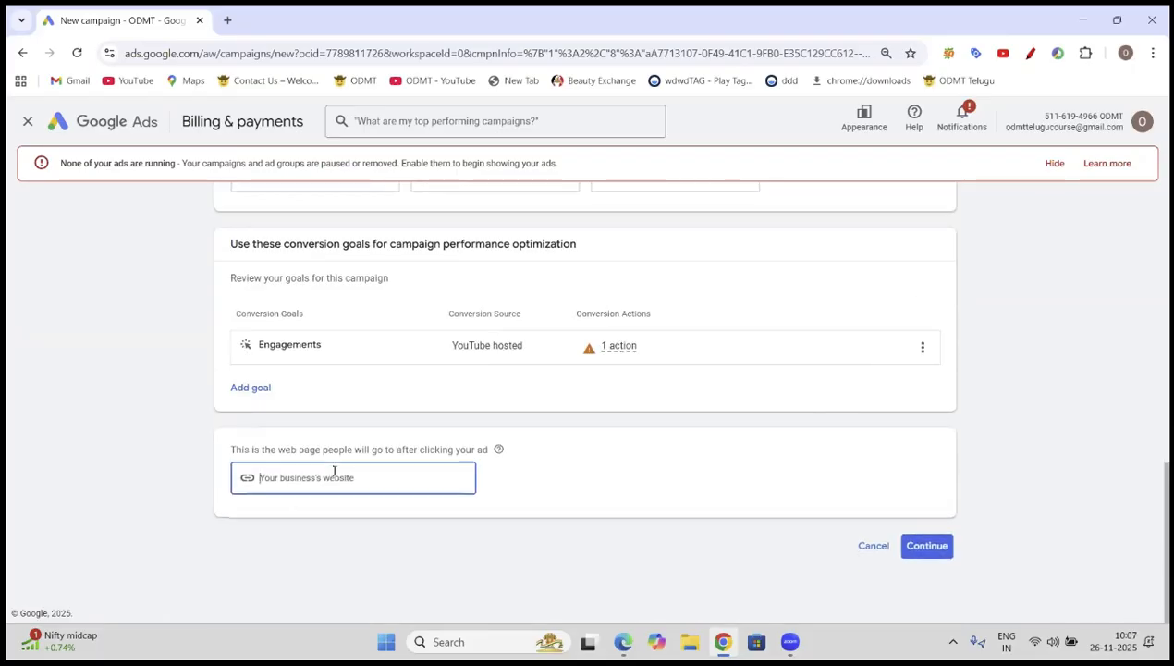
text(https://www.odmt.in)
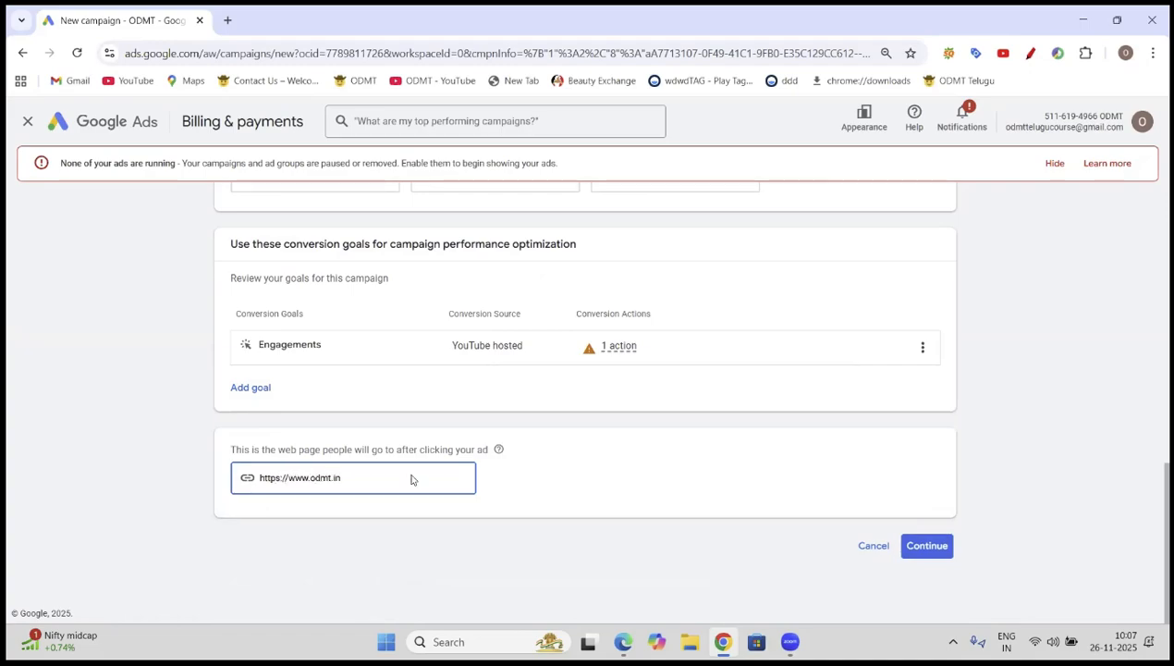
click(925, 545)
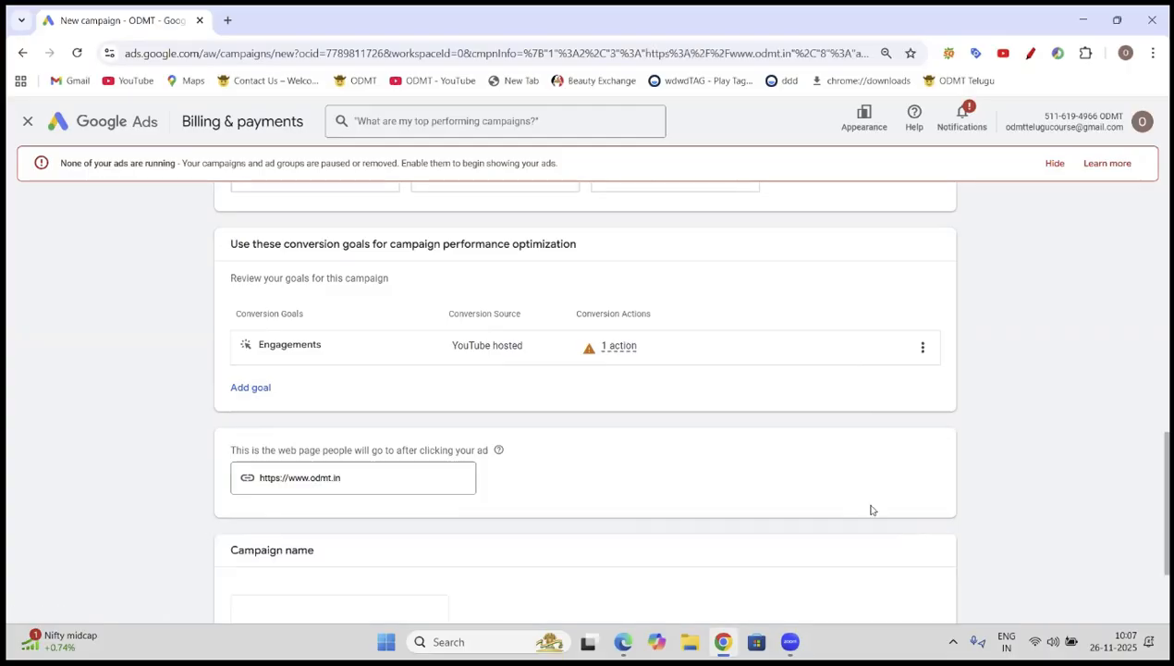
Rename the campaign from Display-1 to 'Display -November' and continue to settings
scroll(760, 414, down, 2)
click(277, 458)
drag(285, 460, 228, 467)
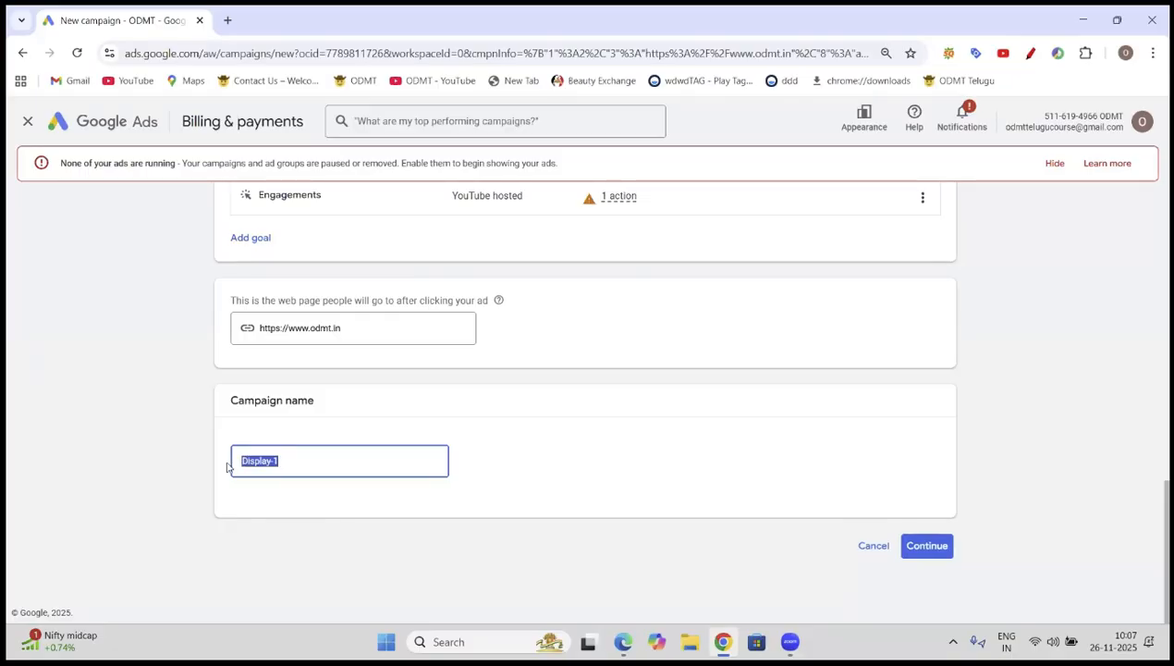
text(Display -November)
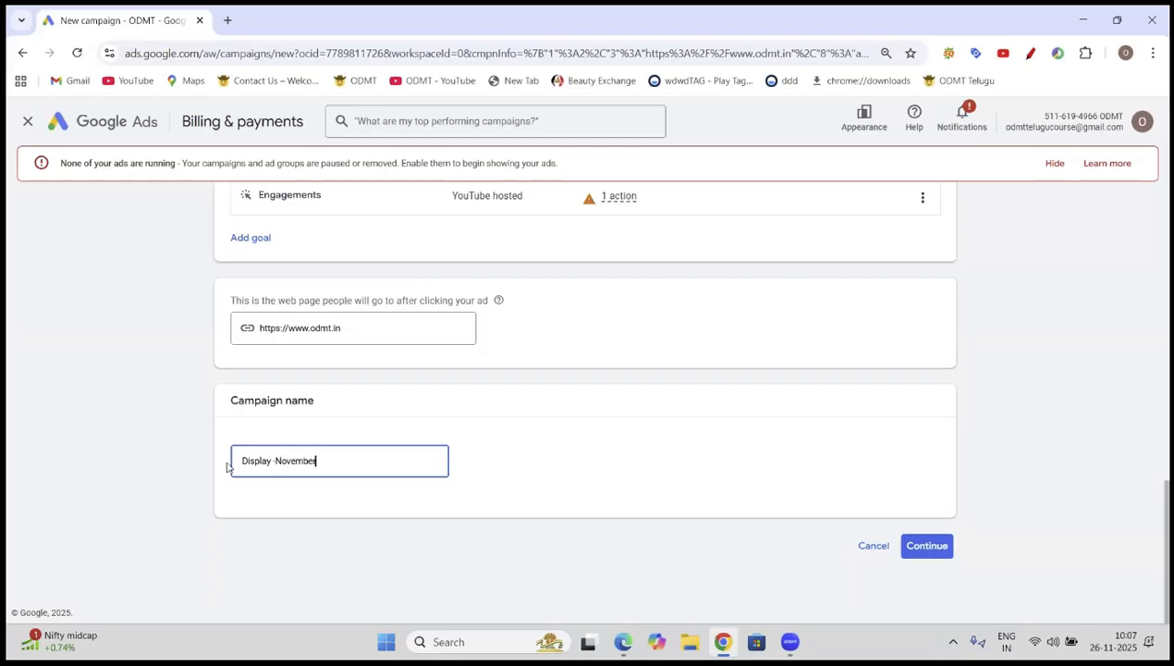
click(924, 545)
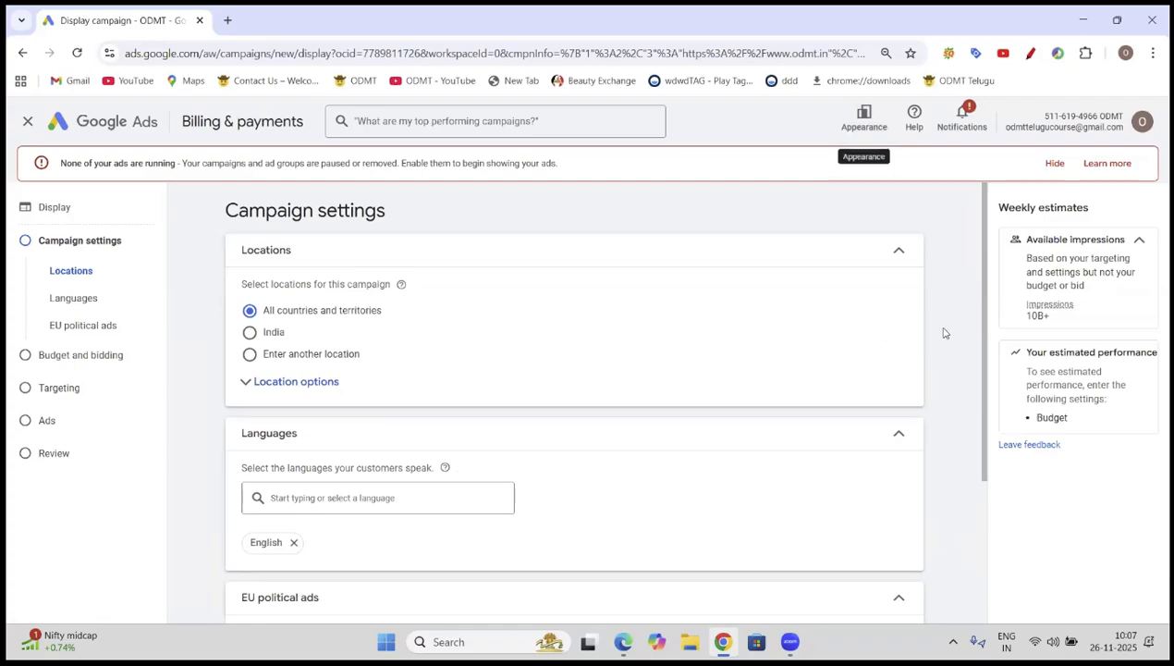
scroll(944, 332, down, 3)
scroll(944, 333, up, 3)
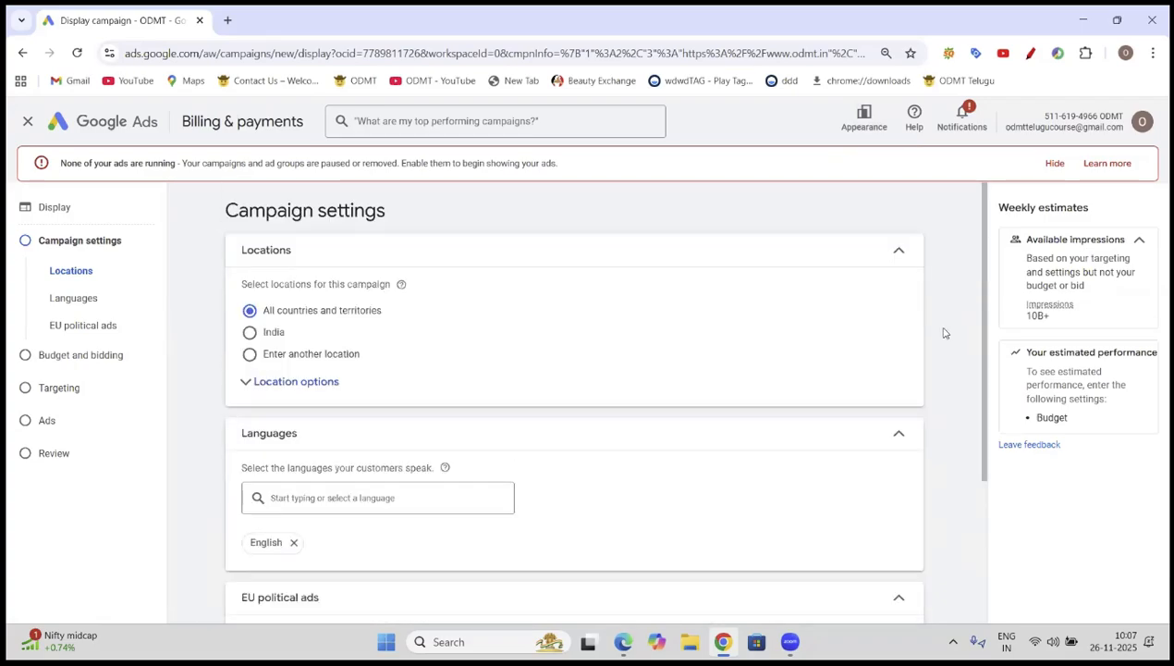
scroll(944, 332, down, 3)
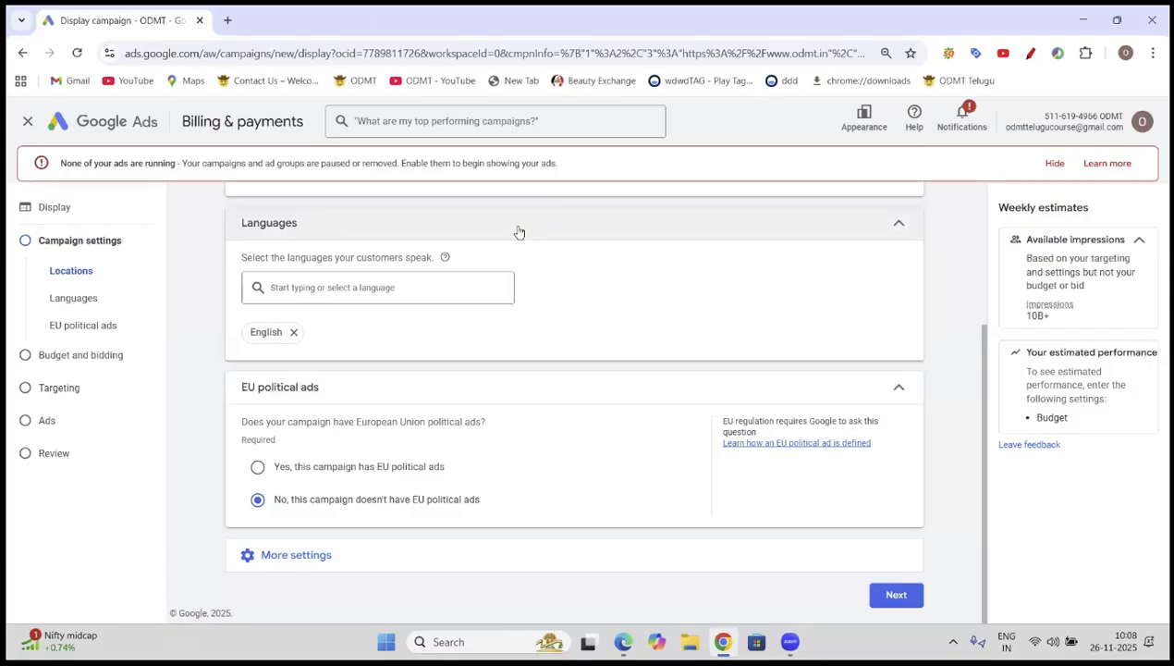
scroll(589, 386, up, 3)
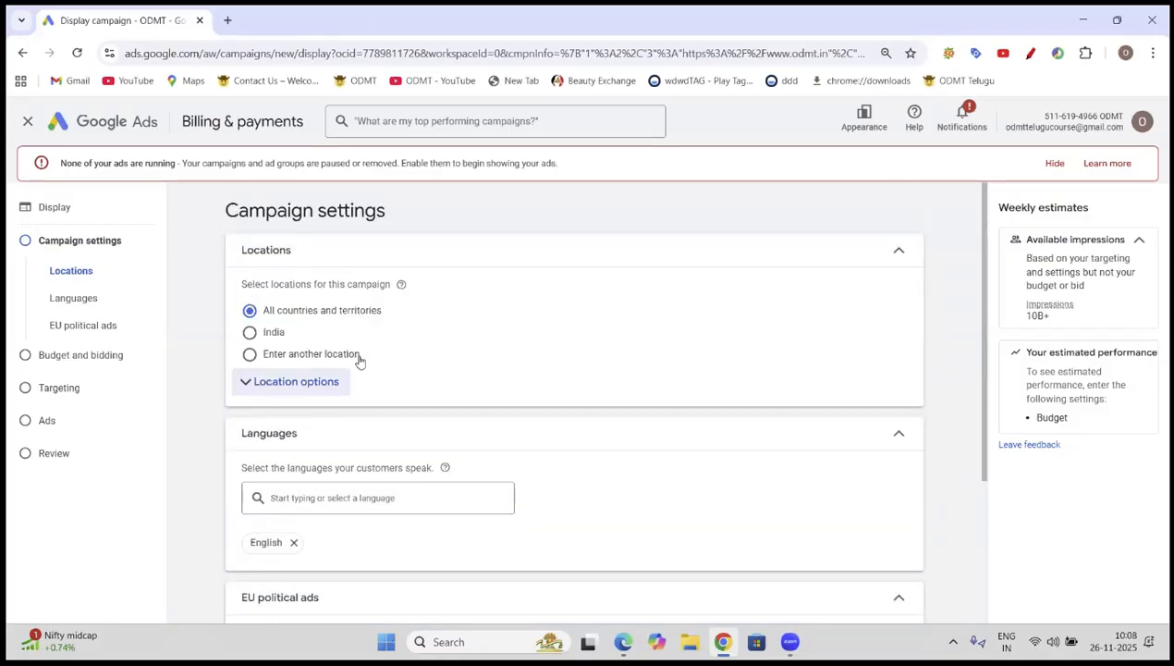
click(250, 355)
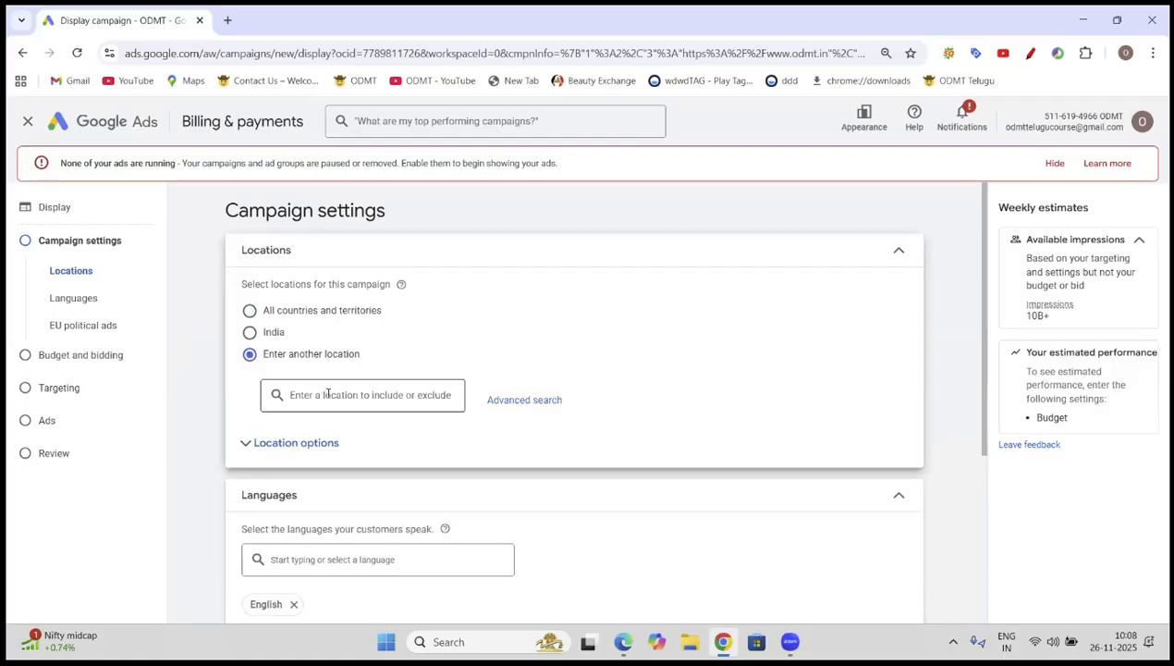
click(327, 394)
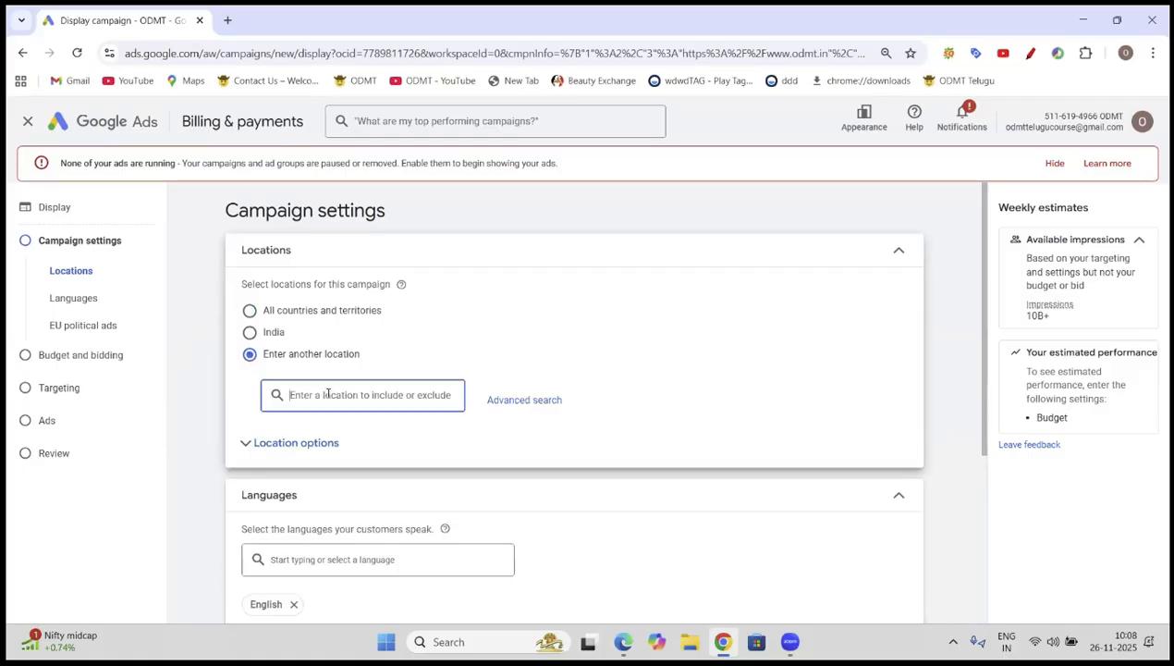
text(andhra)
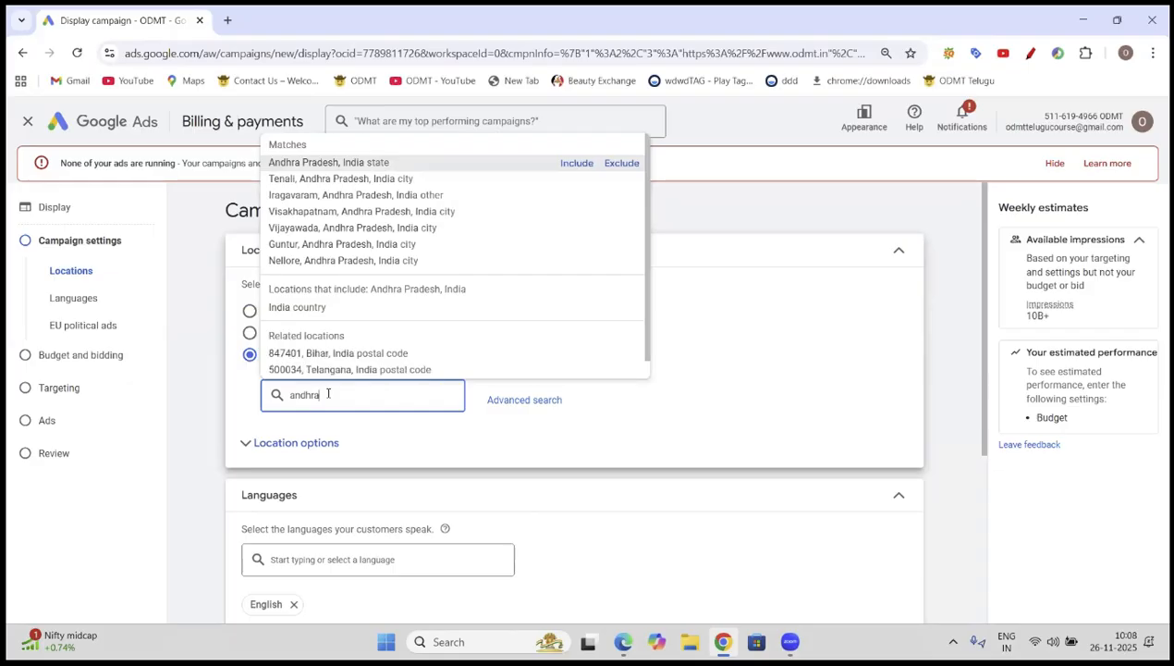
click(576, 164)
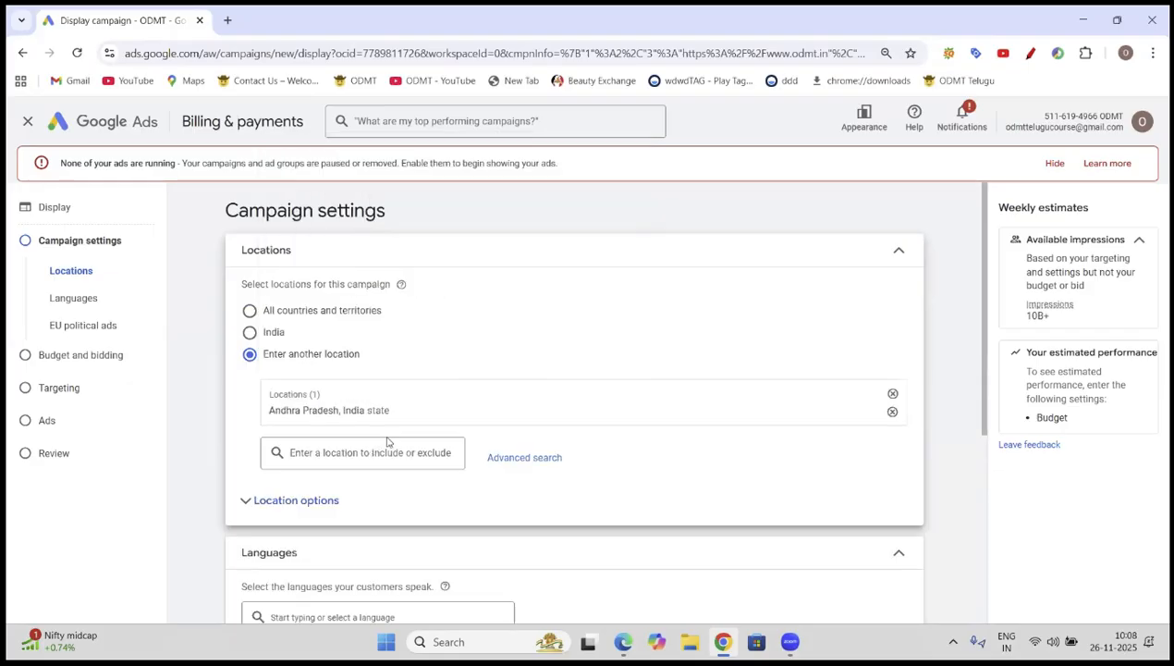
click(372, 452)
text(tele)
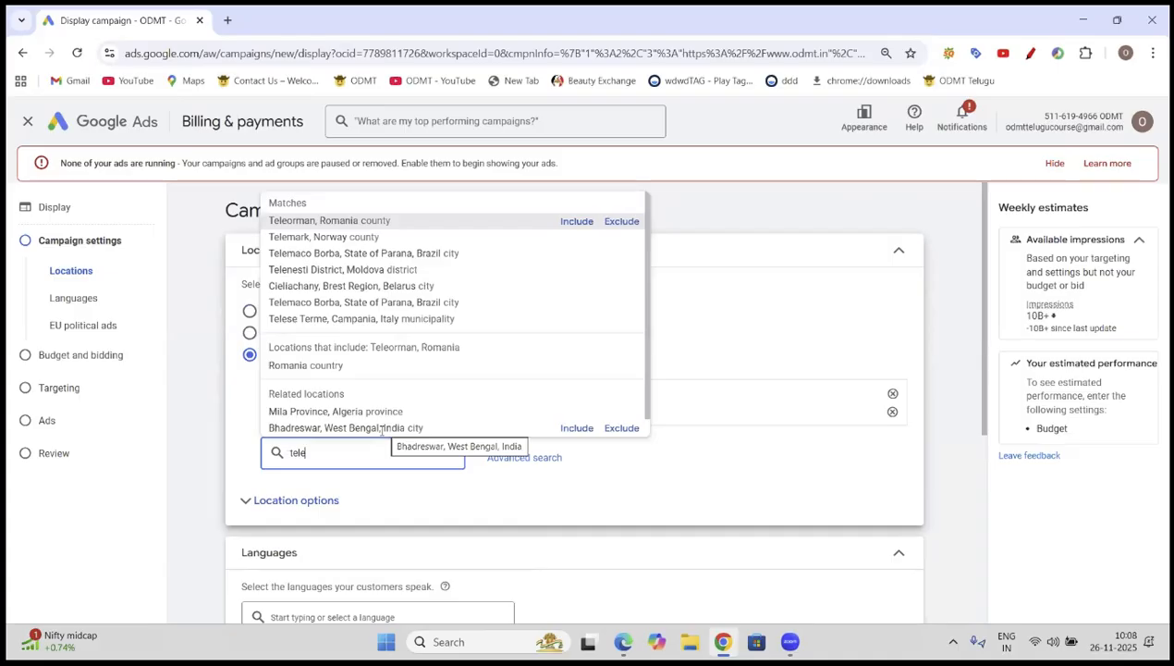
key(BackSpace)
text(an)
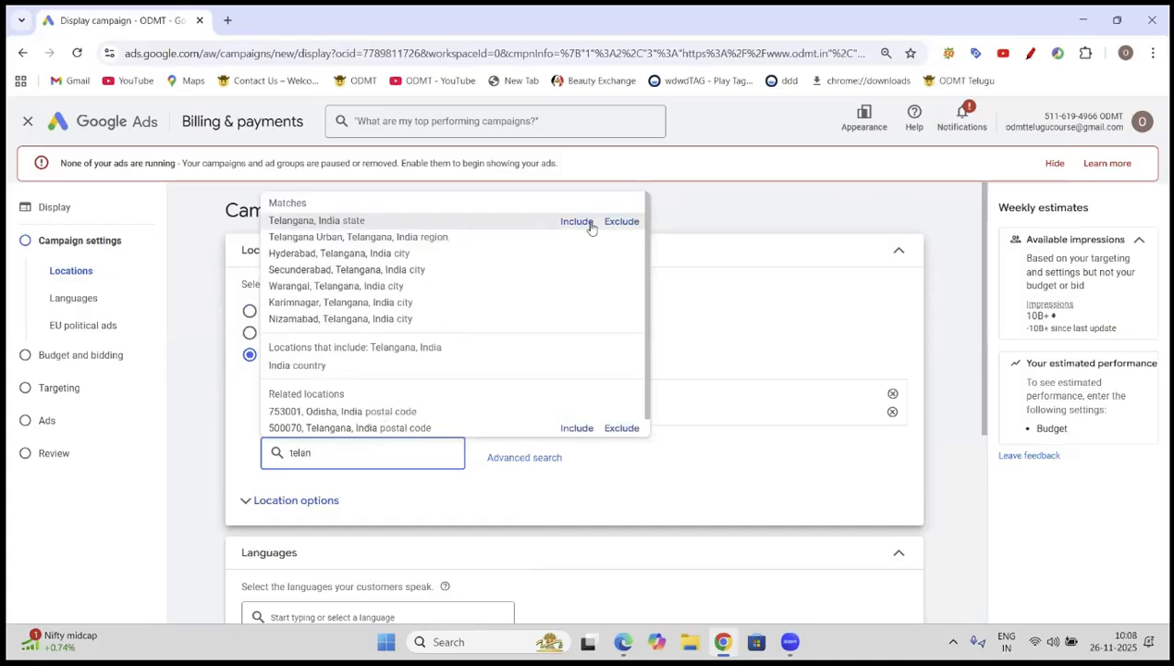
click(575, 222)
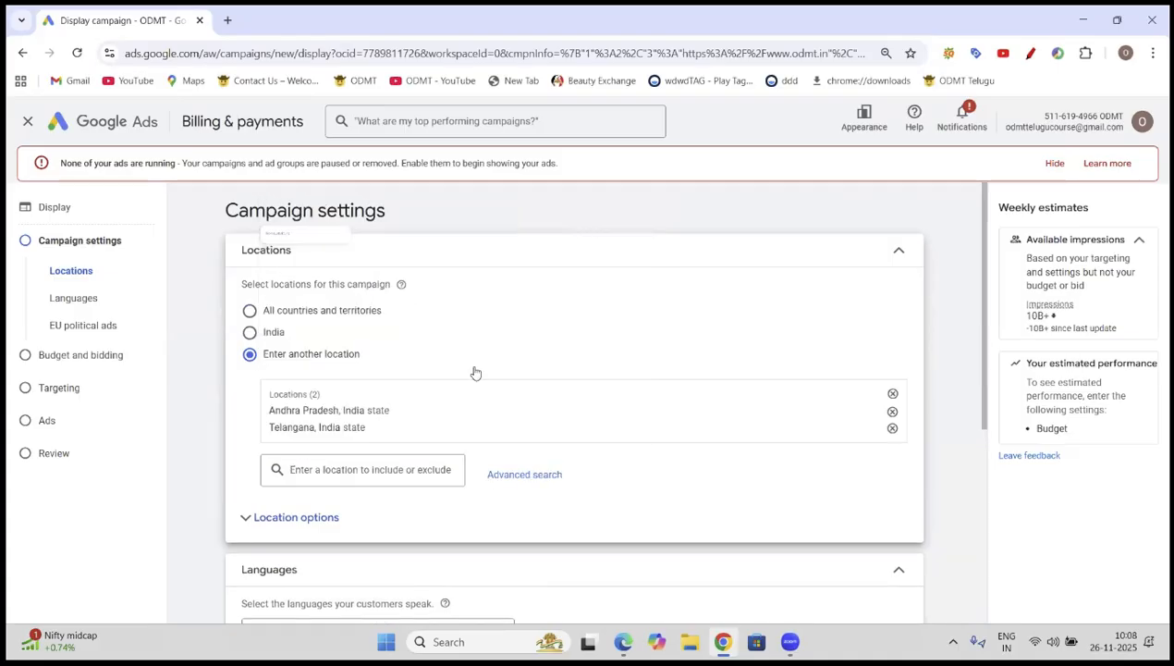
click(343, 473)
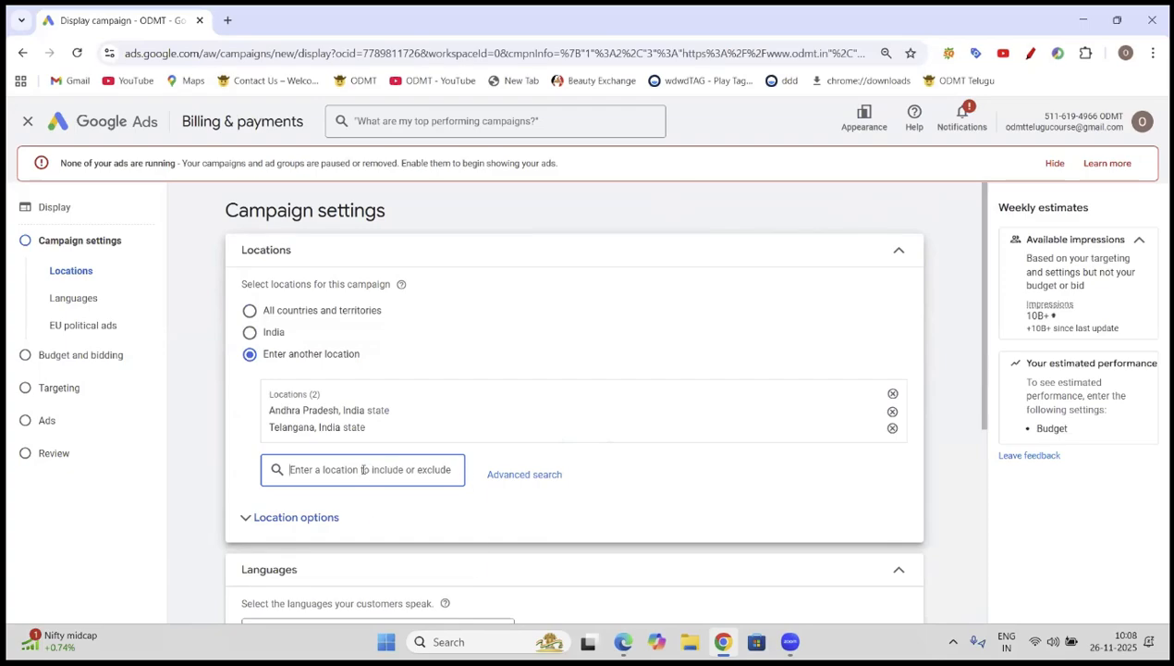
text(hyd)
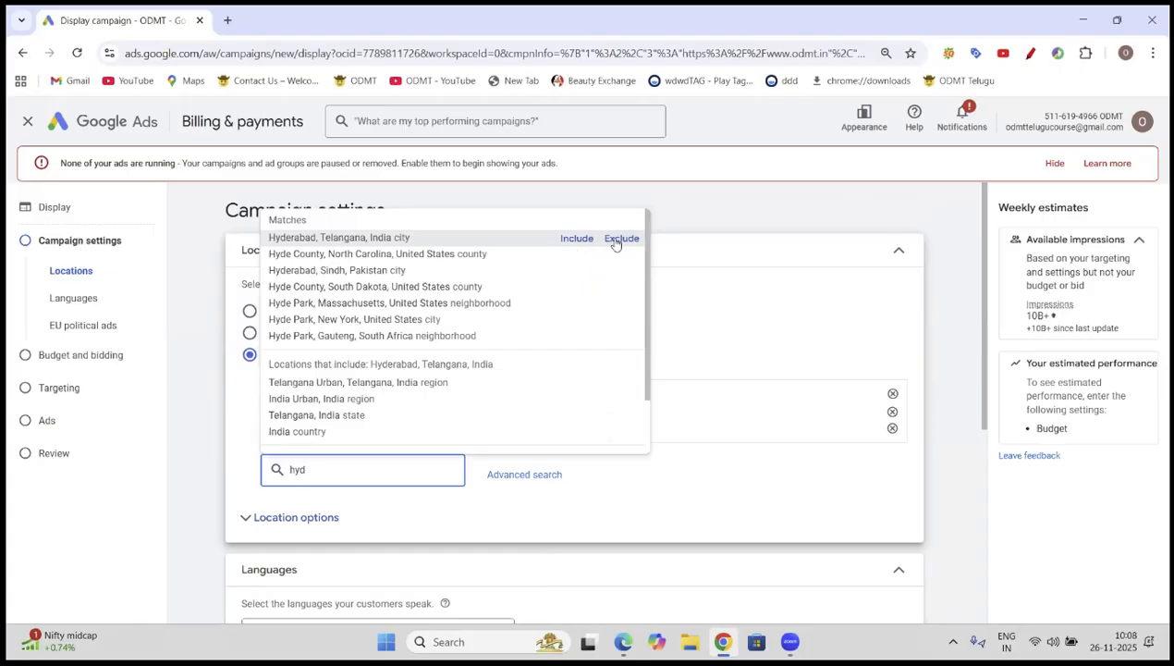
click(620, 238)
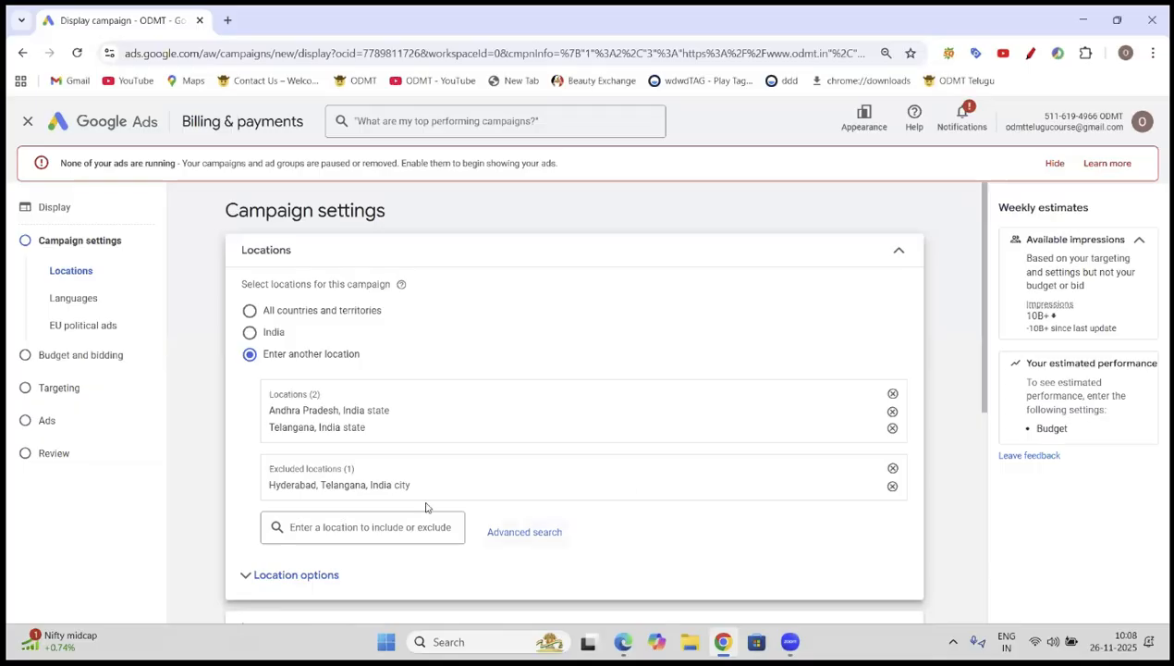
scroll(726, 476, down, 1)
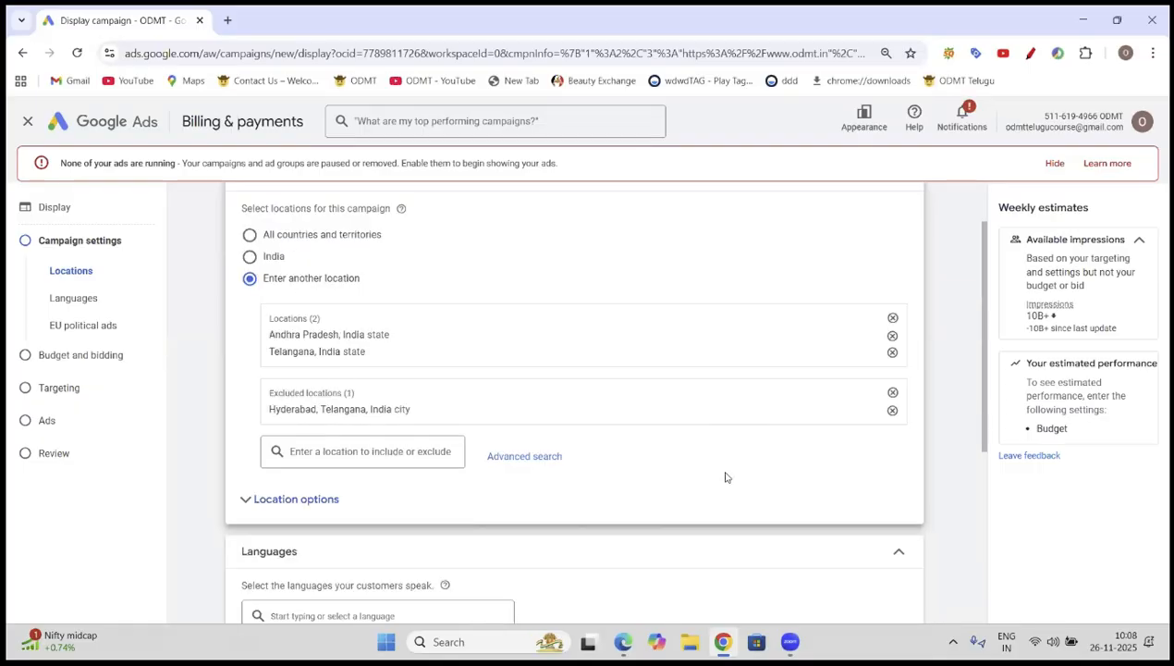
scroll(726, 476, down, 1)
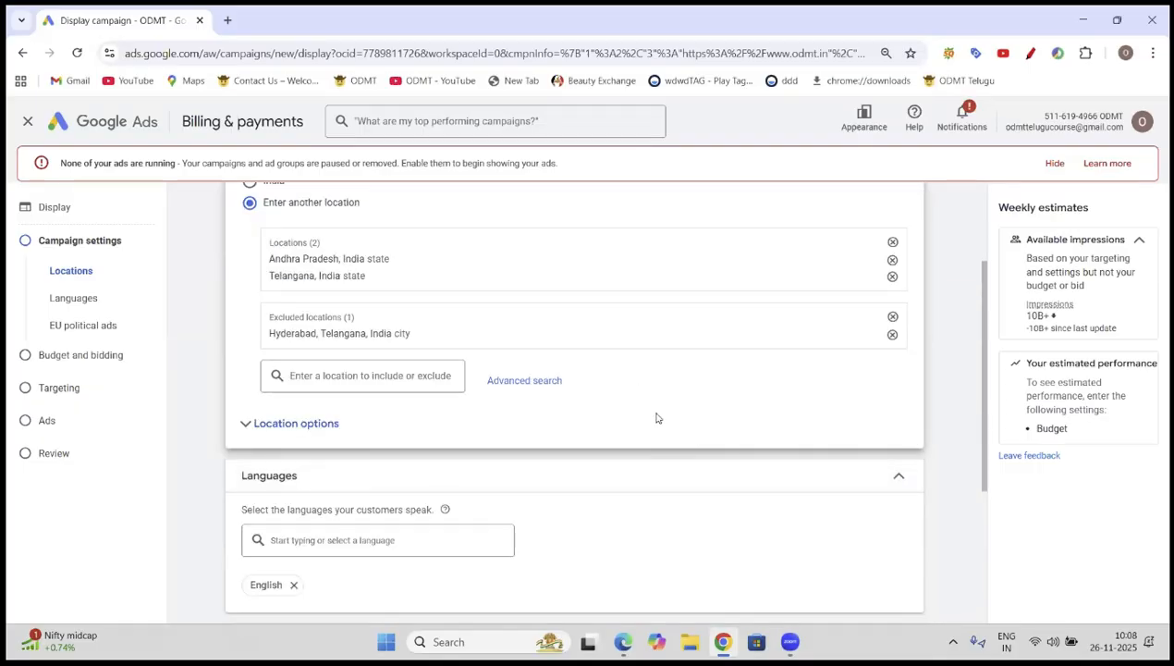
scroll(654, 407, down, 1)
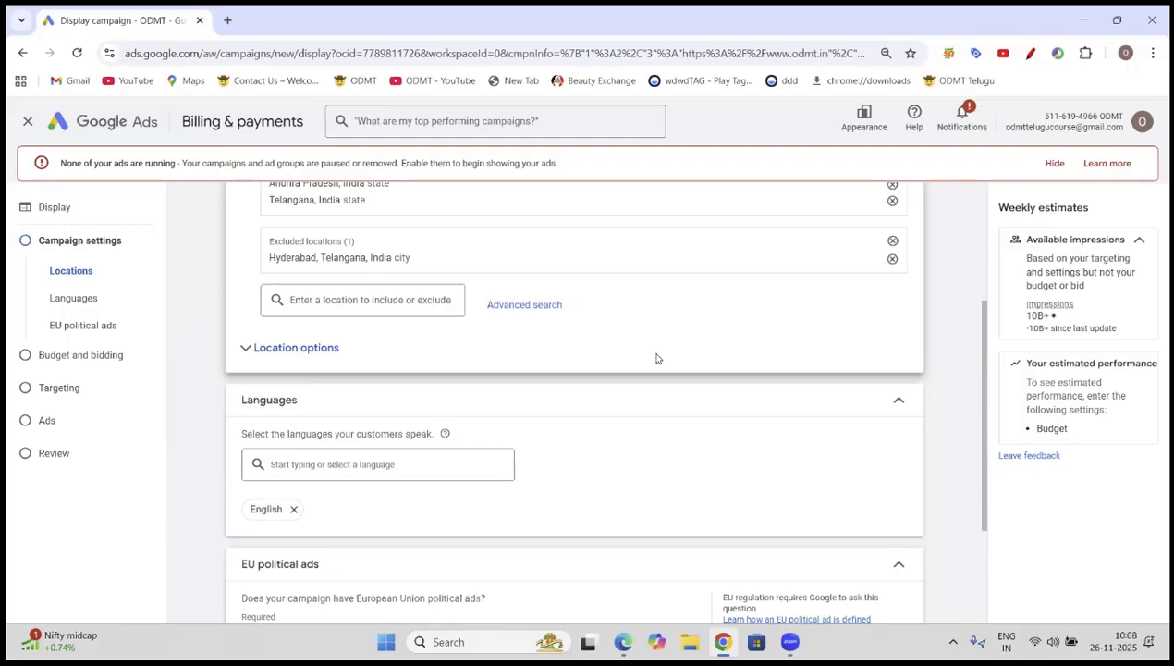
scroll(657, 359, down, 1)
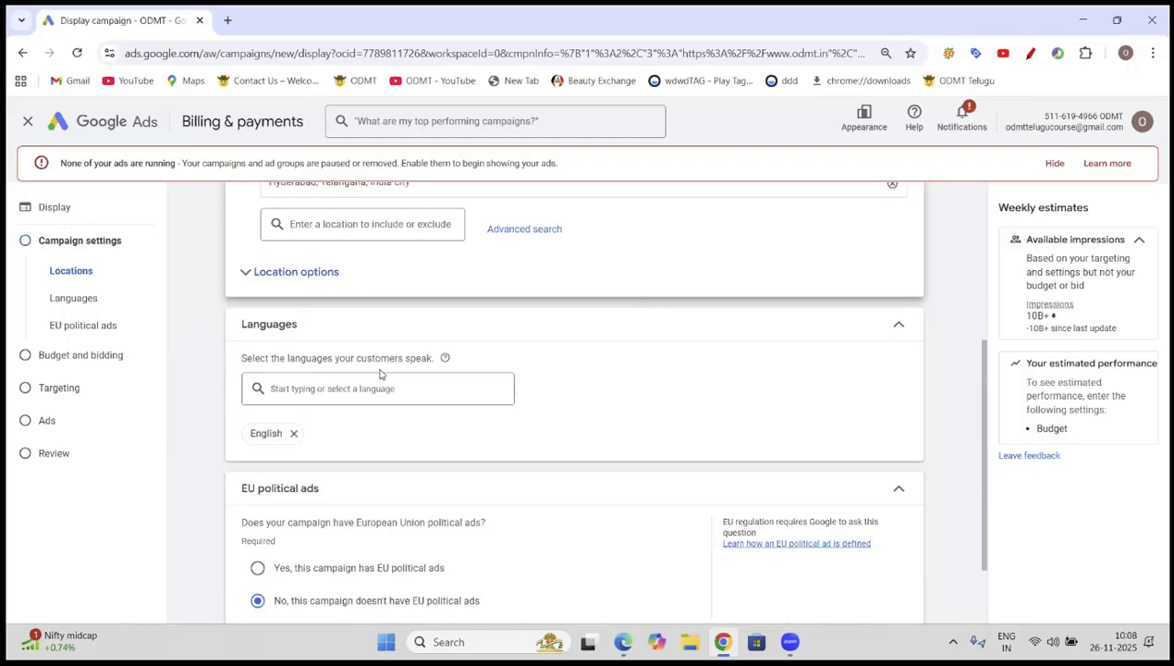
scroll(451, 418, down, 2)
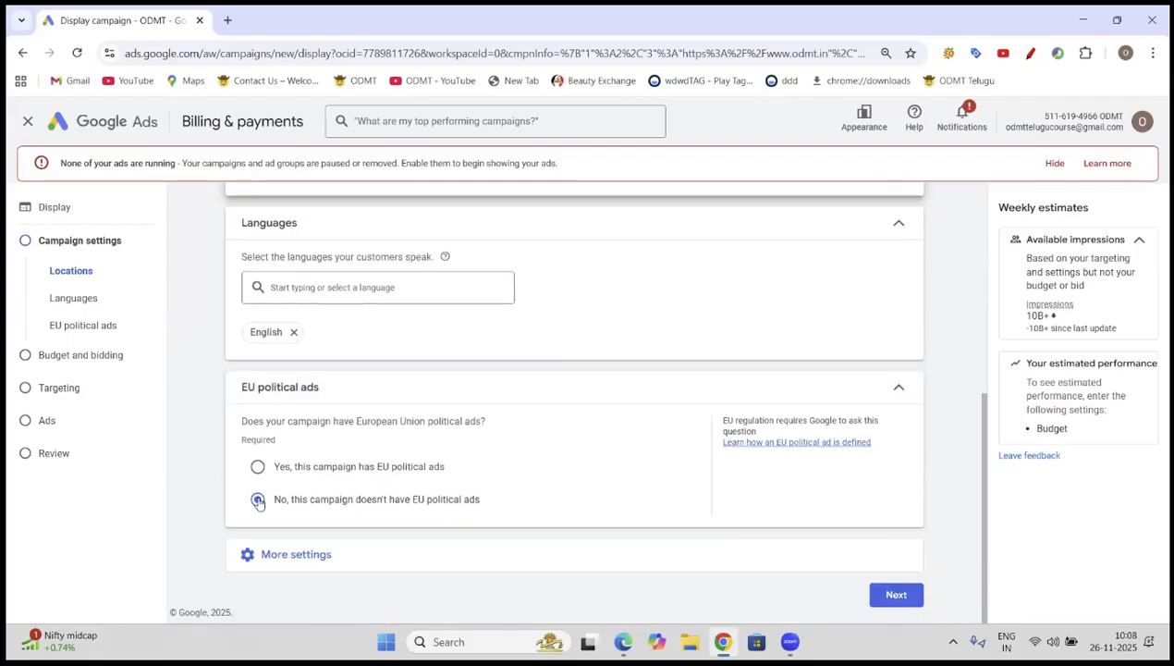
Expand More settings and open the Devices targeting row
click(281, 555)
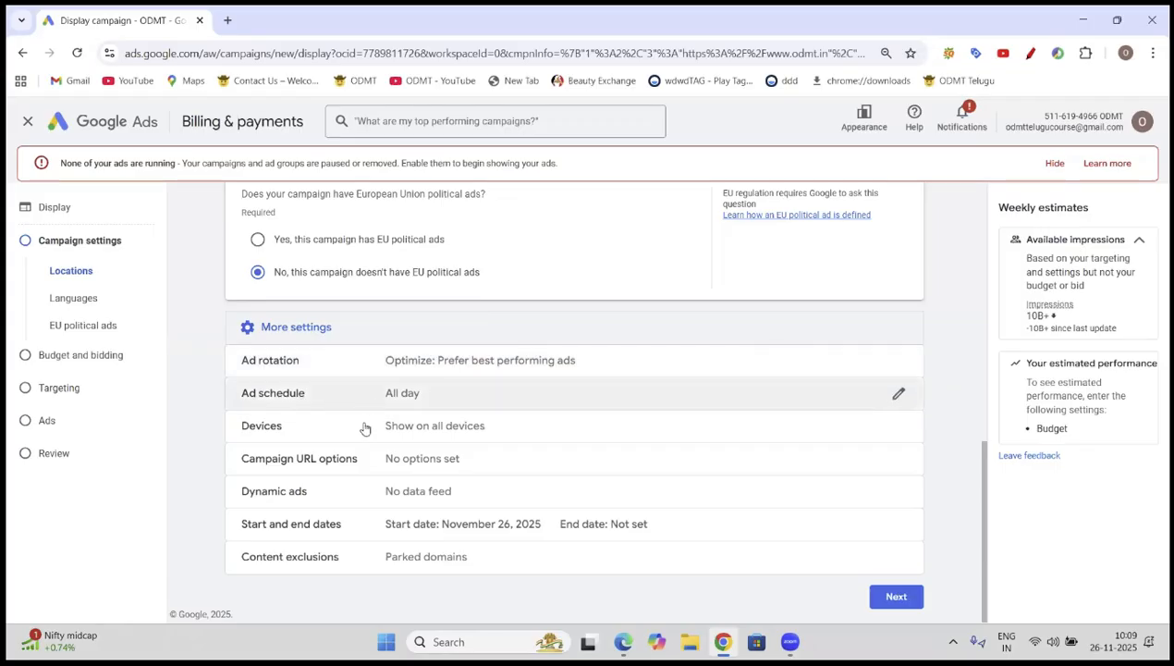
click(898, 430)
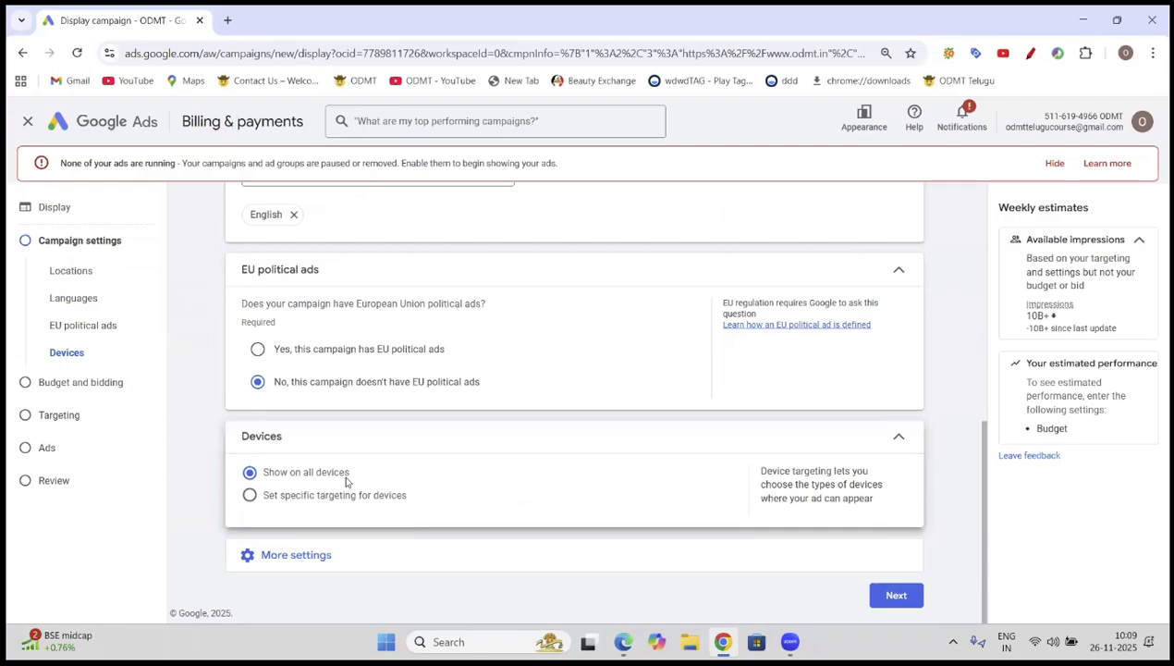
Switch to 'Set specific targeting for devices' and scroll to the device model options
click(249, 495)
scroll(424, 487, down, 1)
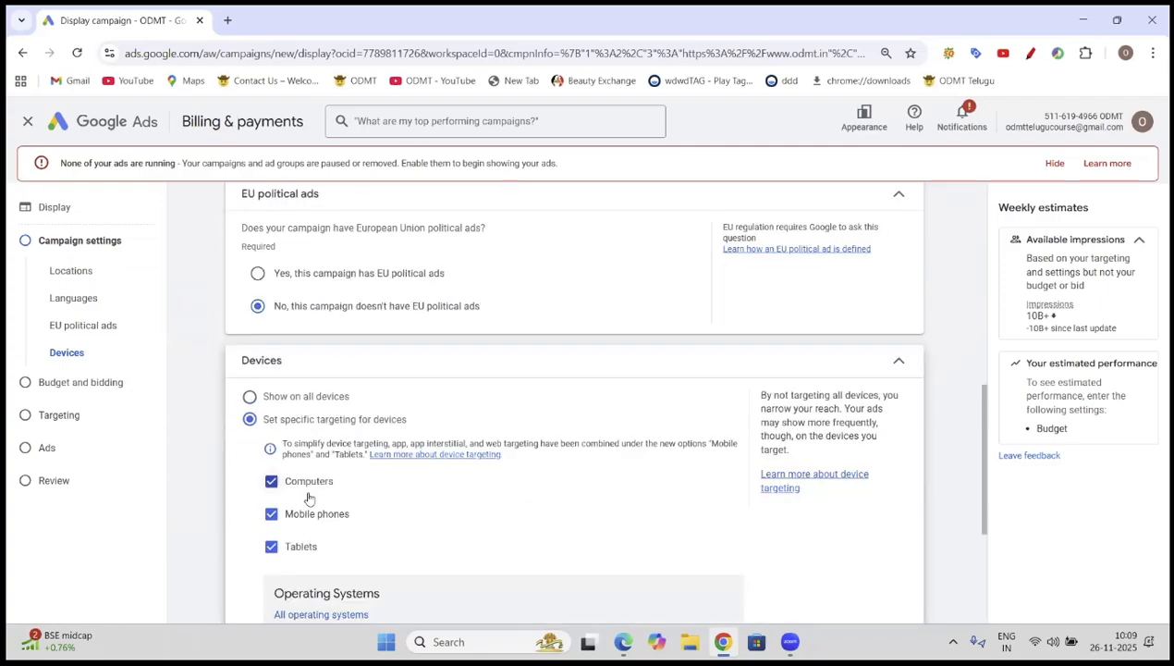
scroll(340, 531, down, 2)
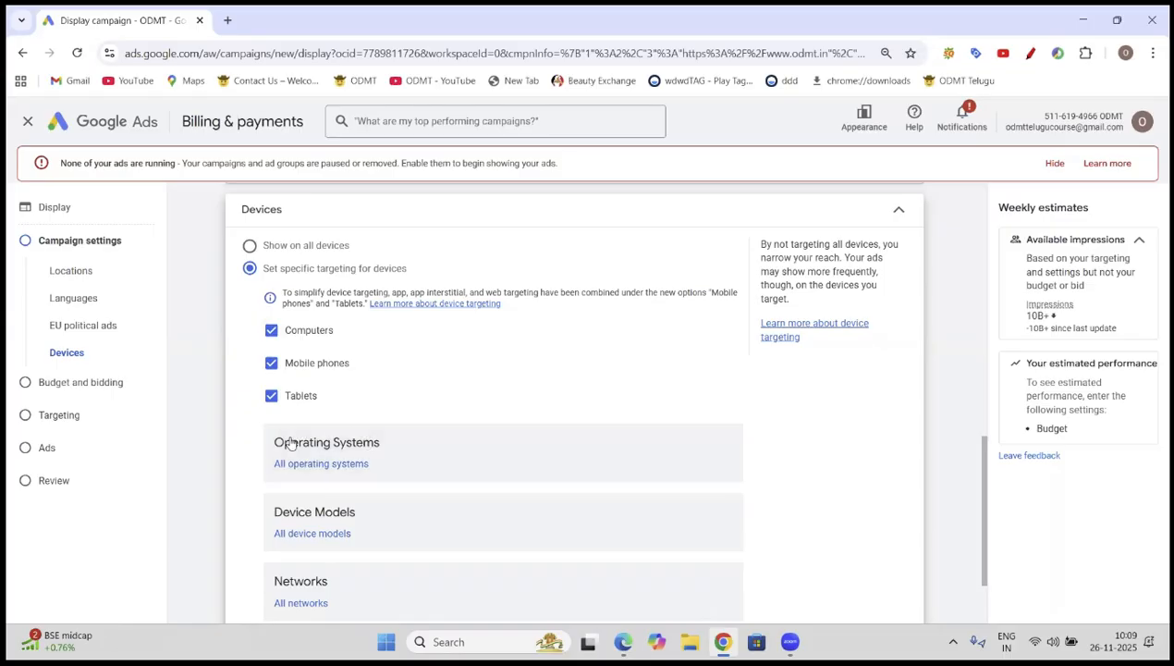
scroll(355, 452, down, 1)
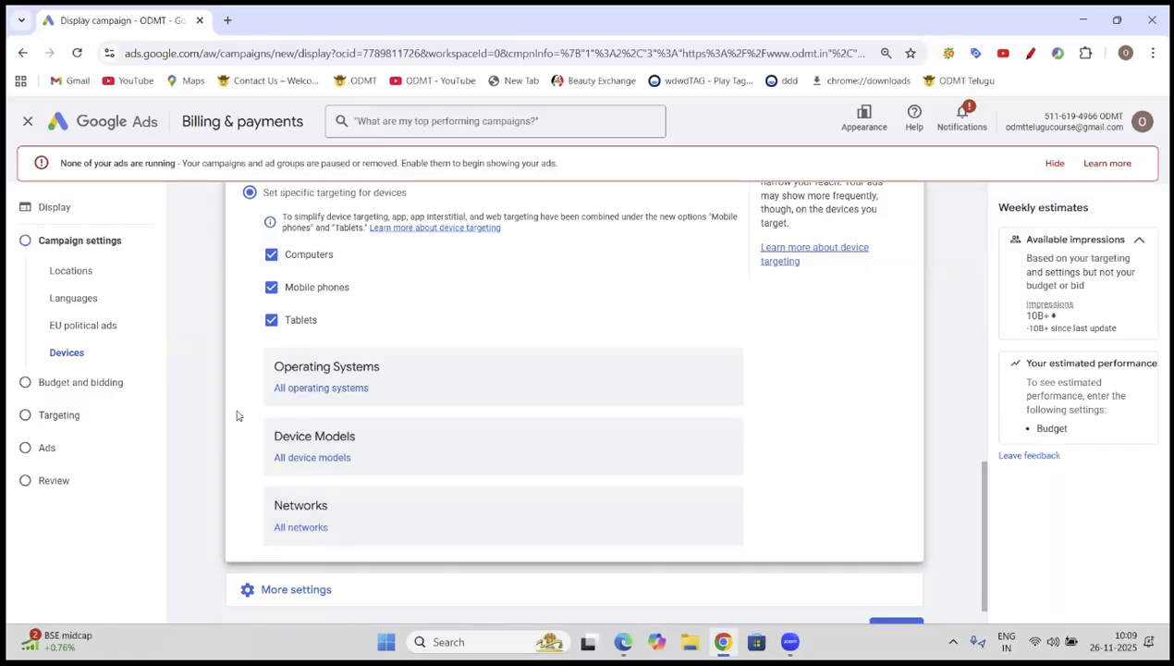
Browse the iPhone models under iOS > Apple in the Choose device models dialog
click(322, 460)
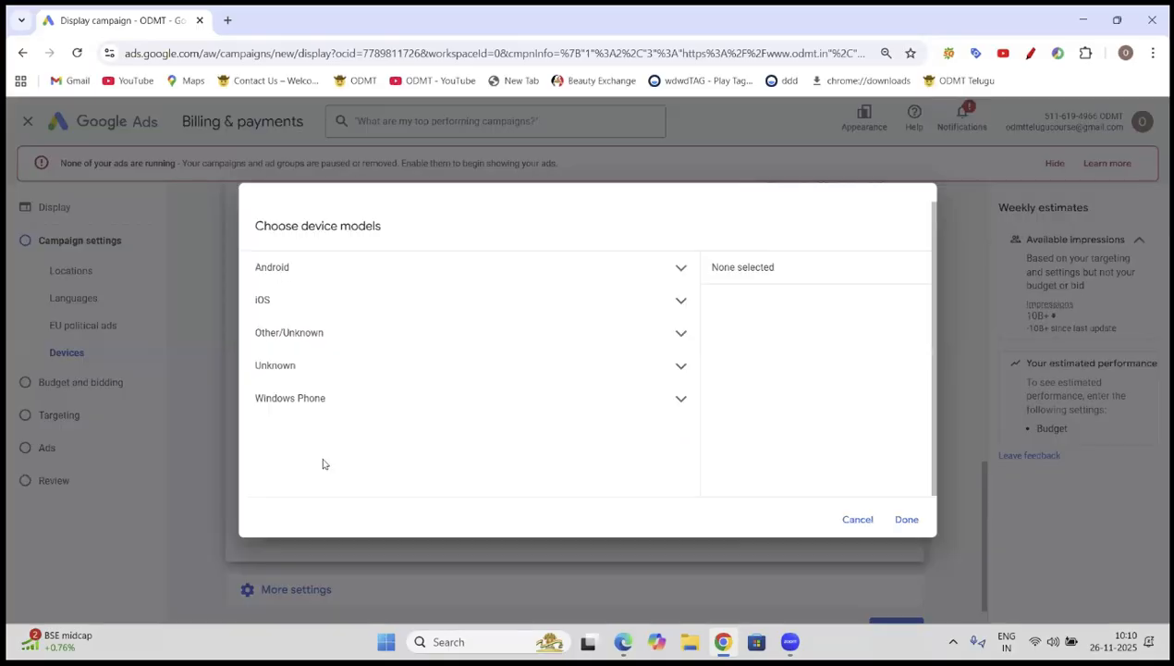
click(680, 301)
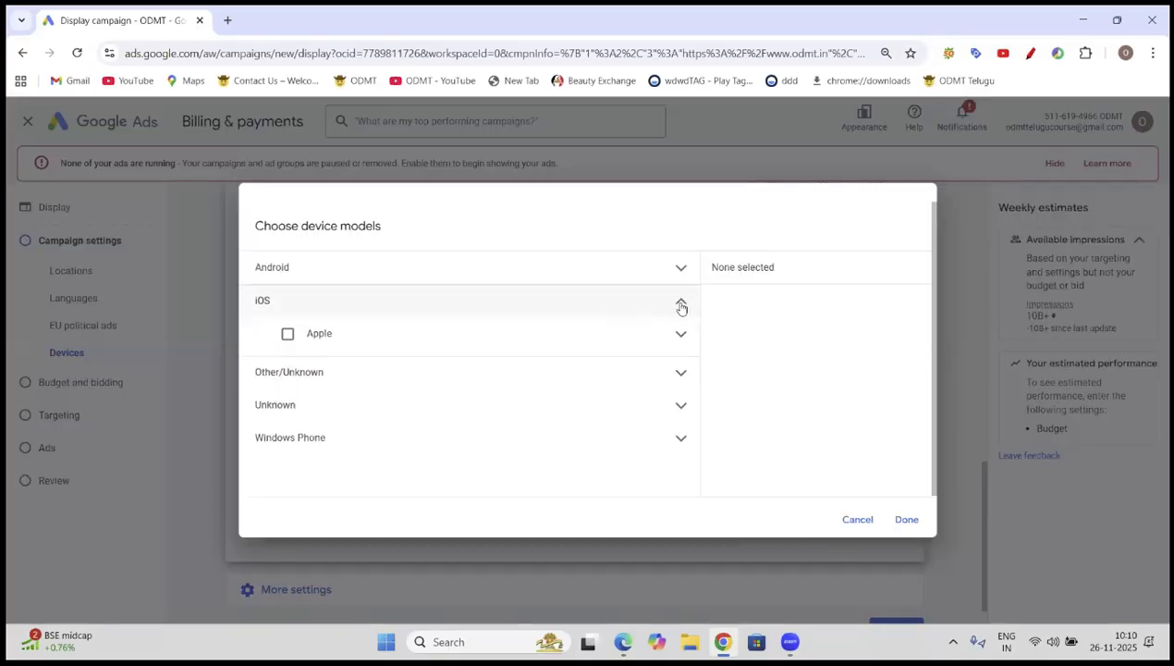
click(680, 336)
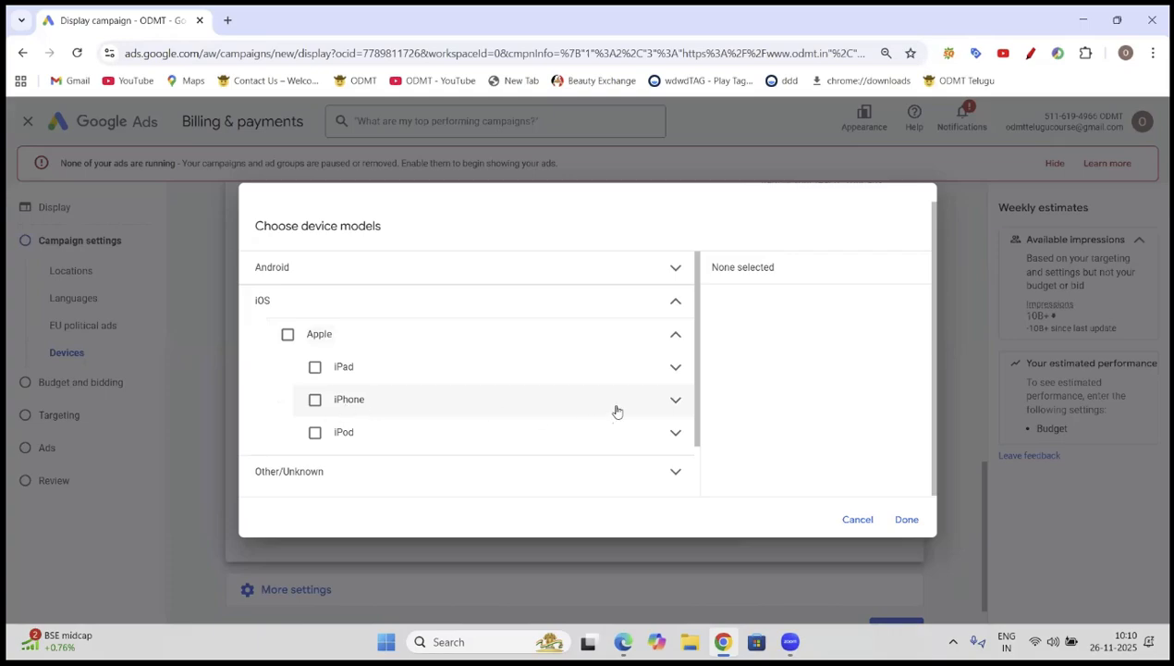
scroll(581, 398, down, 2)
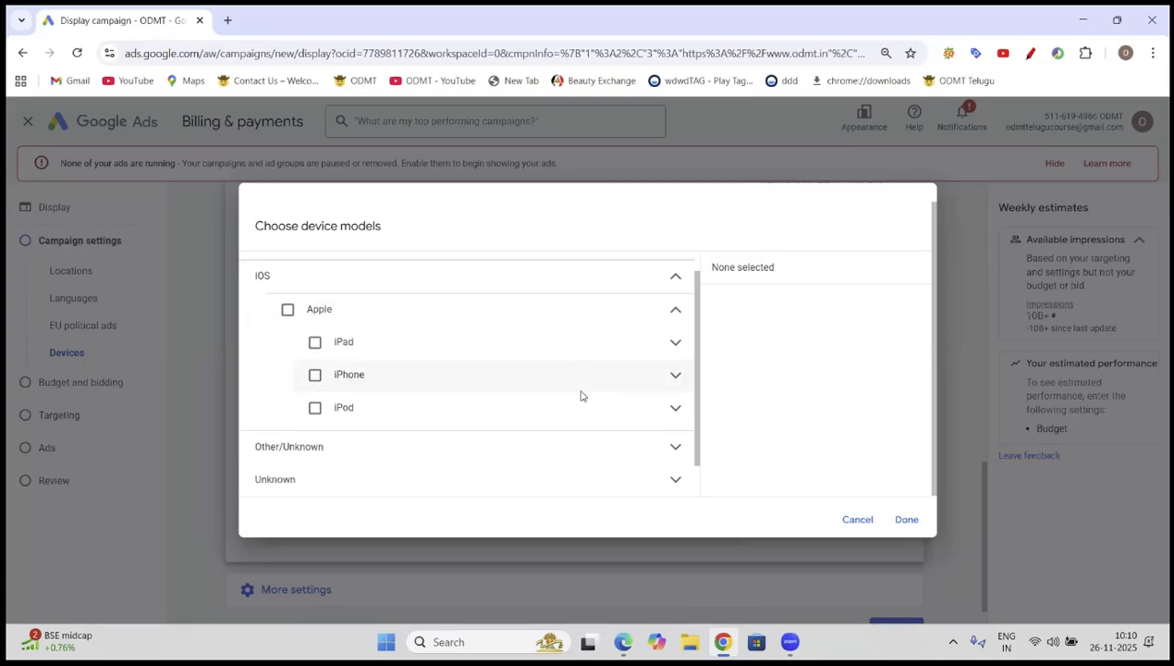
click(676, 338)
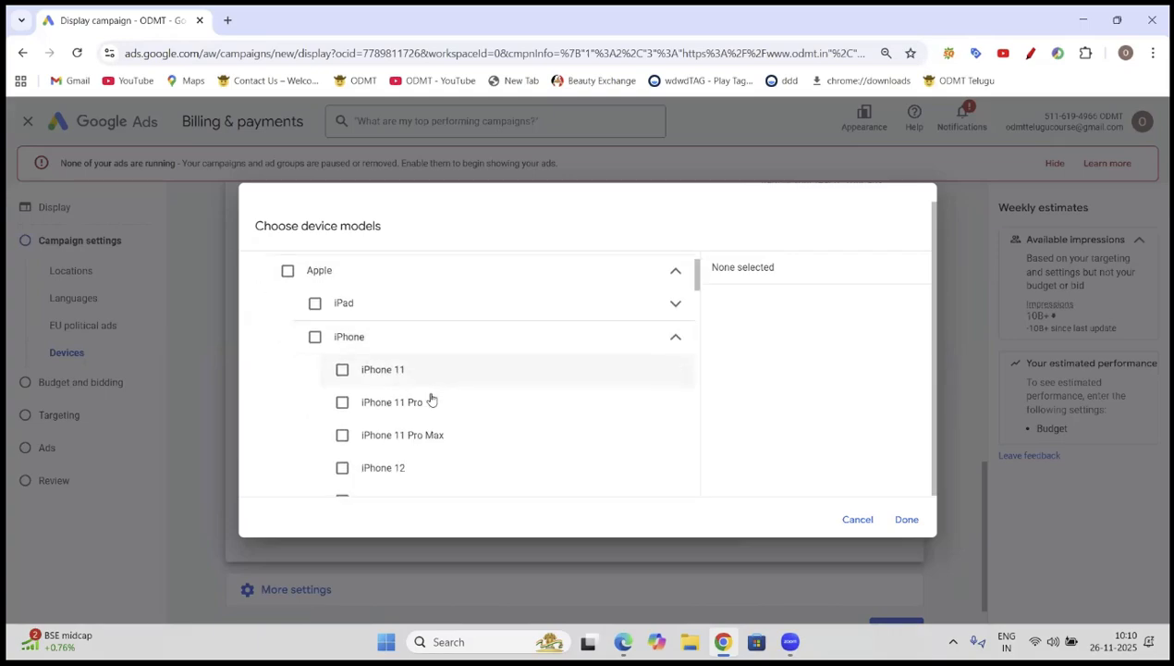
scroll(442, 405, down, 3)
scroll(445, 407, down, 5)
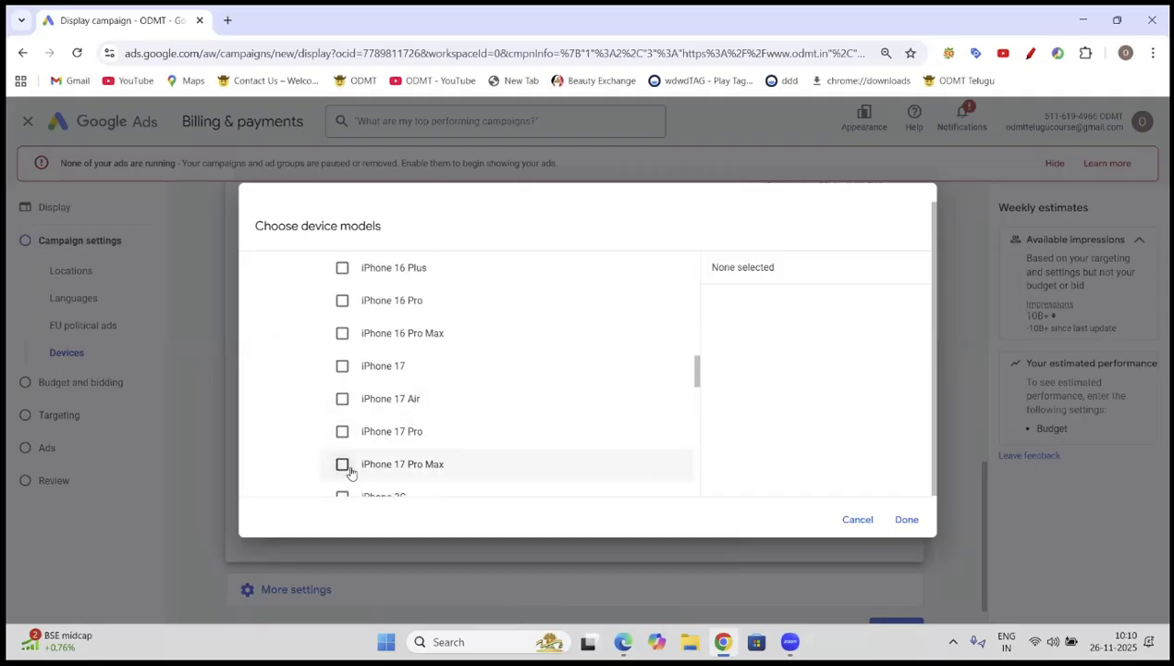
scroll(349, 467, down, 1)
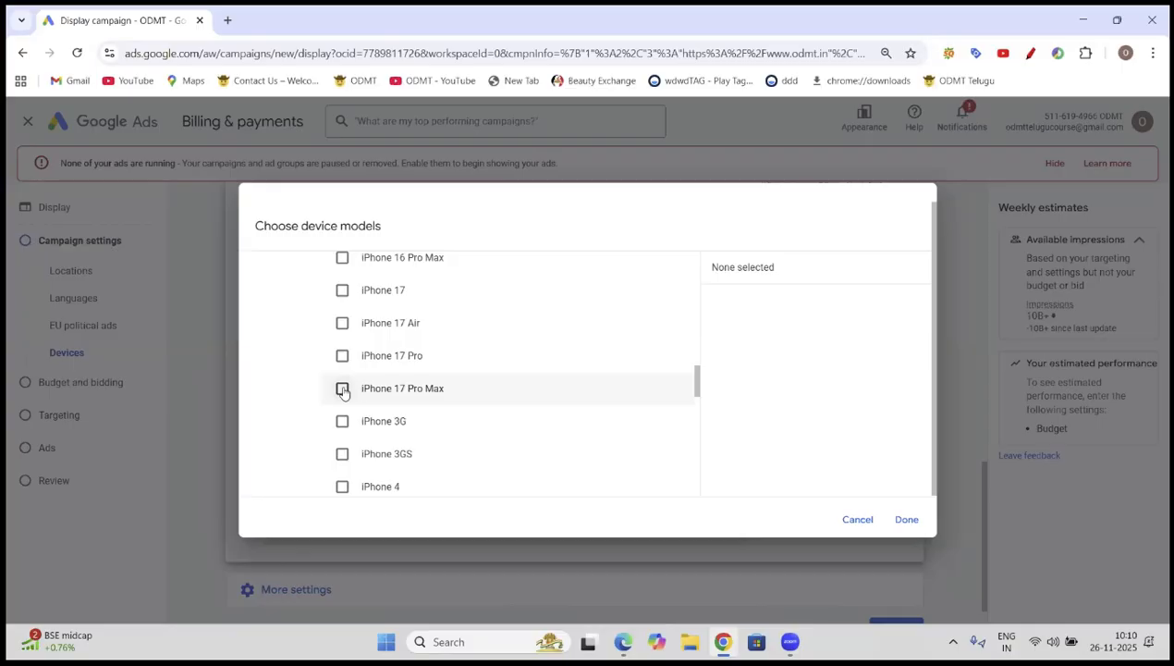
Cancel the device model dialog without selecting any models
click(849, 520)
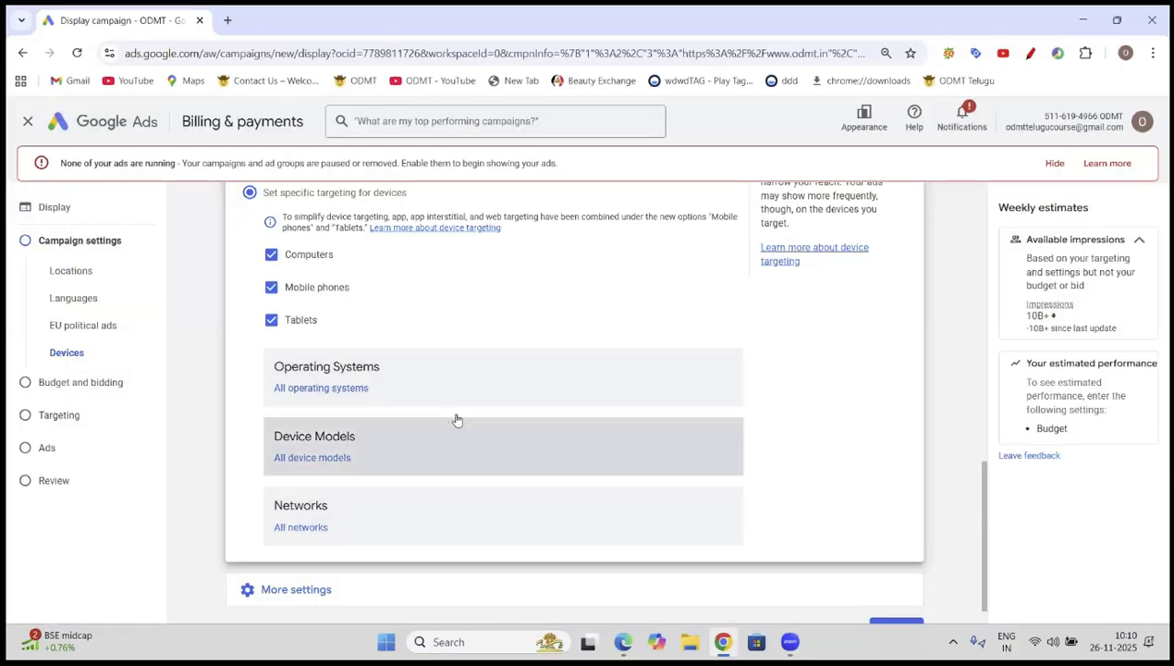
scroll(453, 421, down, 1)
scroll(453, 420, up, 3)
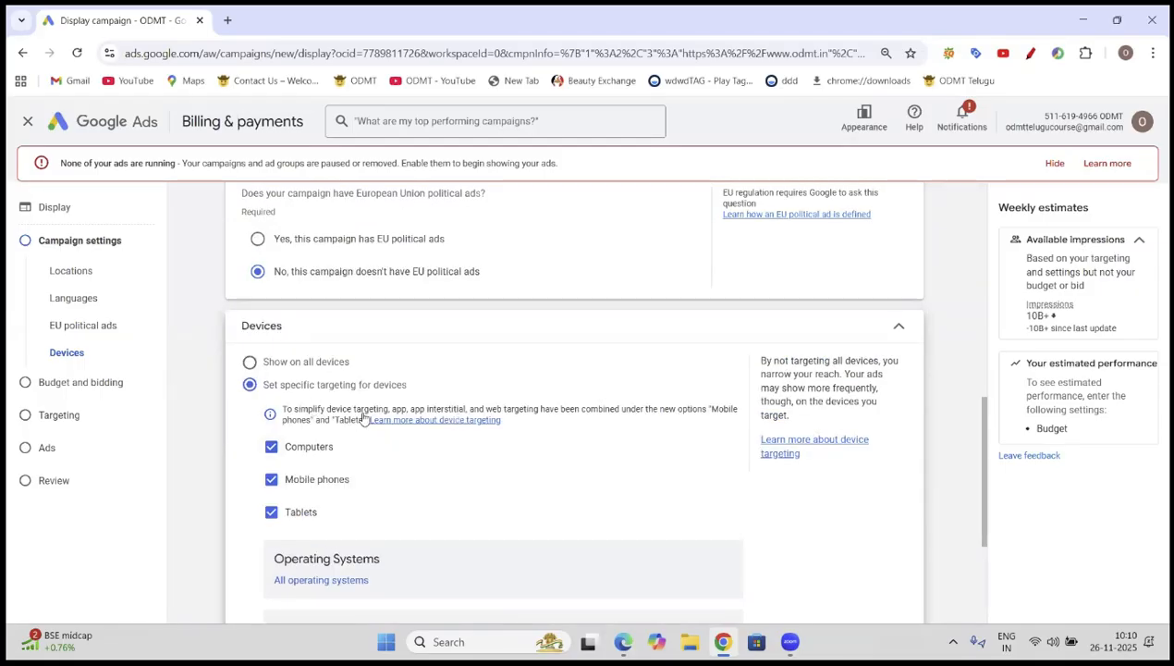
scroll(460, 450, down, 3)
scroll(462, 449, up, 2)
scroll(461, 449, down, 2)
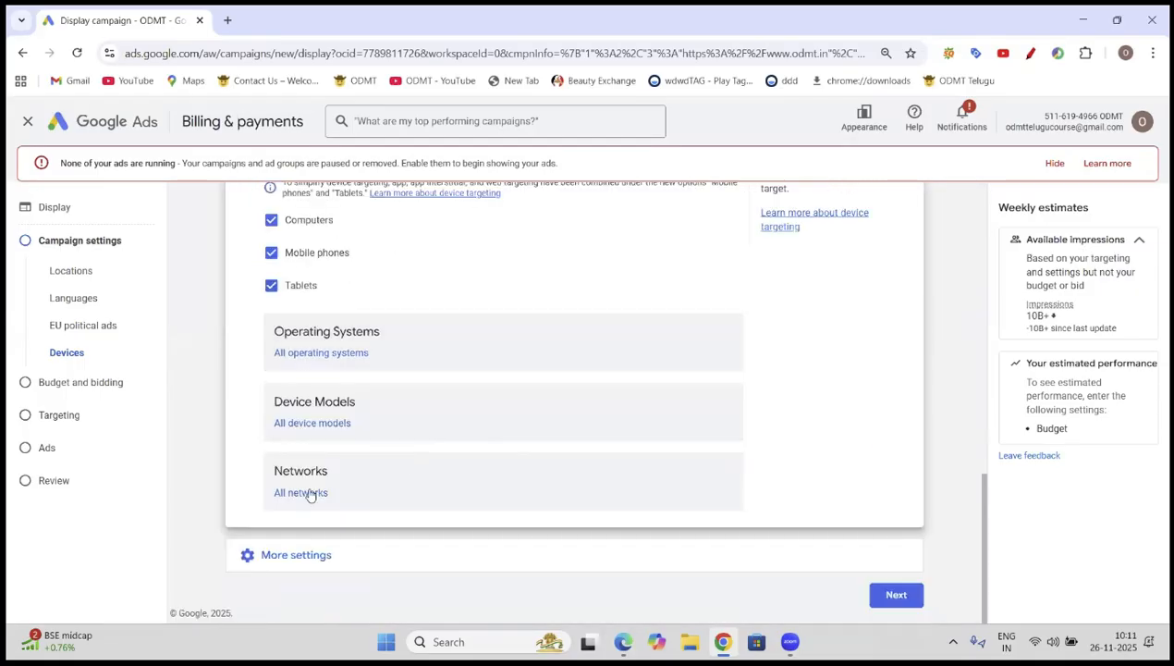
click(314, 488)
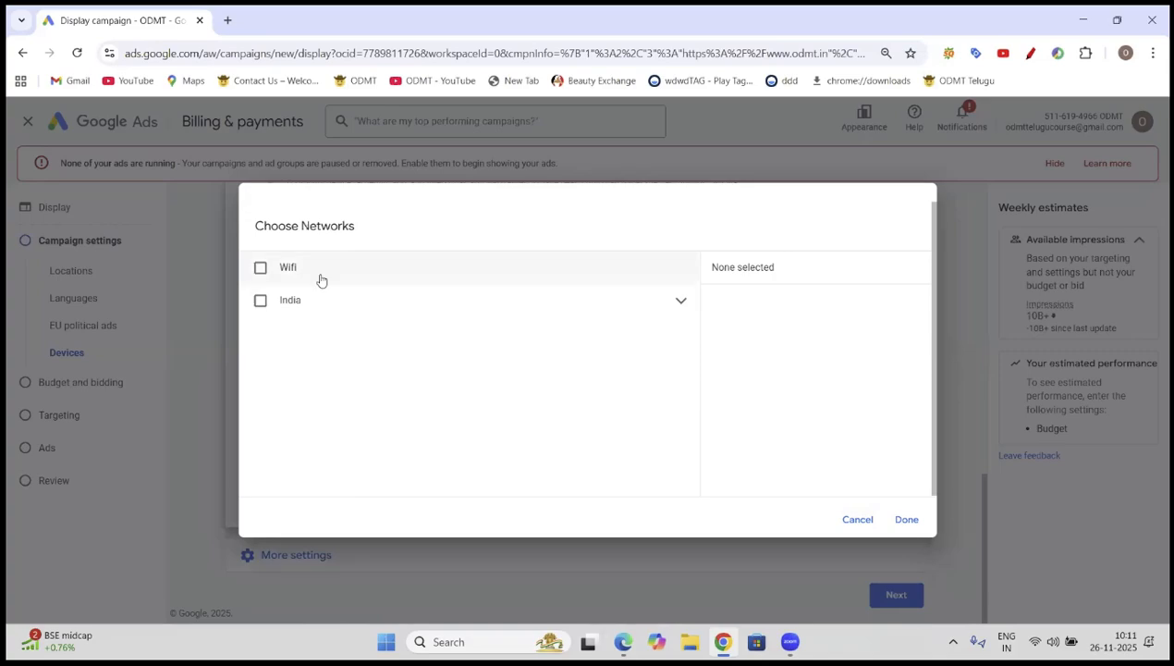
click(683, 301)
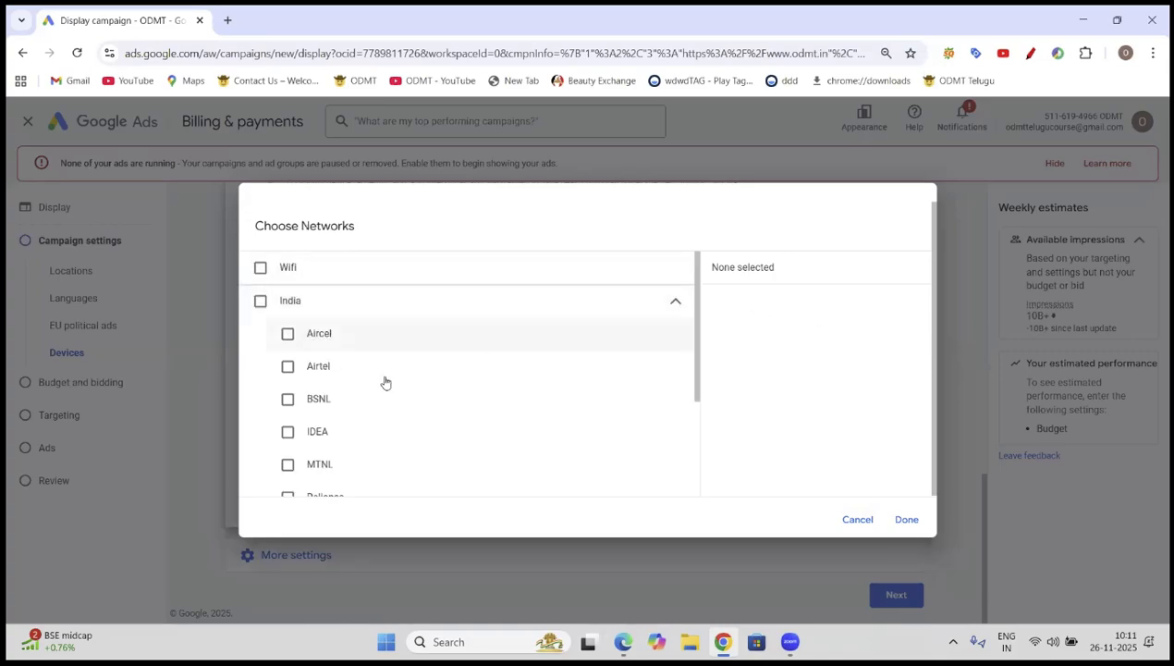
scroll(421, 400, down, 1)
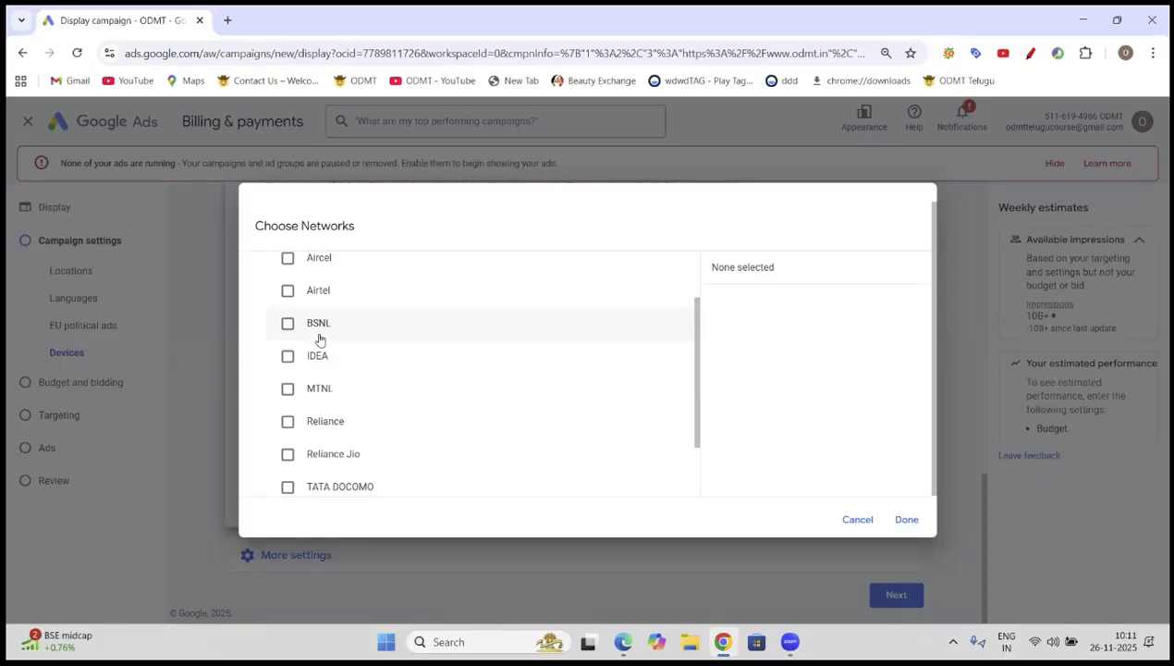
scroll(370, 379, down, 2)
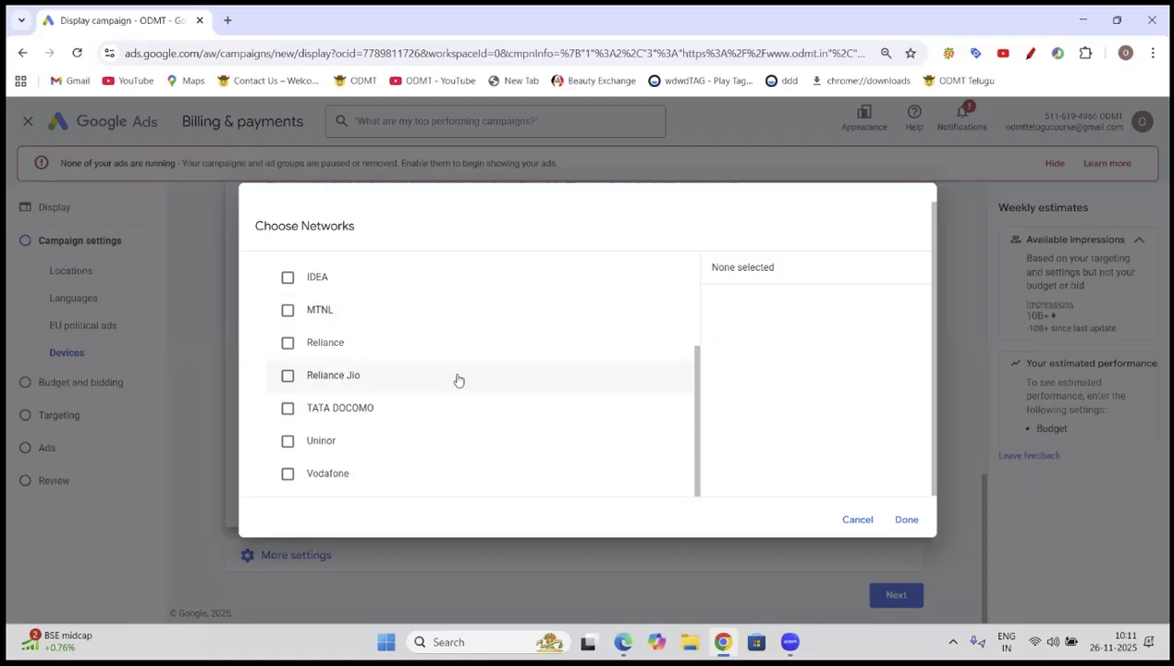
scroll(457, 379, up, 4)
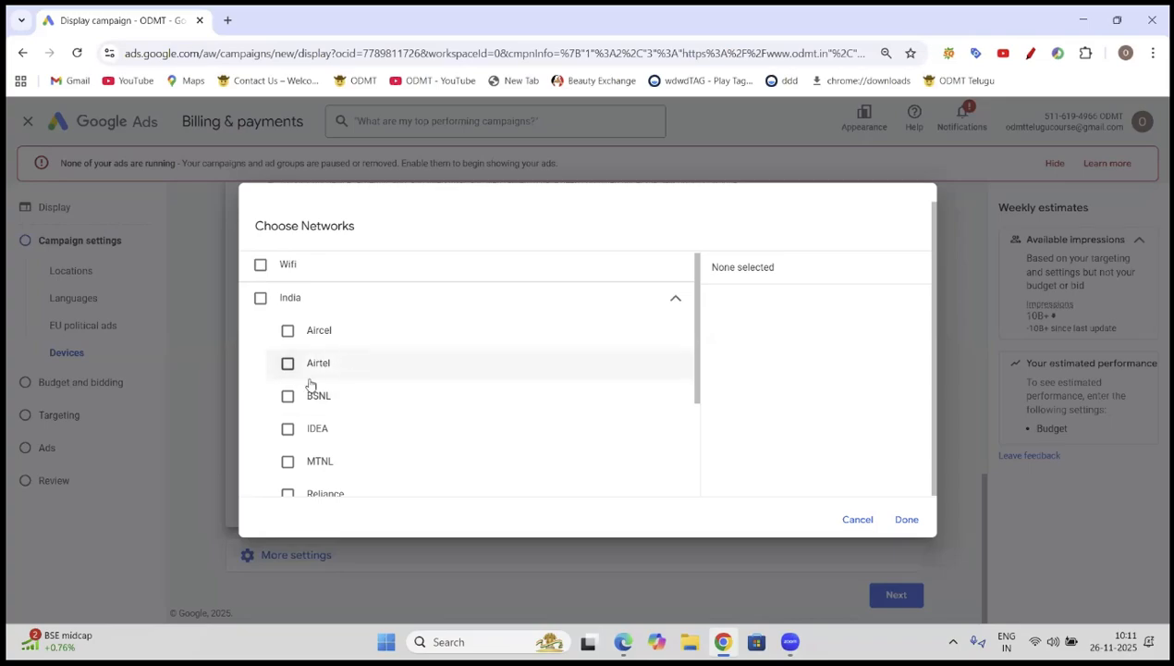
click(854, 520)
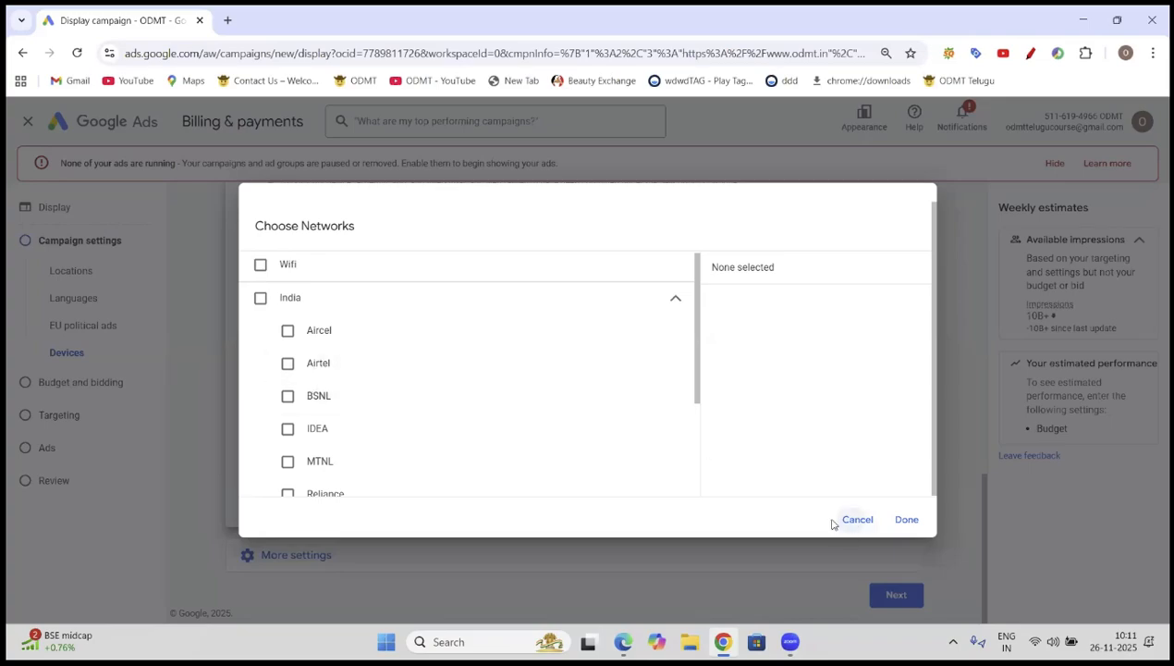
scroll(652, 462, up, 4)
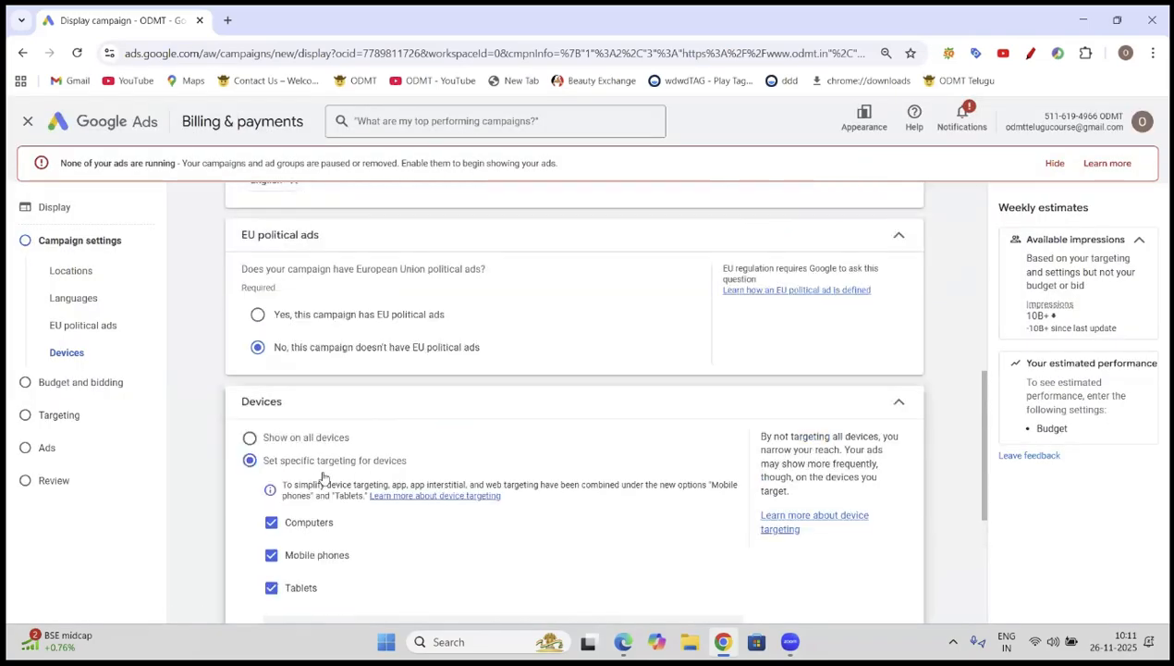
Select 'Show on all devices' and review the remaining campaign settings
click(250, 437)
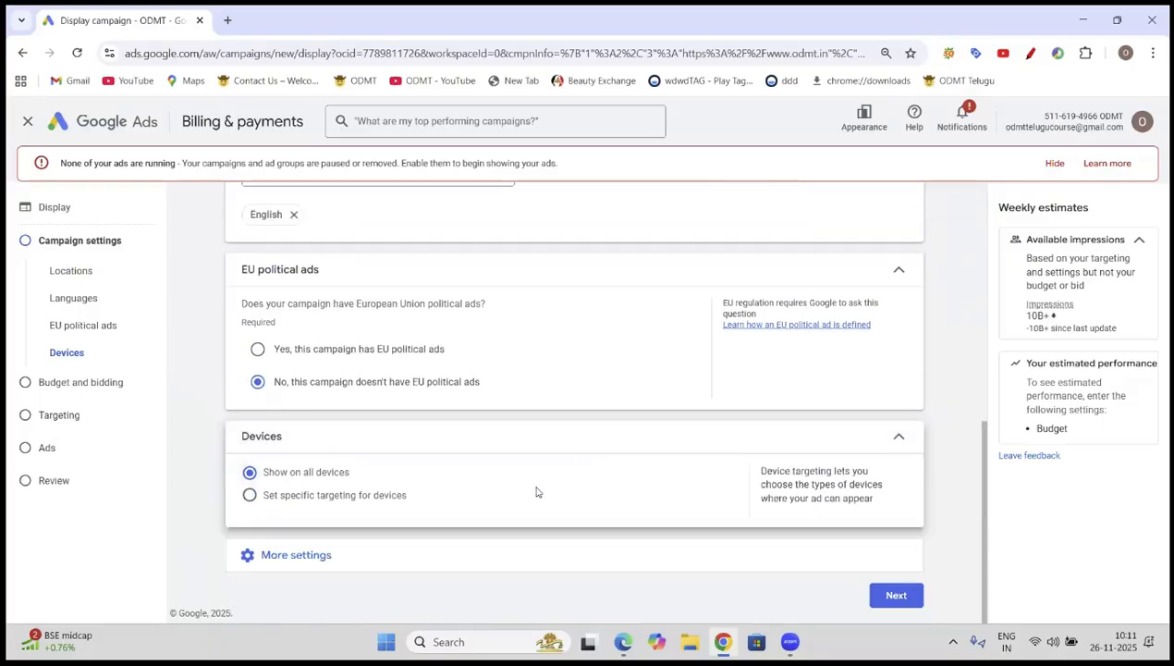
click(310, 555)
scroll(596, 494, down, 2)
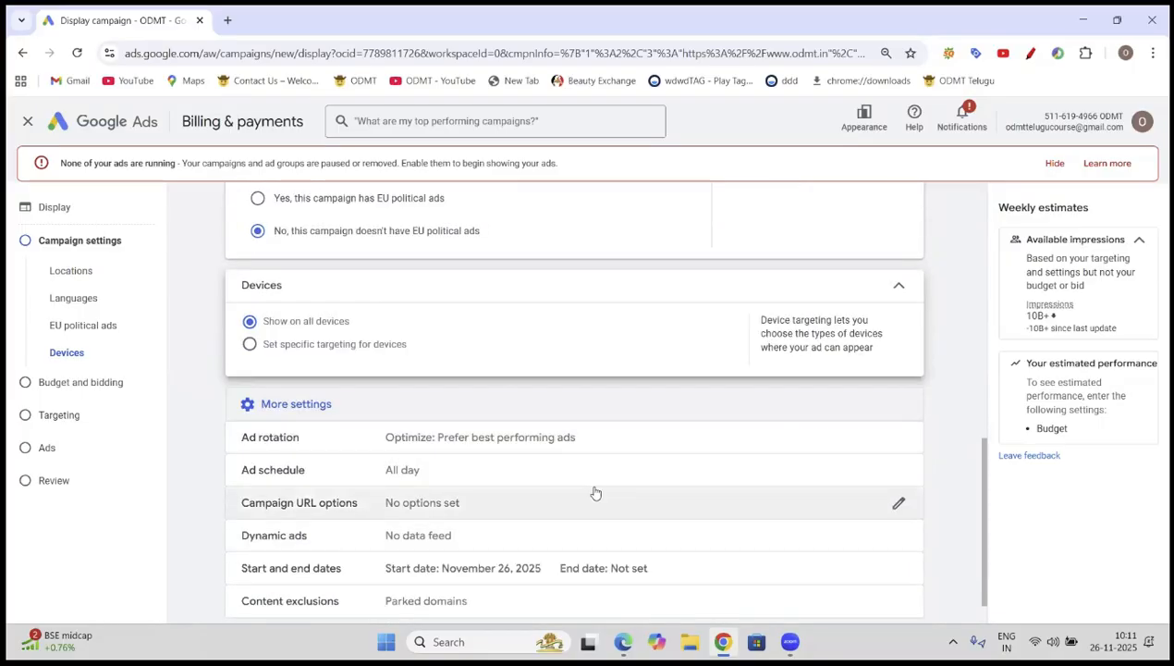
scroll(596, 494, down, 1)
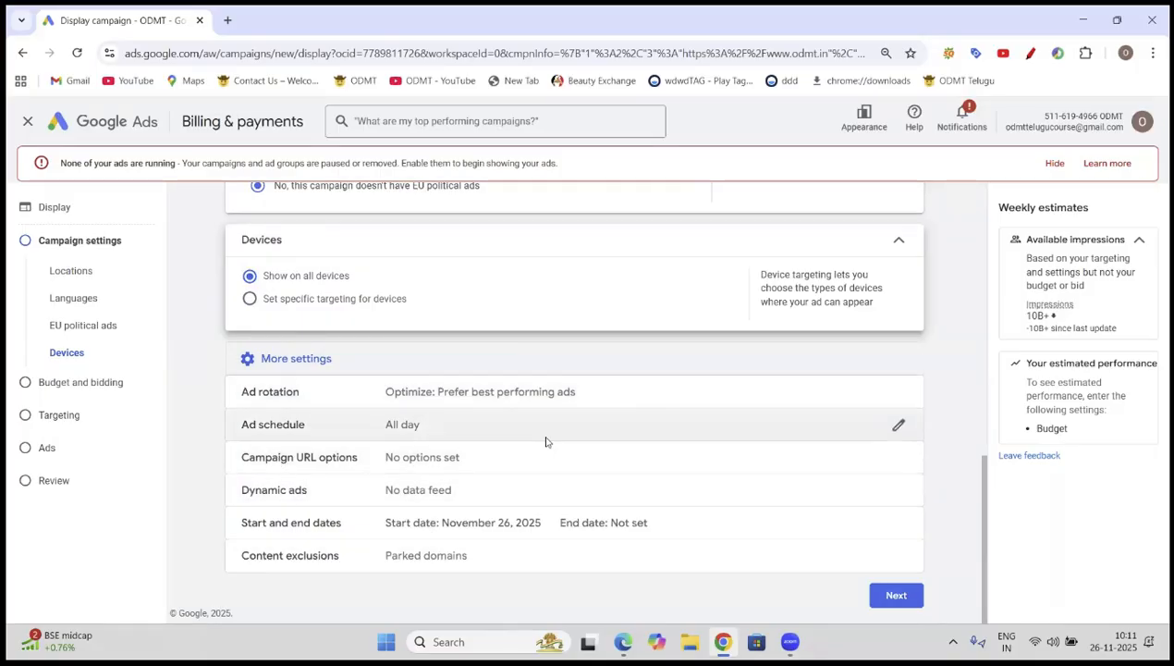
scroll(546, 440, up, 3)
scroll(921, 548, down, 3)
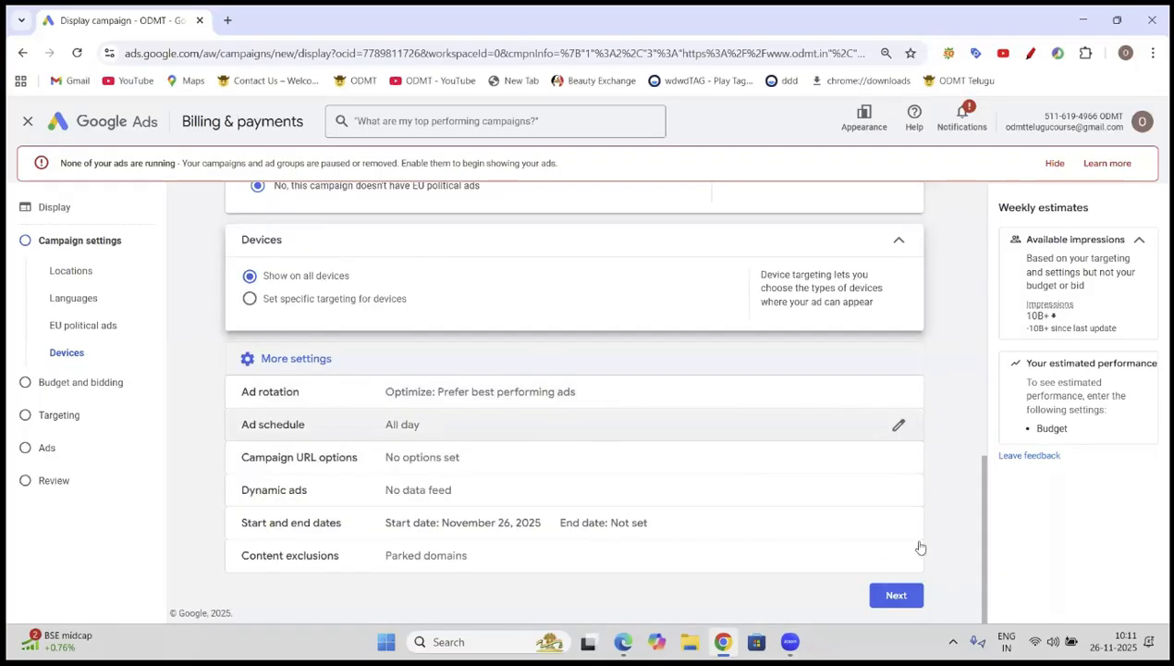
Set a ₹1,000 daily budget and change the bidding focus to Viewable impressions
click(896, 597)
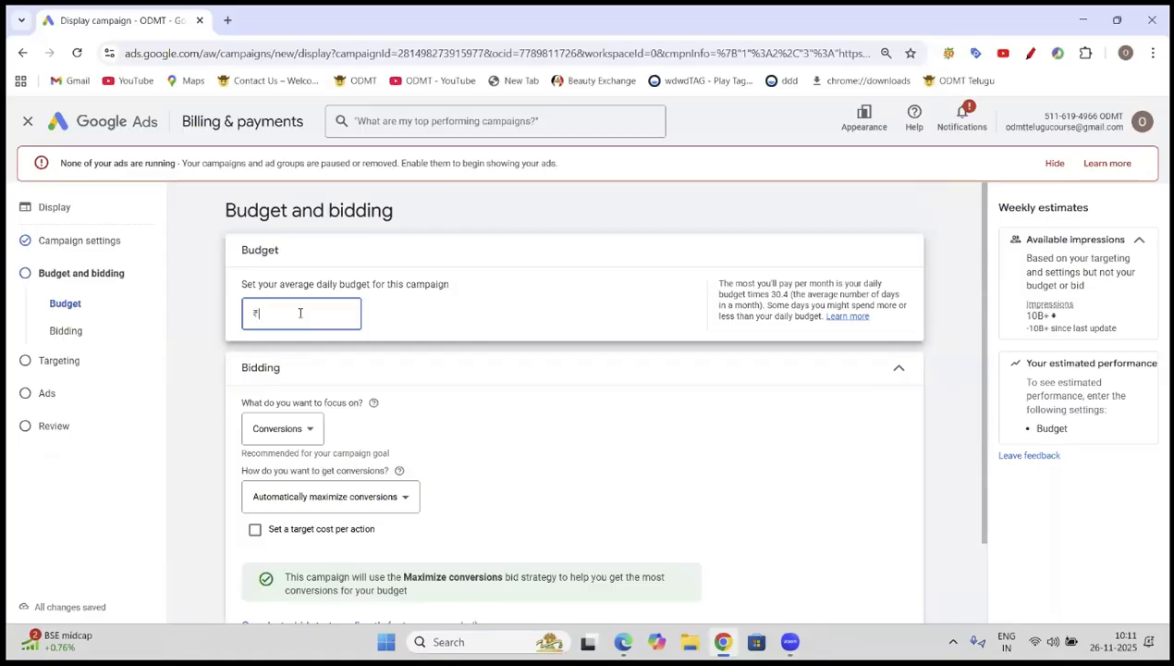
text(1000)
click(310, 430)
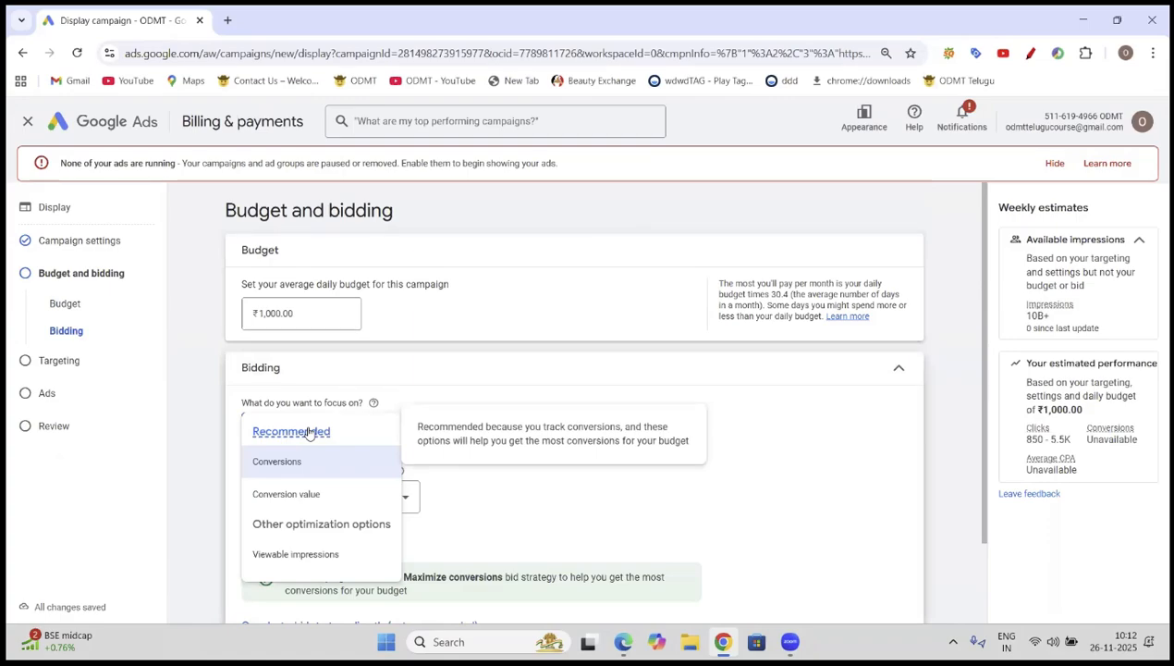
mouse_move(308, 558)
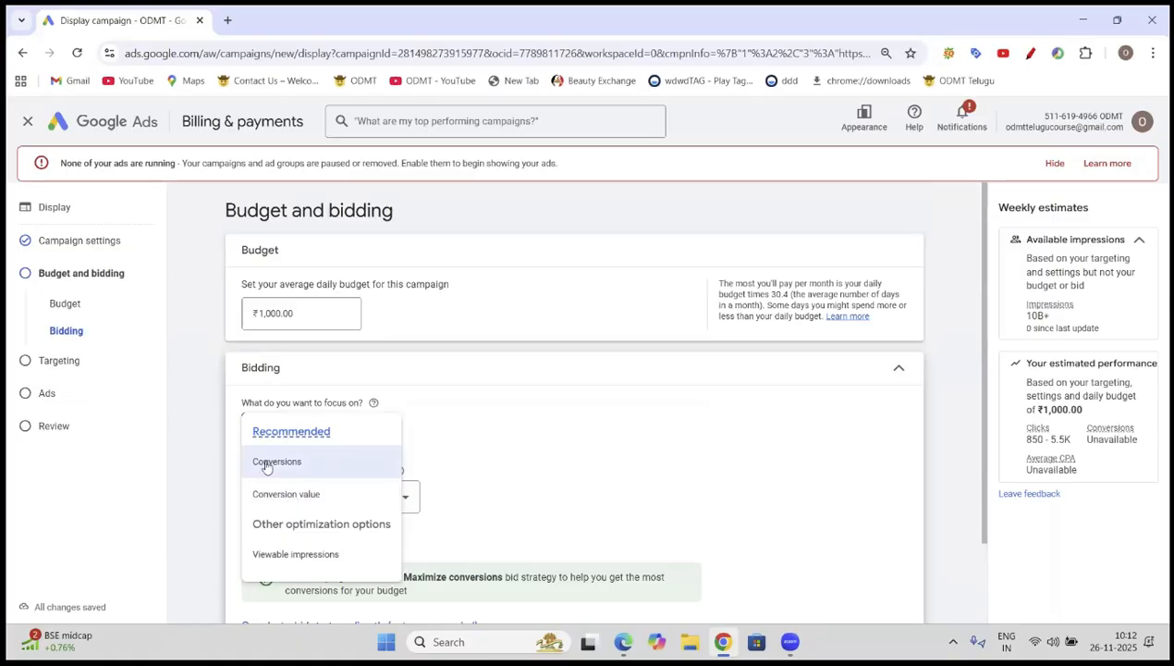
click(296, 555)
Enter a ₹200 viewable CPM bid so estimates show 140K–330K weekly impressions
scroll(618, 433, down, 1)
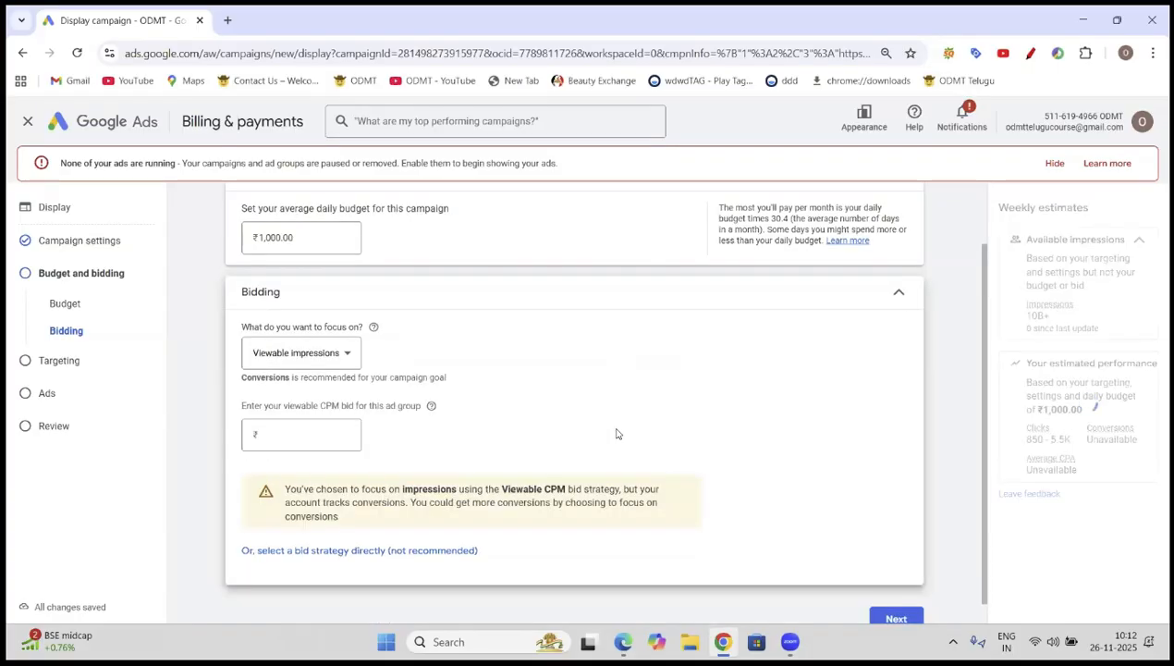
click(286, 429)
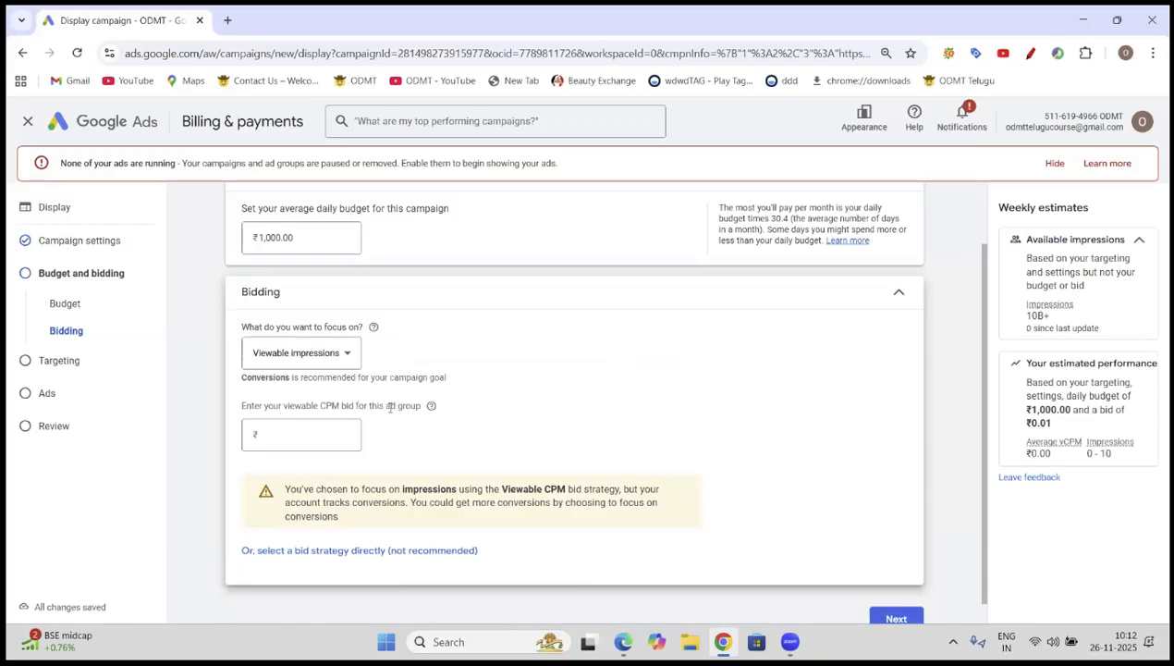
mouse_move(431, 409)
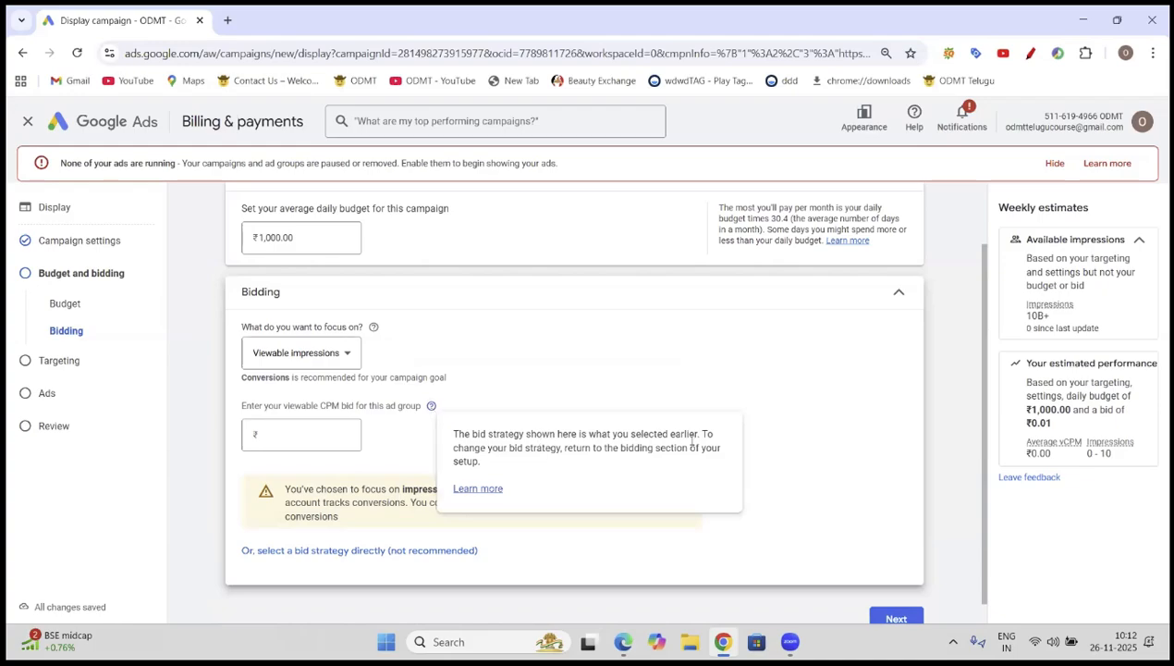
click(316, 432)
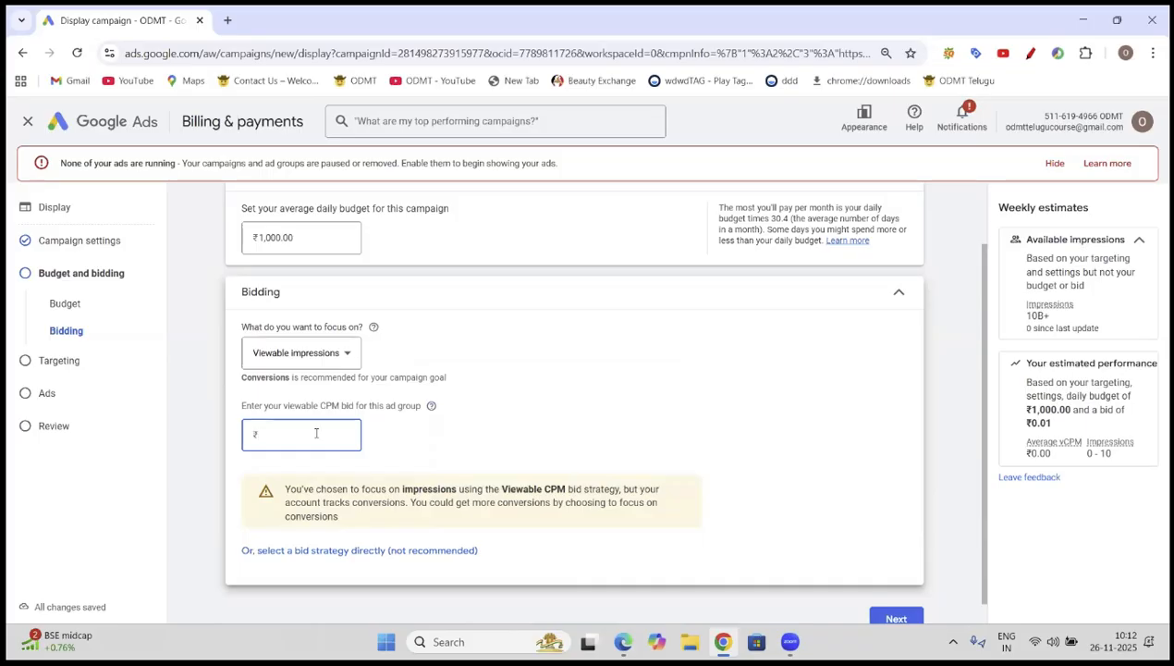
text(200)
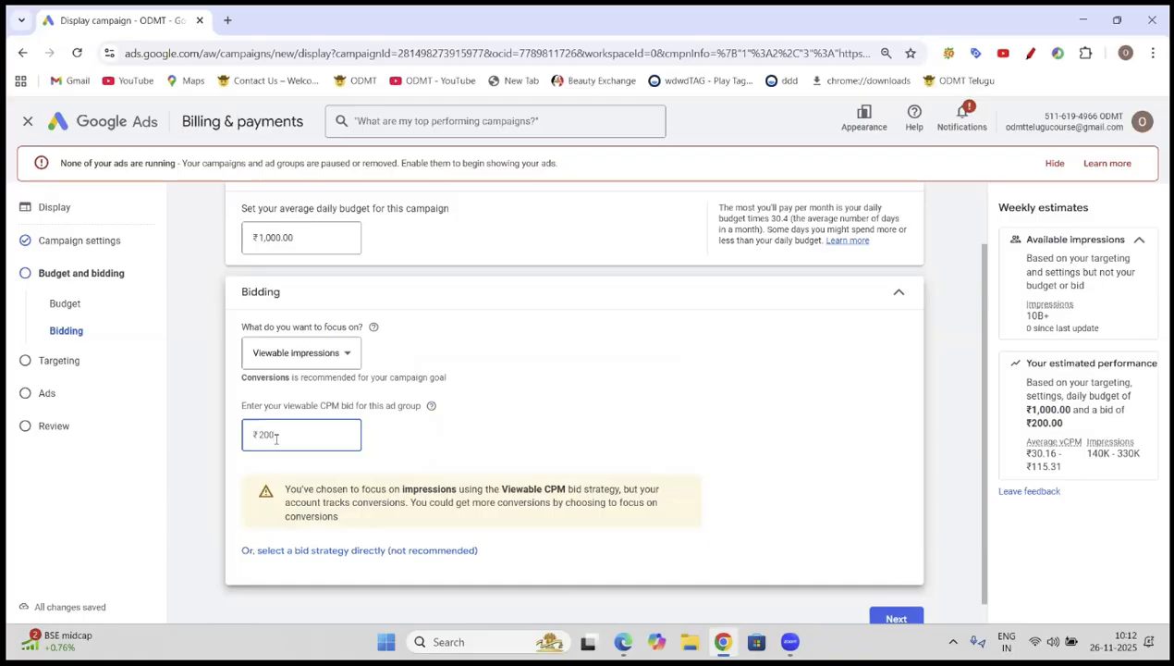
click(459, 432)
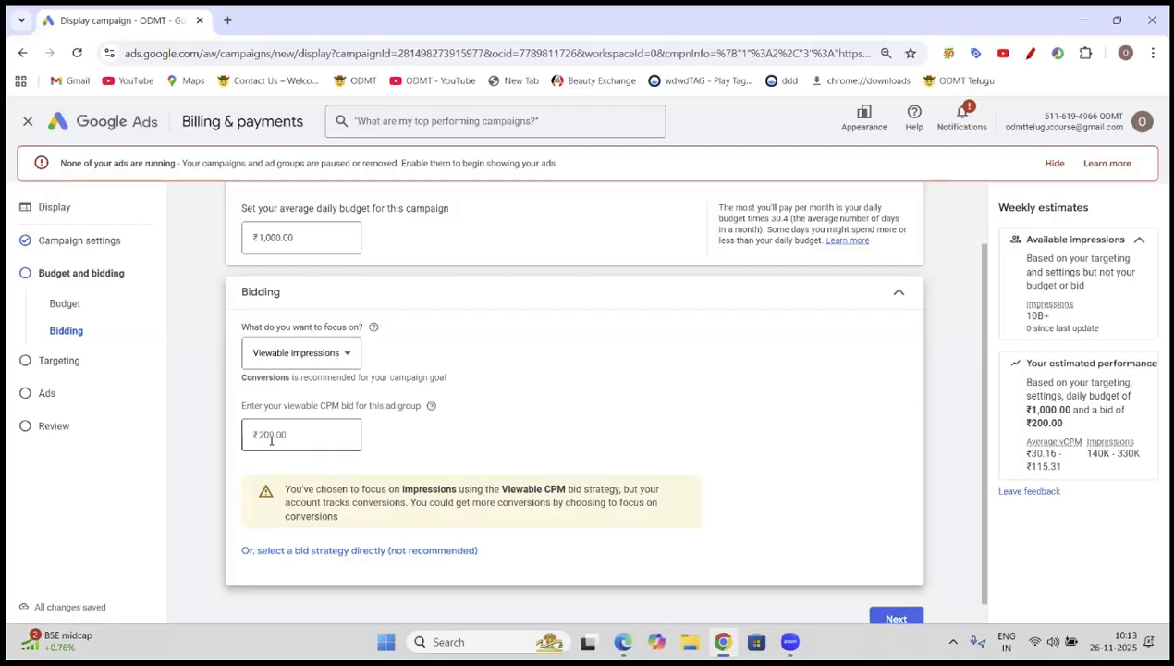
Open sakshi.com in a new Chrome tab via a Google search and close its ad overlay
click(229, 21)
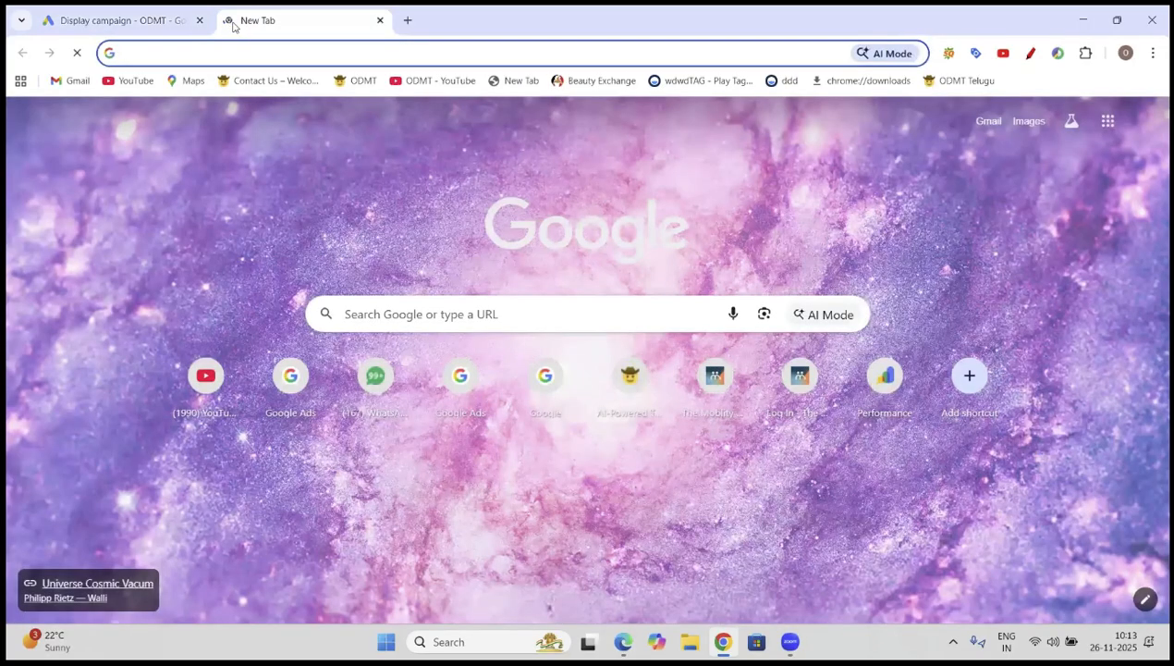
text(sakhs)
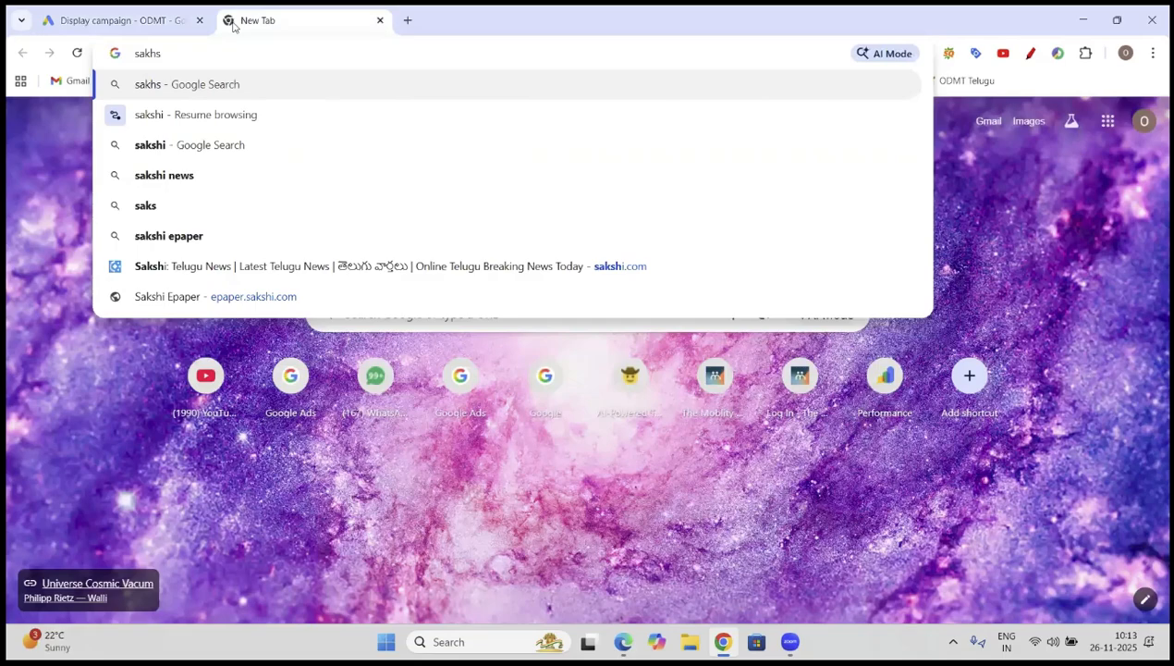
key(BackSpace)
key(BackSpace)
click(233, 126)
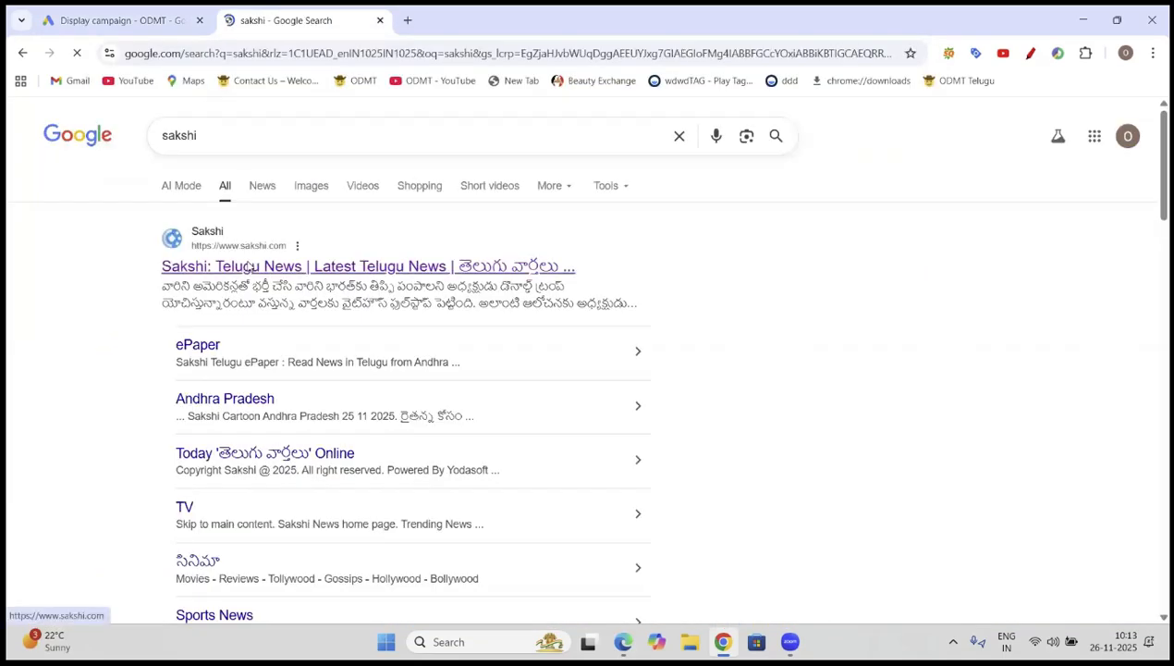
click(248, 268)
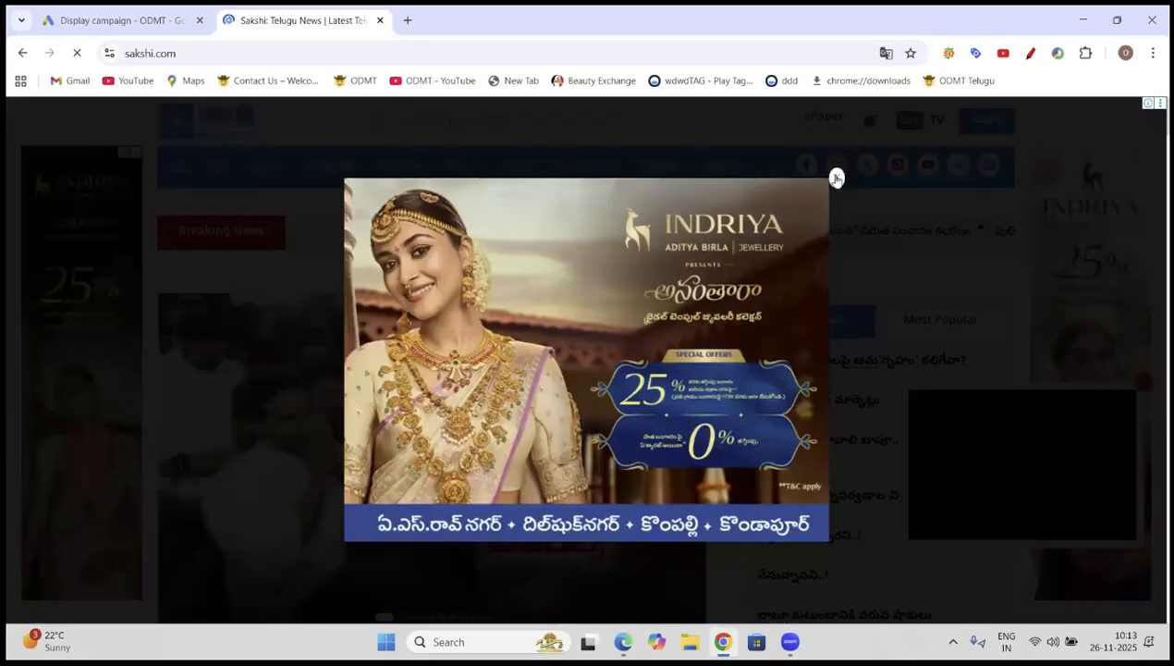
click(836, 179)
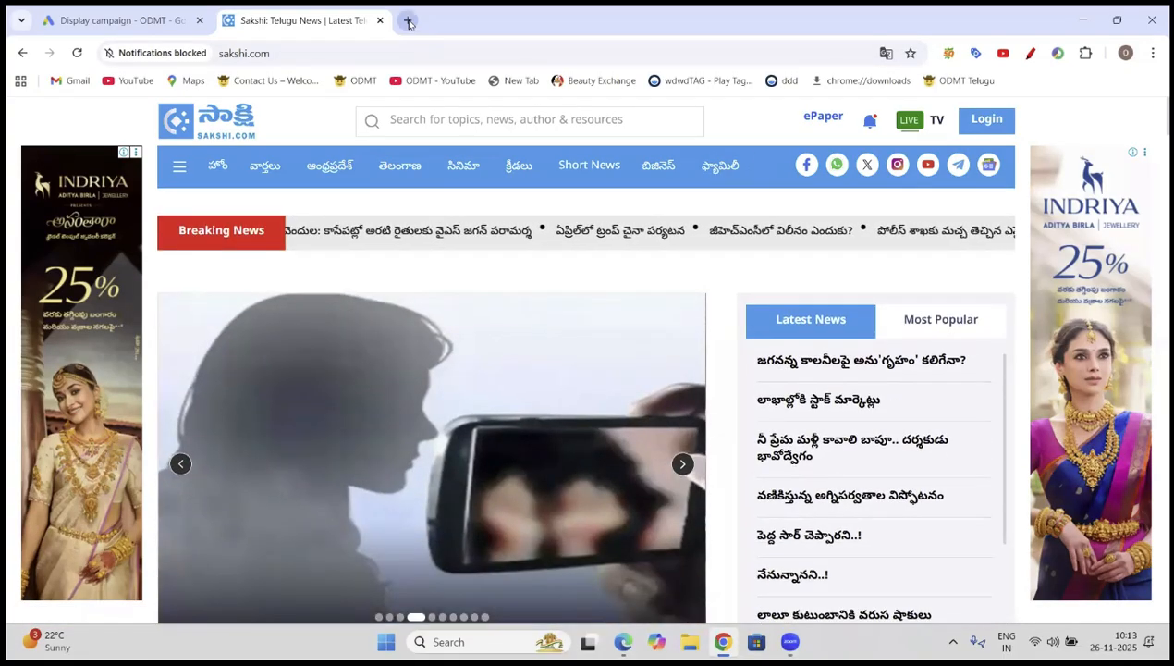
In a new tab, search Google for 'digital marketing course in hyderabad' via the top suggestion for 'digital'
click(407, 20)
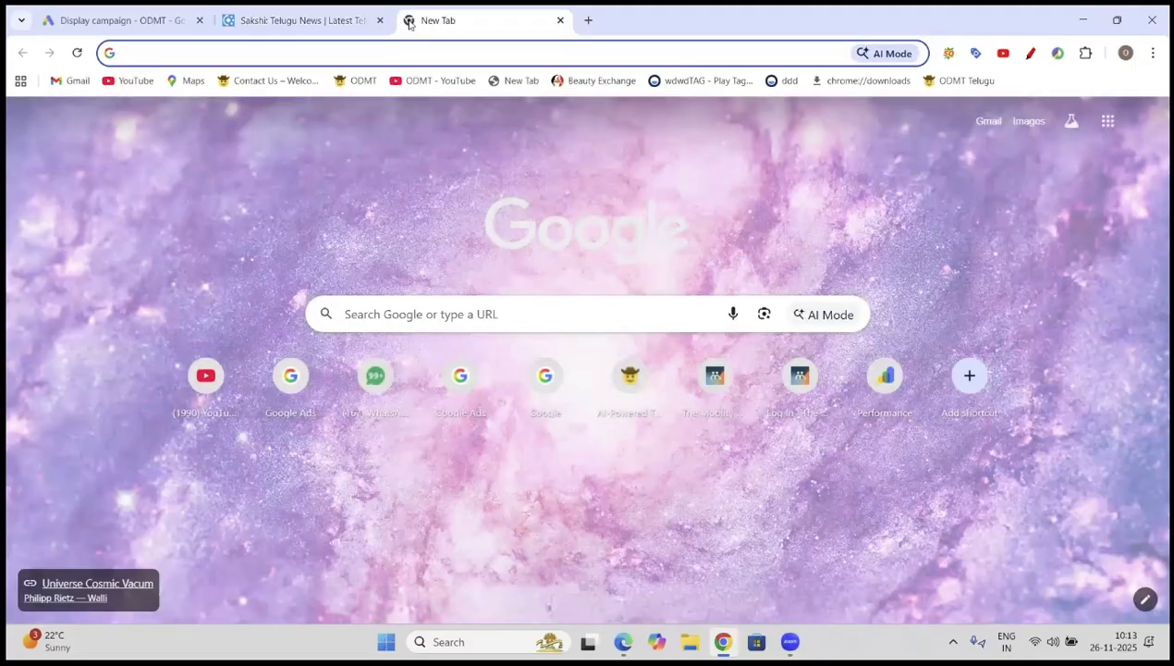
text(google.com)
key(Return)
text(digital)
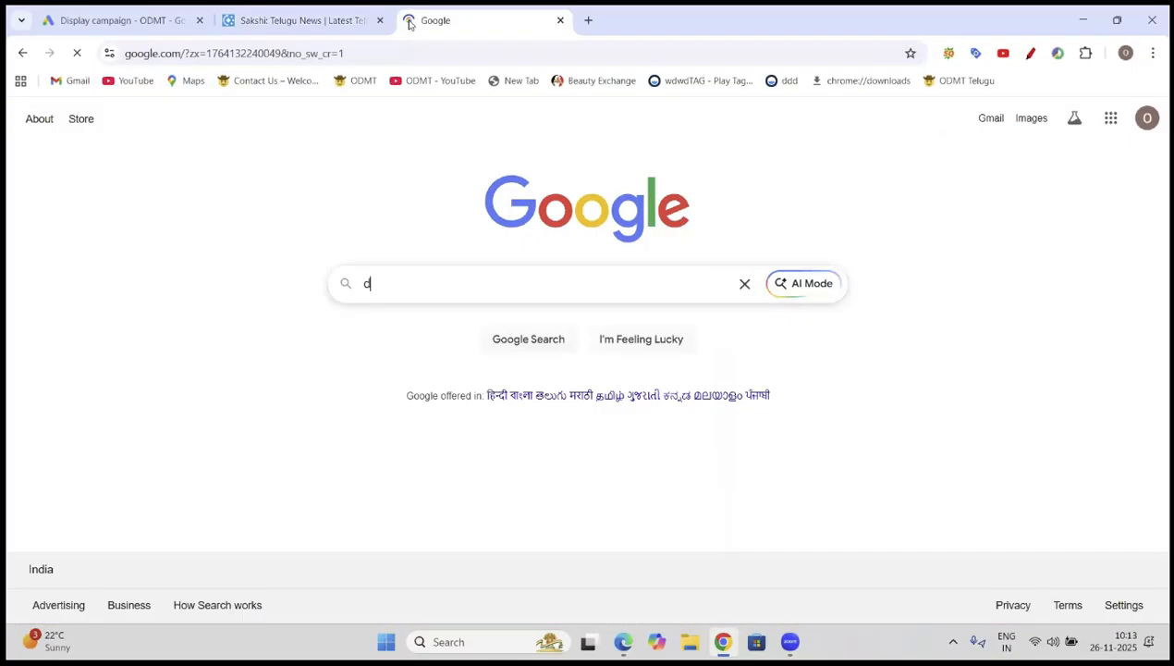
key(Down)
key(Return)
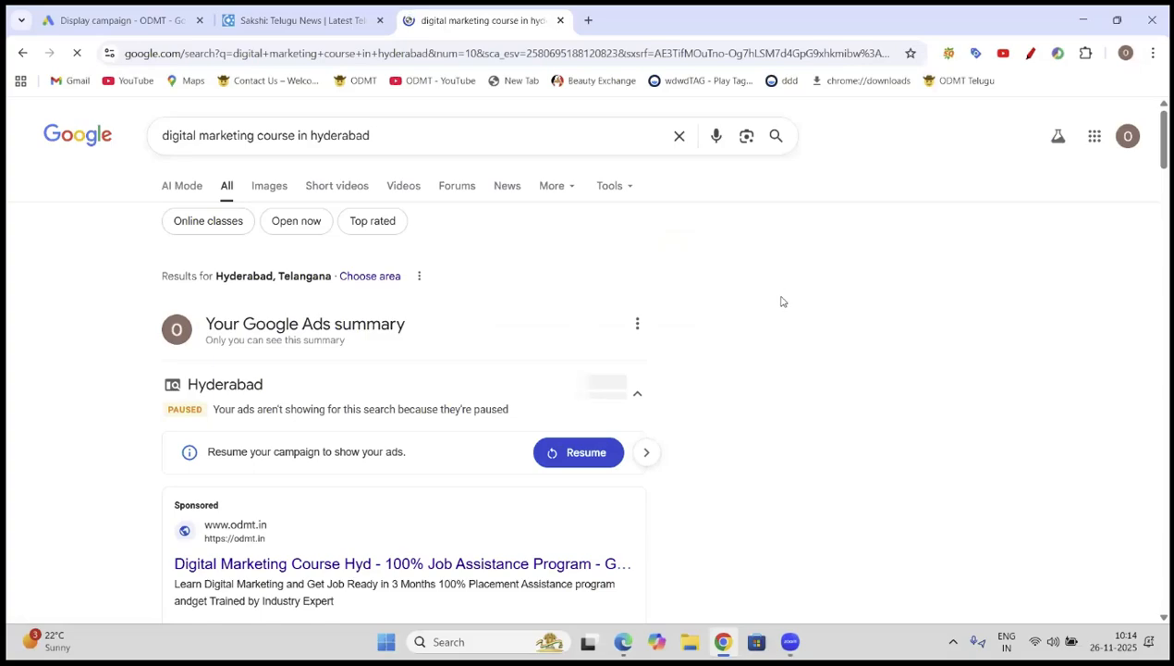
scroll(778, 298, down, 6)
scroll(781, 301, up, 7)
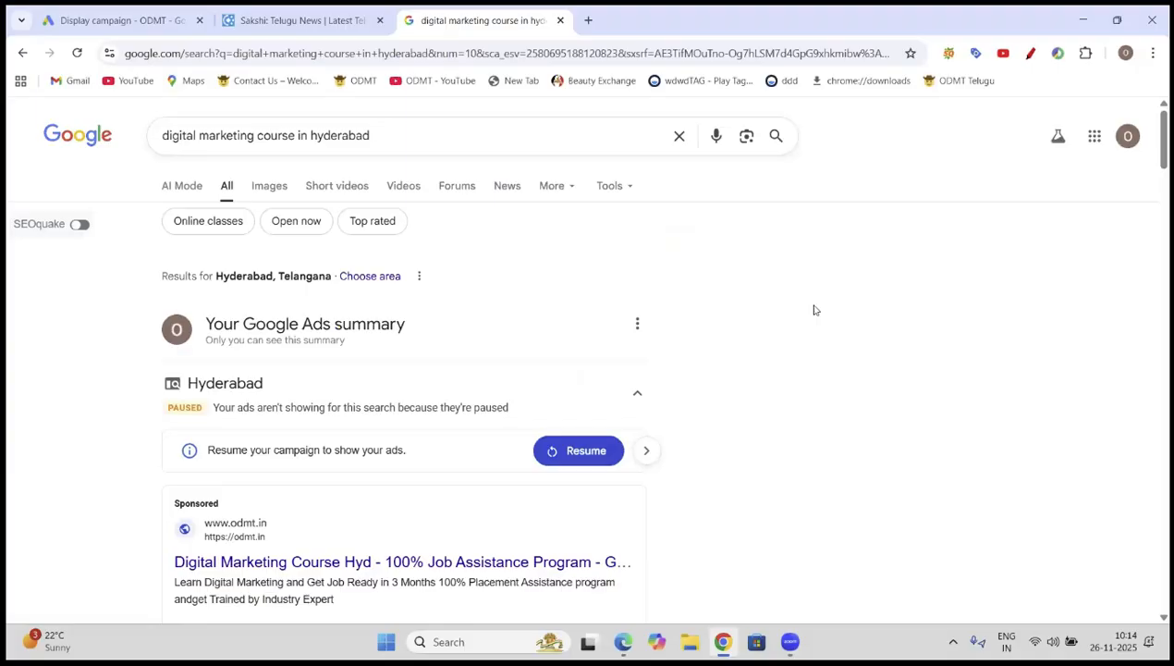
Open the featured CBN Vs YS Jagan politics story on Sakshi as a full article
click(325, 28)
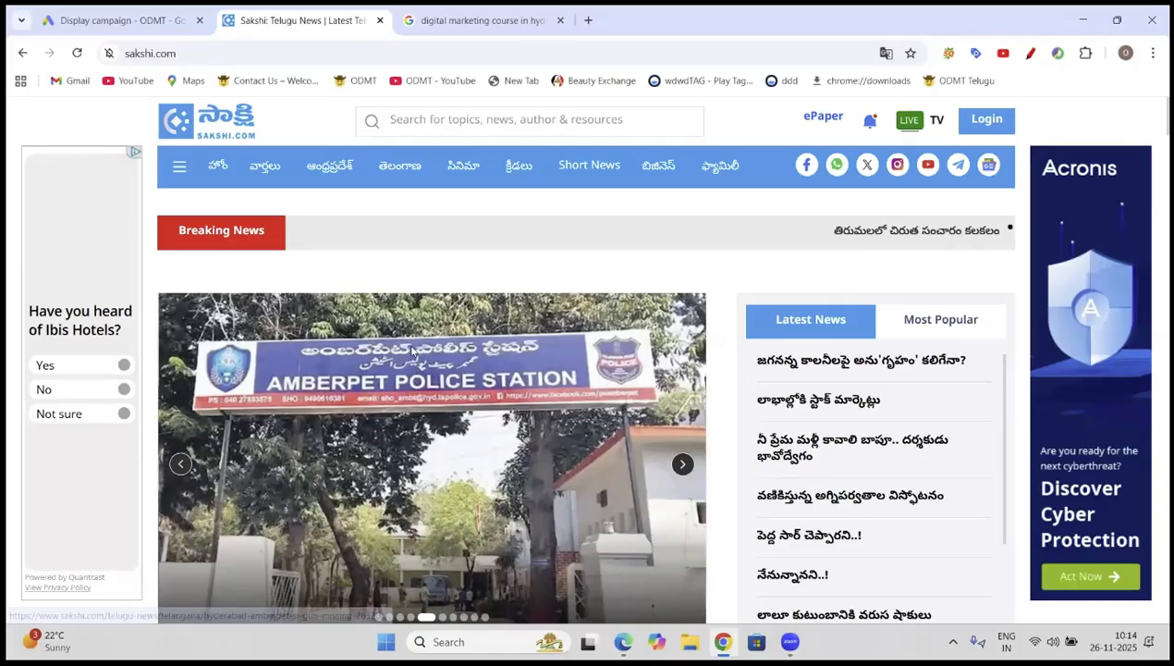
scroll(336, 358, down, 4)
click(337, 357)
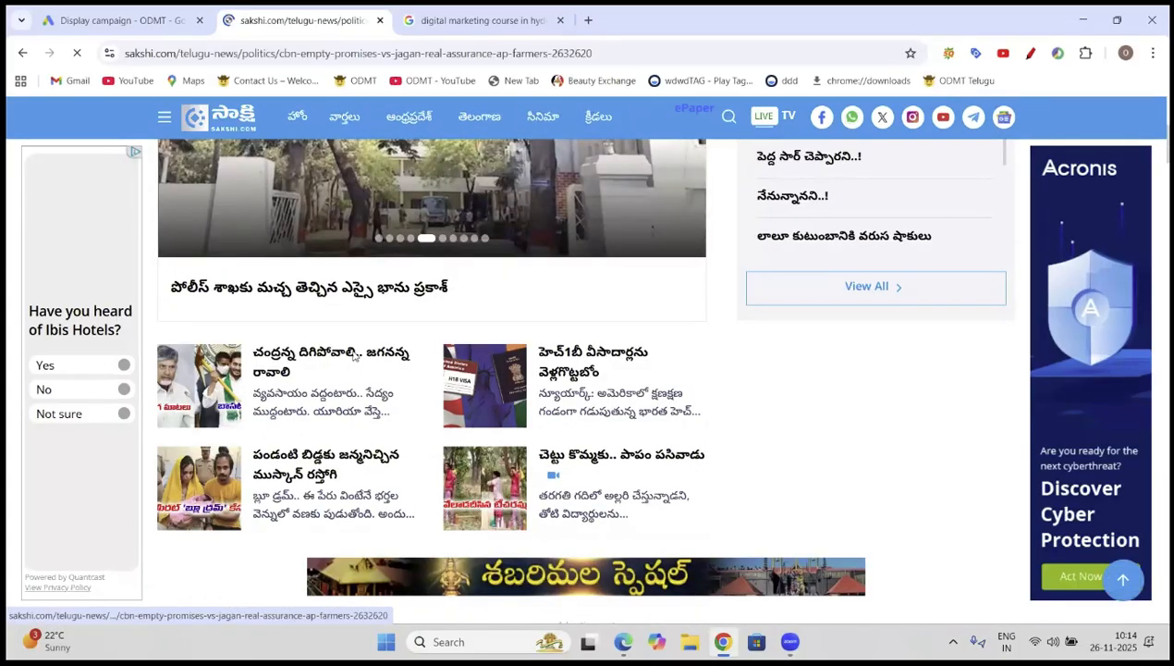
scroll(467, 382, down, 5)
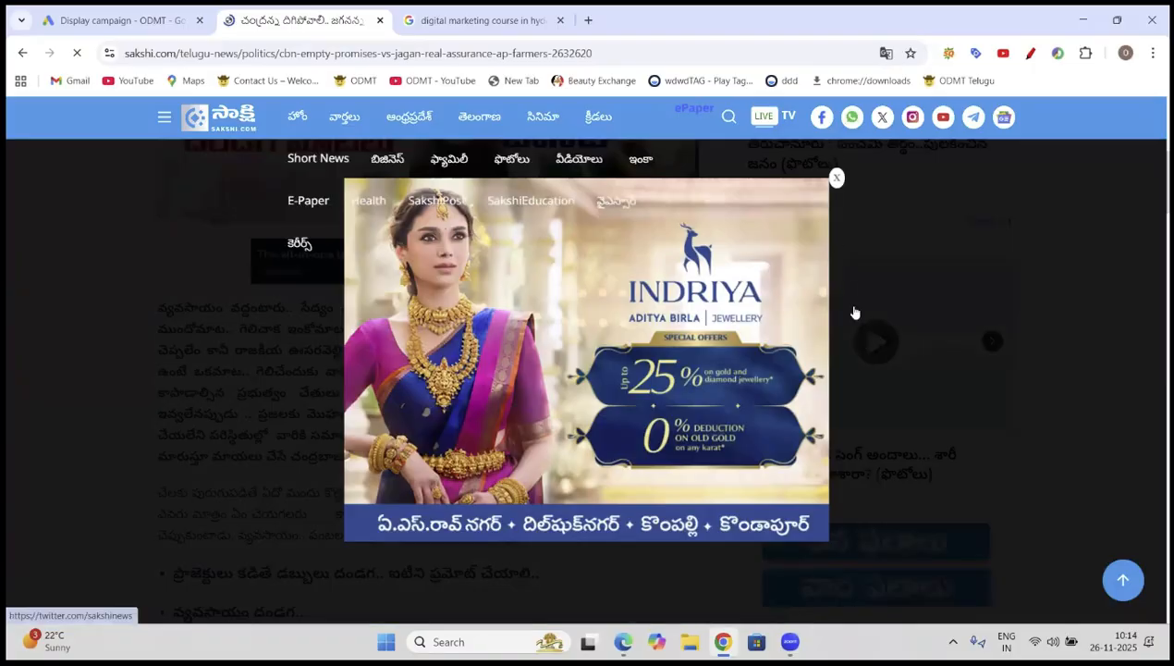
Dismiss the jewellery pop-up and full-screen Sonar ads covering the article
click(843, 192)
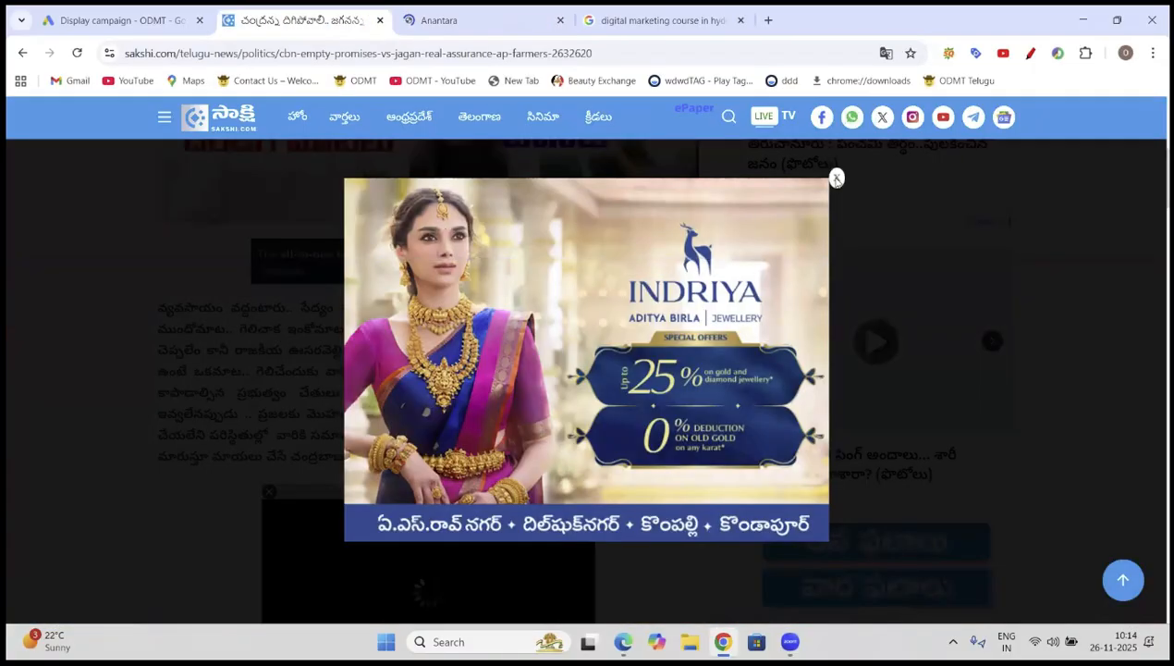
click(836, 179)
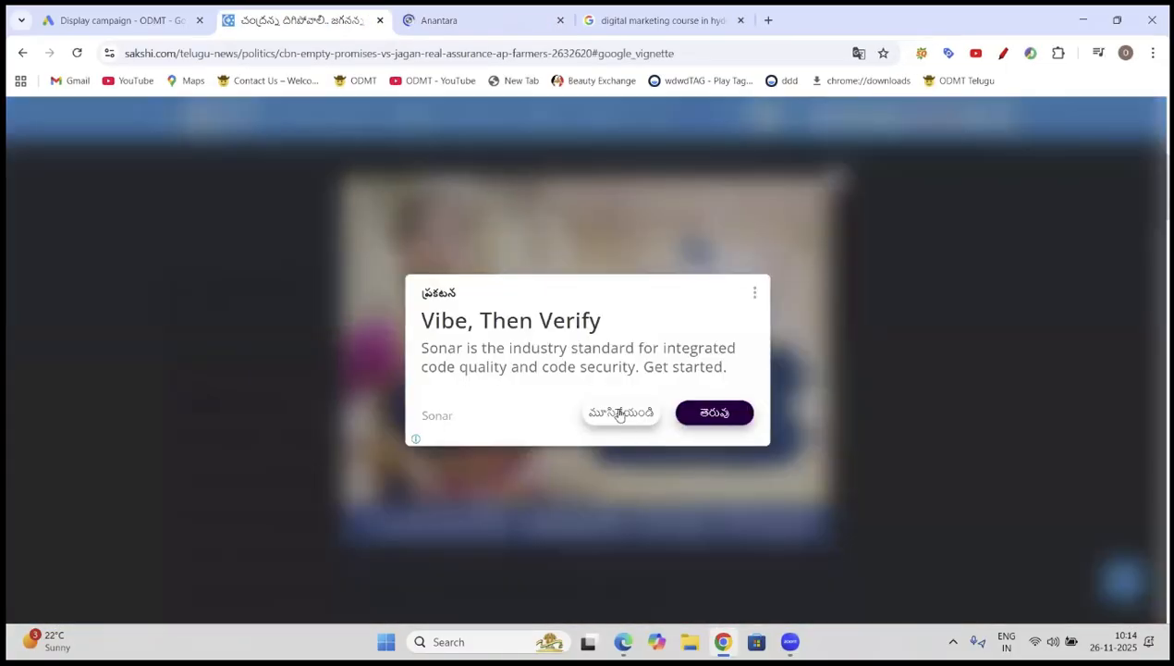
click(622, 413)
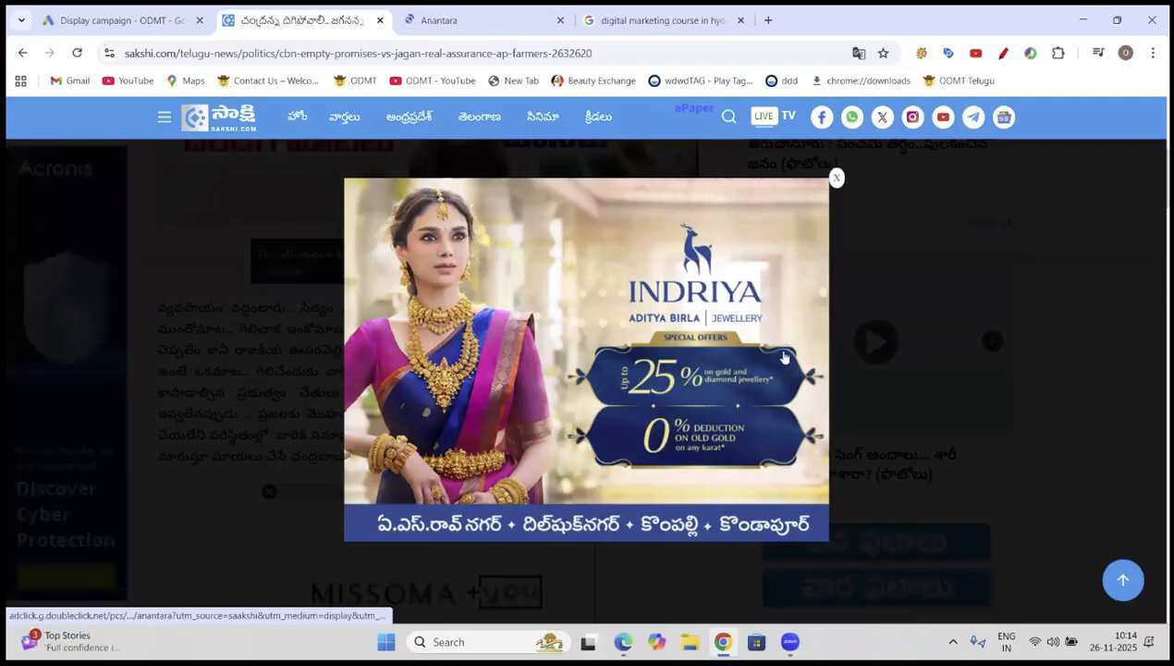
click(836, 180)
Scroll through the article, then close the Anantara jewellery ad tab
scroll(838, 313, down, 5)
scroll(618, 367, up, 4)
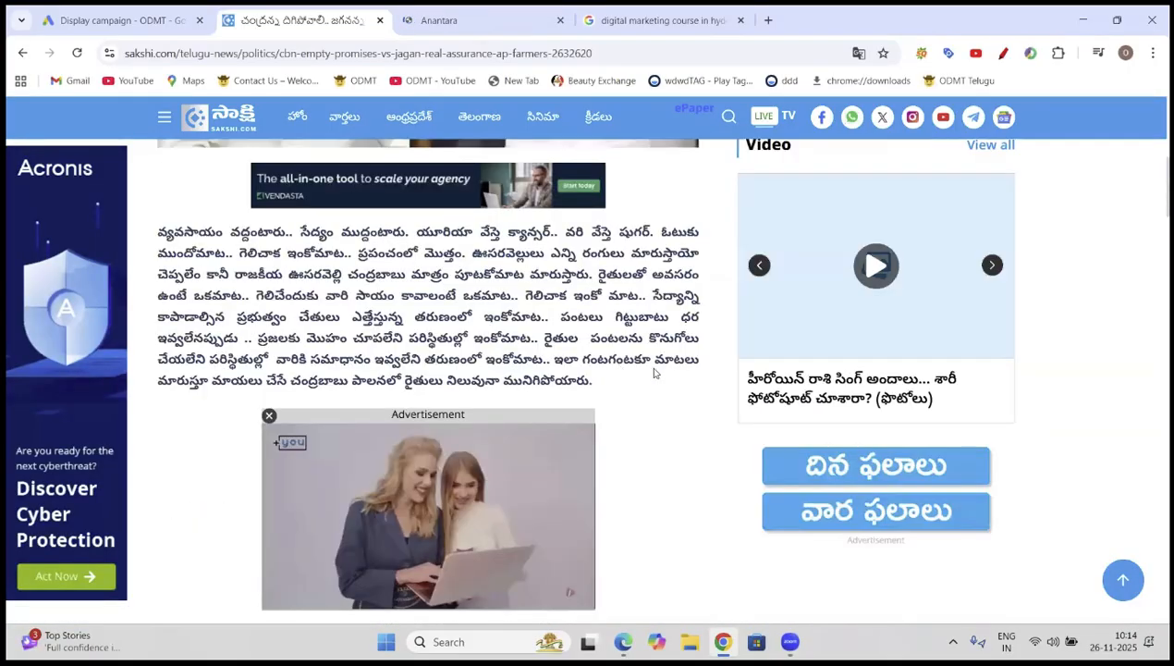
scroll(654, 372, down, 10)
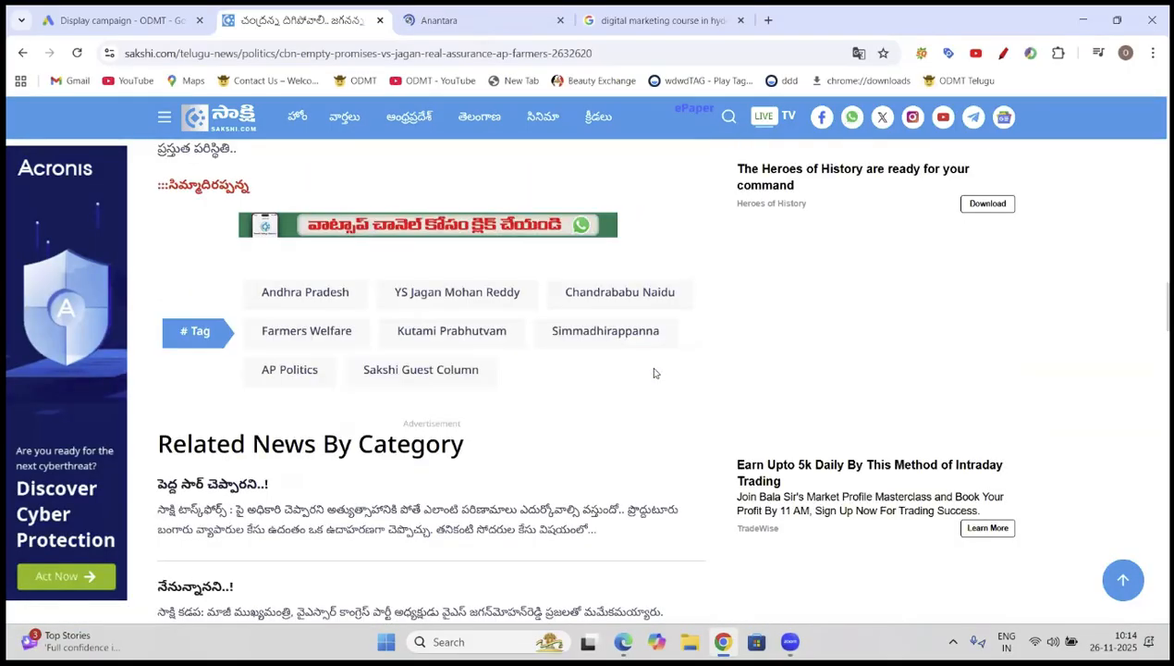
scroll(653, 373, down, 5)
scroll(654, 373, down, 3)
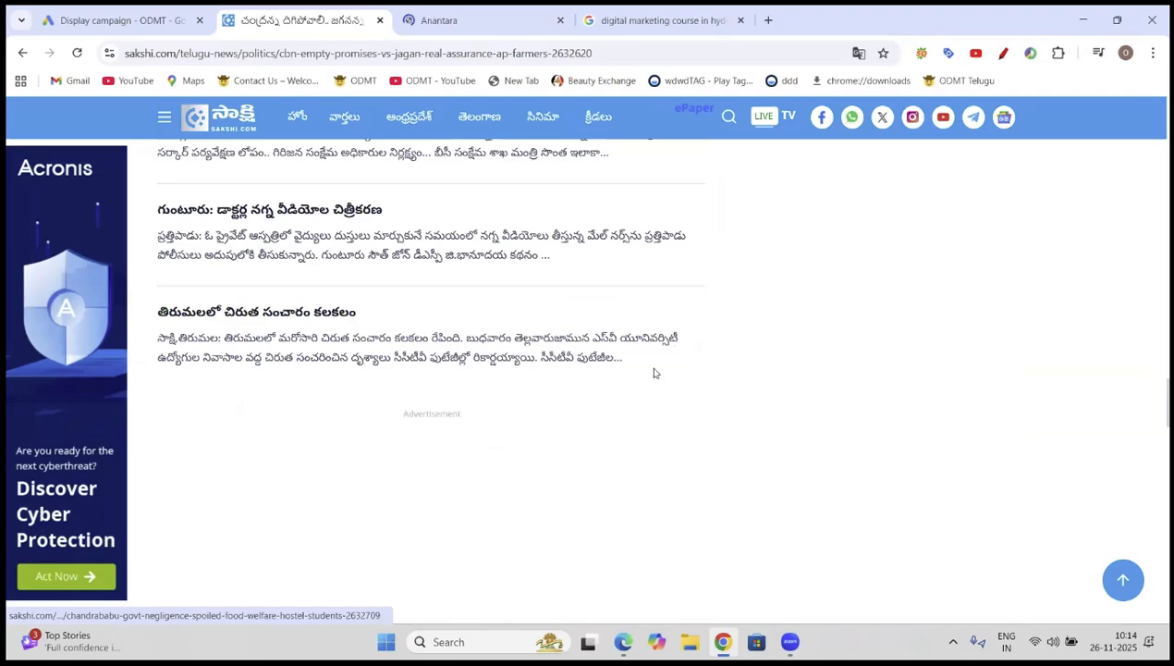
scroll(654, 372, up, 15)
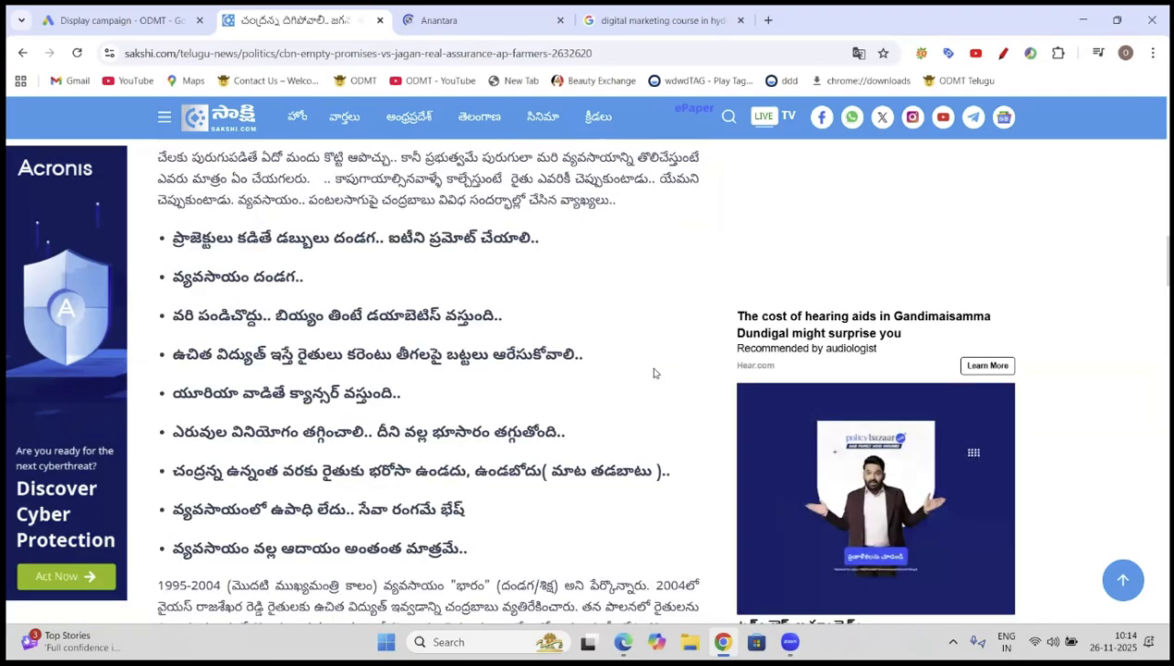
scroll(654, 373, up, 9)
scroll(618, 268, up, 5)
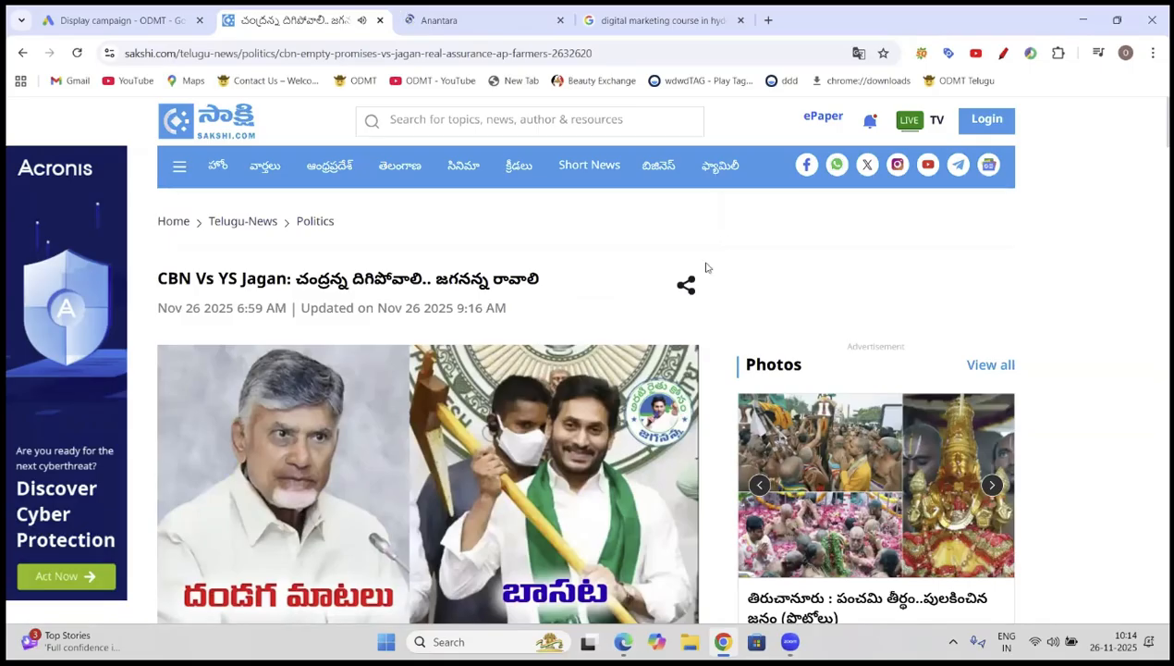
scroll(705, 268, down, 5)
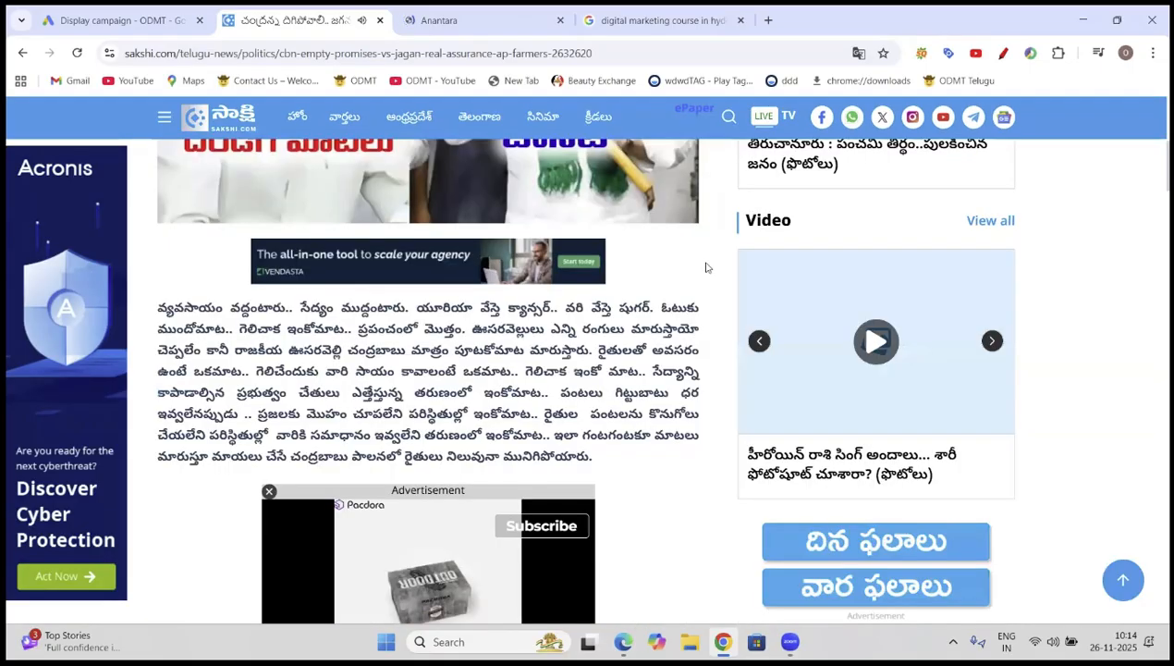
scroll(706, 267, down, 5)
scroll(705, 267, down, 6)
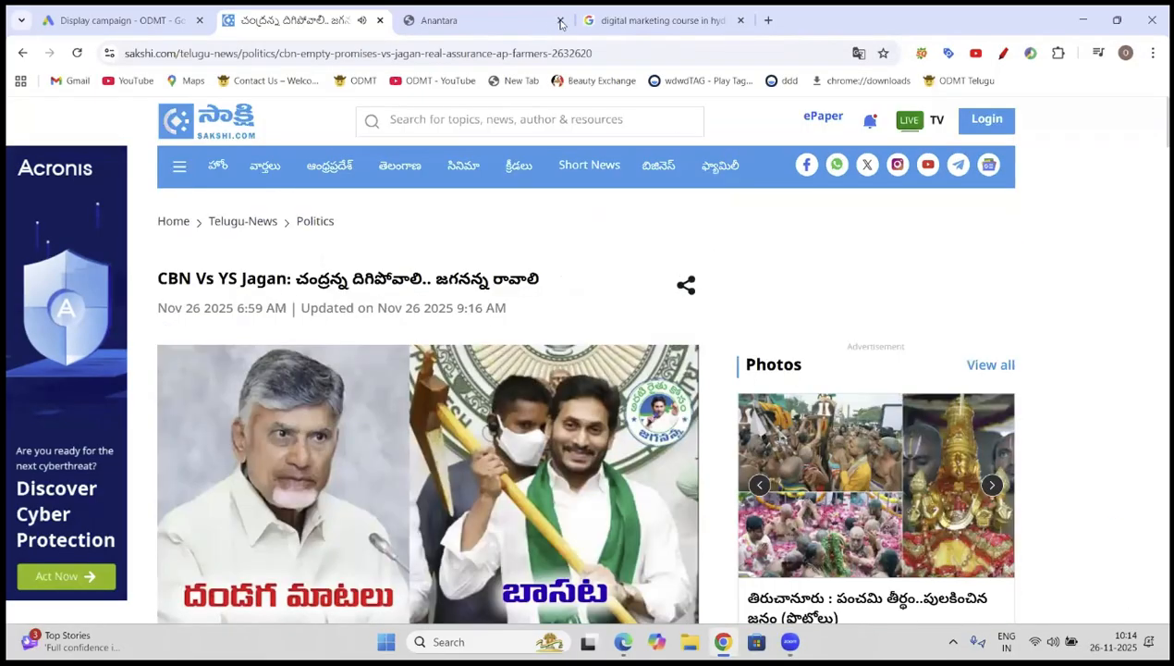
click(557, 21)
click(560, 20)
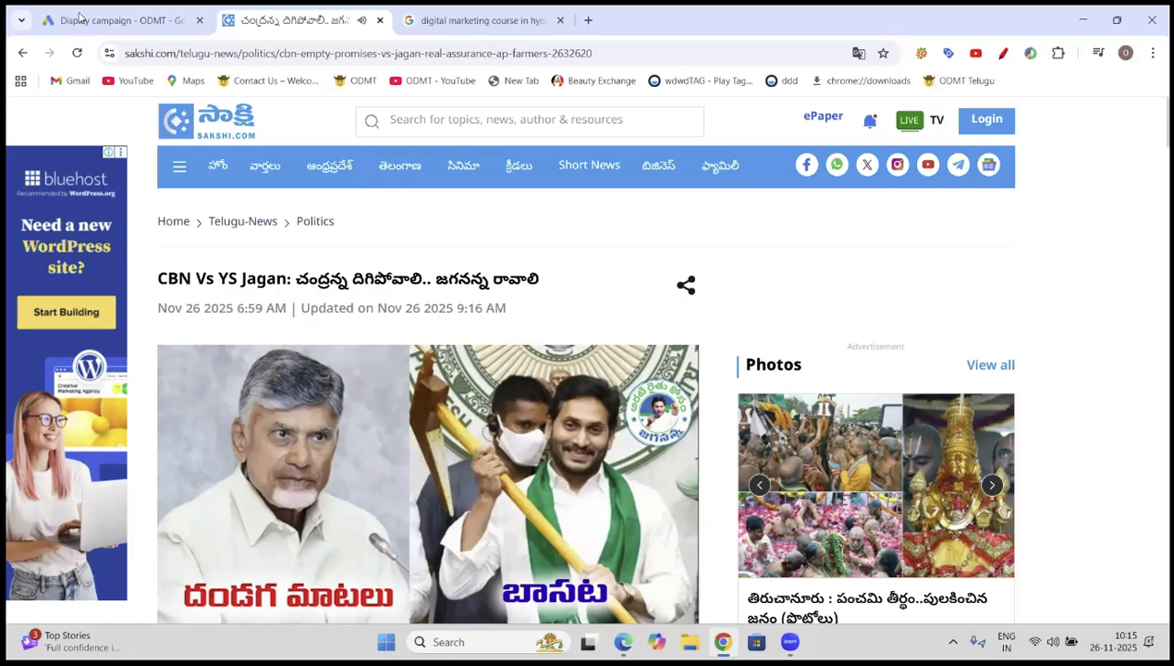
click(137, 21)
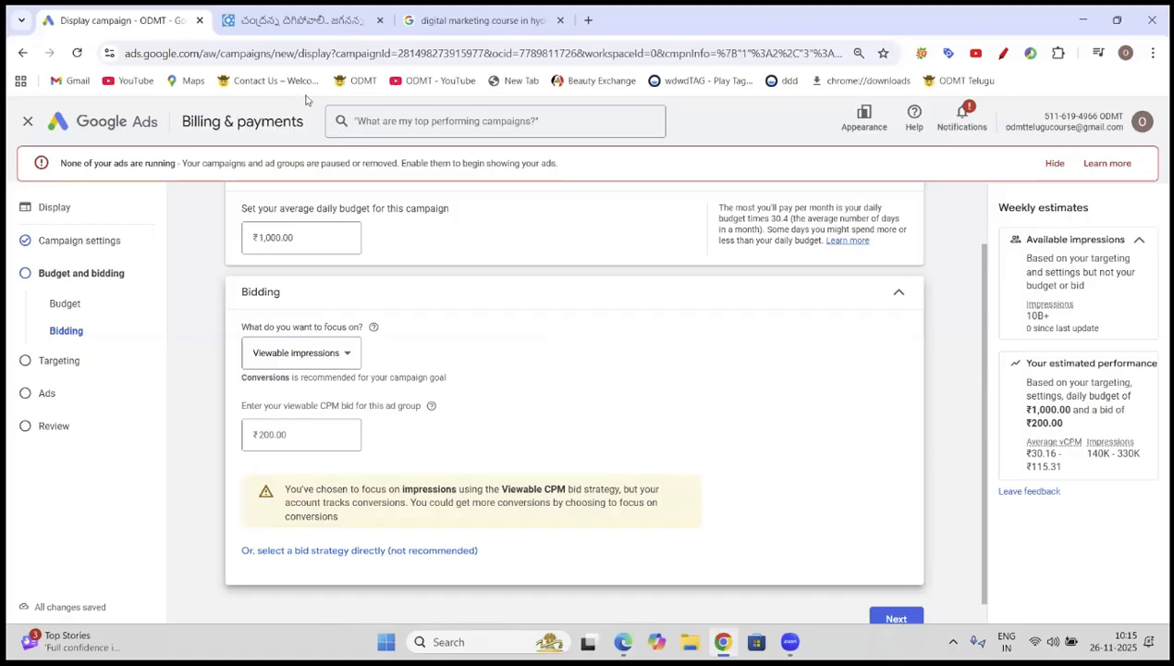
click(273, 441)
click(277, 20)
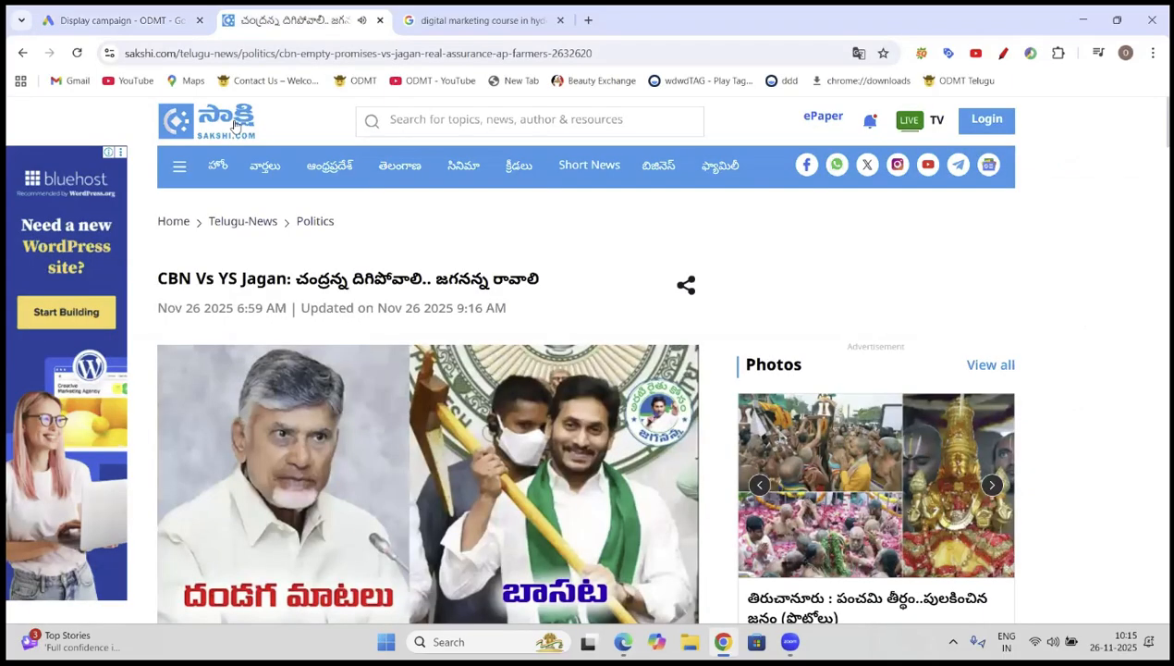
click(118, 19)
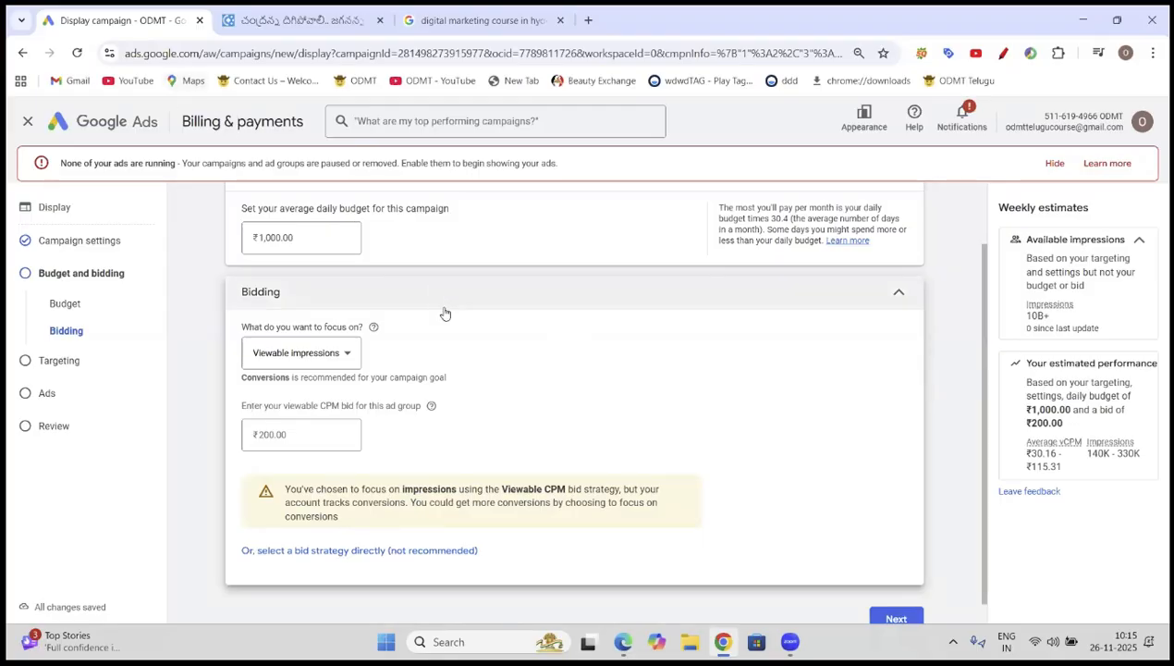
scroll(443, 314, down, 1)
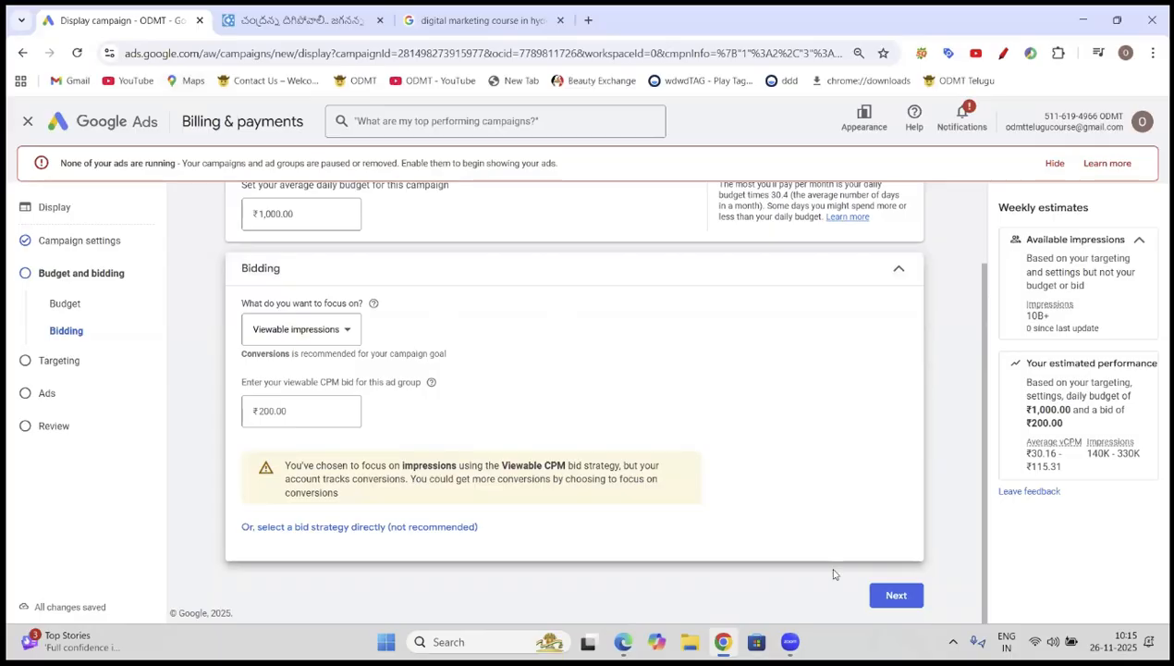
scroll(600, 433, up, 1)
scroll(603, 437, down, 1)
Advance to Targeting, confirm identity, and choose to verify with a texted code
click(893, 594)
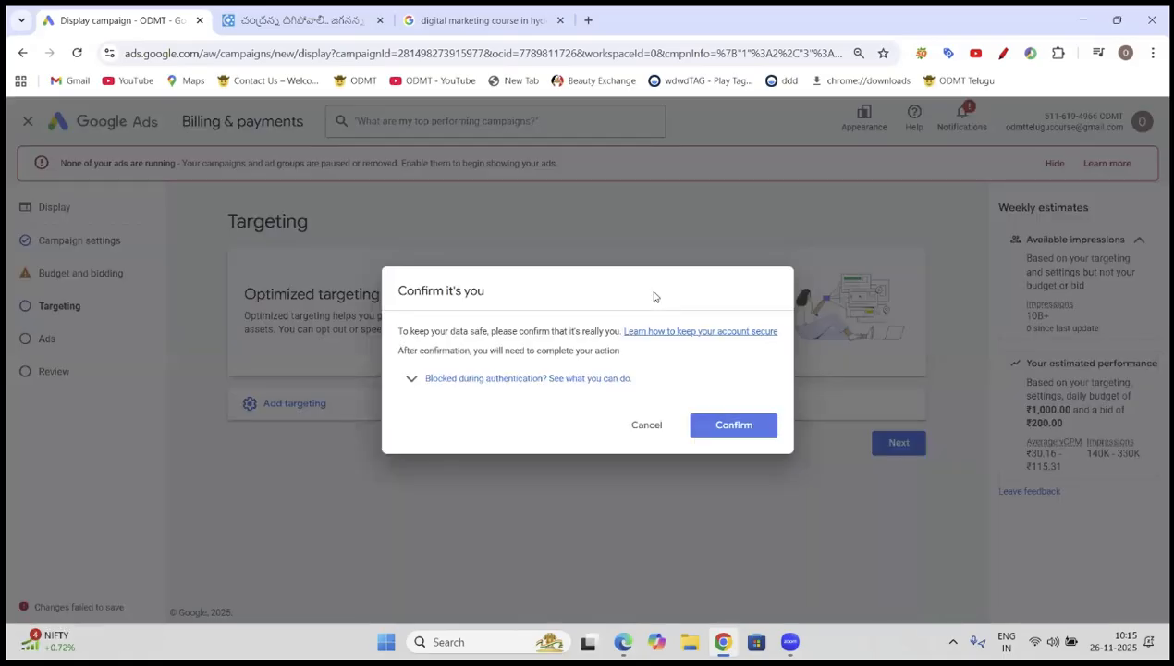
click(737, 424)
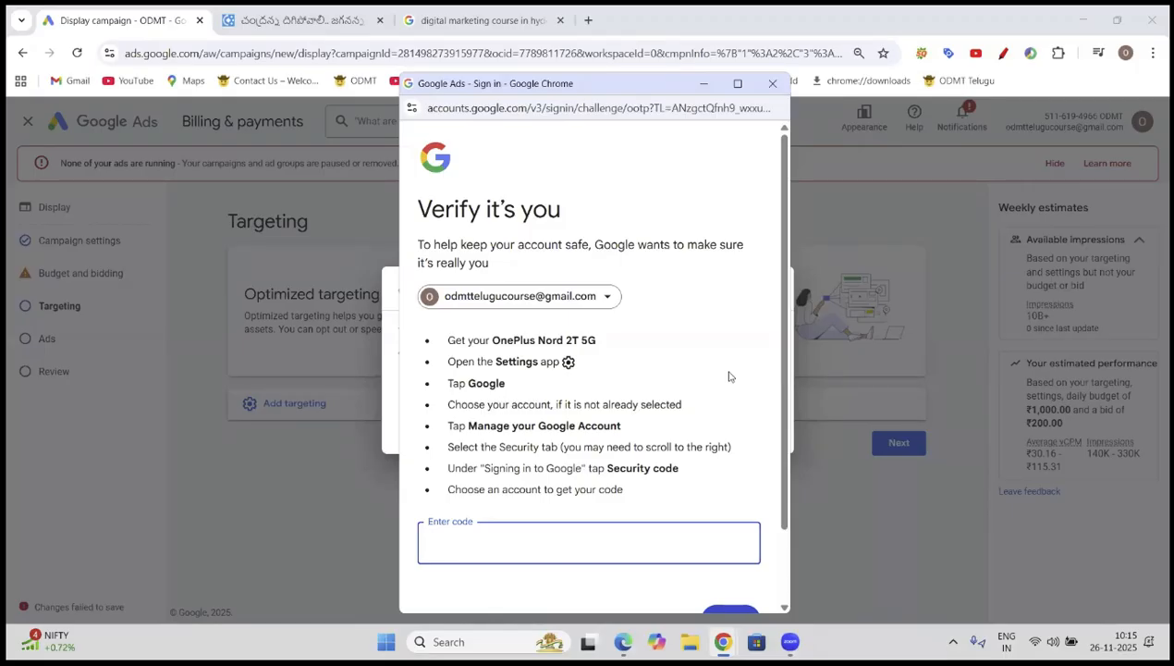
scroll(727, 381, down, 1)
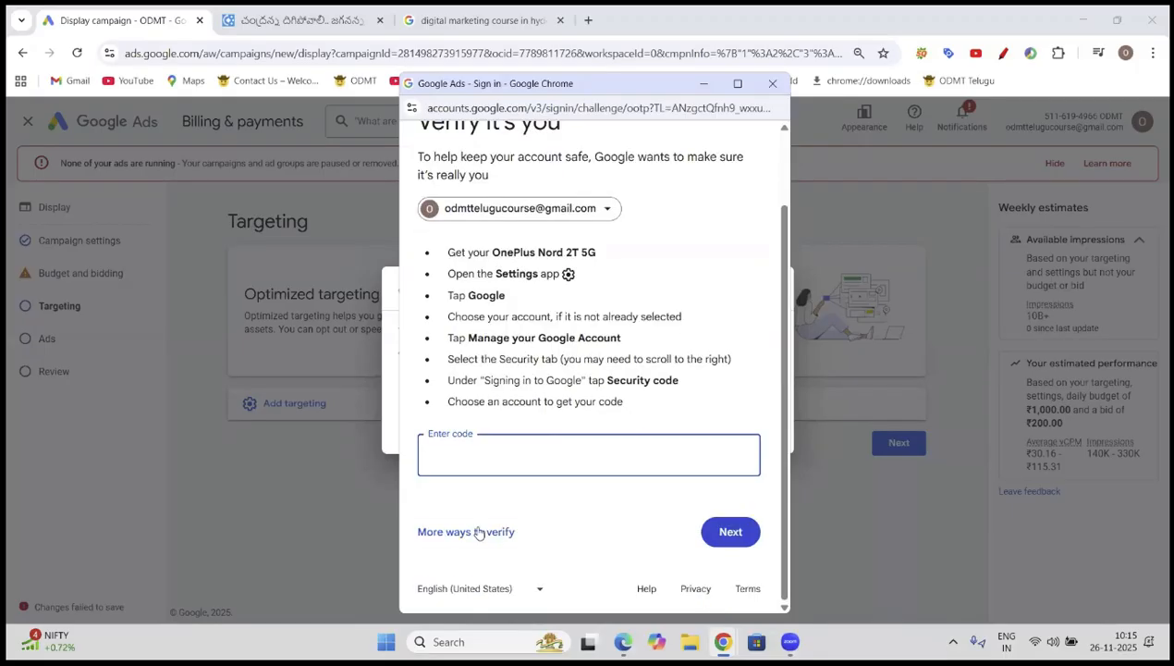
click(566, 500)
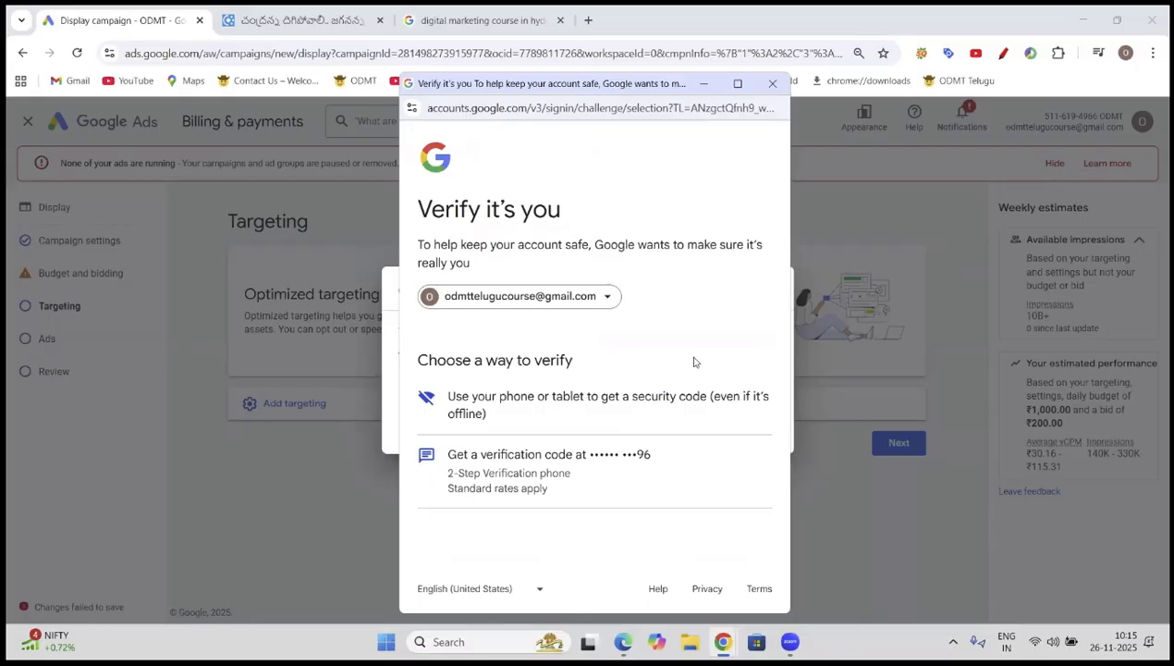
click(614, 460)
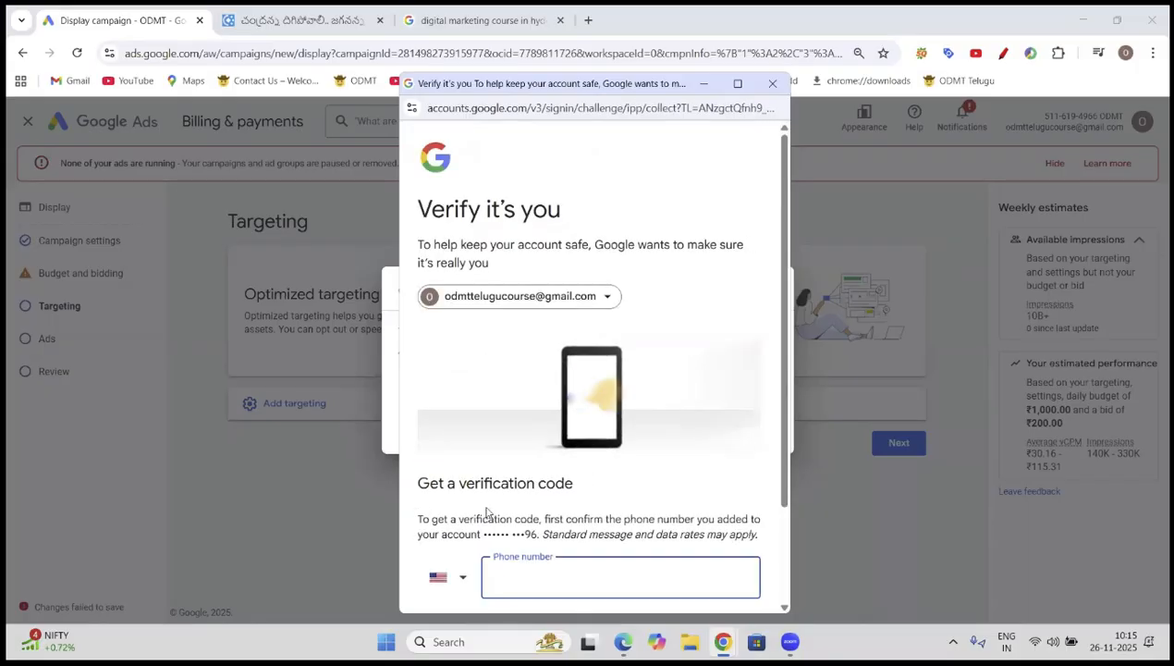
Select India, enter the phone number, send the code and submit the received verification code
click(460, 578)
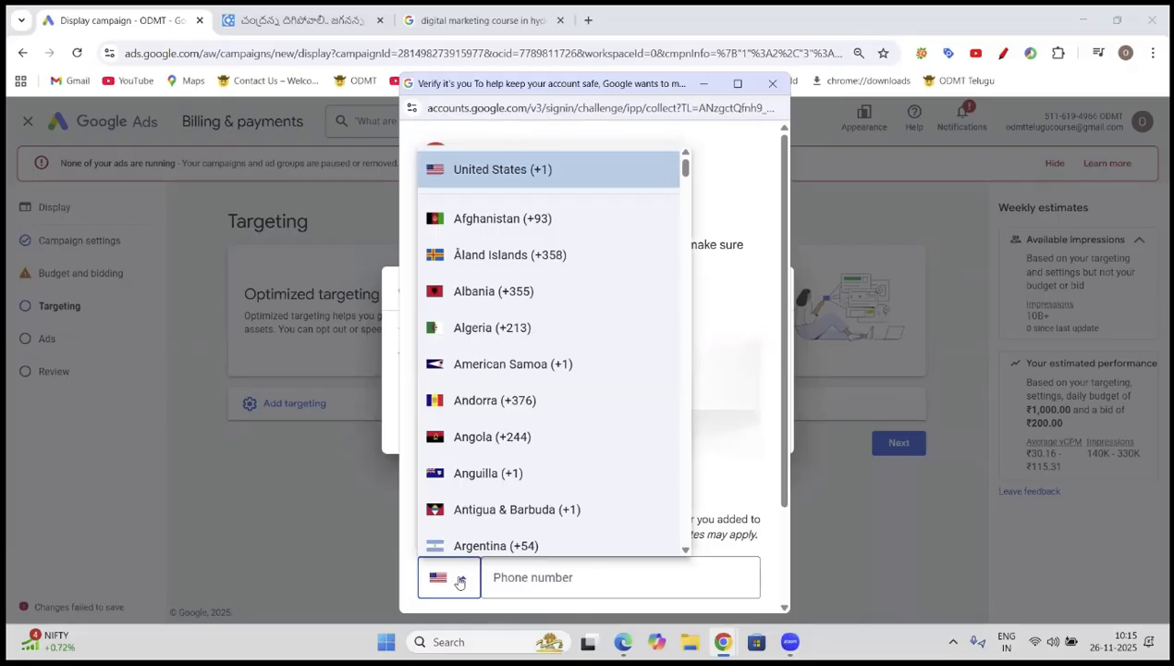
text(in)
key(Return)
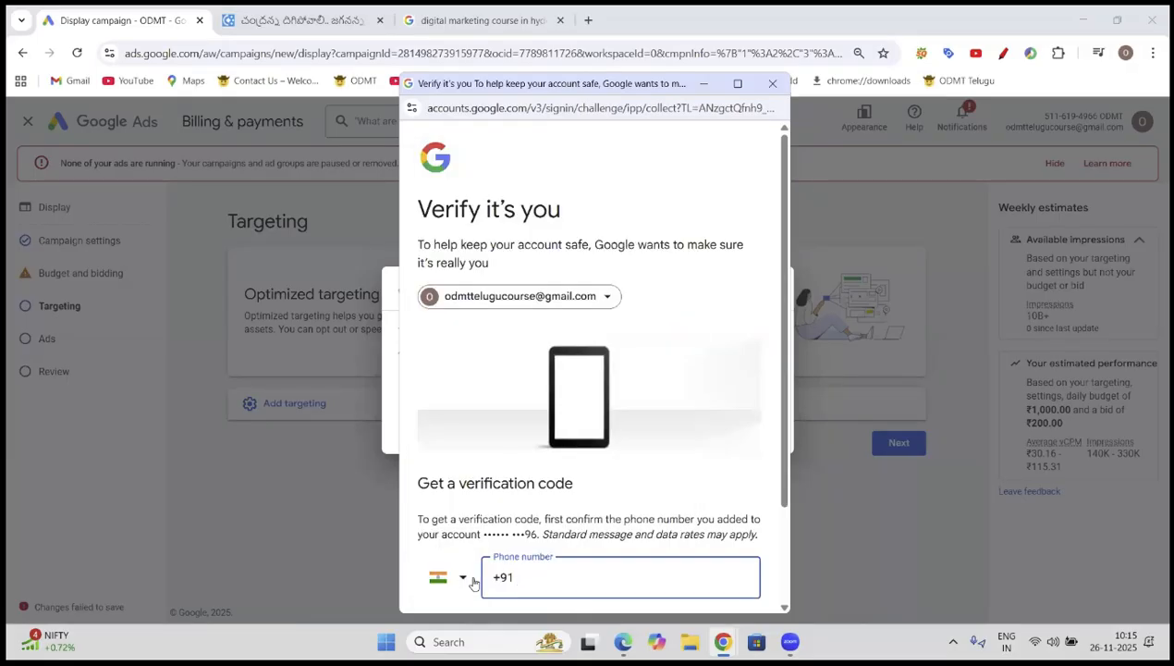
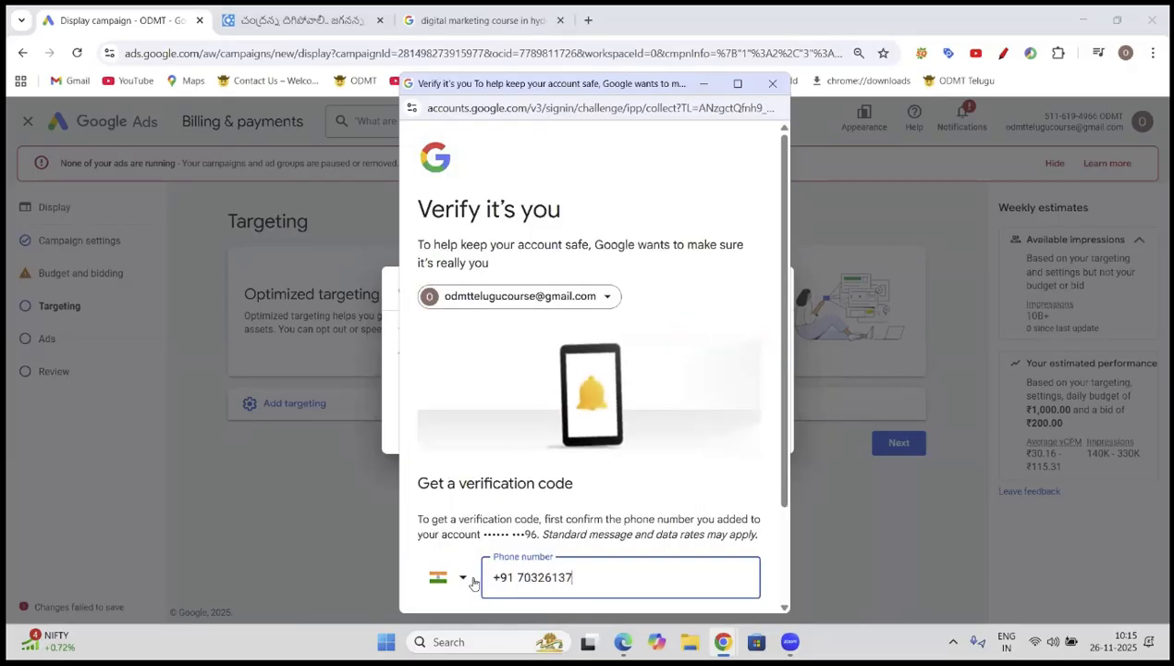
scroll(629, 540, down, 2)
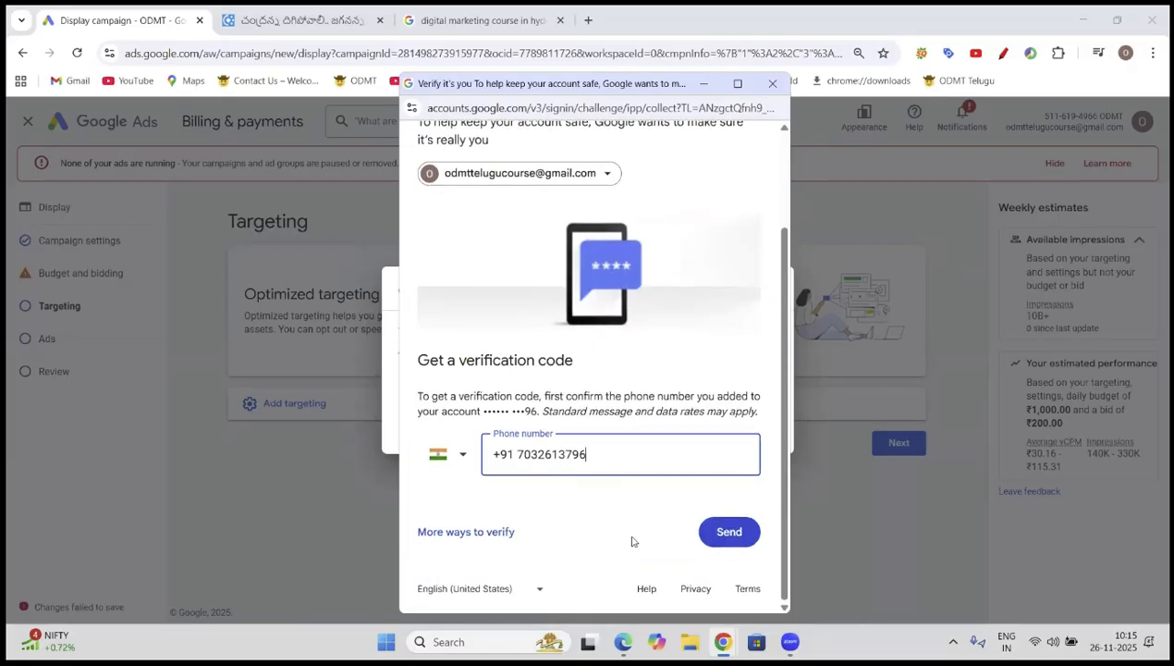
click(709, 533)
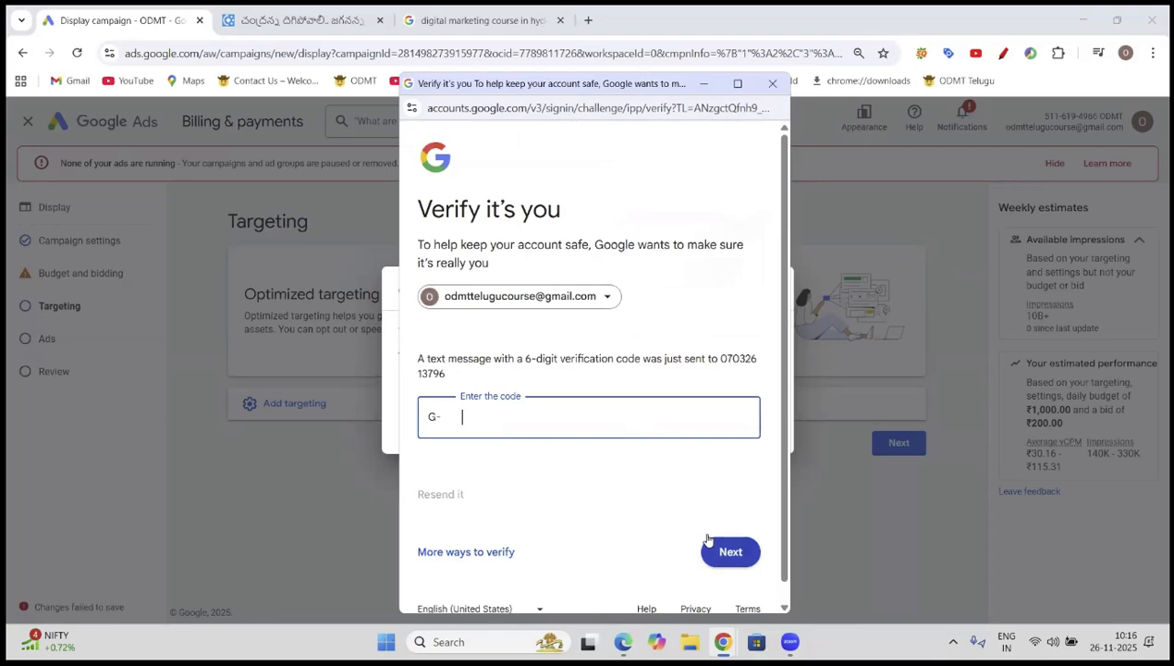
click(749, 554)
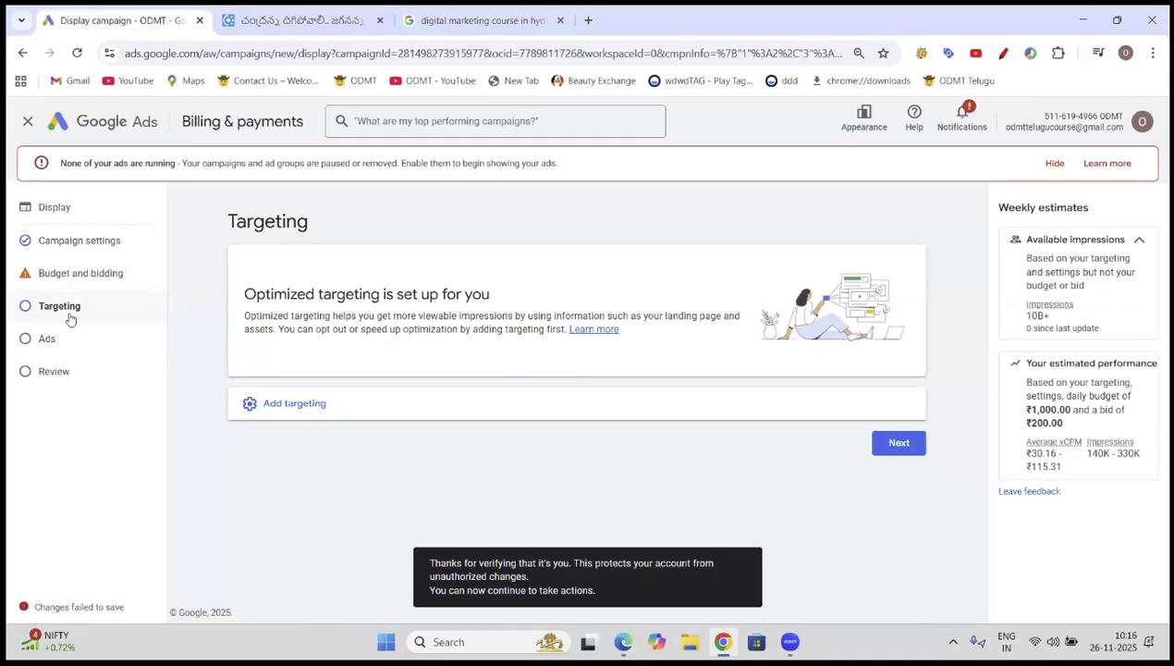
Open the Demographics editor from Add targeting and review gender, age, parental status and income options
click(275, 407)
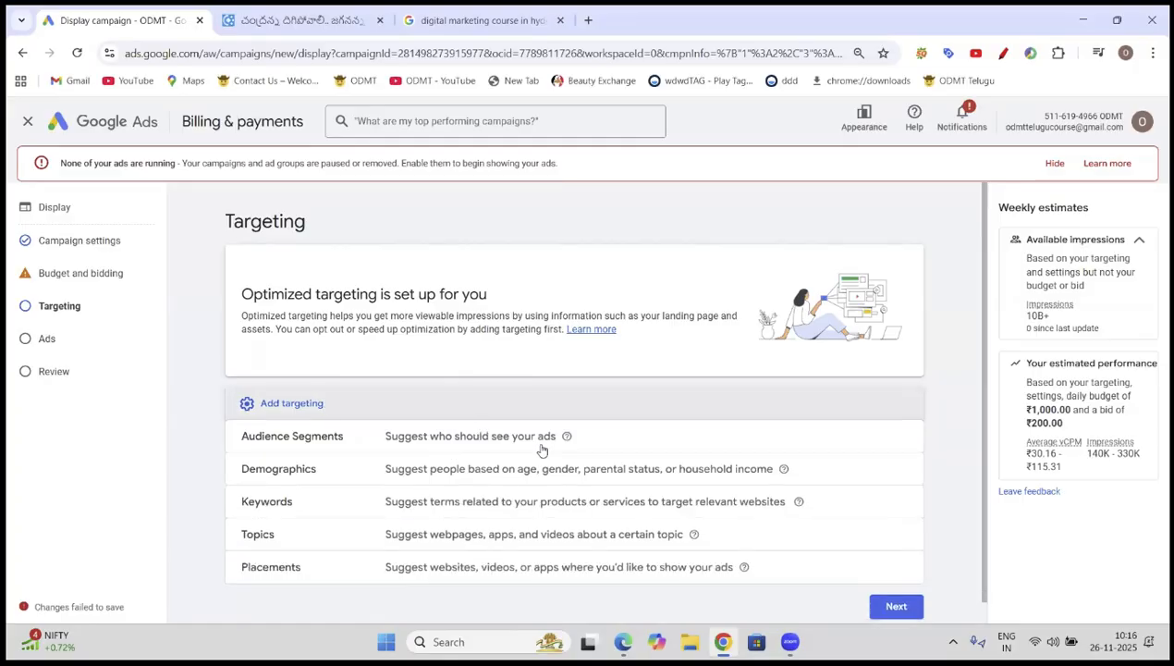
scroll(543, 450, down, 1)
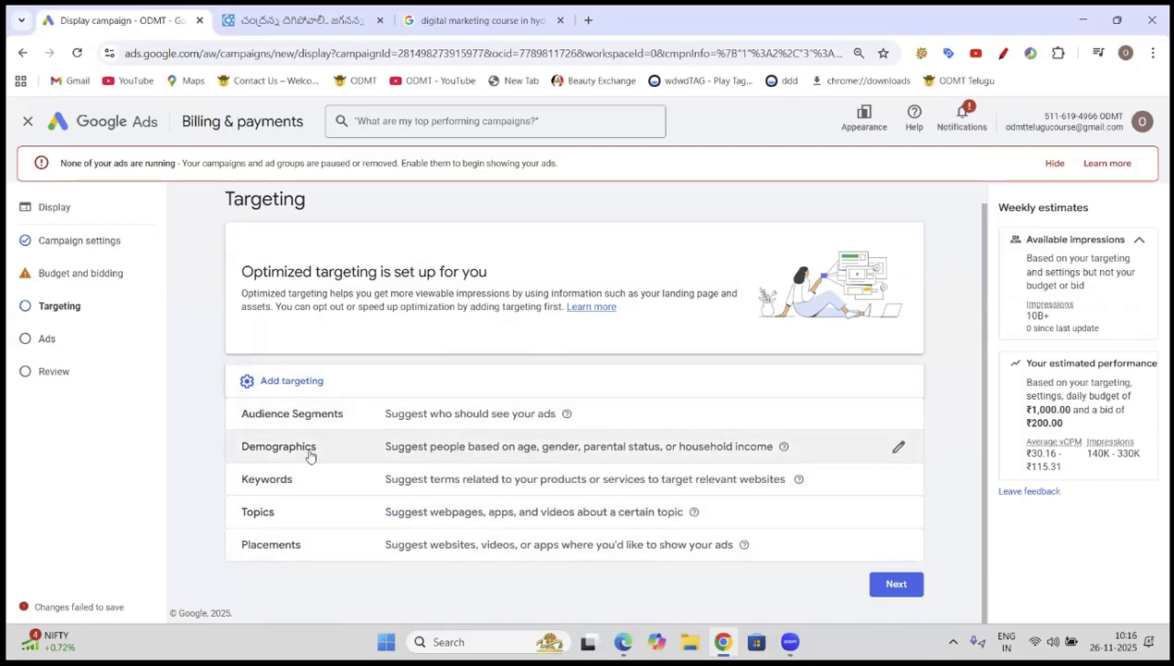
click(894, 449)
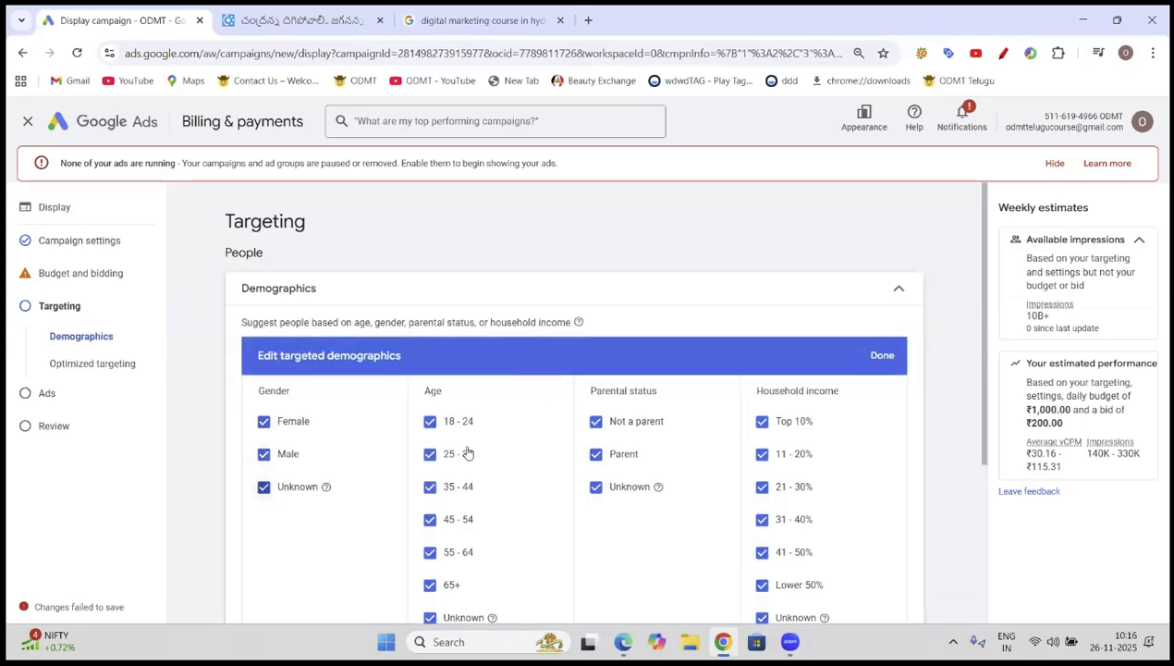
scroll(468, 452, down, 2)
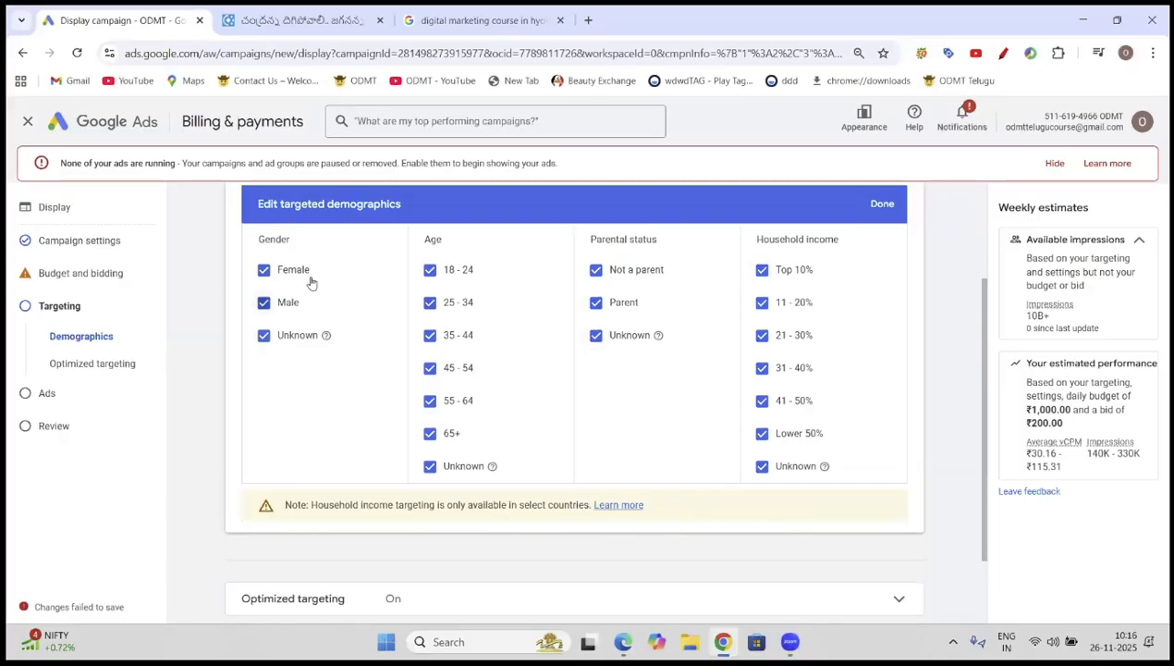
scroll(362, 310, up, 1)
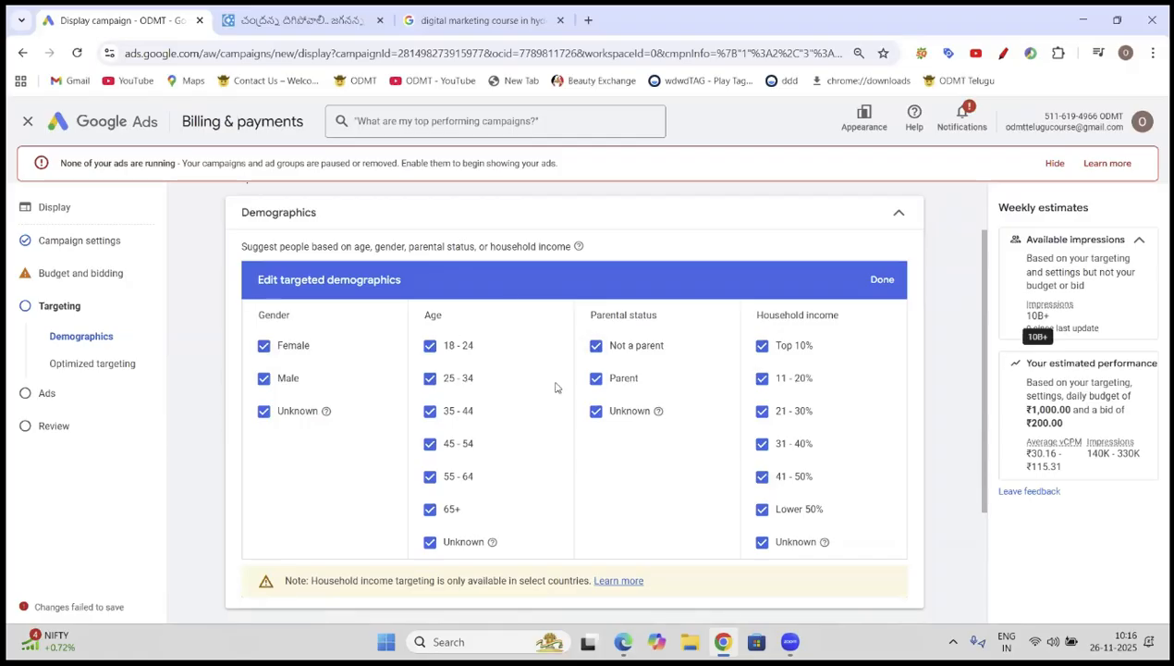
Uncheck ages 25–34, 35–44, 45–54, 55–64, 65+ and Unknown, keeping Female and Male included
click(263, 346)
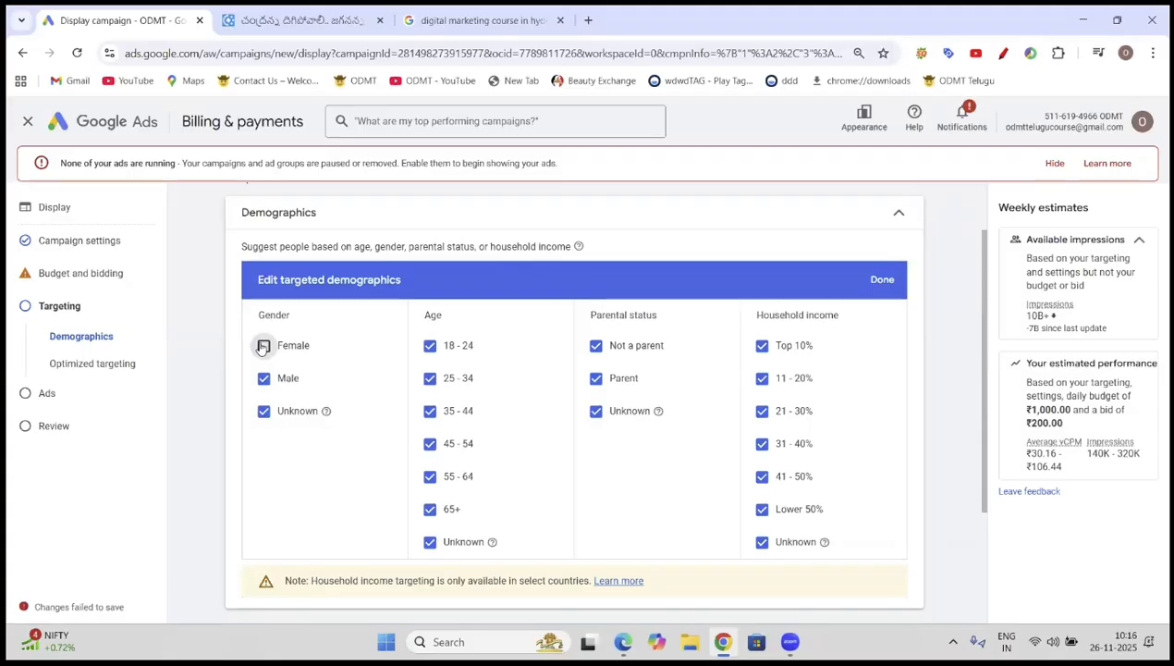
click(263, 346)
click(430, 378)
click(430, 411)
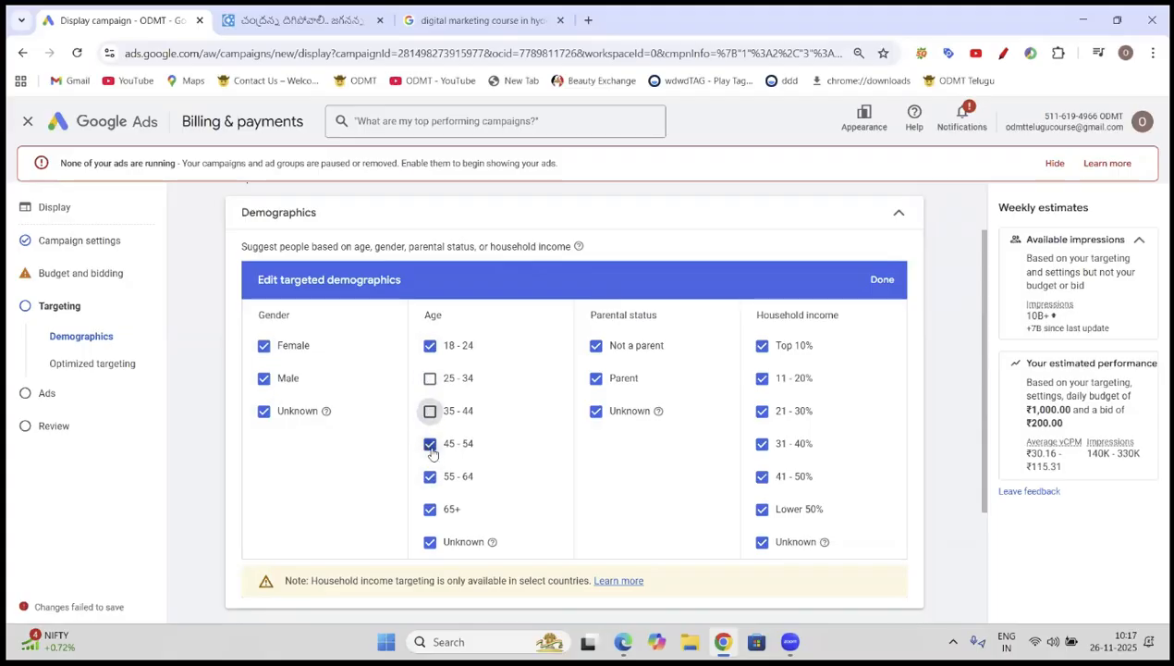
click(430, 444)
click(430, 476)
click(430, 509)
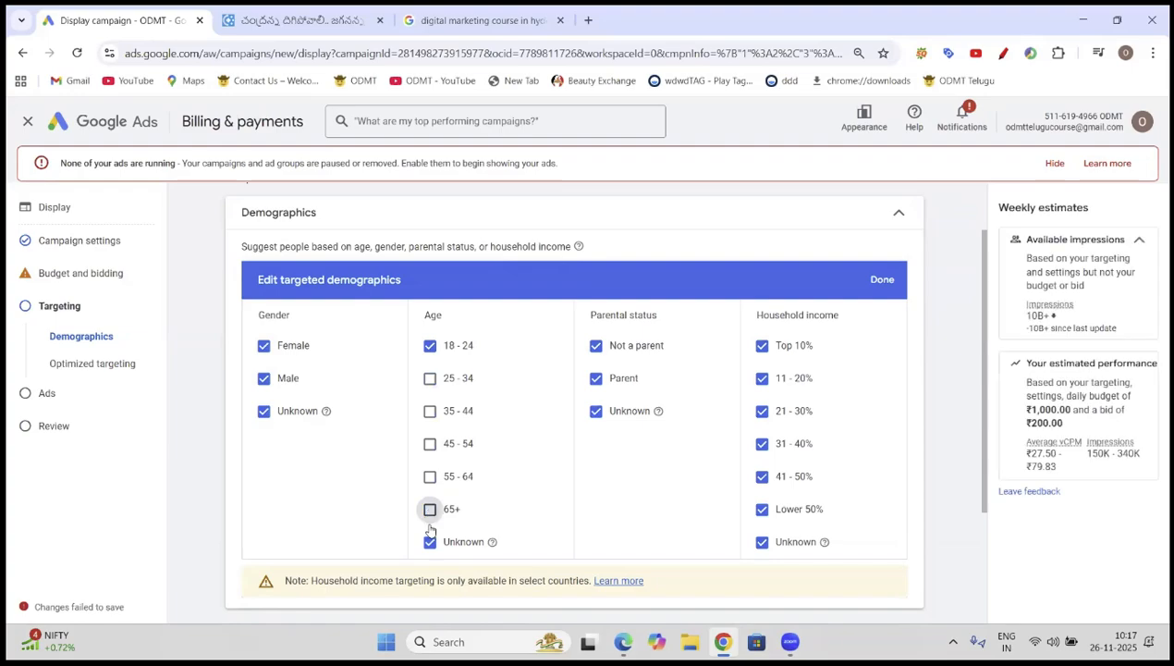
click(430, 541)
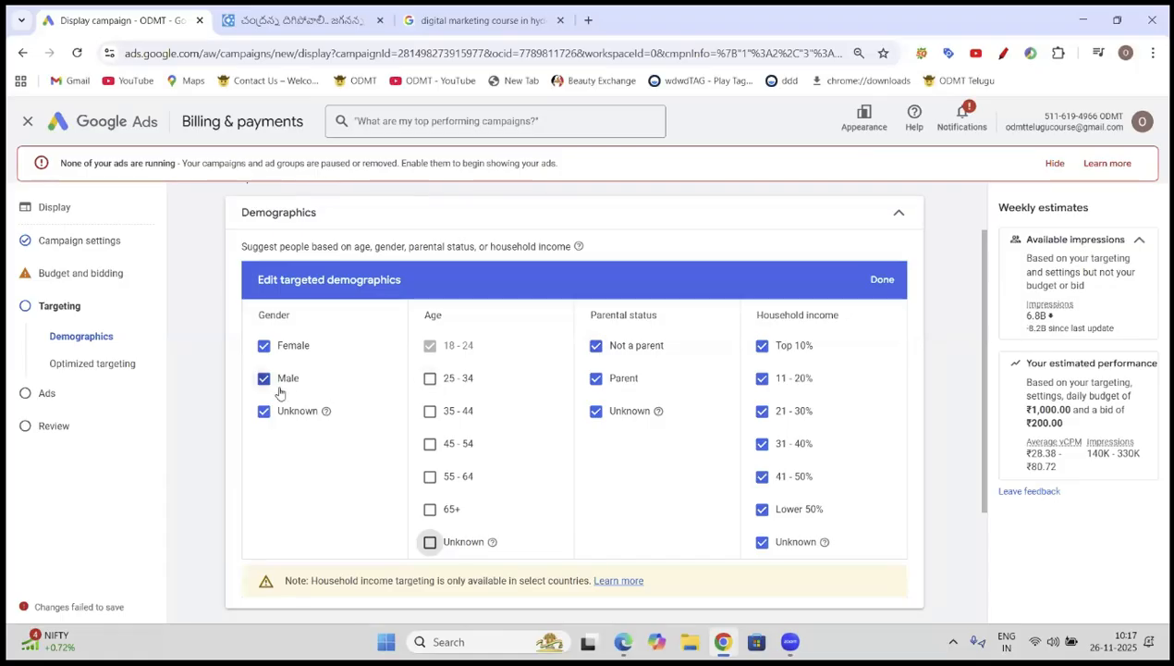
click(265, 348)
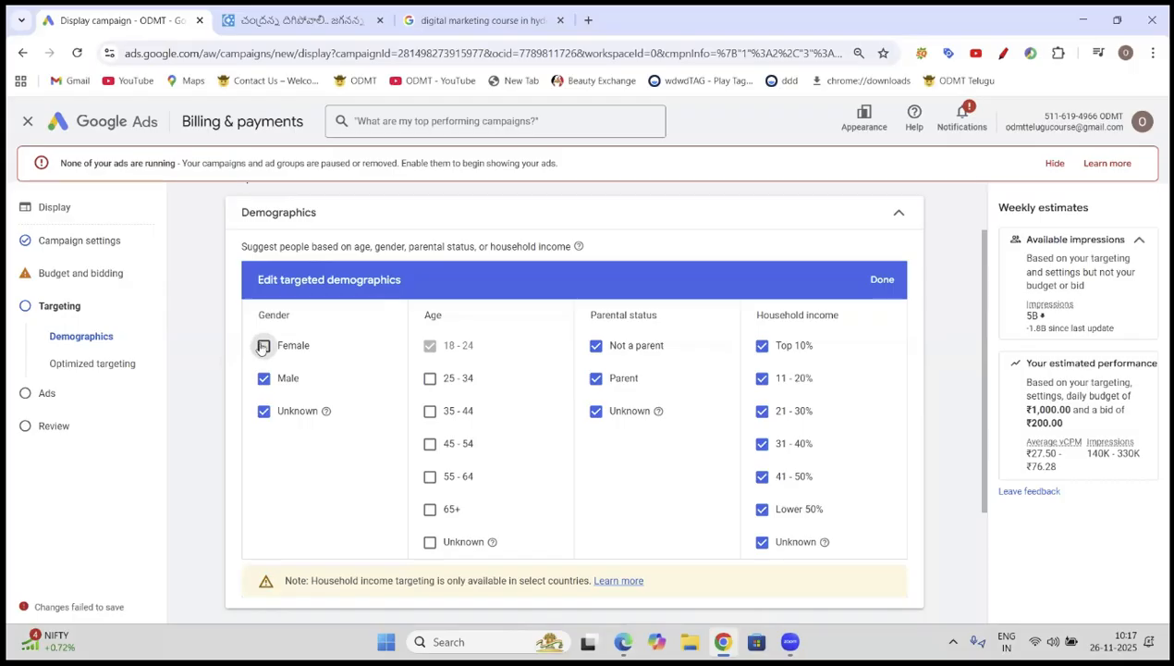
click(263, 347)
click(264, 380)
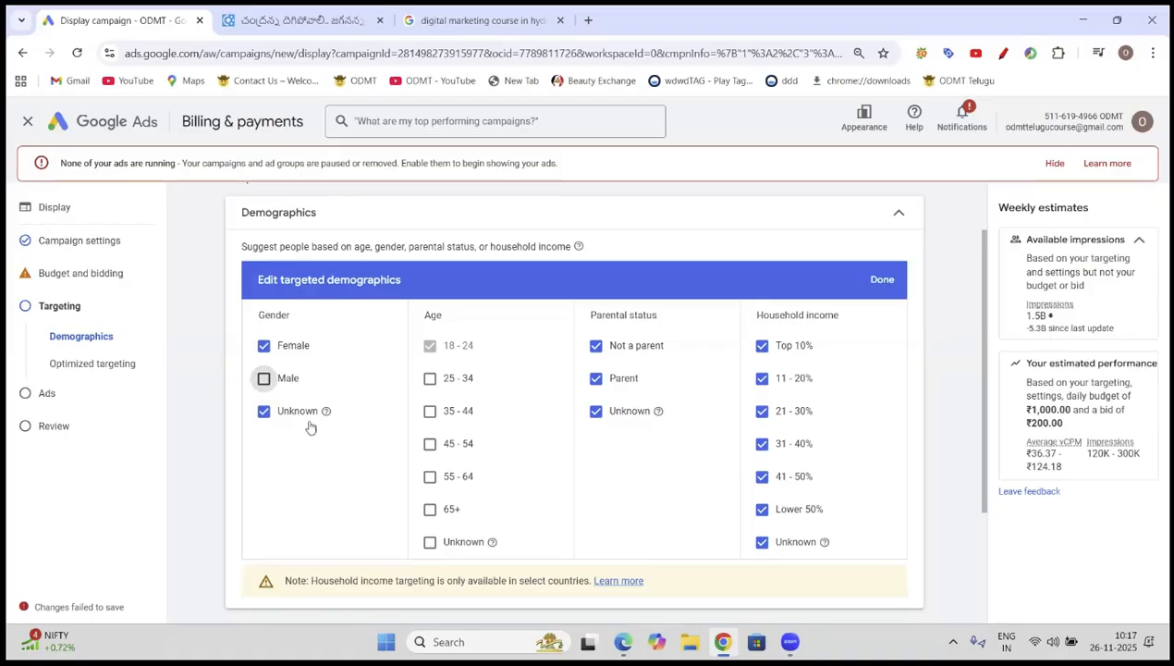
click(264, 379)
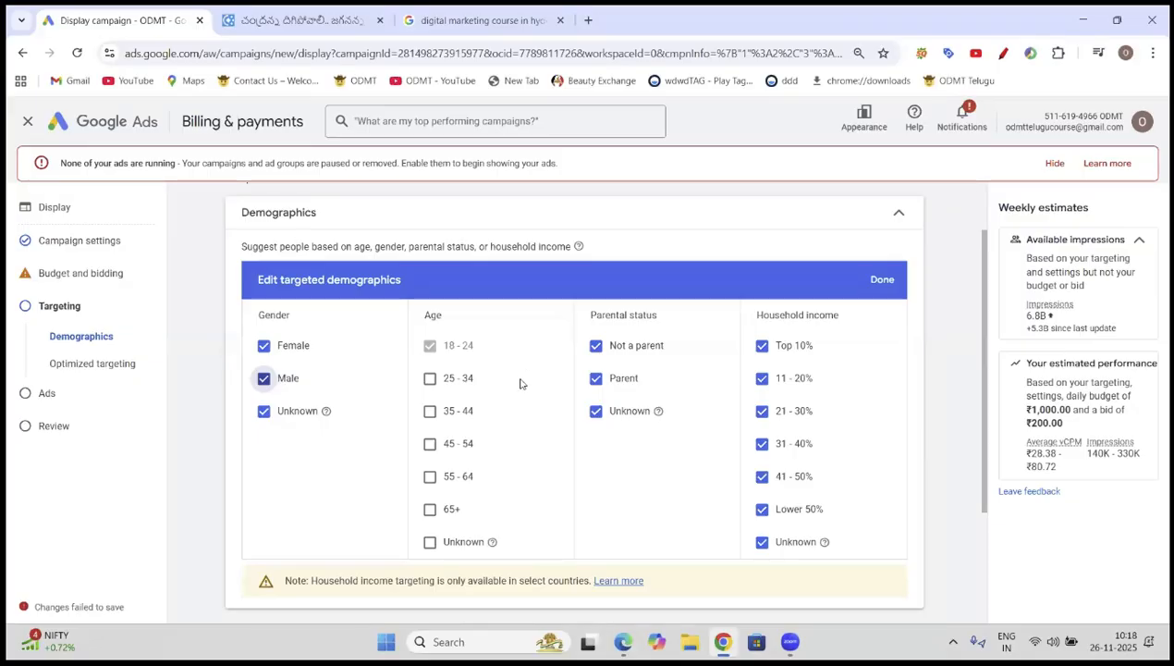
Check the 25–34 age range and uncheck 18–24
click(429, 379)
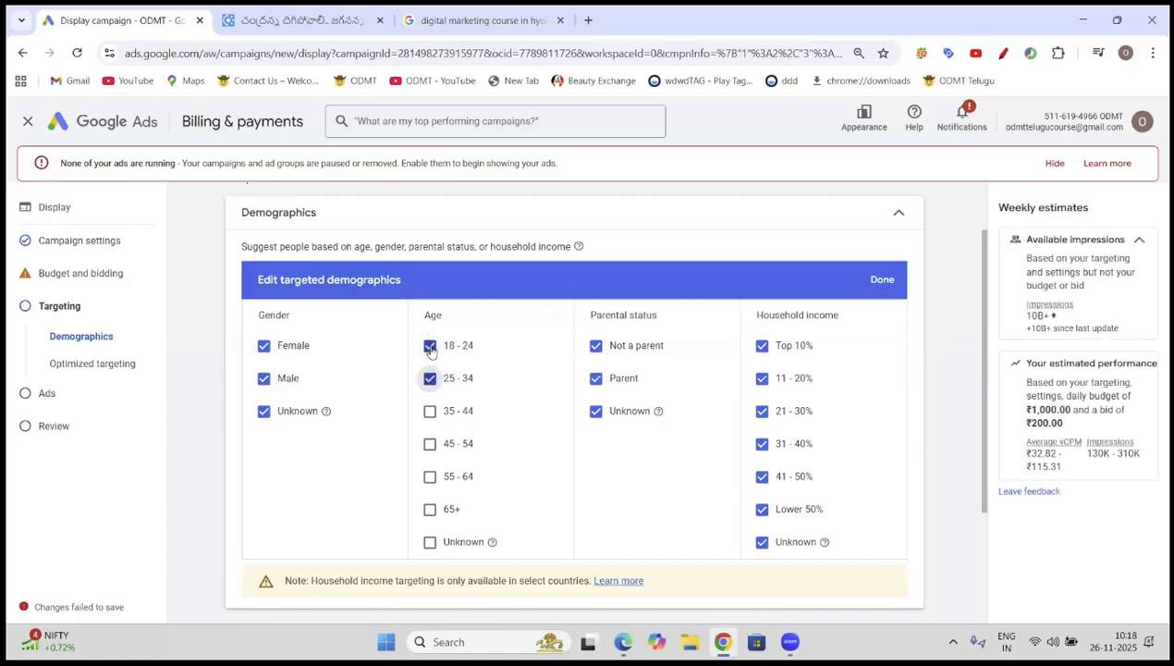
click(430, 347)
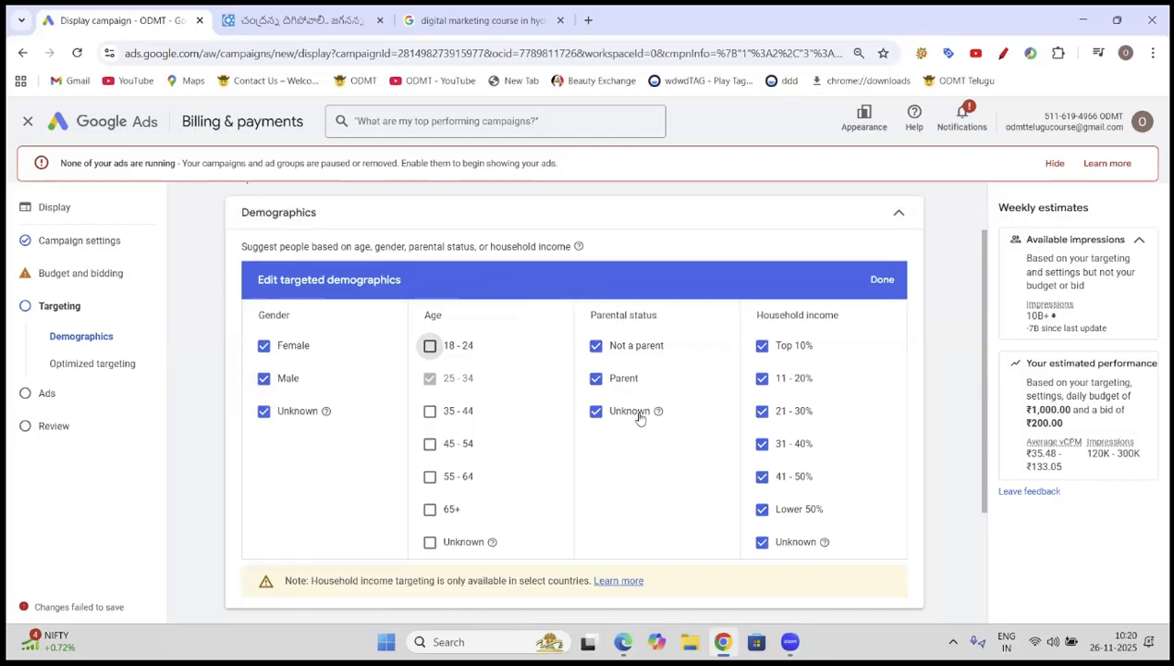
Save the demographics targeting with age 25–34 only
click(882, 279)
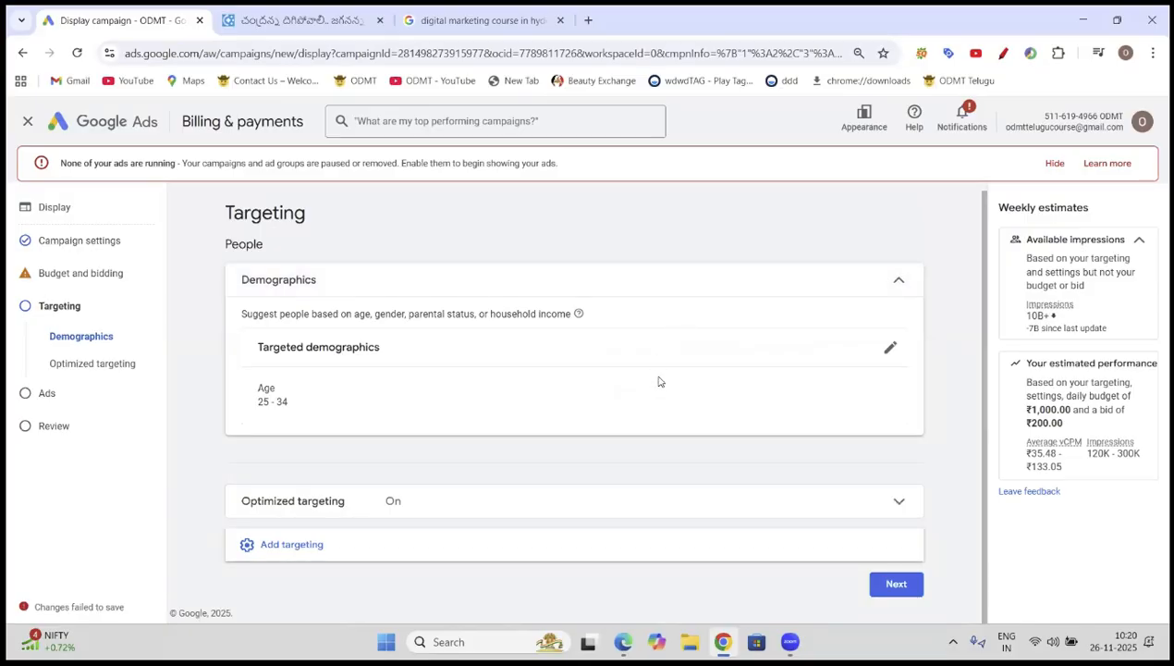
click(380, 535)
scroll(593, 454, down, 2)
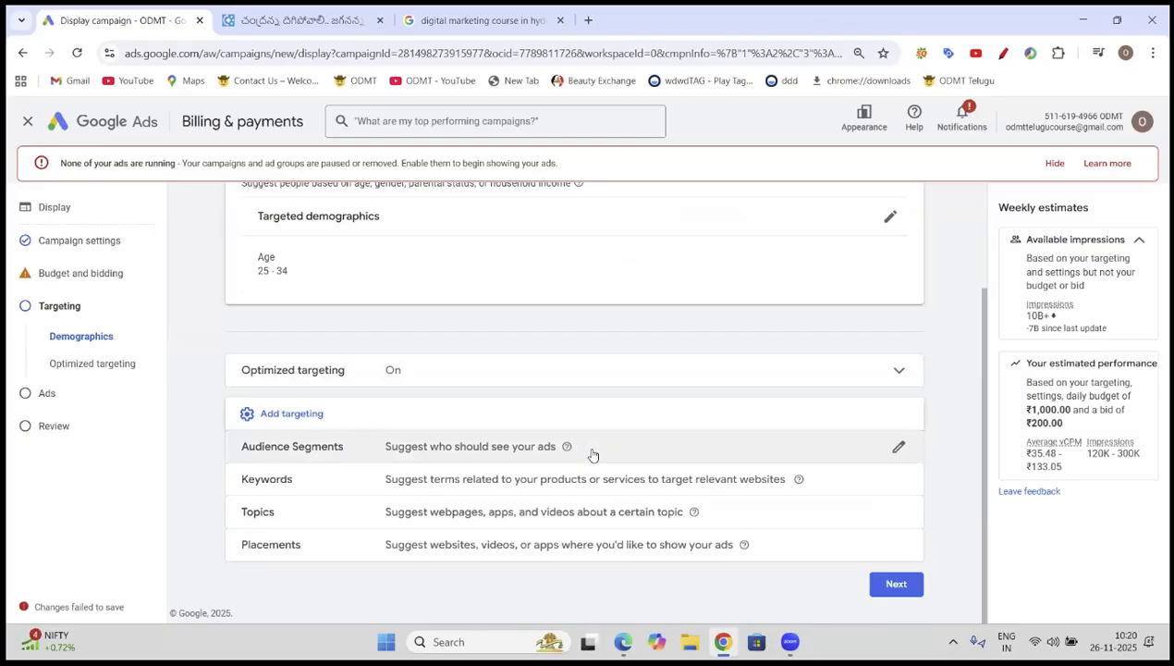
Browse audience segments, close without choosing any, and expand Keywords, Topics and Placements options
click(898, 447)
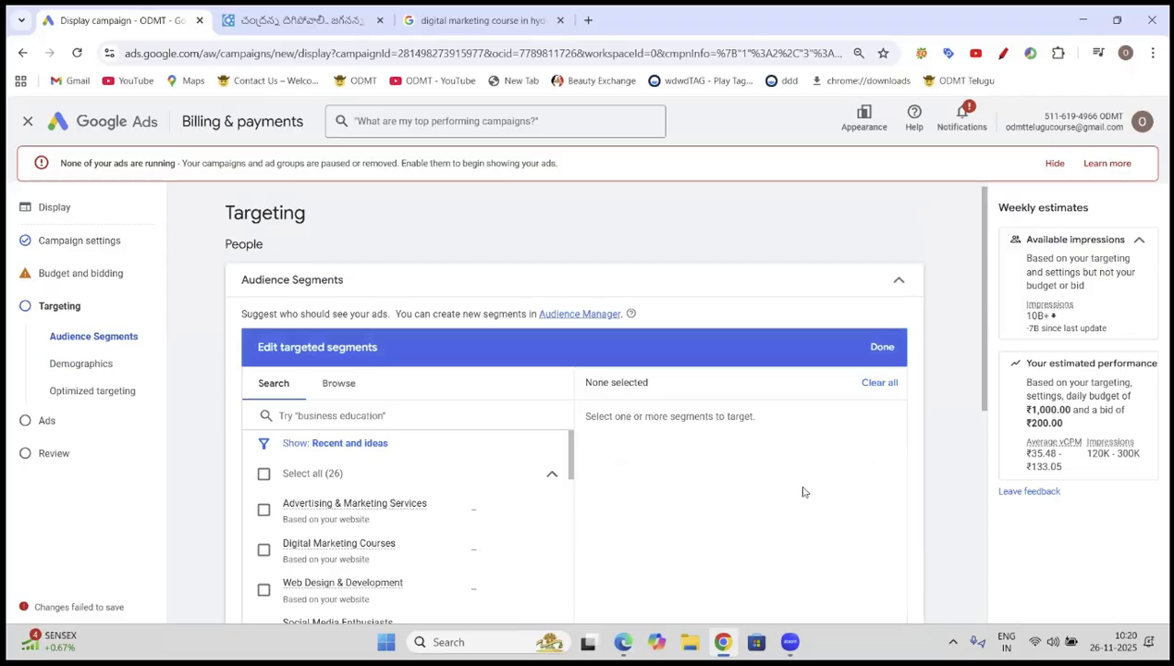
scroll(803, 493, down, 2)
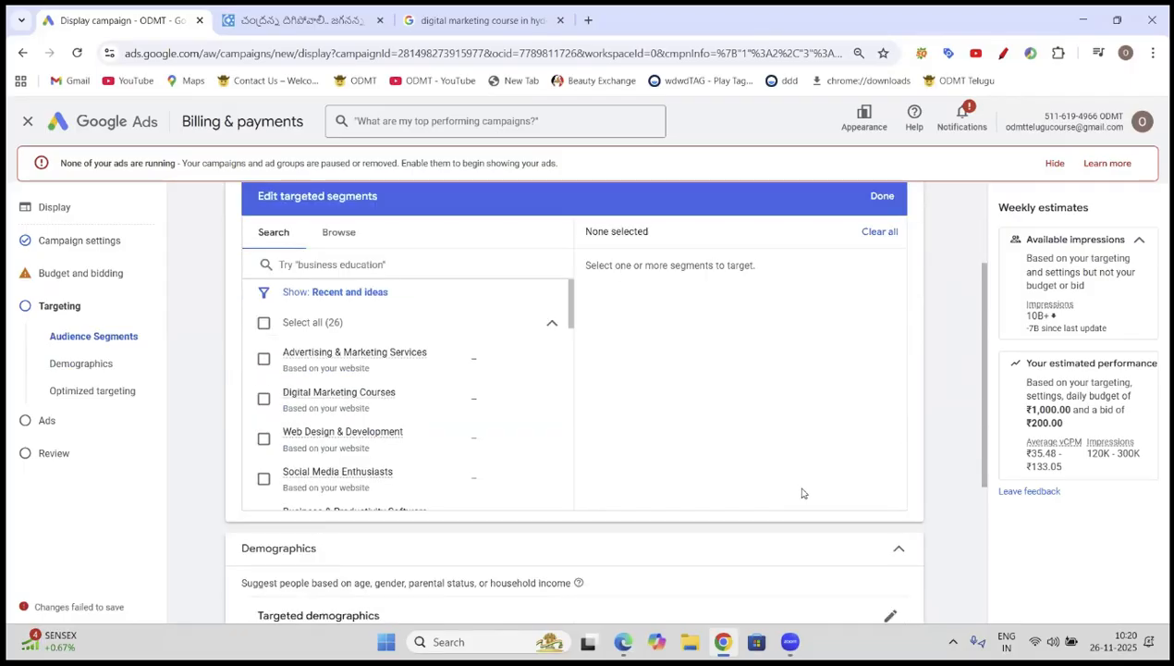
scroll(802, 493, down, 4)
scroll(676, 485, up, 4)
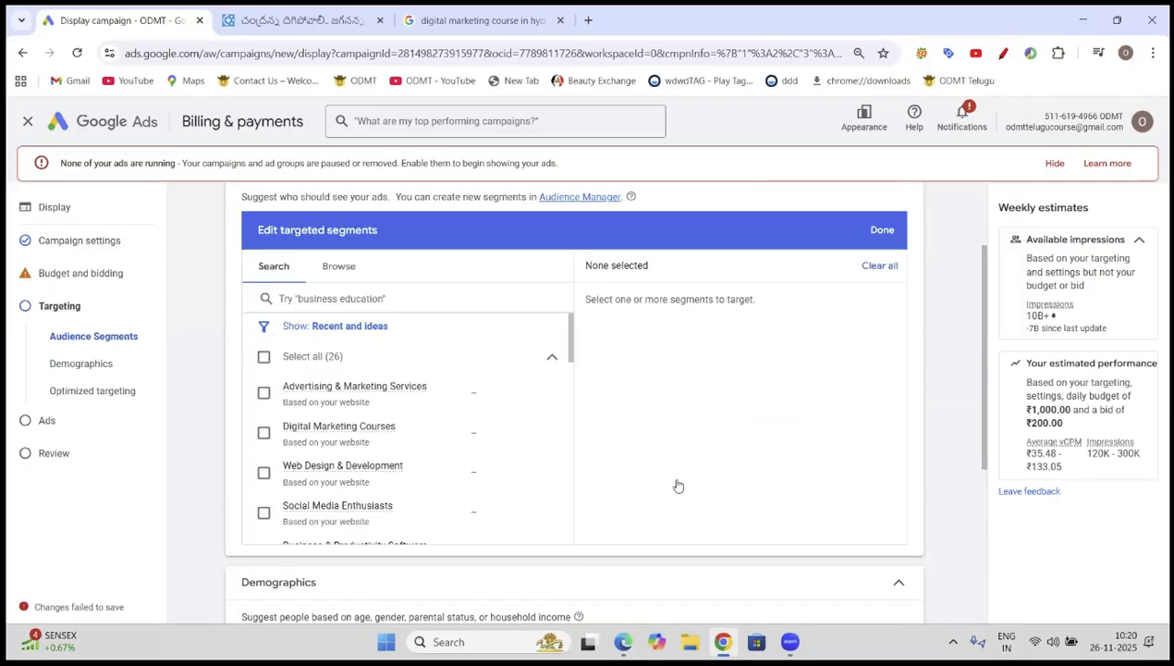
click(338, 269)
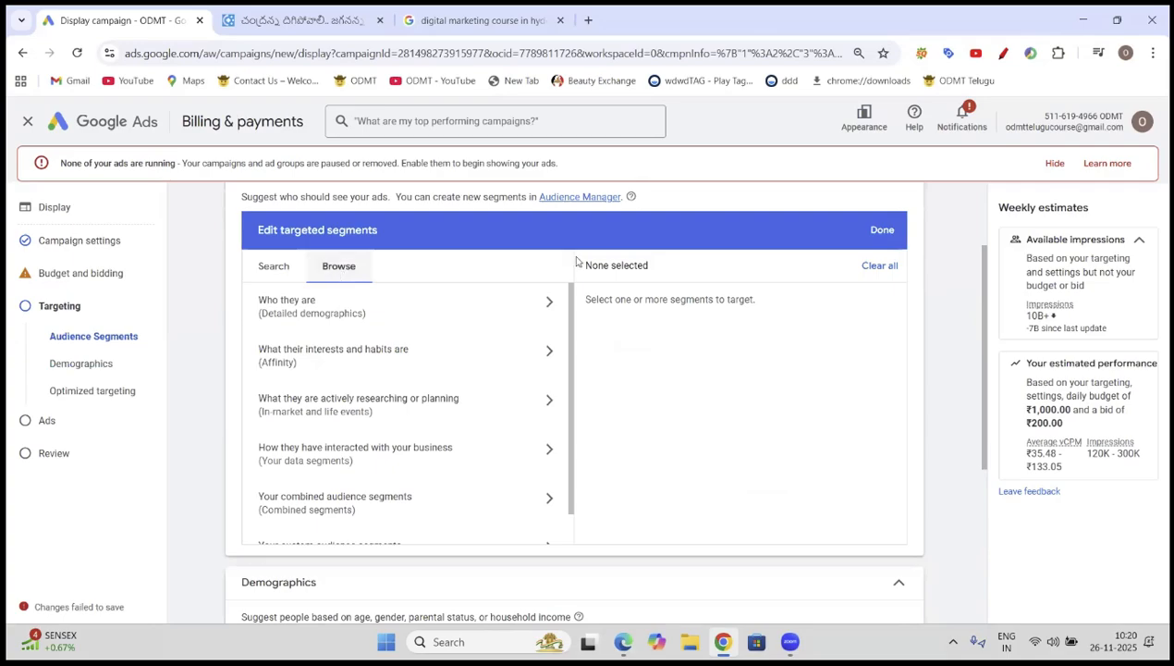
click(881, 231)
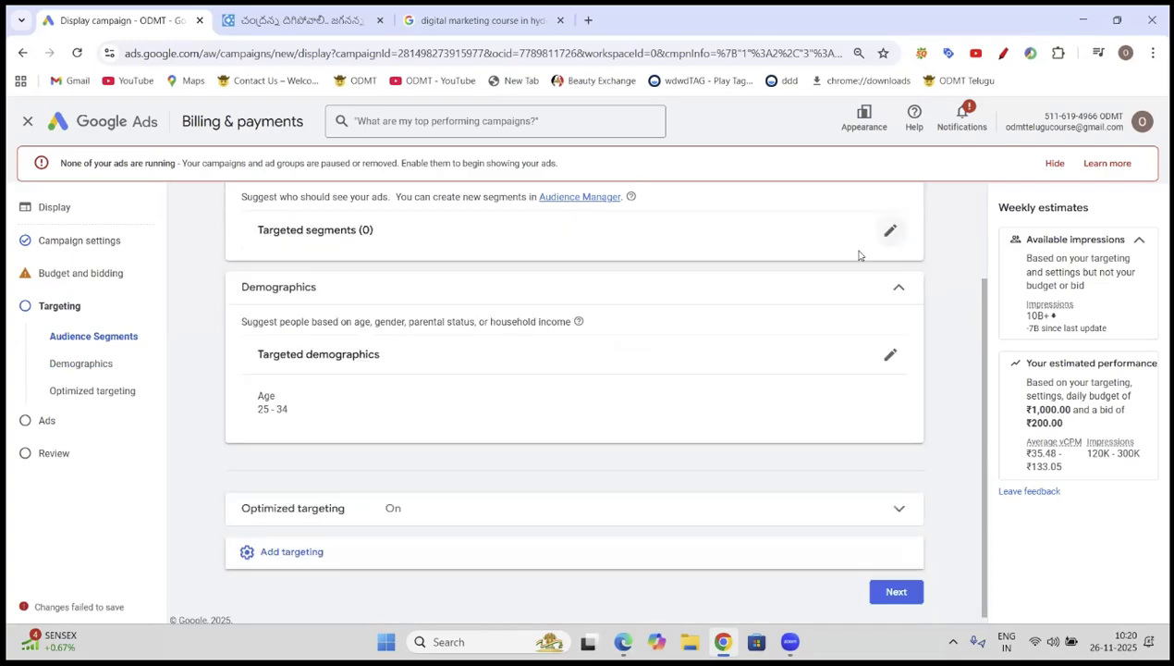
click(306, 545)
scroll(444, 500, down, 2)
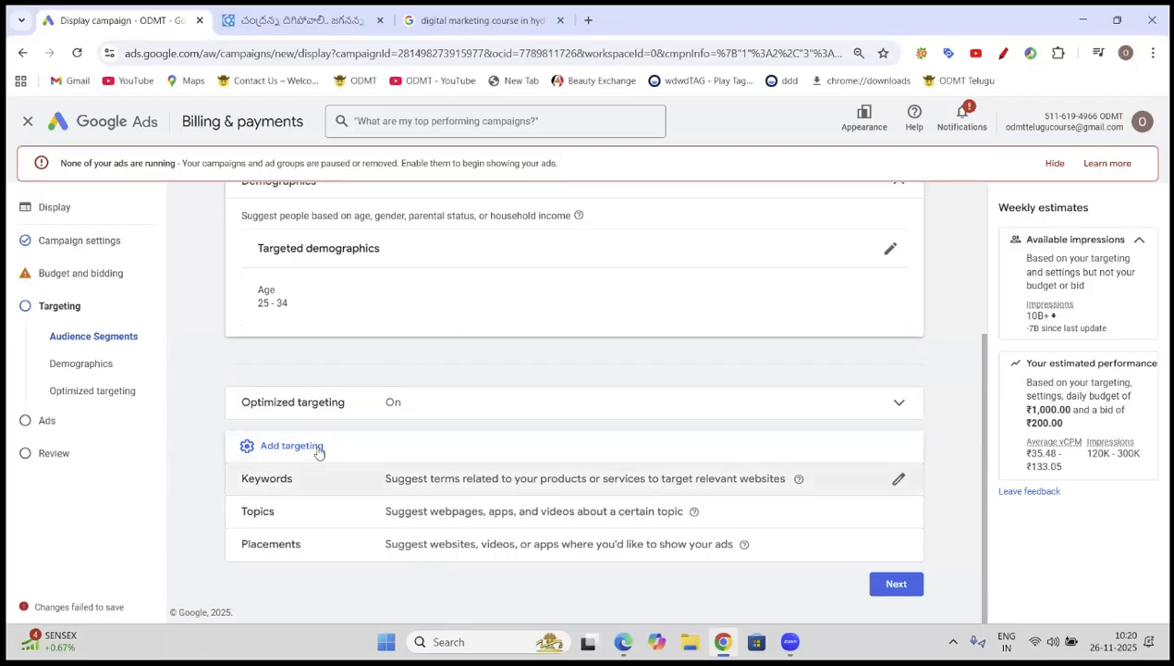
scroll(302, 502, up, 2)
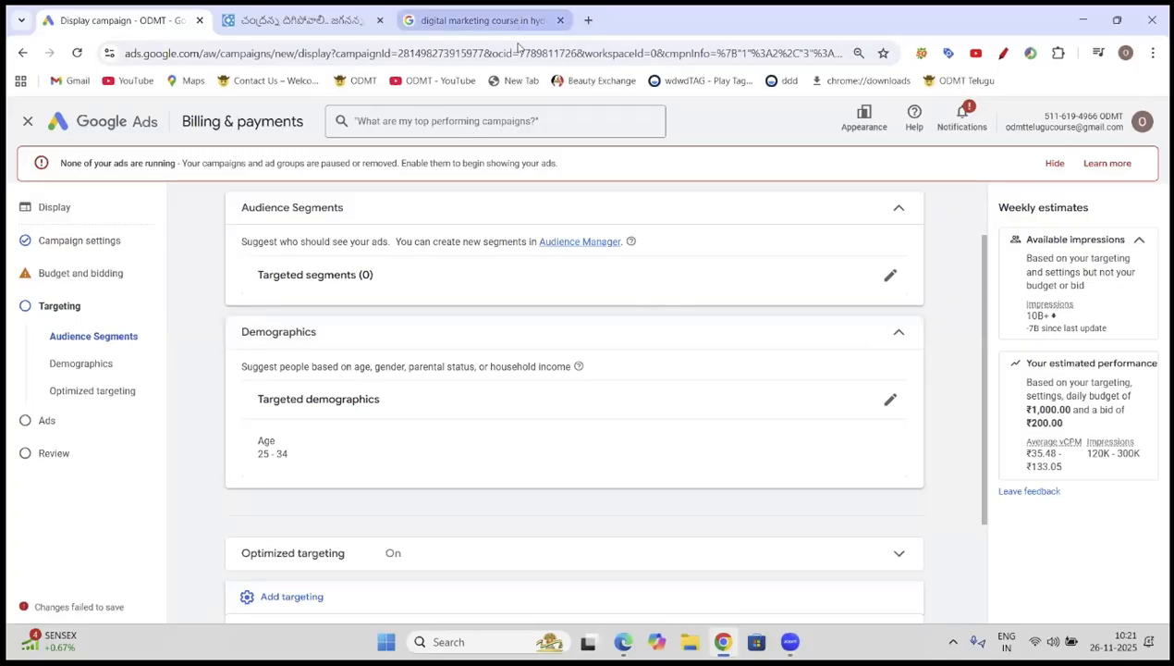
On the Google tab, replace the search with 'how to prevent hair loss'
click(480, 20)
click(679, 136)
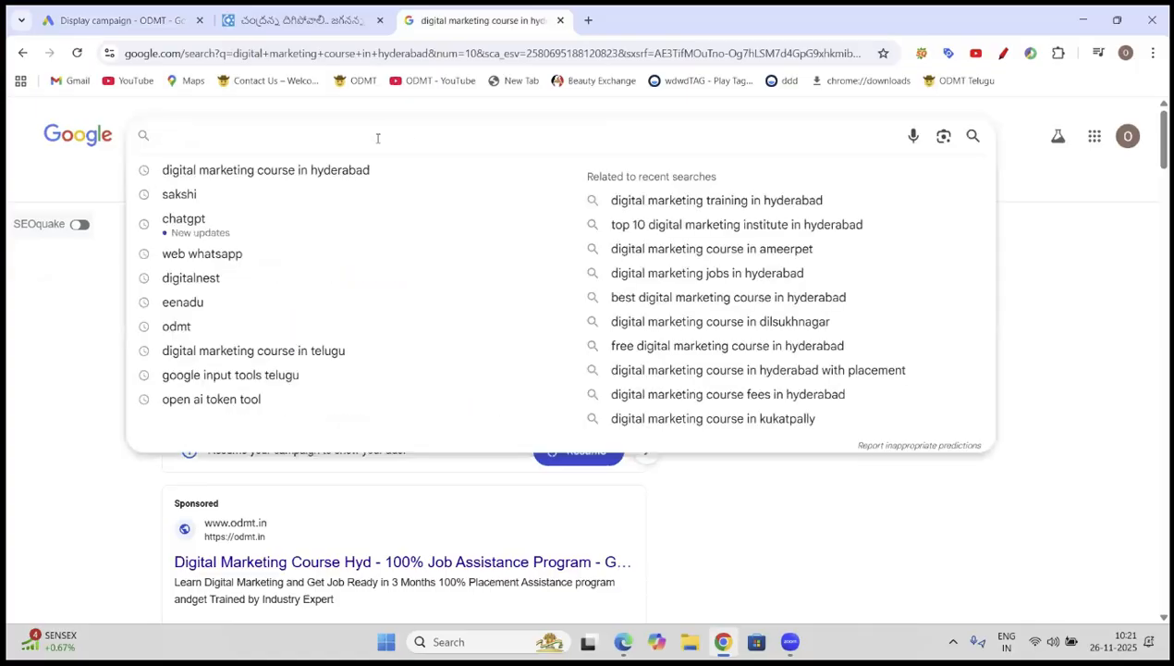
text(how to prevent ha)
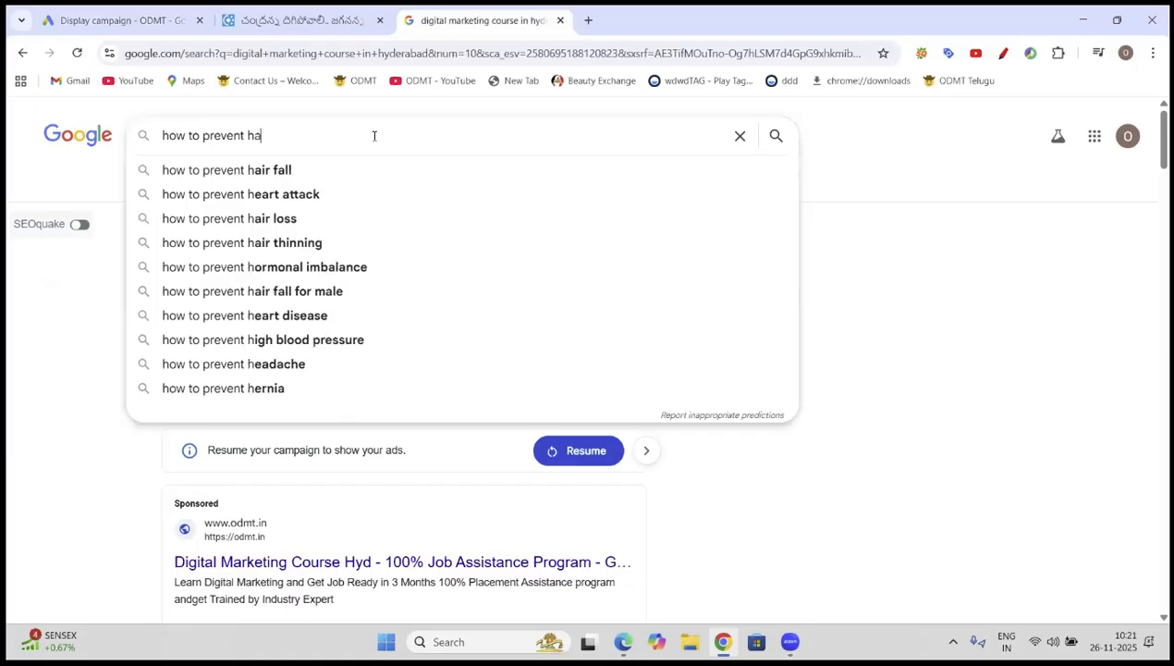
text(ir loss)
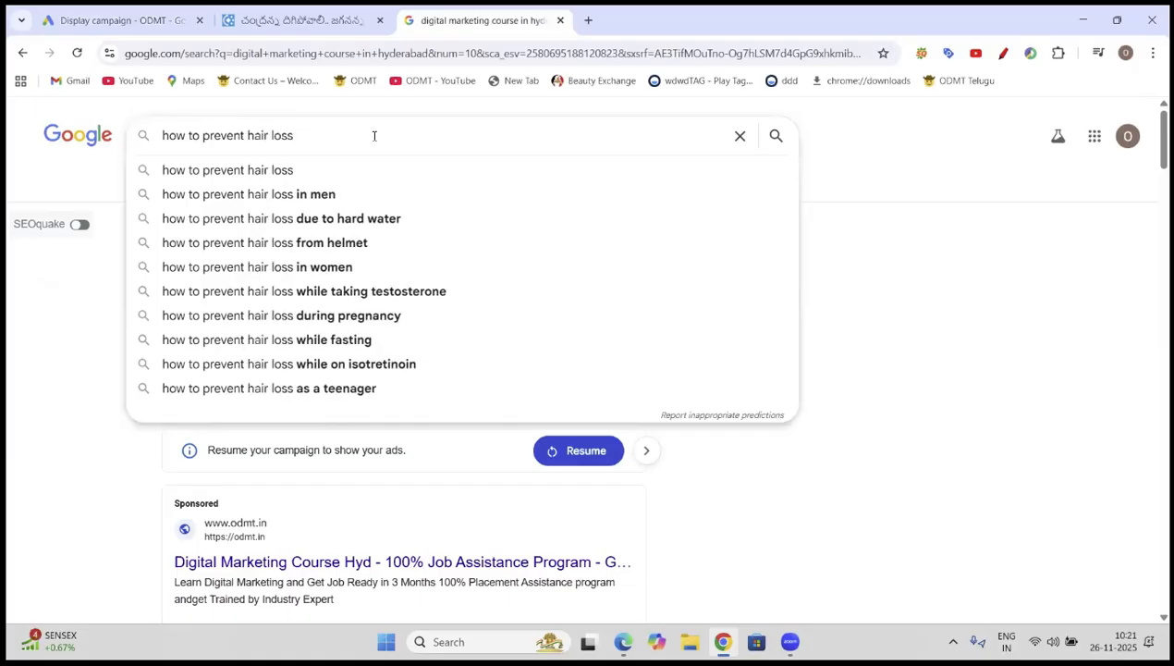
key(Return)
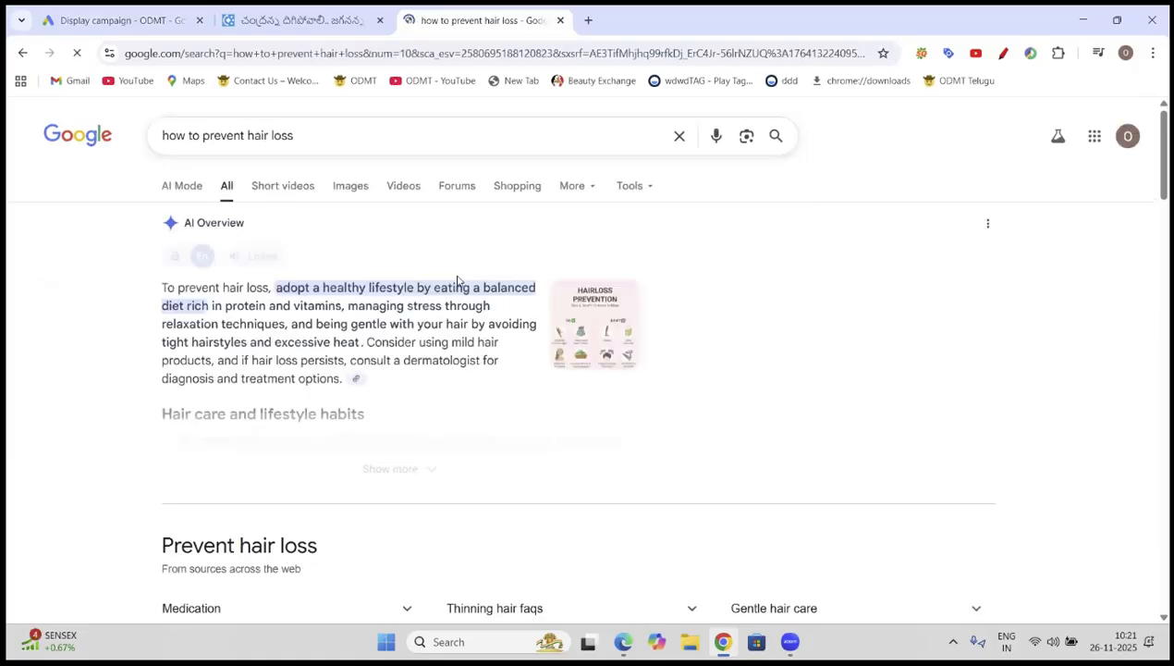
scroll(458, 282, down, 5)
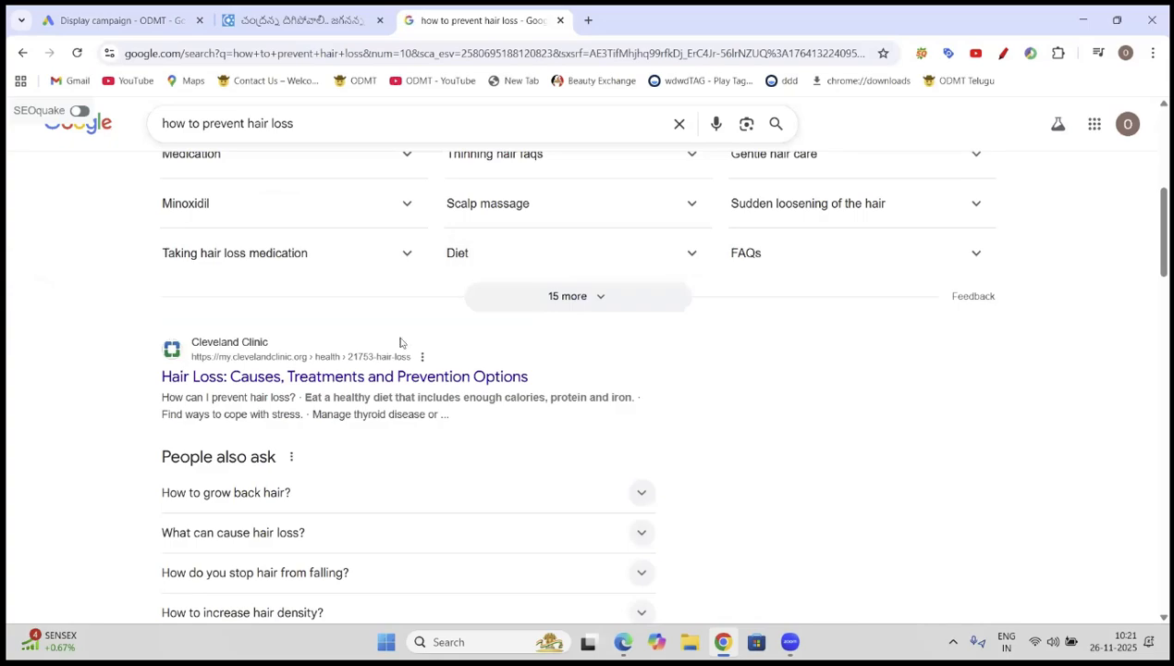
Open the Cleveland Clinic, AAD and Mayo Clinic results in new tabs
right_click(344, 382)
click(379, 399)
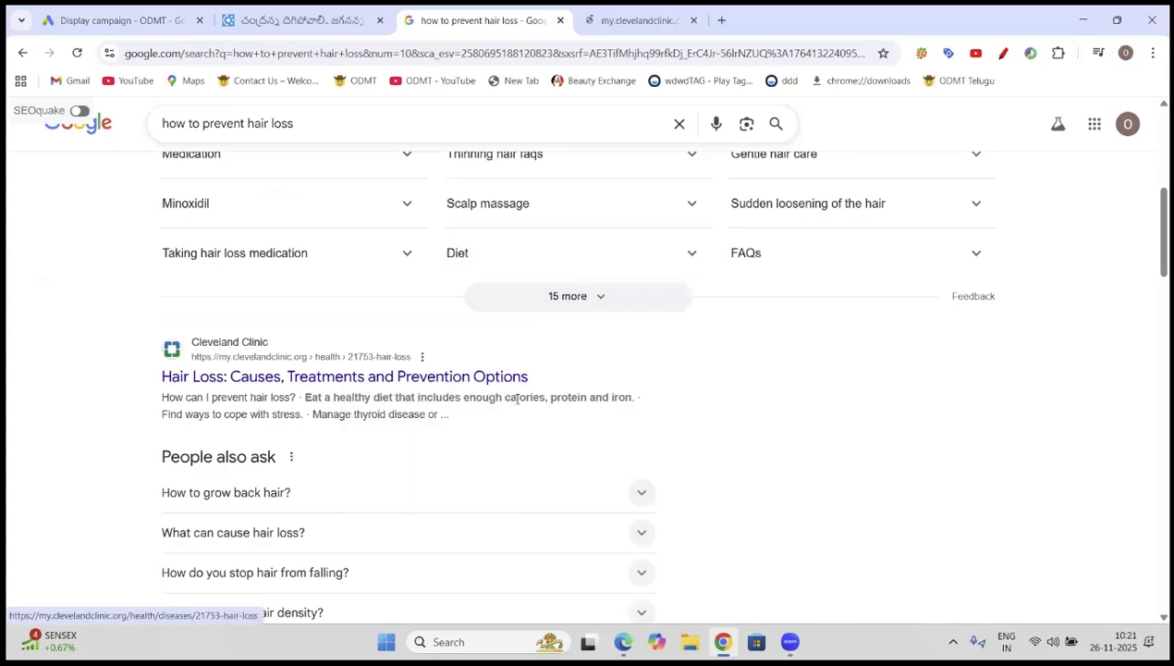
scroll(517, 398, down, 3)
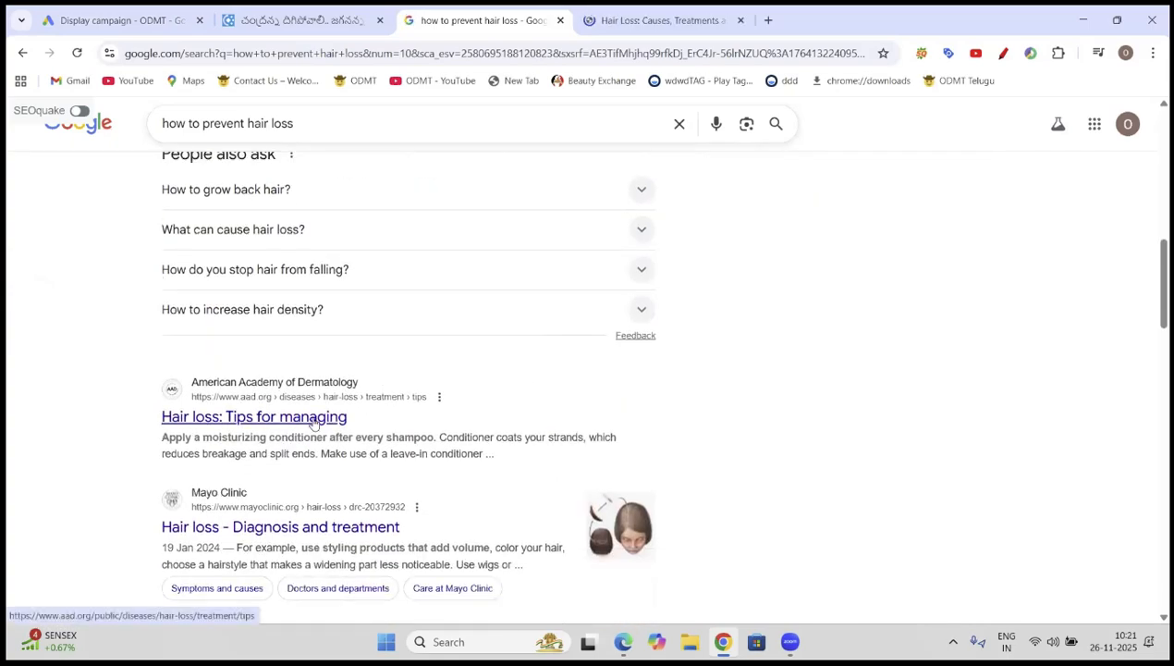
right_click(314, 421)
click(365, 438)
scroll(388, 416, down, 2)
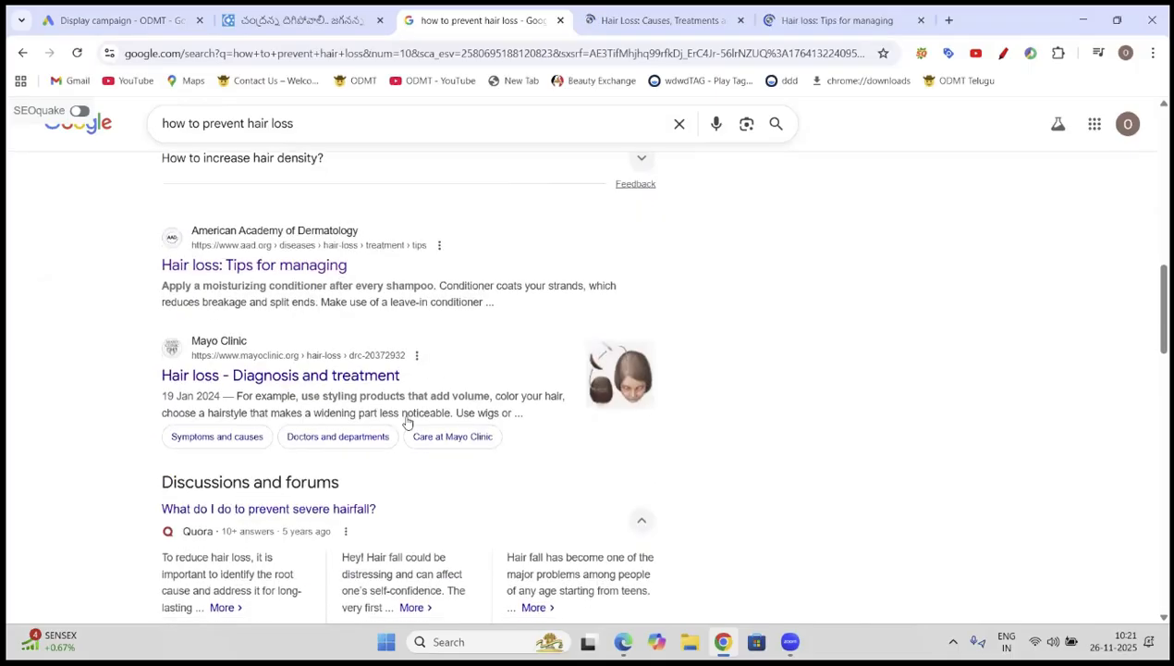
right_click(345, 387)
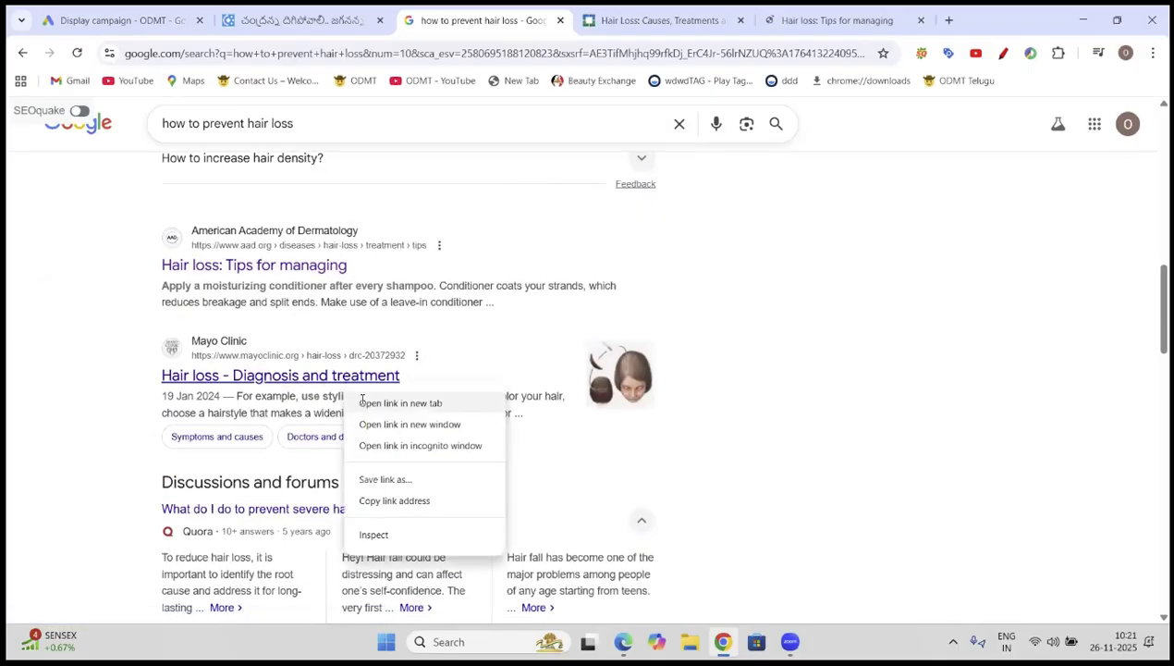
click(379, 401)
scroll(418, 422, down, 3)
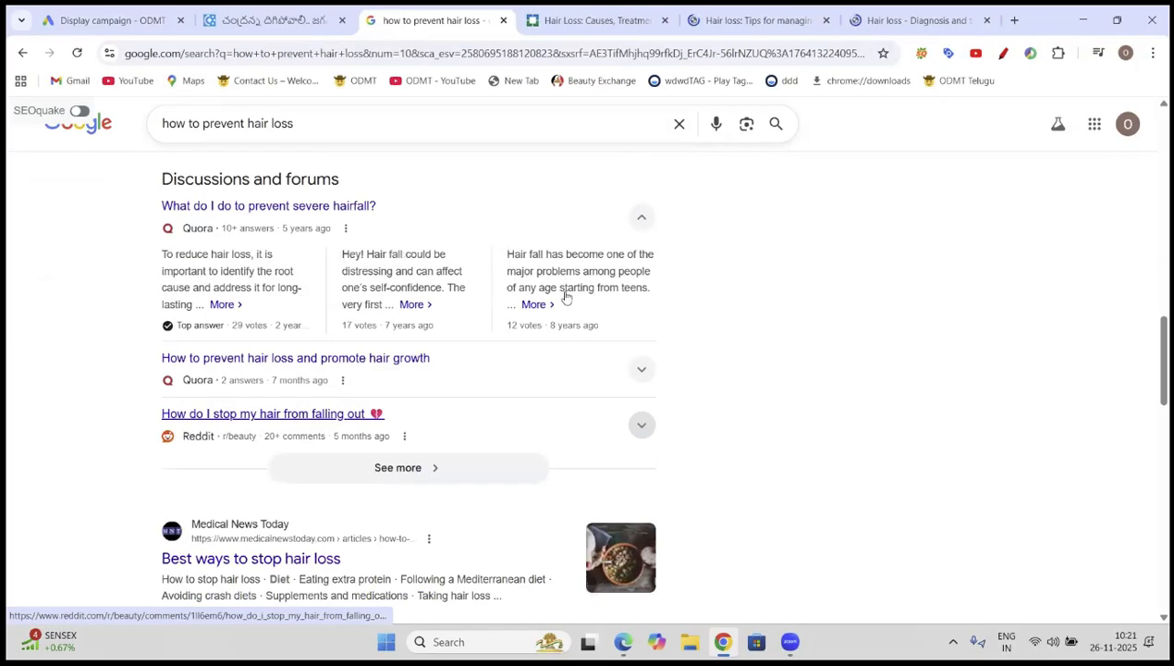
Read through the Cleveland Clinic hair-loss page
click(588, 26)
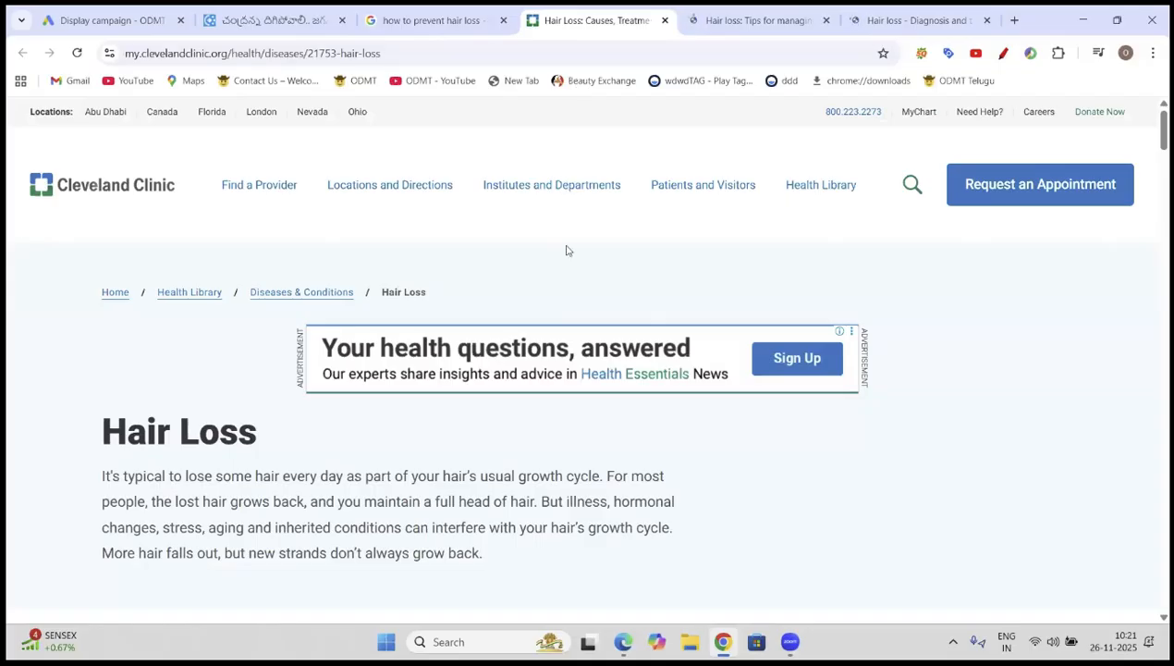
scroll(568, 249, down, 3)
scroll(568, 249, up, 3)
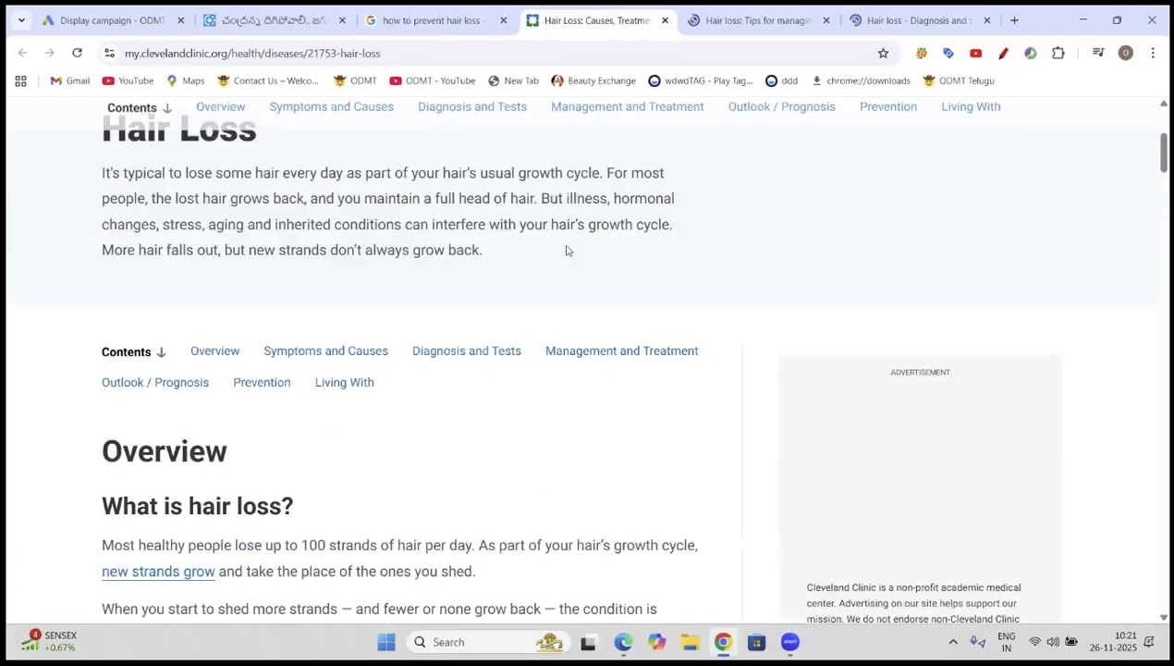
scroll(568, 249, down, 3)
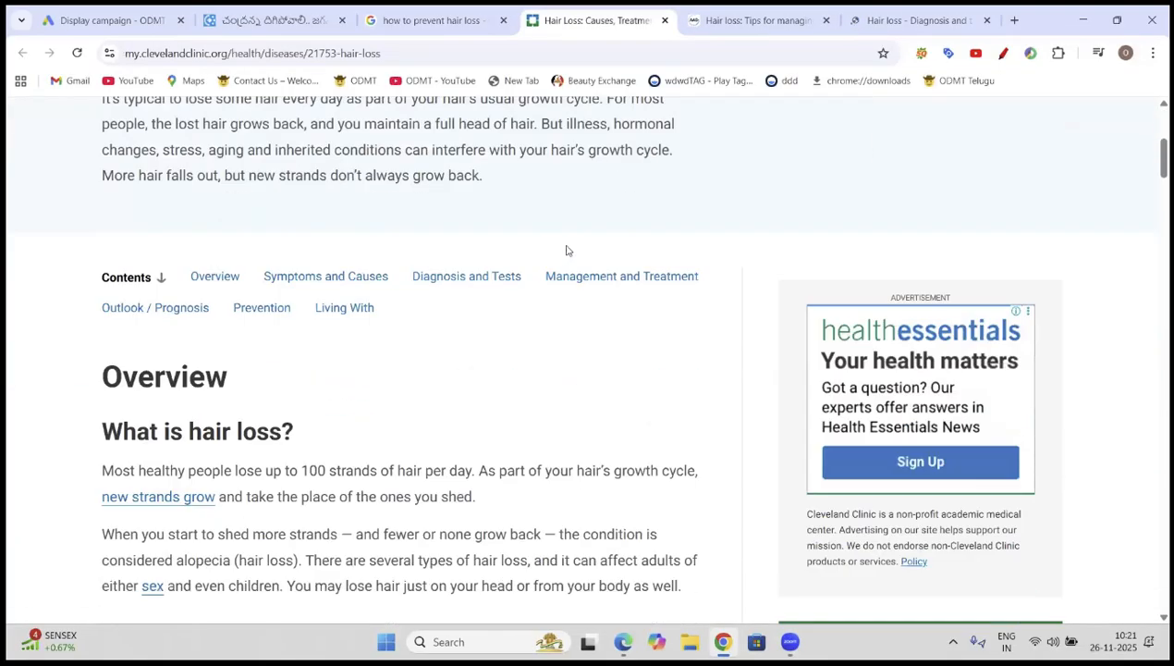
scroll(567, 248, down, 5)
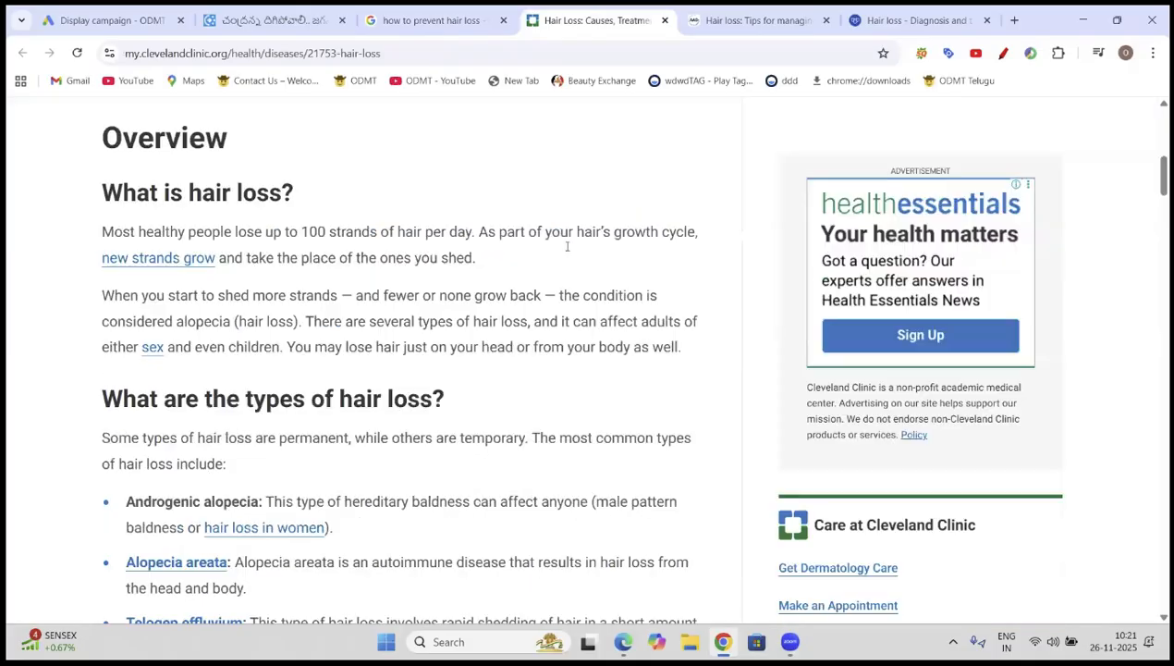
Move to the AAD hair loss tips page and scroll through it
key(ctrl+Tab)
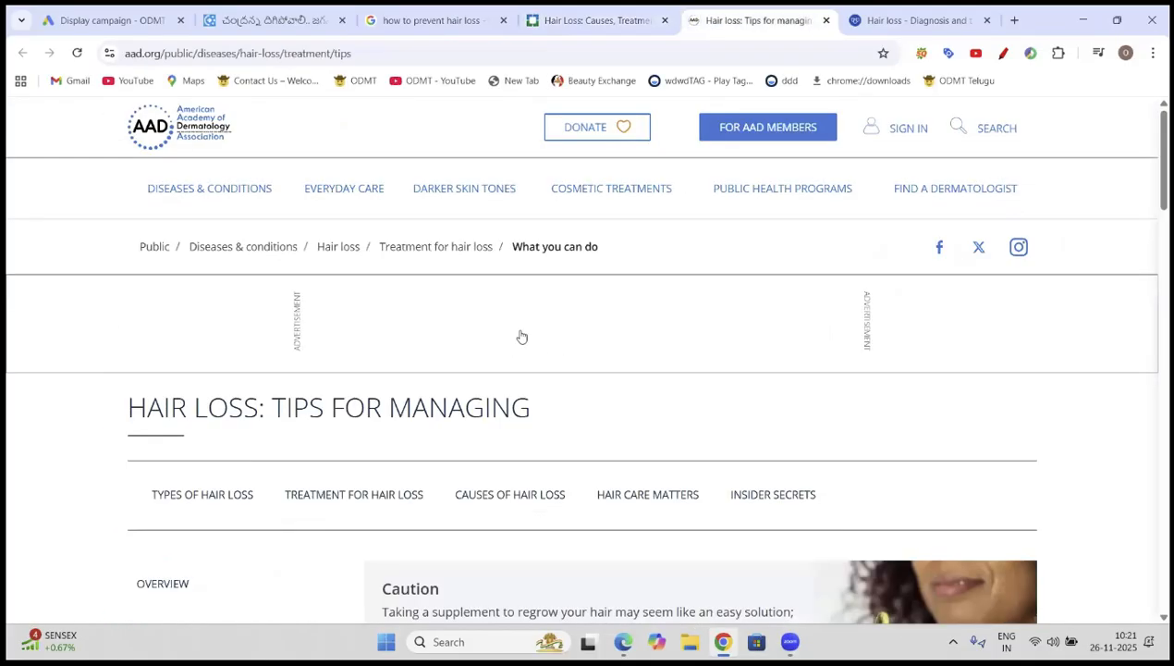
scroll(507, 371, down, 1)
scroll(507, 371, down, 8)
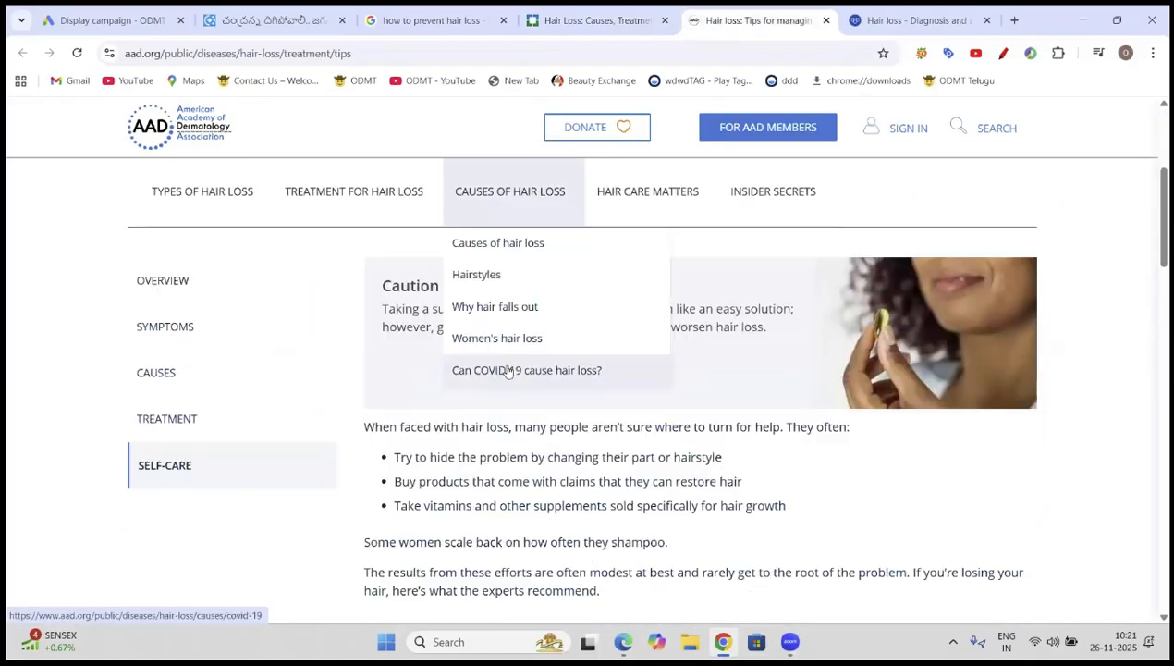
scroll(508, 371, up, 5)
scroll(508, 371, up, 3)
scroll(508, 371, down, 5)
scroll(508, 371, up, 2)
scroll(508, 371, down, 4)
scroll(508, 365, down, 6)
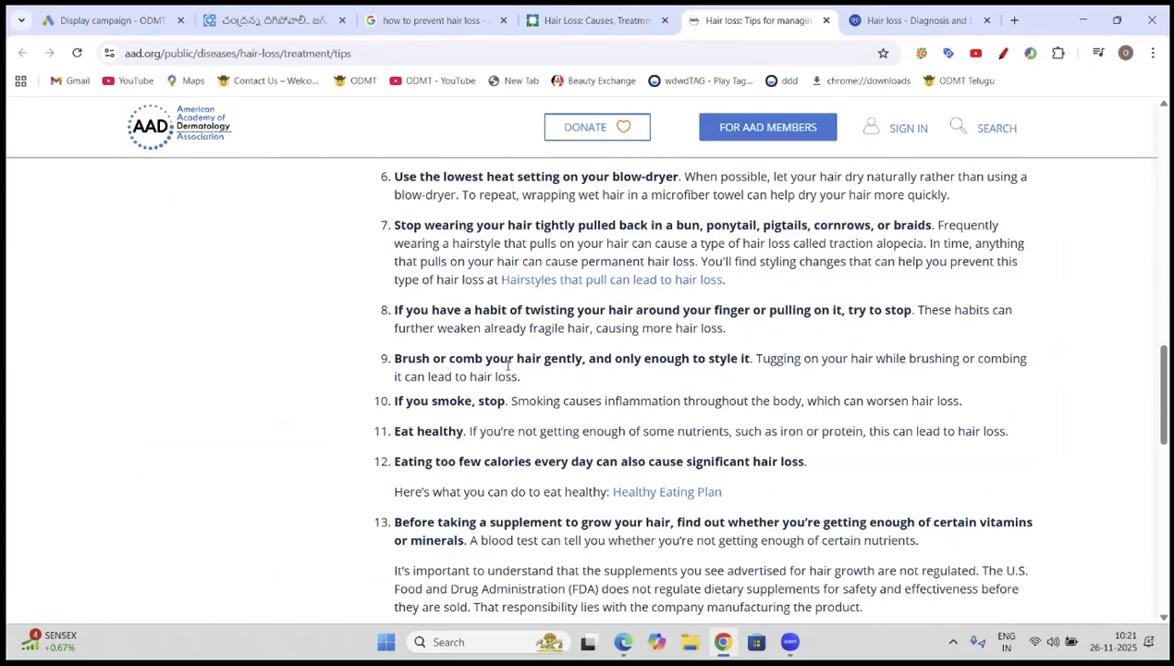
scroll(508, 365, up, 5)
scroll(768, 324, up, 4)
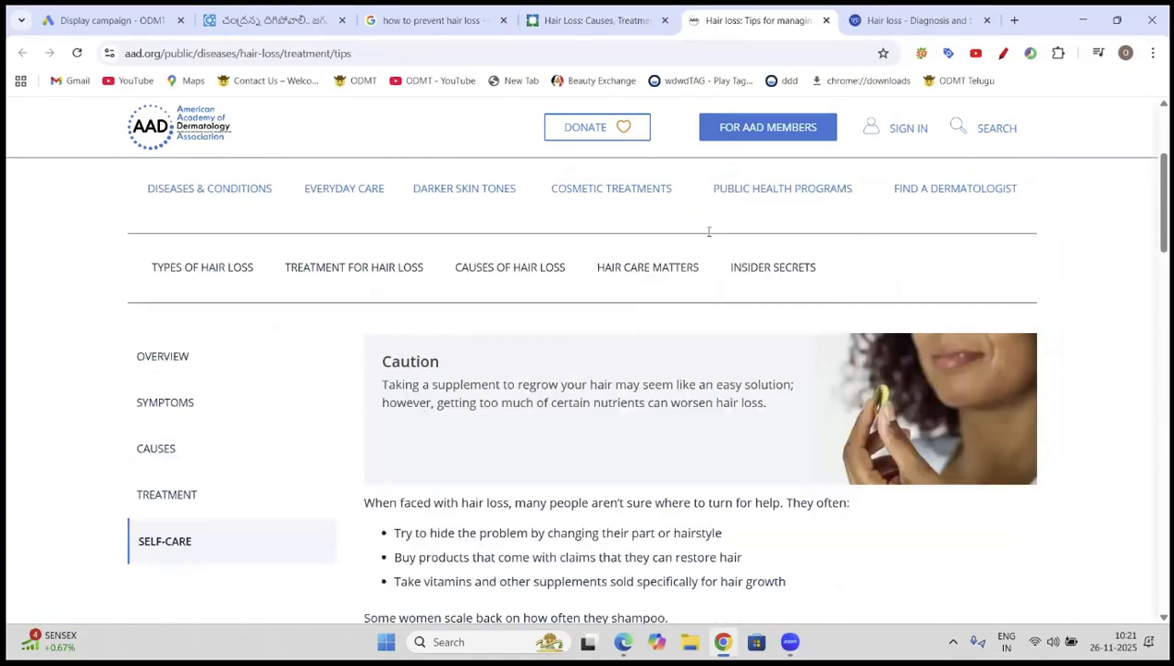
Close the Mayo Clinic tab, reload the AAD page and return to the search results
click(977, 23)
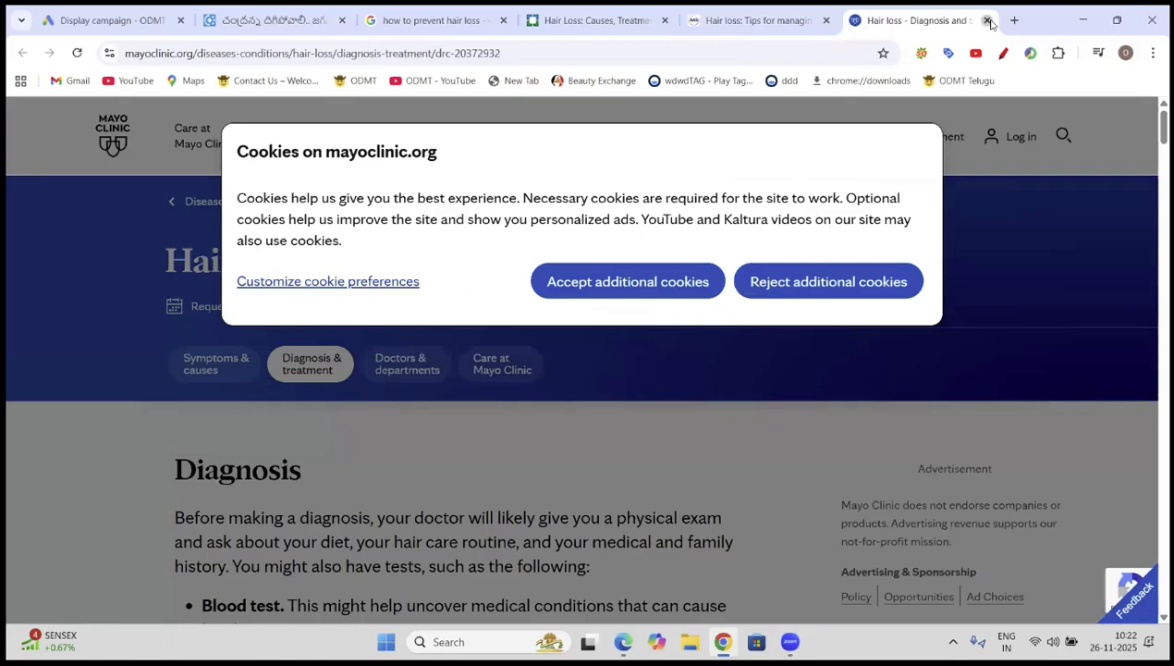
click(987, 20)
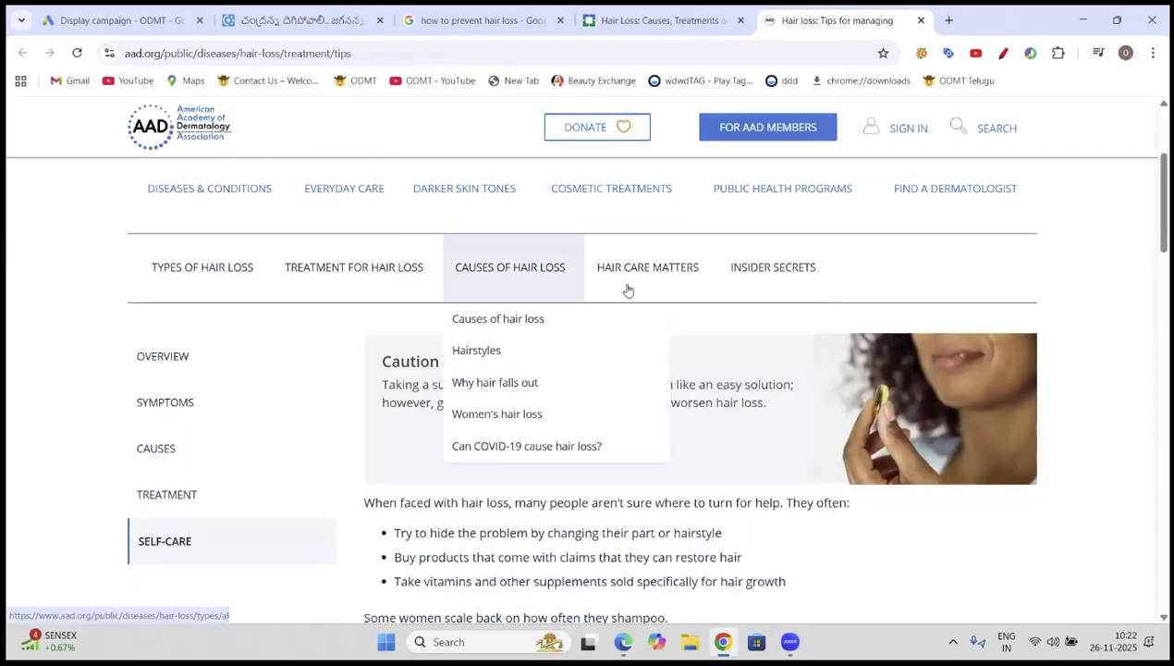
scroll(564, 445, up, 2)
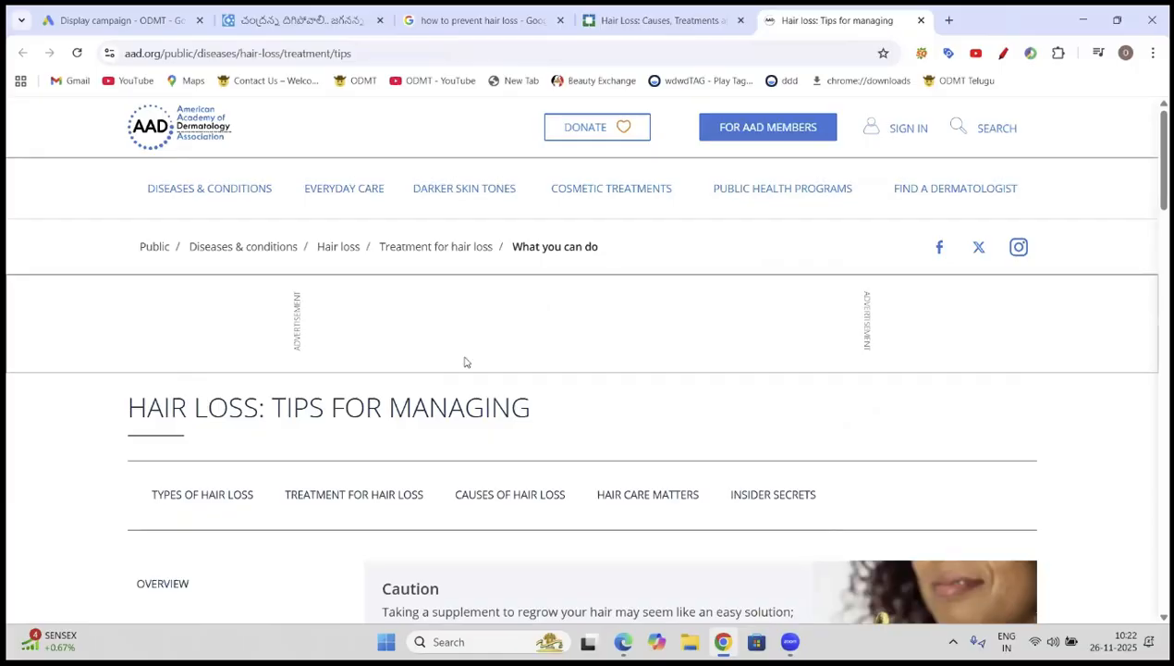
click(77, 55)
click(471, 20)
scroll(480, 340, down, 10)
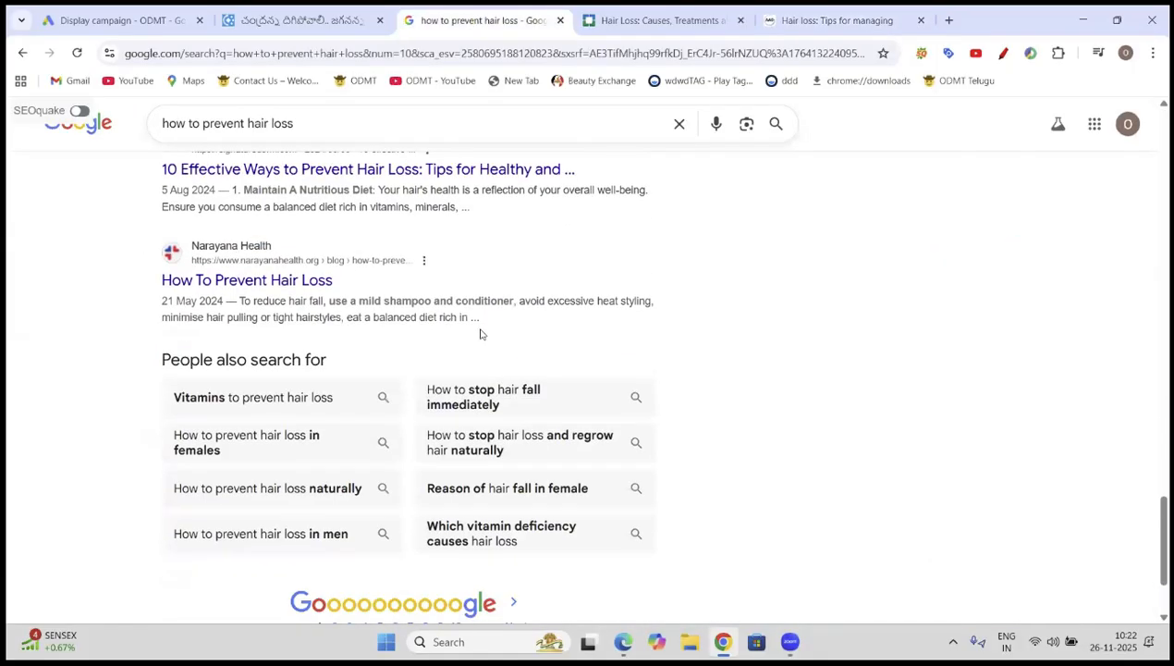
Open the Narayana Health result in a new tab, skim it, then close it
right_click(268, 287)
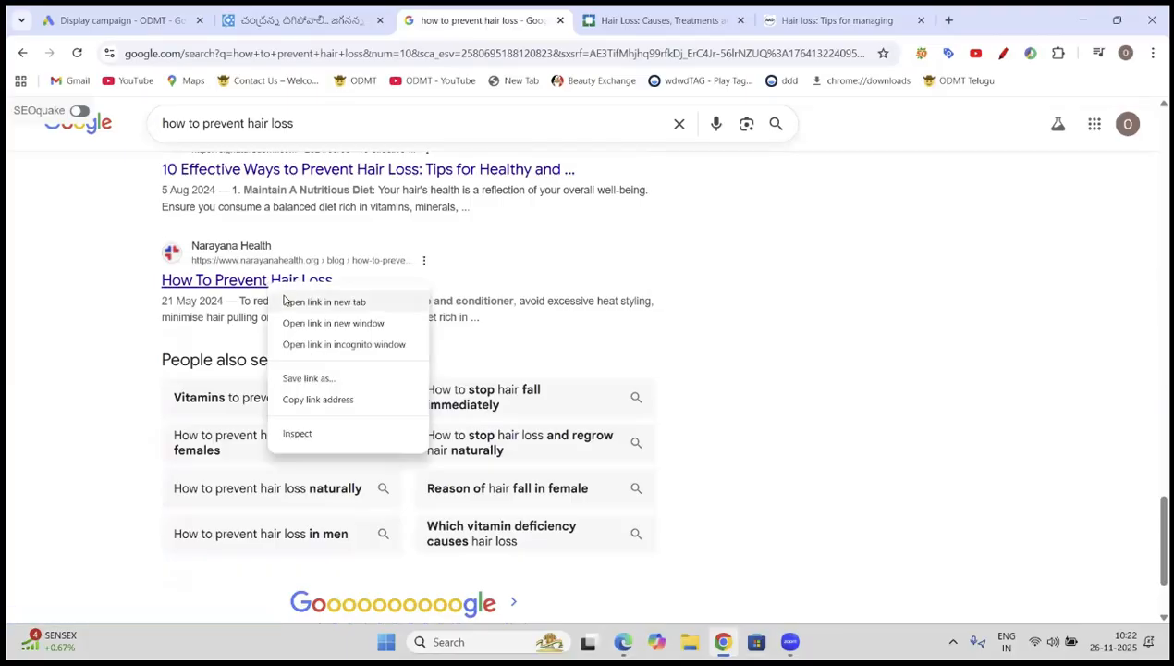
click(286, 298)
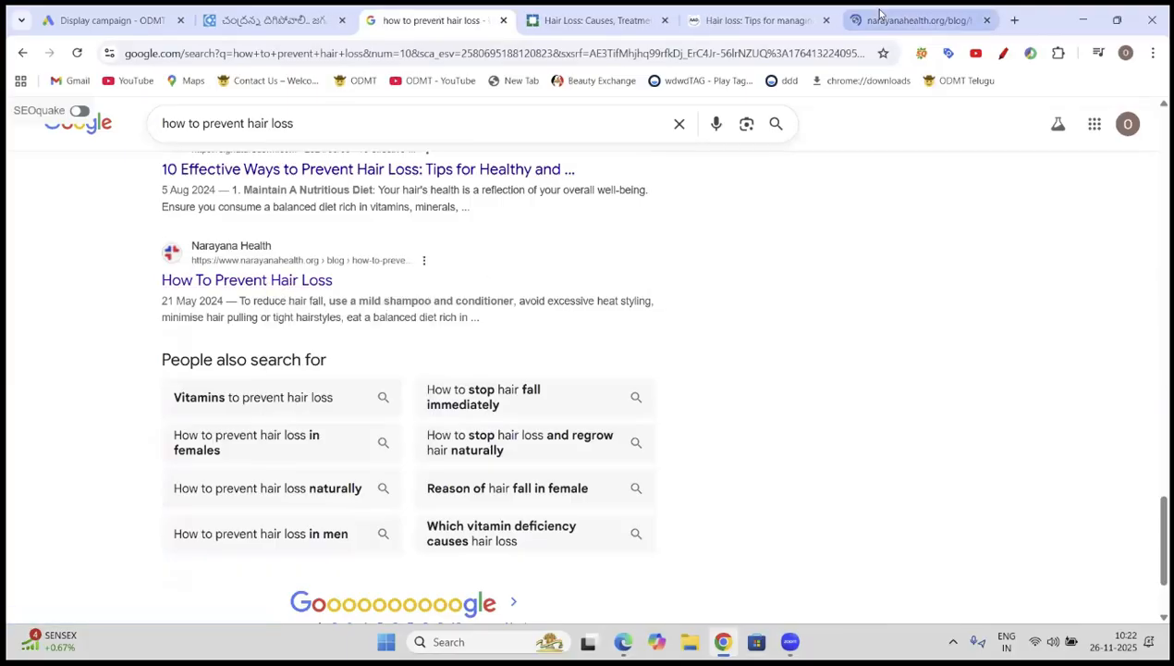
click(880, 14)
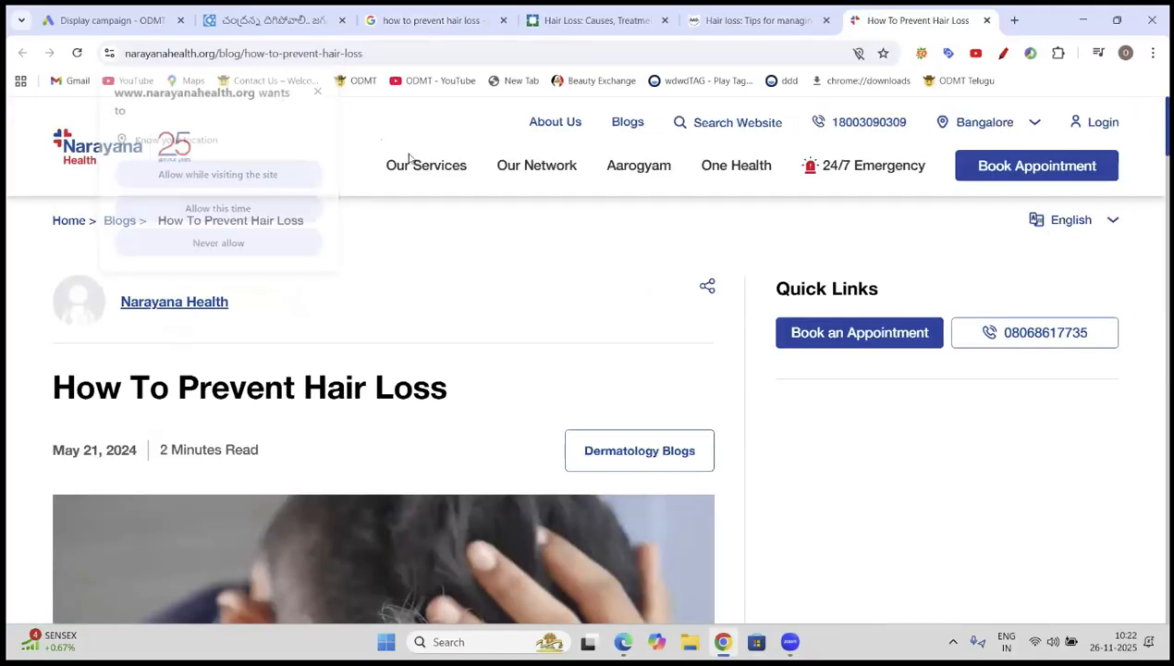
scroll(686, 448, down, 15)
scroll(686, 444, down, 20)
scroll(685, 441, down, 6)
scroll(685, 439, up, 10)
scroll(686, 438, up, 15)
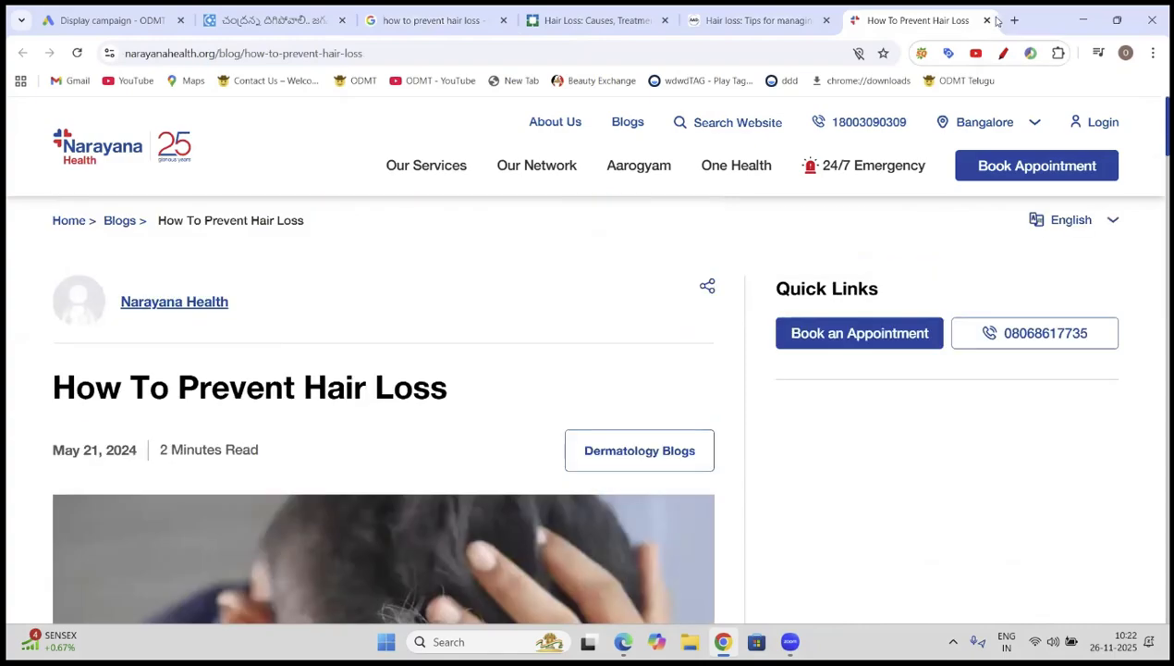
click(987, 21)
Go to the next page of the hair-loss search results
click(446, 20)
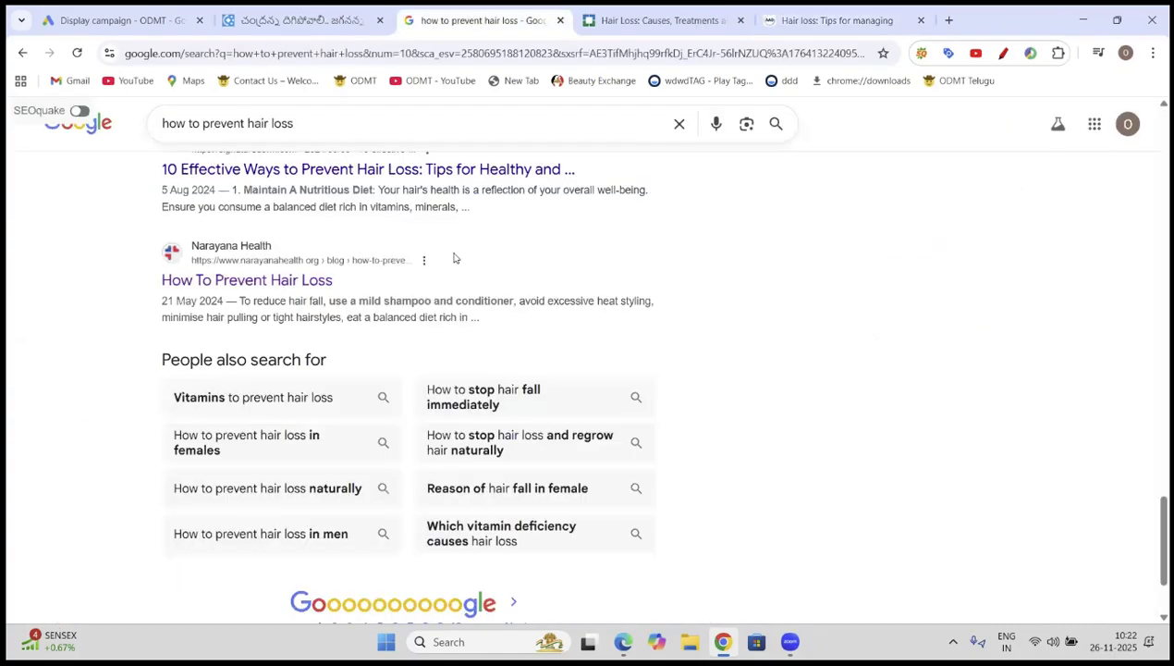
scroll(453, 258, up, 1)
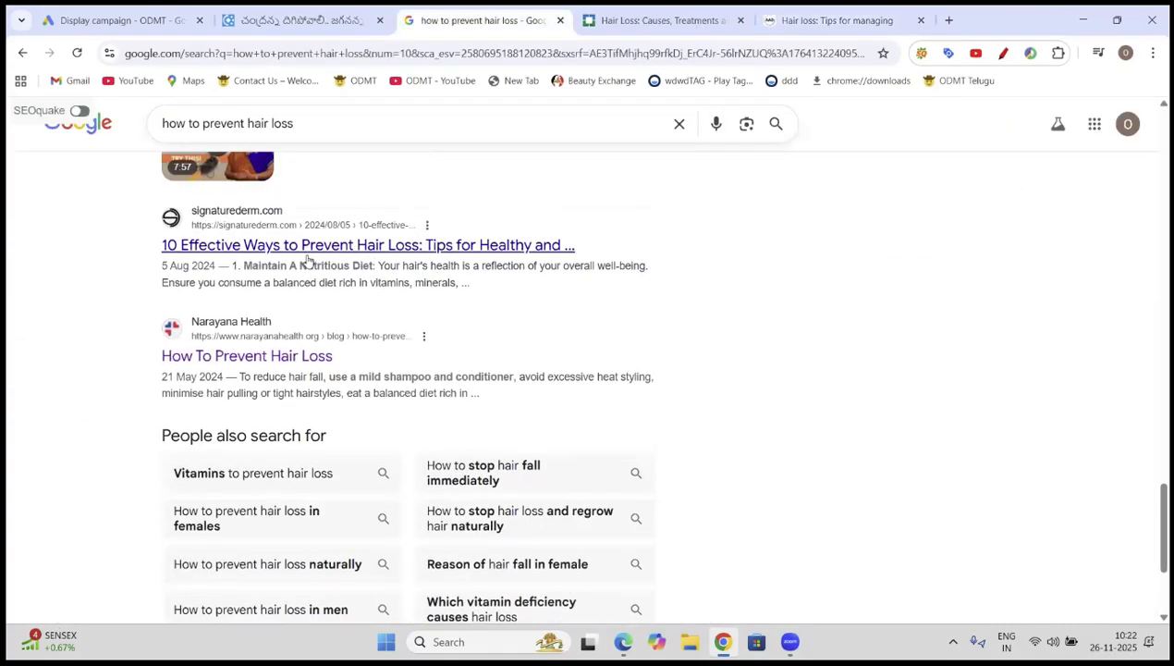
scroll(380, 364, down, 3)
click(506, 483)
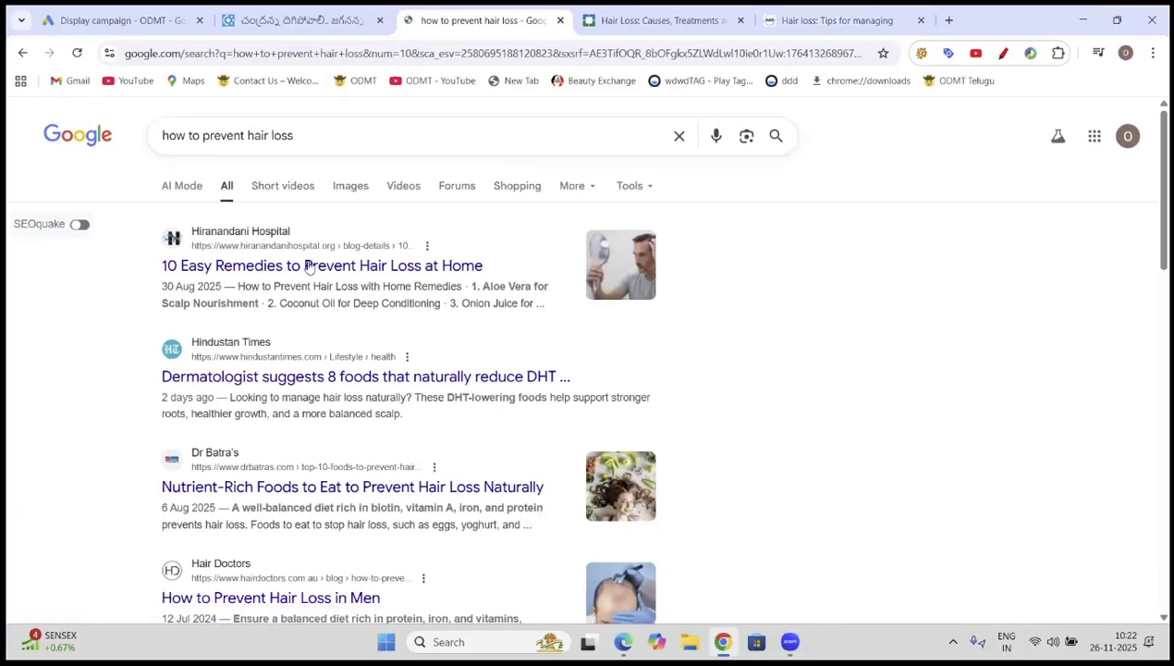
Open the Hiranandani home remedies, Dr Batra nutrient-rich foods and Hindustan Times DHT articles in new tabs
right_click(312, 267)
click(325, 281)
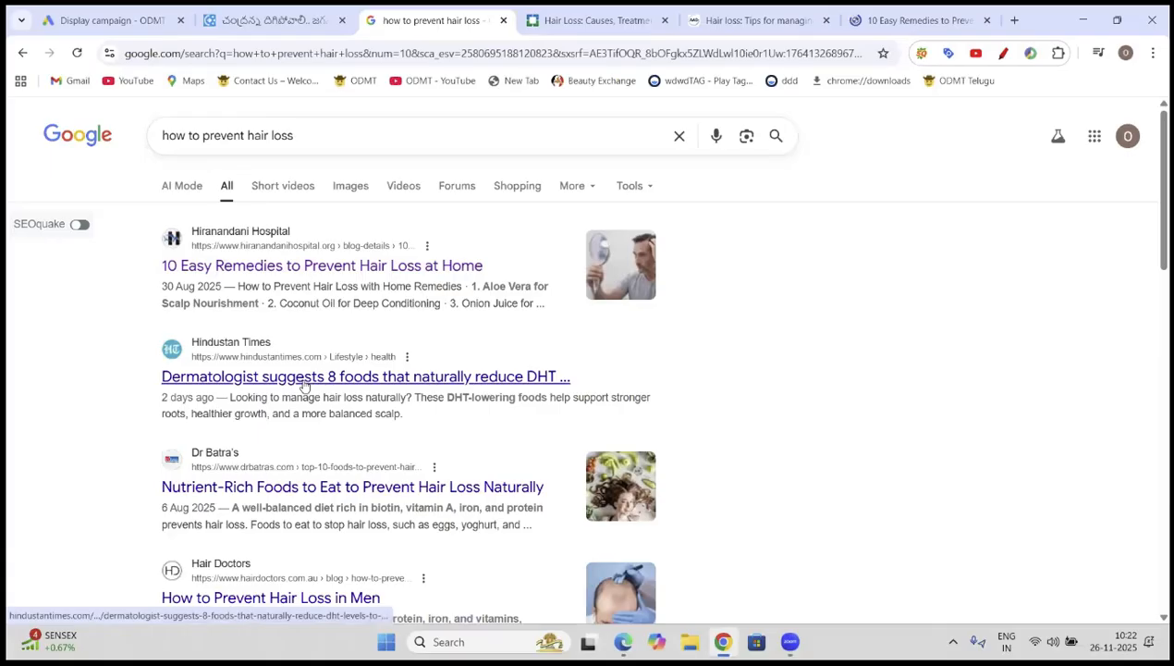
right_click(285, 486)
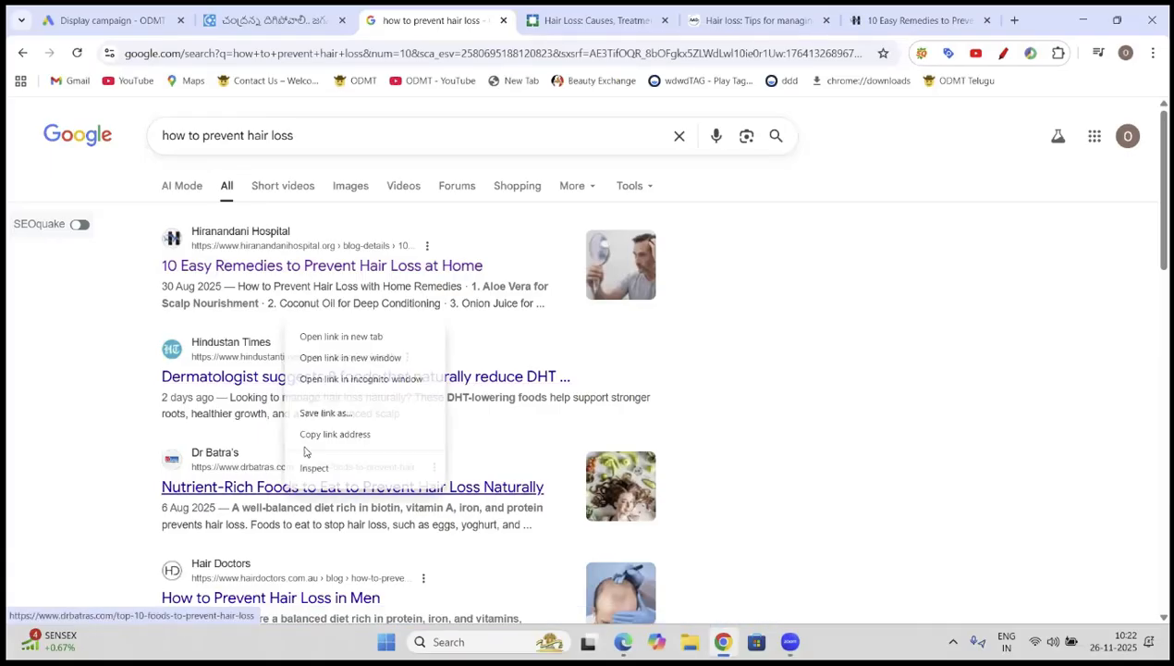
click(325, 339)
right_click(296, 379)
click(322, 399)
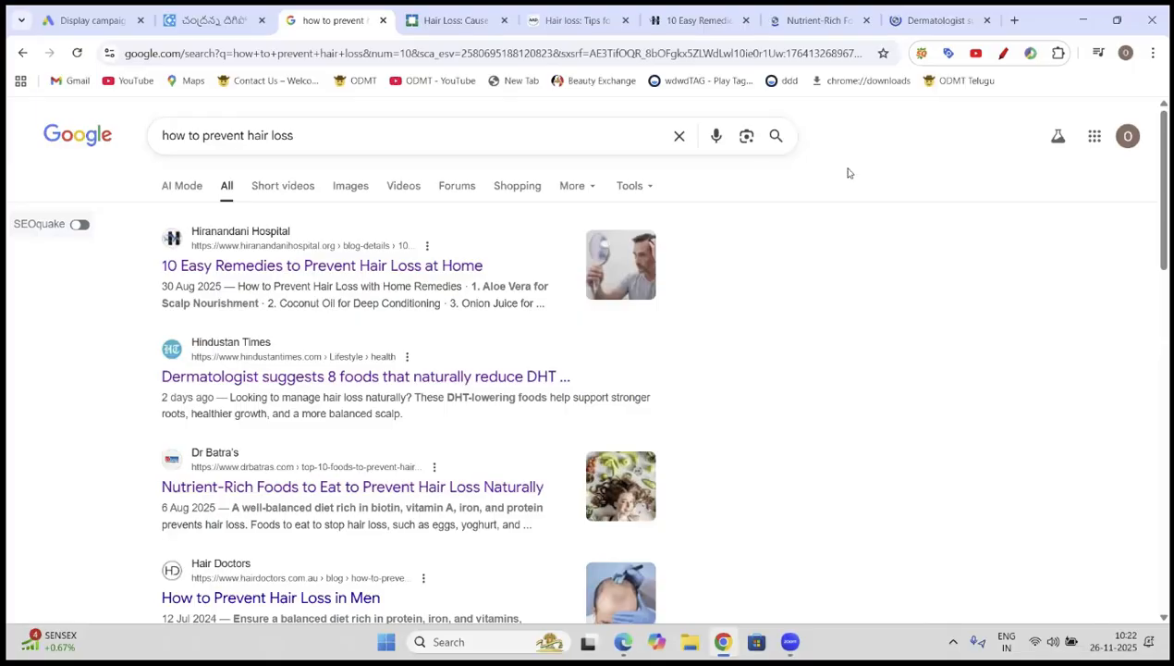
Close the Dr Batra nutrient-rich foods article tab
click(814, 20)
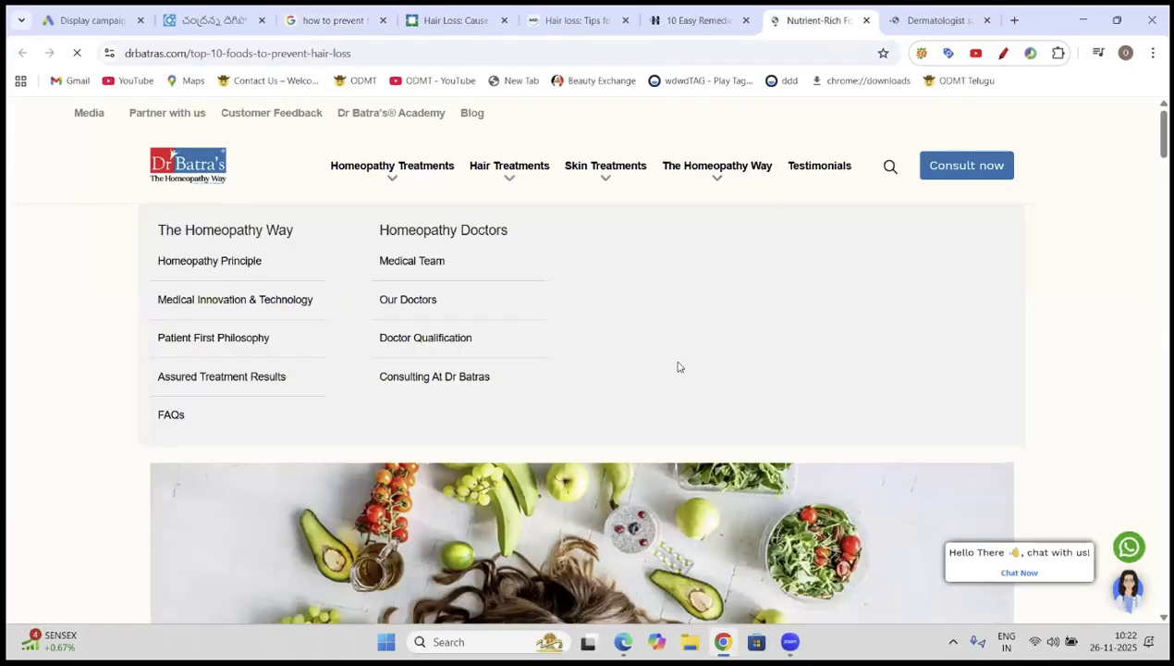
scroll(677, 367, down, 10)
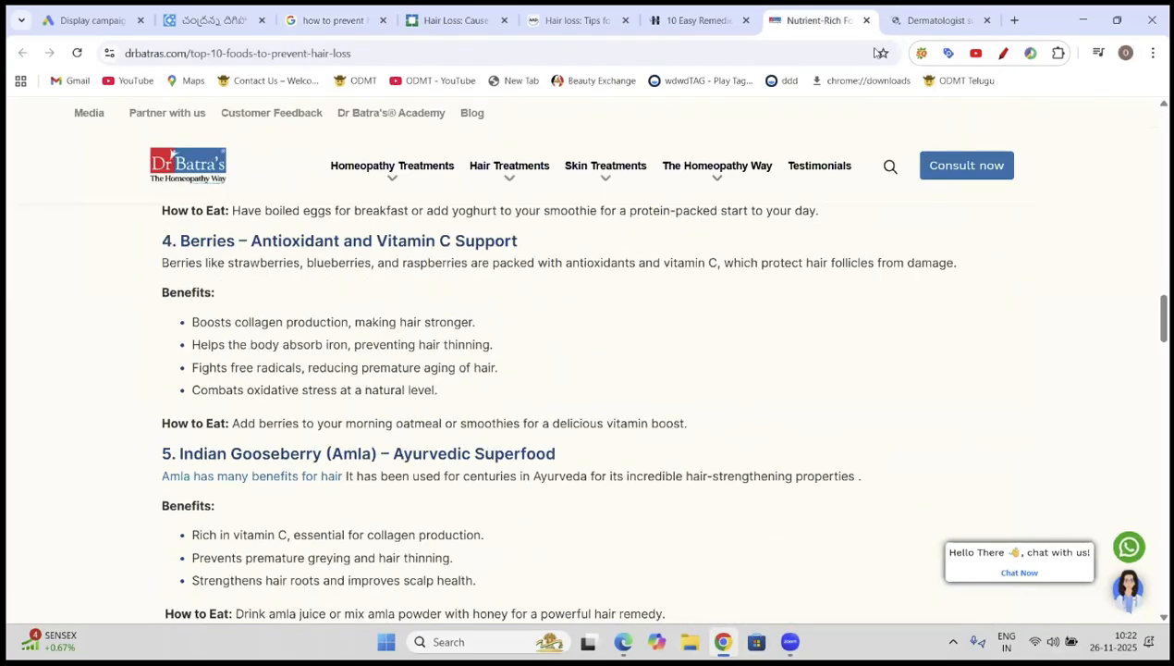
click(865, 20)
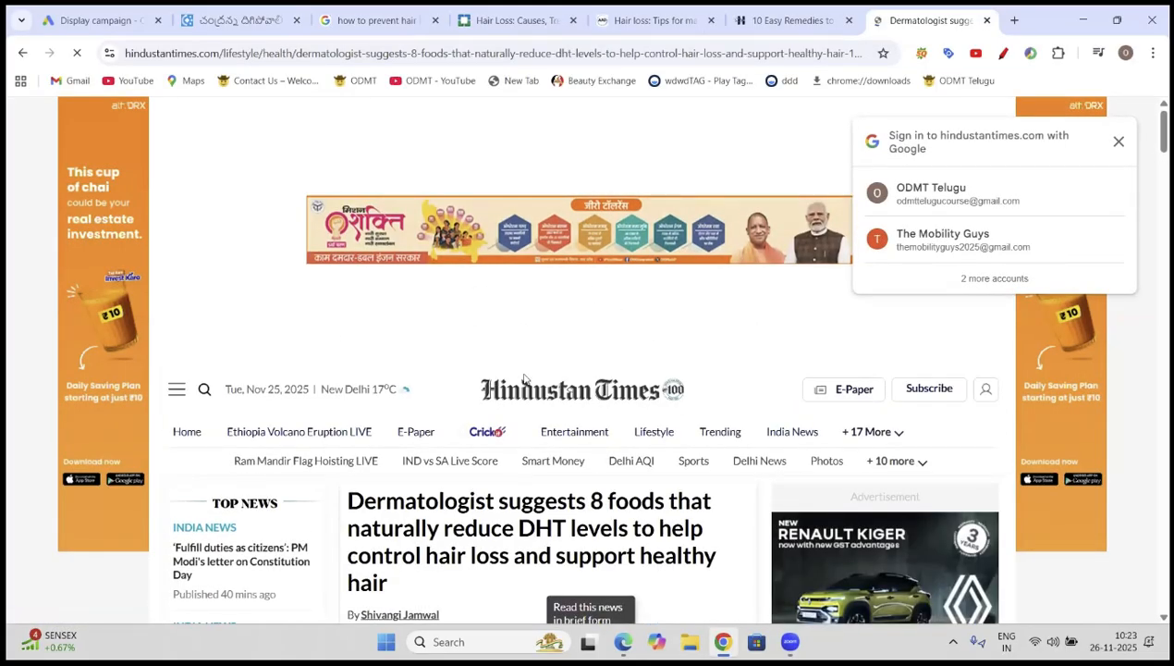
Dismiss the Google sign-in prompt and read through the Hindustan Times DHT-foods article
scroll(534, 460, down, 2)
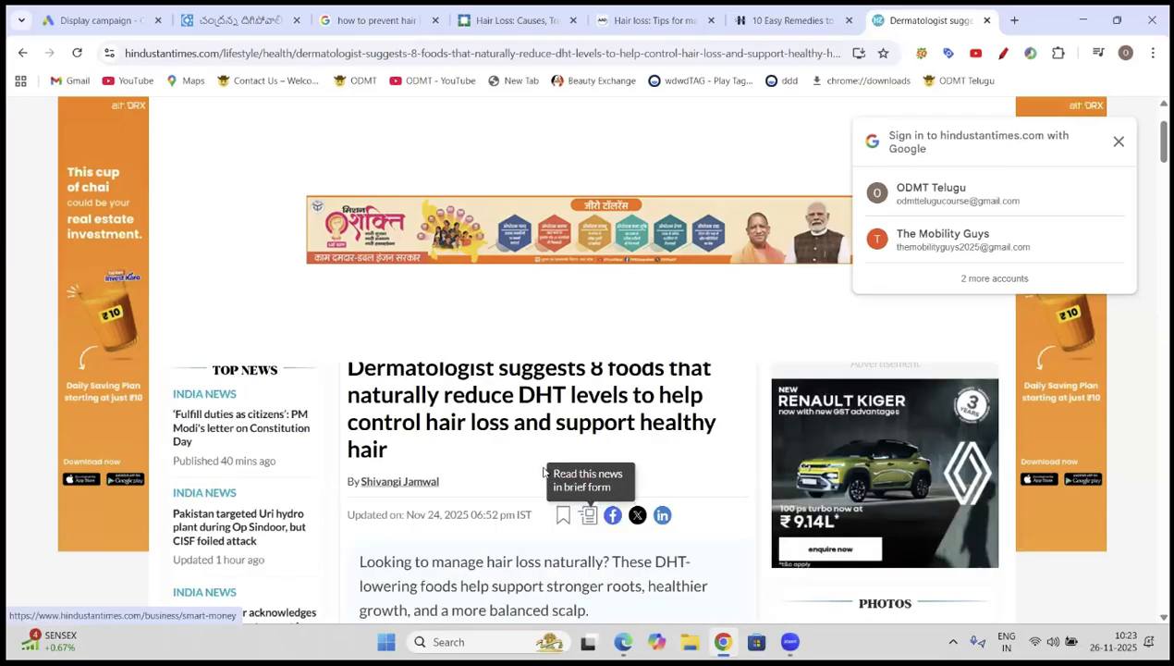
scroll(495, 464, down, 6)
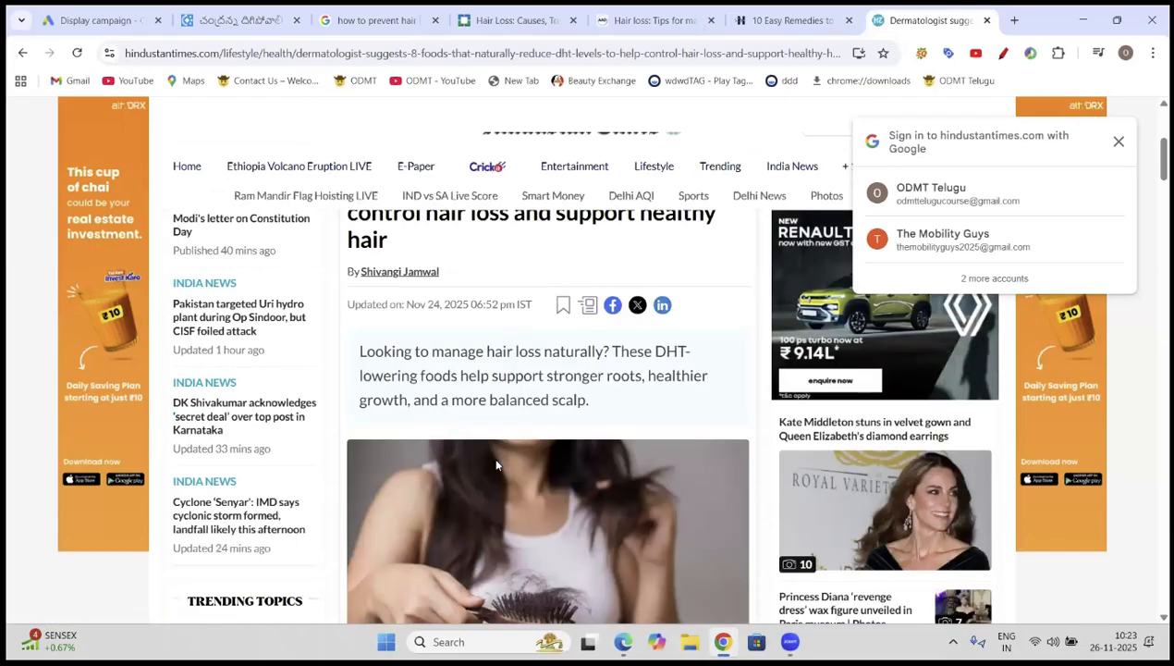
scroll(496, 464, down, 10)
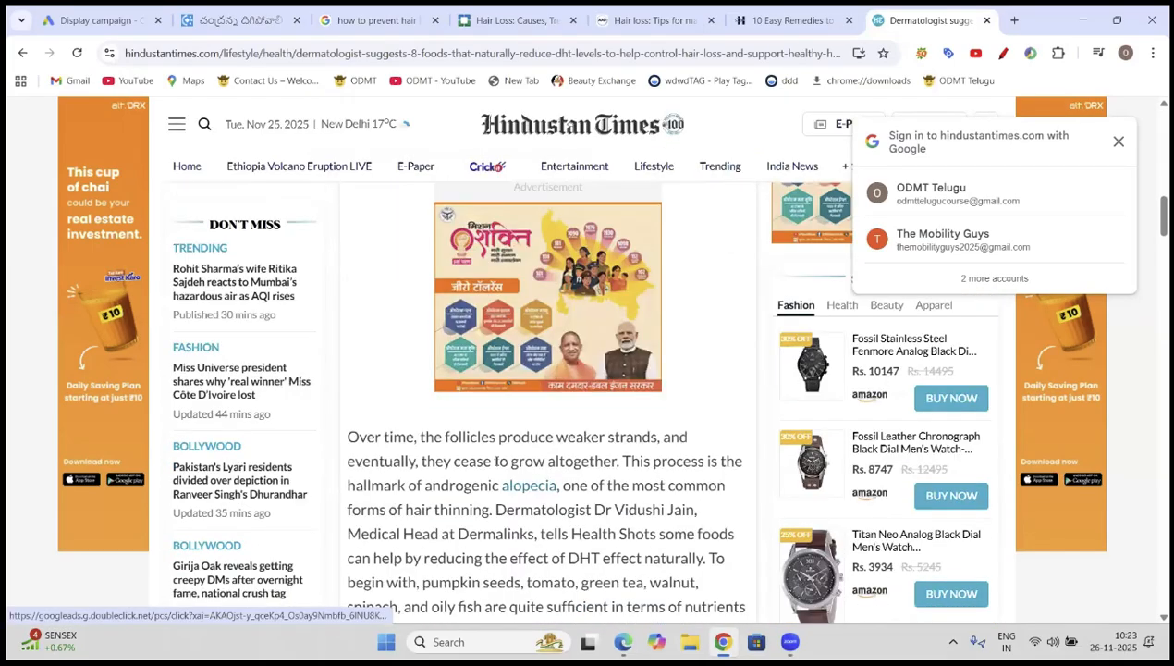
click(1119, 143)
scroll(516, 398, down, 3)
scroll(515, 397, down, 10)
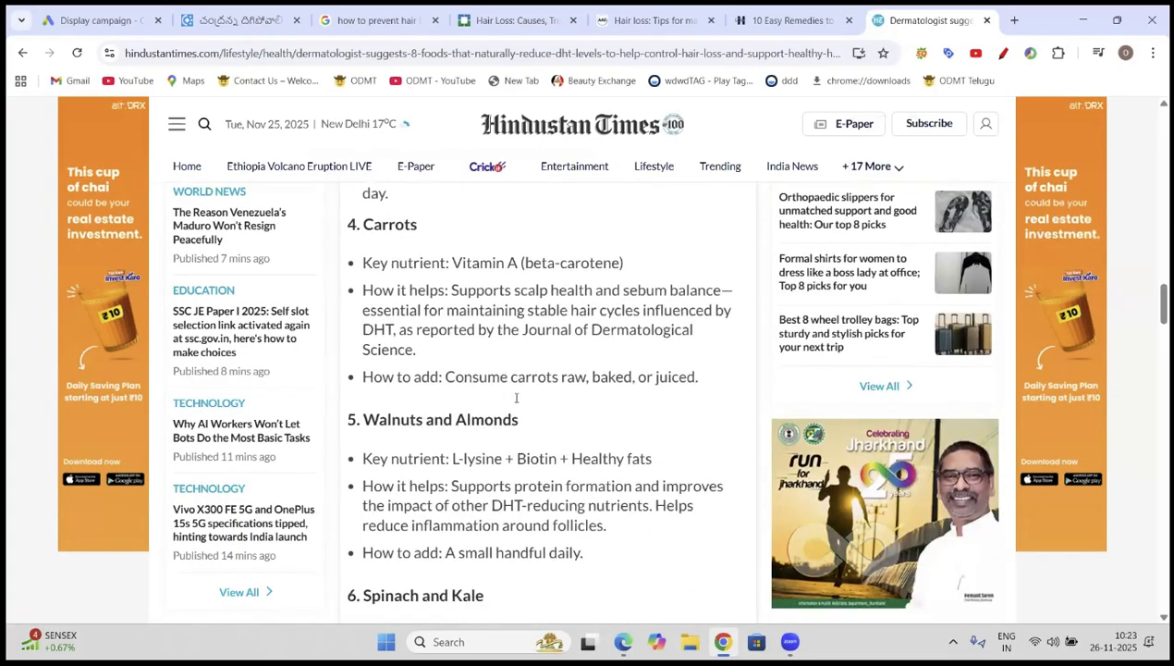
scroll(516, 397, up, 3)
scroll(516, 397, up, 15)
scroll(524, 409, up, 5)
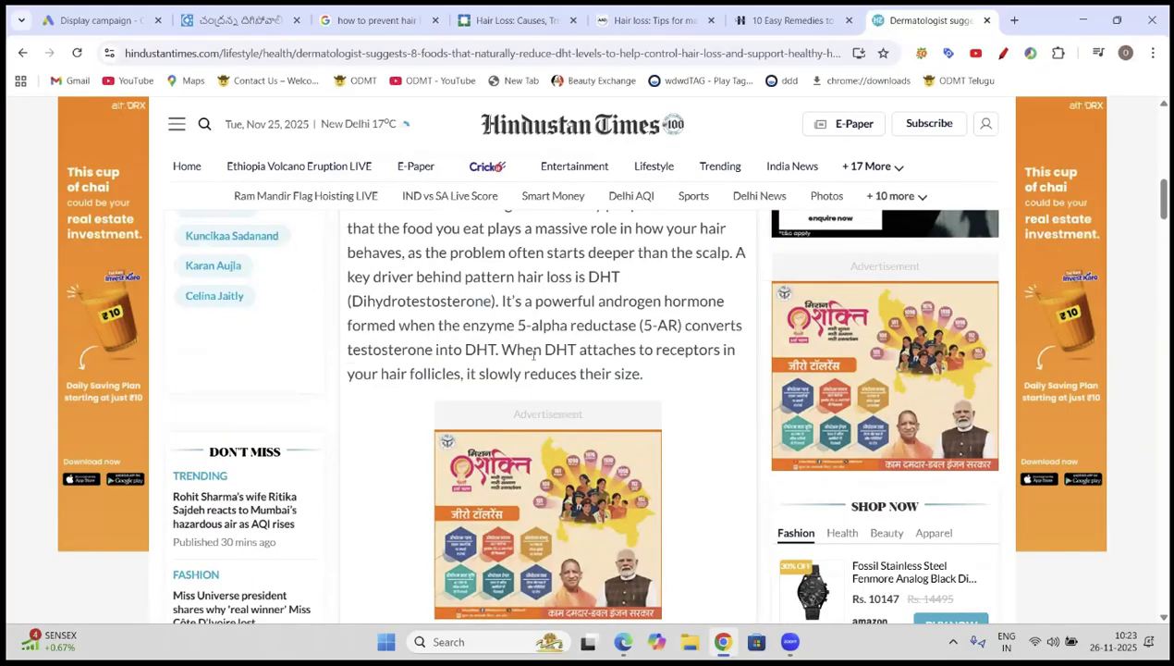
scroll(533, 354, up, 6)
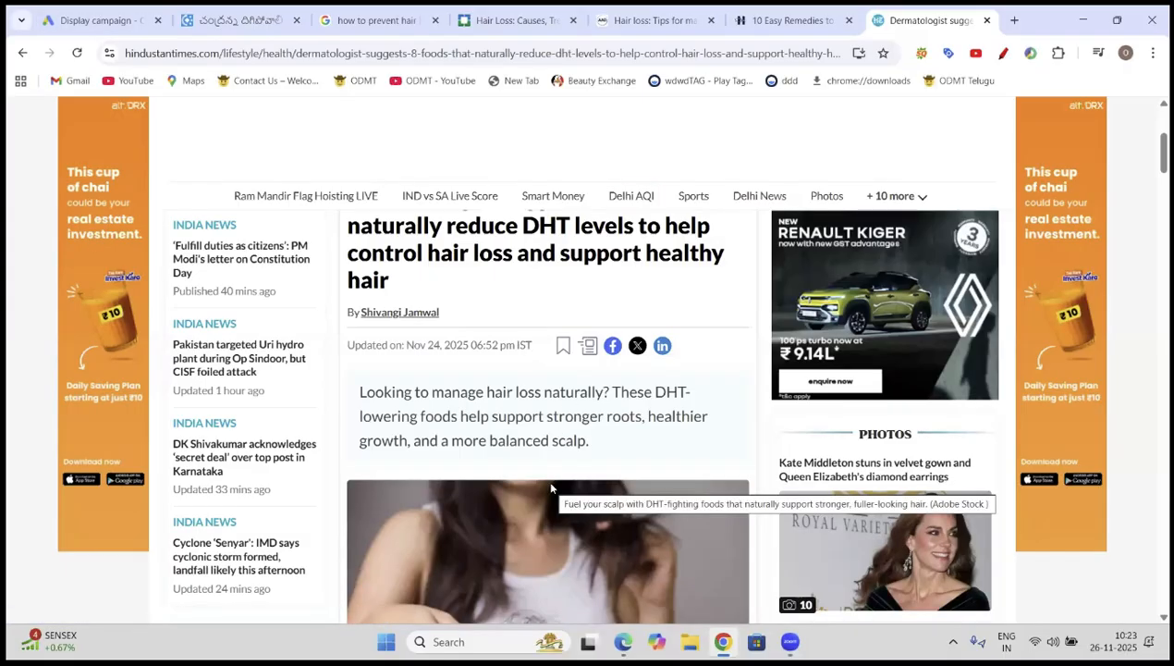
scroll(566, 432, up, 2)
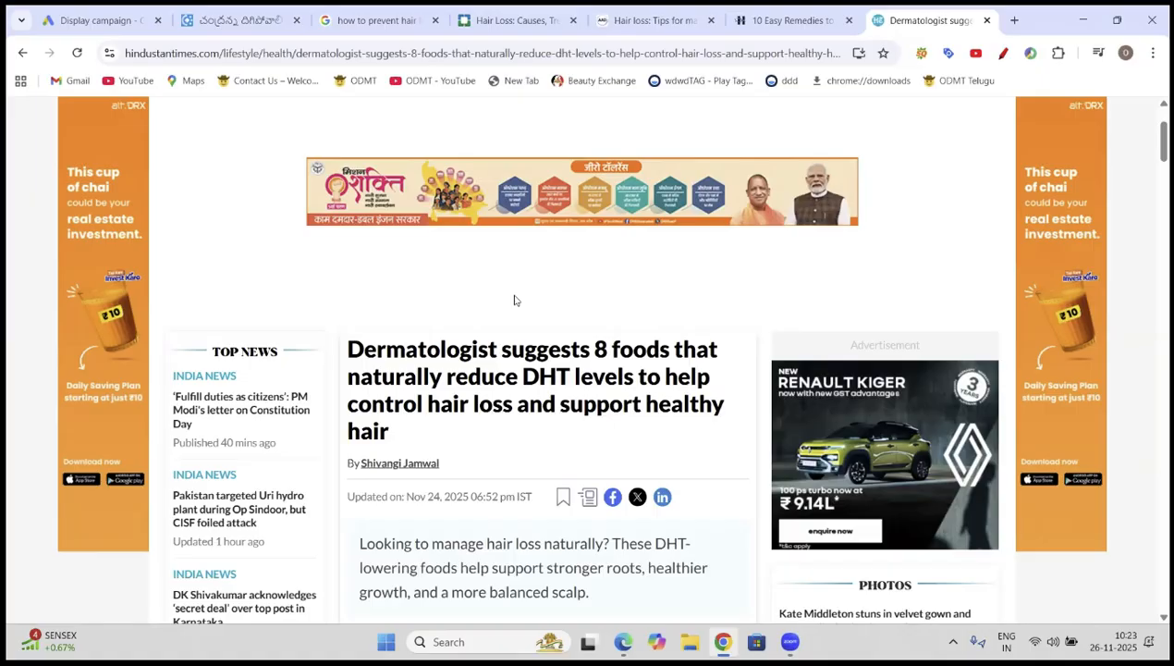
scroll(536, 338, down, 8)
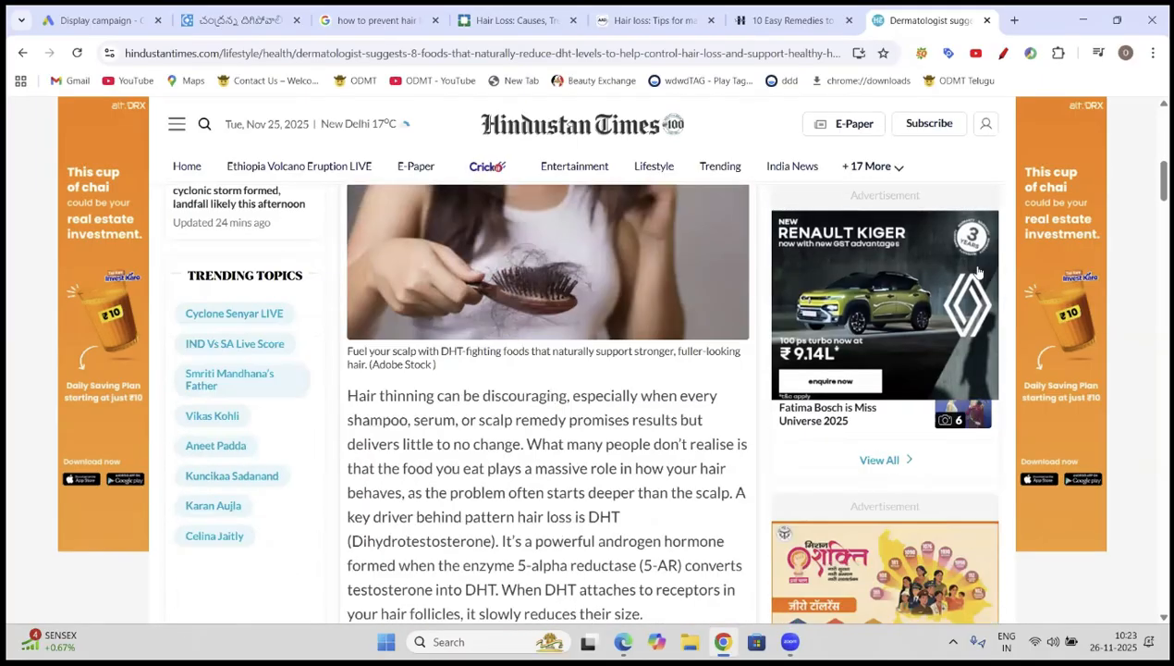
scroll(552, 396, down, 4)
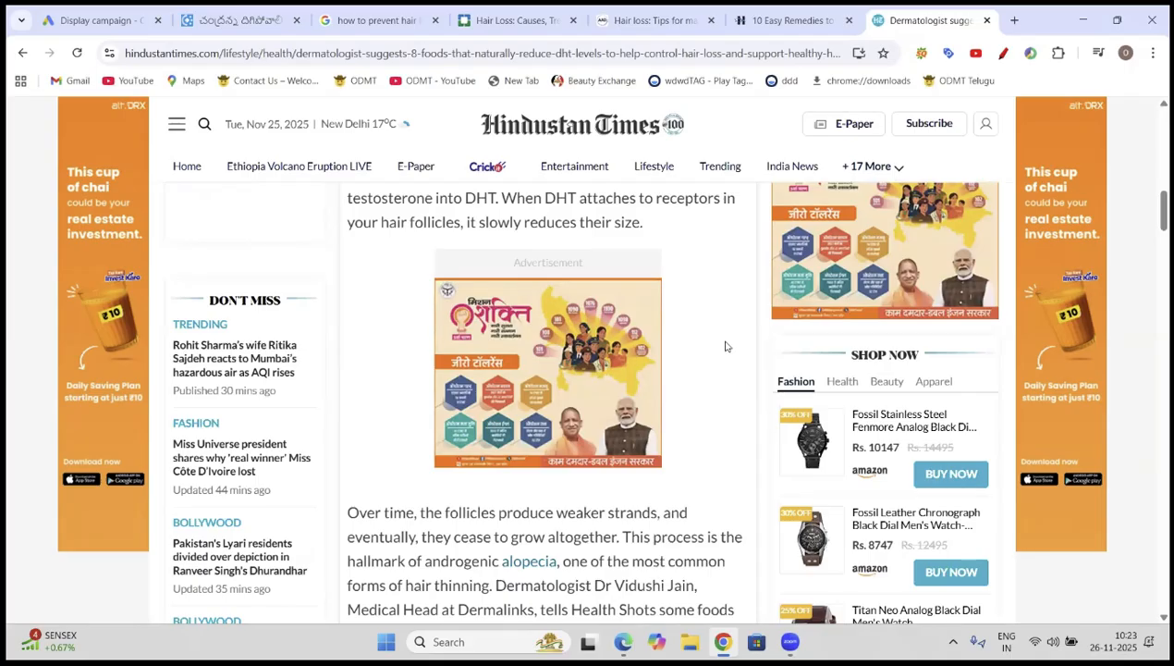
scroll(726, 347, up, 10)
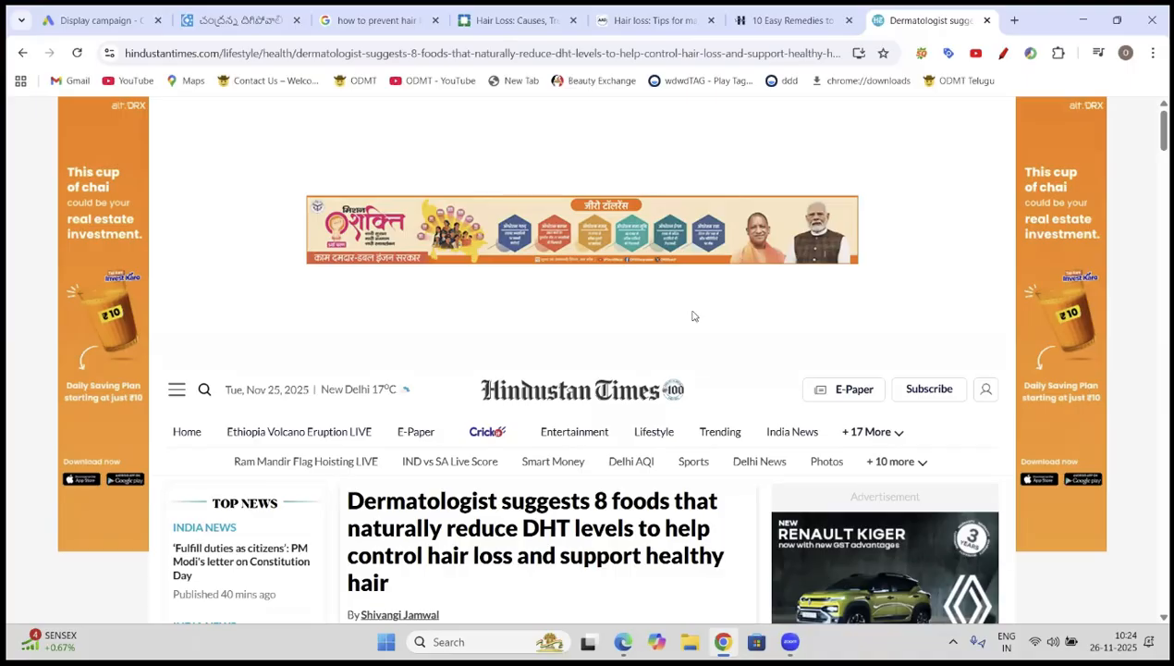
scroll(693, 316, down, 2)
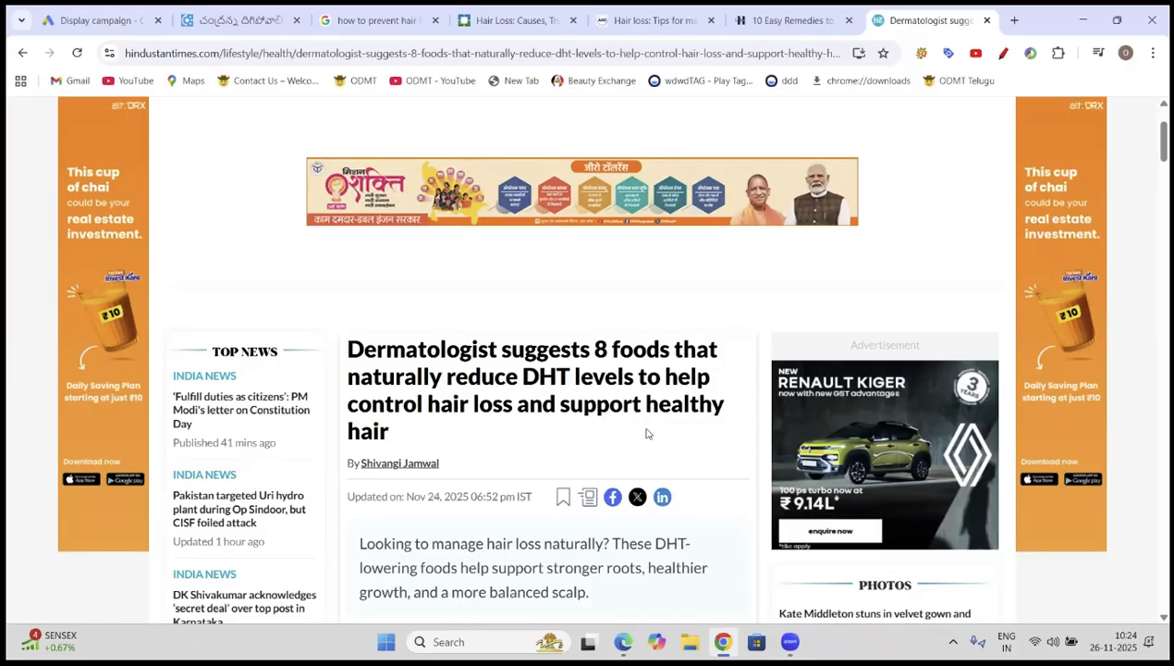
scroll(638, 439, down, 8)
scroll(627, 460, down, 3)
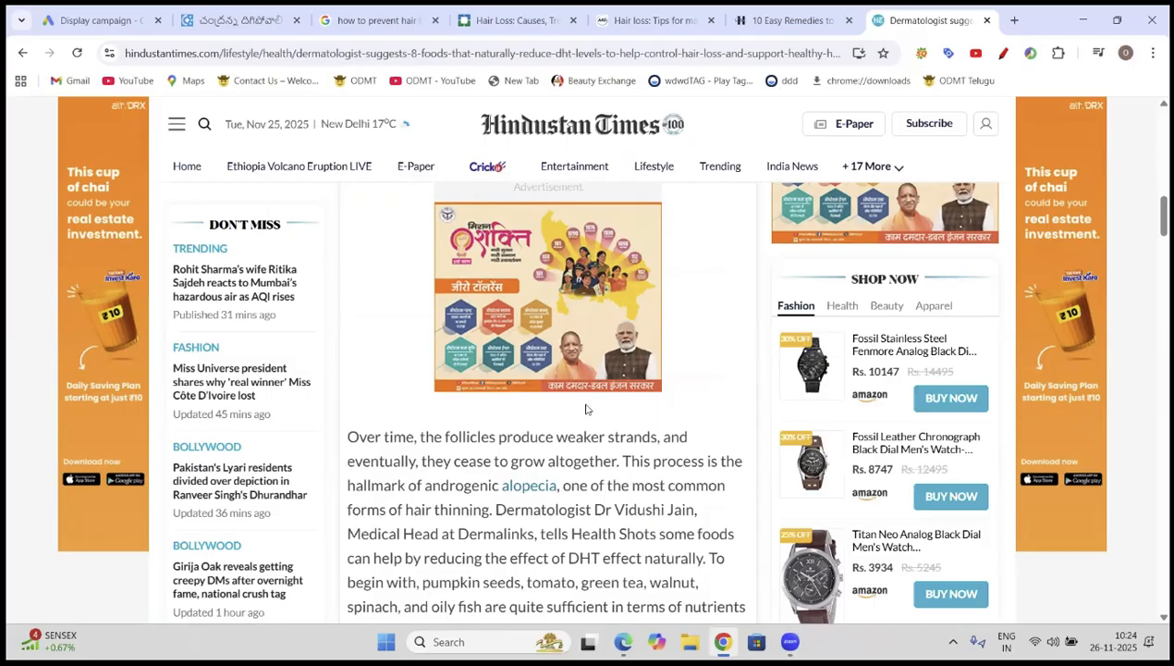
scroll(529, 427, down, 1)
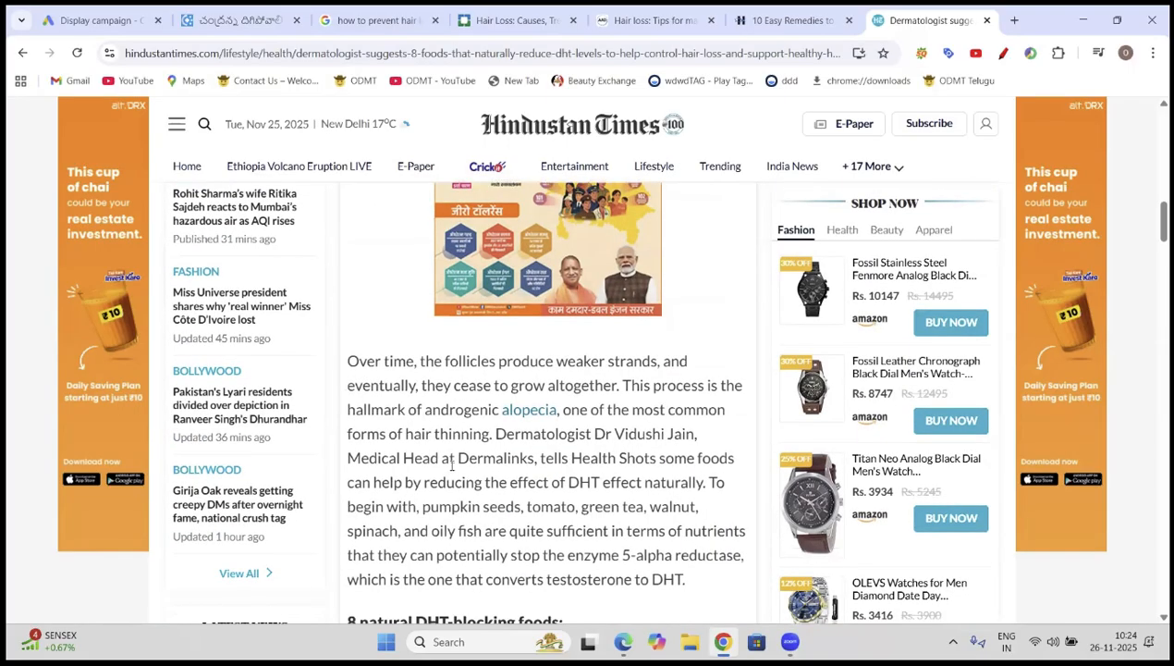
scroll(570, 403, down, 2)
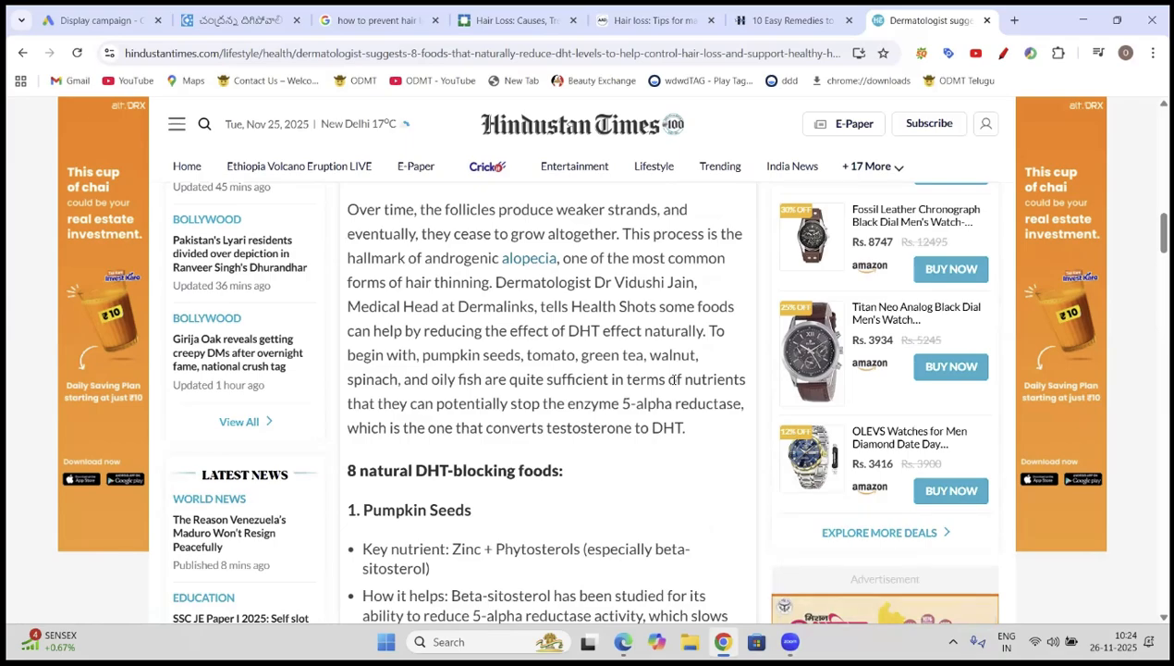
scroll(674, 379, up, 10)
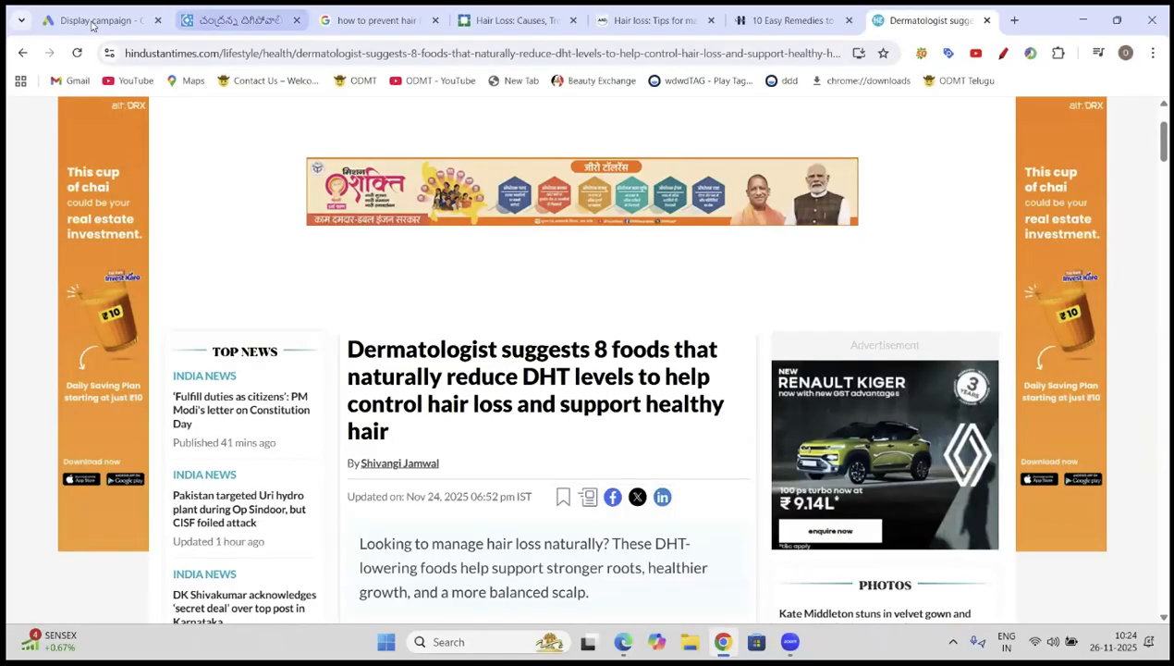
Open the Display campaign's Content keywords editor, with keyword ideas suggested from odmt.in
click(97, 27)
scroll(418, 460, down, 3)
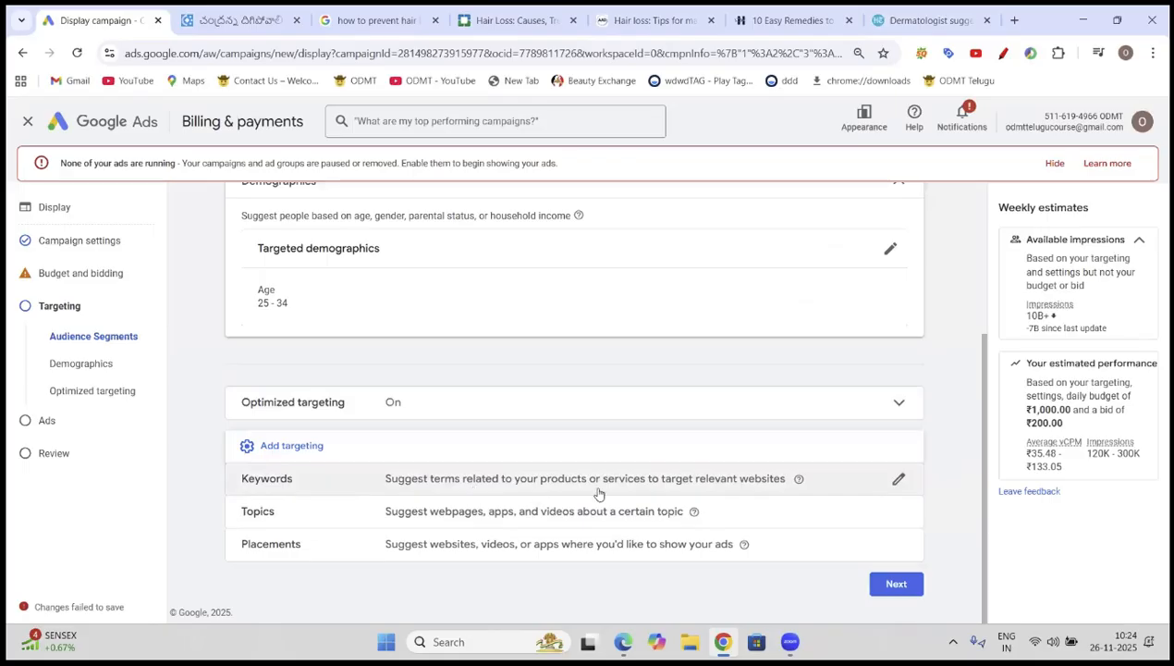
mouse_move(799, 479)
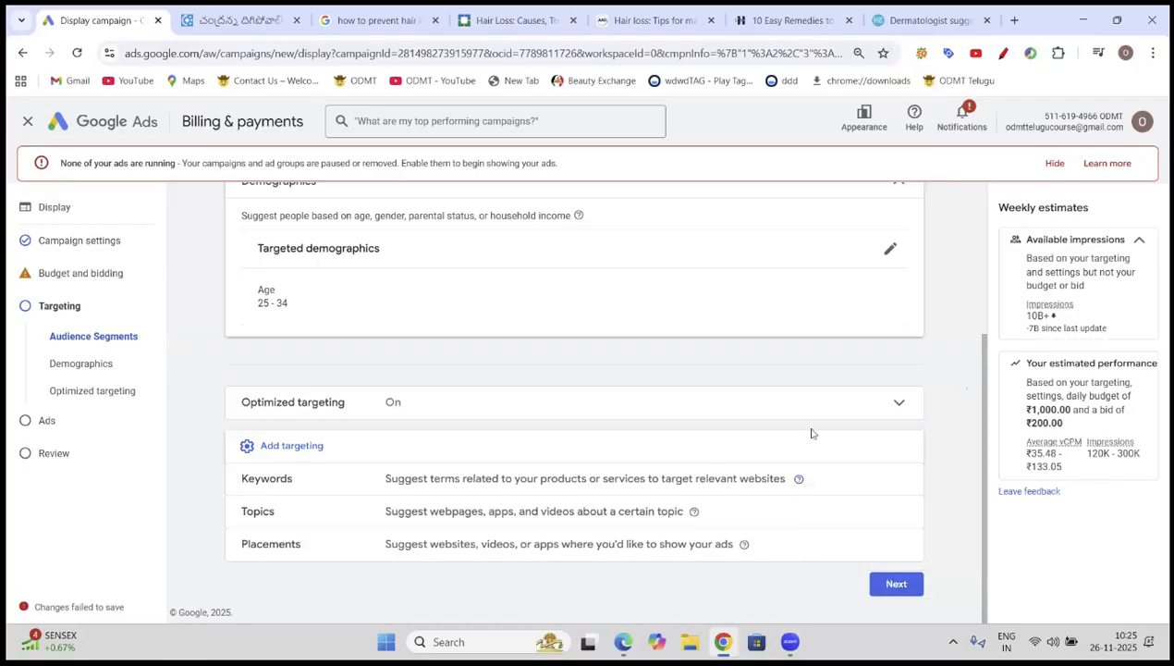
click(449, 485)
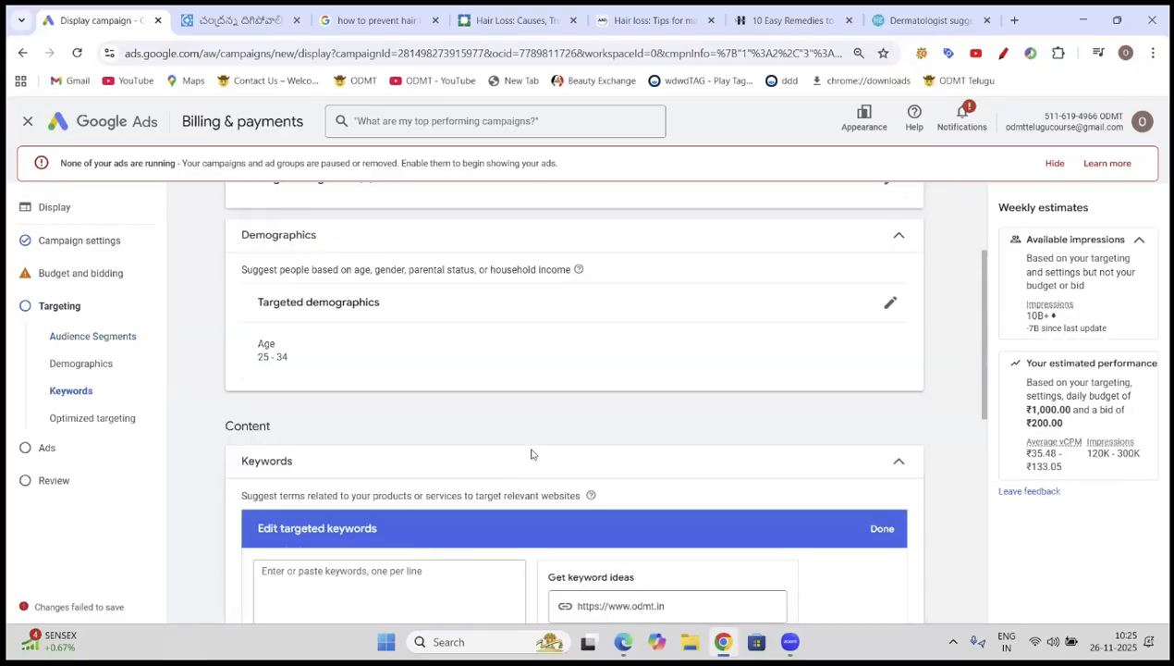
scroll(348, 382, down, 1)
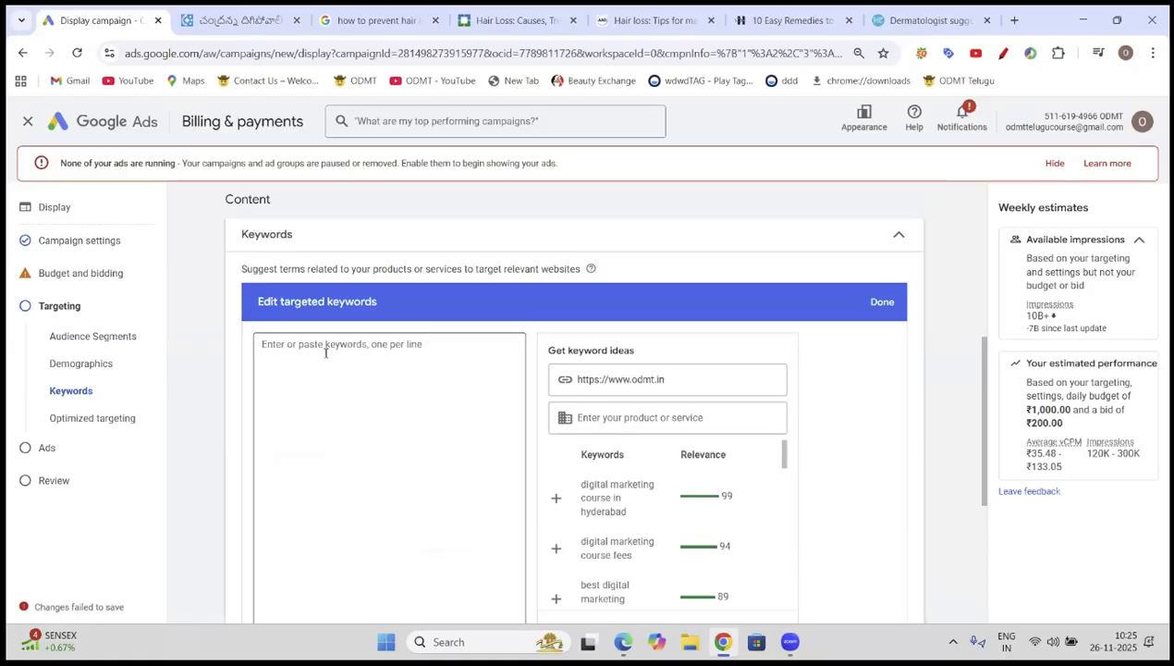
click(325, 353)
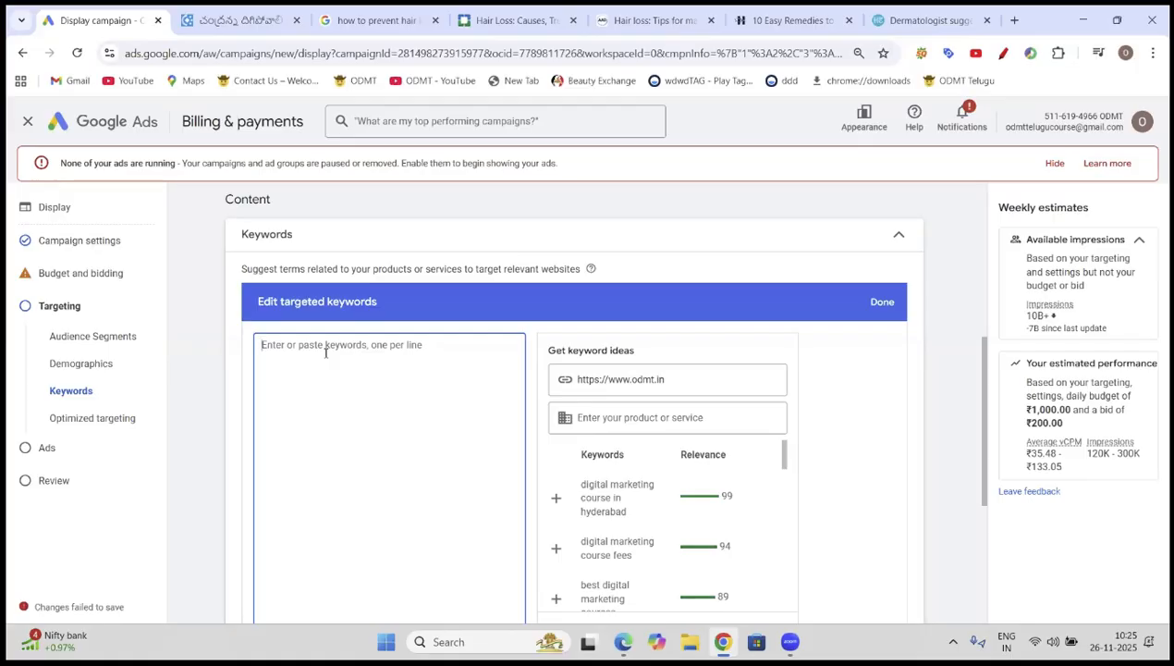
Close the full-screen ad and scroll the Hindustan Times article on 8 DHT-reducing foods
click(889, 28)
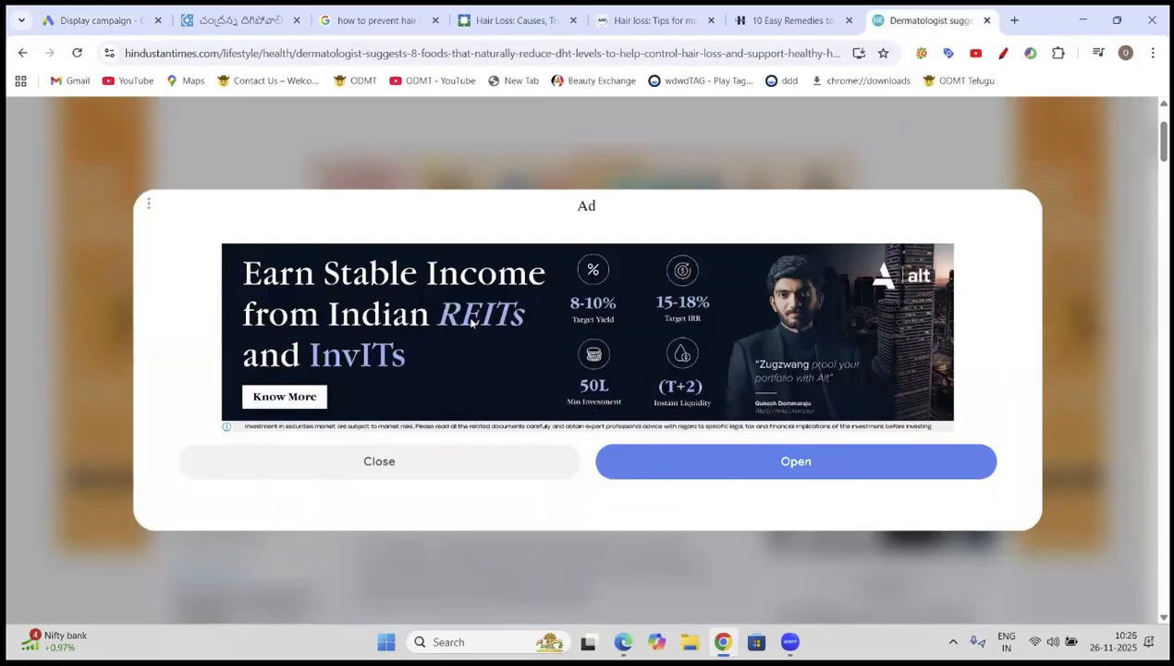
click(388, 472)
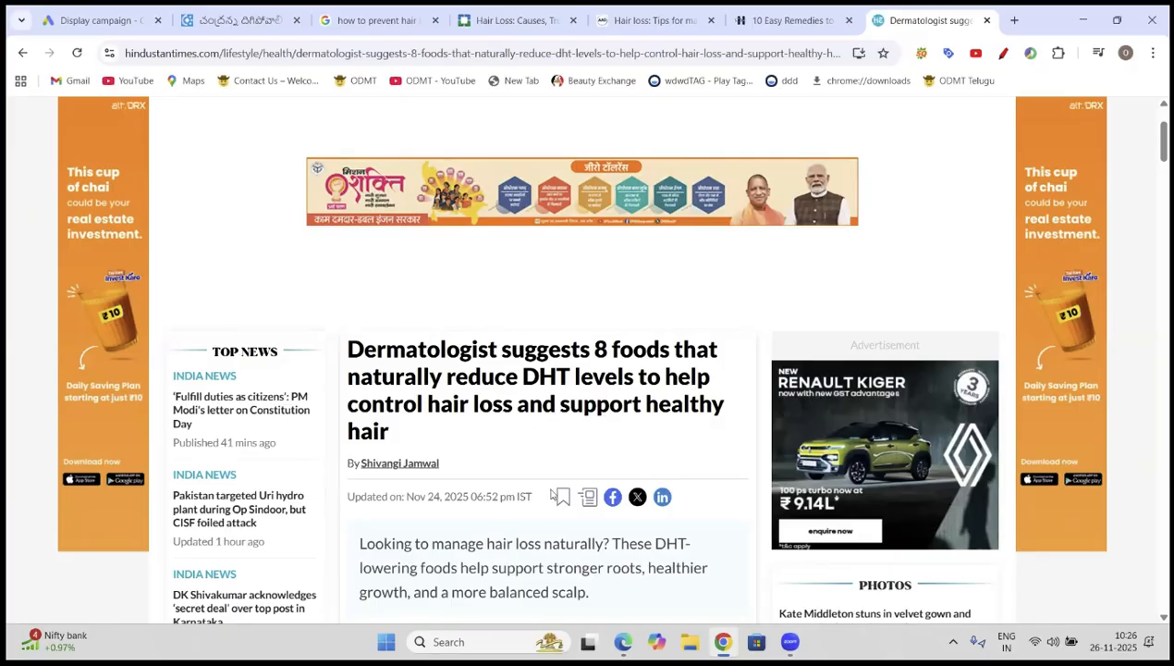
scroll(553, 494, down, 2)
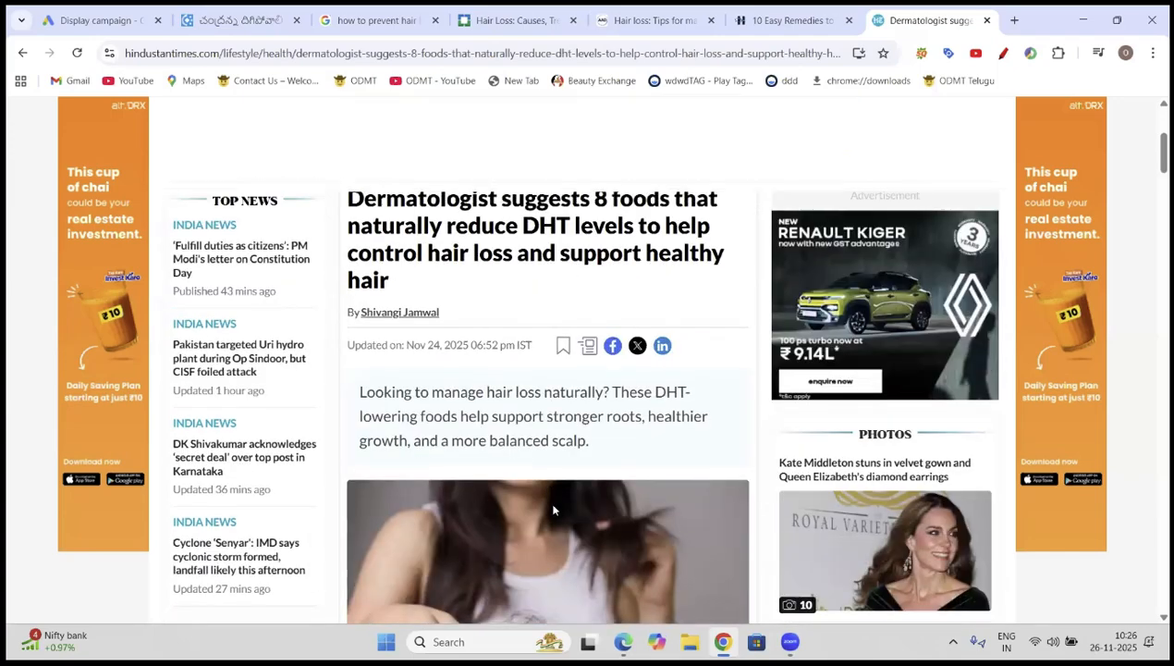
scroll(577, 495, up, 2)
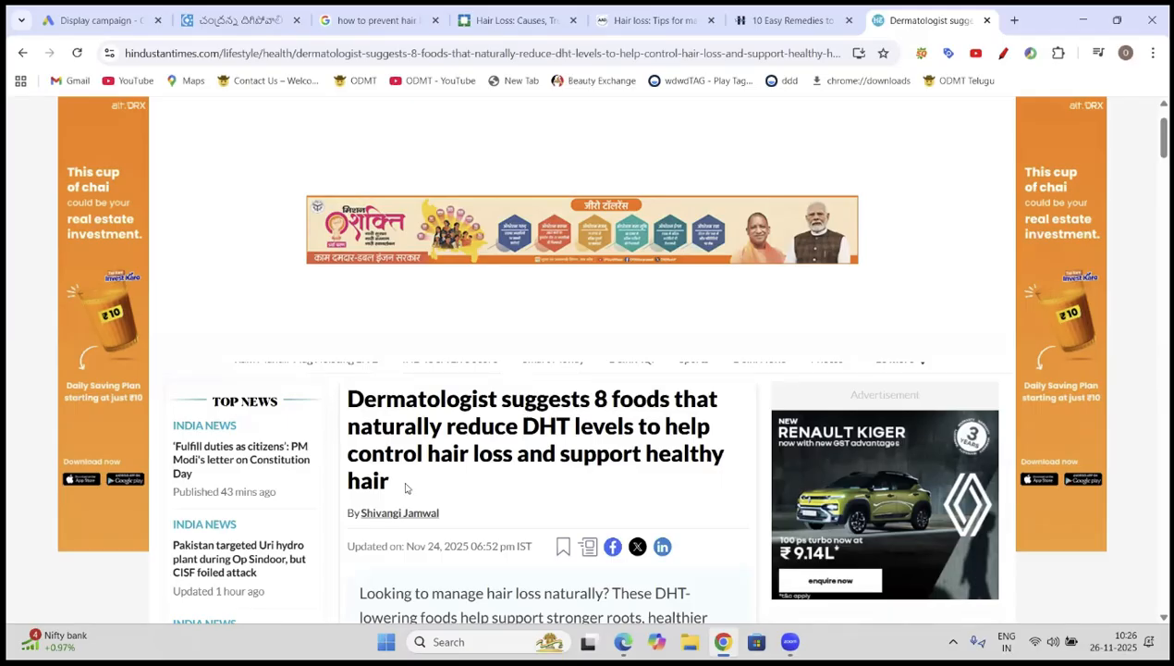
scroll(479, 491, down, 3)
scroll(480, 494, up, 3)
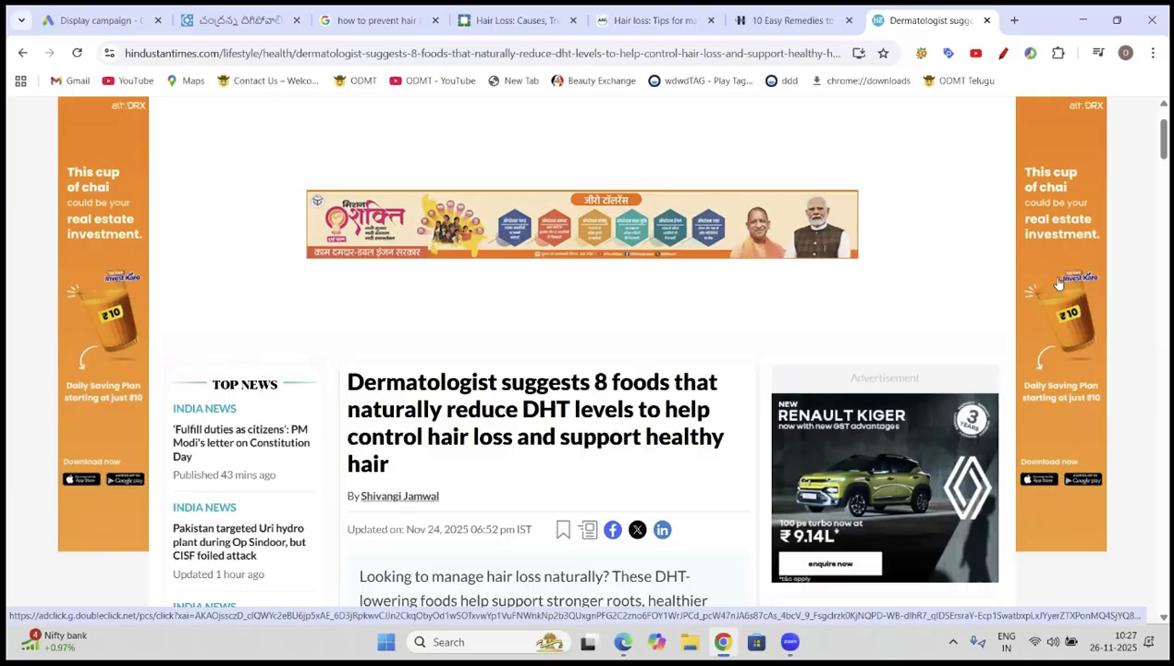
Back in the Display campaign, scroll through the odmt.in keyword ideas and their relevance scores
click(102, 20)
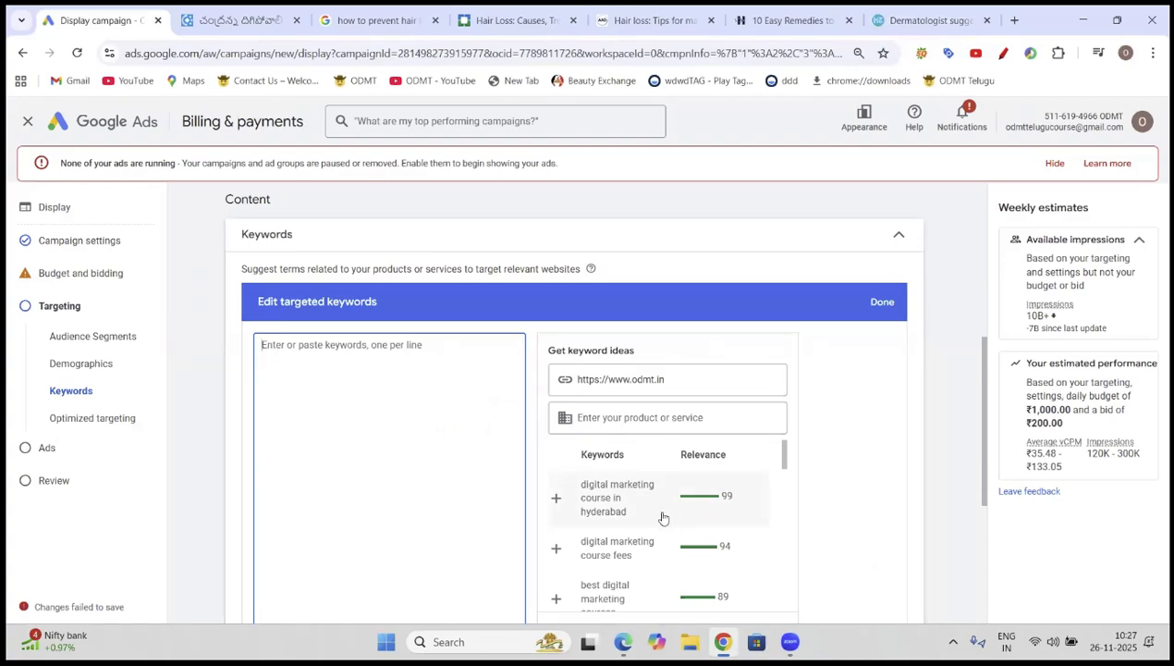
scroll(849, 437, down, 1)
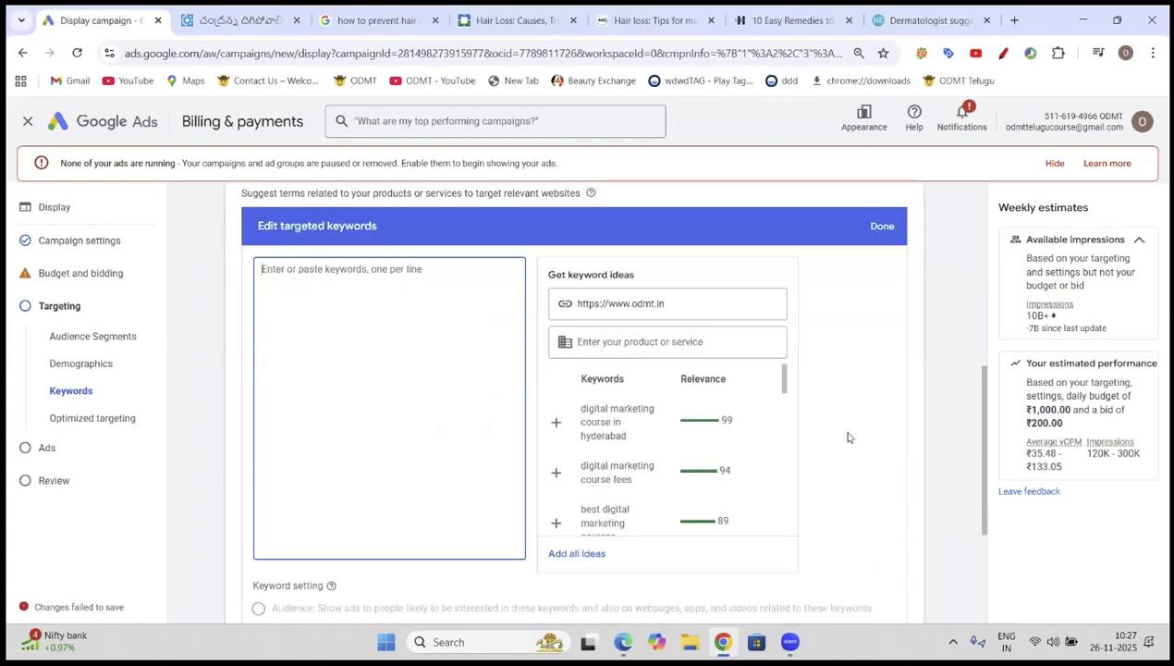
scroll(648, 493, down, 1)
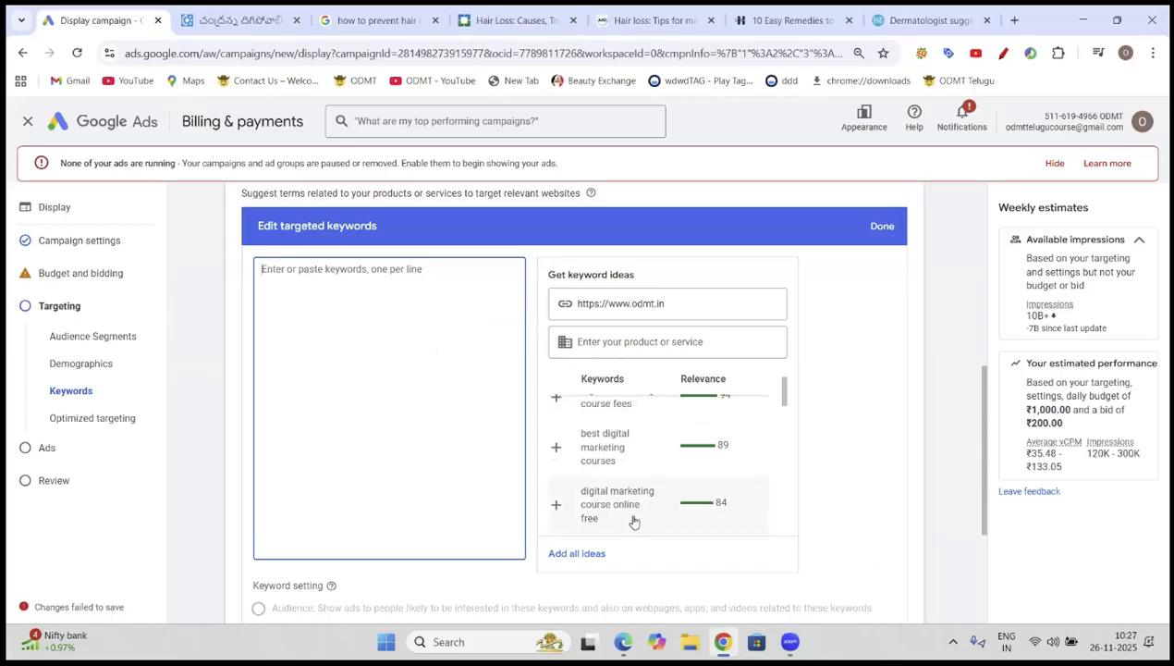
scroll(596, 480, up, 2)
scroll(602, 483, up, 2)
scroll(611, 507, down, 1)
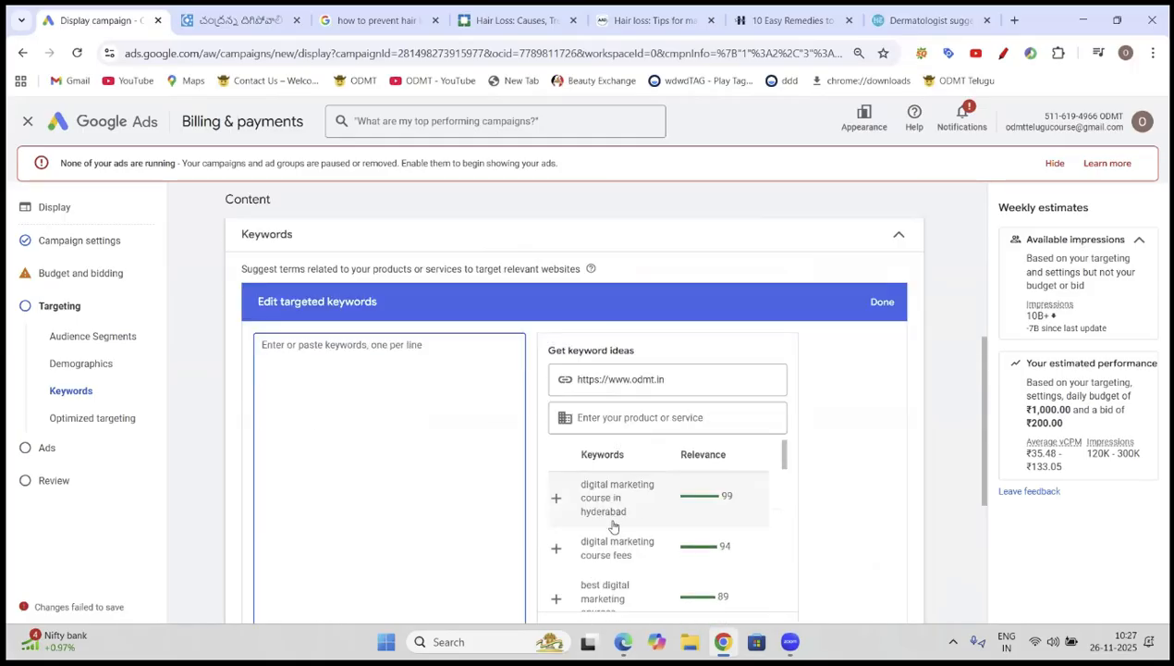
scroll(617, 510, down, 5)
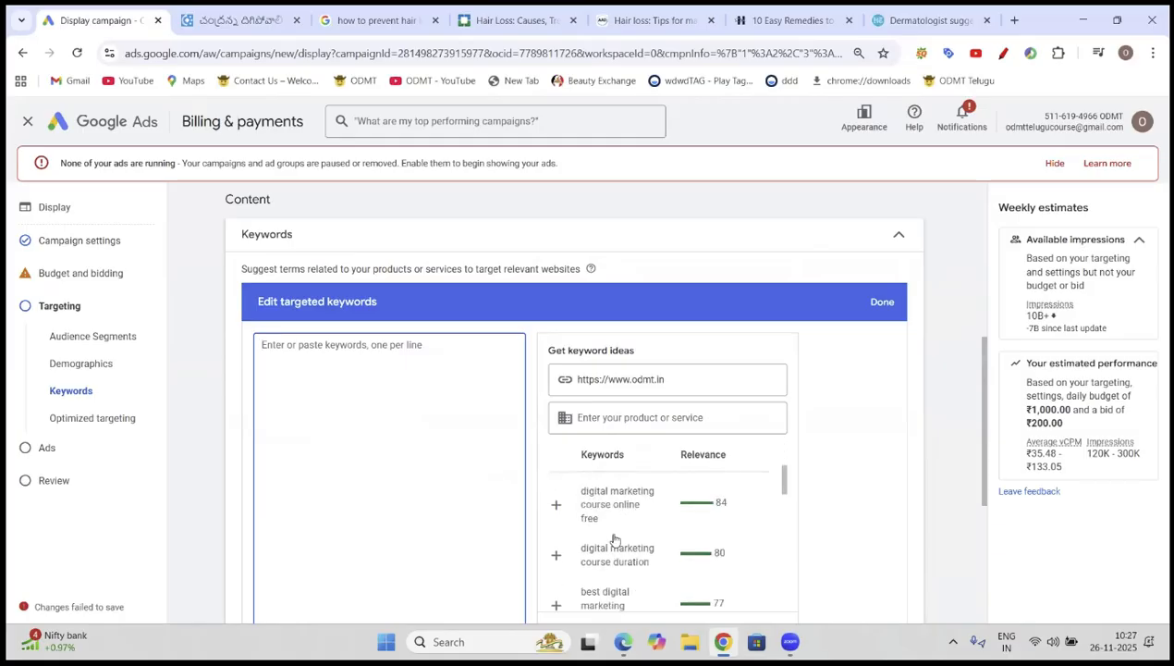
scroll(617, 538, down, 2)
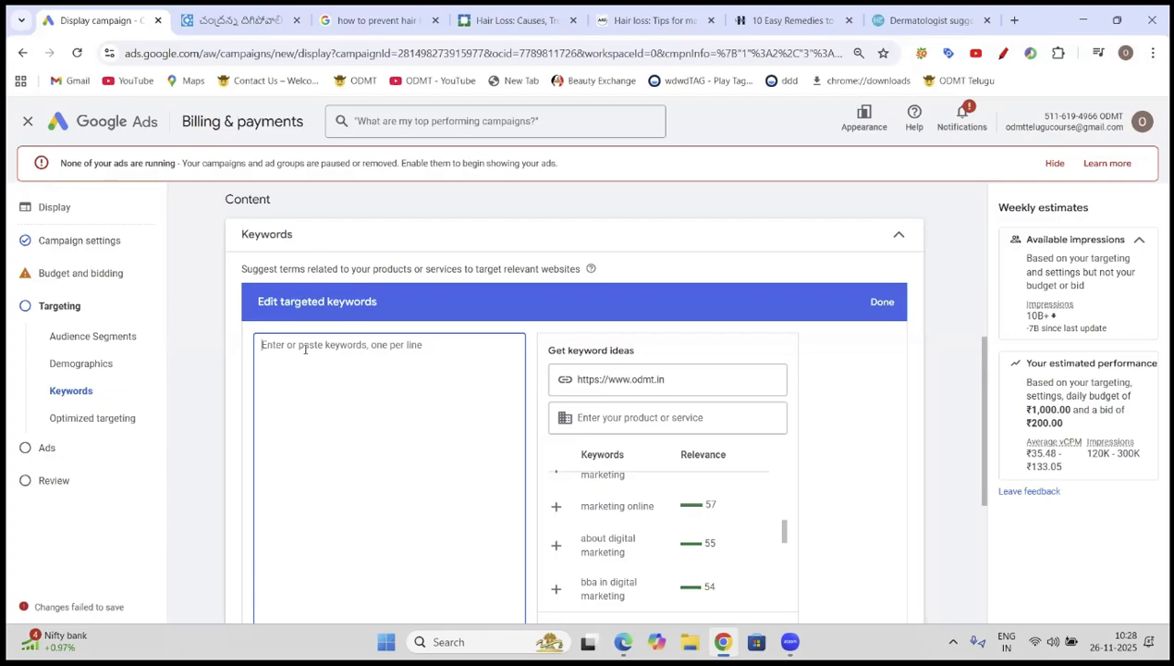
Enter four keywords: fresher Jobs, Work from home jobs, career after BBA, career after MBA
text(fresher Jobs)
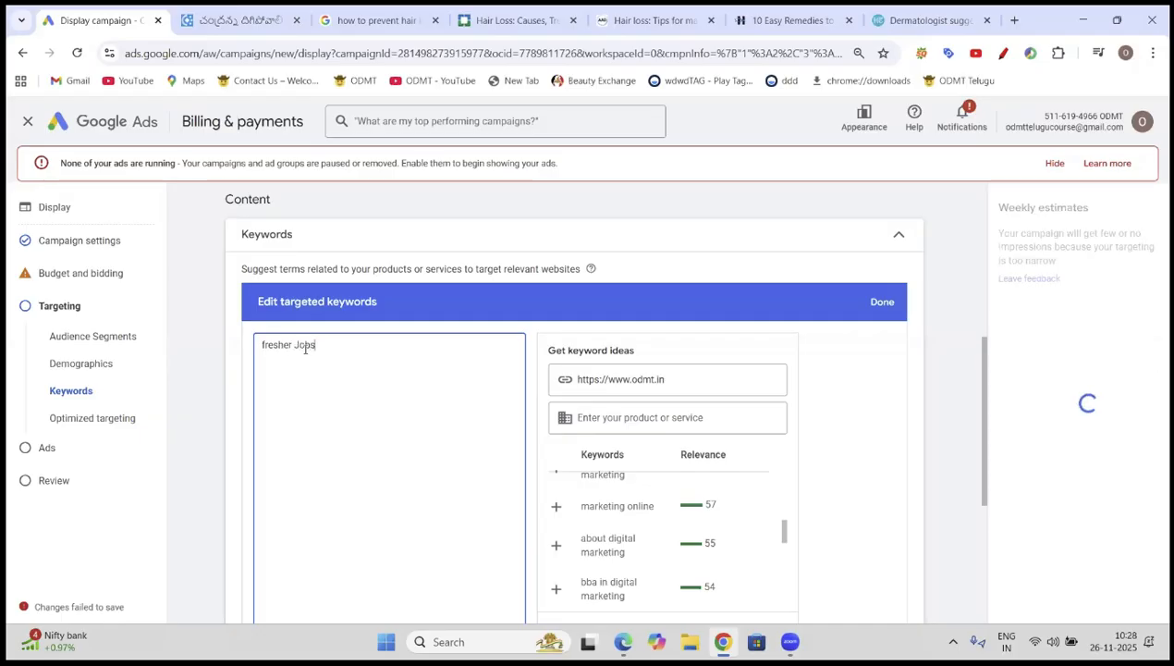
key(Return)
text(Wor)
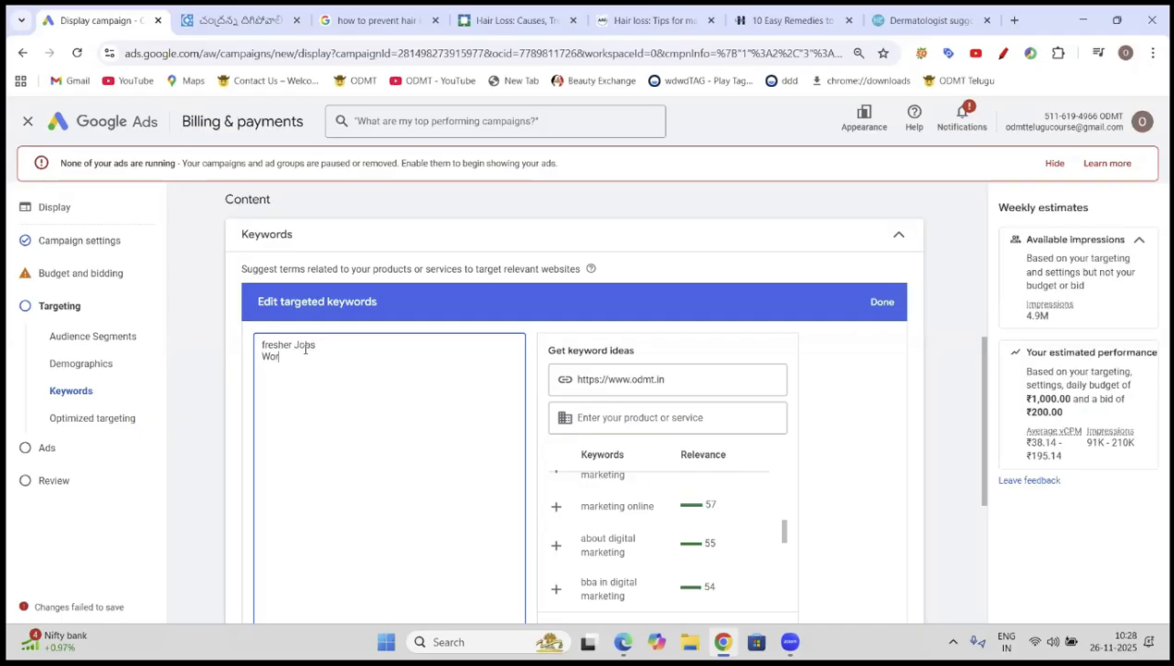
text(k from home jobs)
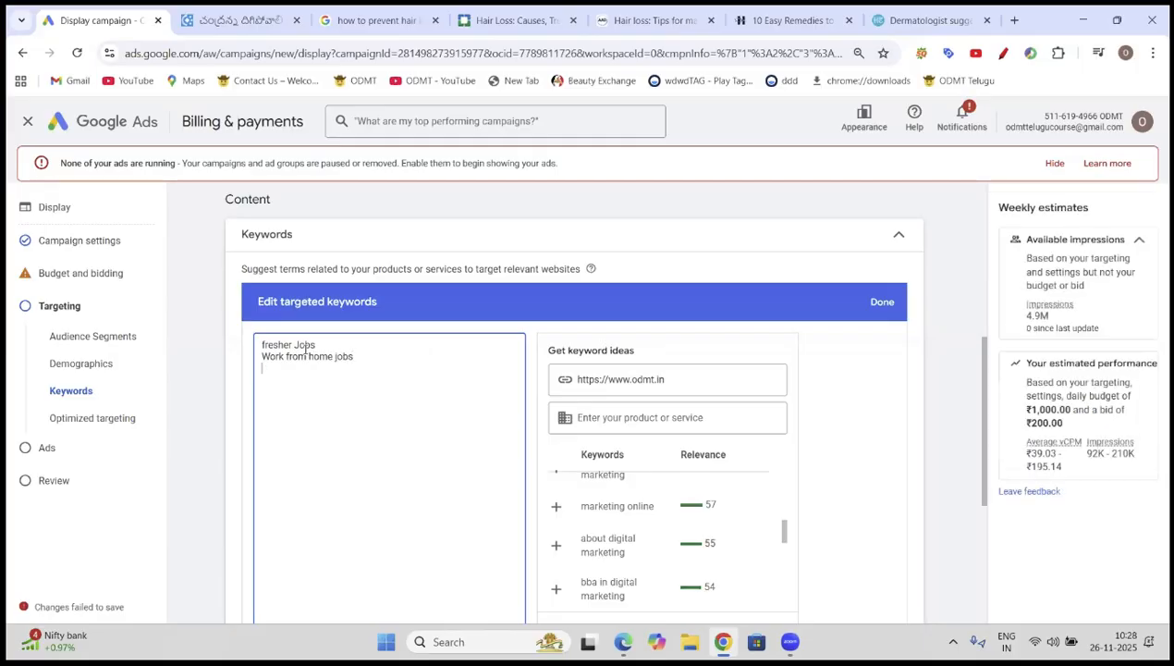
key(Return)
text(career)
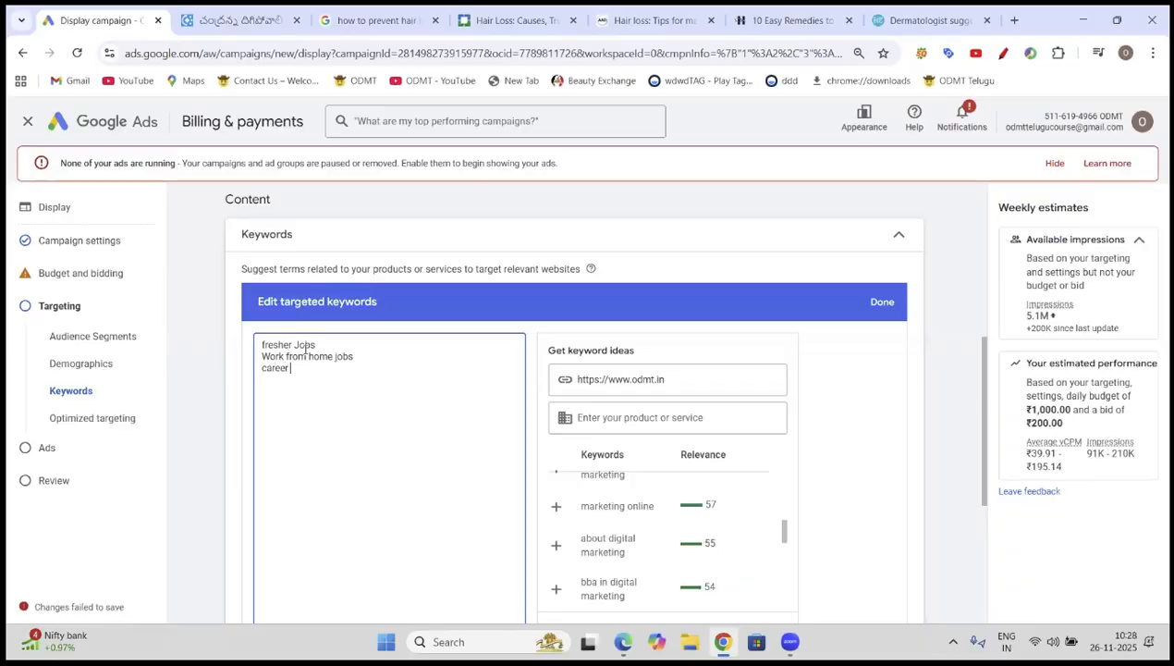
text( after BBA)
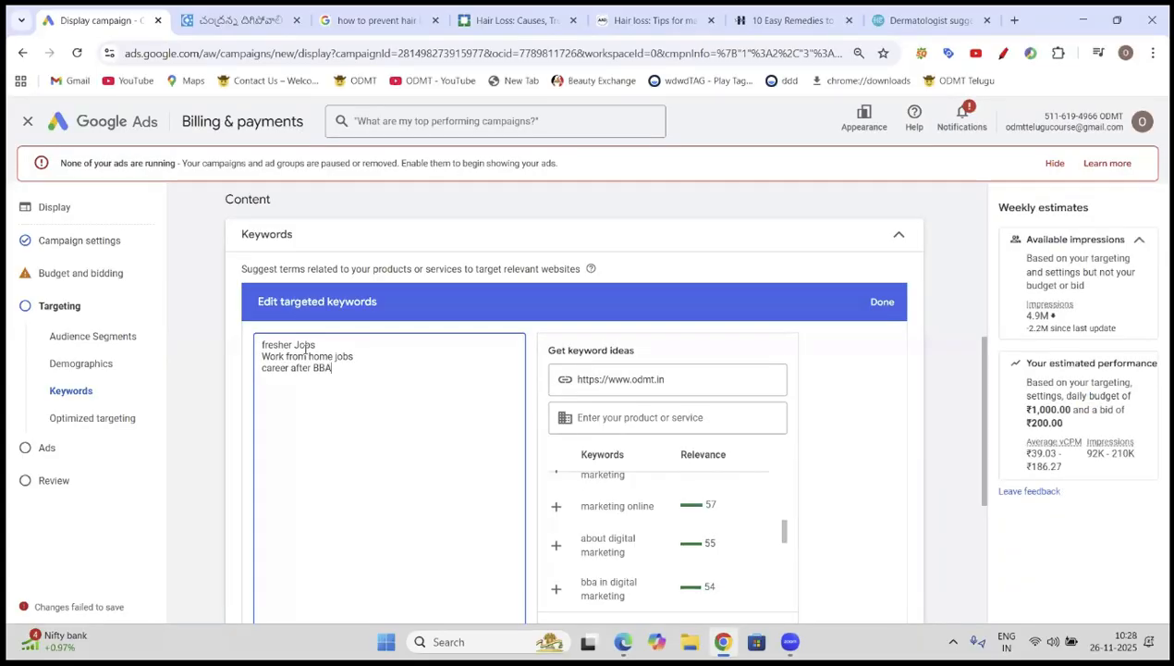
key(Return)
text(career after MBA)
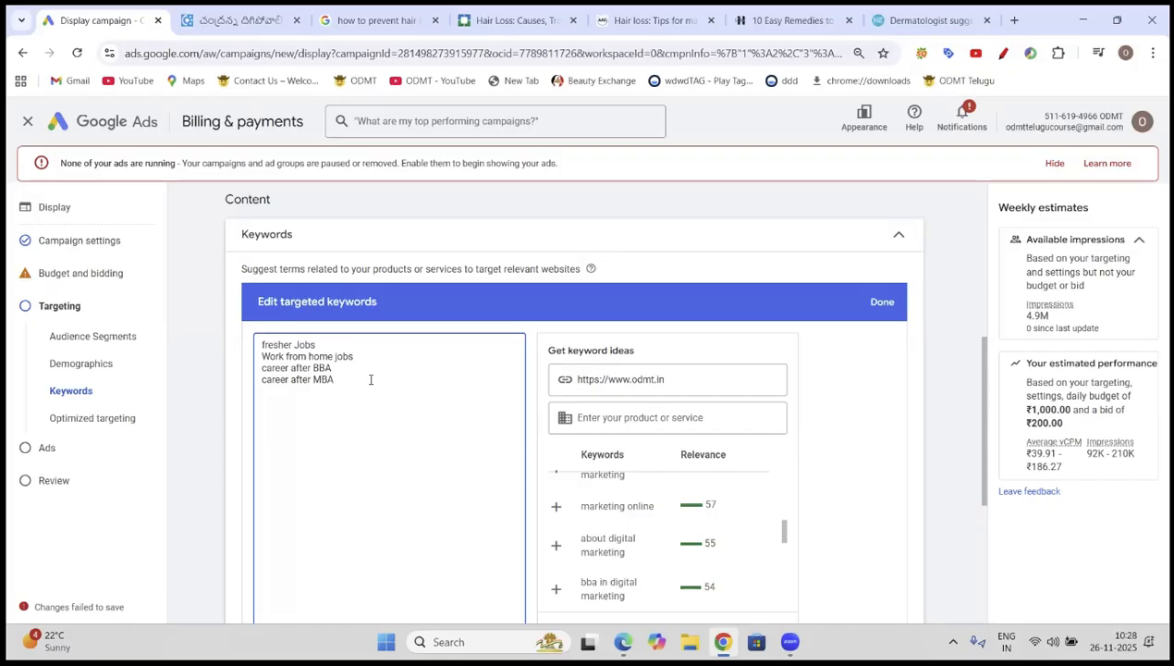
Clear all four trial keywords, leaving the targeted keywords list empty
key(ctrl+a)
key(ctrl+c)
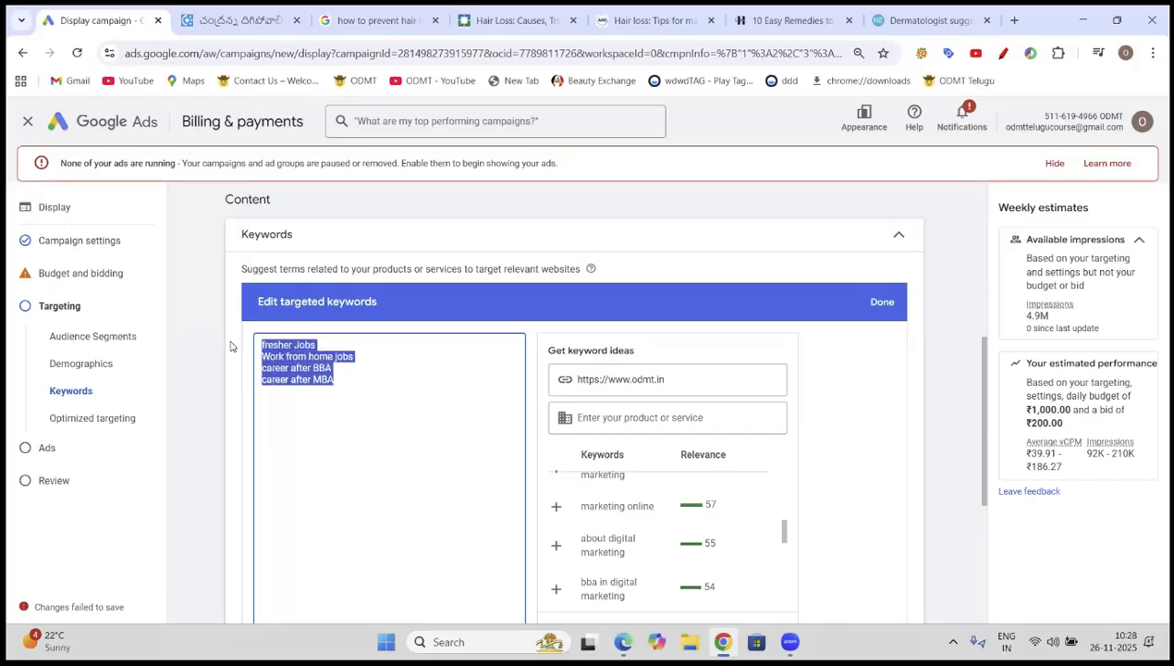
key(BackSpace)
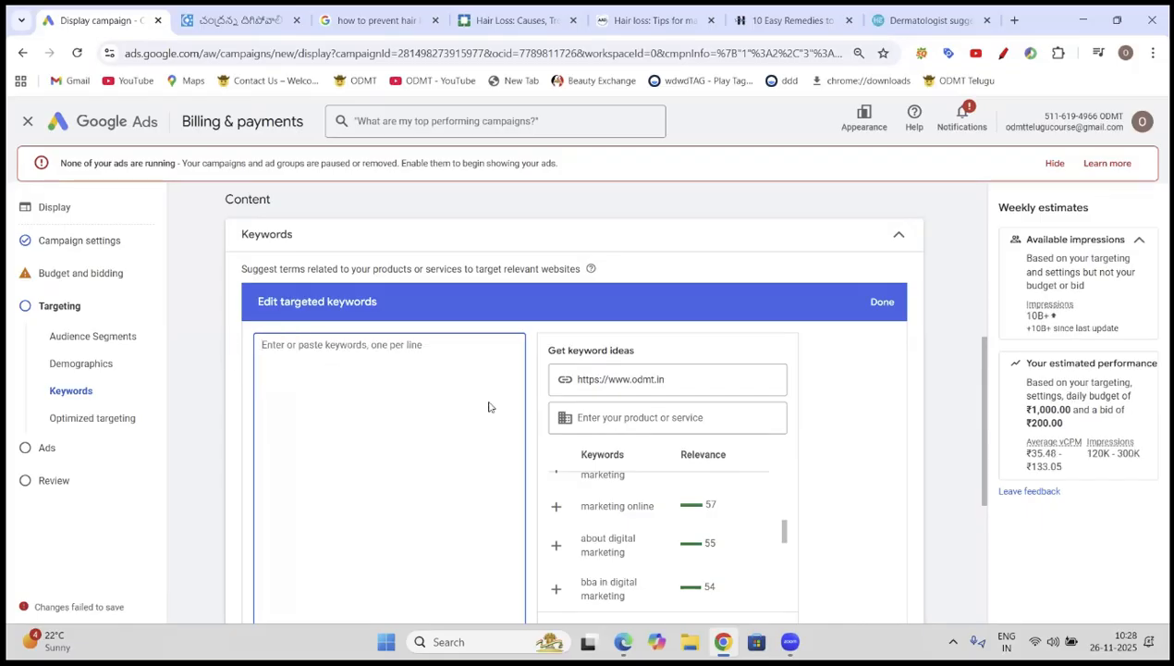
key(ctrl+v)
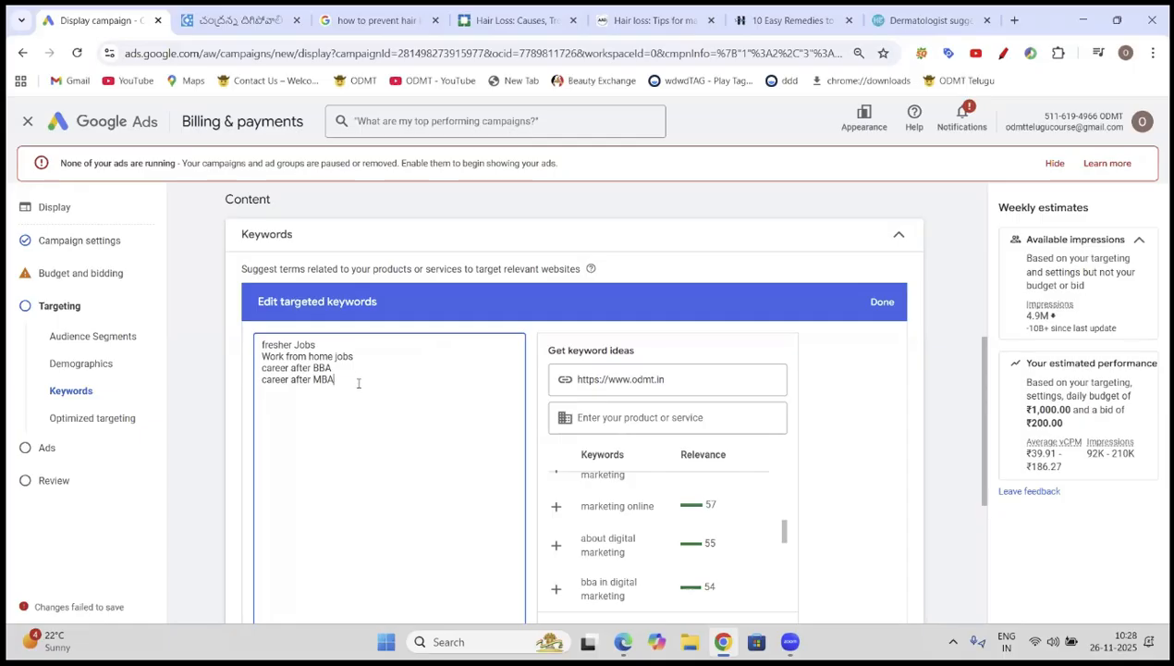
key(ctrl+a)
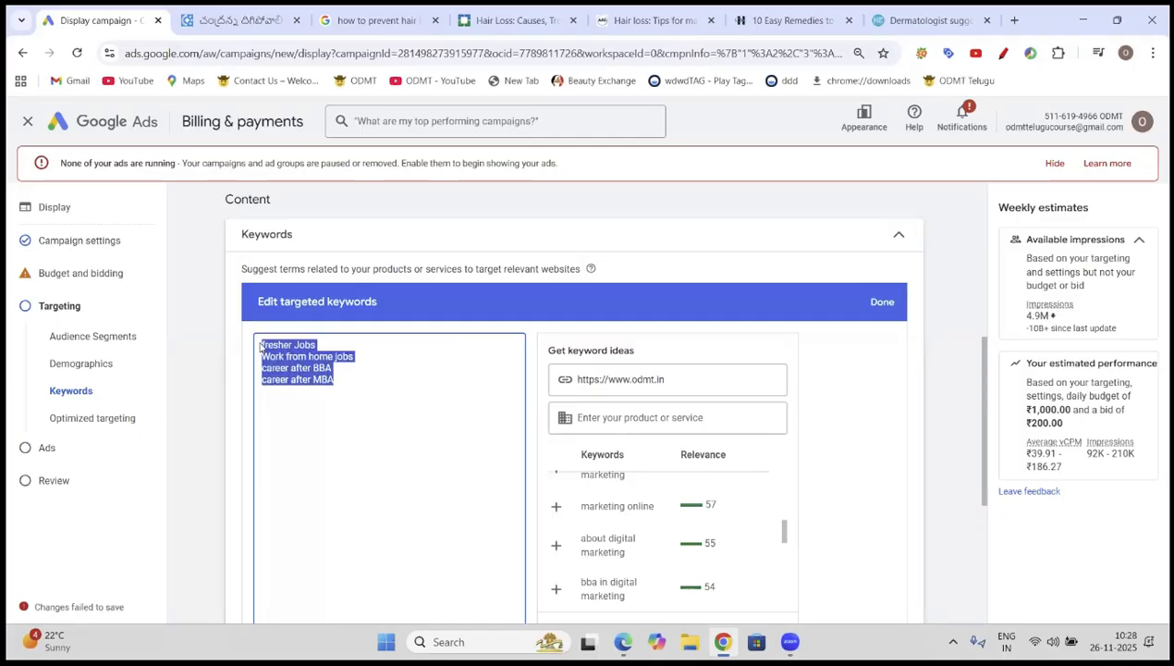
key(BackSpace)
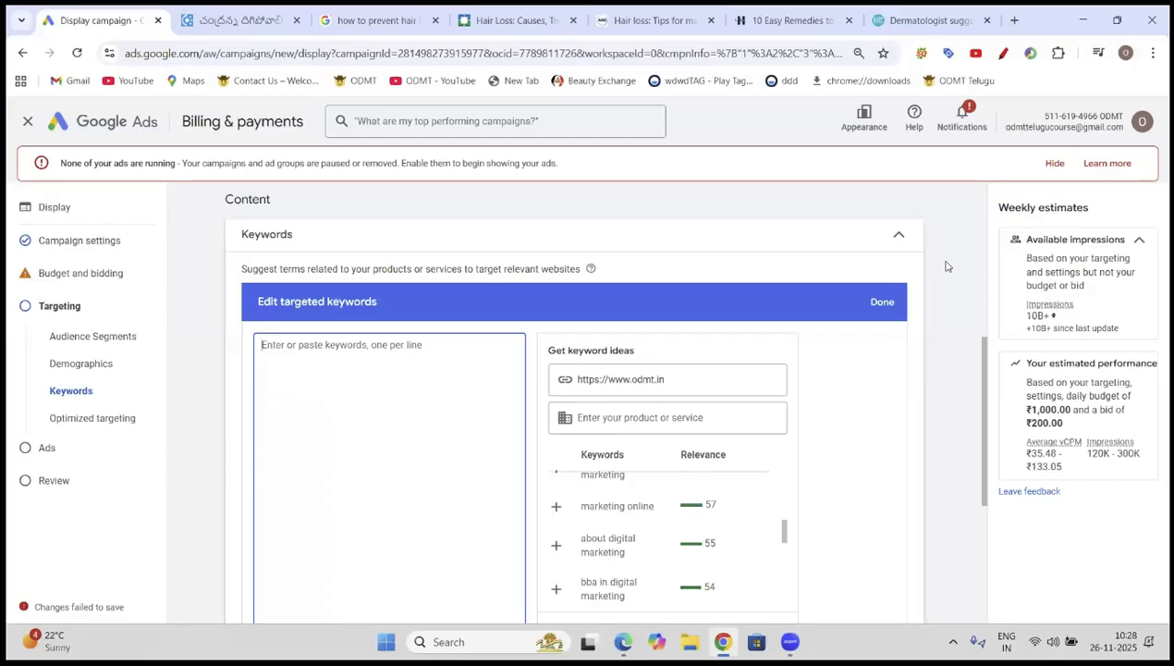
Save the keywords at zero and reveal the Topics and Placements targeting options
click(881, 302)
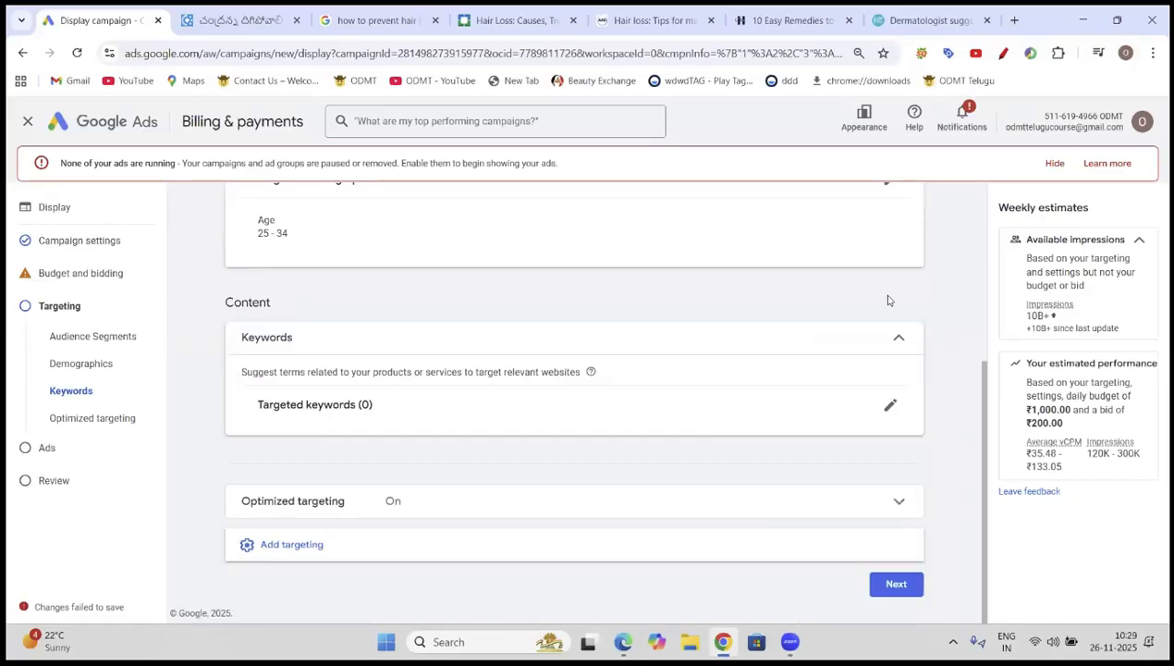
click(307, 543)
scroll(530, 444, down, 1)
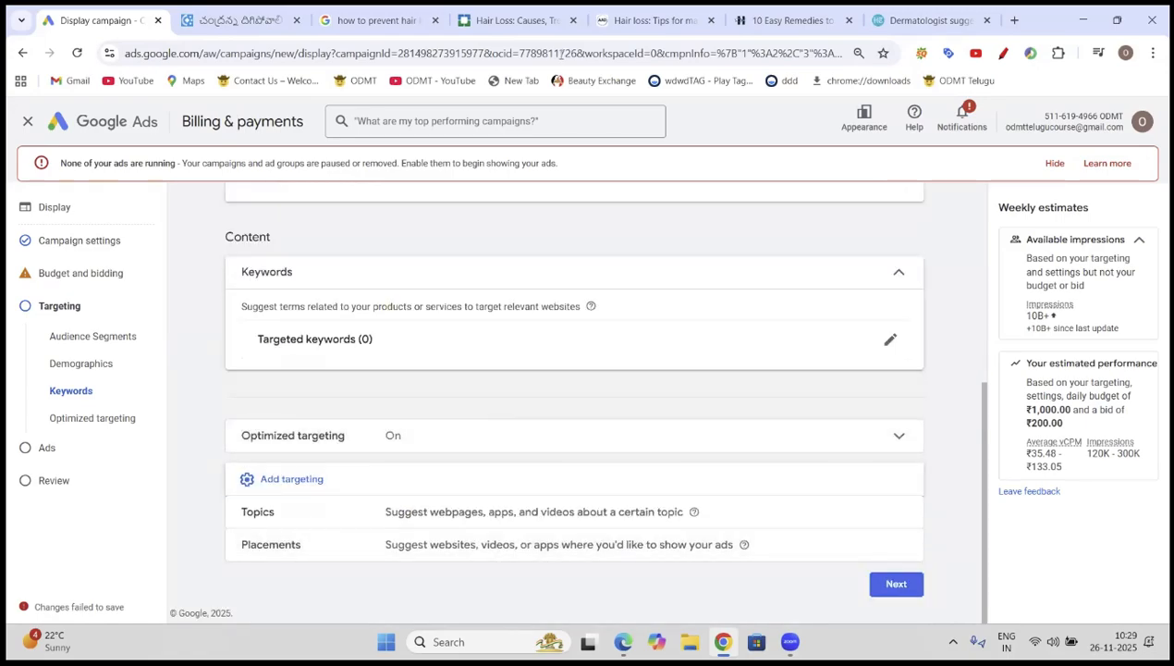
Glance at the Sakshi news article, then return and read the Placements help tooltip
click(261, 13)
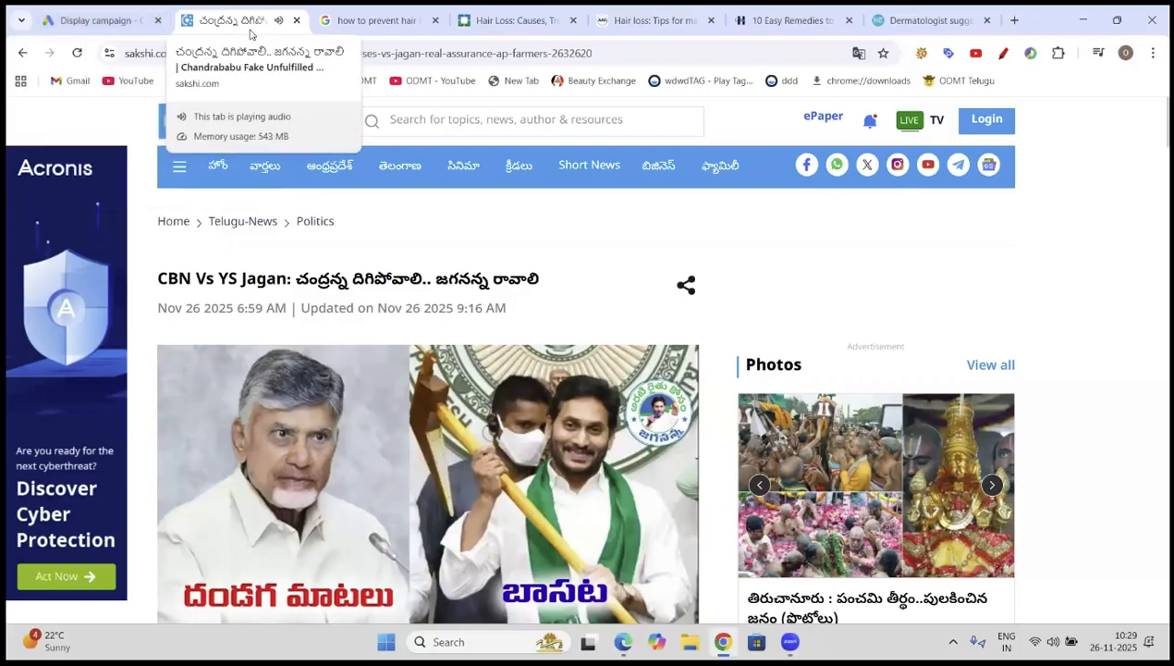
click(106, 21)
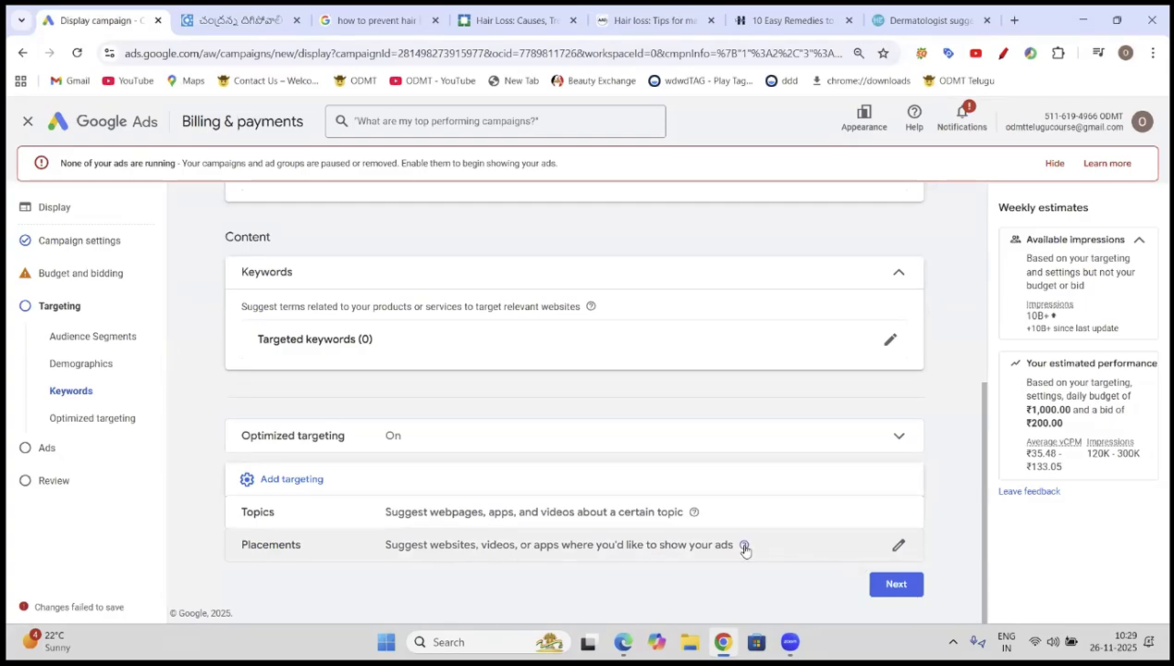
mouse_move(745, 548)
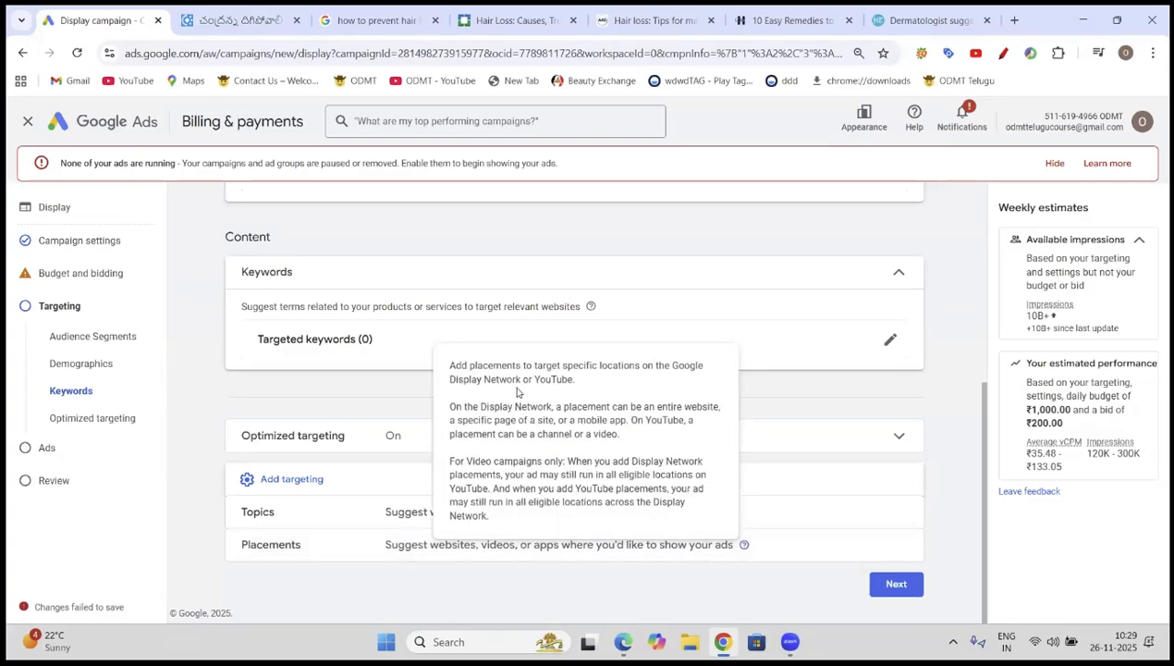
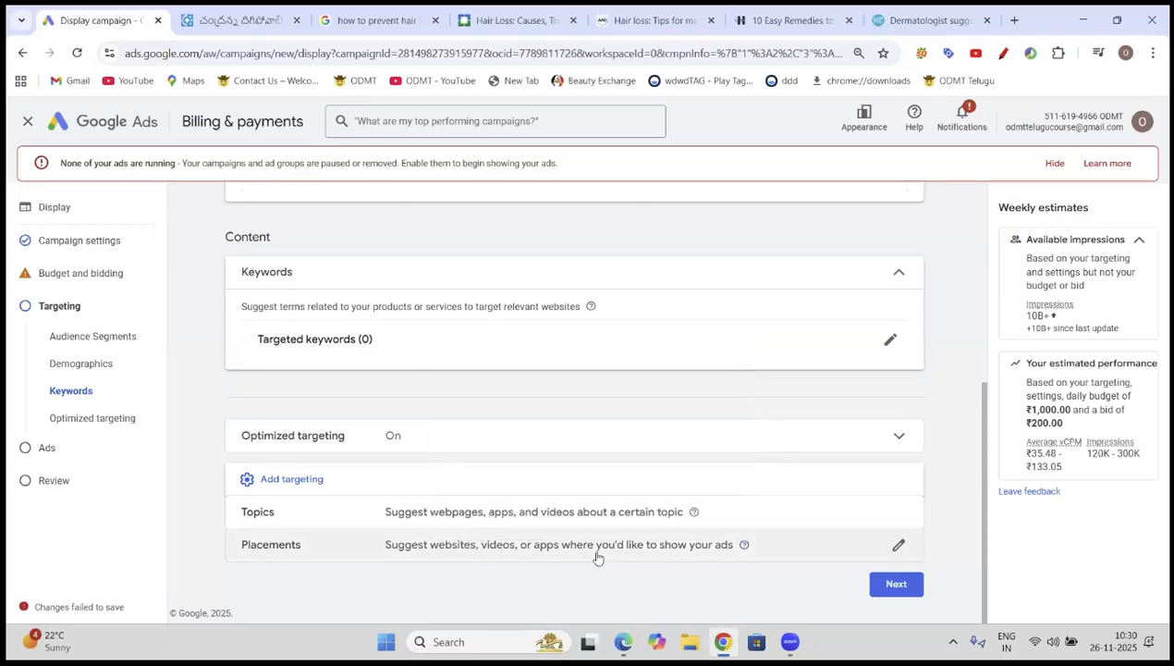
Open the targeted placements editor and browse the Websites placement suggestions
click(596, 547)
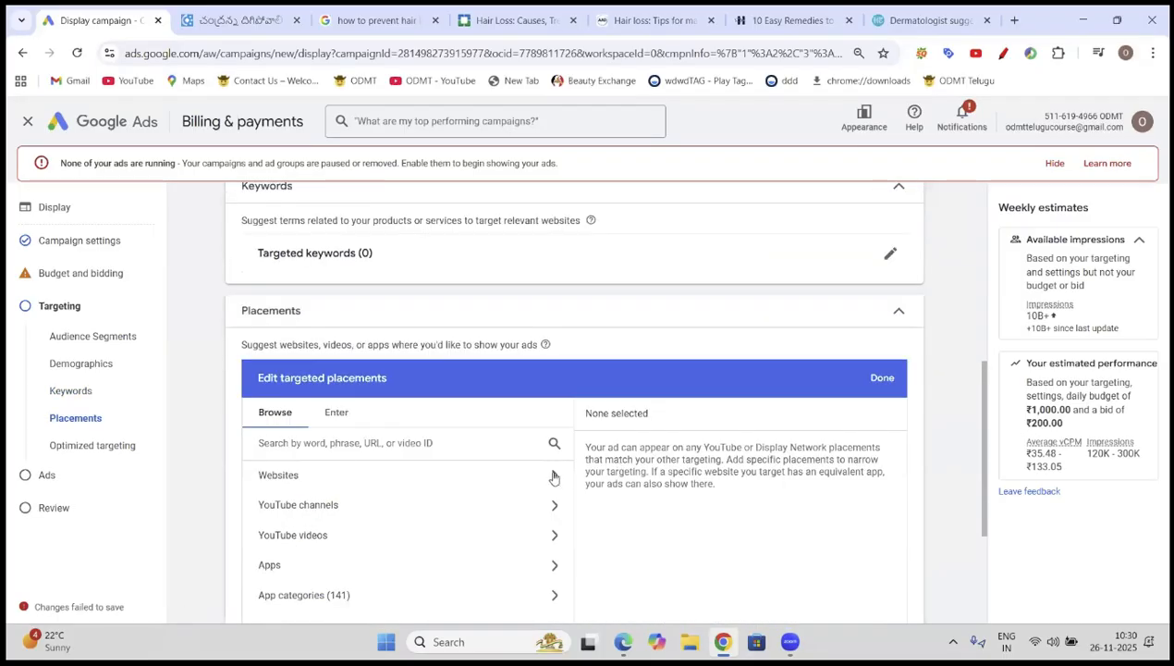
scroll(553, 476, down, 1)
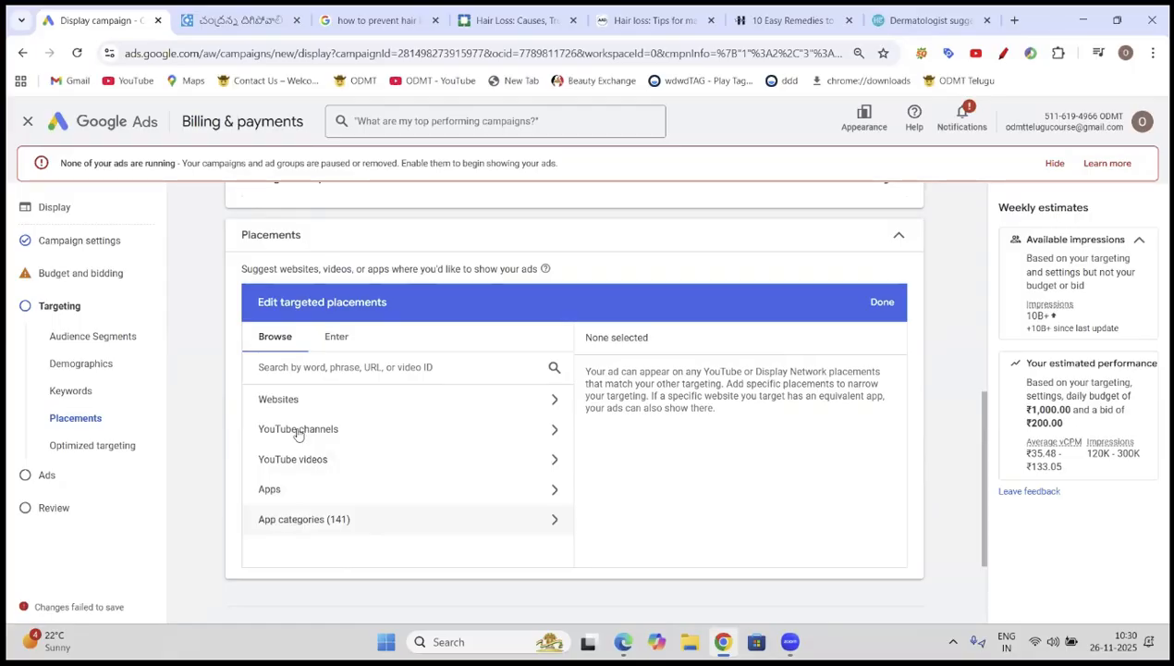
click(400, 400)
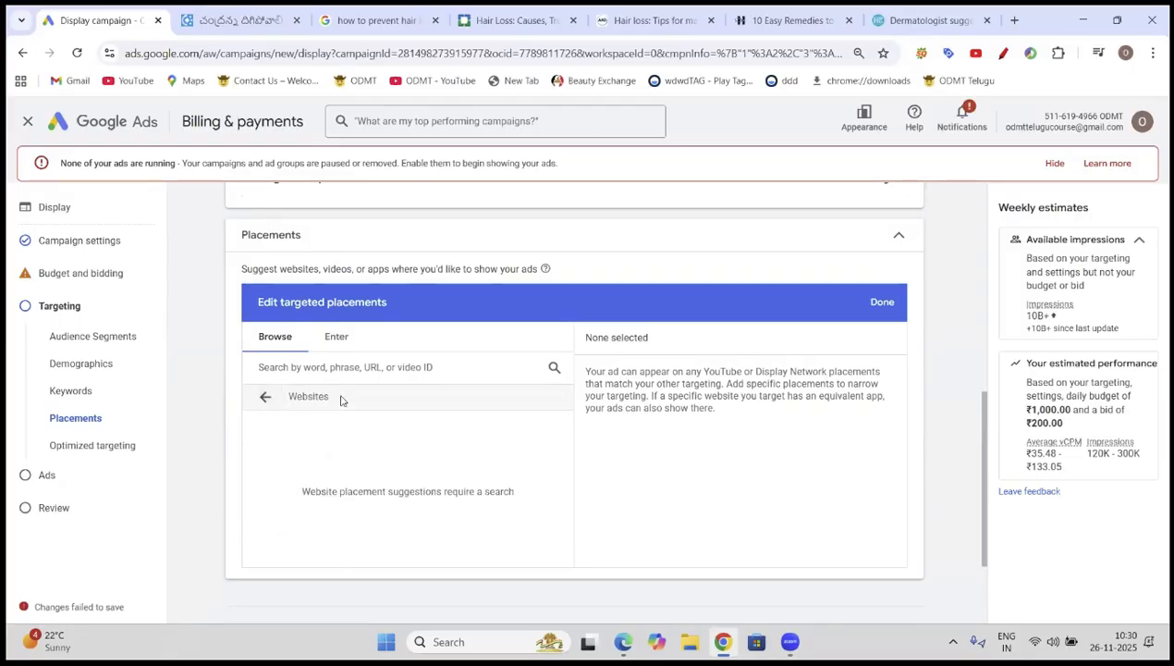
Search placements for 'digital markting', then replace it with 'car' and list website suggestions
click(296, 367)
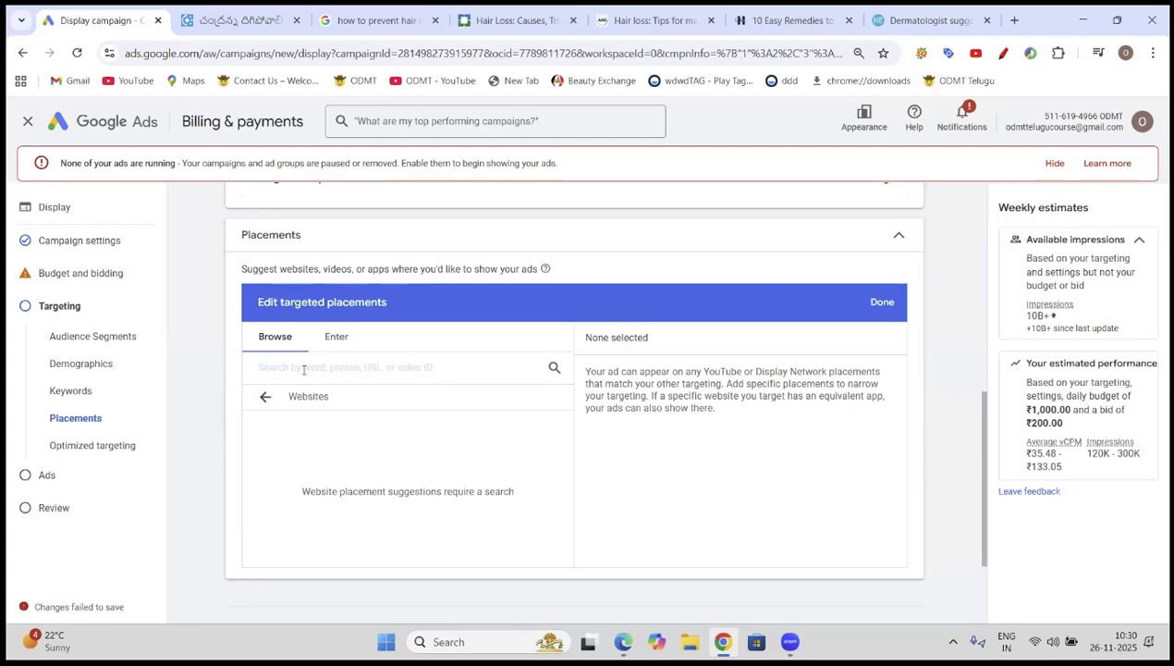
text(digital markting)
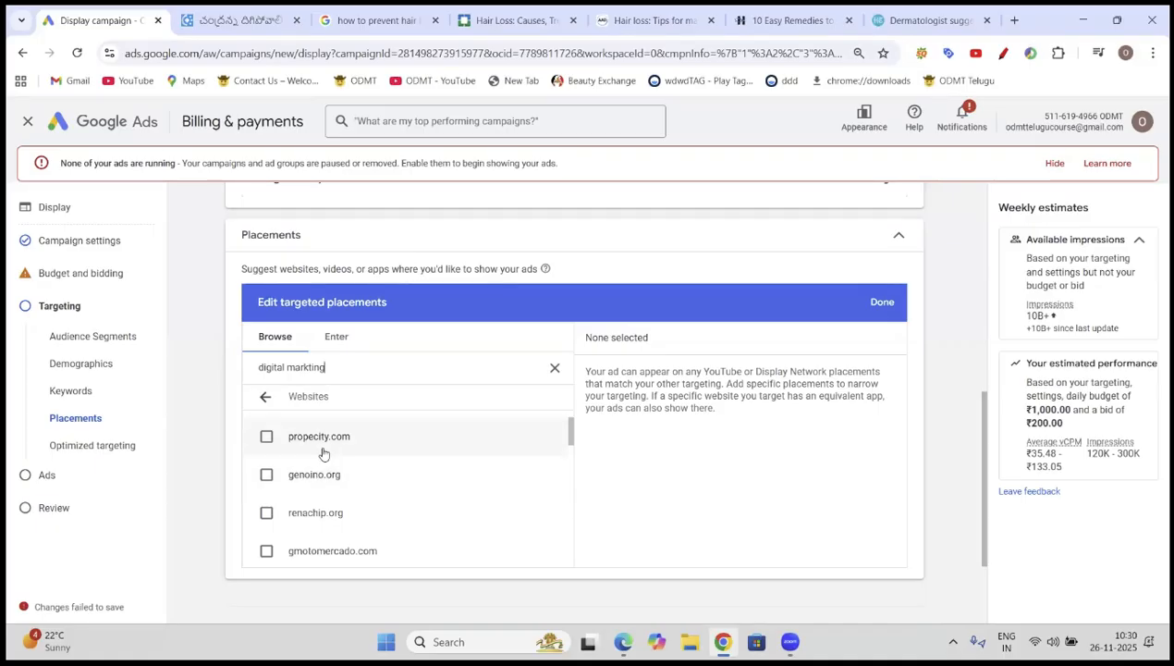
scroll(333, 516, down, 1)
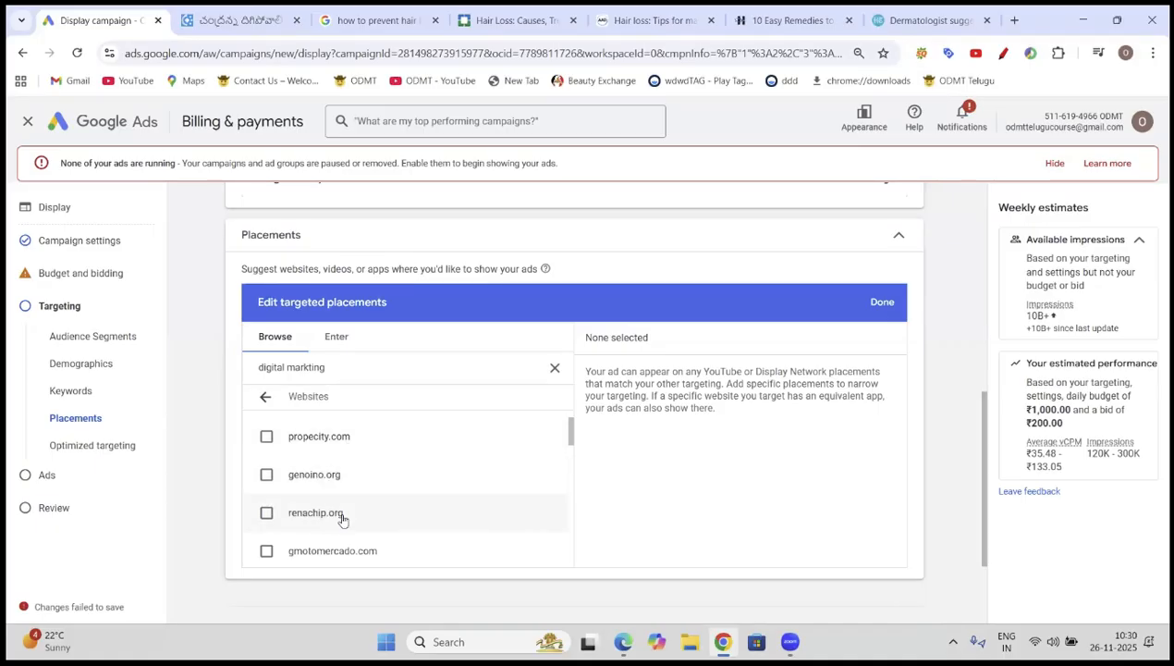
scroll(345, 514, down, 3)
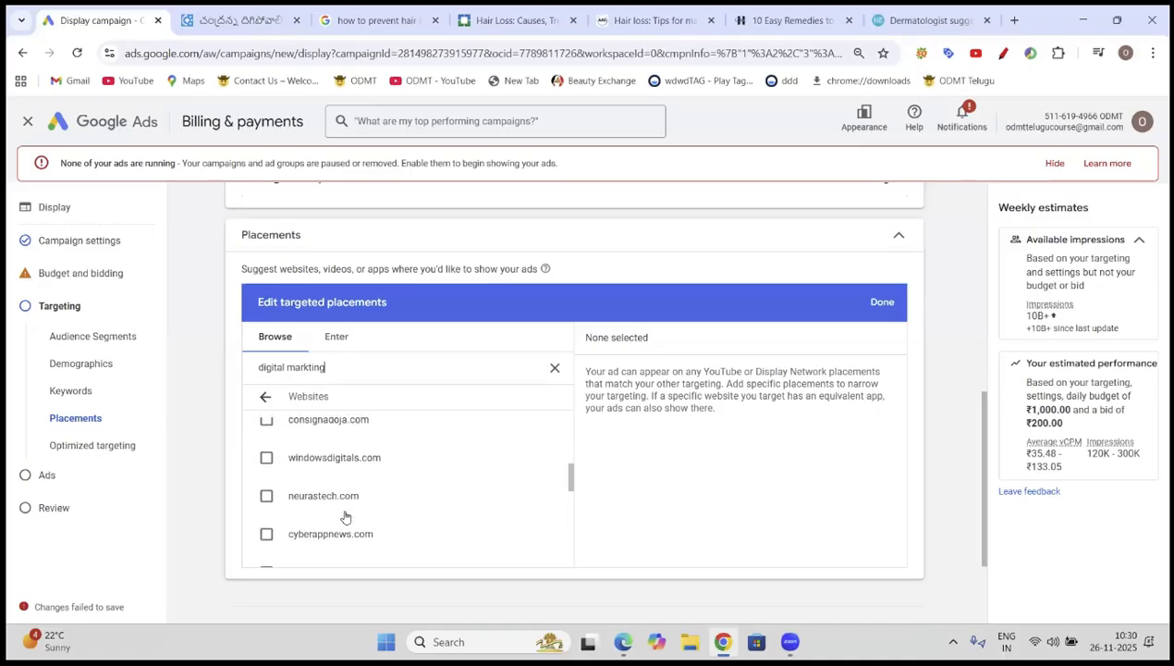
click(555, 367)
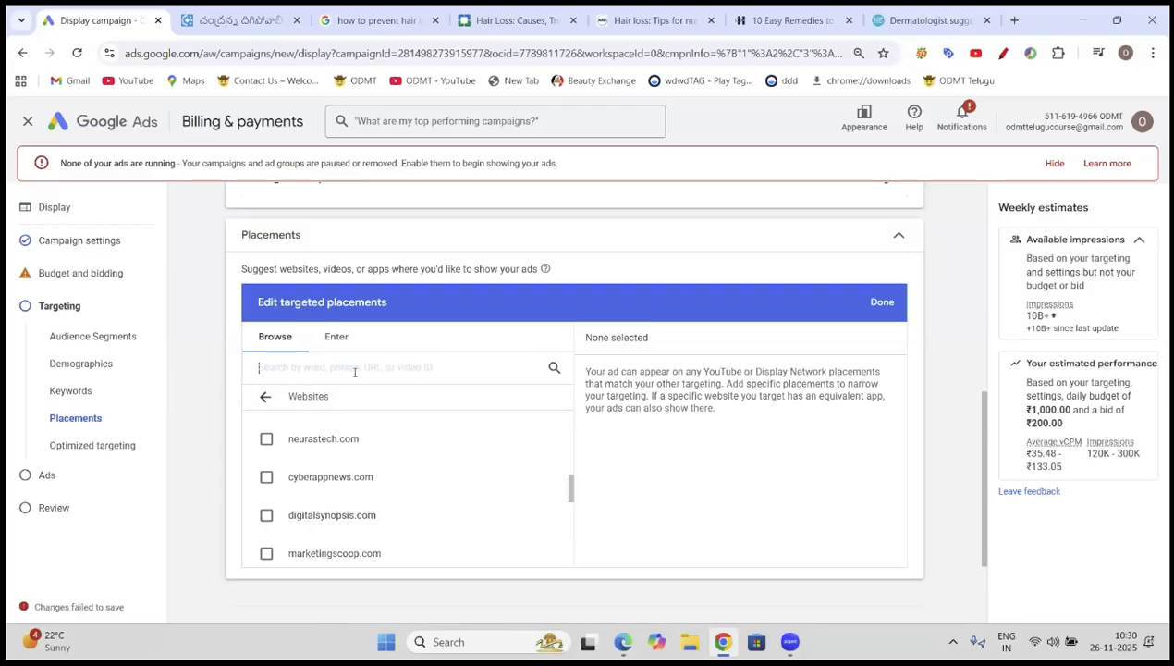
text(car)
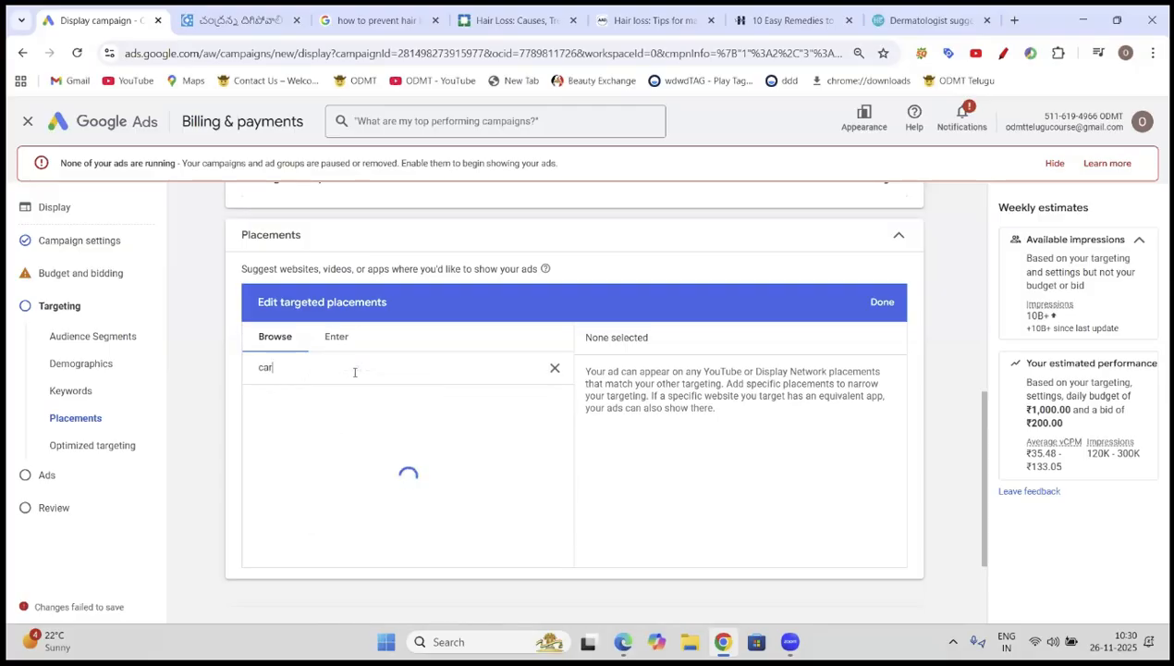
click(357, 407)
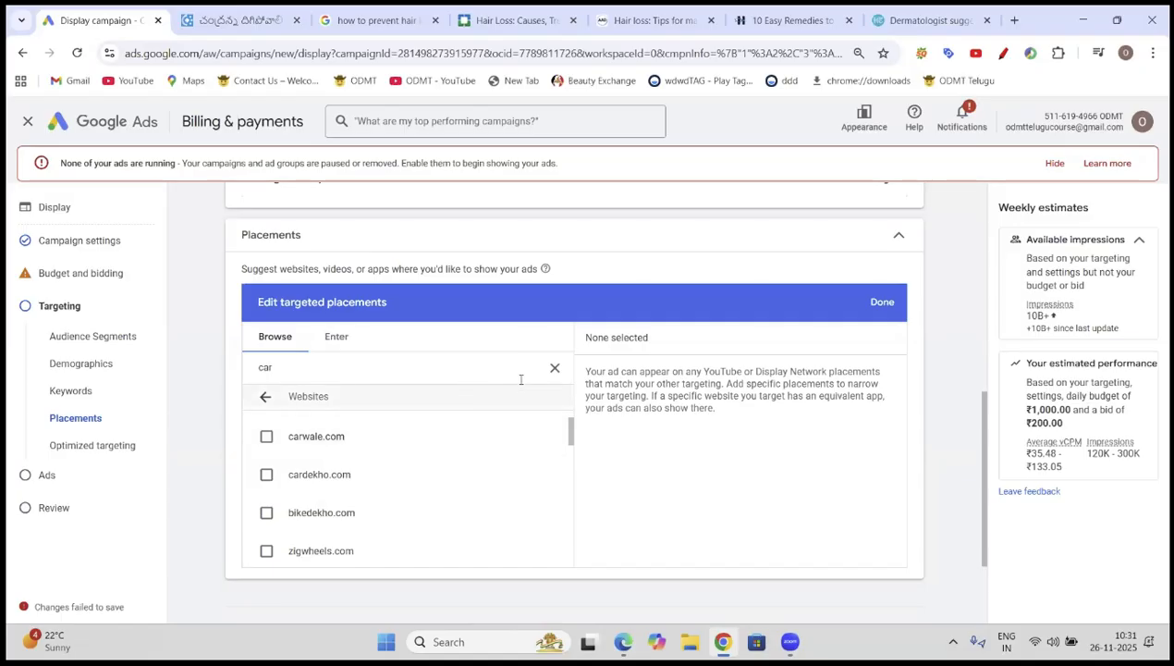
Search placements for 'news' and browse the news website suggestions
click(554, 368)
text(news)
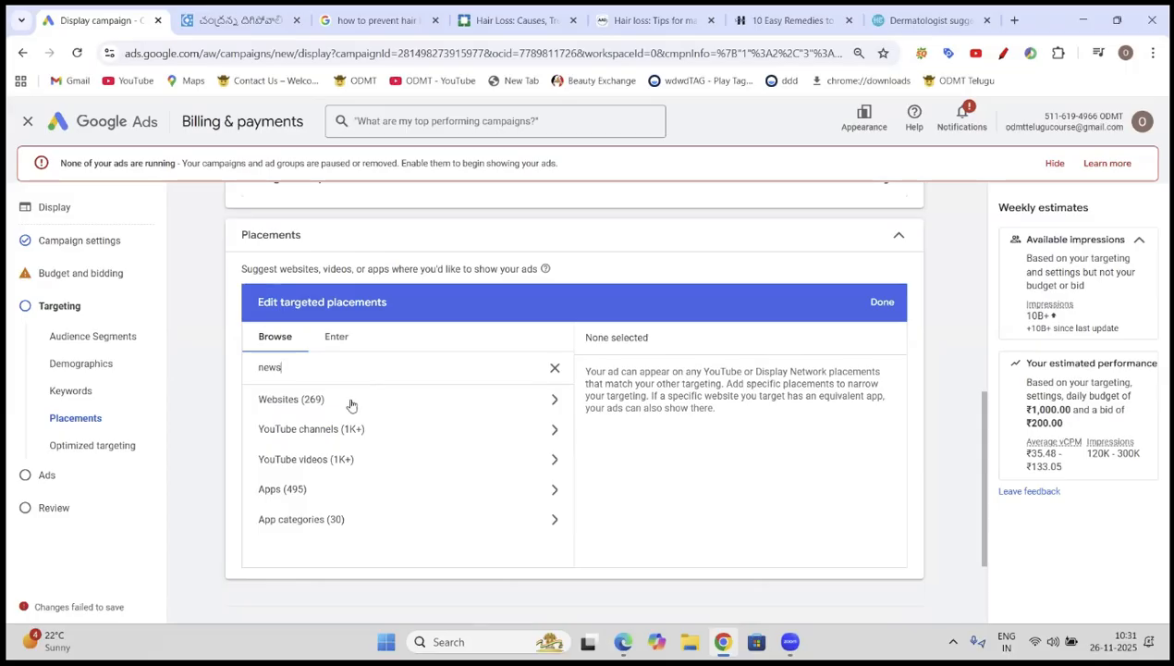
click(343, 403)
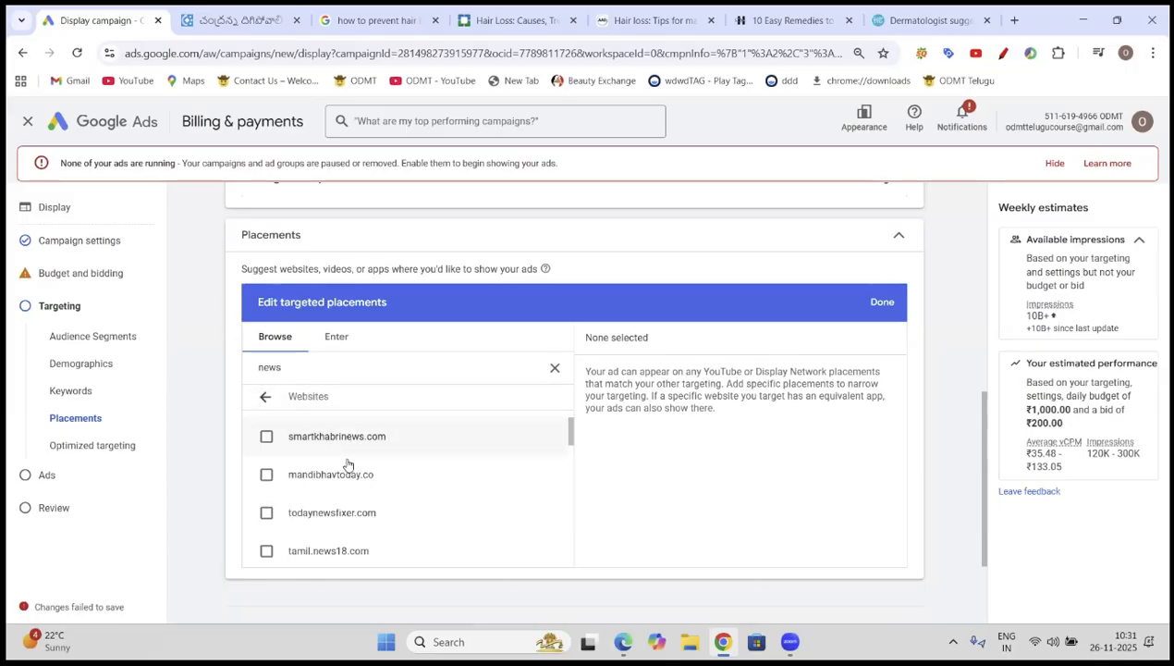
scroll(361, 516, down, 2)
scroll(361, 516, down, 2)
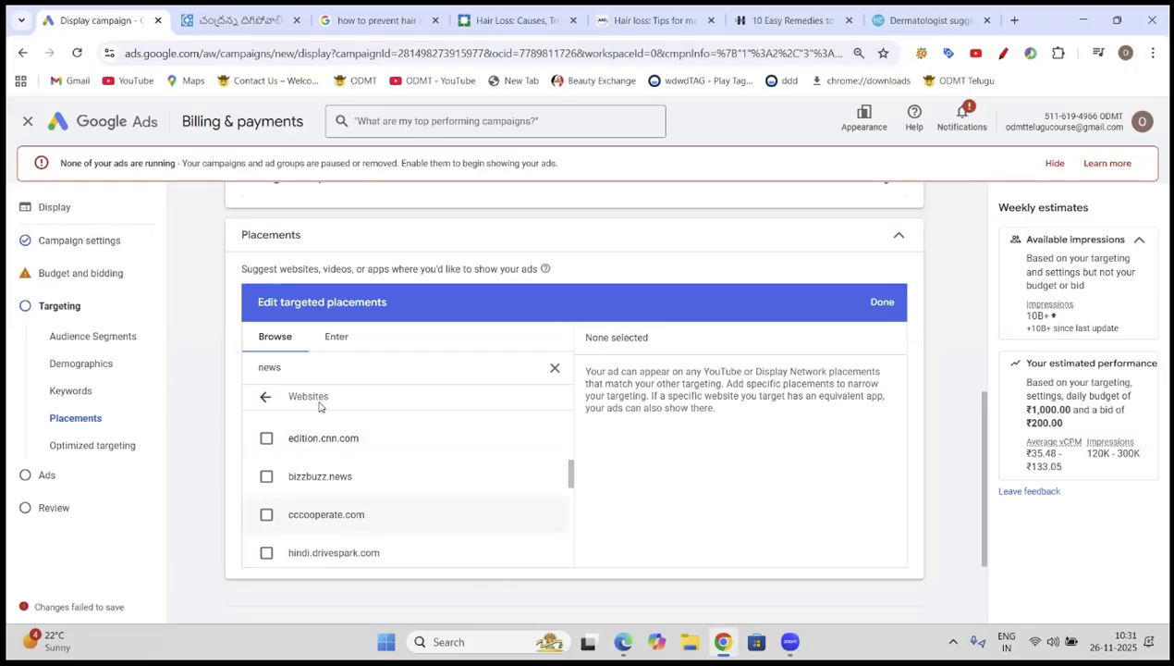
Change the search to 'telugu news', tick then untick epaper.sakshi.com, and return to categories
drag(283, 368, 252, 370)
text(telugu)
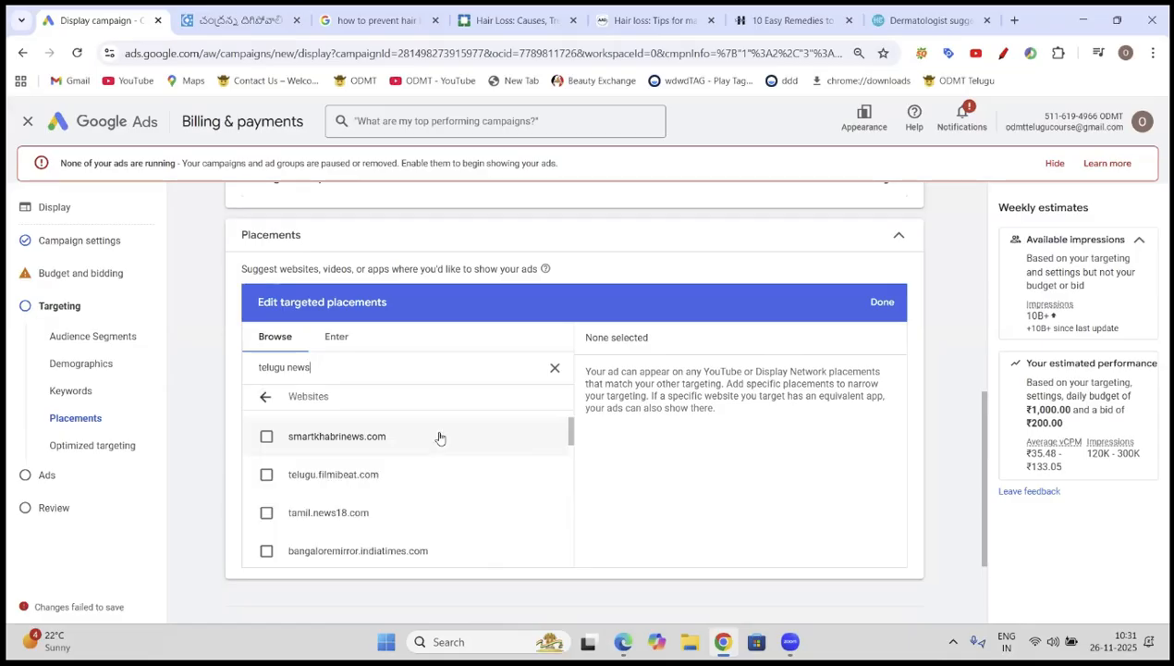
scroll(362, 488, down, 1)
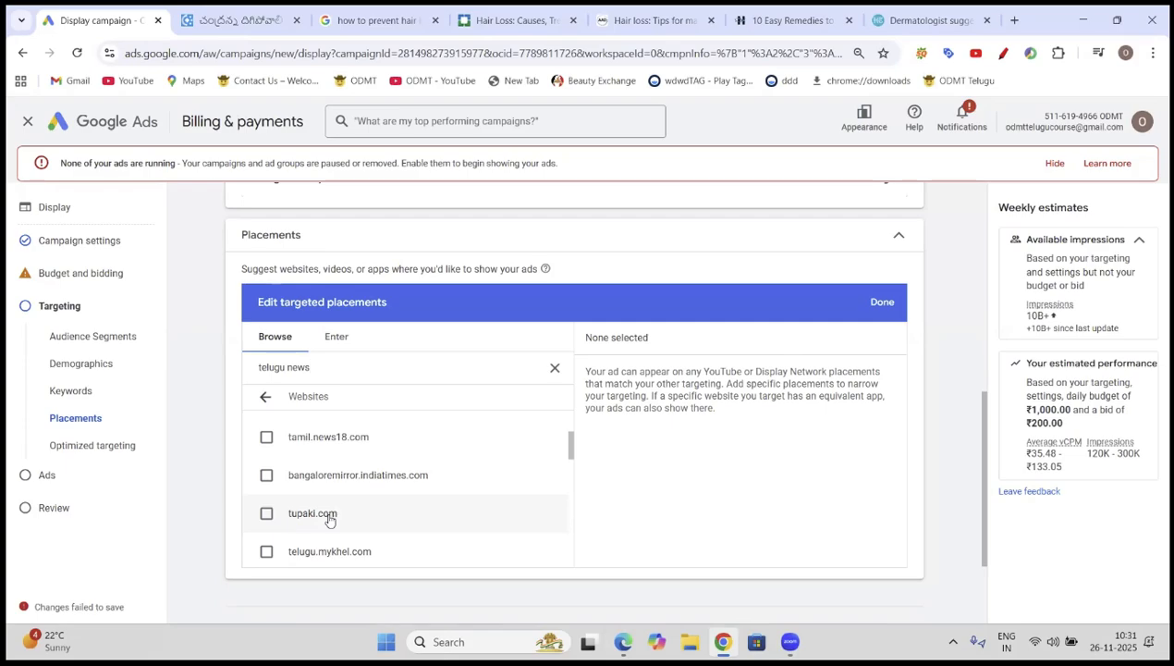
scroll(378, 497, down, 1)
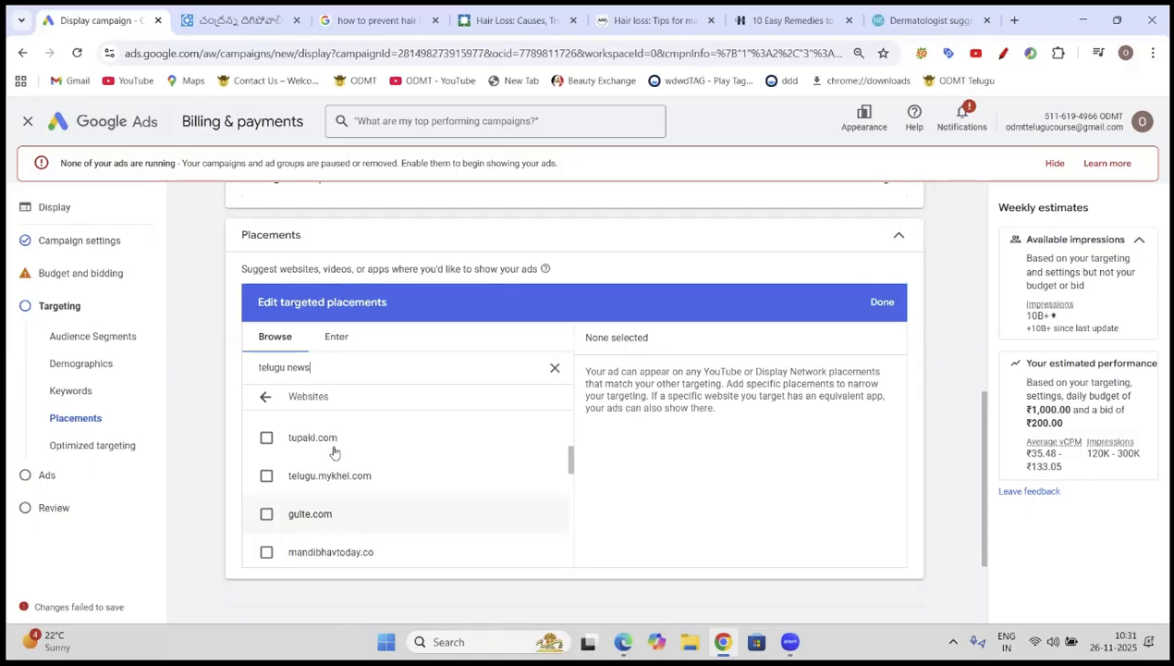
scroll(370, 499, down, 1)
scroll(375, 493, down, 1)
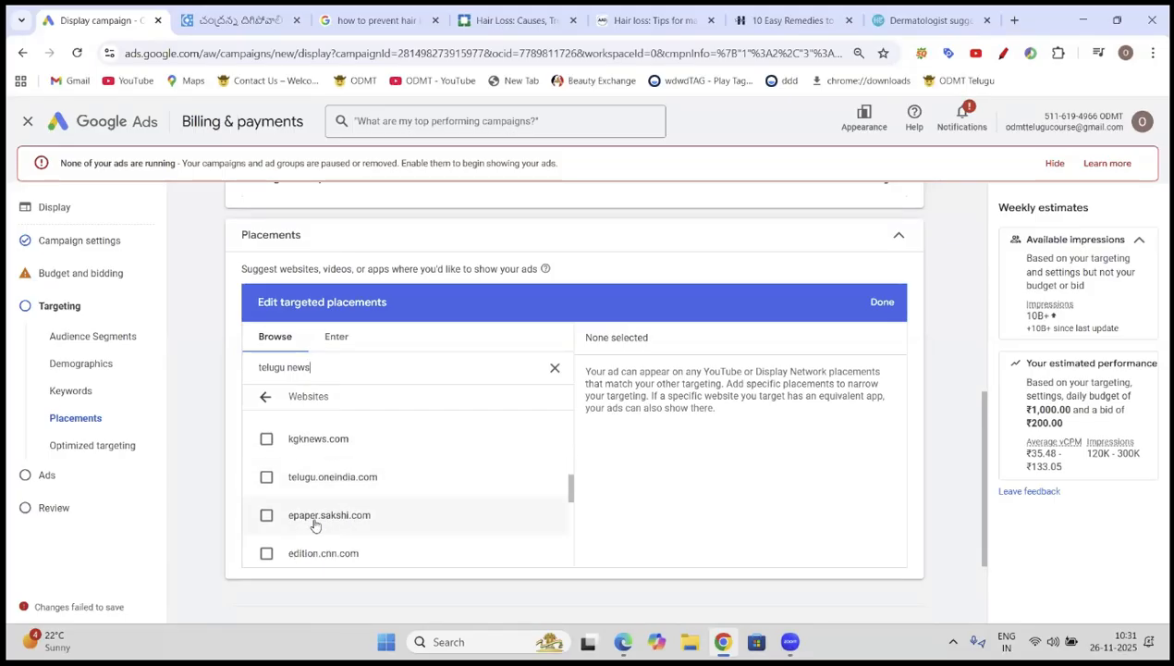
click(266, 516)
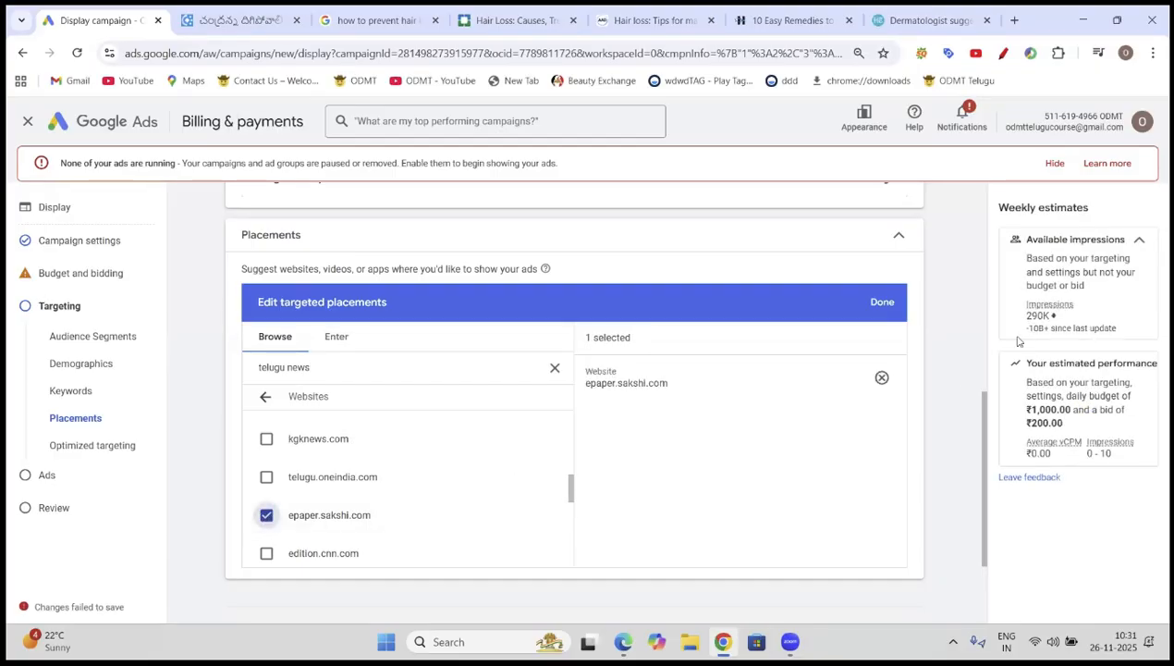
click(266, 516)
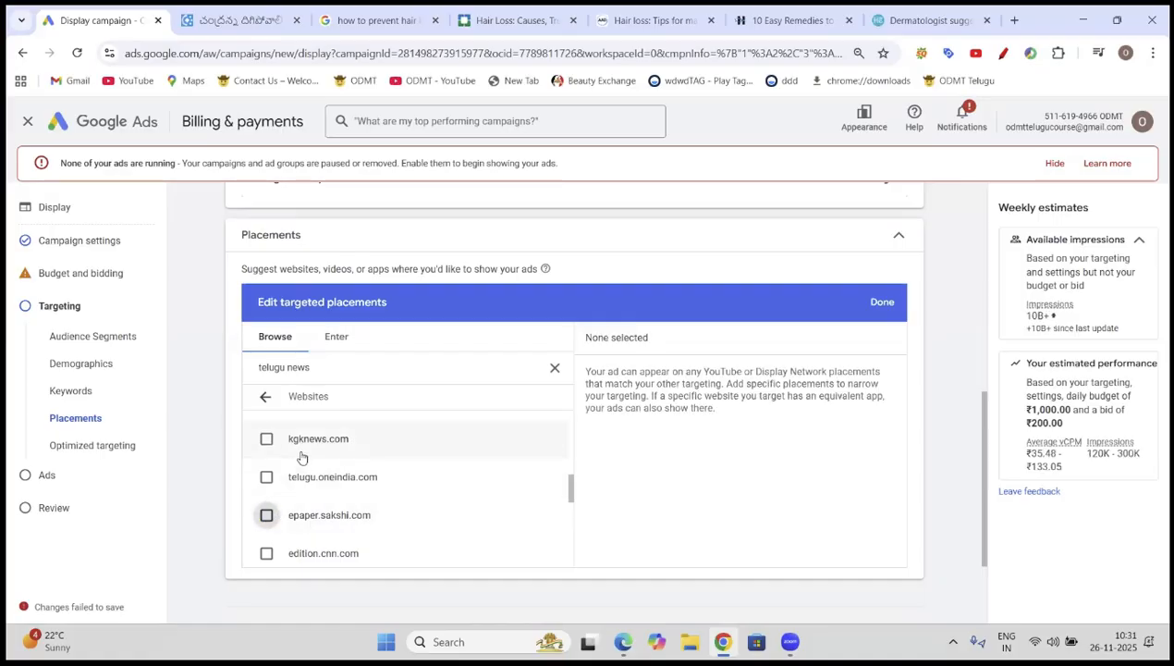
scroll(379, 522, down, 3)
scroll(367, 502, down, 5)
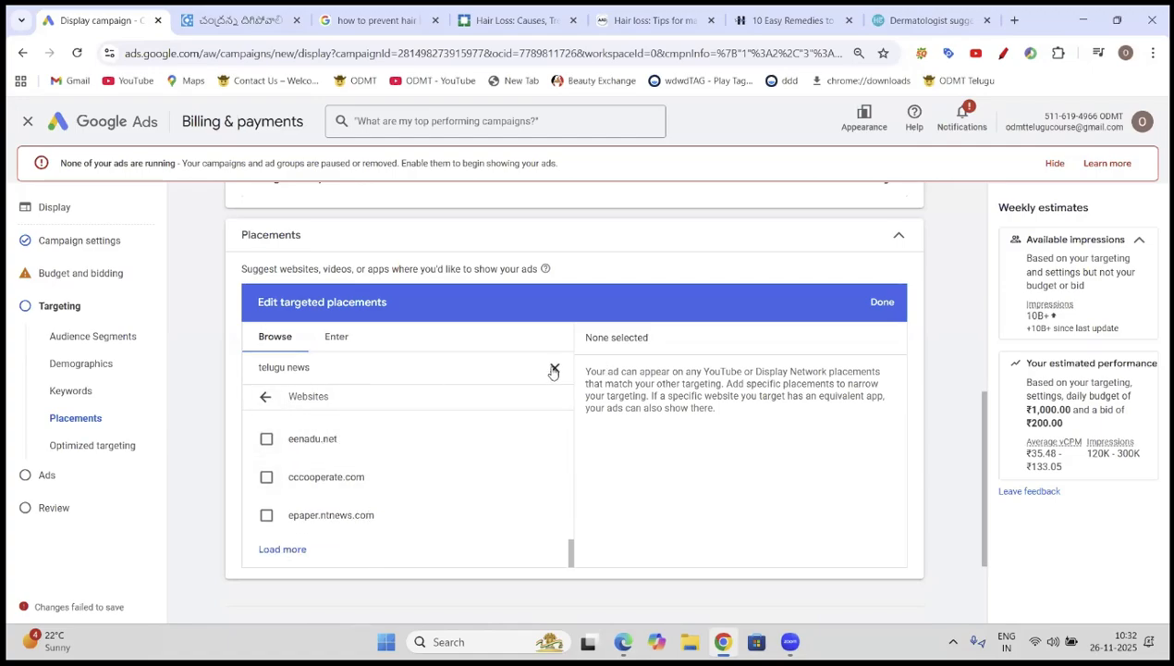
click(265, 397)
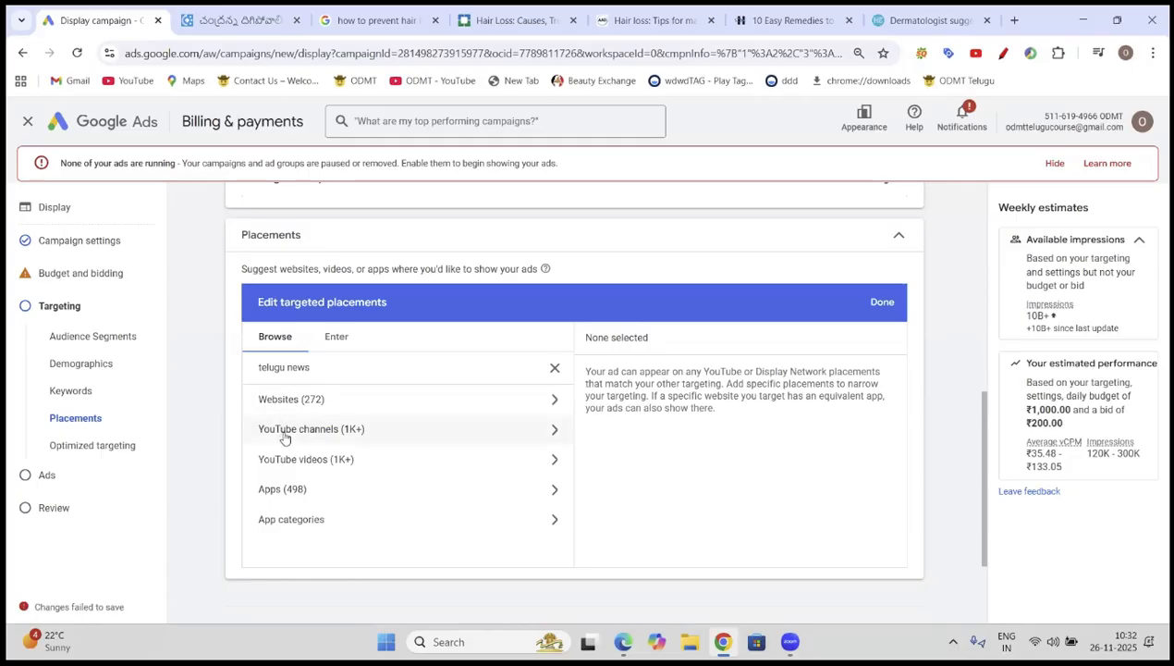
Browse the YouTube channel suggestions for telugu news
click(548, 431)
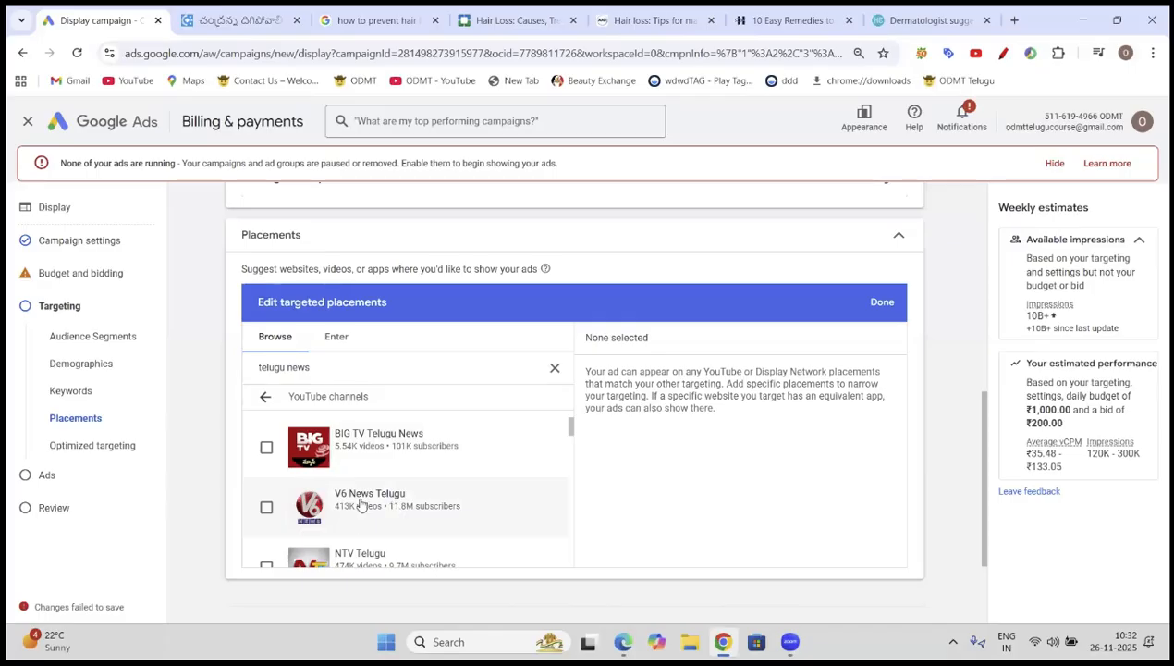
scroll(370, 481, down, 3)
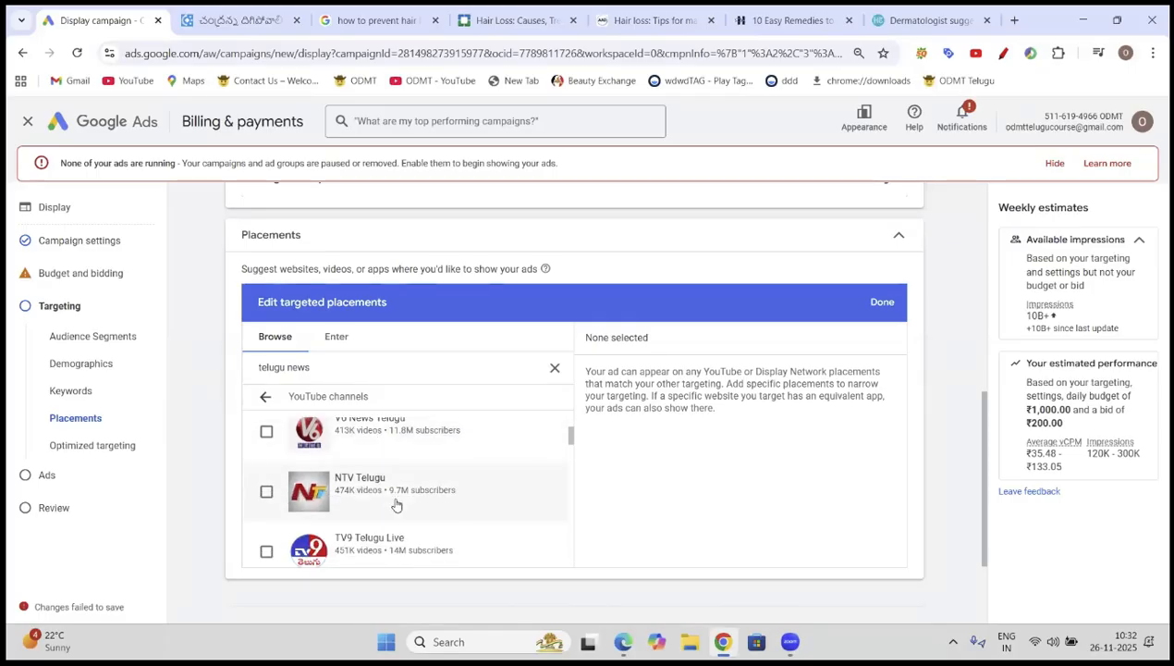
scroll(390, 490, down, 8)
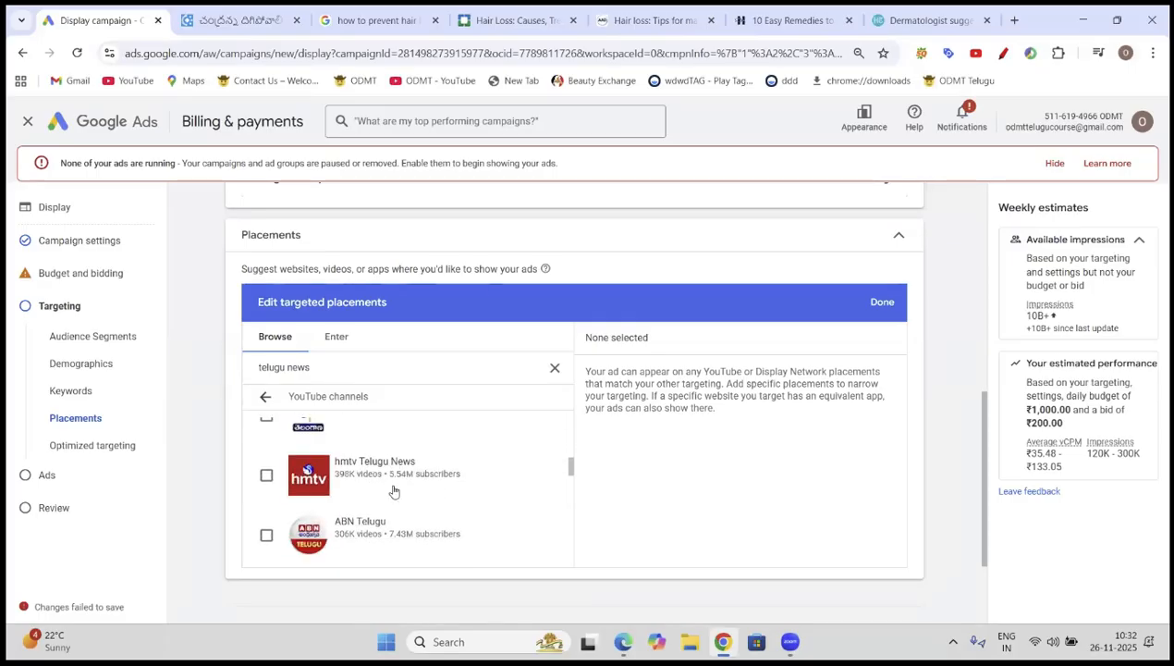
scroll(393, 490, down, 5)
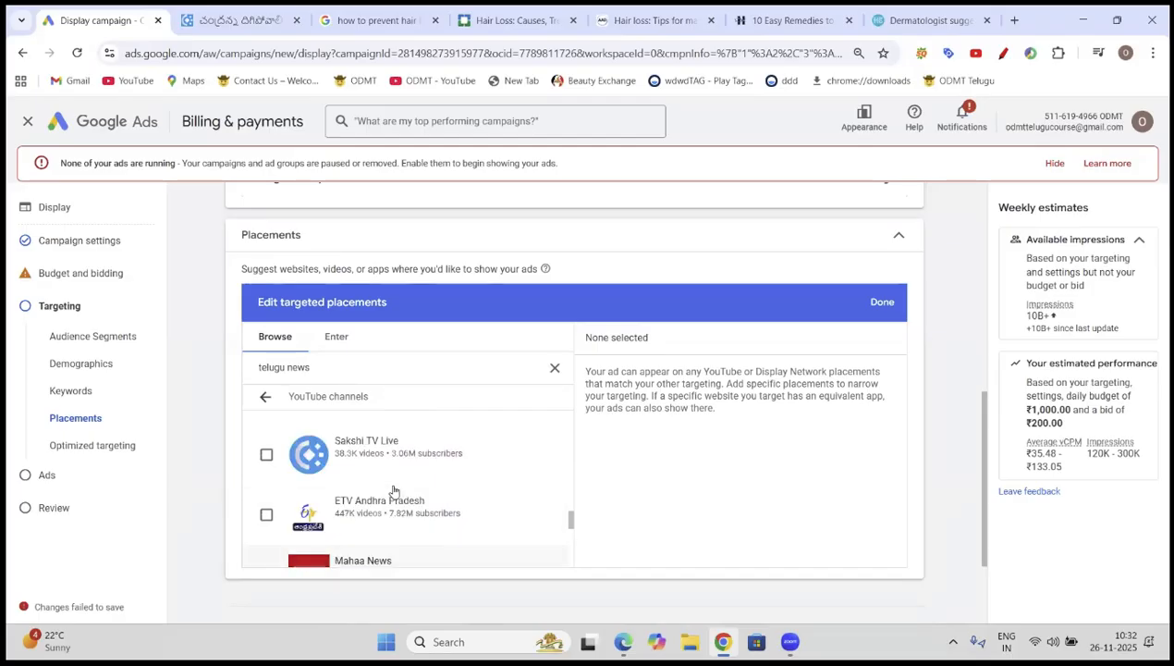
Search placements for 'digital marketing' and browse its YouTube channel suggestions
click(555, 367)
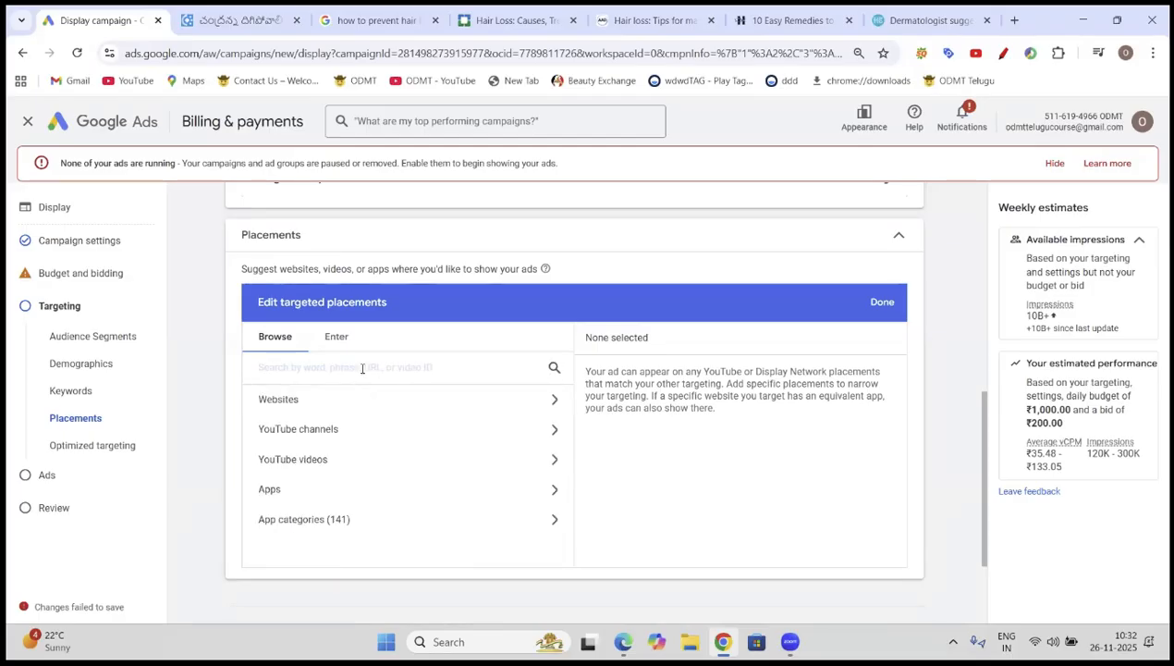
text(digital marketing)
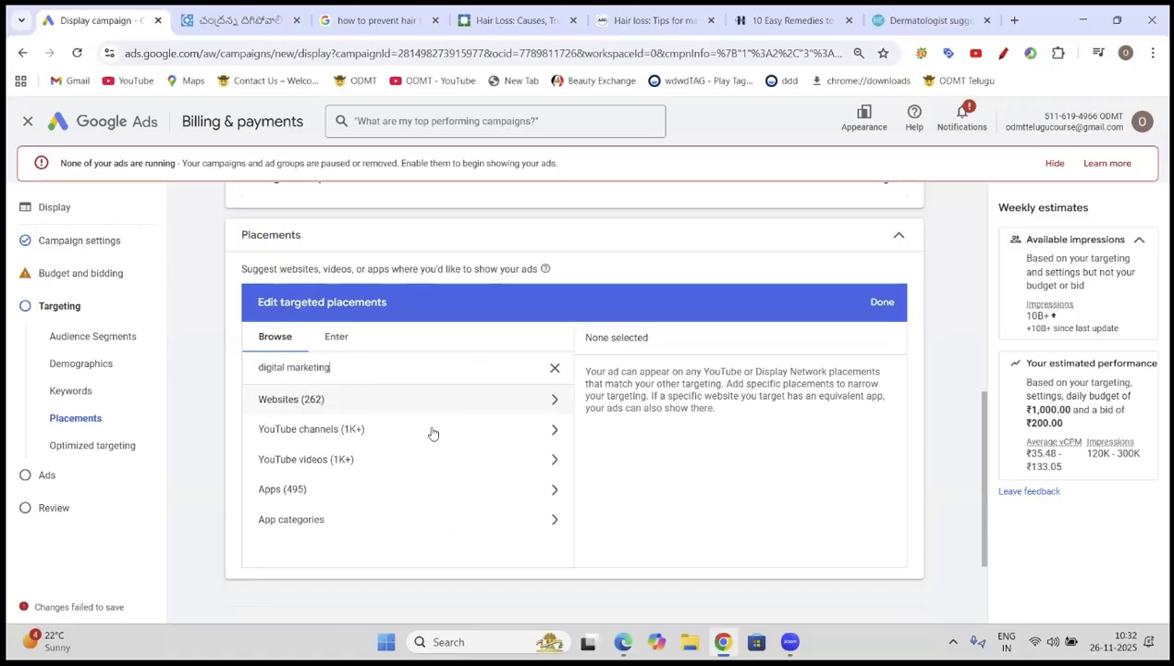
click(374, 431)
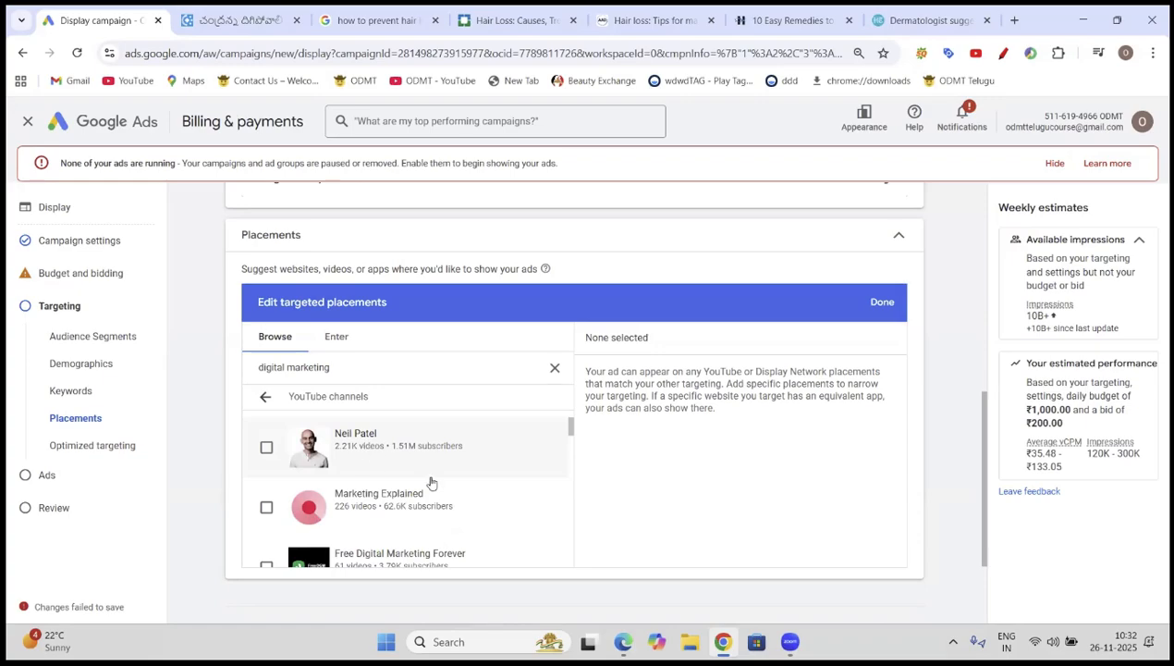
scroll(439, 494, down, 2)
scroll(435, 504, down, 4)
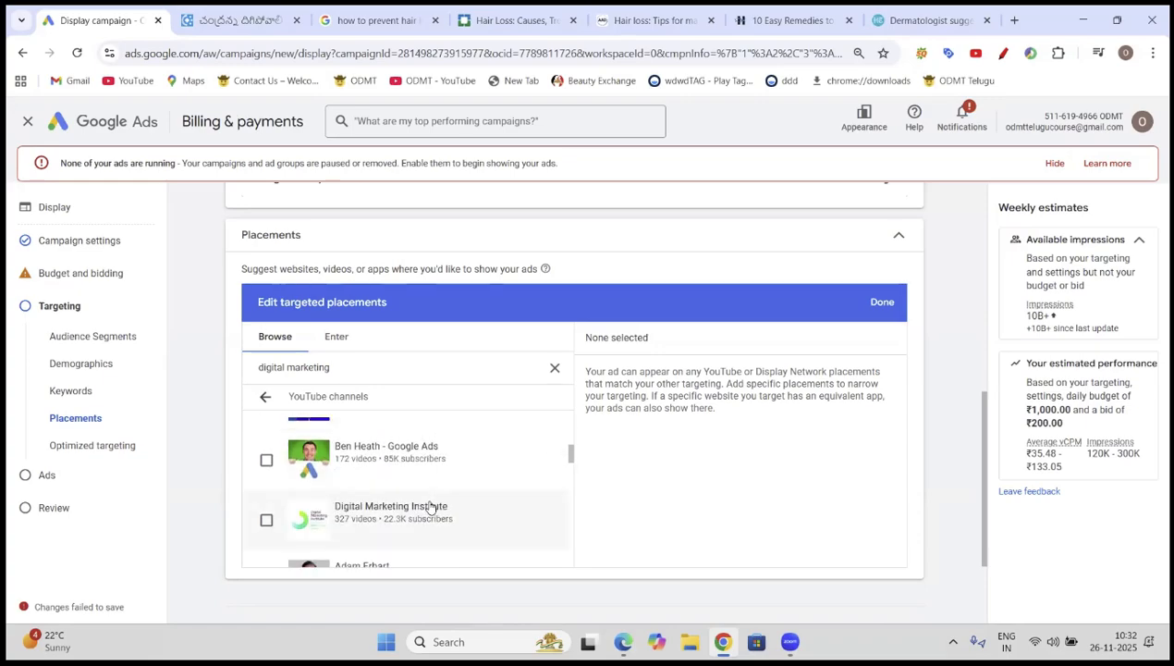
scroll(447, 503, down, 1)
scroll(447, 503, down, 5)
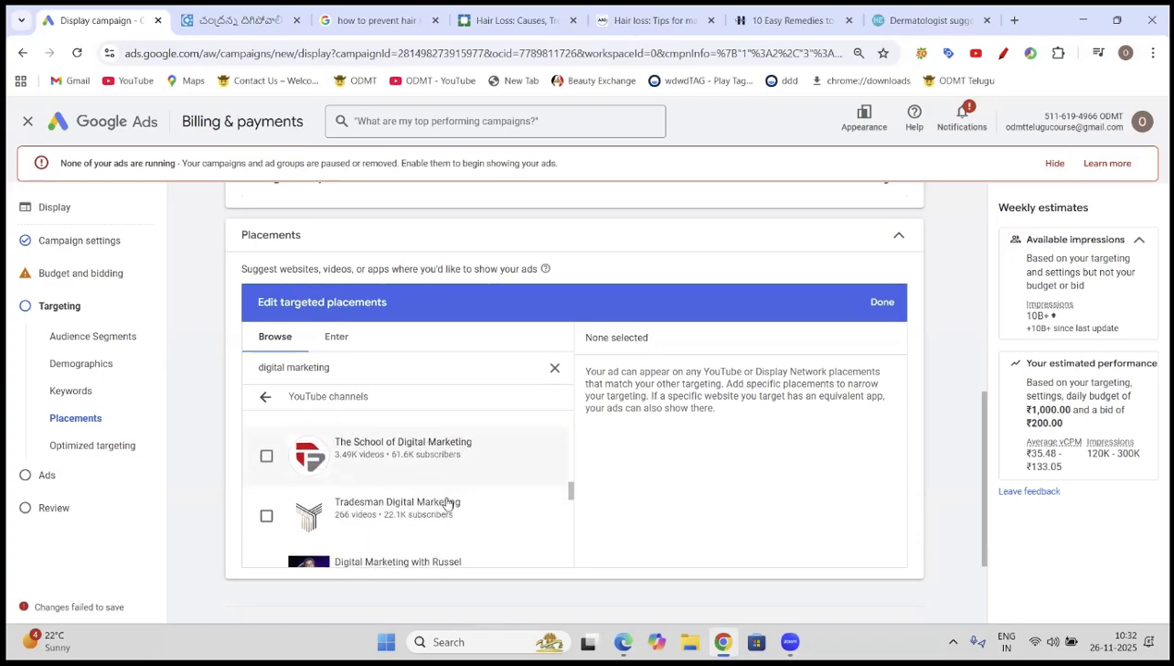
scroll(445, 504, up, 4)
Refine the search to 'digital marketing telugu' and list the matching YouTube videos
text(telugu)
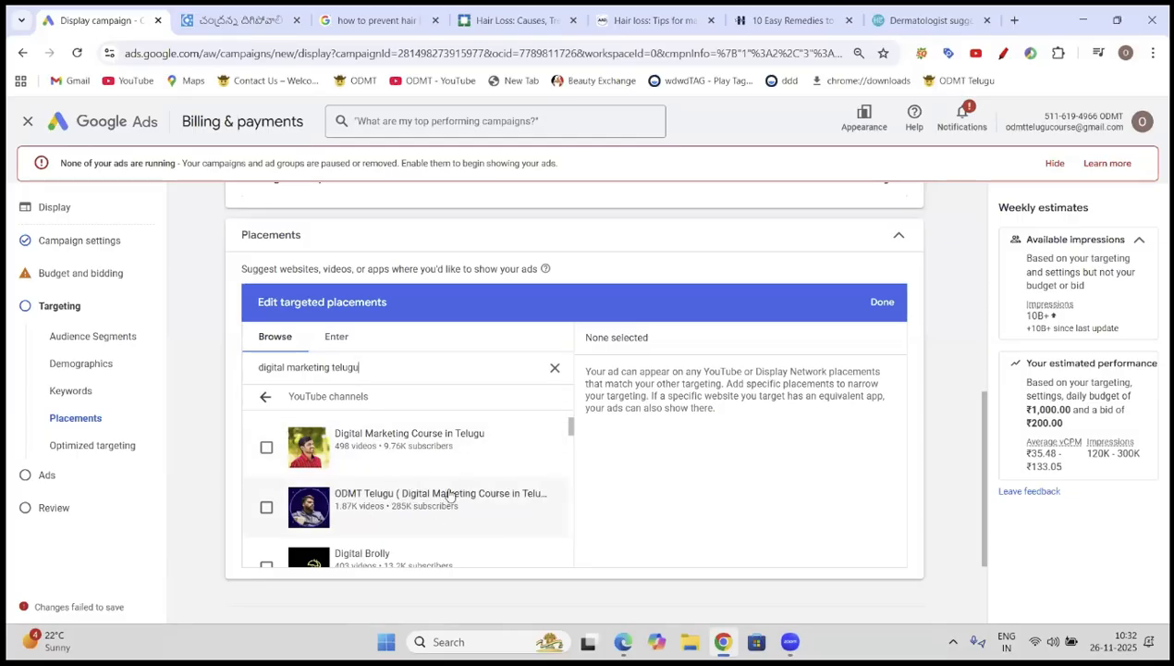
scroll(433, 502, down, 5)
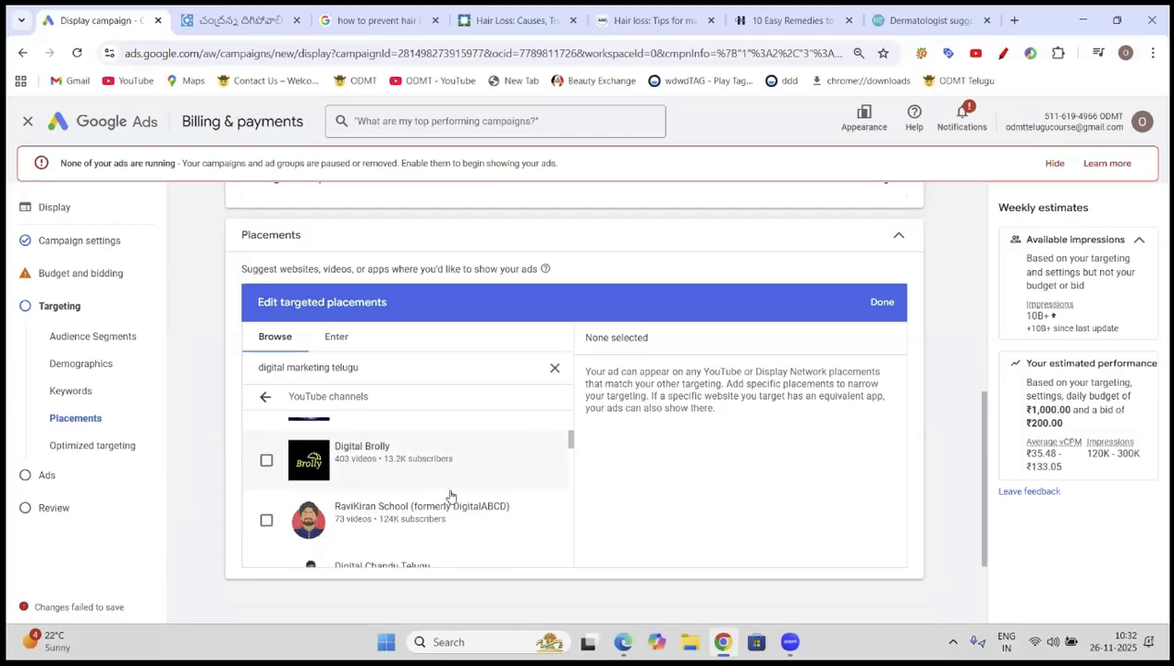
scroll(450, 497, up, 5)
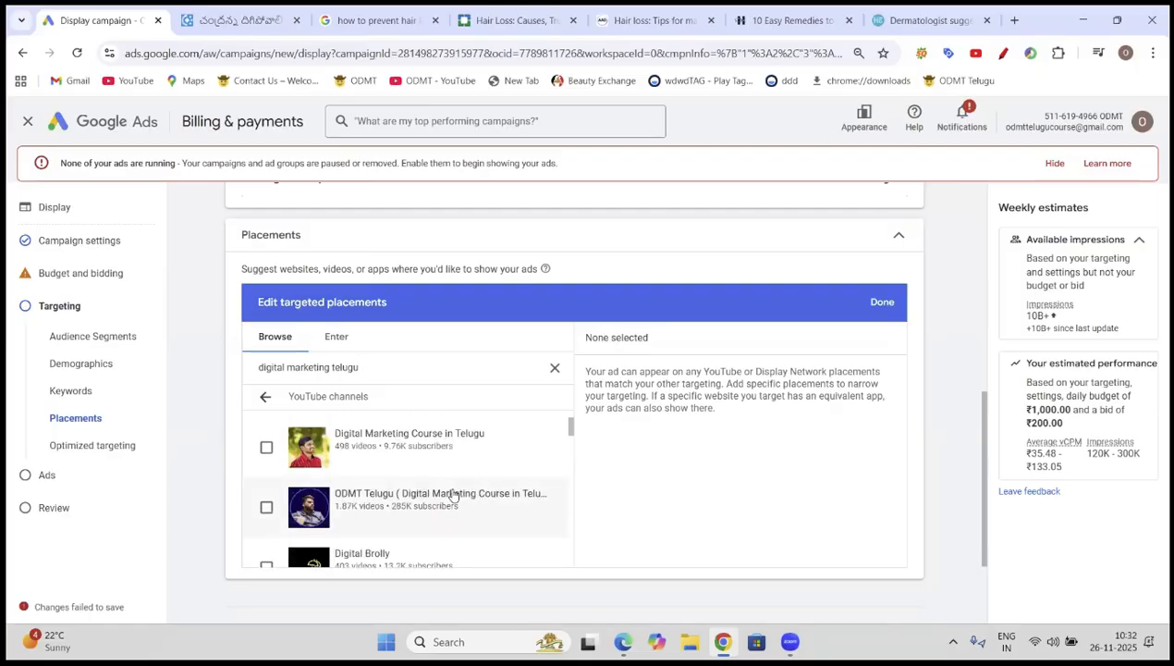
click(267, 397)
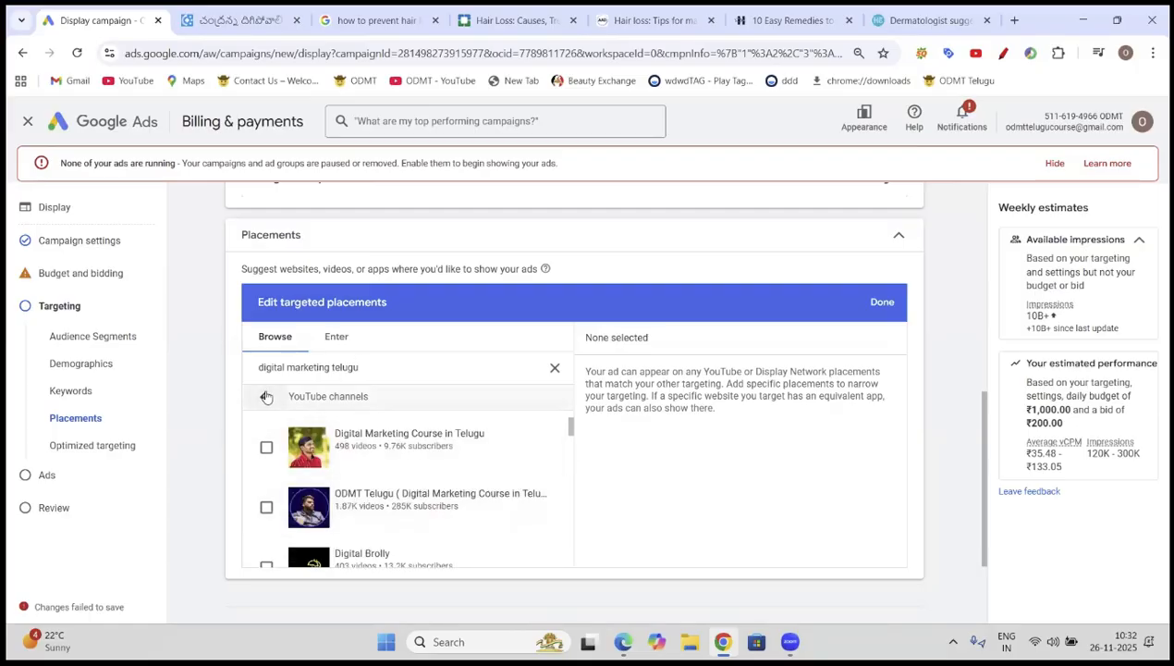
click(343, 464)
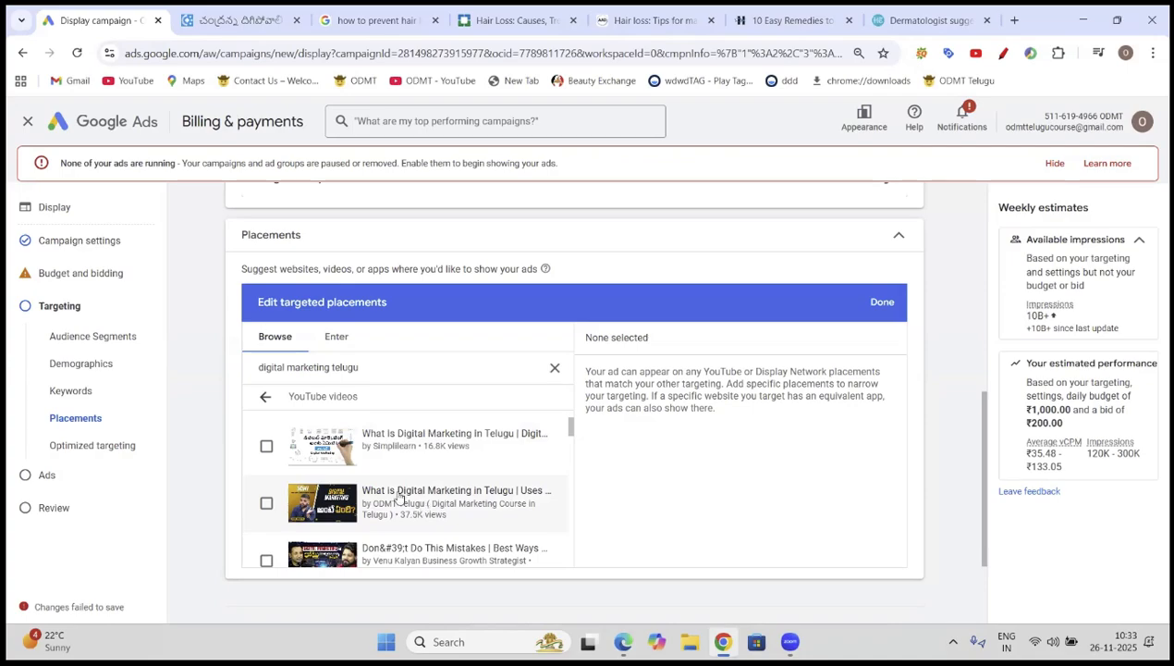
Browse matching app placements, then switch to the Enter tab for listing placement URLs
click(263, 398)
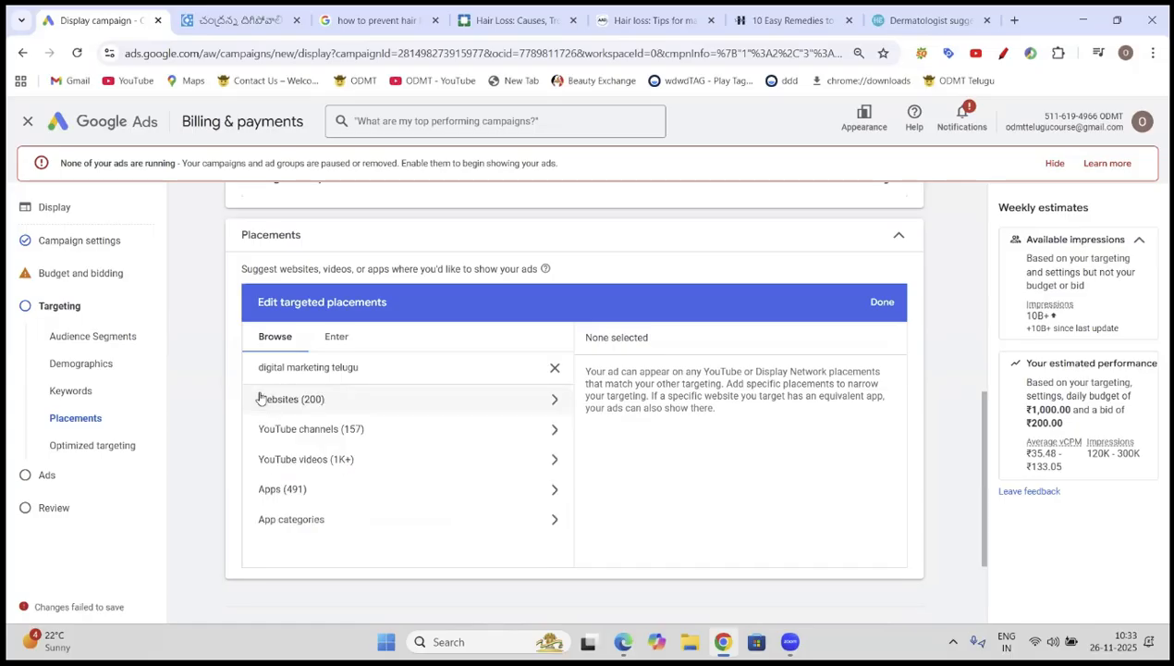
click(296, 487)
scroll(406, 462, down, 3)
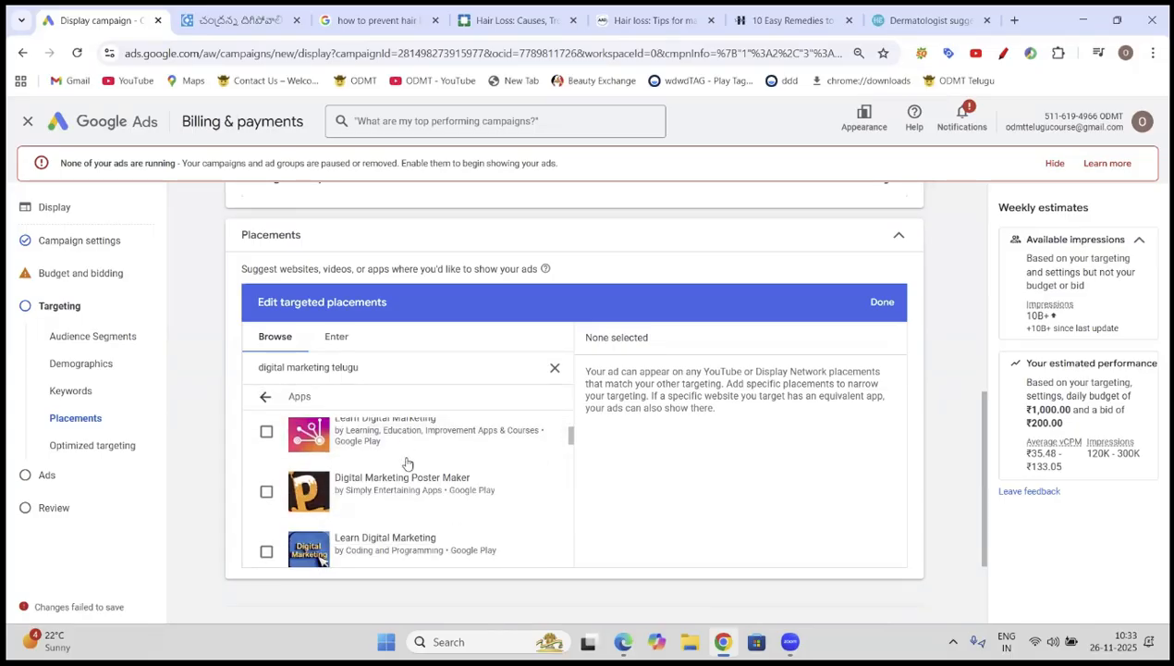
scroll(388, 462, up, 3)
click(262, 402)
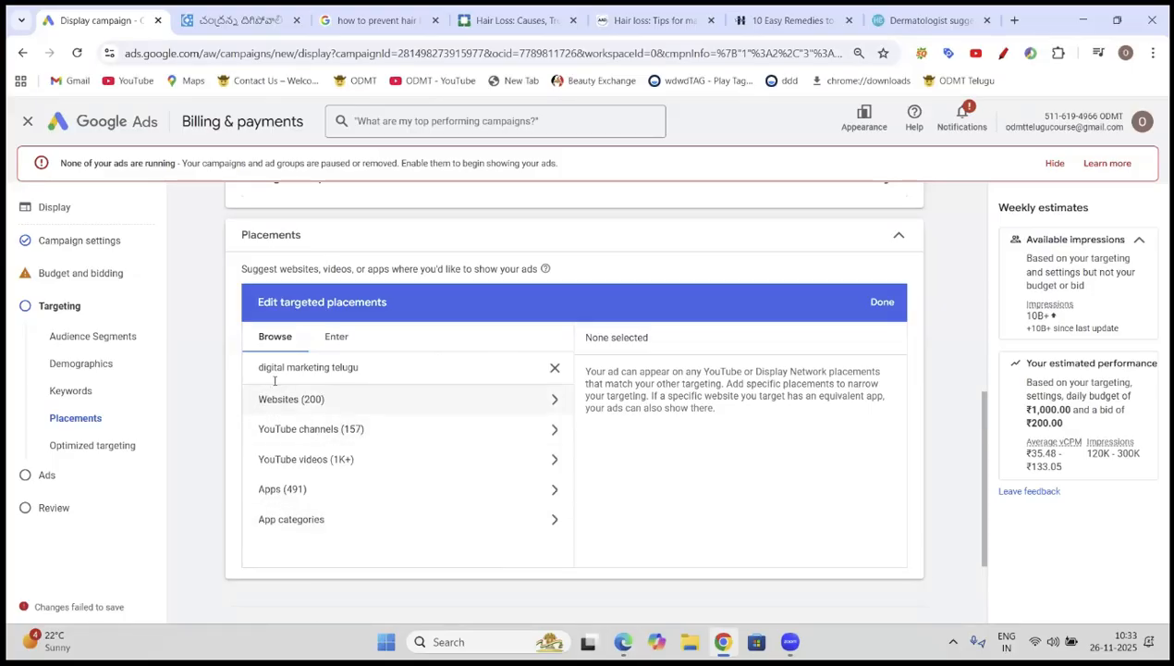
click(335, 345)
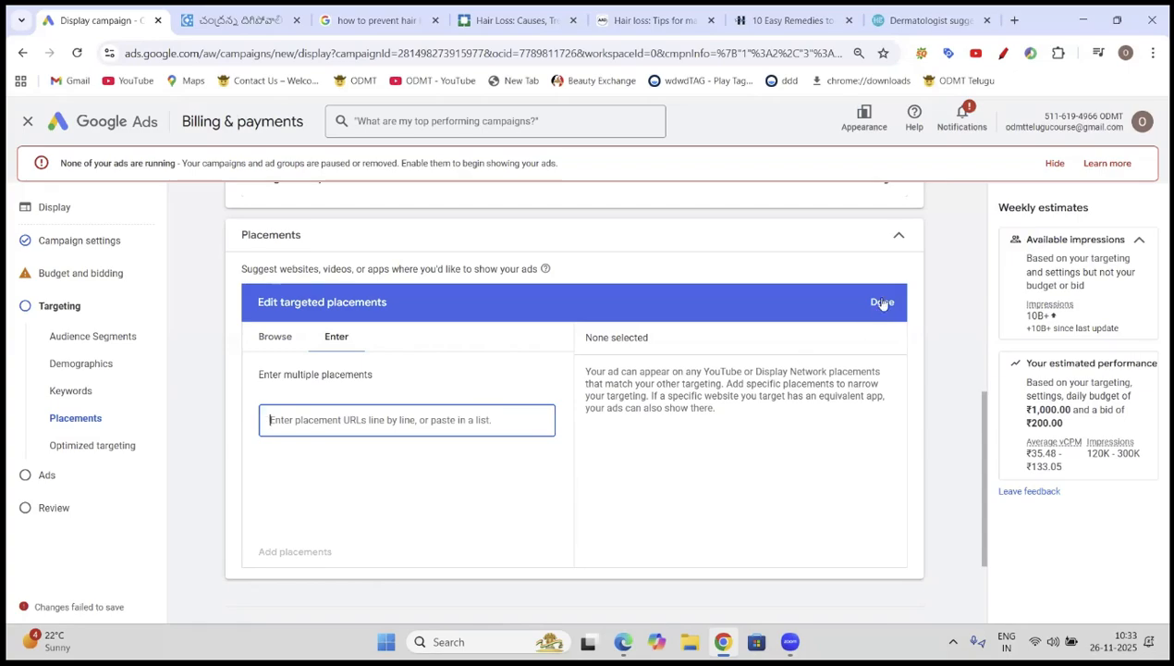
Collapse the Placements panel without adding any placements
click(898, 240)
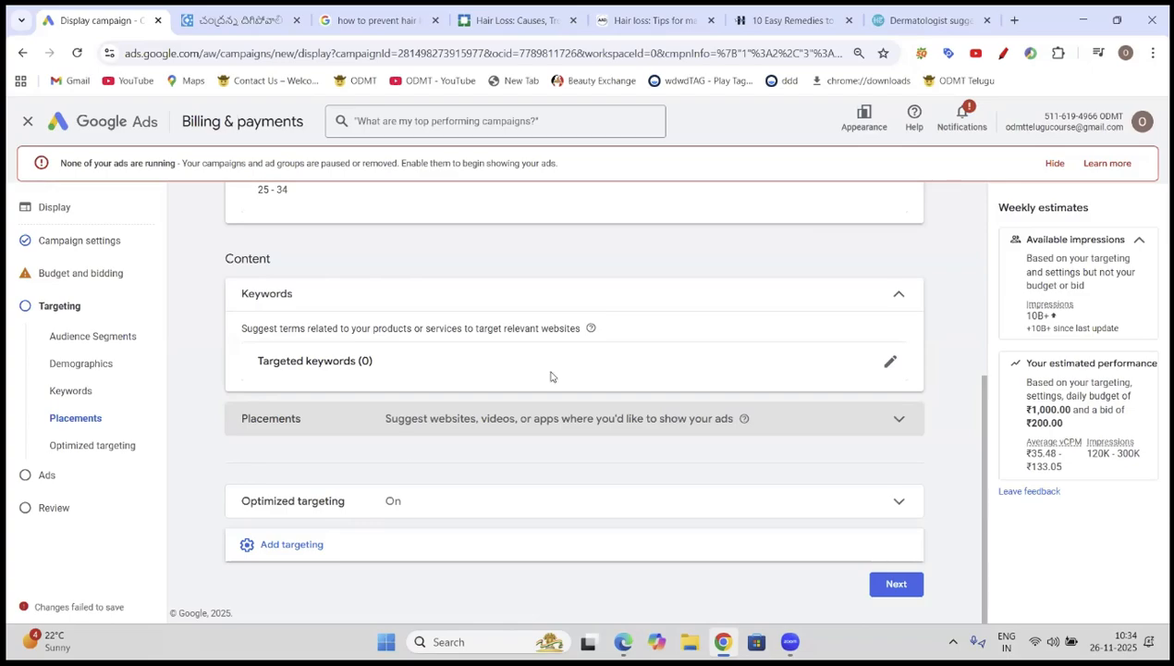
Add Topics targeting under Add targeting and open the Edit targeted topics editor
click(391, 535)
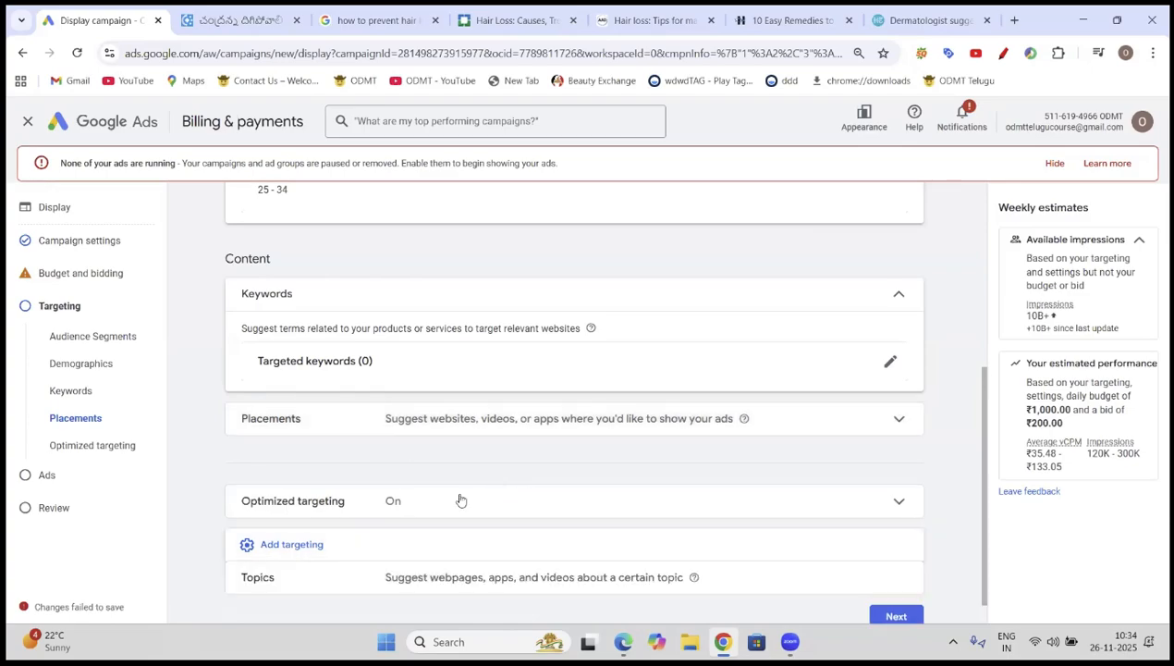
scroll(545, 448, down, 1)
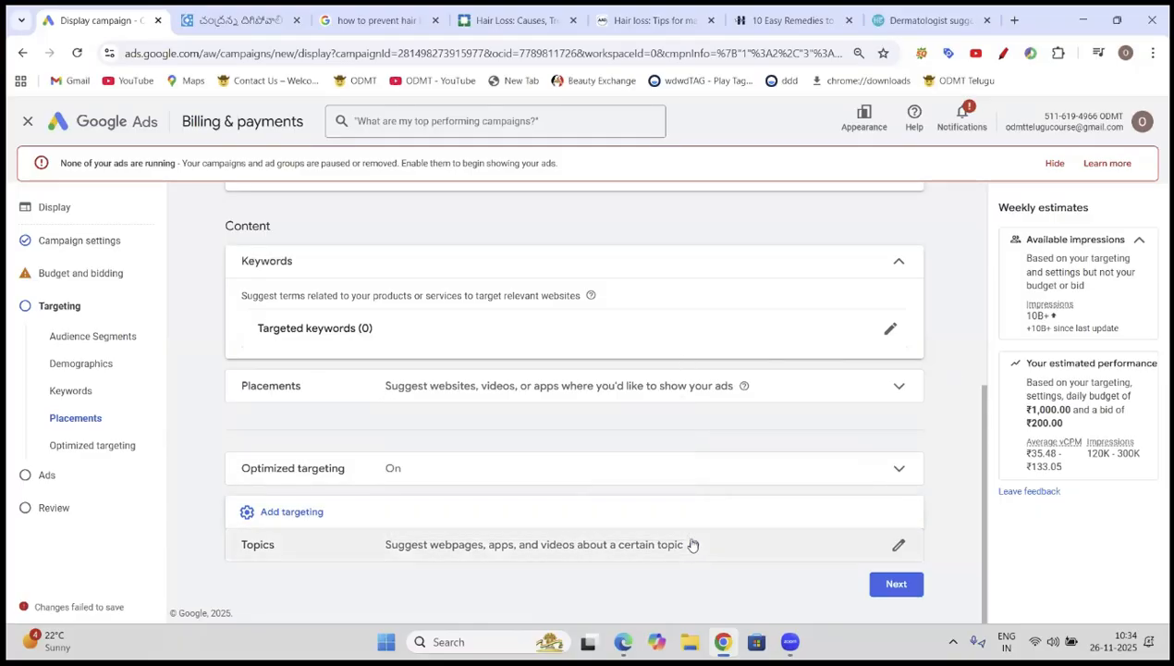
mouse_move(694, 549)
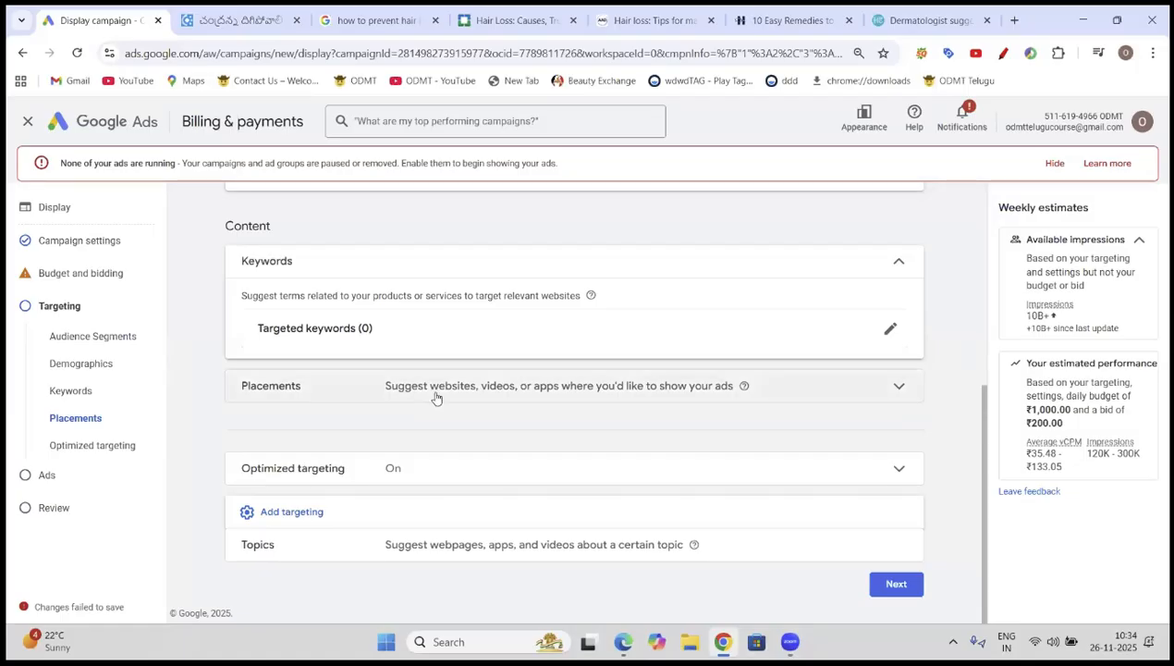
click(524, 544)
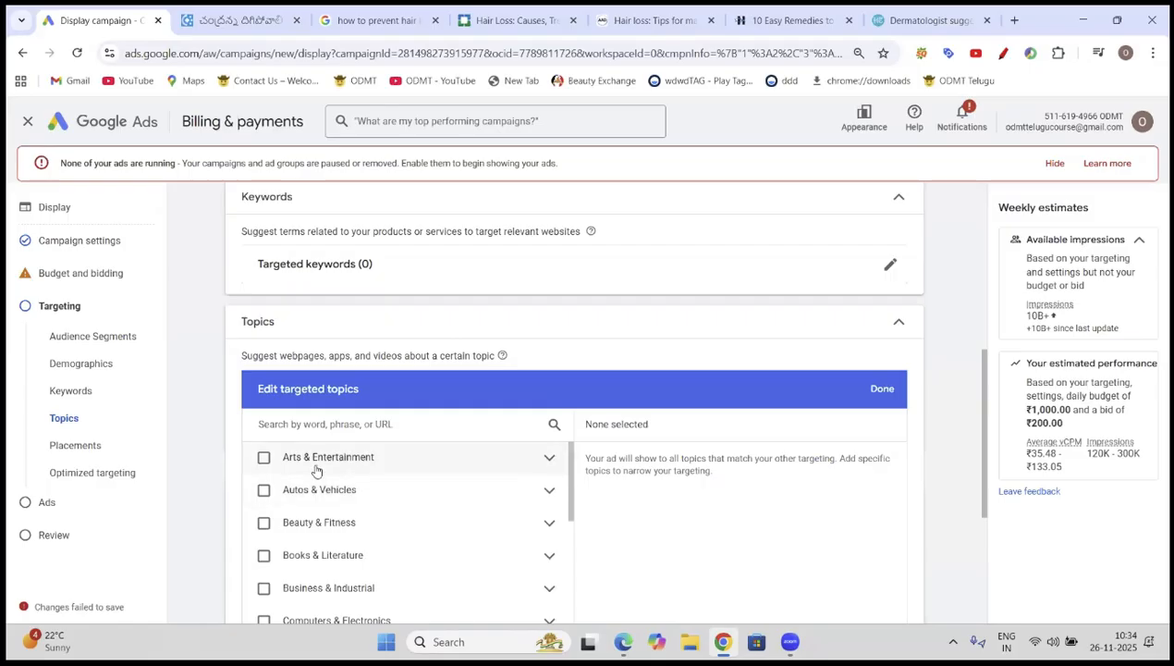
scroll(389, 488, down, 1)
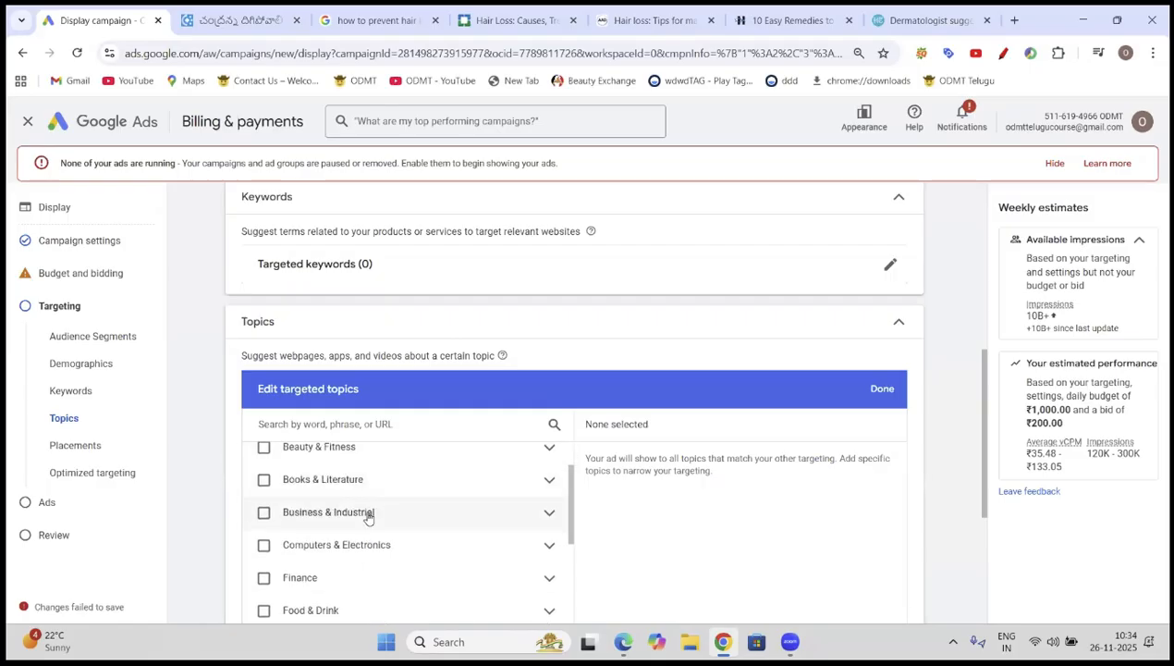
scroll(368, 518, down, 2)
scroll(368, 518, down, 4)
scroll(360, 518, up, 1)
click(547, 507)
scroll(416, 504, down, 1)
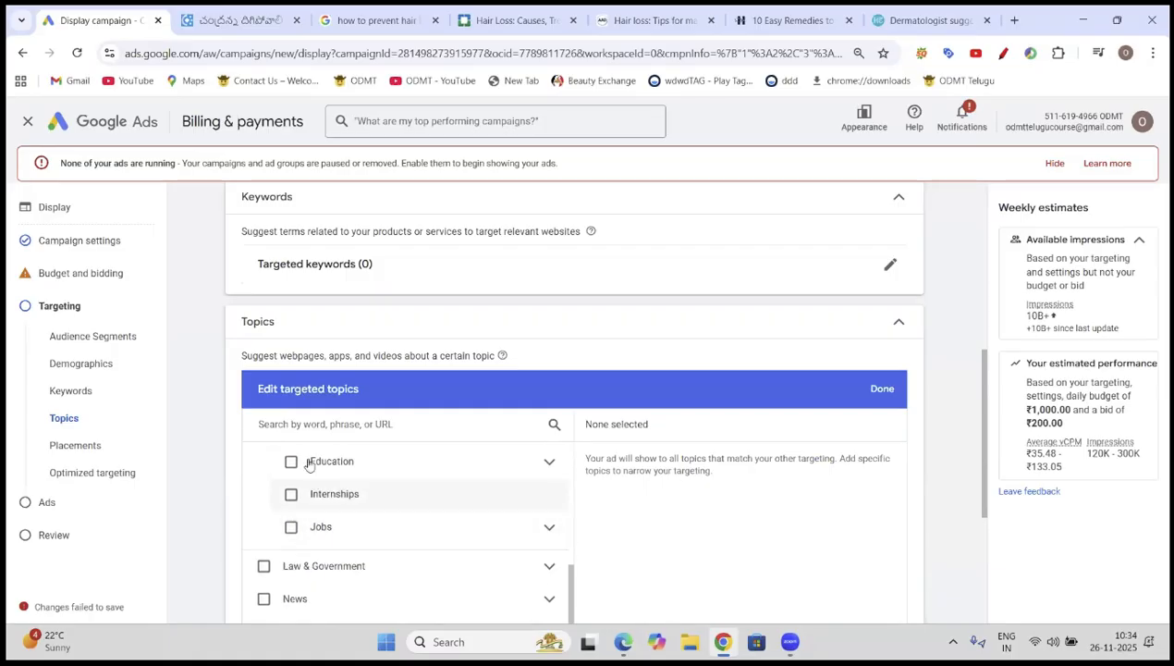
scroll(398, 490, down, 2)
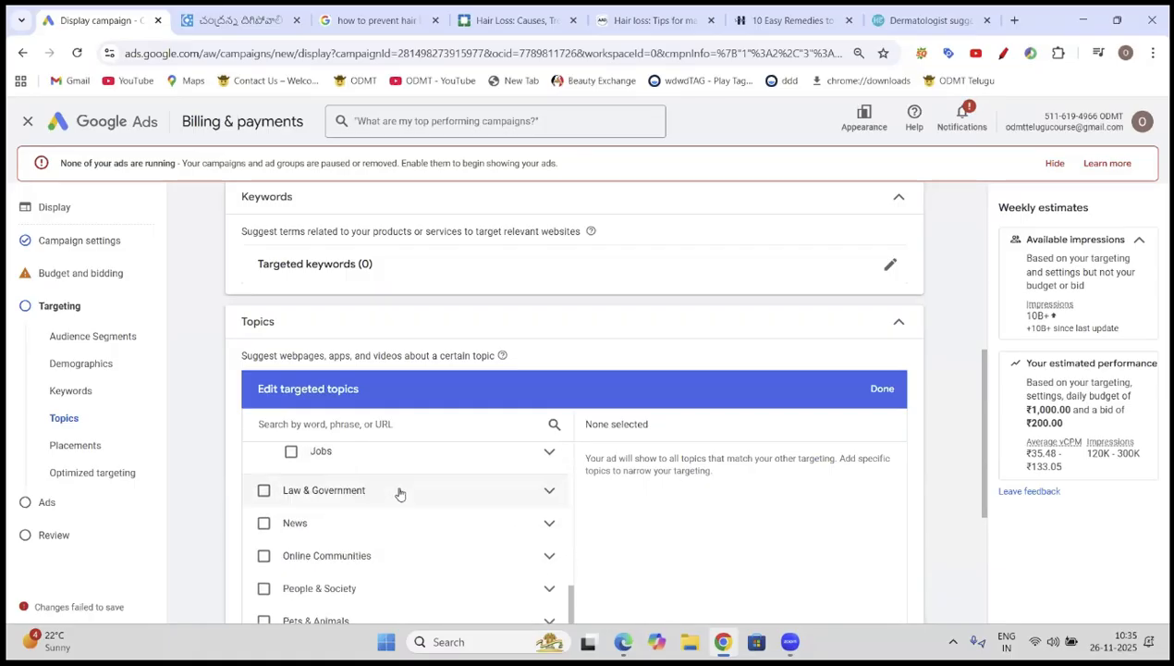
scroll(403, 497, down, 2)
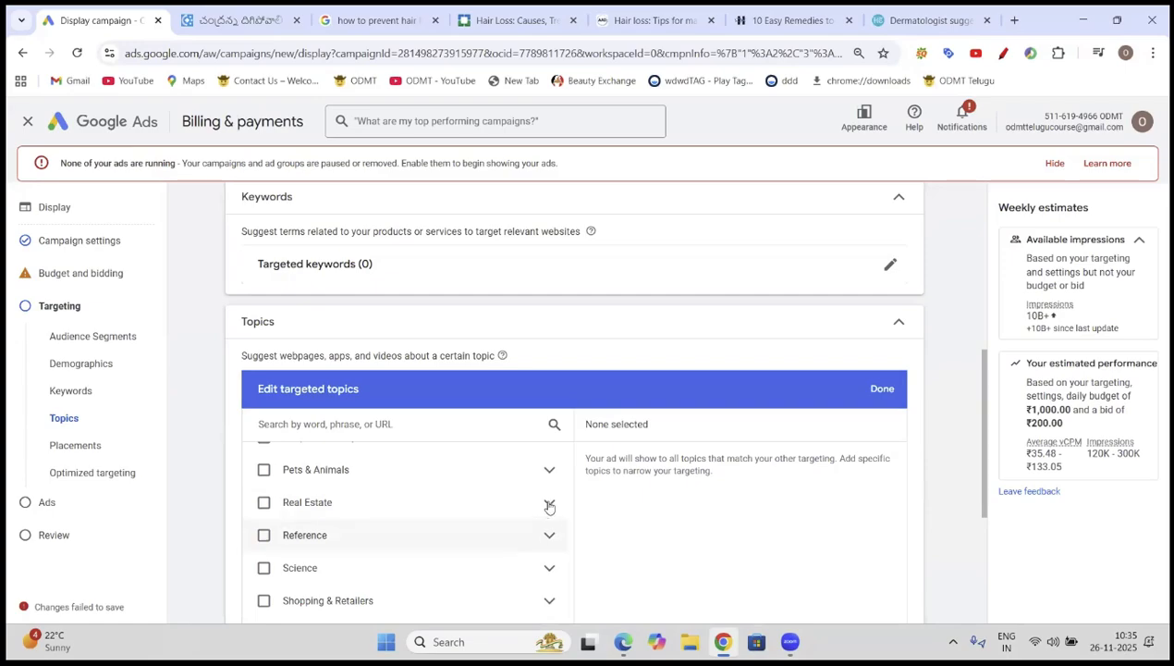
click(549, 507)
scroll(398, 541, down, 1)
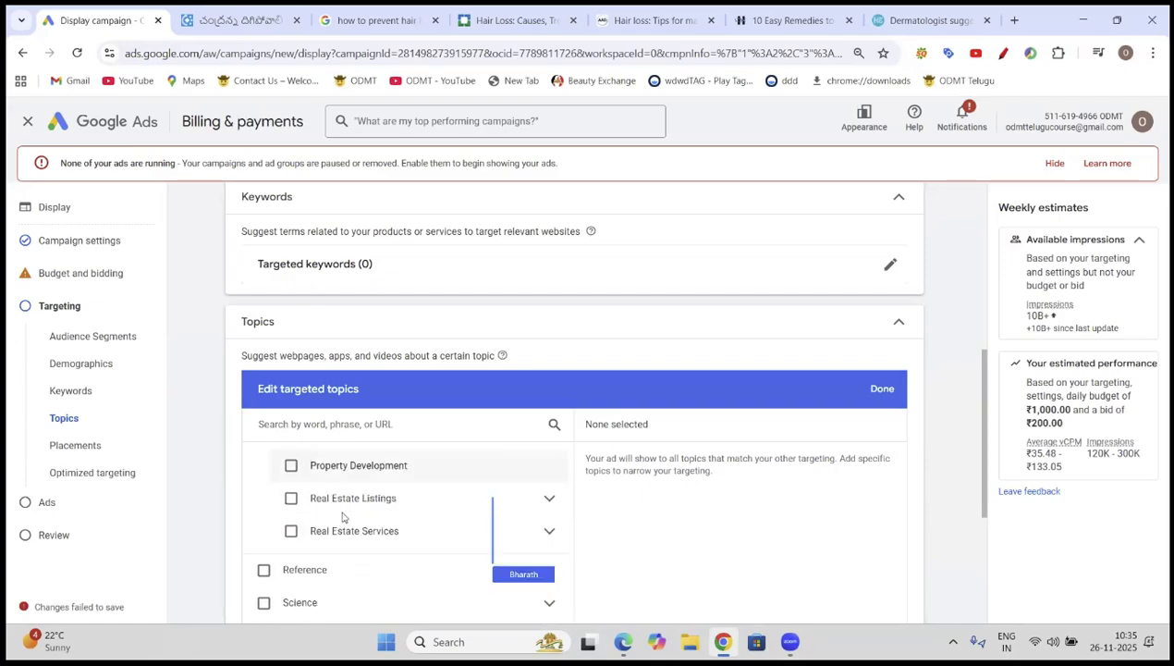
scroll(428, 511, down, 5)
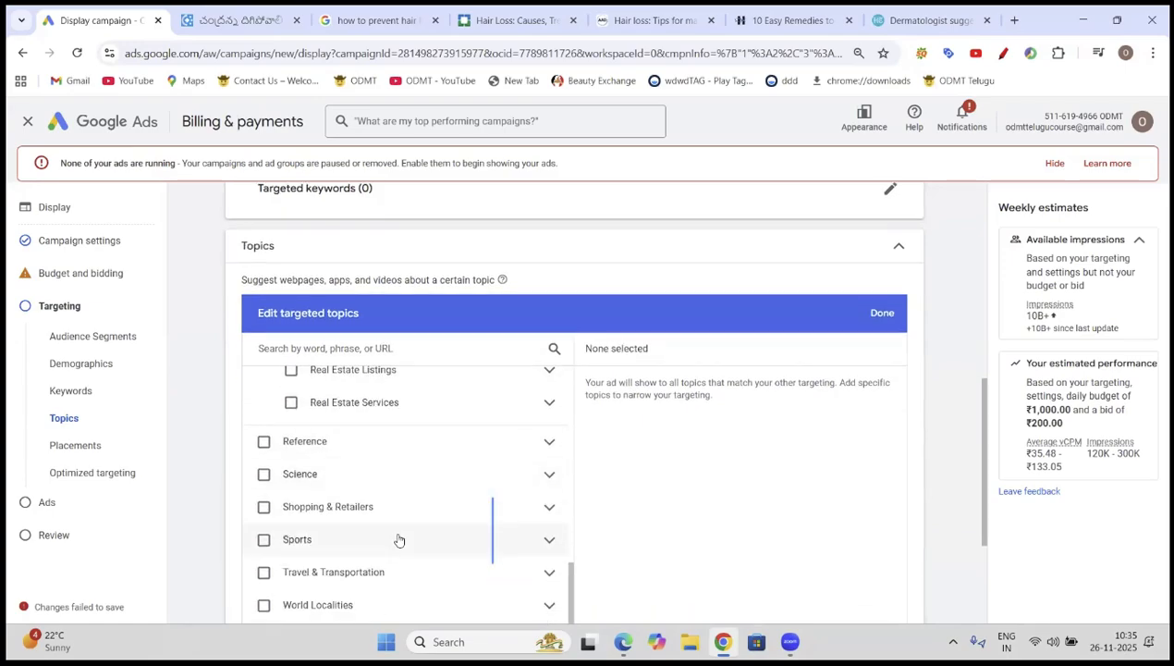
click(550, 463)
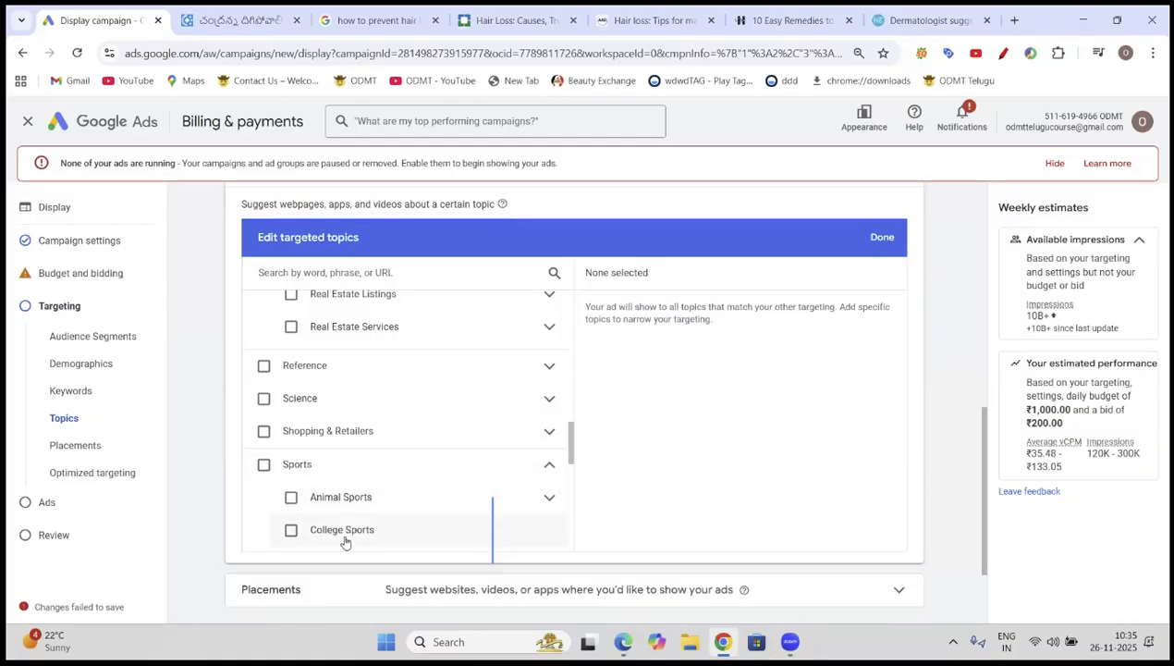
click(545, 469)
scroll(487, 487, down, 2)
scroll(543, 335, up, 3)
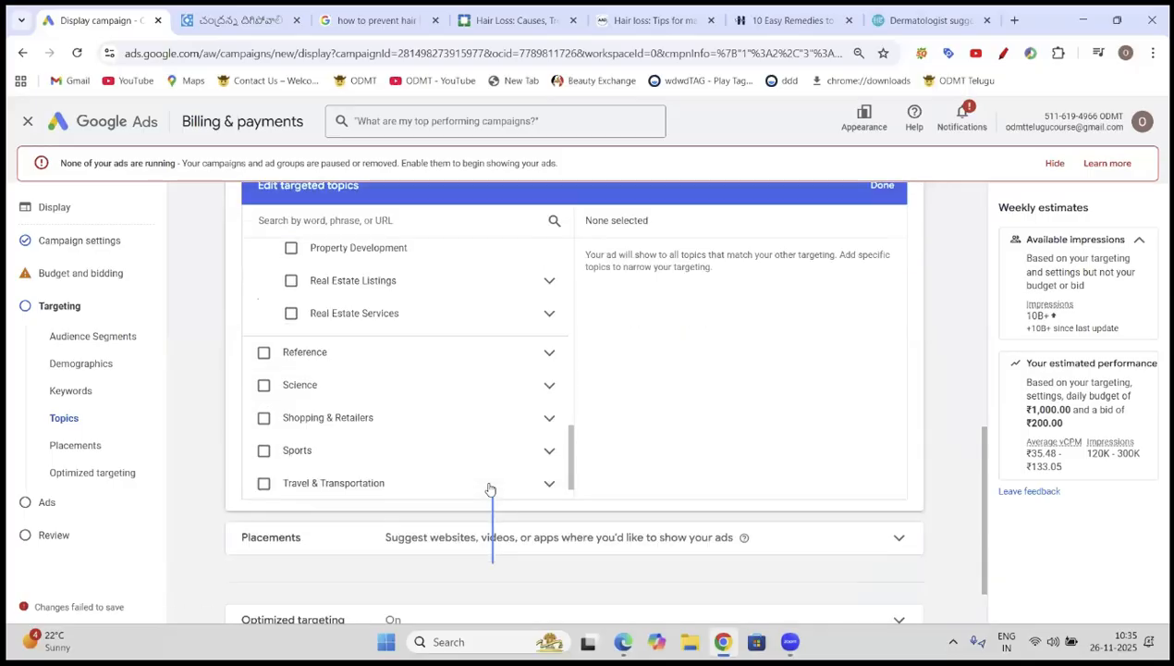
scroll(544, 335, up, 10)
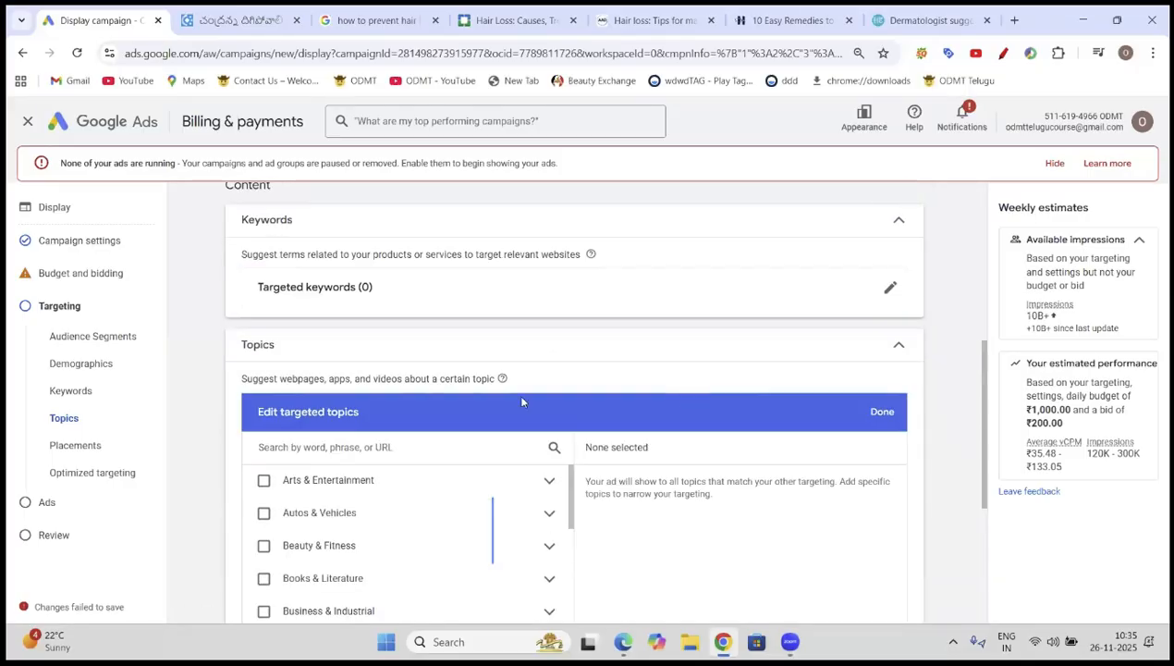
Close the topic editor with no topics chosen and return to the Audience Segments targeting
click(883, 411)
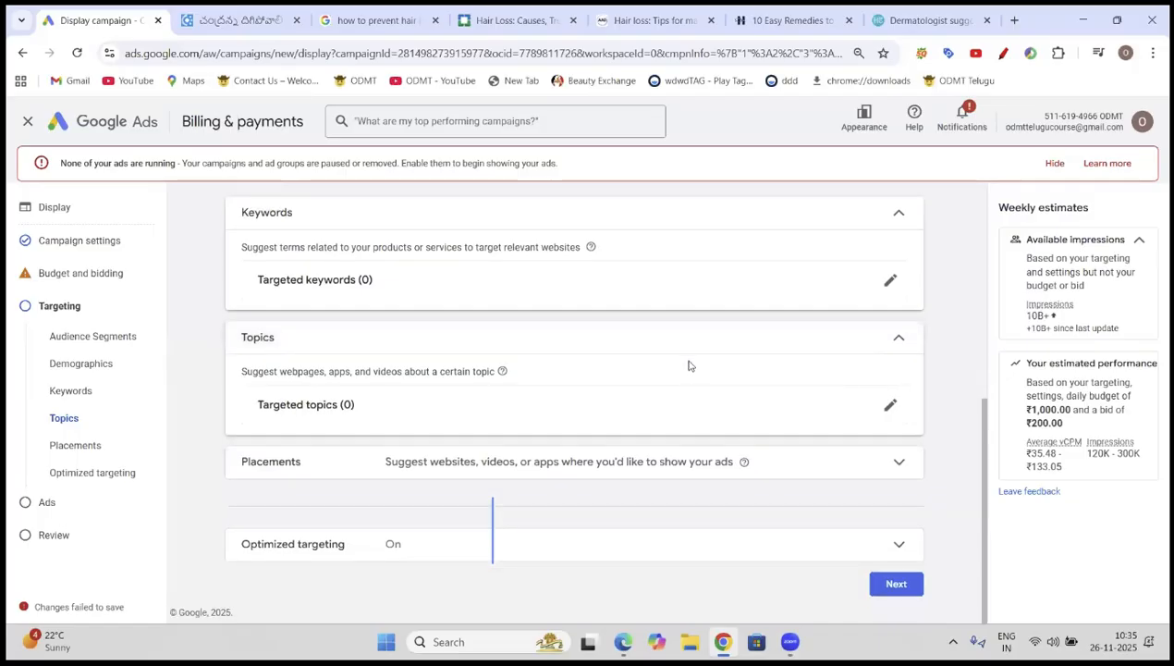
scroll(688, 365, up, 1)
scroll(688, 365, down, 1)
scroll(689, 367, up, 2)
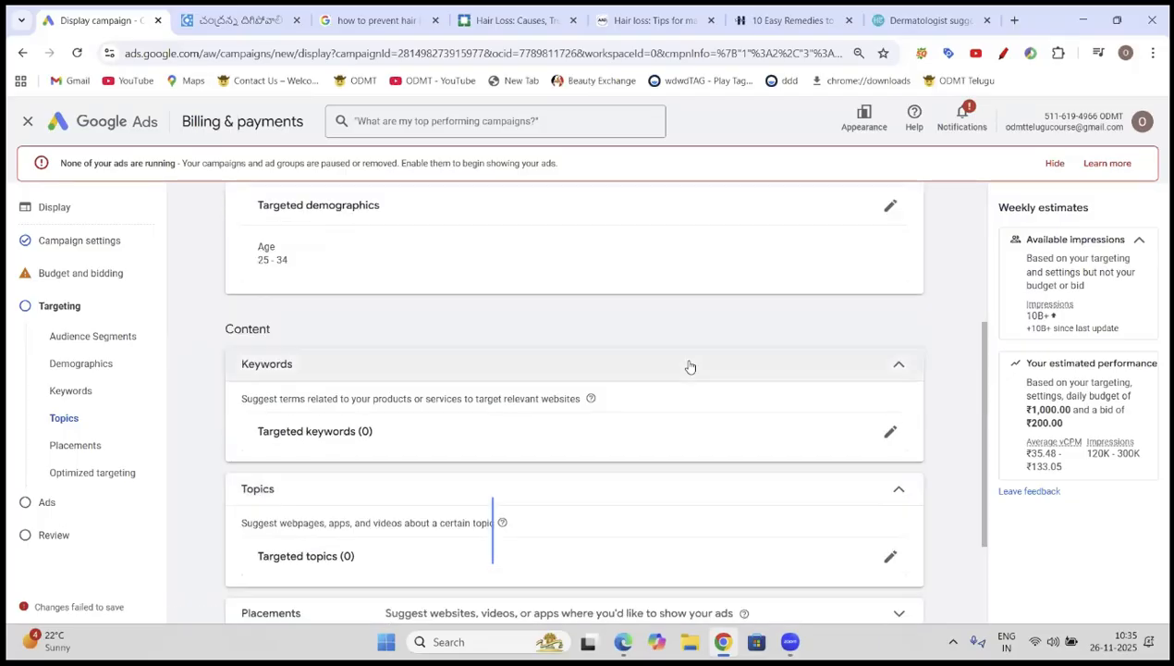
scroll(689, 367, down, 1)
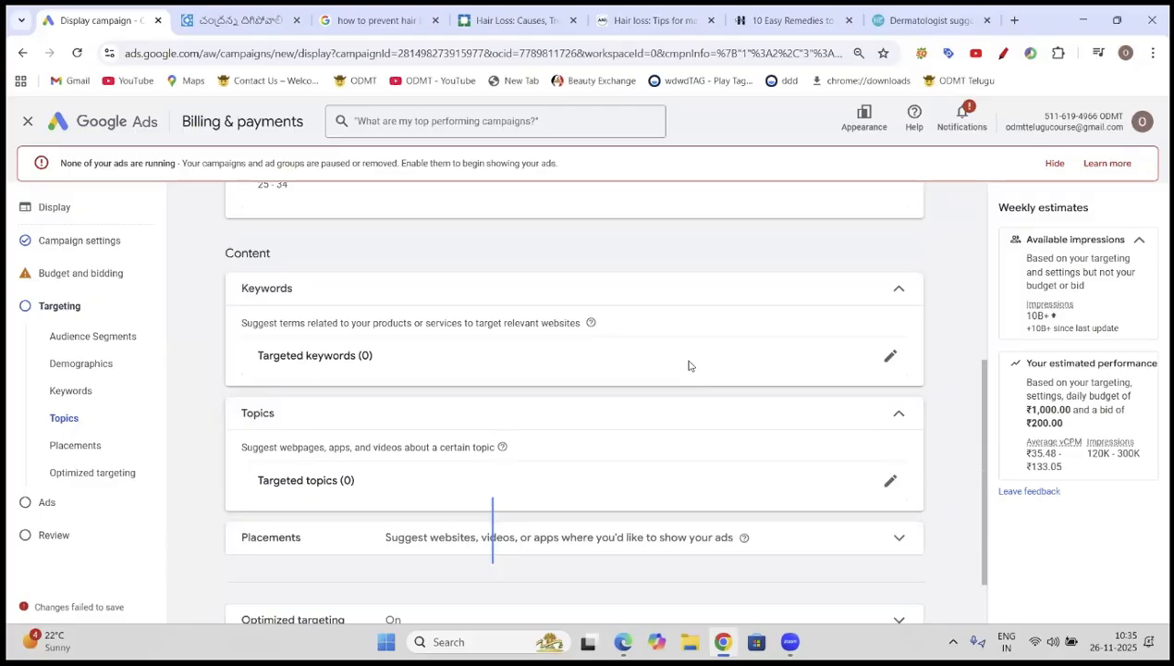
scroll(688, 365, down, 1)
scroll(687, 365, up, 4)
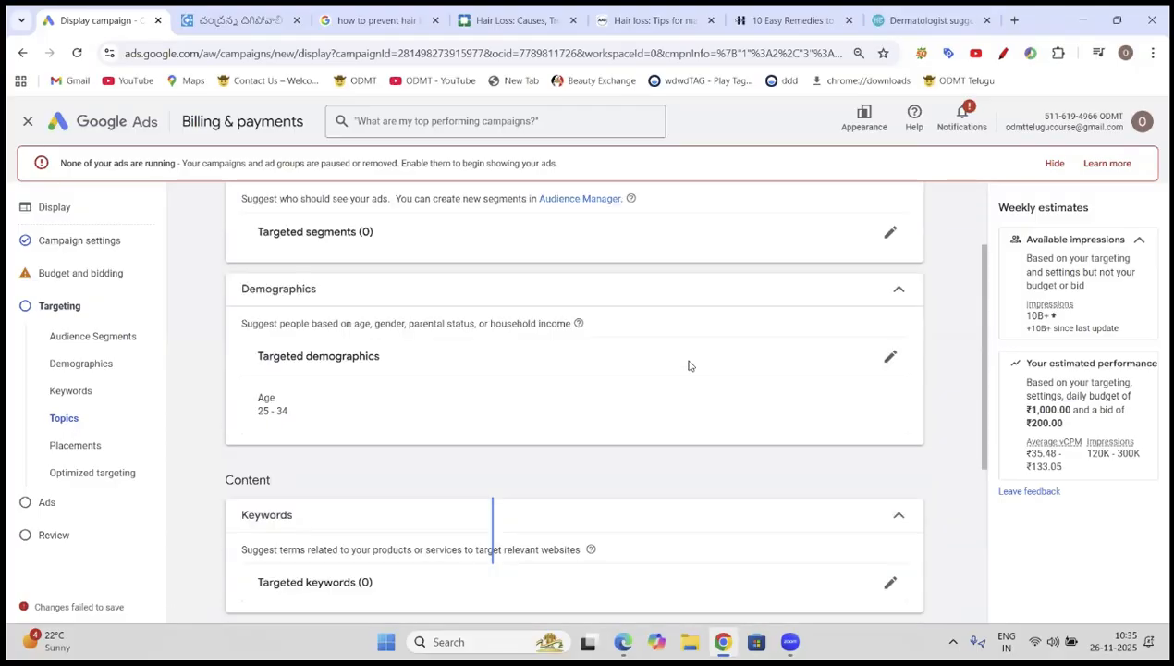
scroll(689, 366, up, 1)
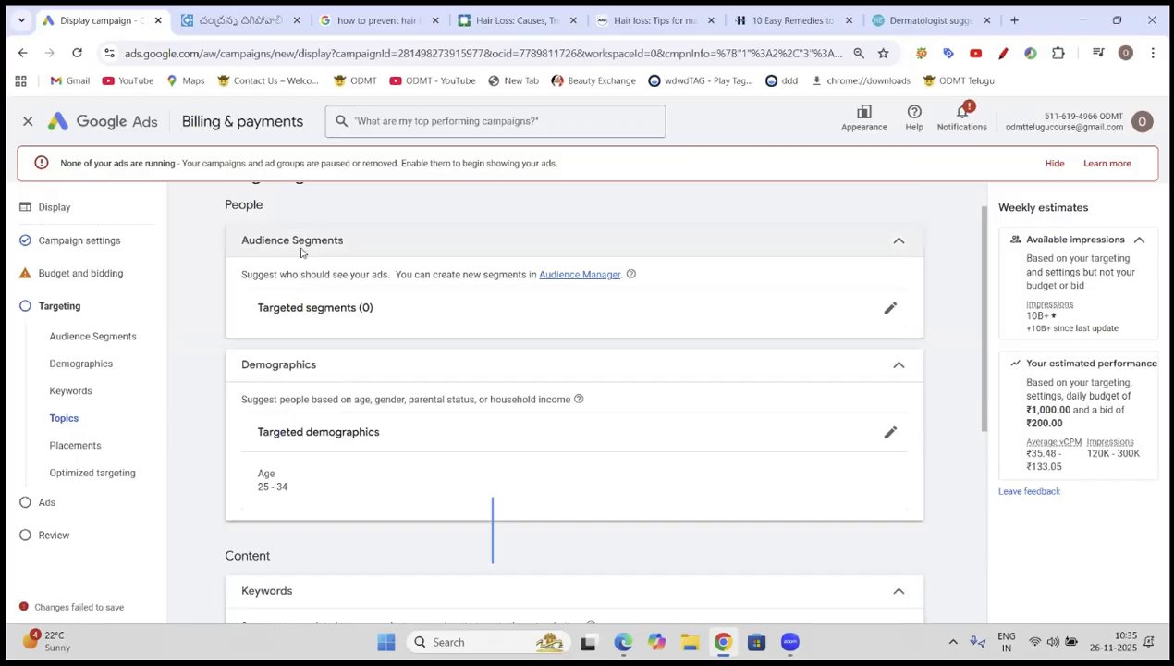
scroll(301, 252, up, 1)
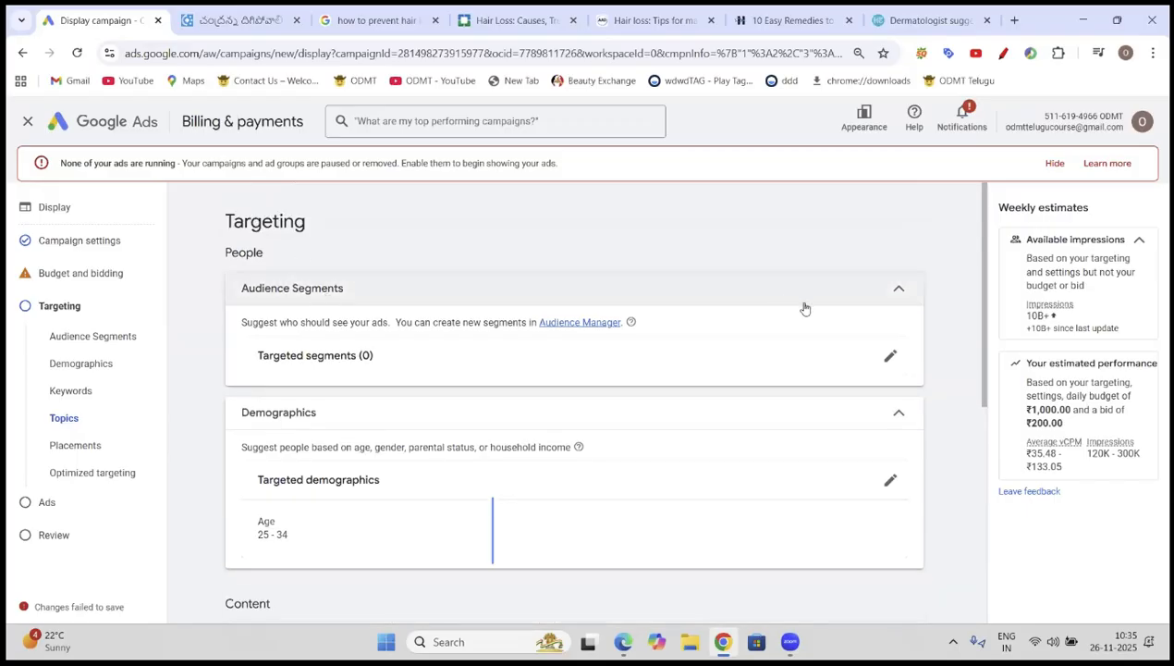
click(884, 360)
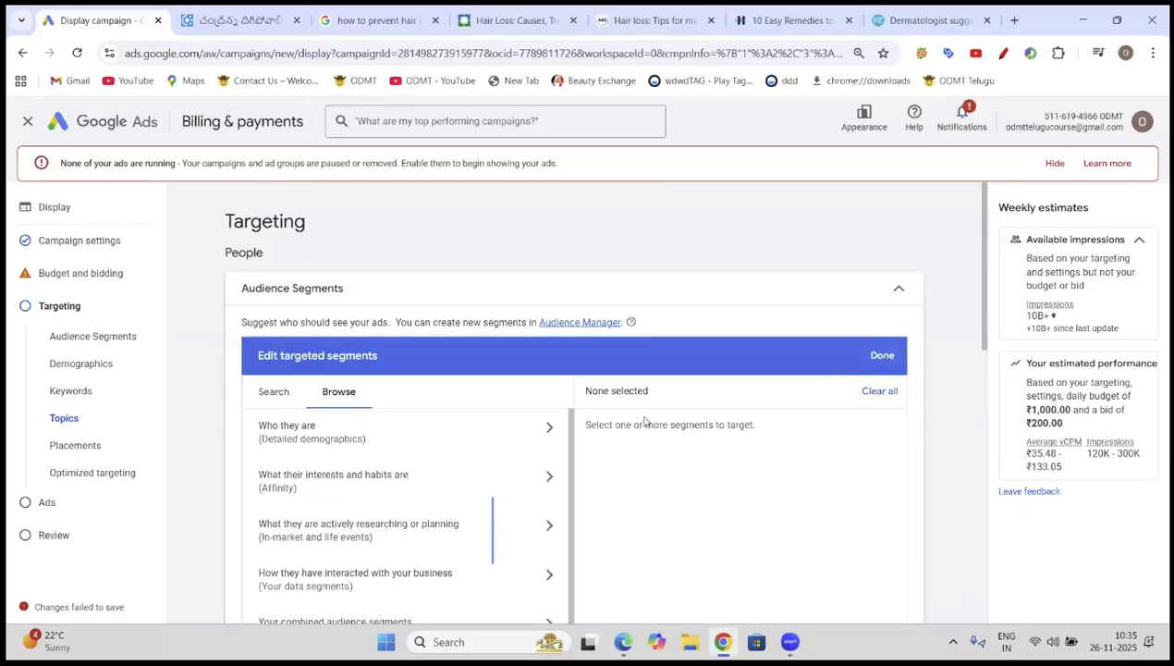
click(270, 400)
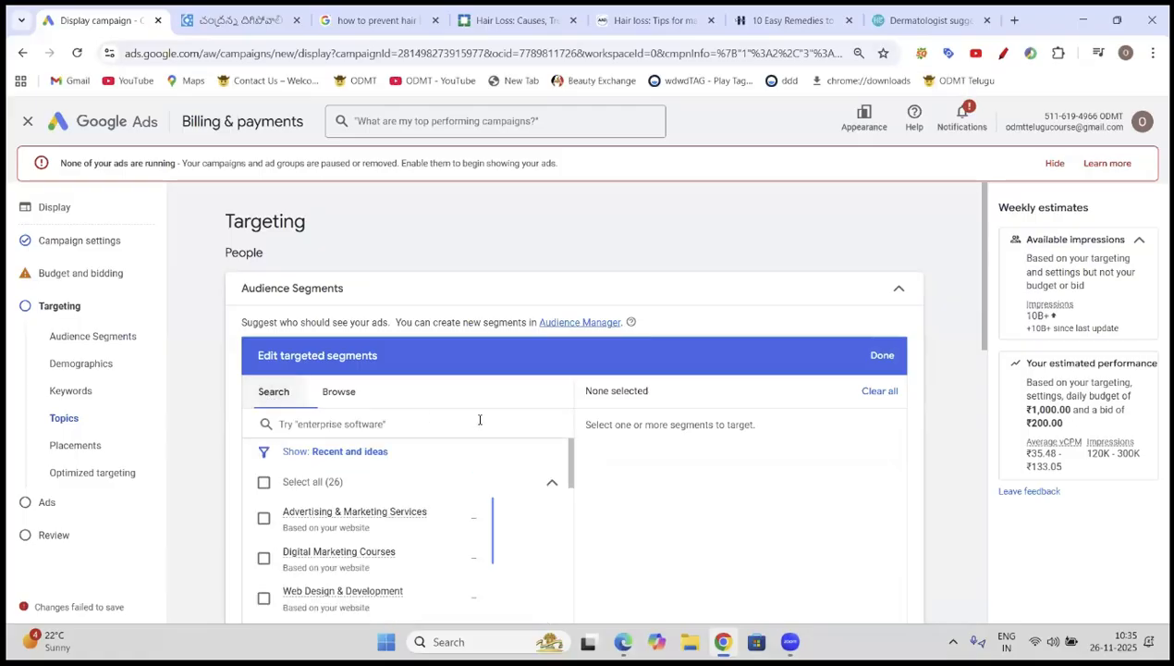
scroll(477, 421, down, 2)
scroll(291, 448, down, 6)
scroll(319, 361, up, 2)
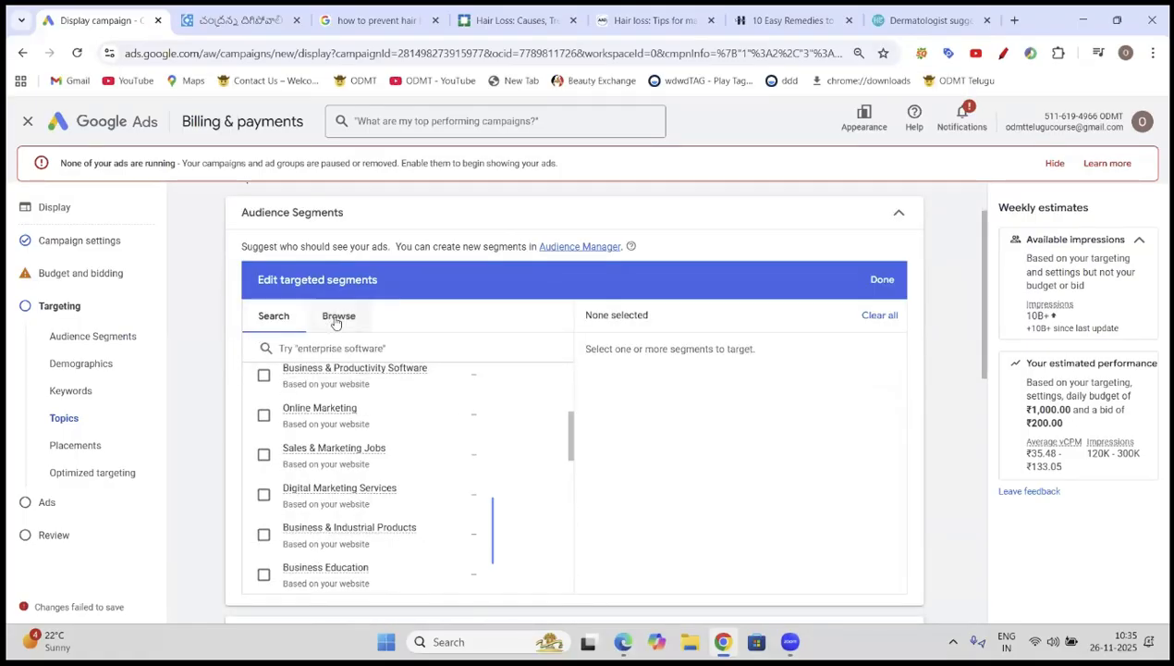
click(338, 315)
scroll(360, 369, up, 1)
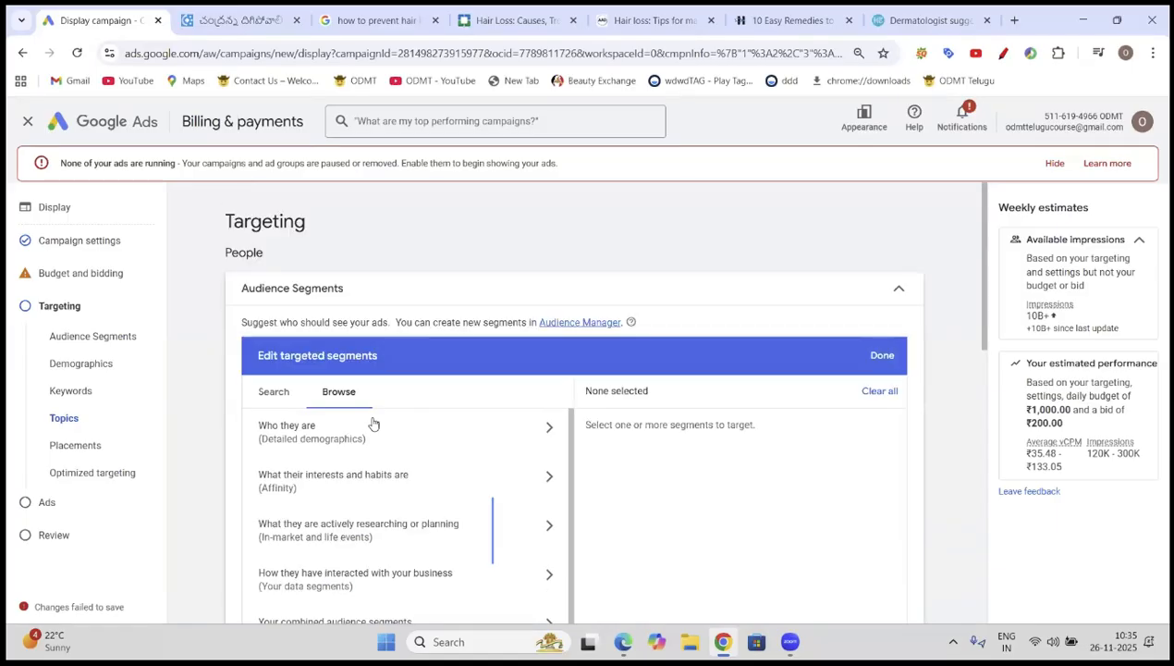
scroll(386, 423, down, 1)
scroll(391, 475, up, 1)
Expand Who they are > Parental Status > Parents to show the parent age groups
click(544, 431)
click(555, 458)
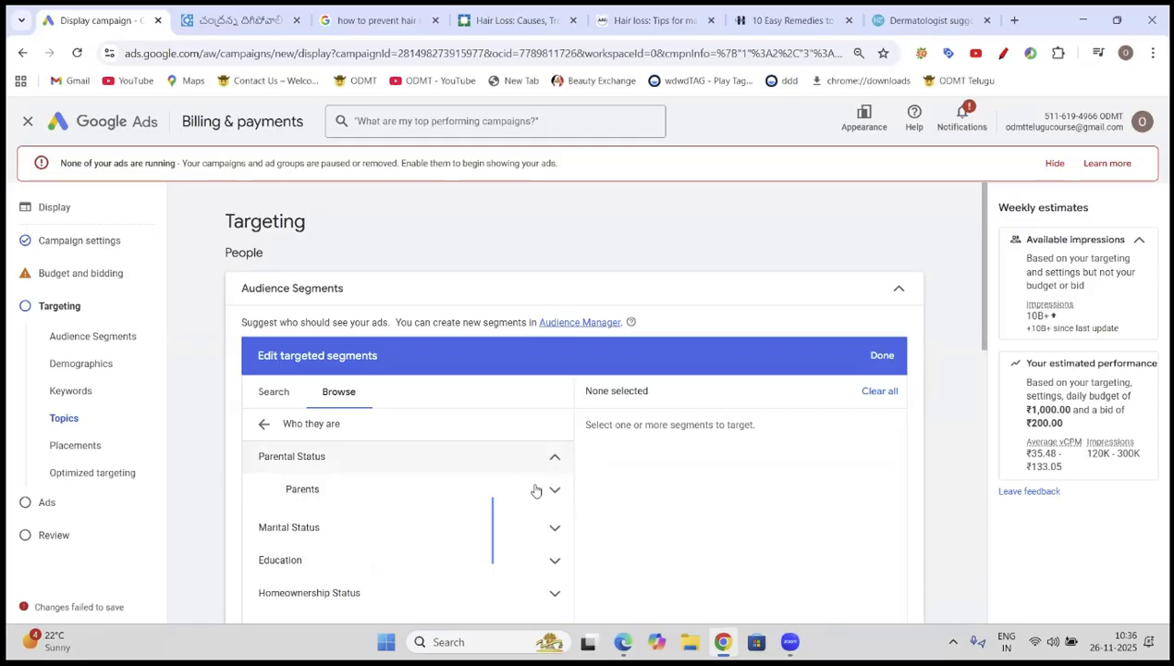
click(554, 489)
scroll(490, 495, down, 1)
scroll(490, 494, up, 1)
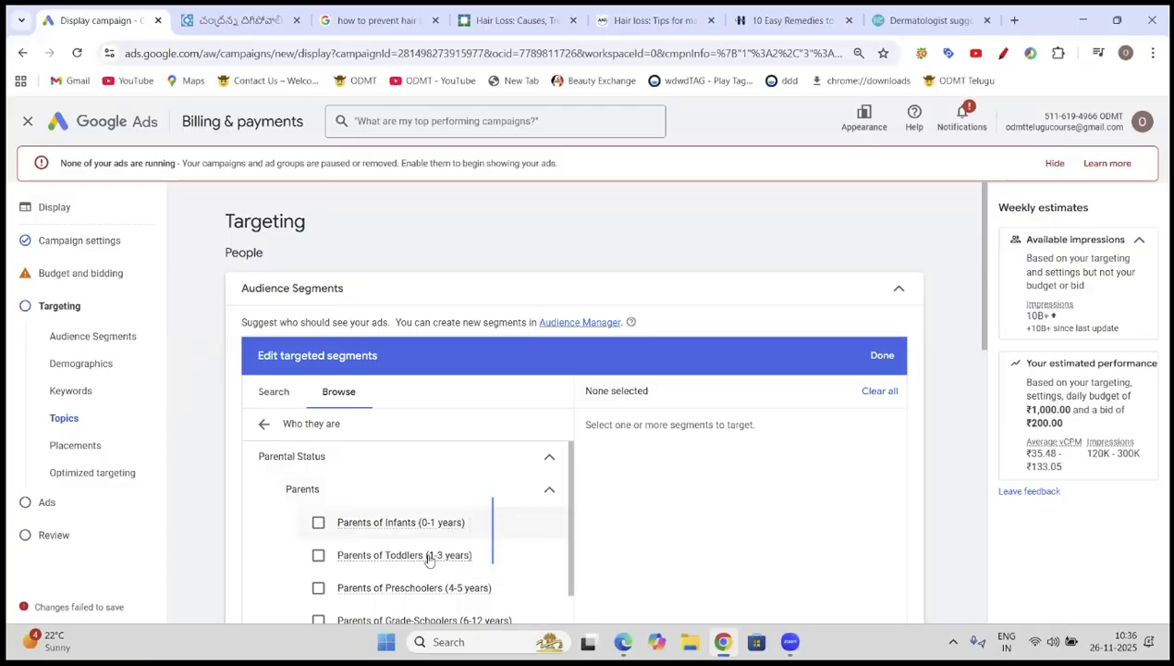
scroll(513, 541, down, 1)
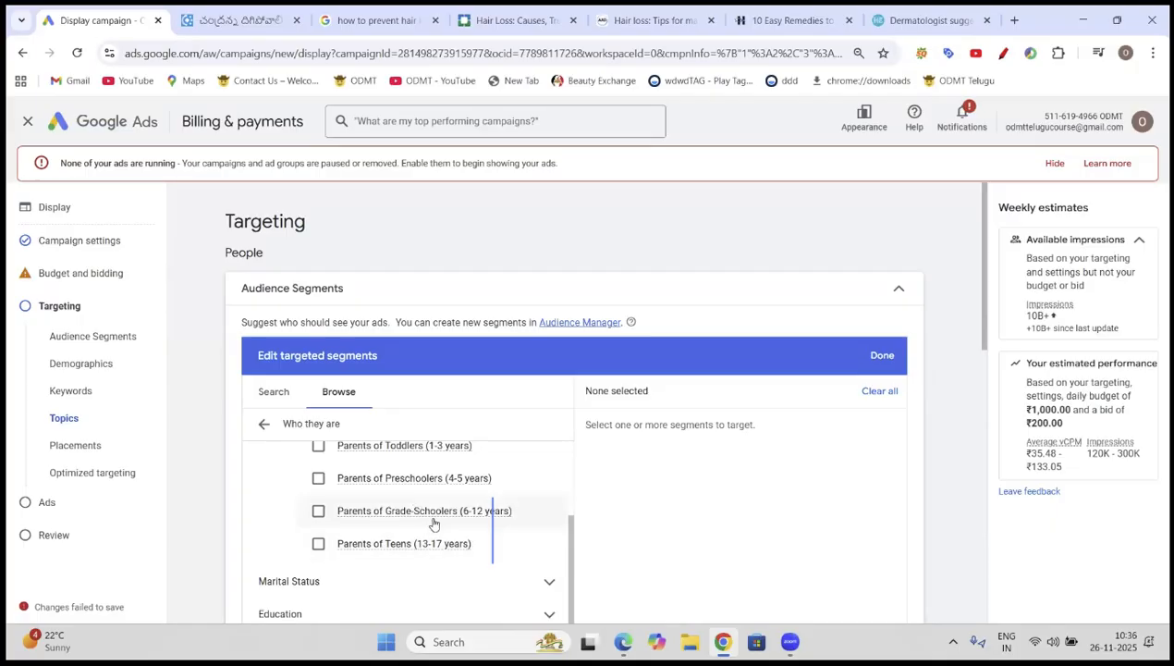
scroll(434, 523, up, 2)
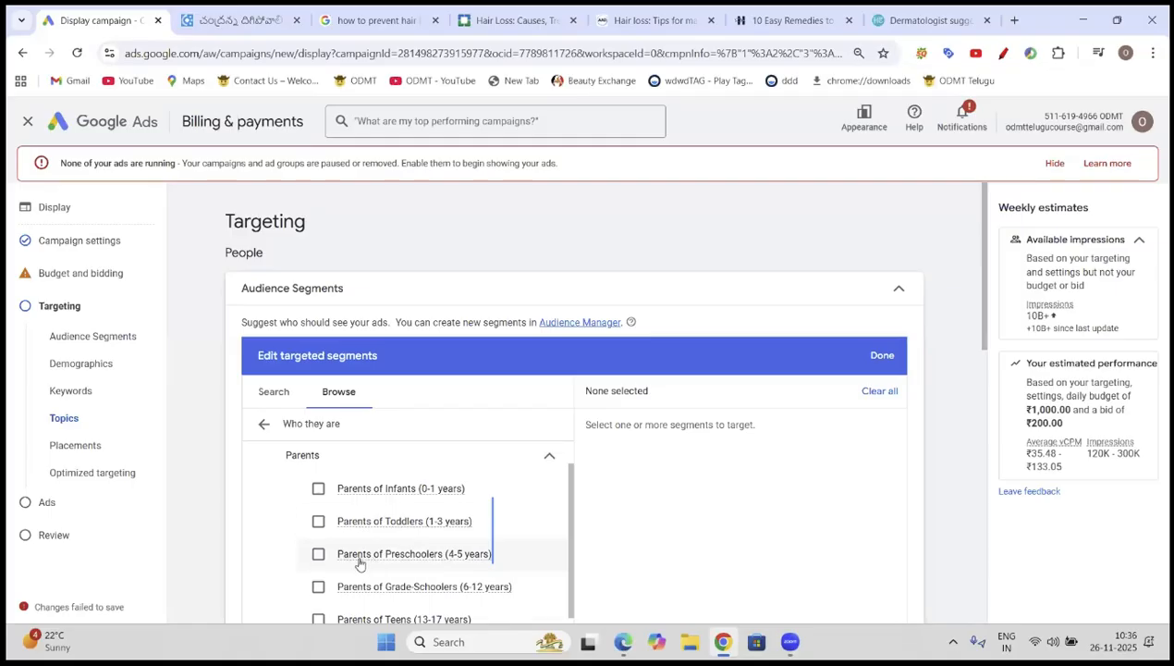
Review the parent age groups, then expand the Marital Status options
mouse_move(358, 560)
scroll(318, 558, down, 2)
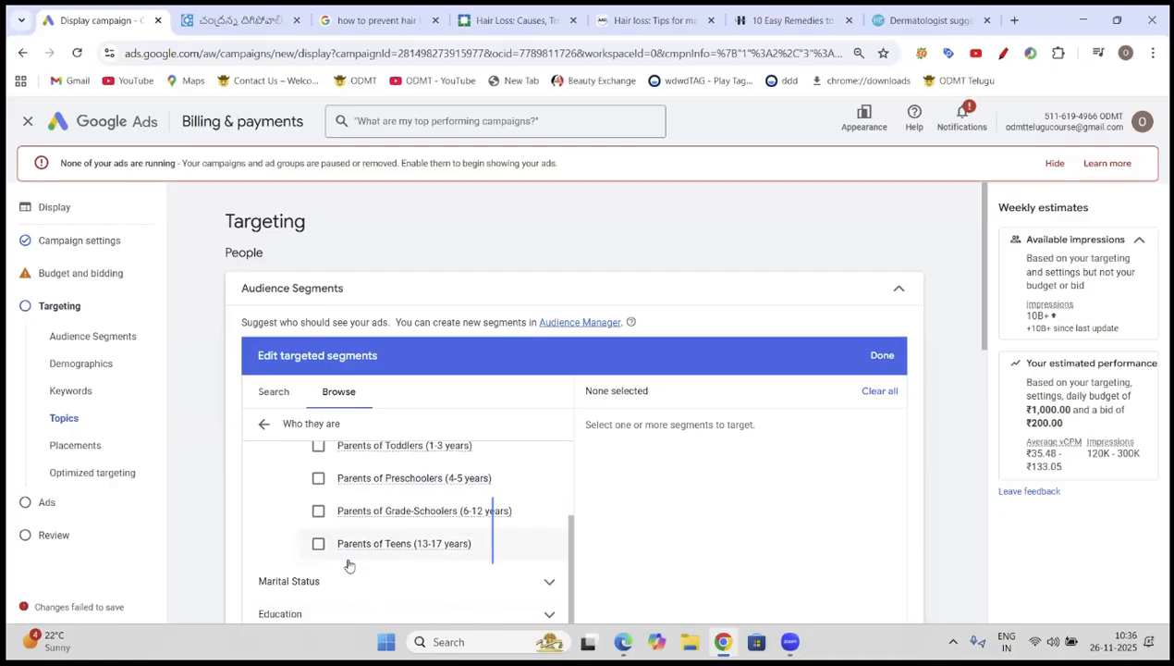
scroll(322, 551, up, 2)
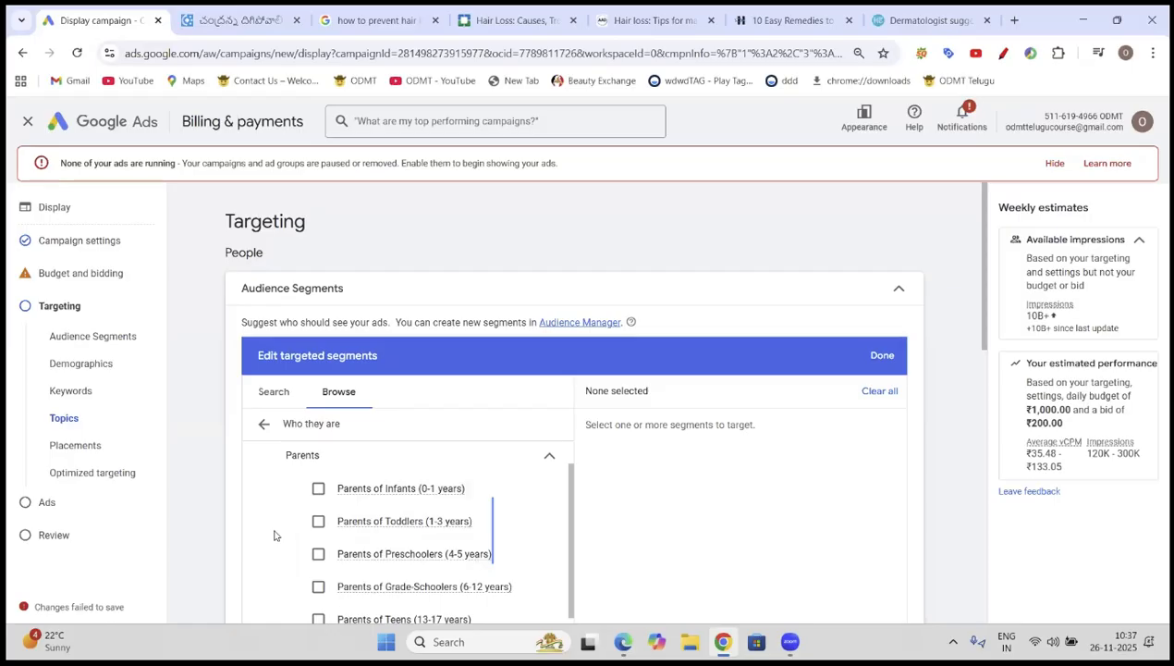
scroll(444, 522, down, 2)
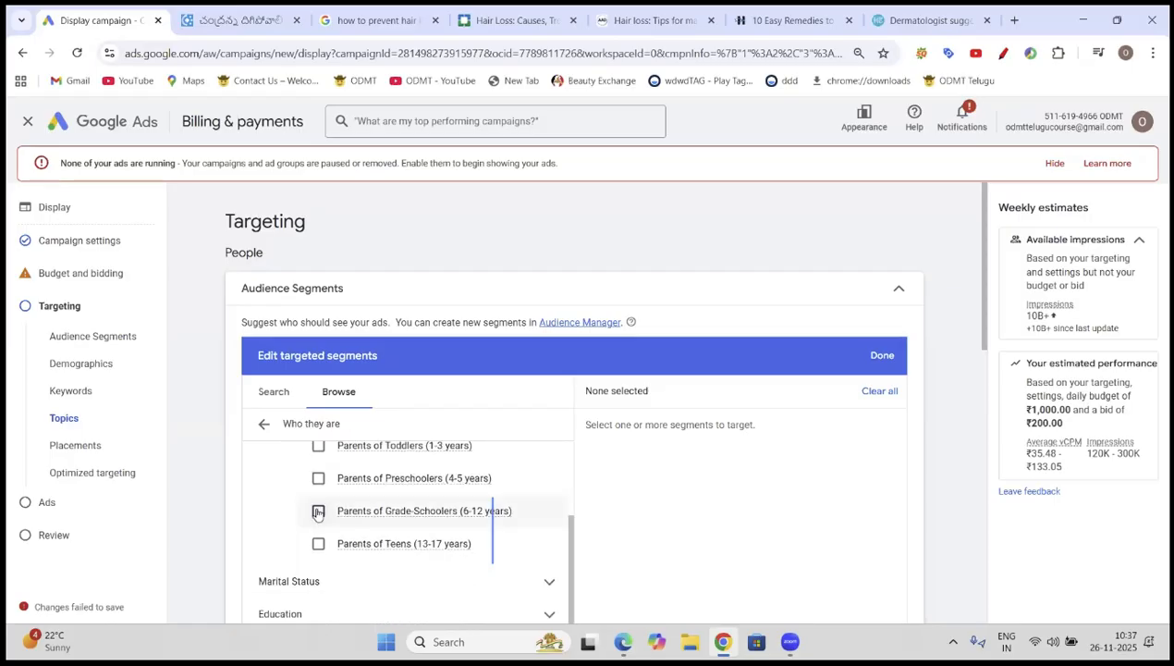
mouse_move(474, 515)
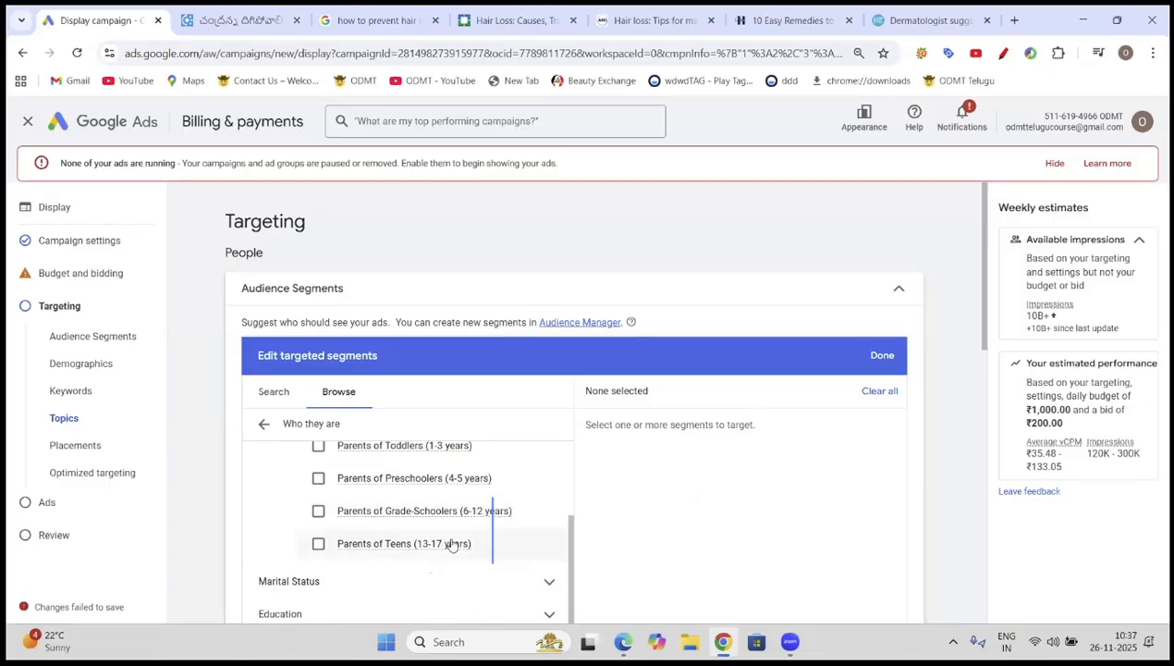
mouse_move(414, 555)
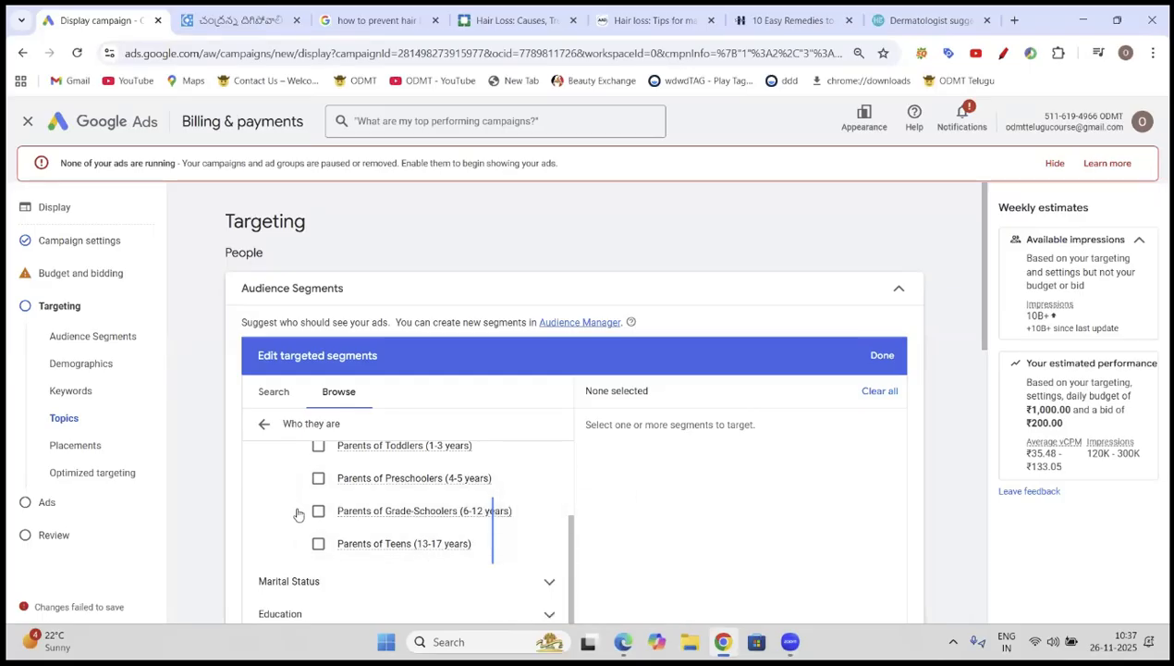
scroll(297, 514, up, 1)
scroll(298, 514, up, 1)
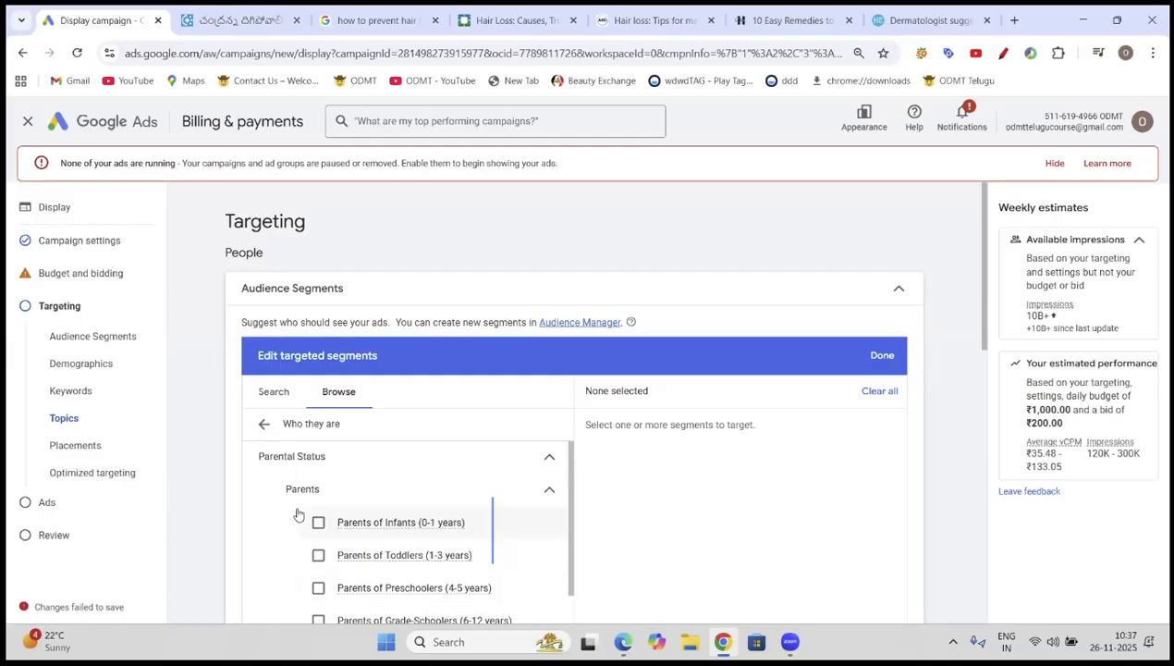
scroll(490, 517, down, 4)
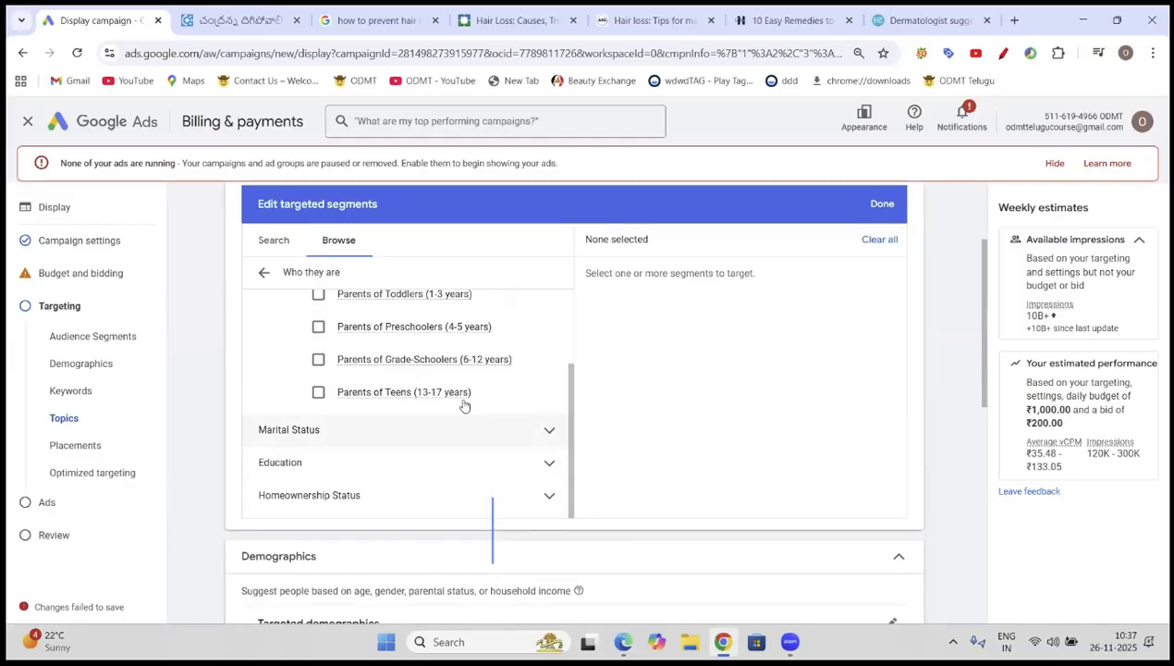
scroll(464, 406, up, 2)
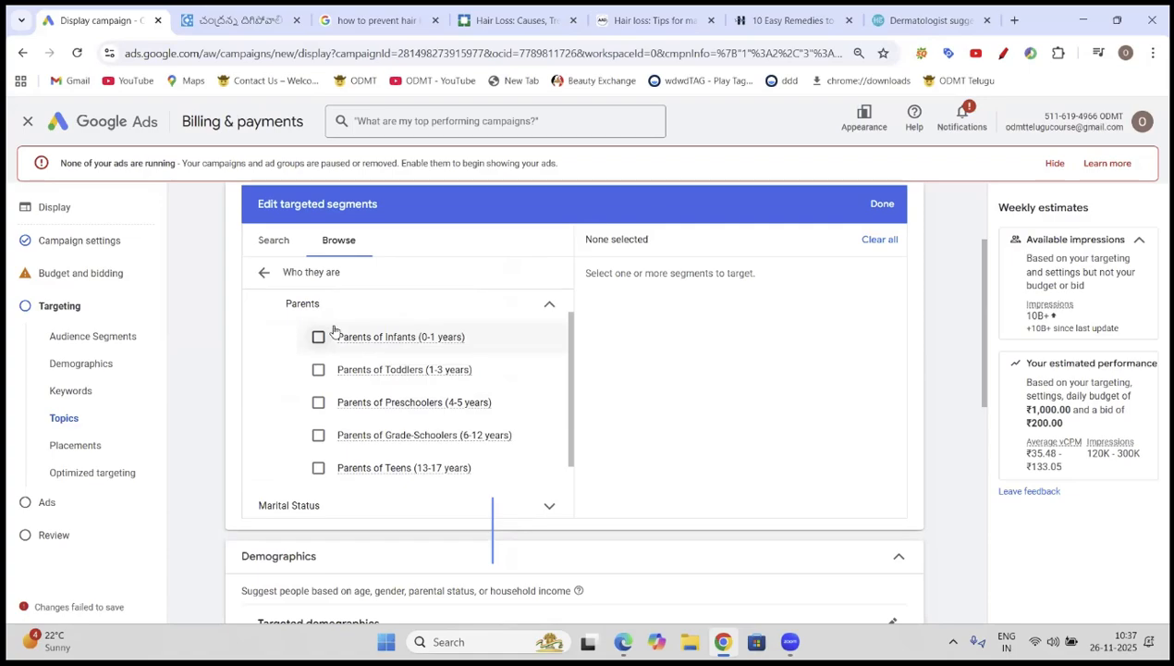
scroll(385, 383, down, 2)
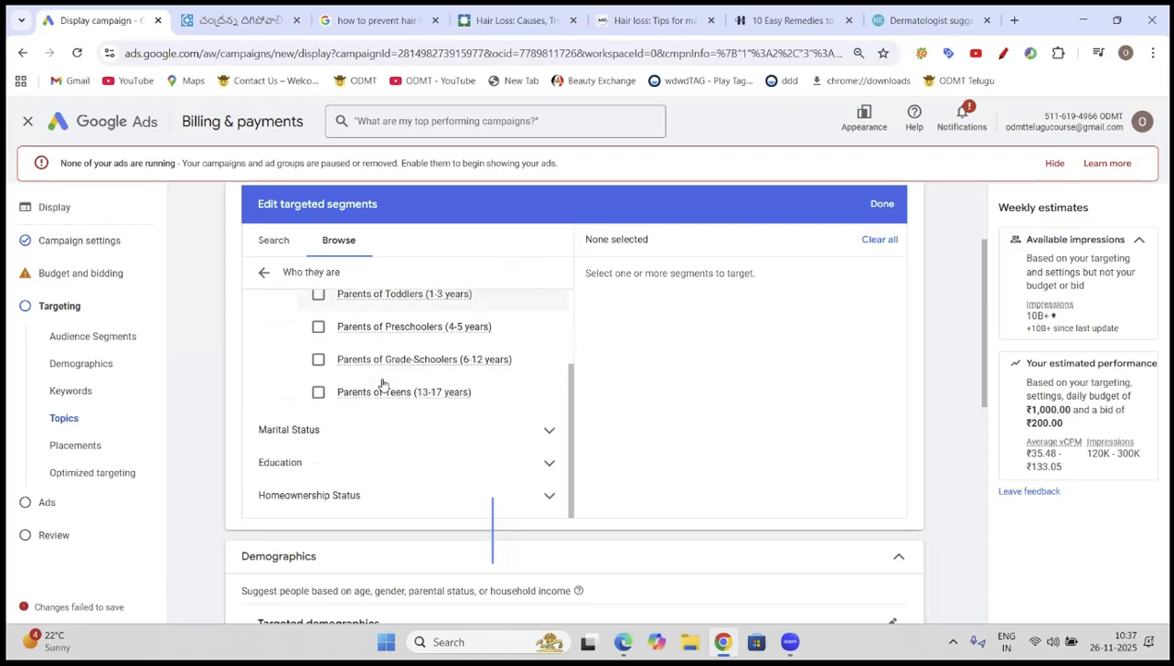
click(549, 434)
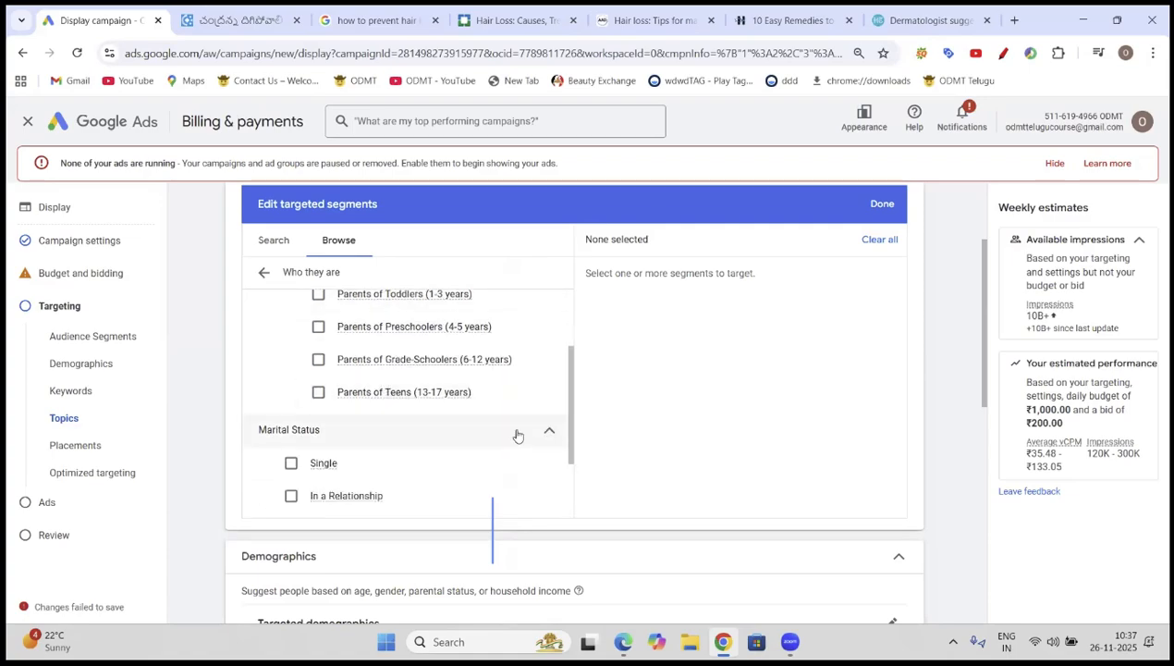
scroll(389, 368, down, 2)
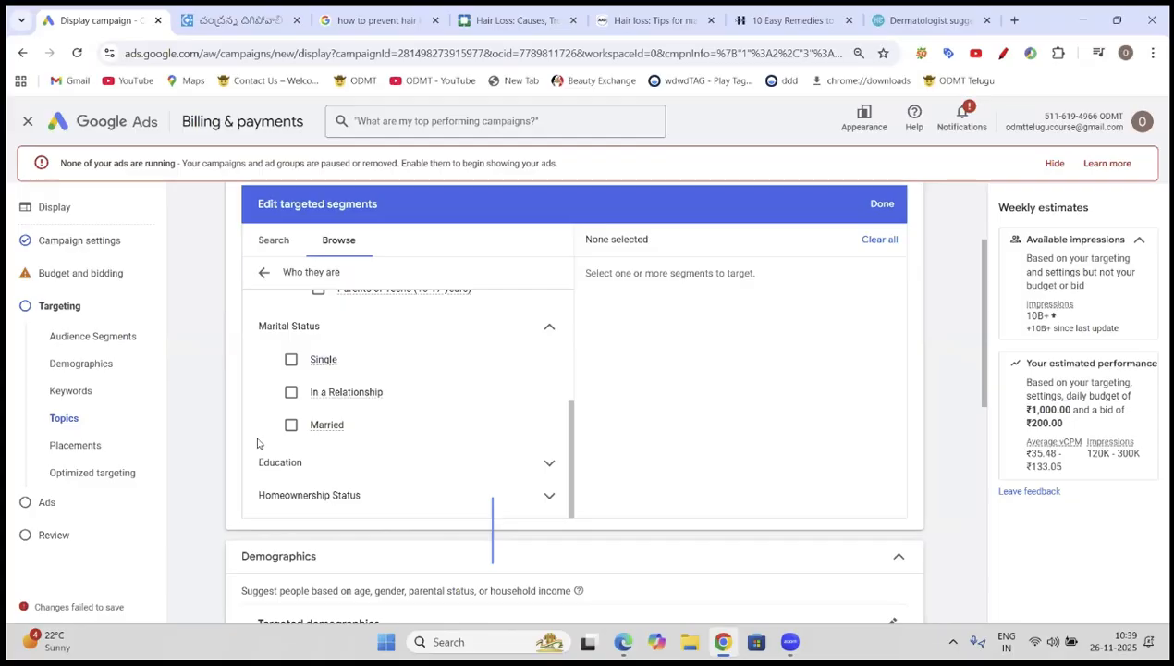
Tick then untick Married under Marital Status, leaving it untargeted
click(292, 426)
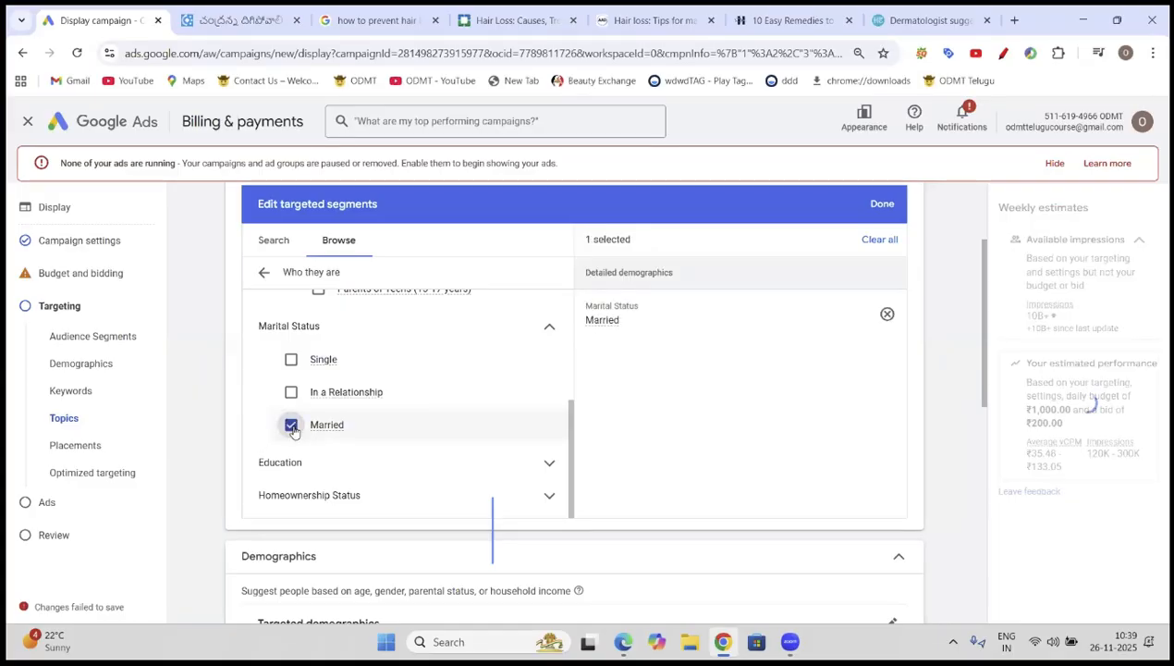
click(292, 429)
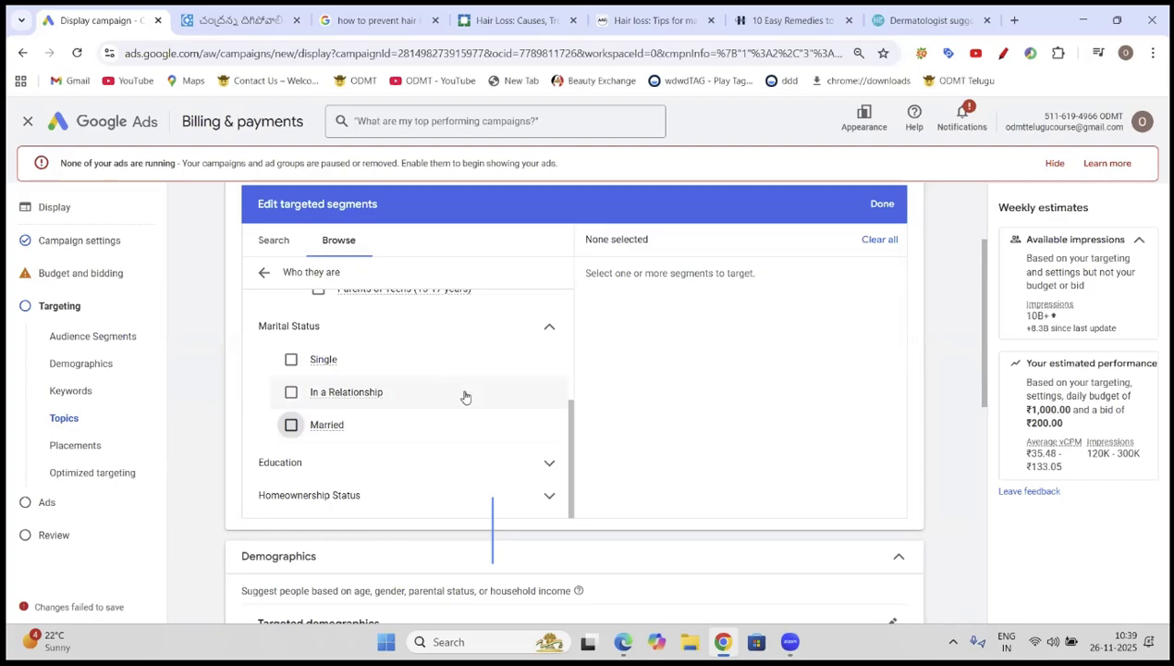
scroll(466, 398, up, 3)
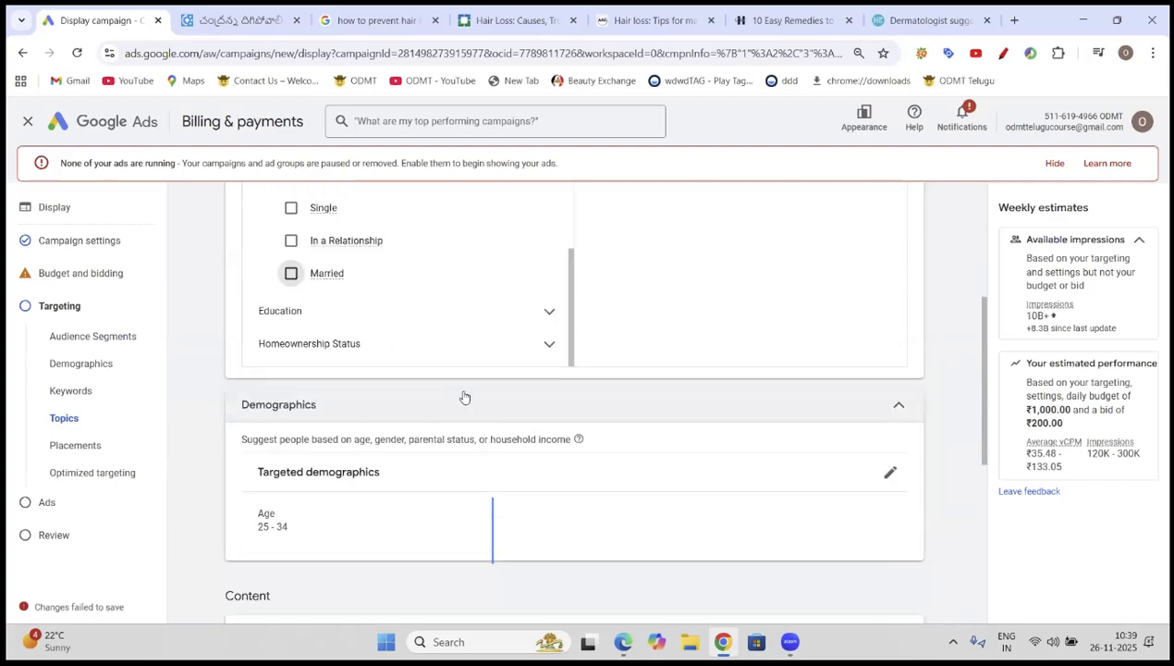
scroll(464, 398, up, 1)
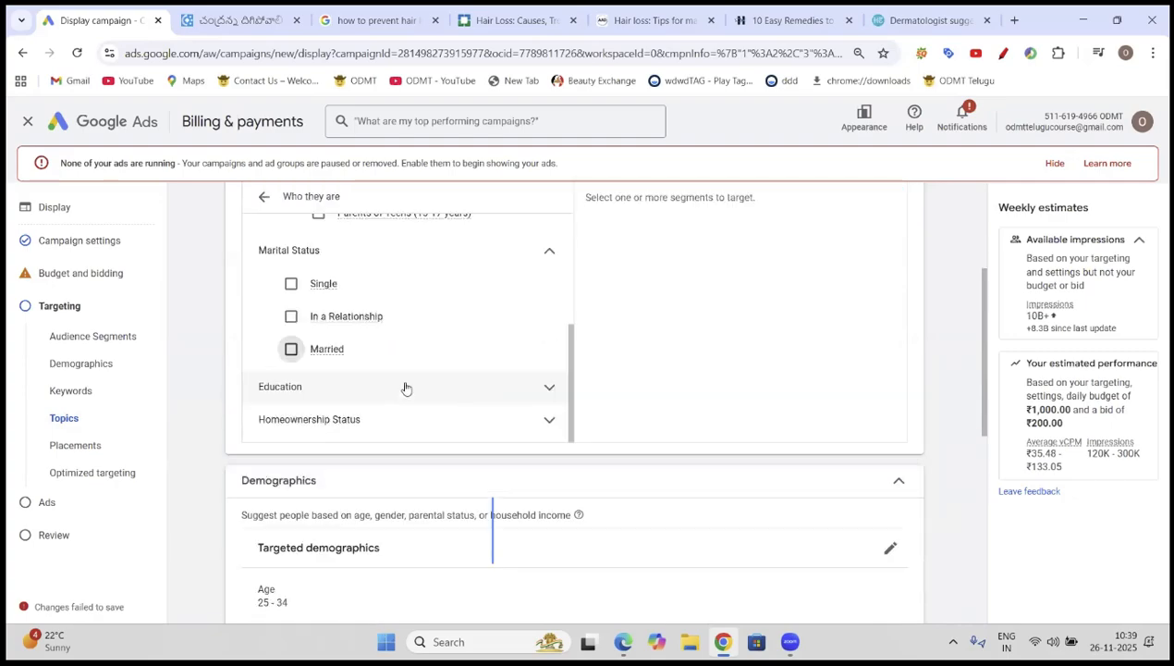
Under Education > Highest Level of Educational Attainment, target Bachelor's Degree and Advanced Degree
click(550, 387)
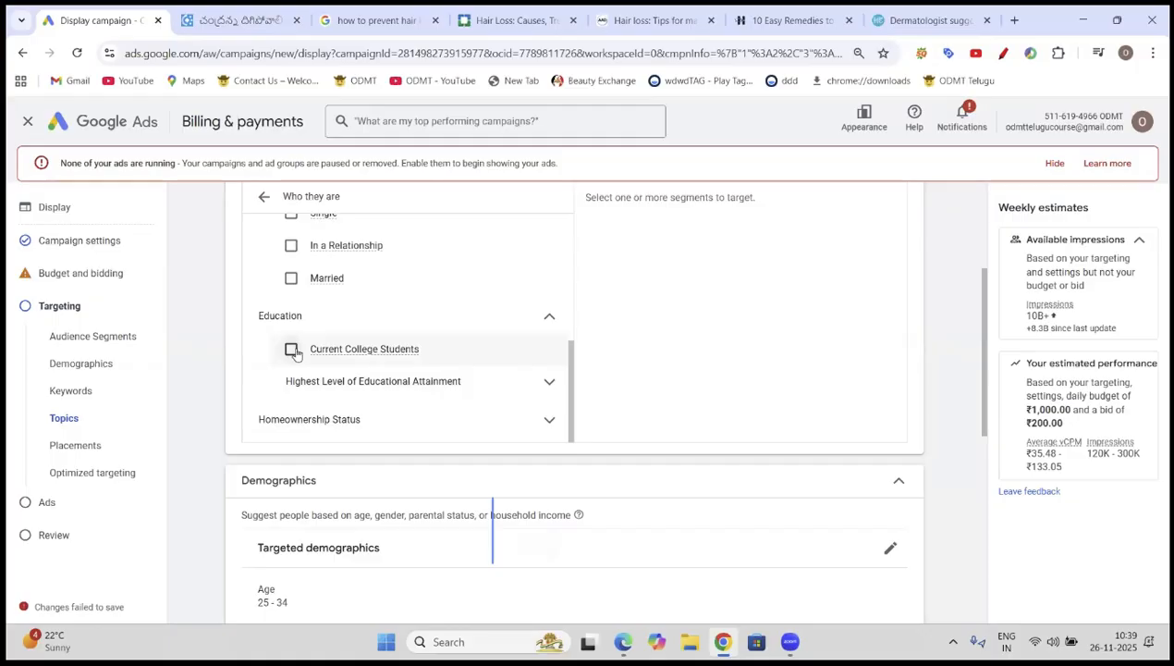
click(548, 385)
scroll(419, 362, down, 1)
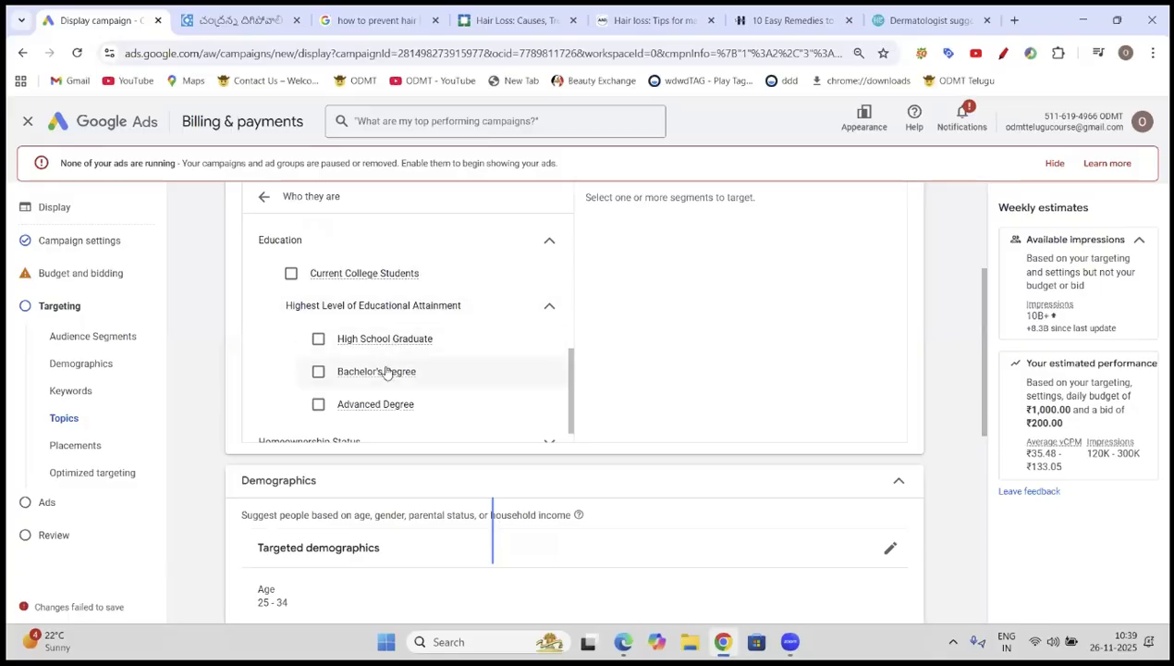
scroll(420, 373, down, 1)
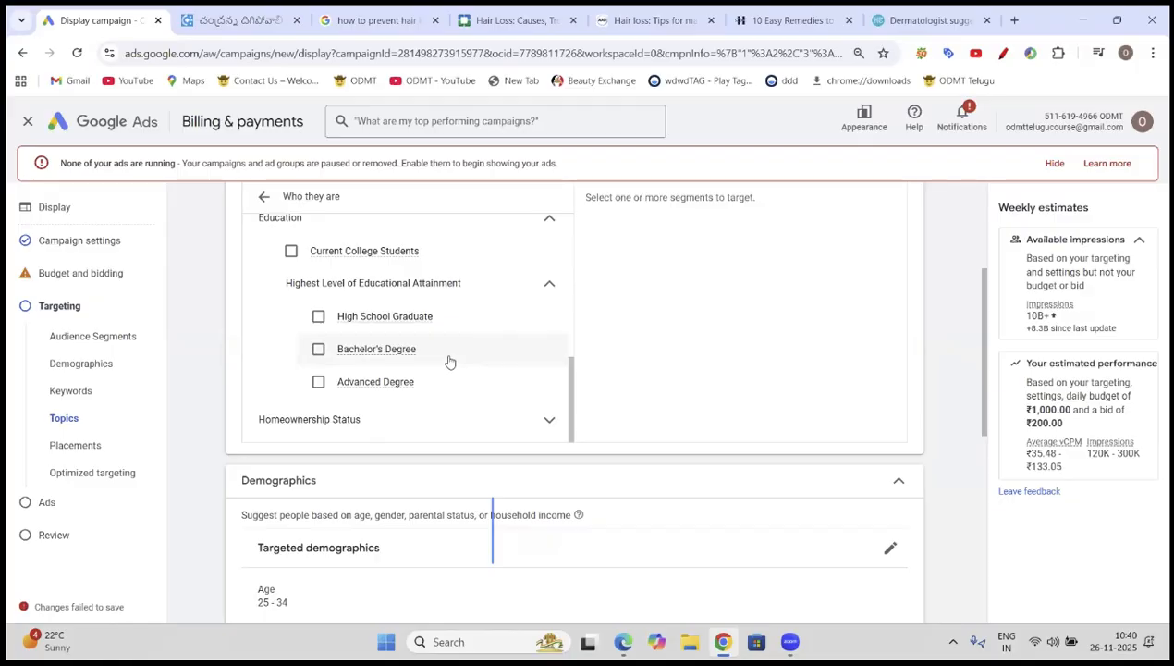
click(318, 351)
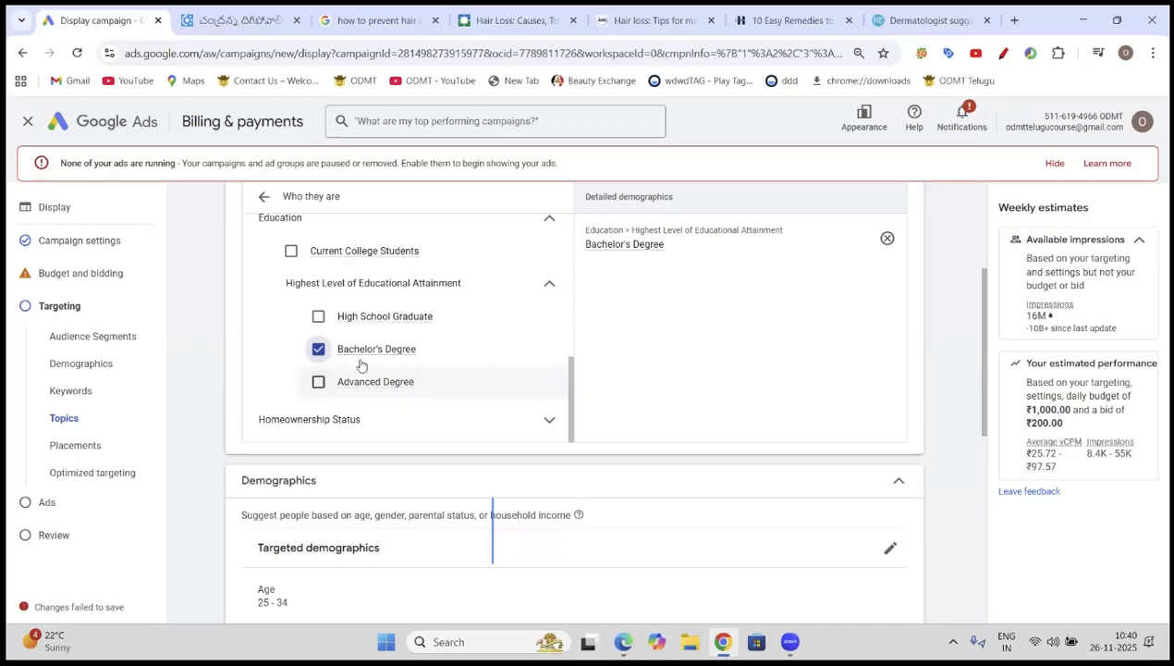
scroll(423, 342, down, 1)
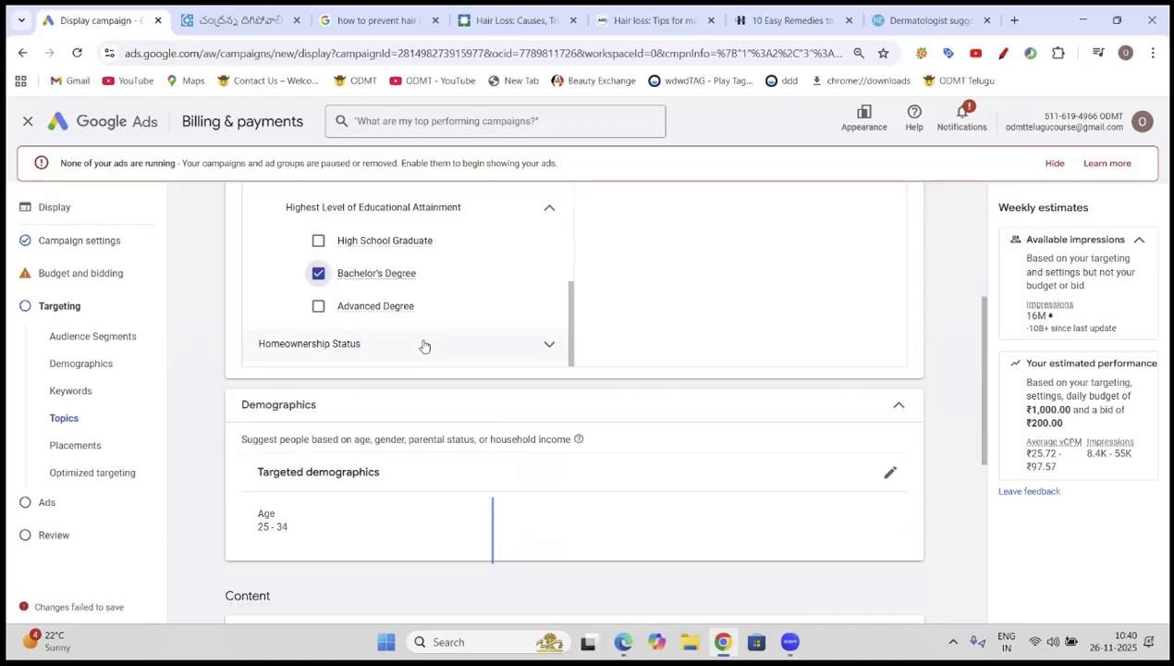
click(318, 306)
scroll(488, 296, up, 1)
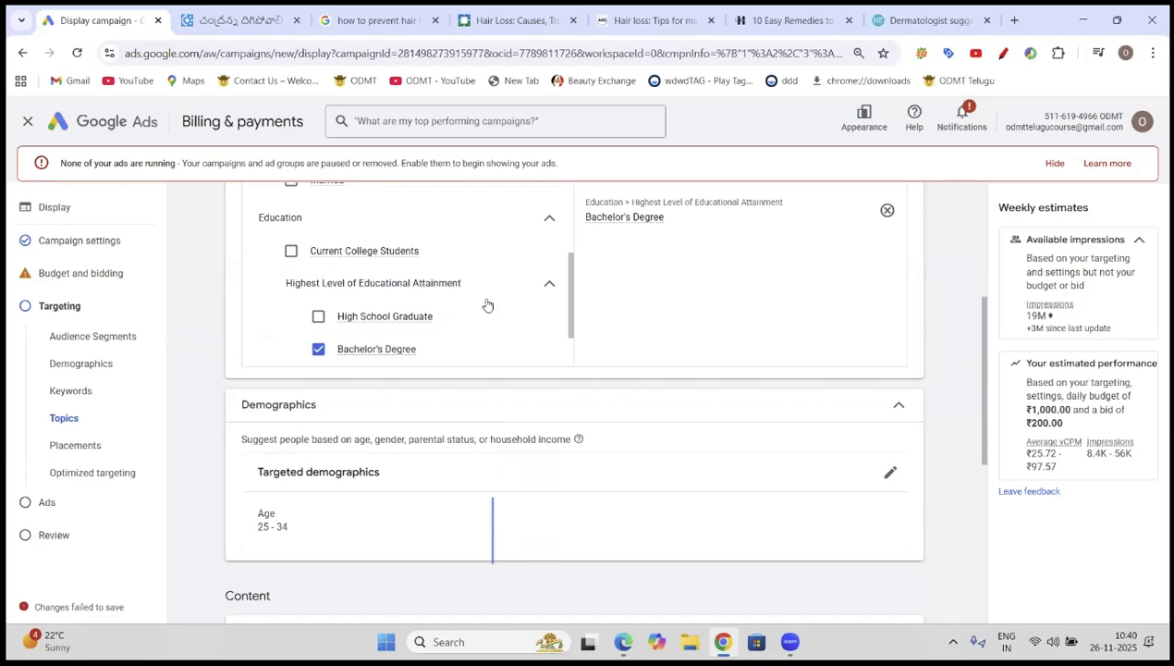
Expand Homeownership Status to show Homeowners and Renters, keeping both degree selections
scroll(488, 305, down, 3)
scroll(484, 304, up, 1)
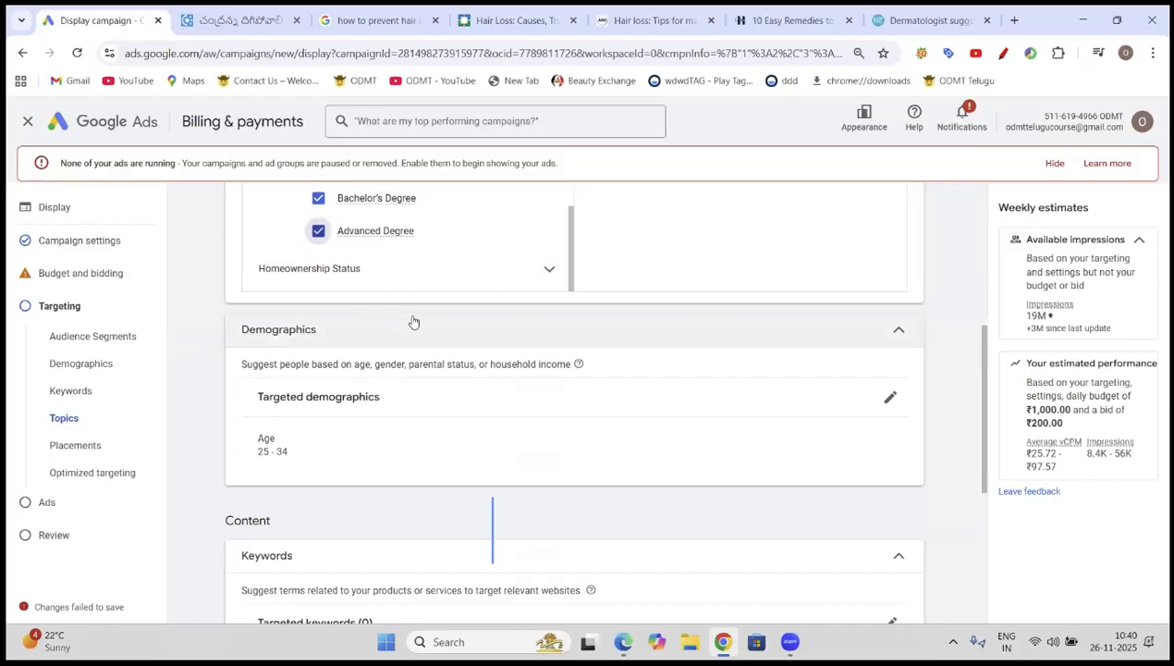
click(546, 272)
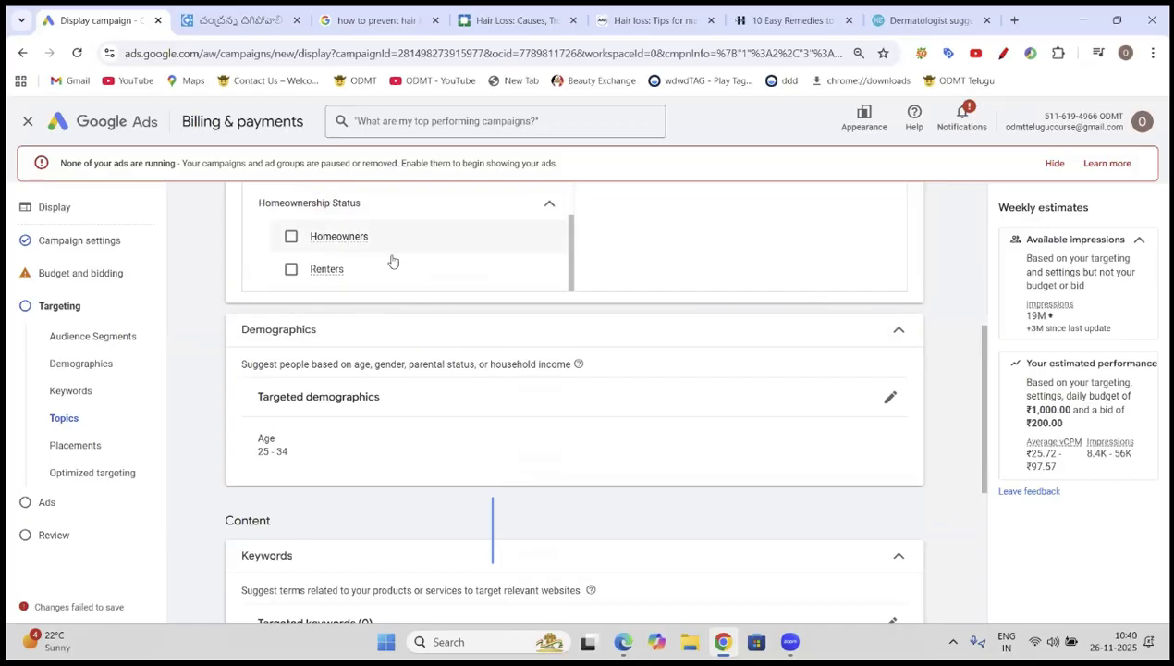
scroll(375, 260, down, 1)
scroll(448, 249, up, 1)
scroll(689, 295, up, 3)
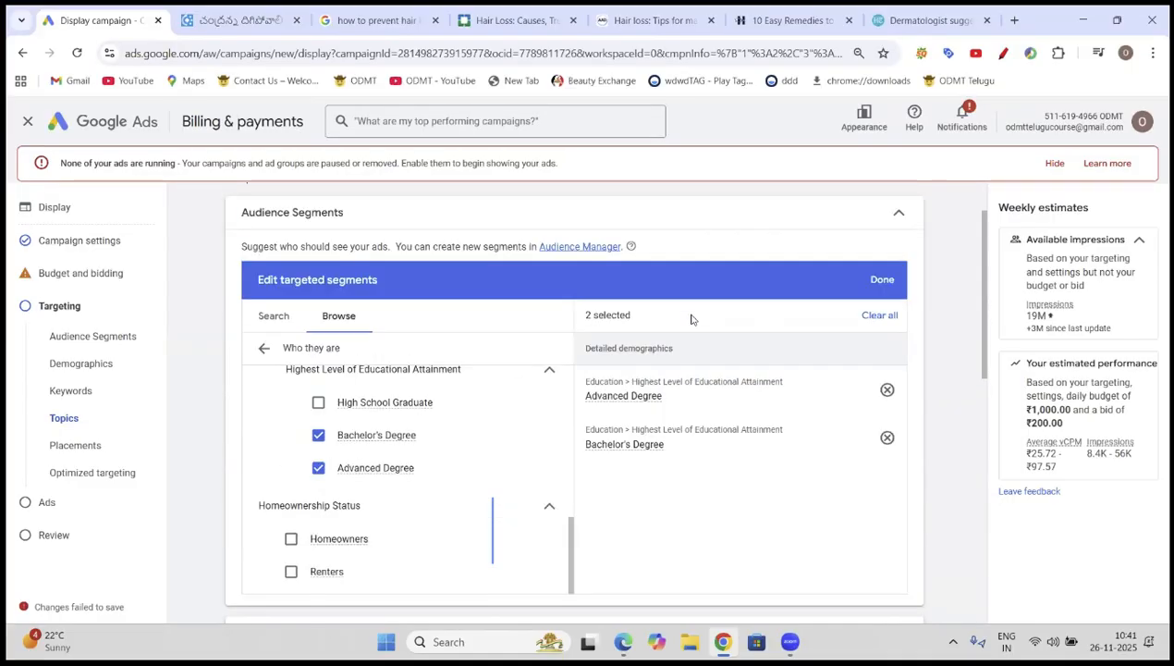
Back out of the education options to the top-level audience categories like interests and in-market
scroll(692, 325, up, 1)
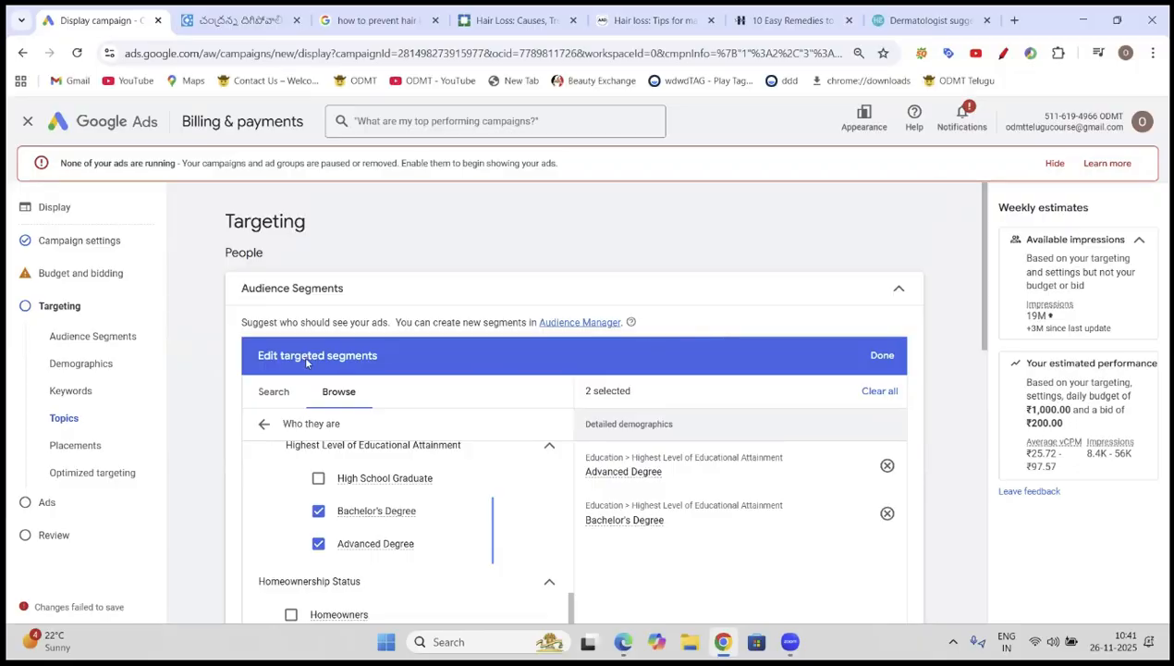
scroll(278, 365, down, 1)
click(265, 349)
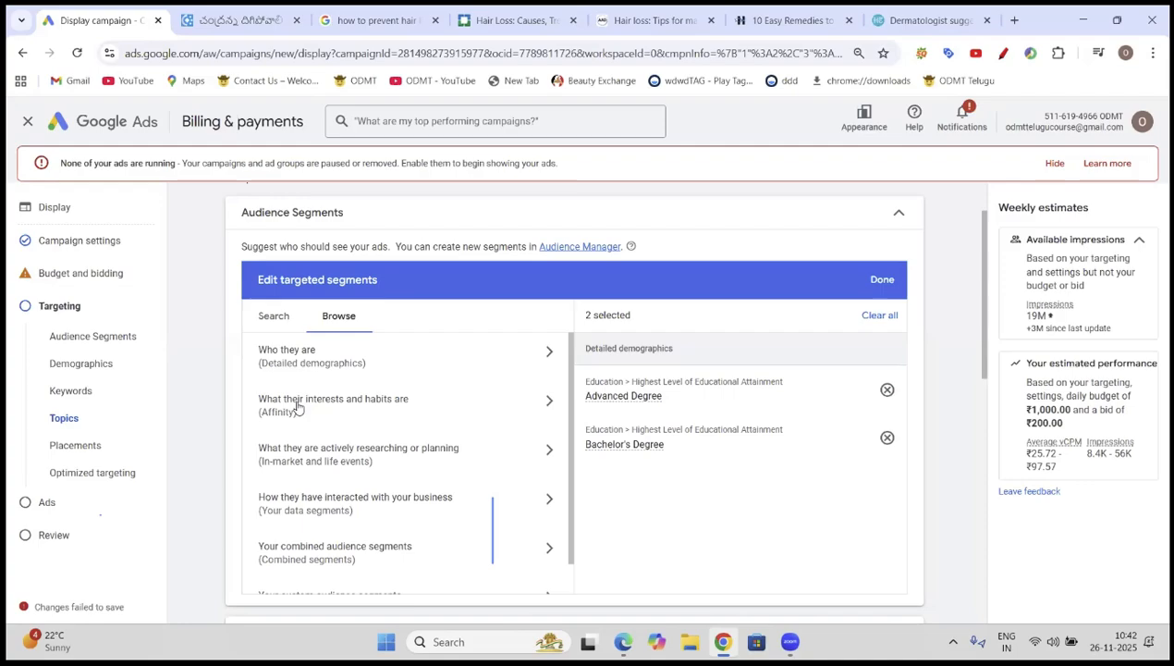
Load youtube.com in a new tab, scroll its home feed, then return to the Google Ads tab
click(1017, 19)
text(yo)
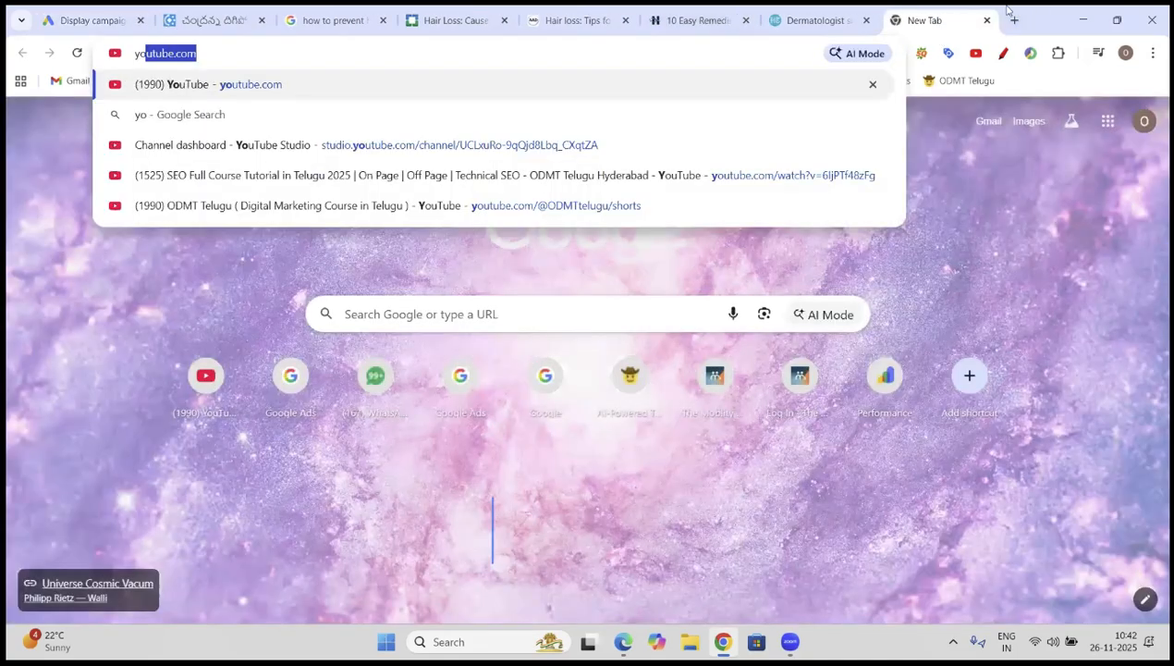
text(u)
key(Return)
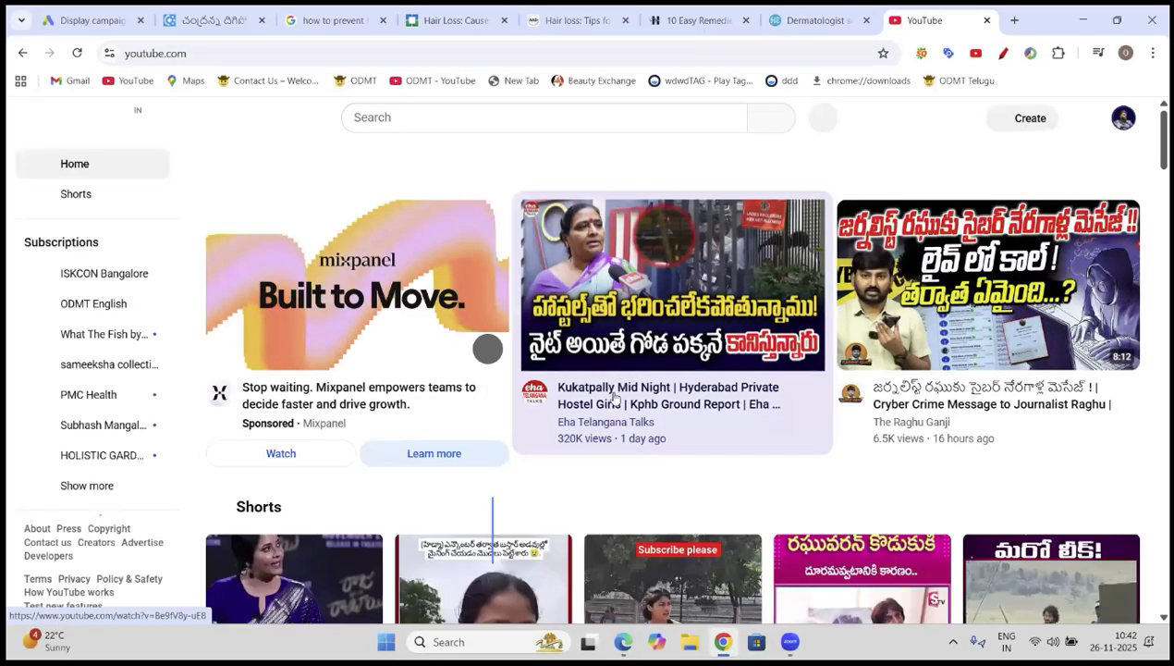
scroll(615, 398, down, 5)
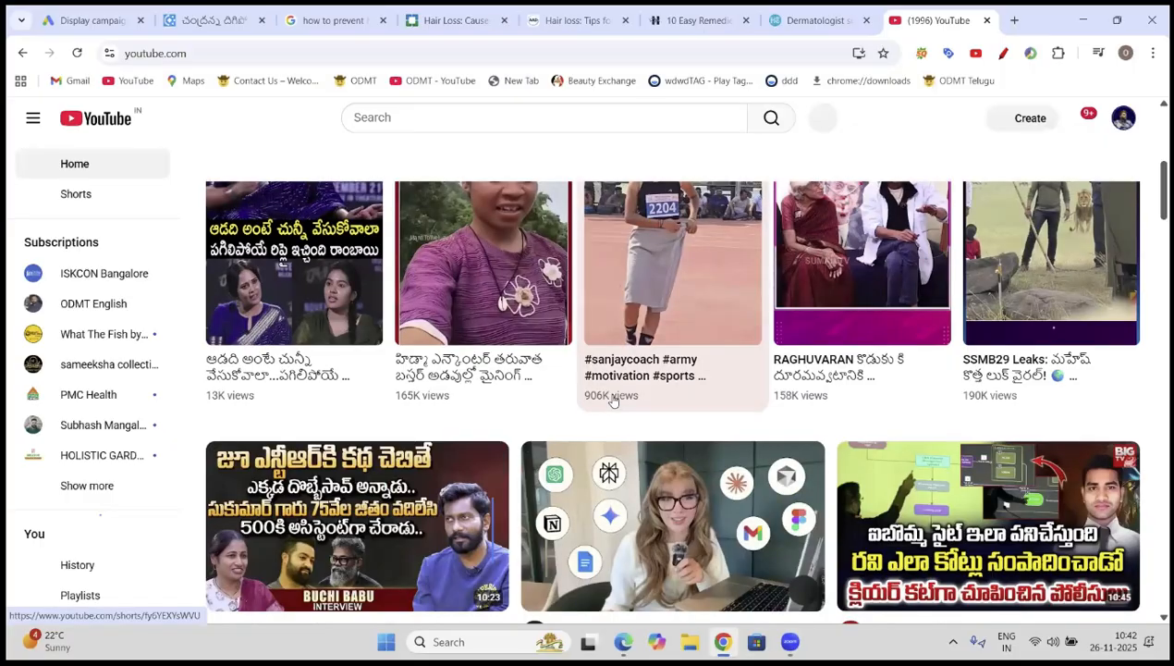
scroll(612, 400, down, 5)
scroll(618, 183, up, 10)
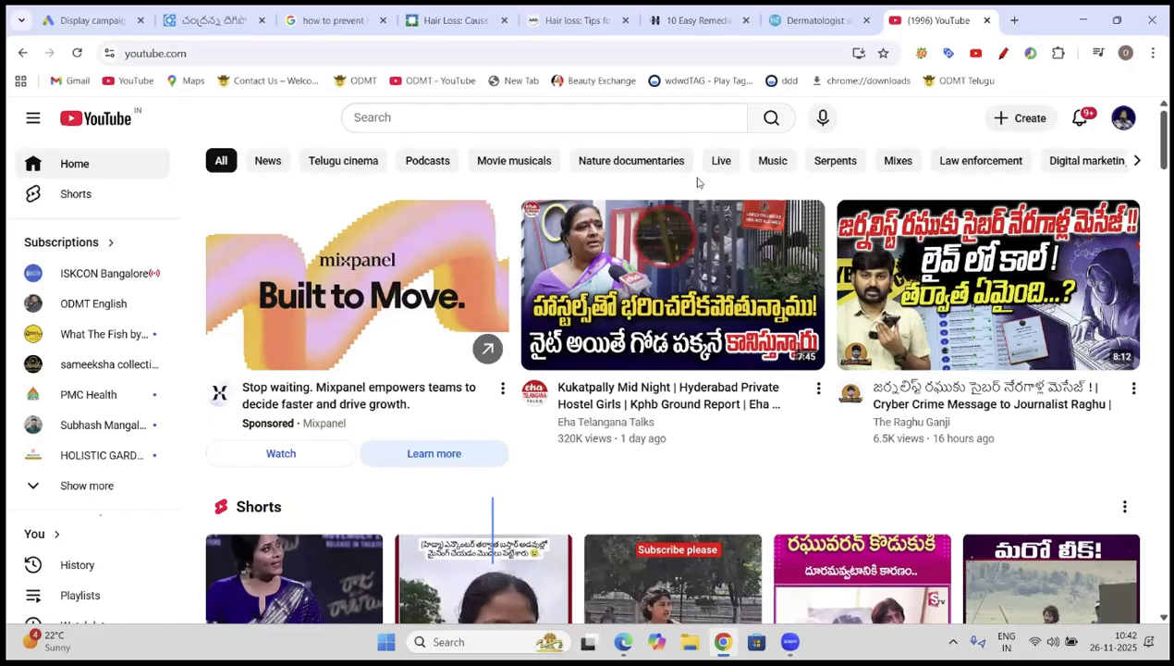
click(99, 21)
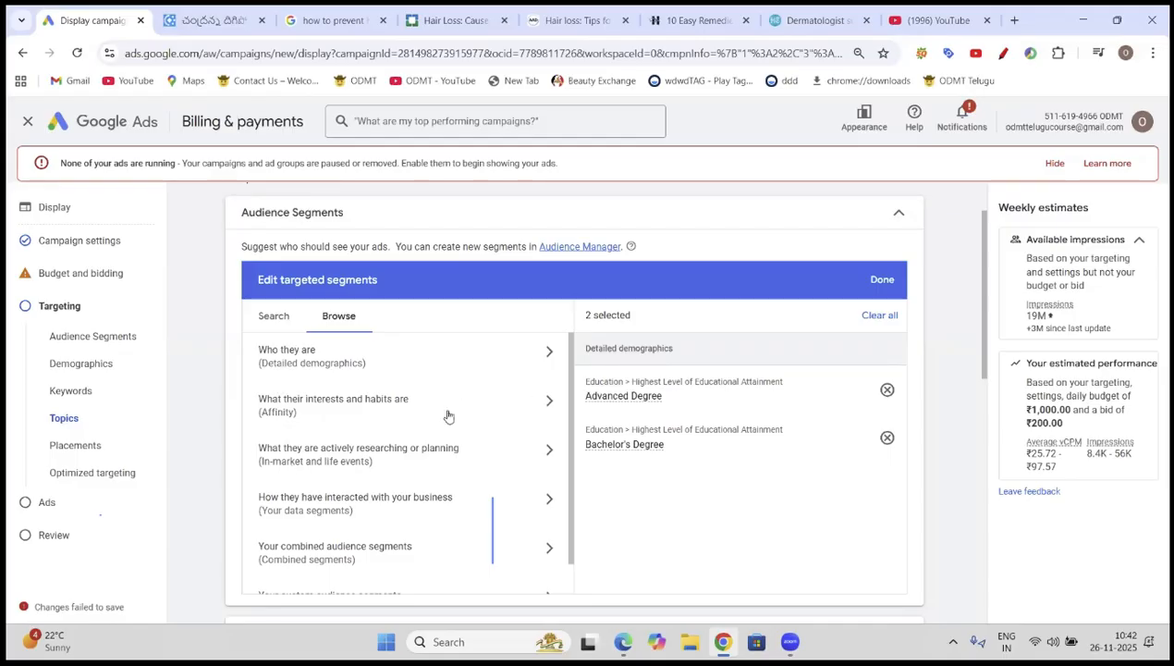
click(545, 410)
click(549, 415)
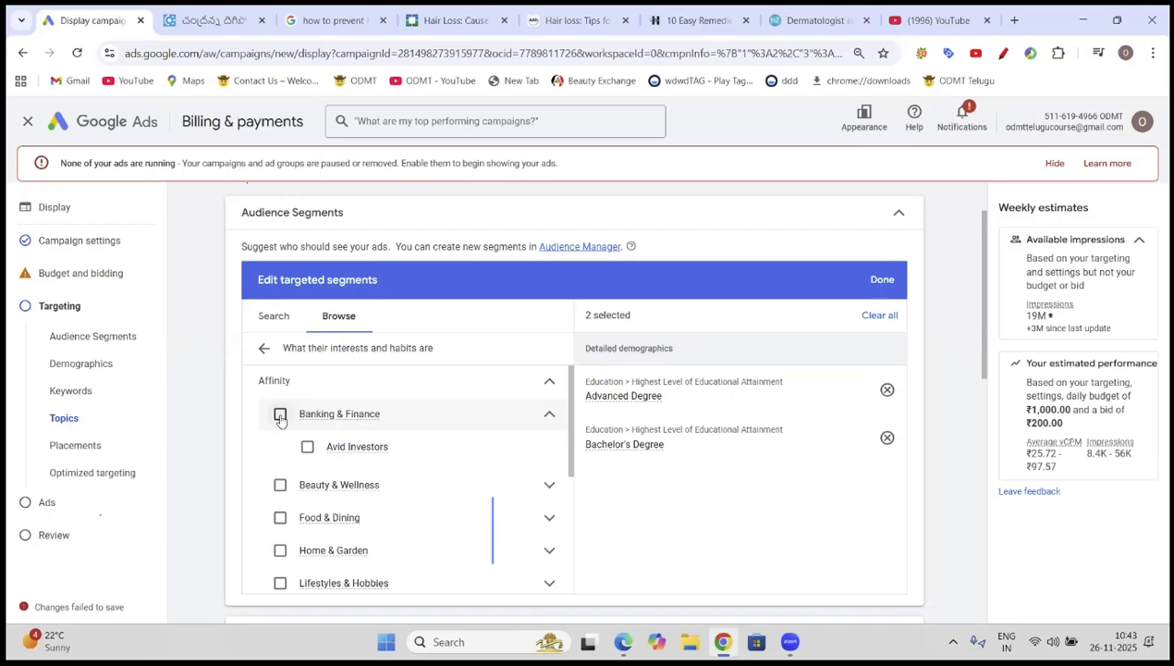
click(280, 415)
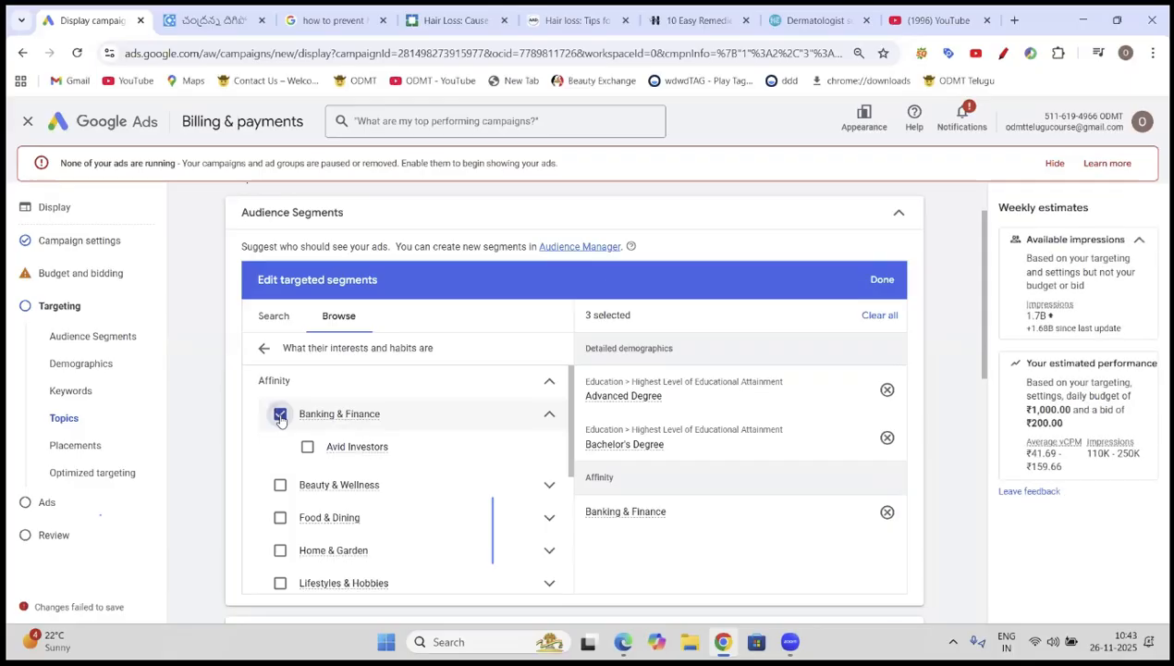
click(280, 416)
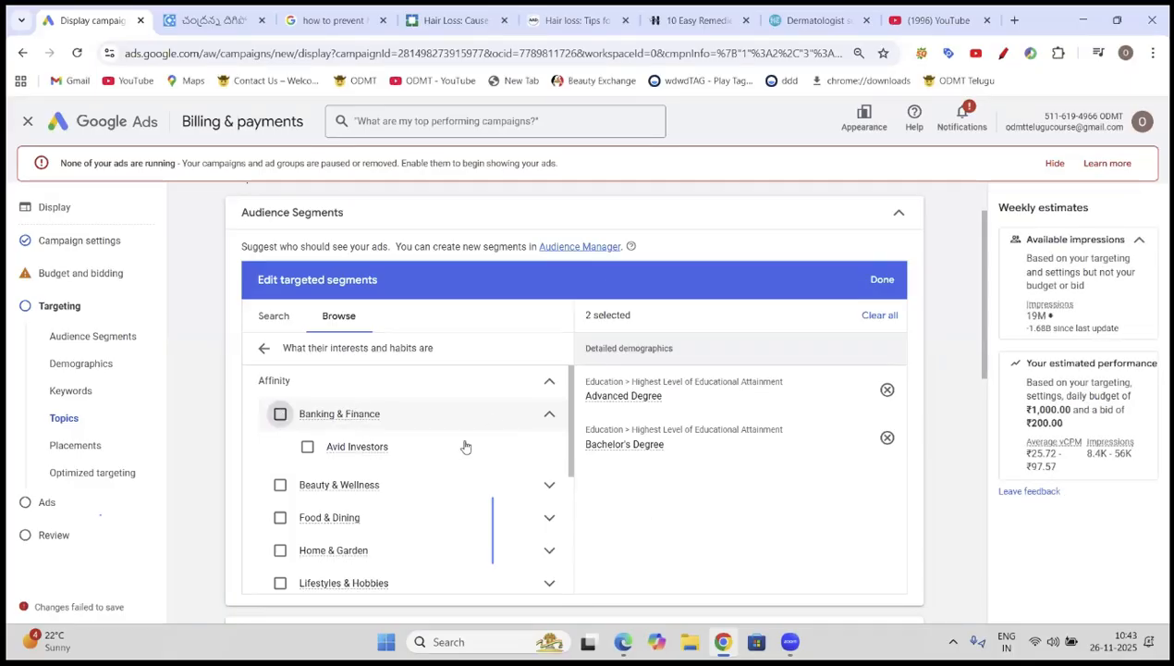
scroll(380, 440, down, 1)
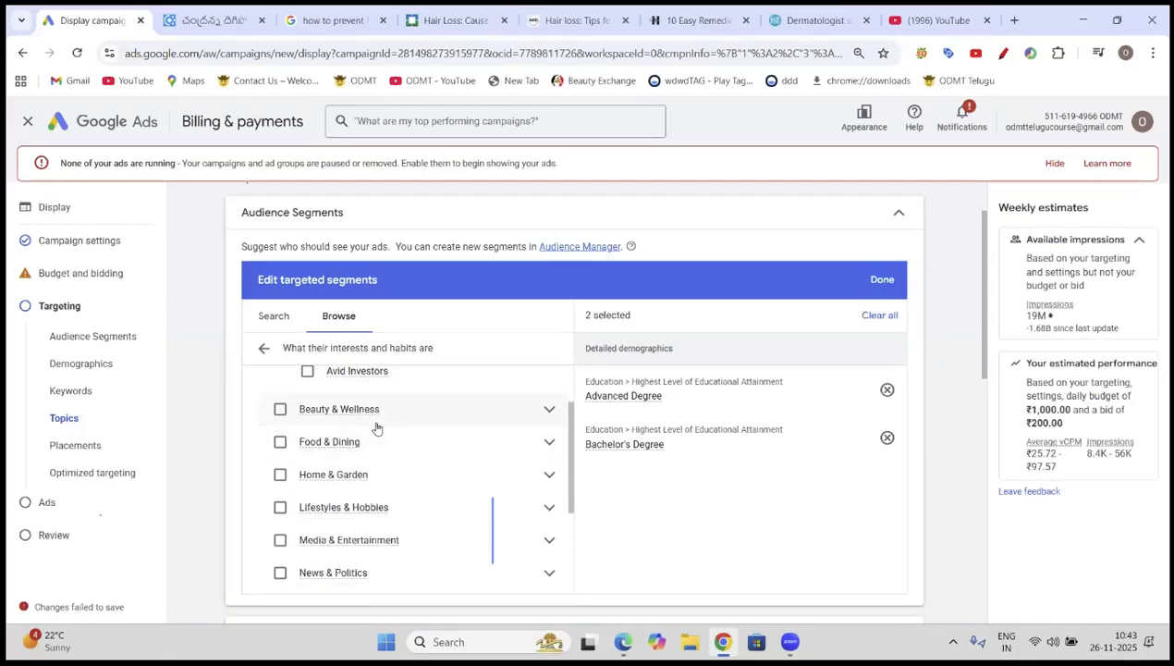
scroll(370, 451, down, 2)
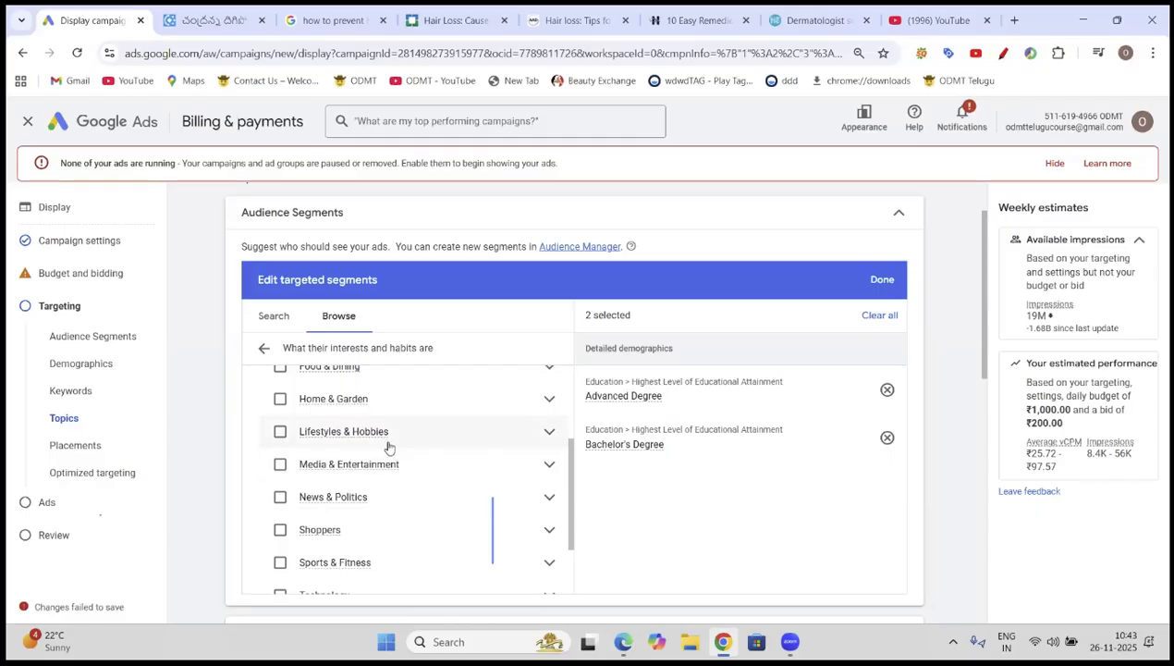
scroll(388, 445, up, 4)
scroll(401, 453, down, 7)
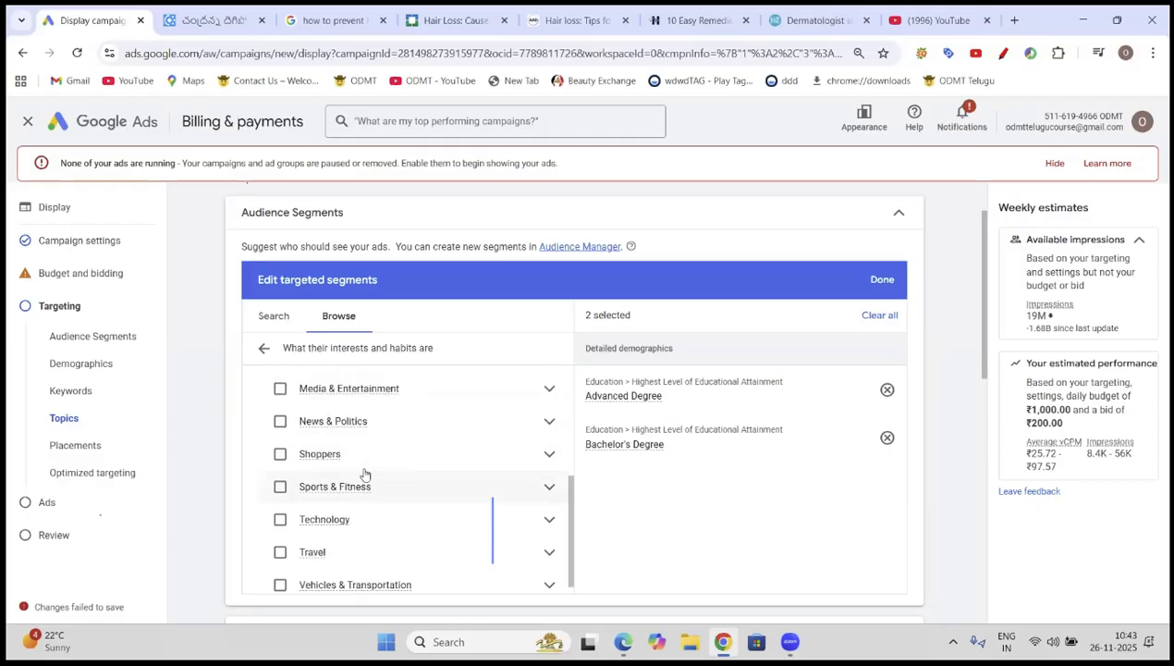
scroll(372, 473, down, 1)
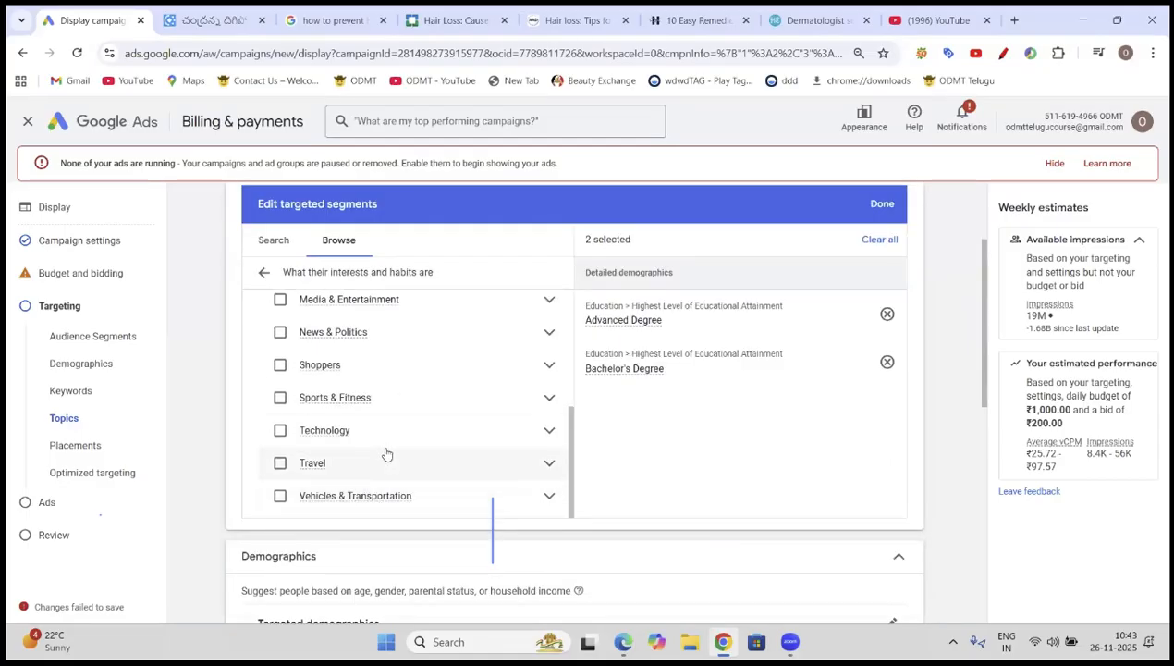
scroll(388, 452, up, 6)
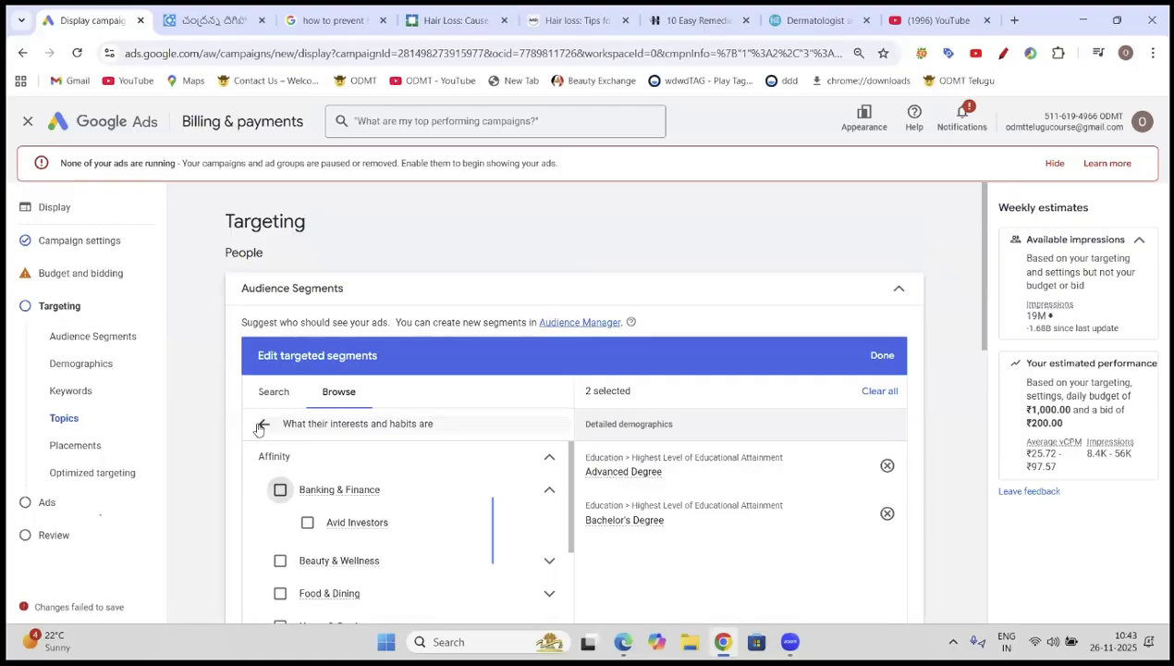
scroll(401, 521, down, 3)
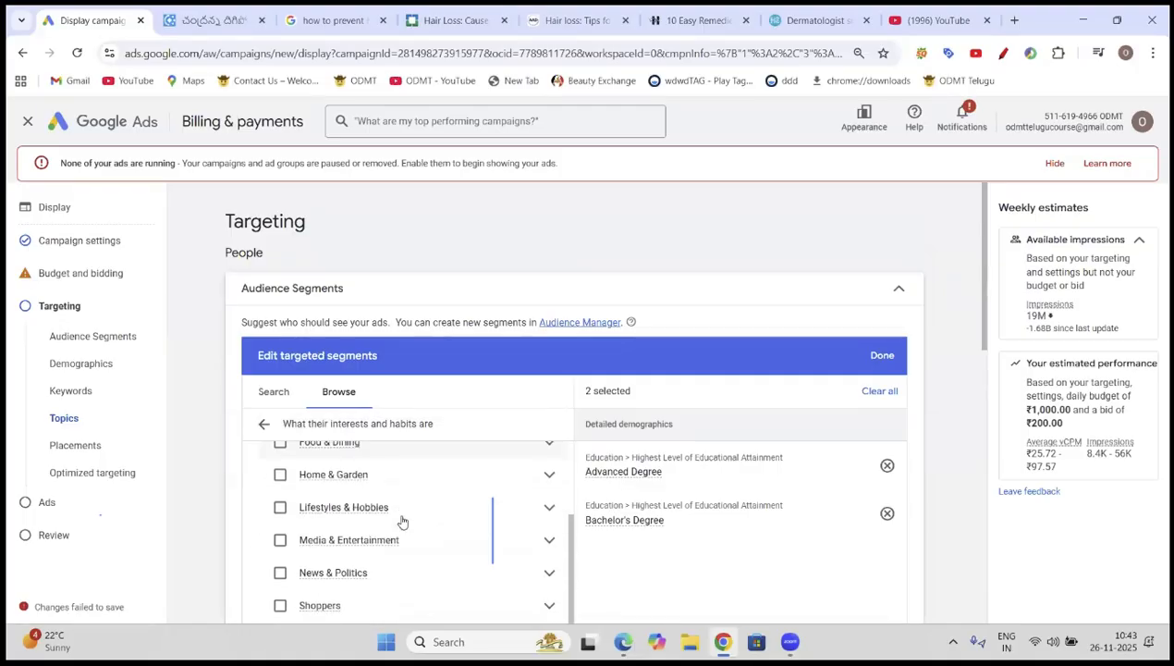
scroll(404, 520, up, 1)
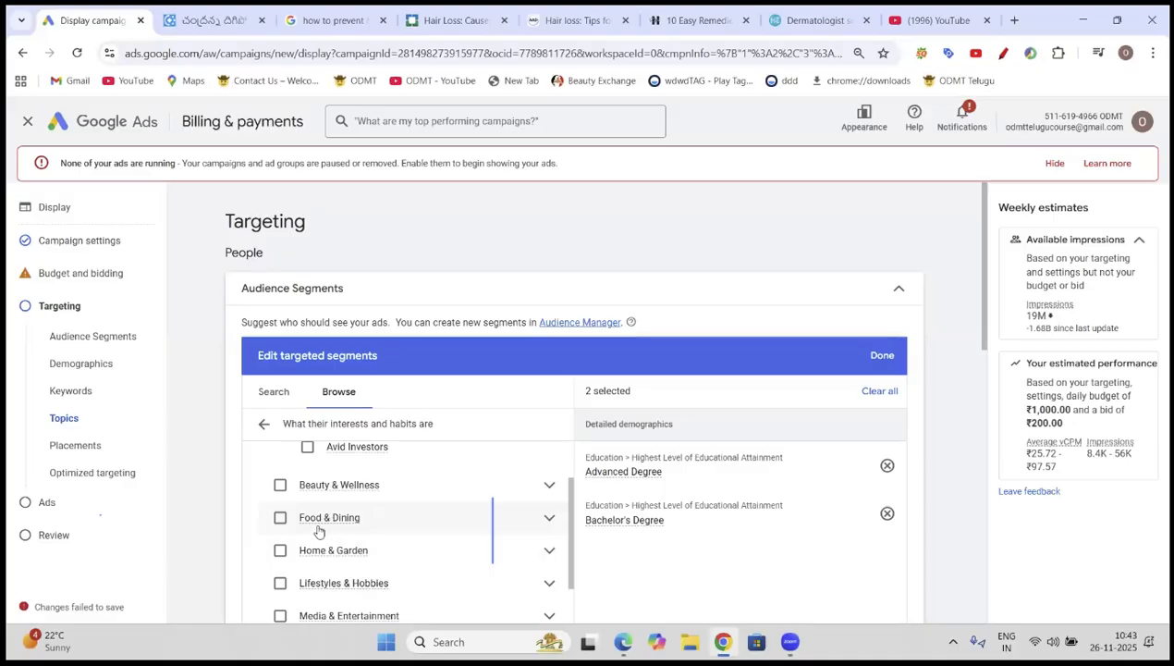
mouse_move(337, 539)
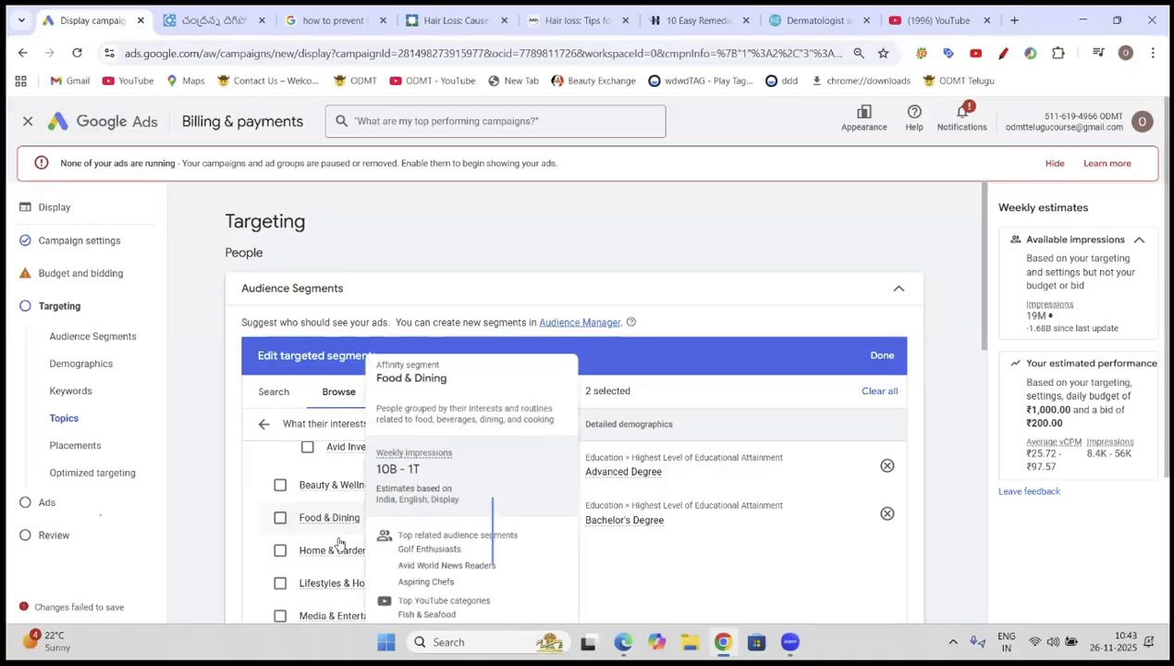
From the top-level categories, open 'What they are actively researching or planning' and expand In-market
click(263, 424)
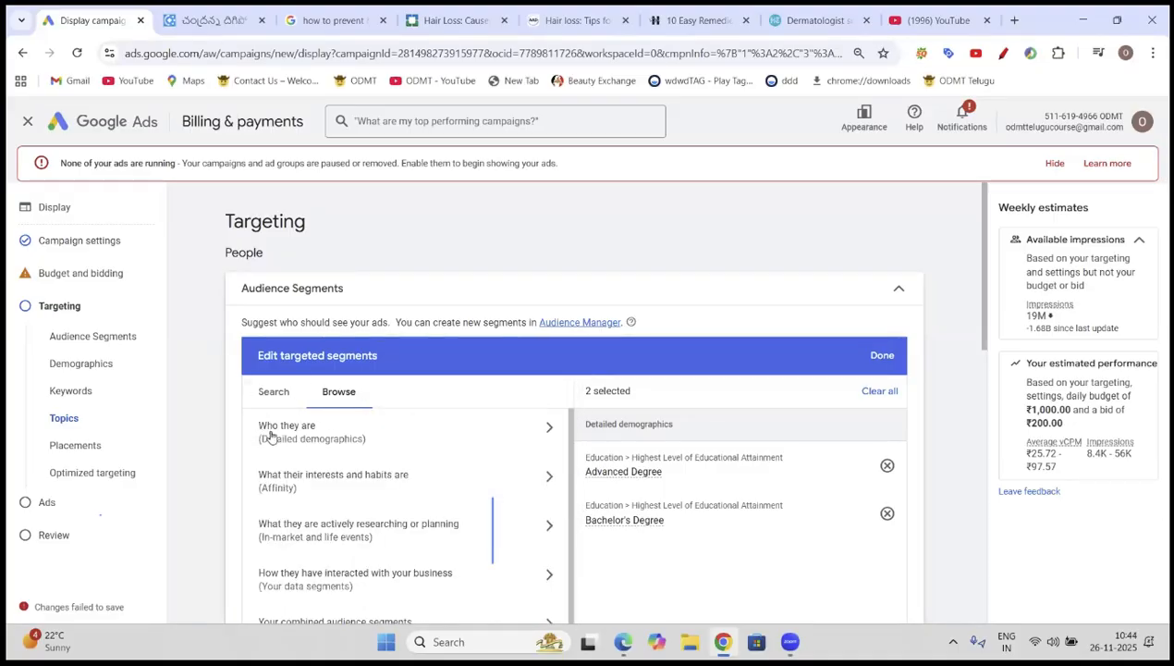
scroll(485, 433, down, 1)
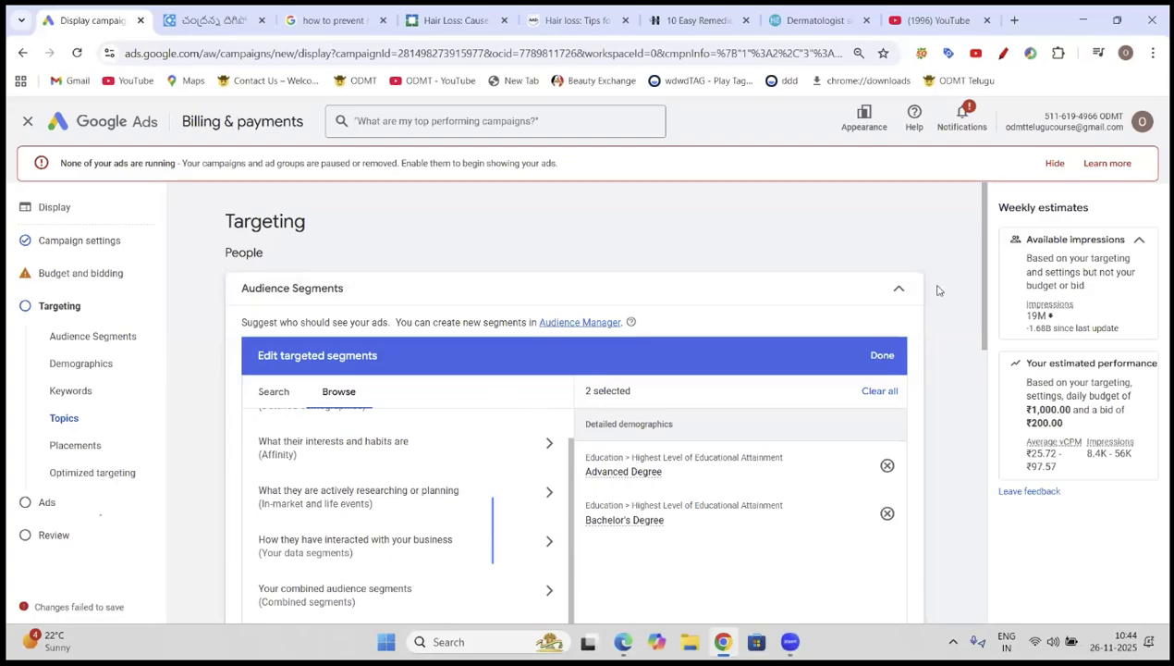
scroll(937, 292, down, 1)
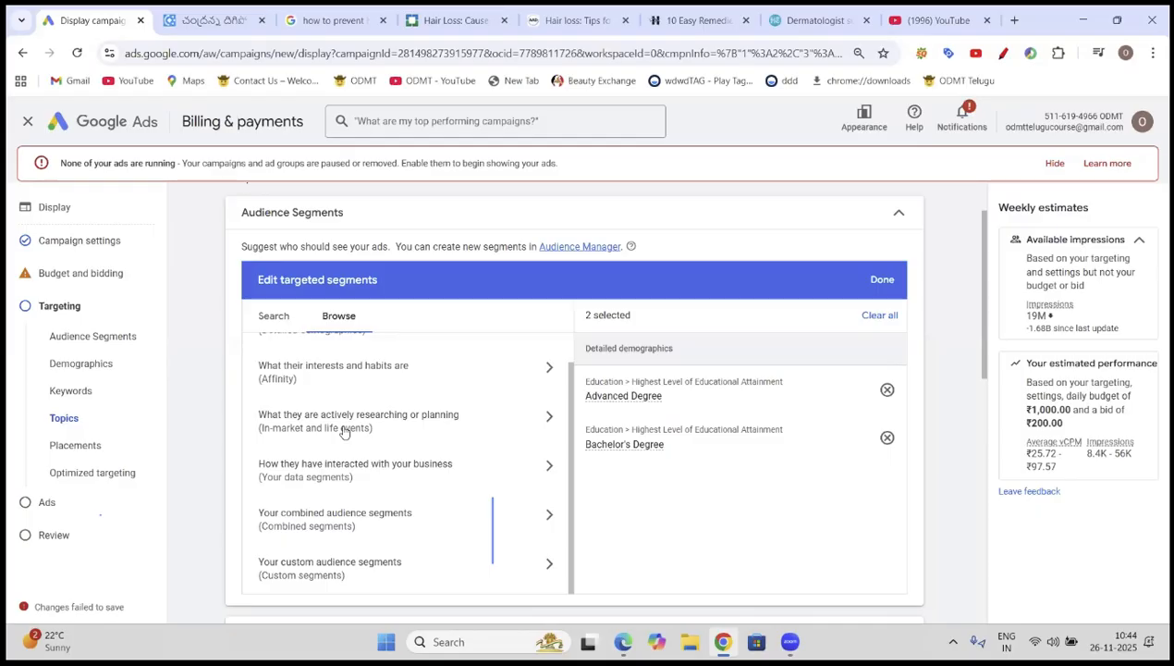
click(547, 419)
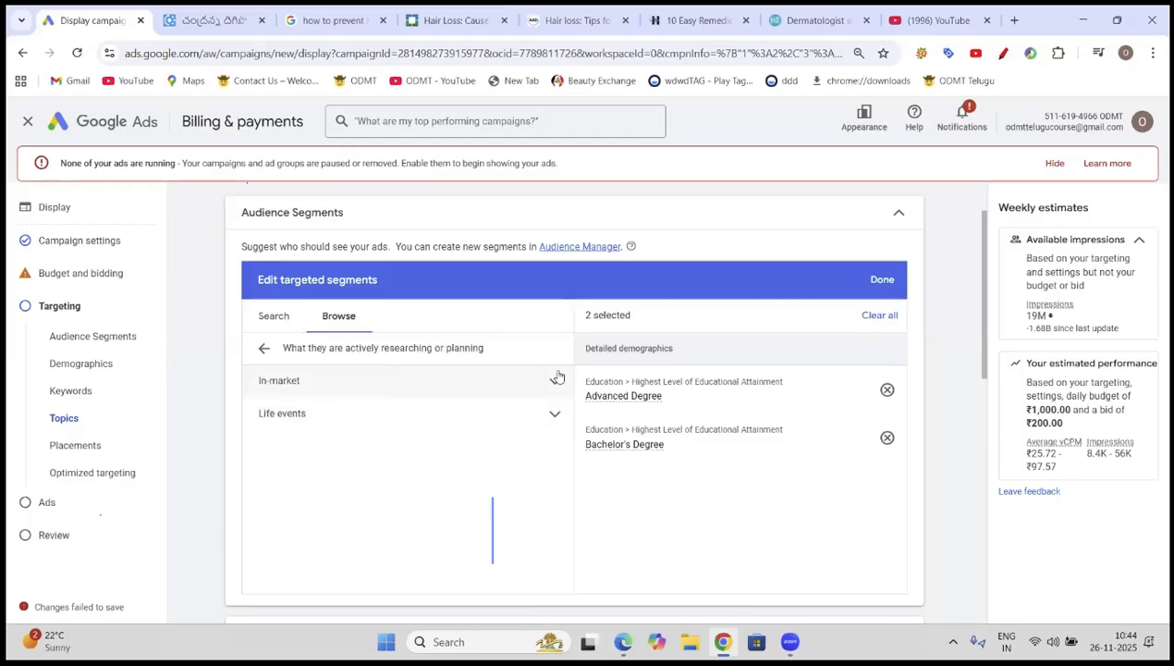
click(553, 382)
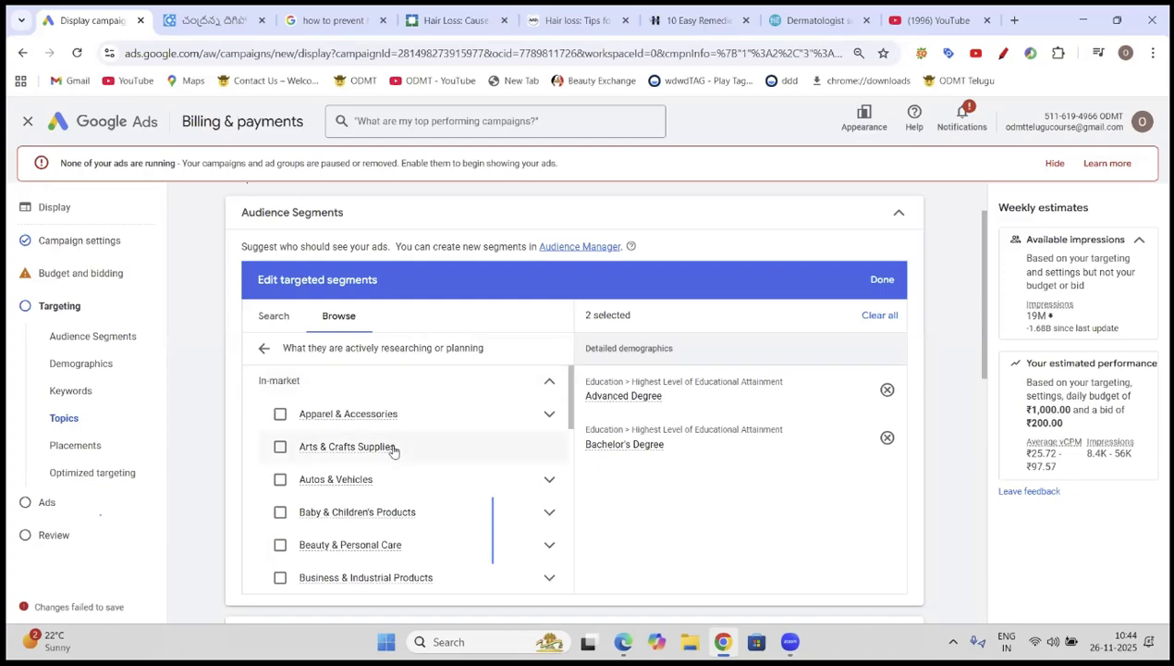
scroll(392, 451, down, 3)
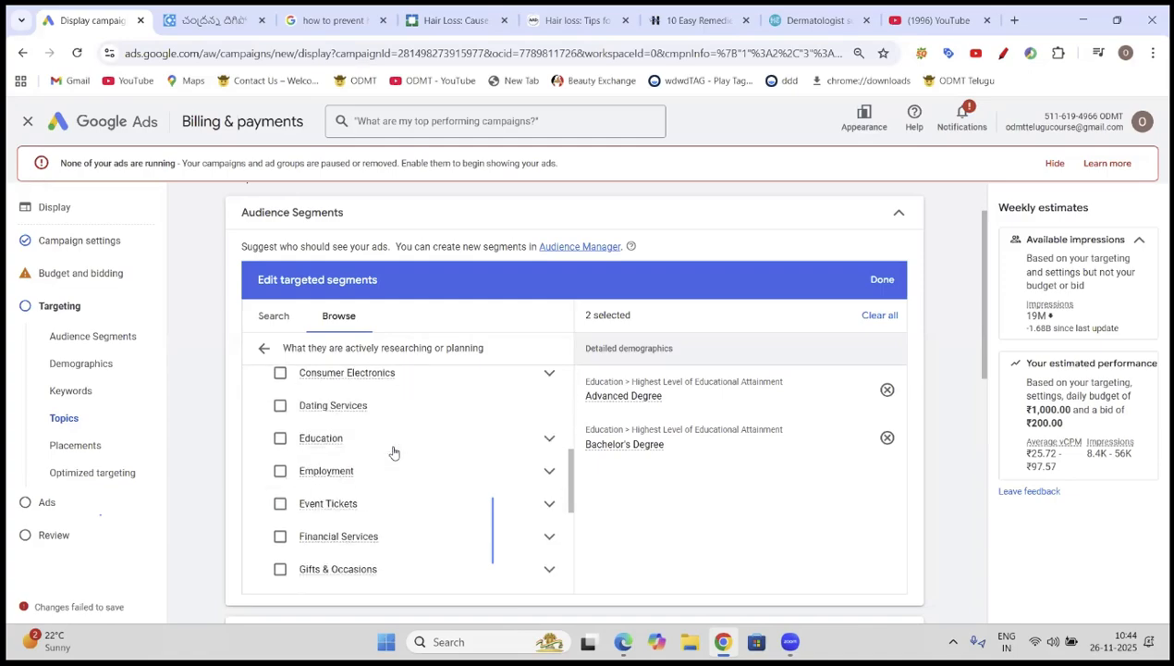
click(548, 439)
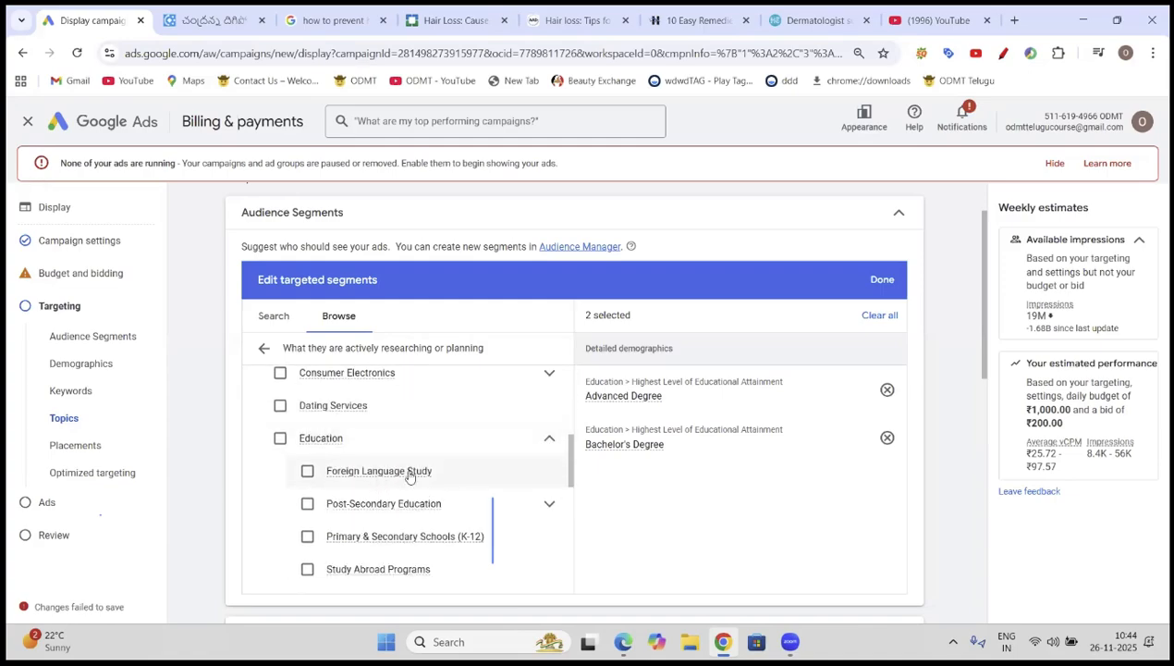
mouse_move(359, 473)
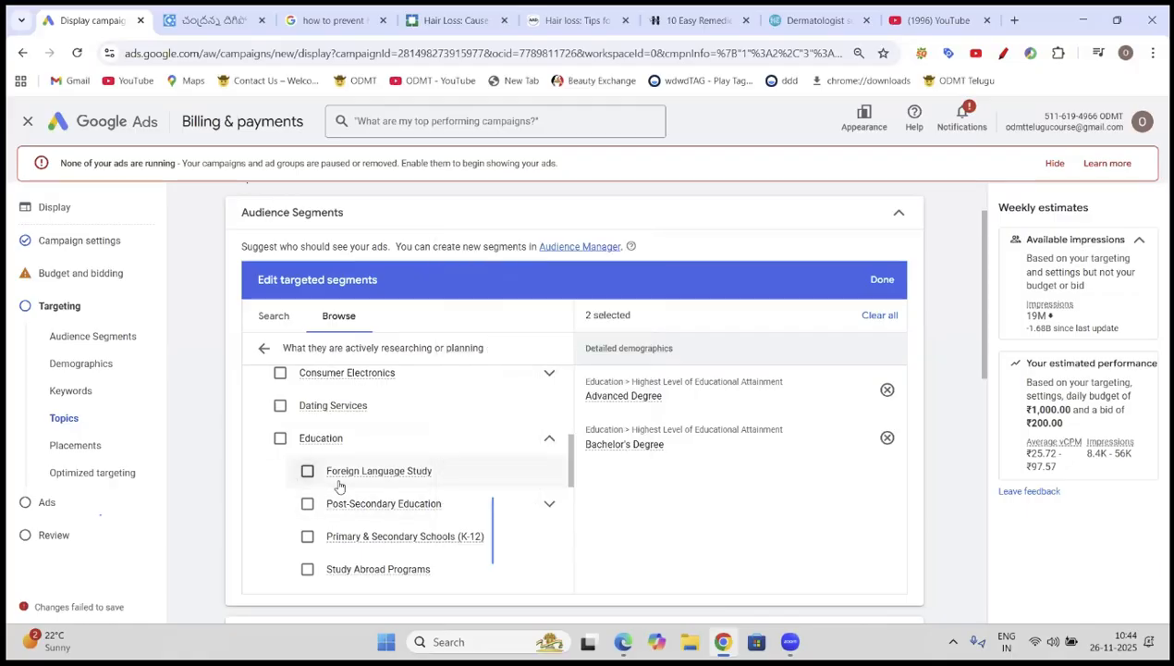
scroll(381, 493, down, 1)
mouse_move(381, 495)
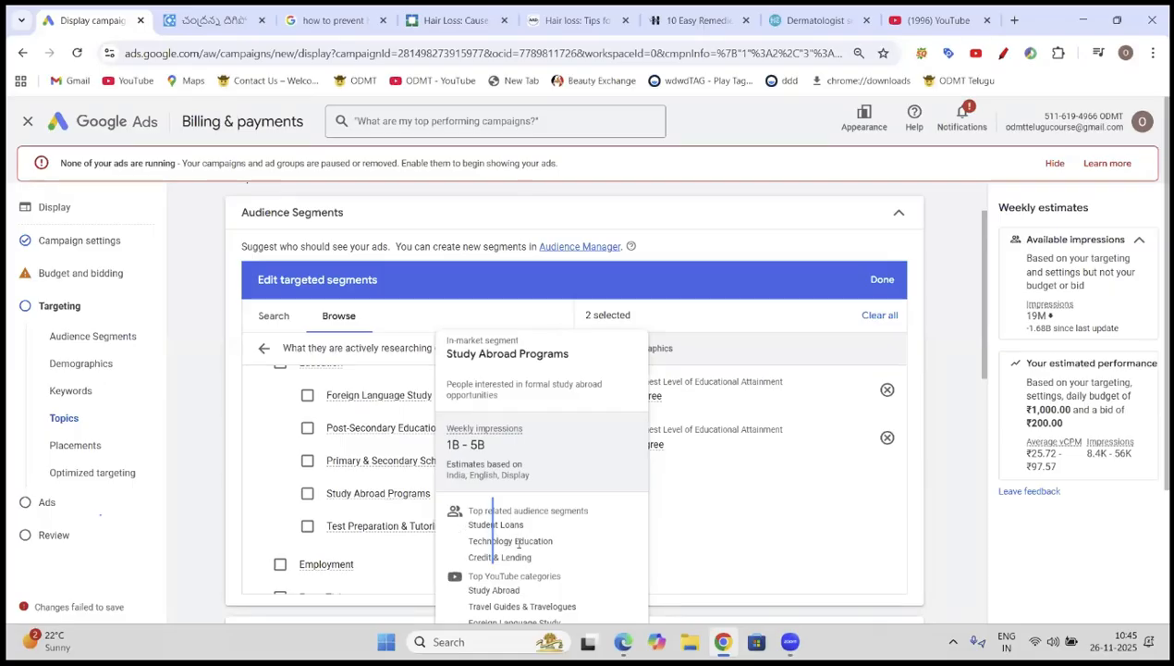
scroll(523, 554, down, 1)
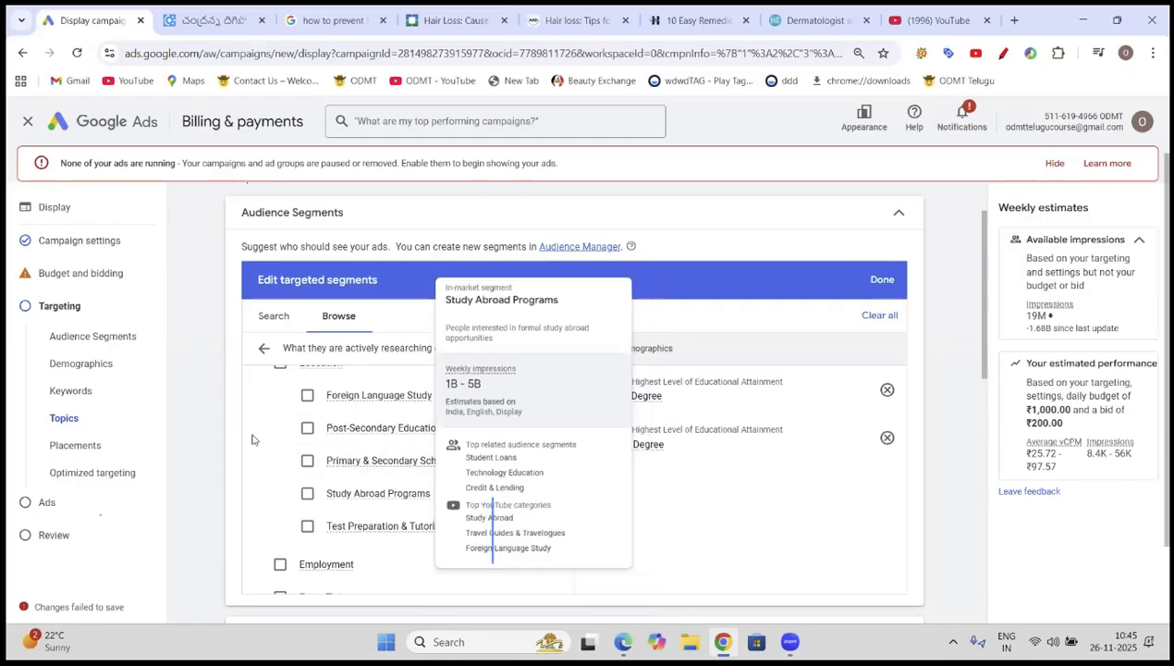
scroll(294, 457, down, 1)
mouse_move(328, 455)
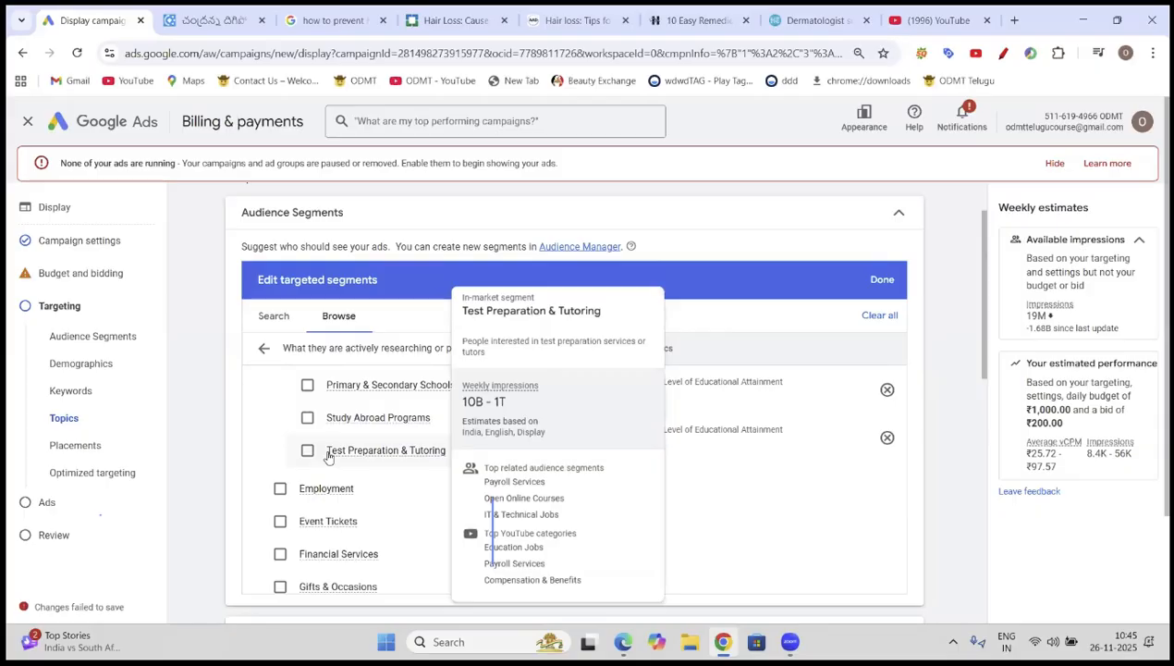
scroll(259, 455, down, 1)
scroll(260, 455, down, 3)
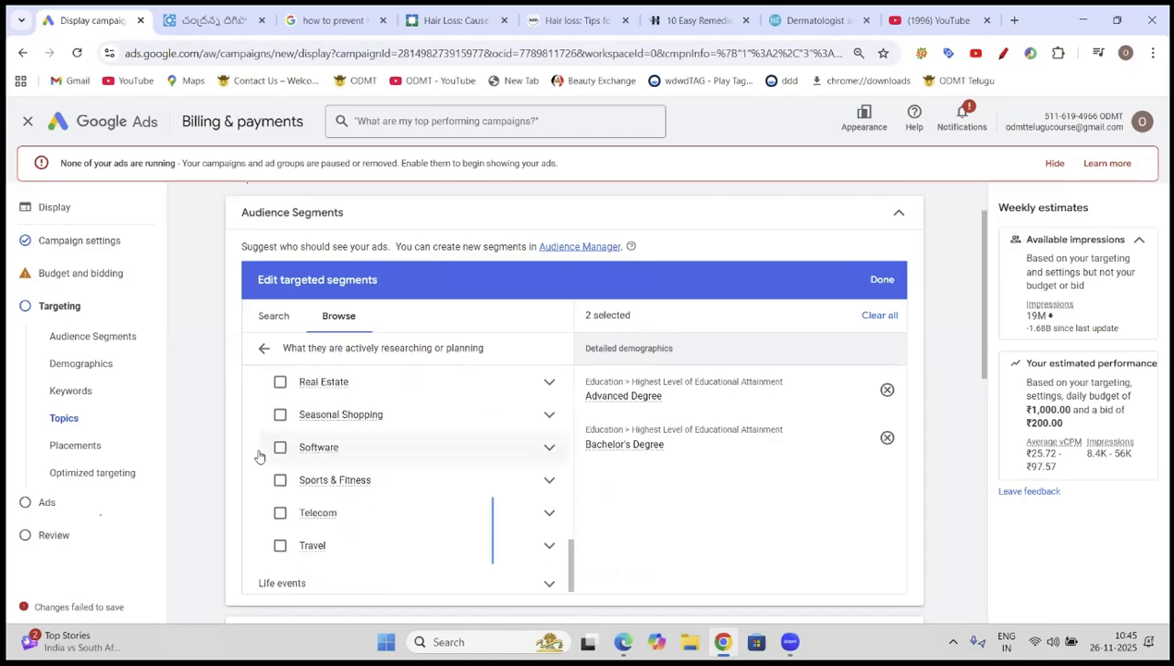
scroll(260, 480, up, 7)
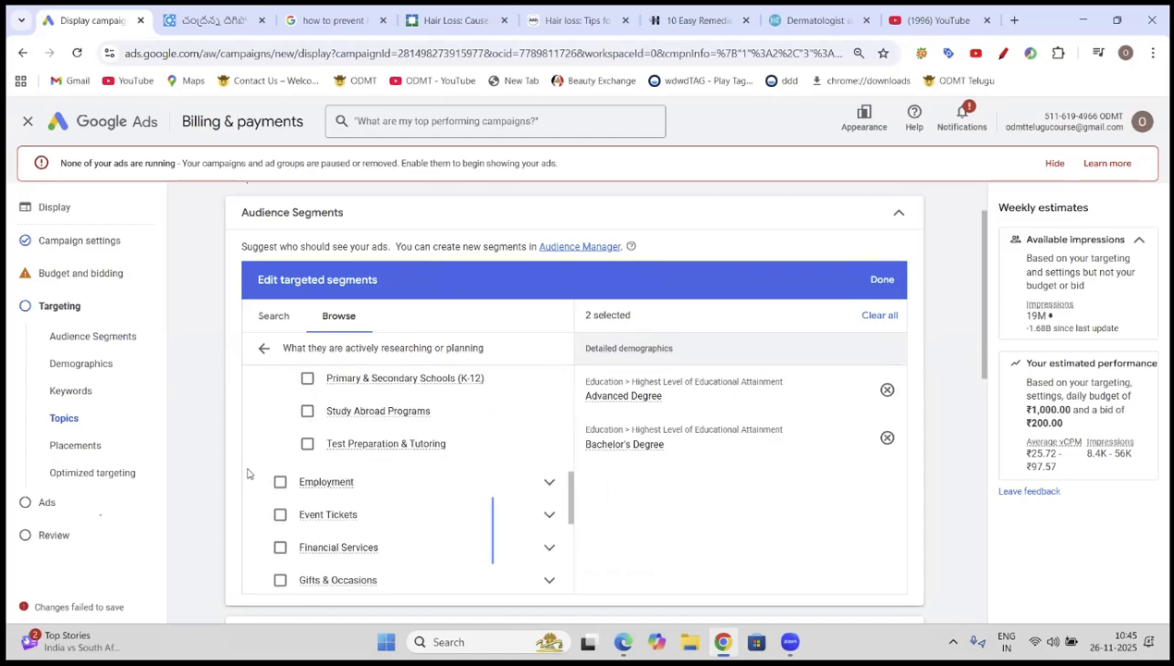
scroll(263, 462, up, 2)
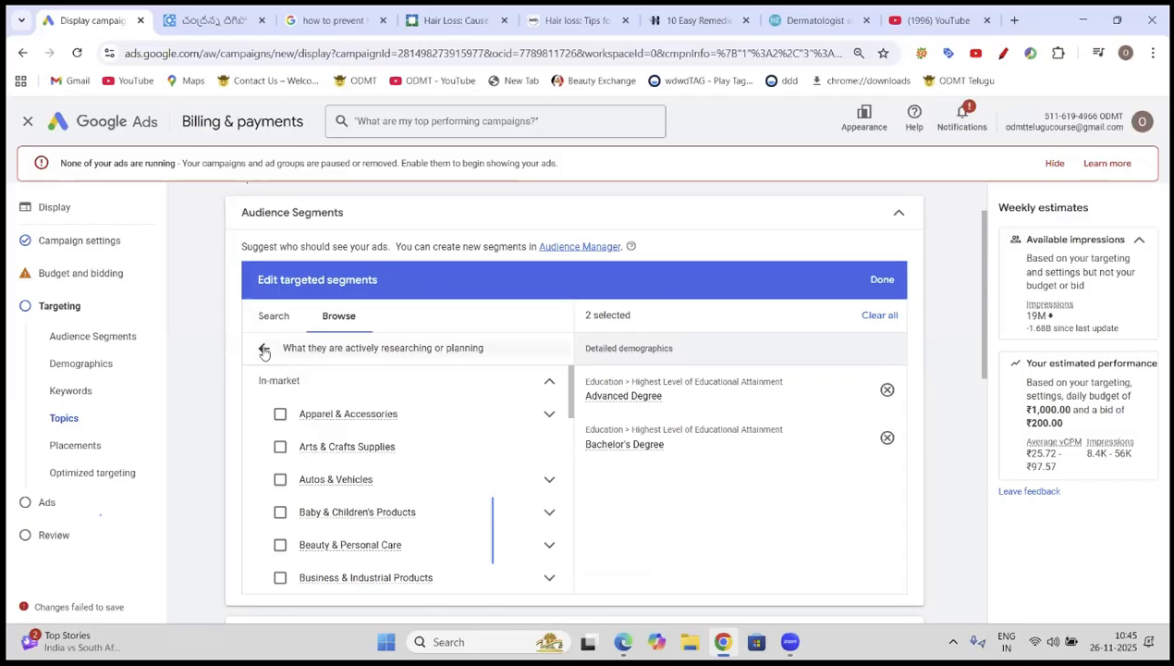
Reopen the actively researching or planning categories, collapse In-market and expand Life events
scroll(449, 434, up, 1)
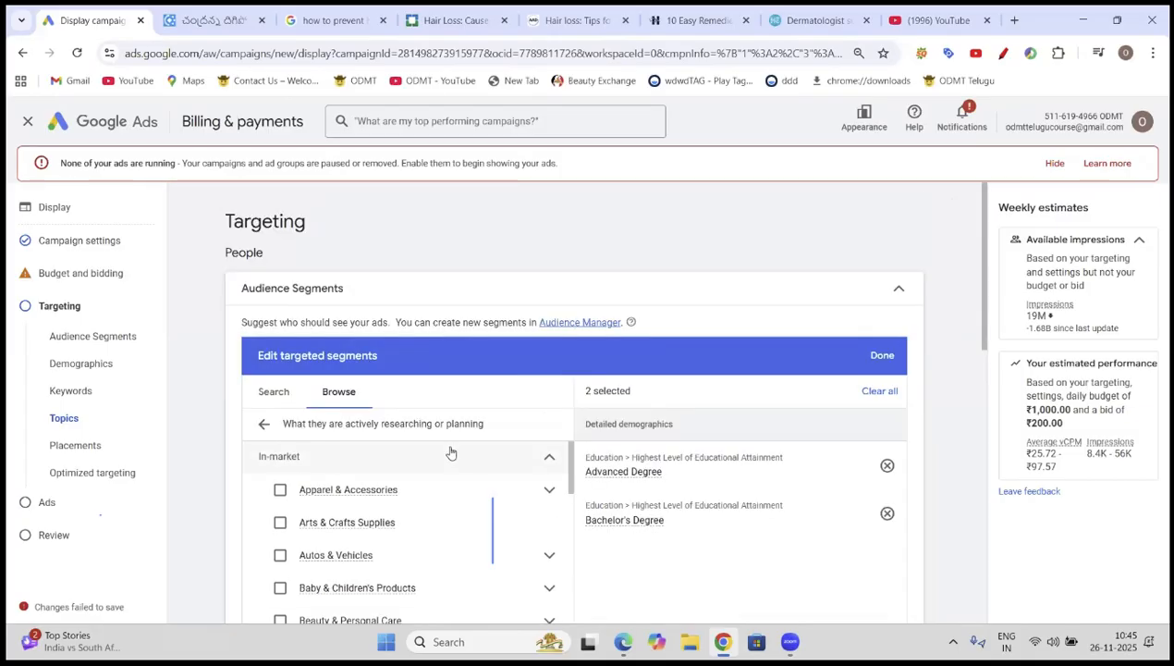
click(264, 424)
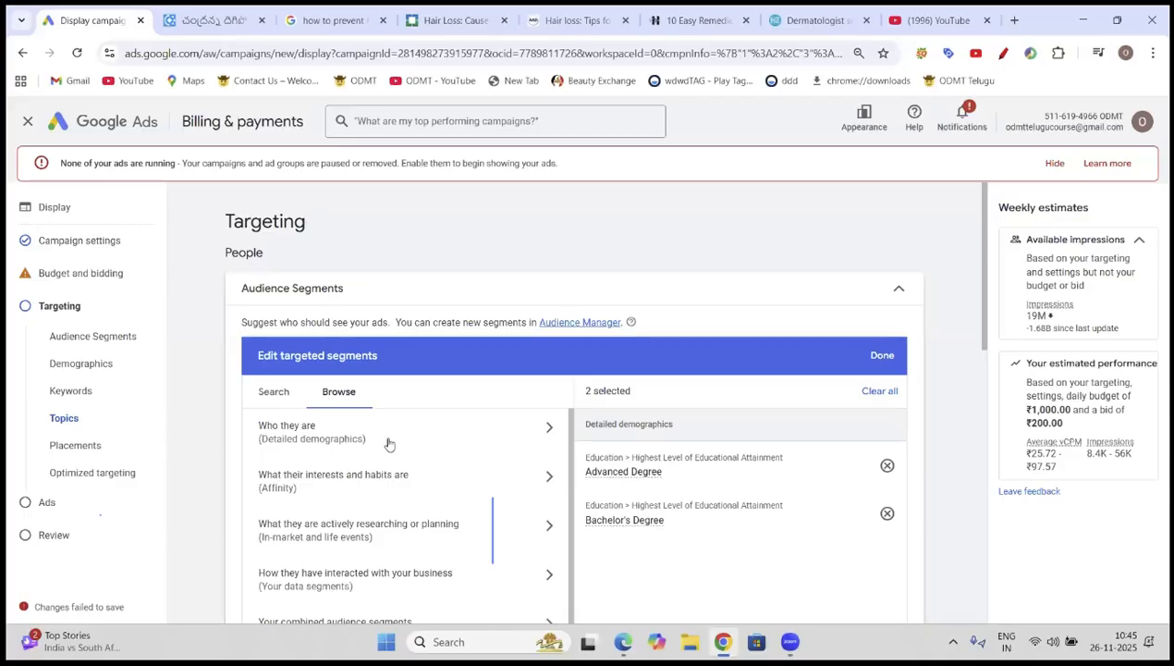
scroll(500, 488, down, 1)
click(546, 490)
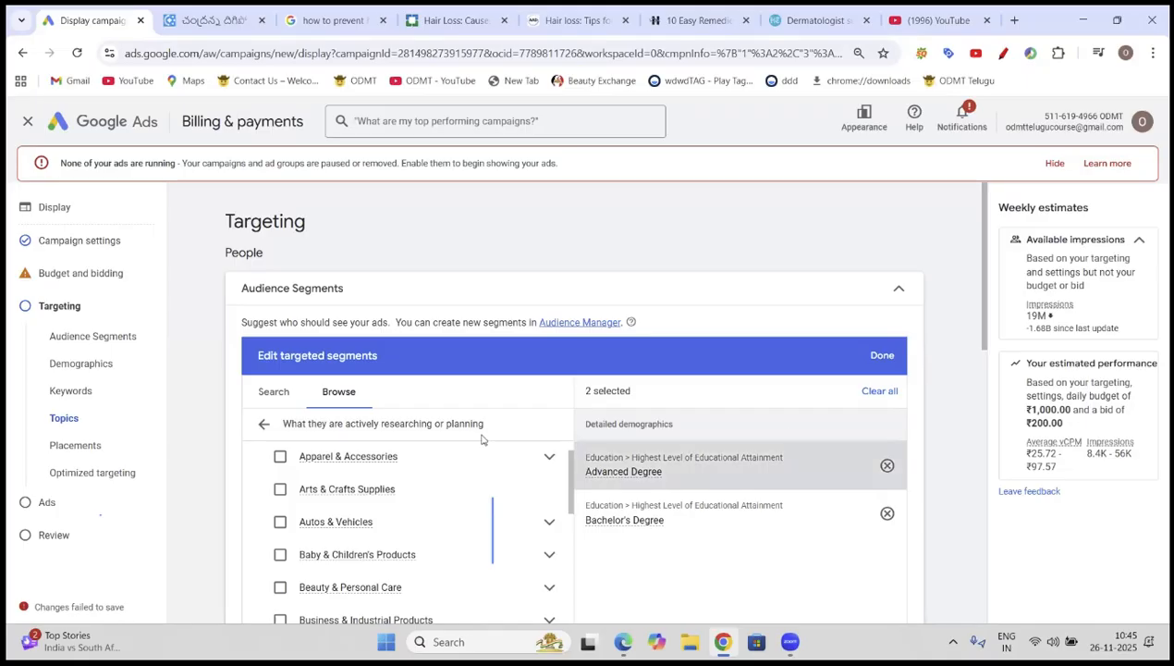
click(264, 424)
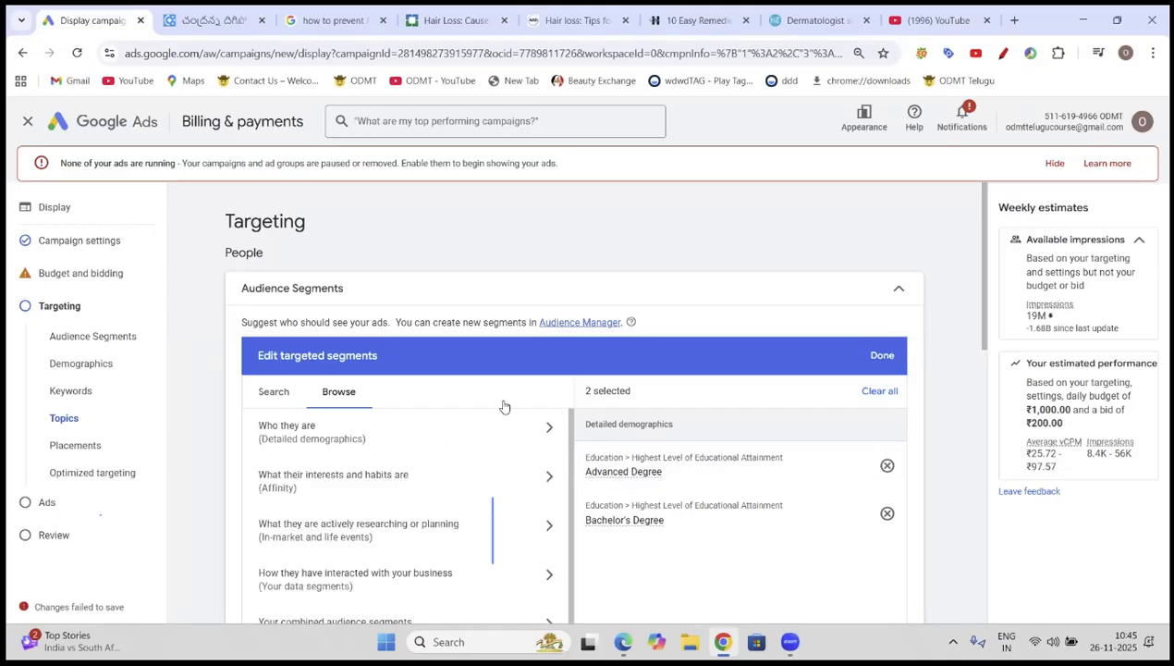
scroll(504, 406, down, 1)
click(536, 449)
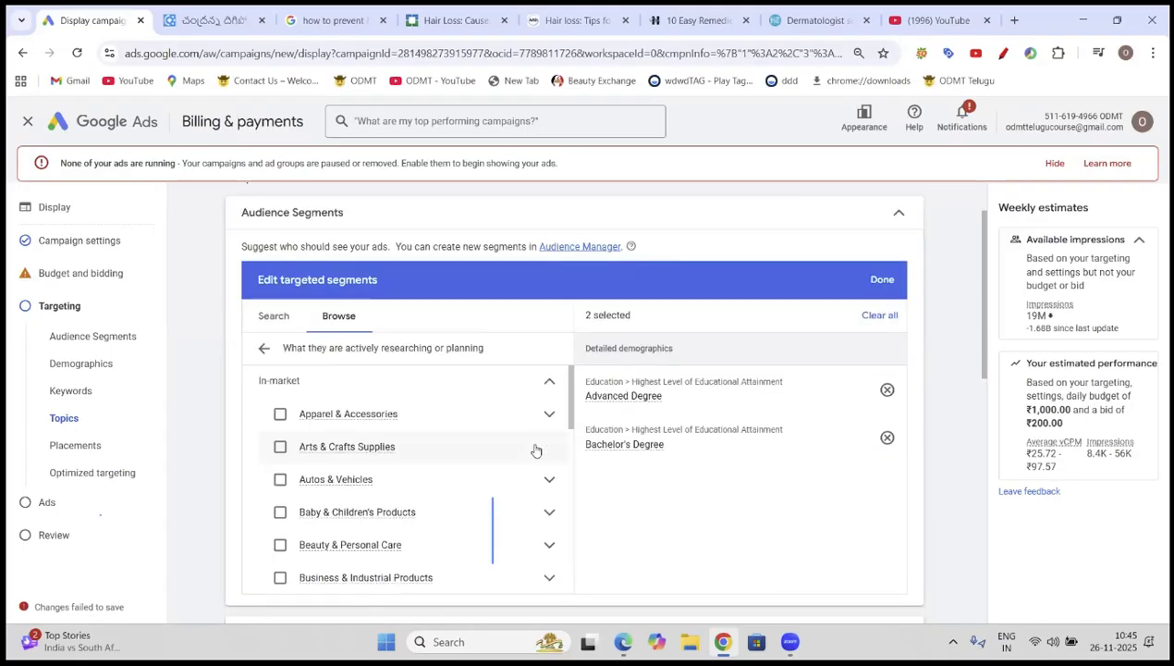
scroll(534, 467, up, 1)
click(547, 455)
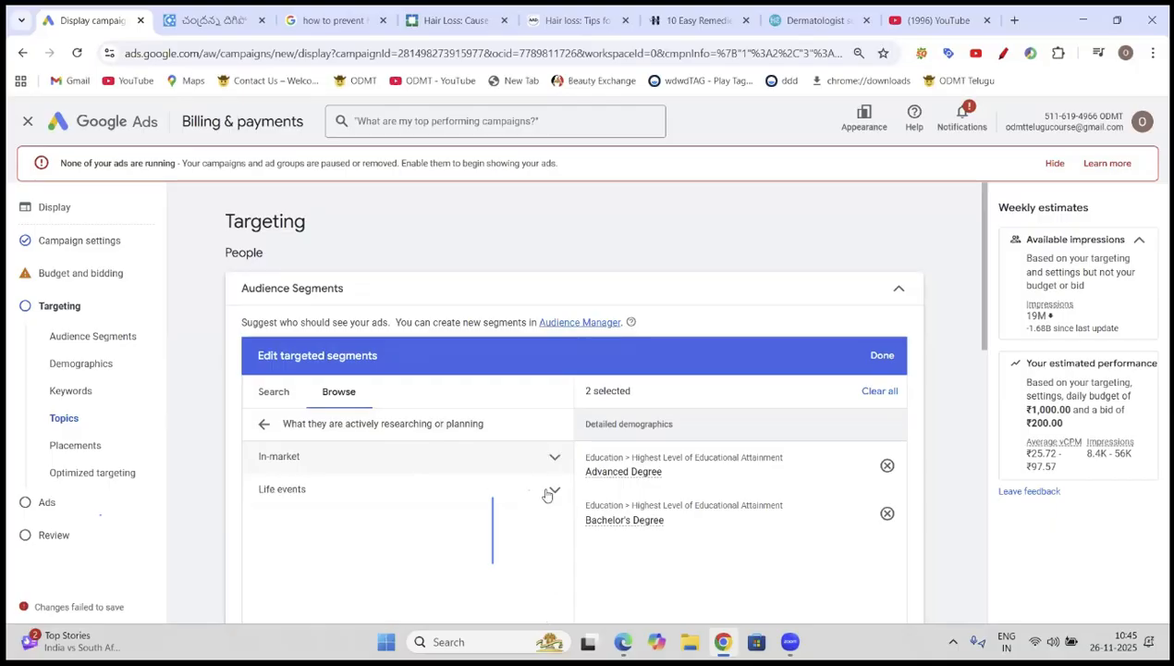
click(549, 488)
scroll(632, 402, down, 1)
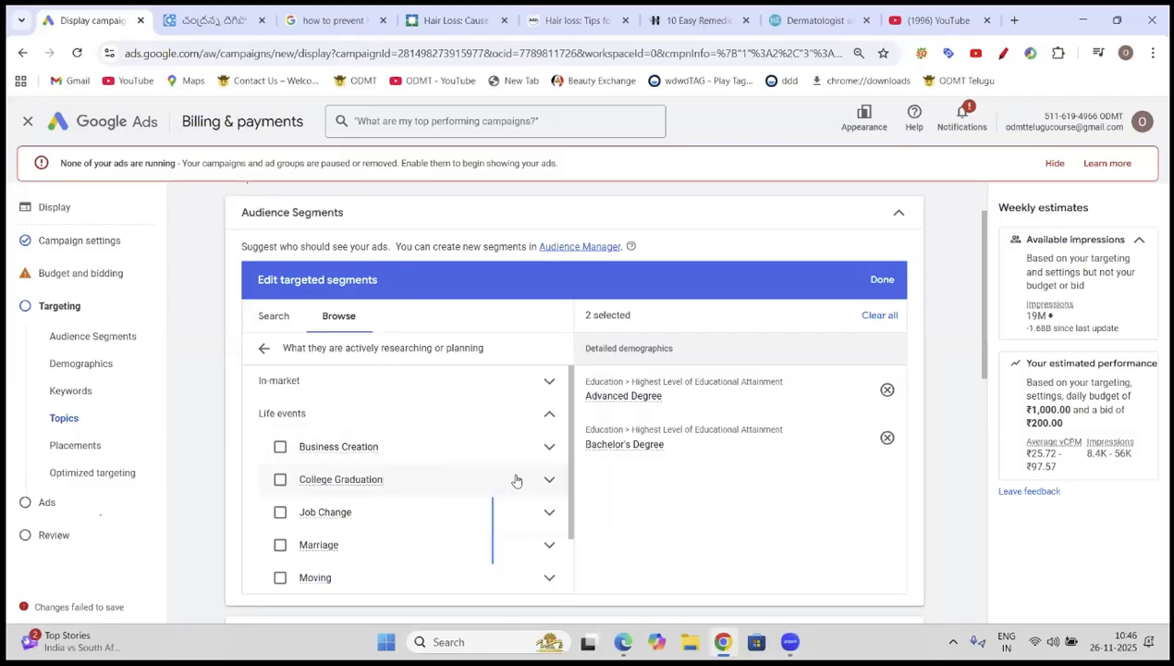
Briefly add then remove College Graduation, and view its sub-segments
click(461, 480)
click(394, 491)
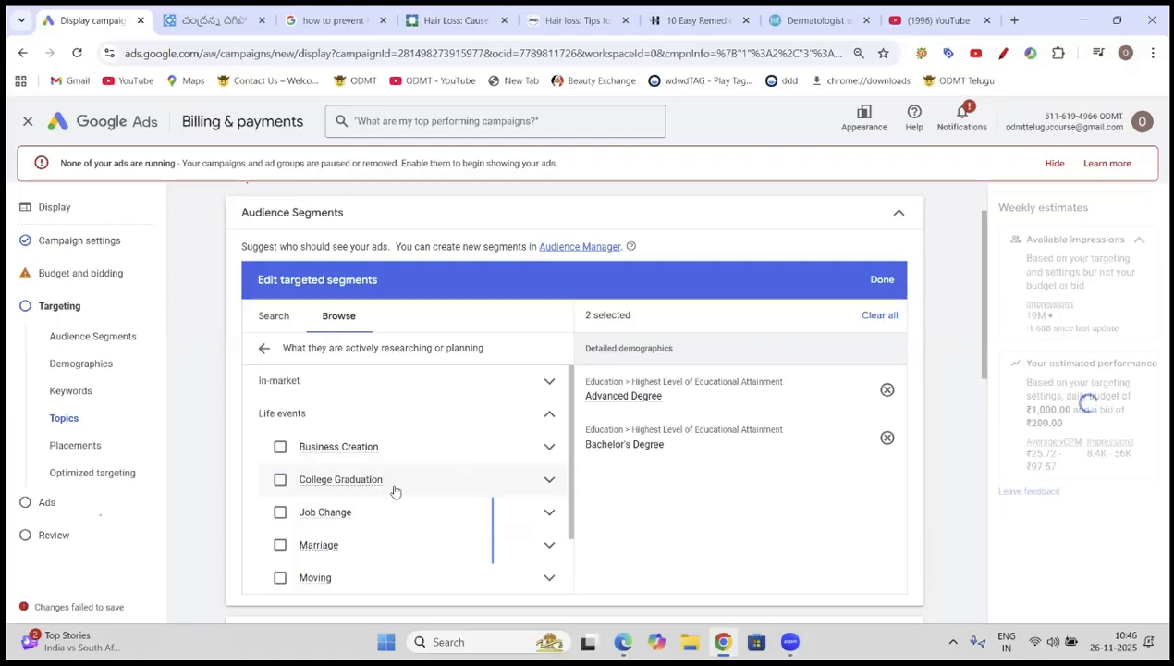
click(548, 479)
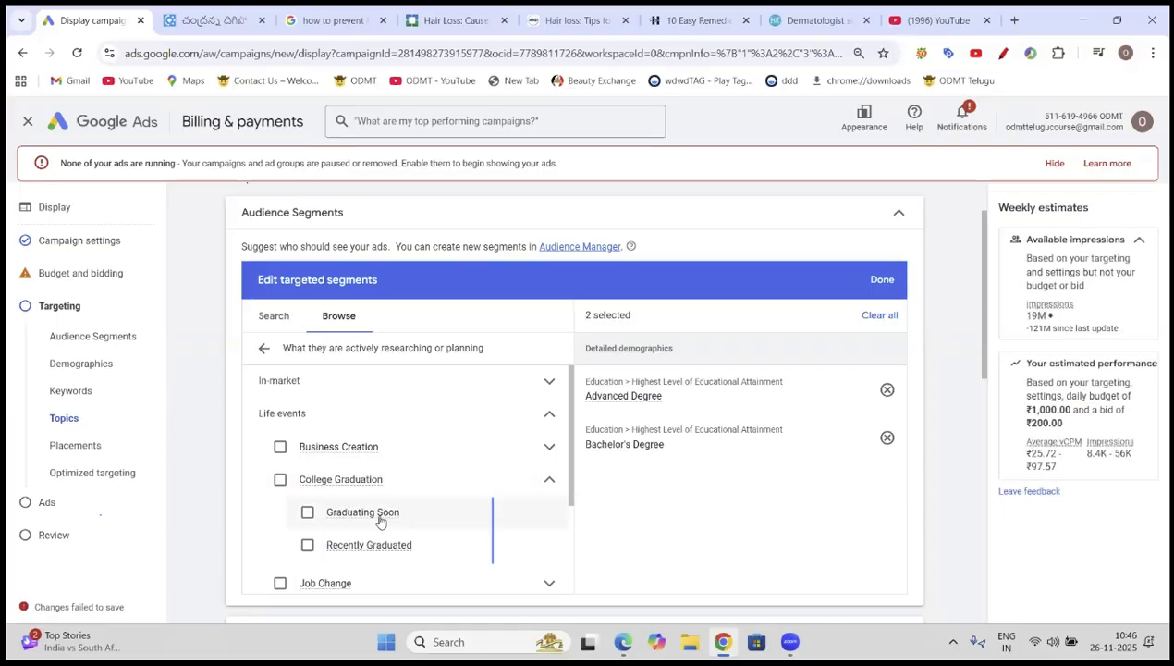
mouse_move(380, 522)
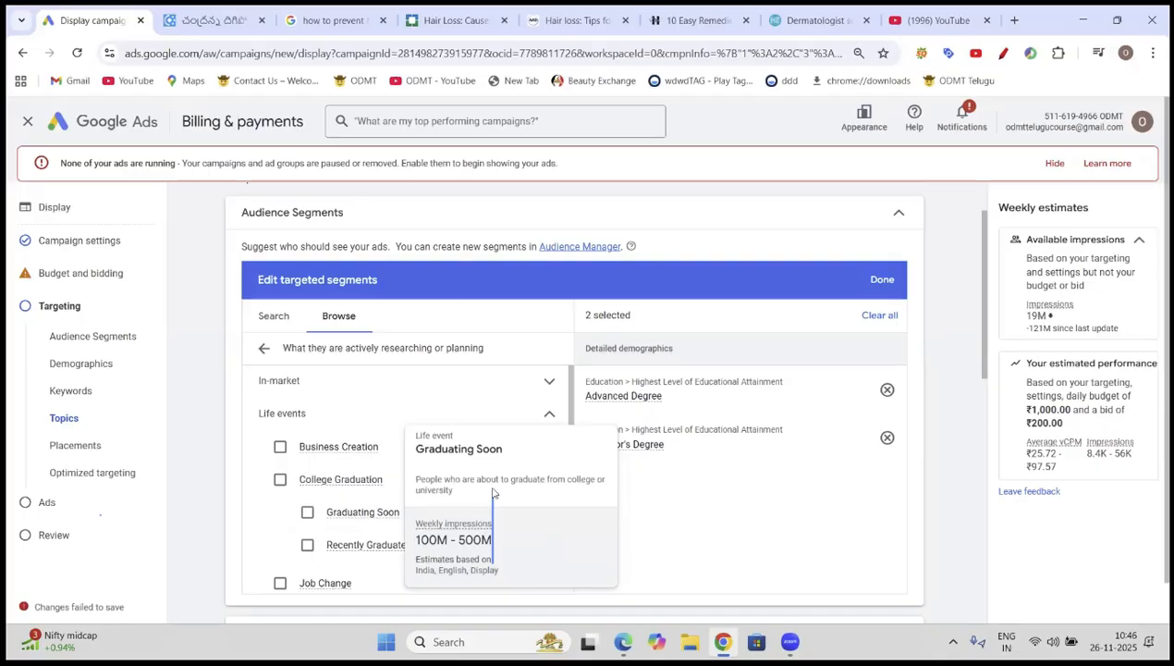
scroll(525, 487, down, 1)
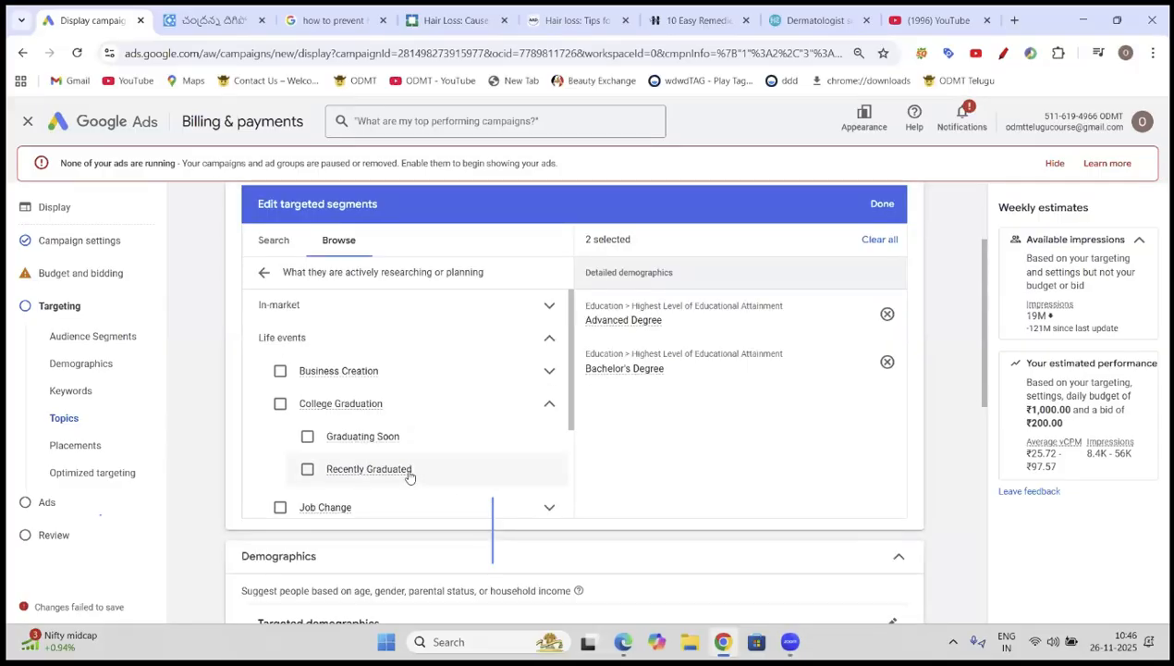
mouse_move(409, 477)
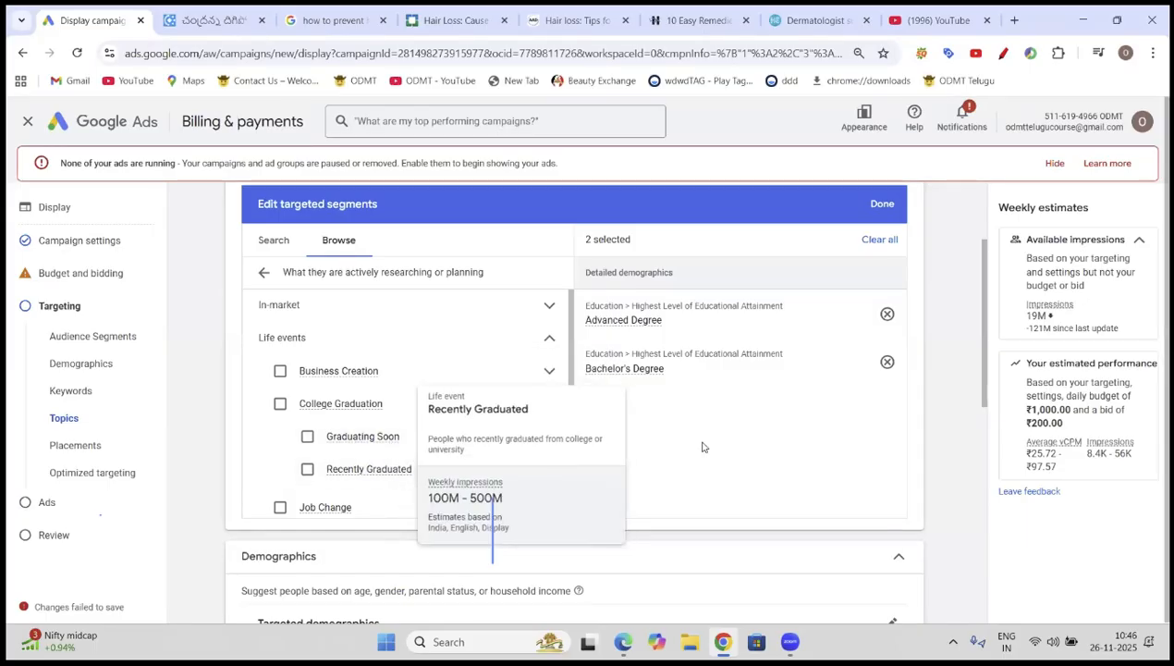
scroll(359, 446, down, 1)
scroll(378, 423, down, 2)
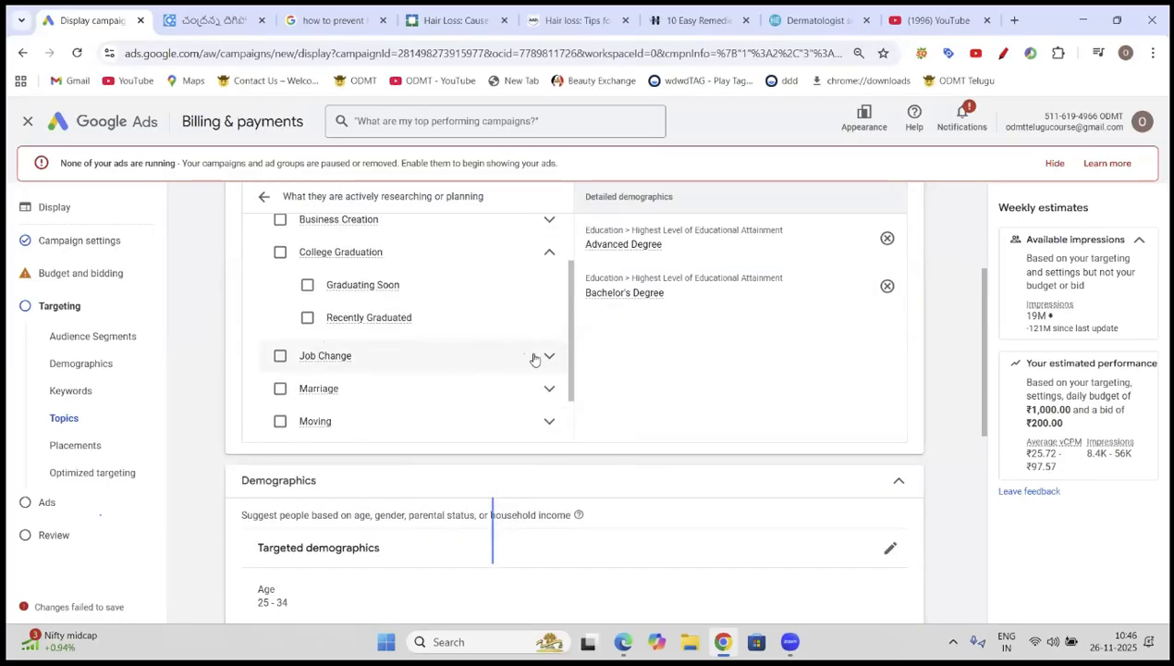
Expand the Job Change and Marriage life-event sub-segments
click(549, 356)
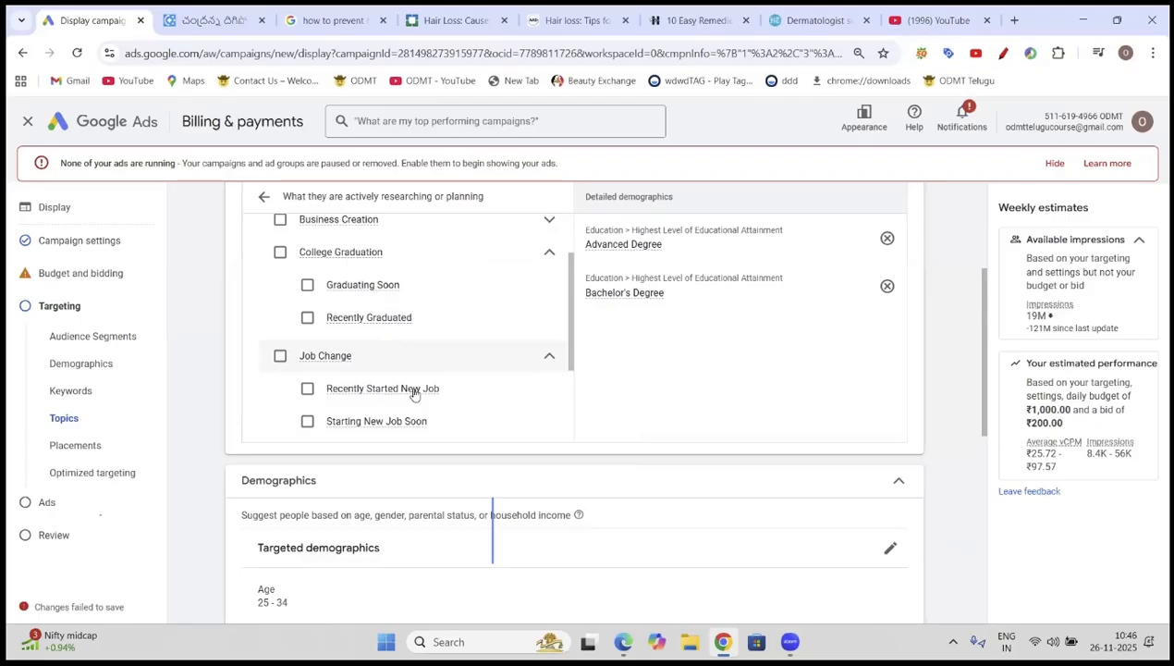
mouse_move(414, 392)
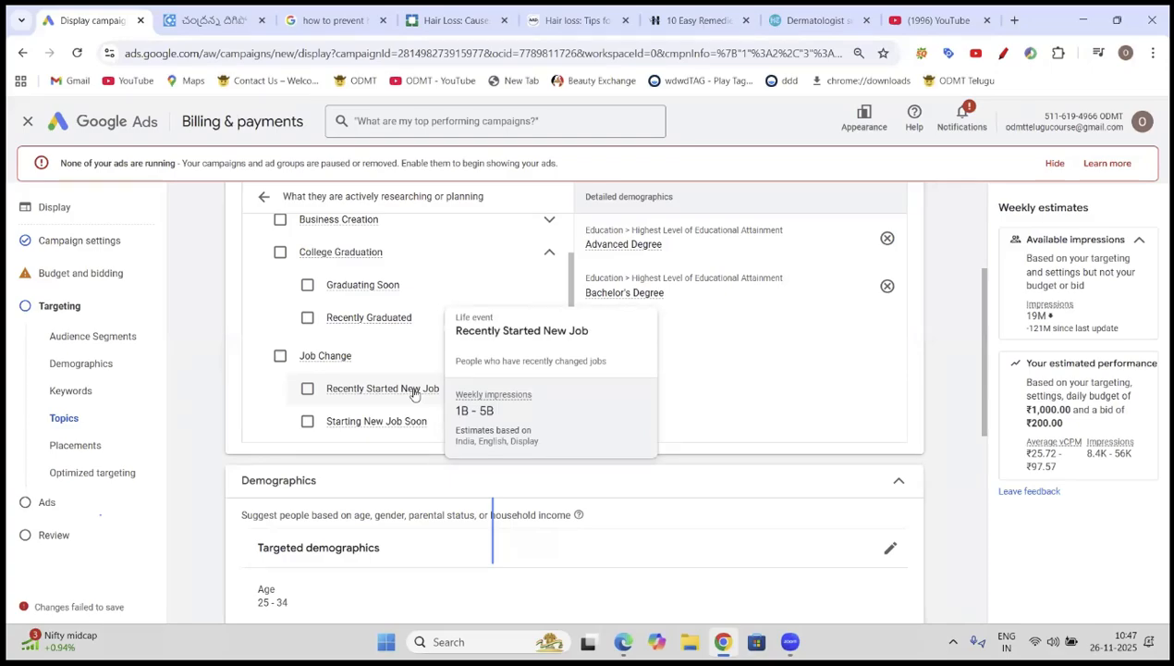
mouse_move(414, 431)
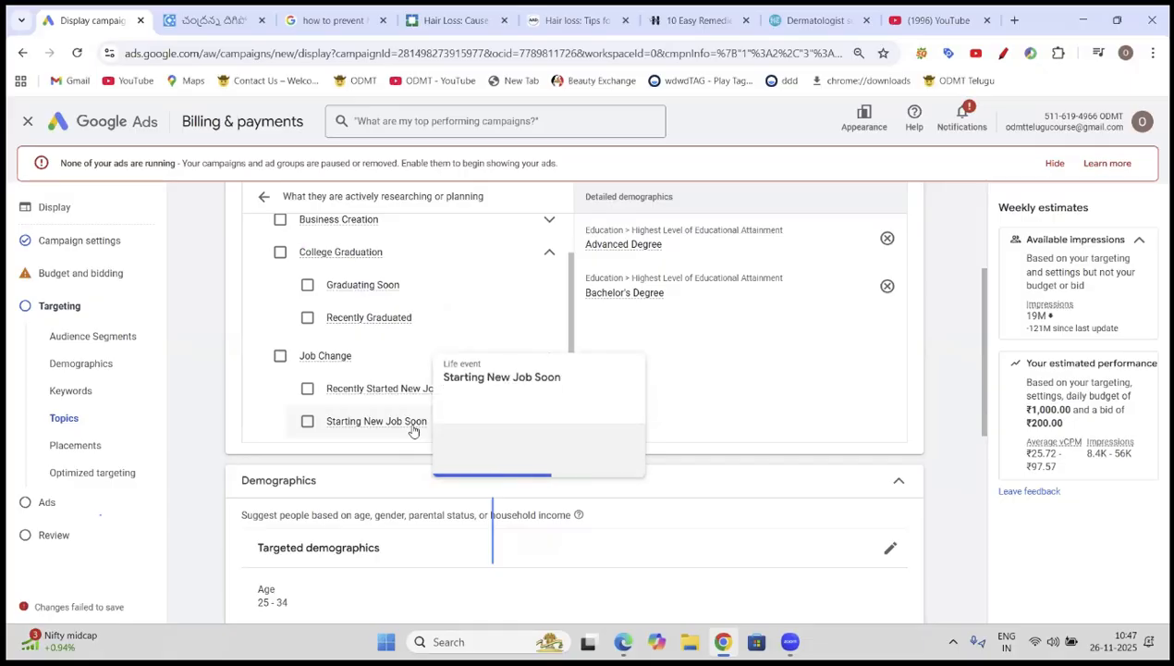
scroll(425, 407, down, 3)
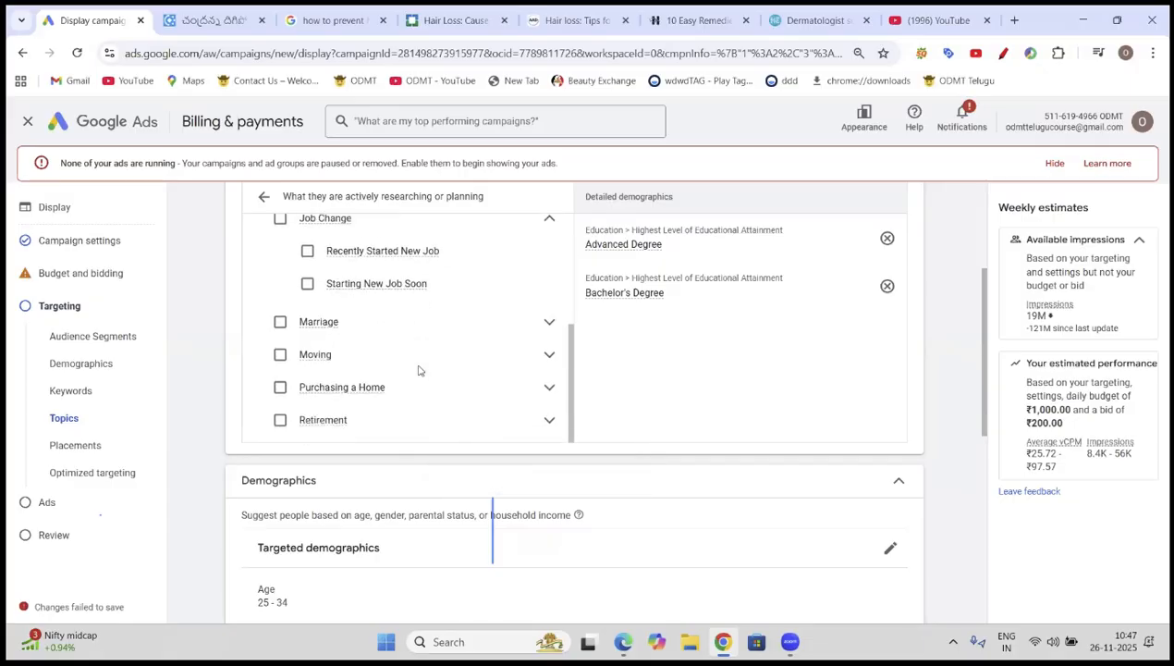
click(547, 322)
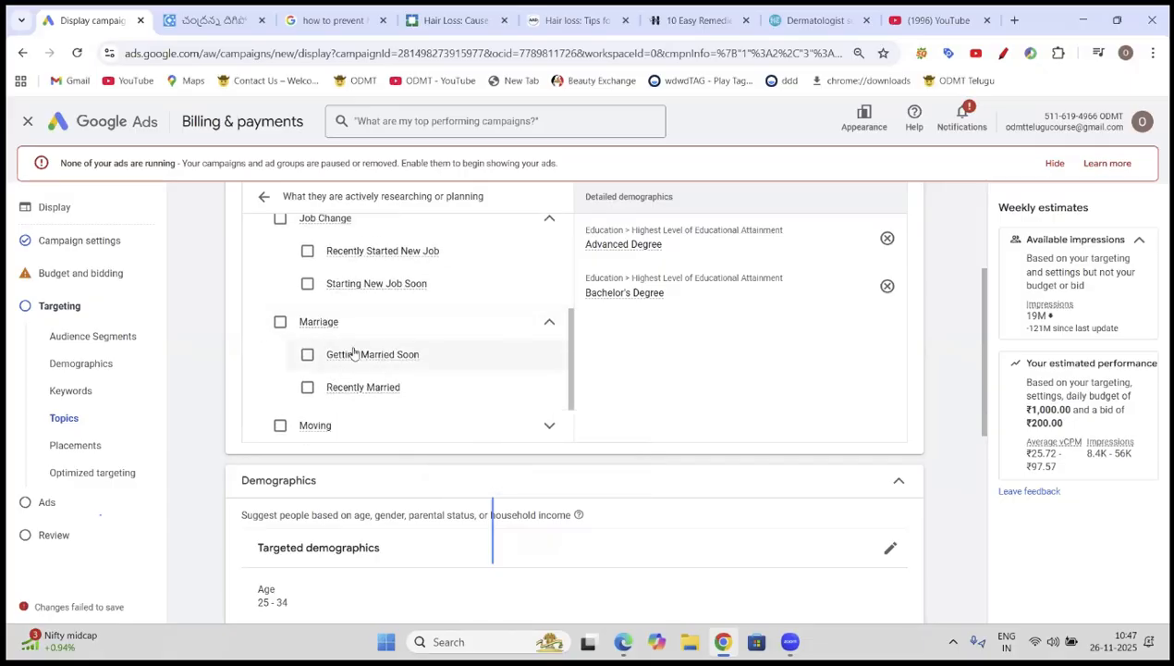
mouse_move(386, 362)
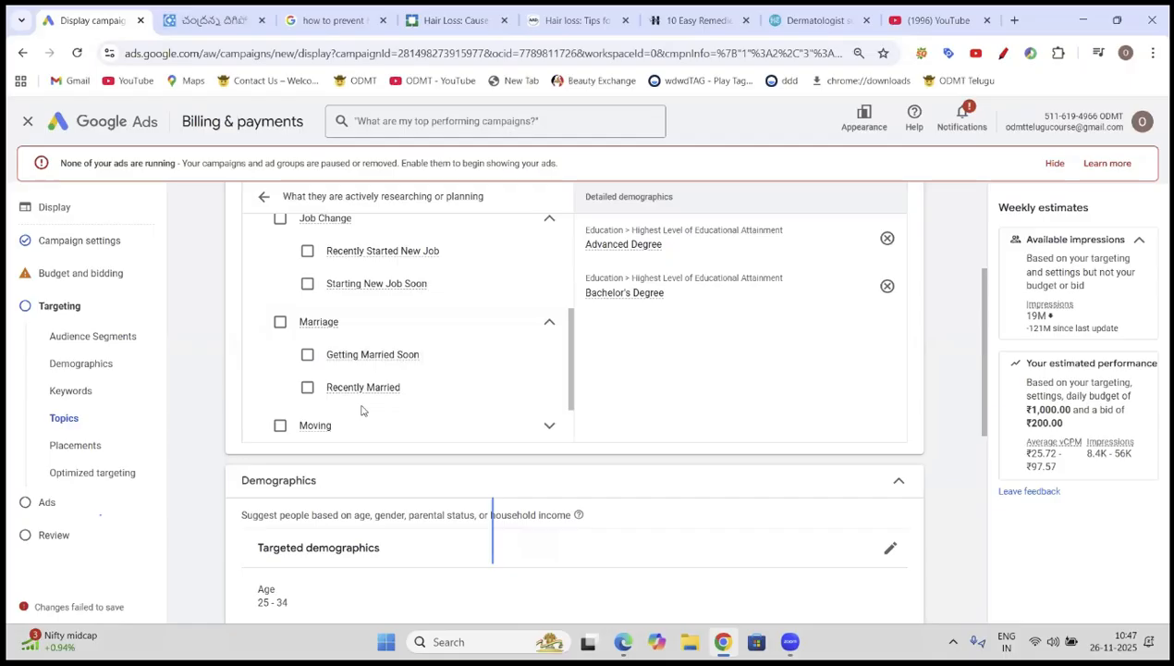
Expand Retirement's sub-segments, then scroll back up the Life events list
scroll(399, 383, down, 3)
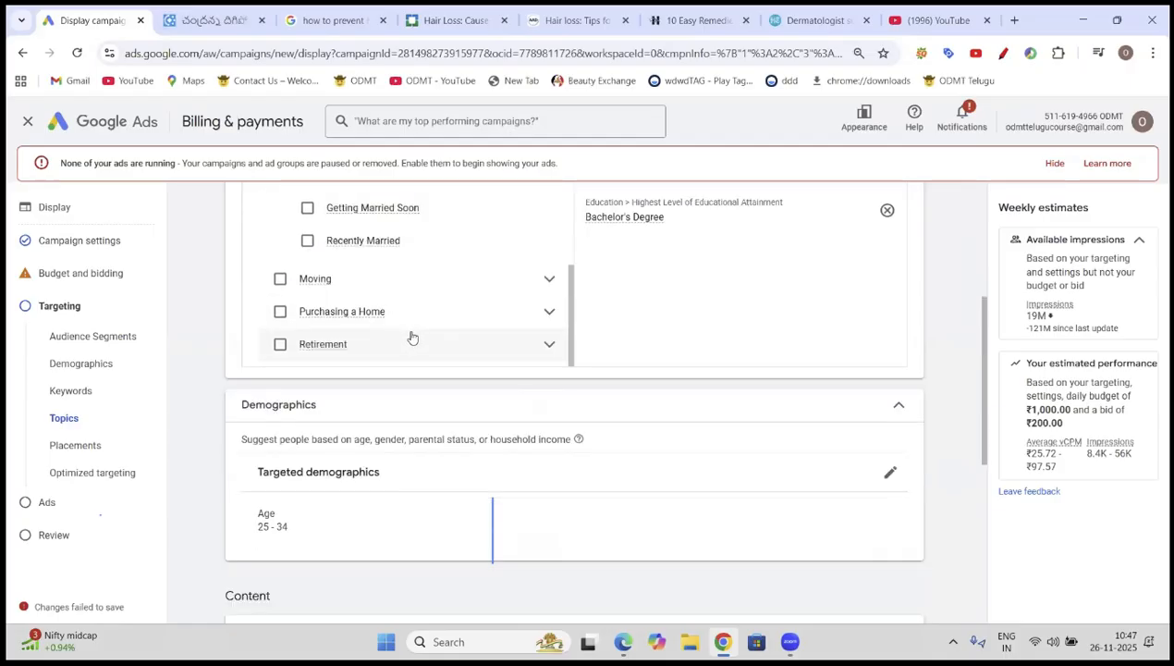
click(547, 345)
scroll(467, 330, down, 1)
scroll(416, 277, down, 1)
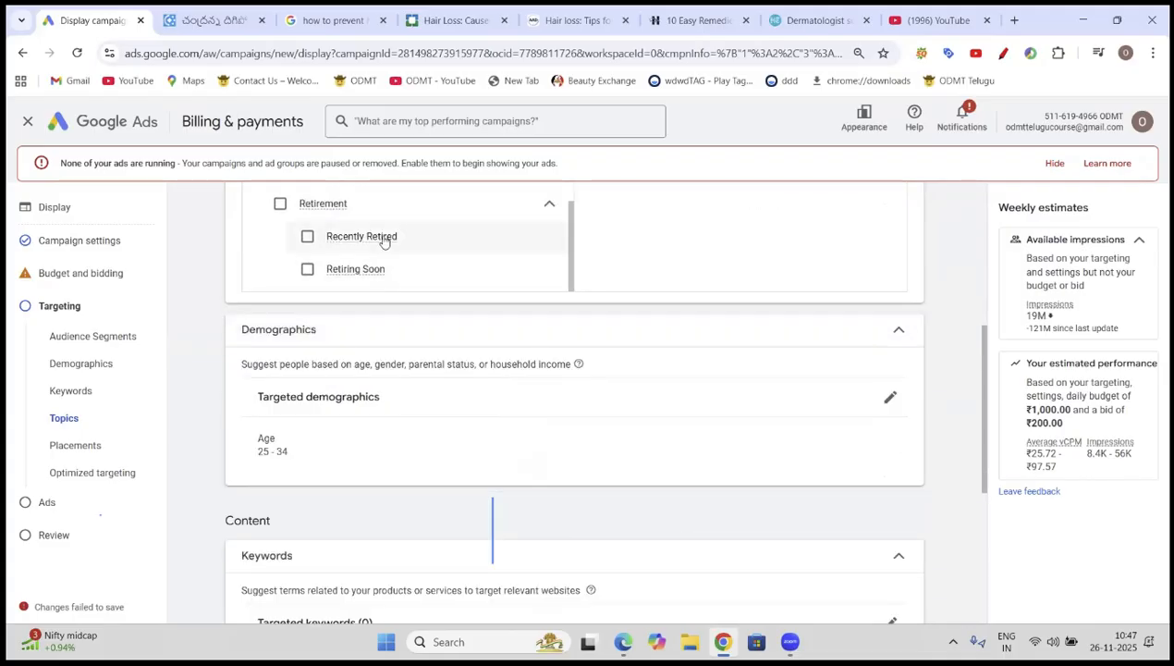
mouse_move(385, 241)
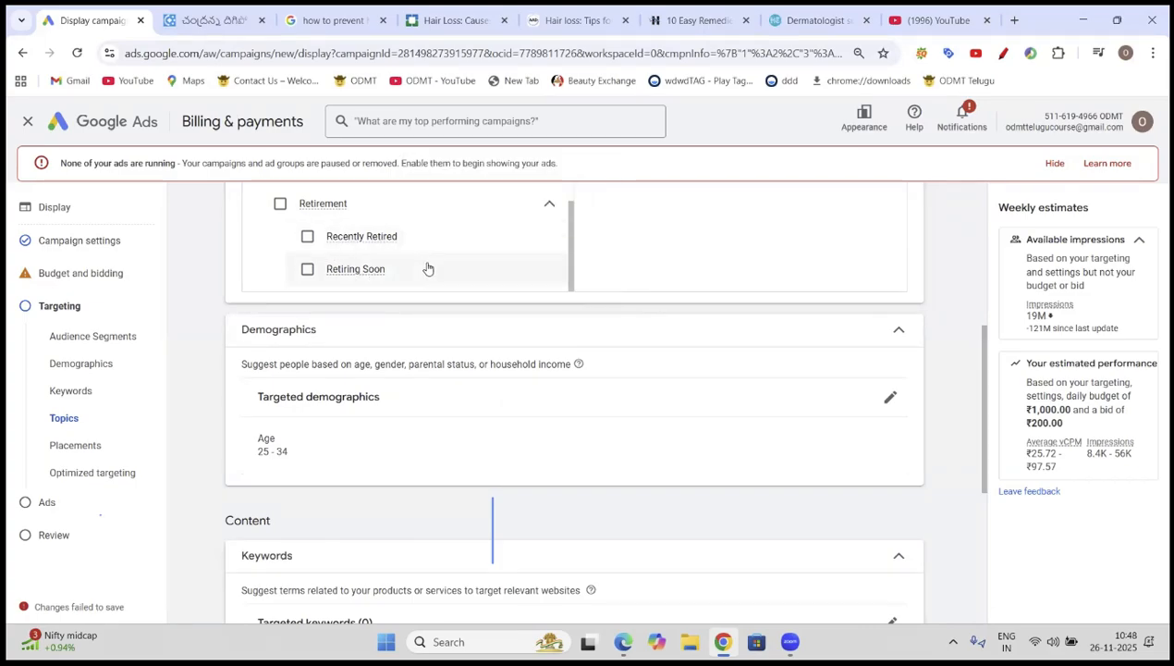
scroll(429, 272, down, 1)
scroll(429, 273, up, 1)
scroll(434, 289, up, 2)
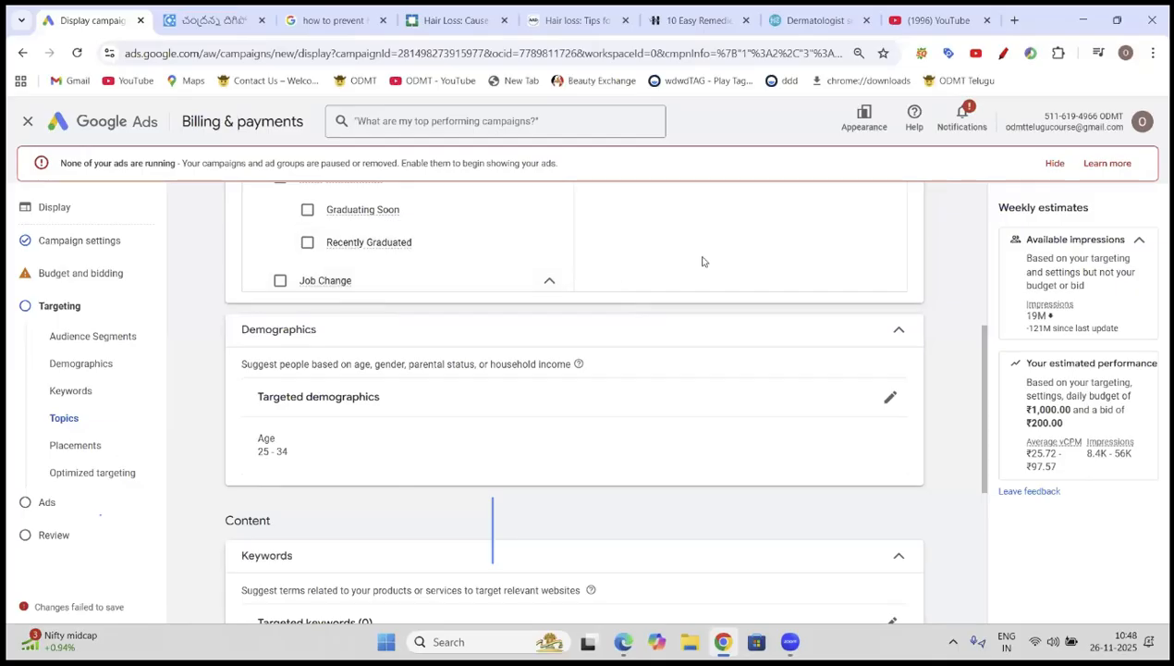
scroll(703, 259, up, 2)
scroll(270, 273, up, 1)
Return to the top-level categories and confirm with Done, keeping Advanced Degree and Bachelor's Degree
click(261, 272)
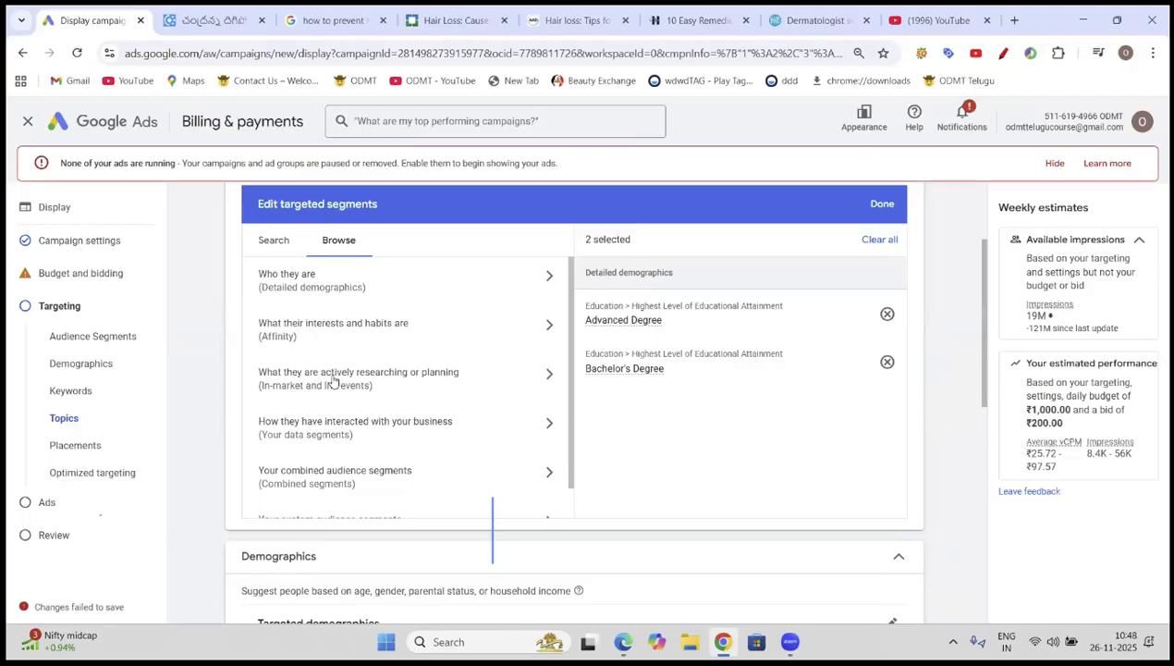
scroll(335, 384, down, 1)
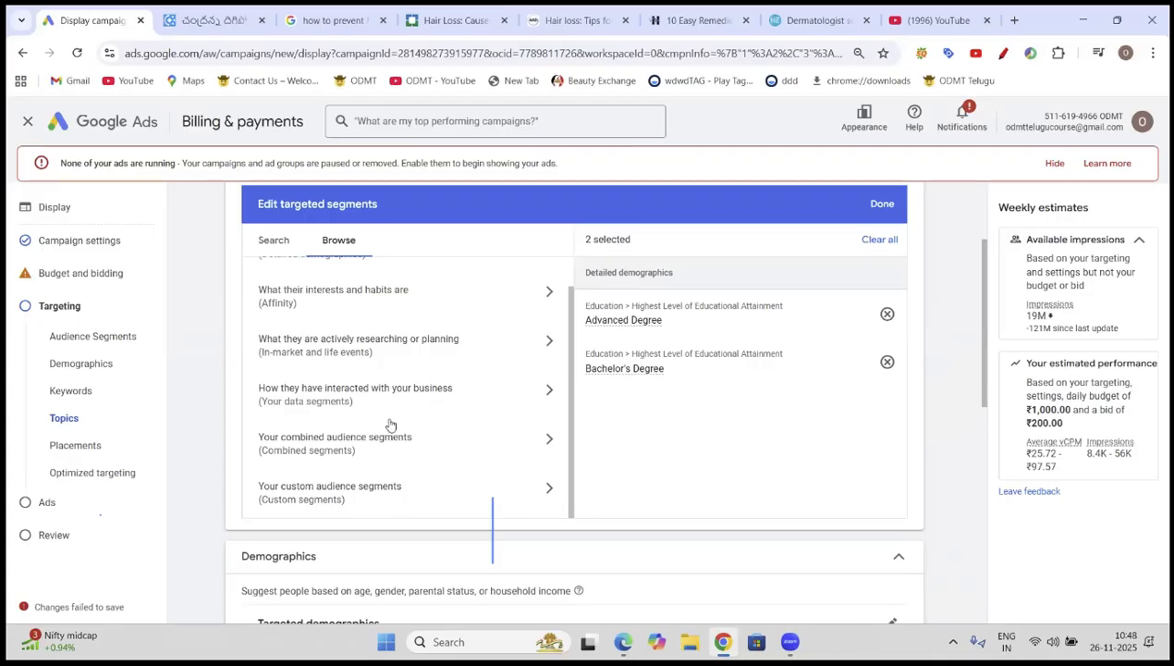
scroll(387, 424, up, 3)
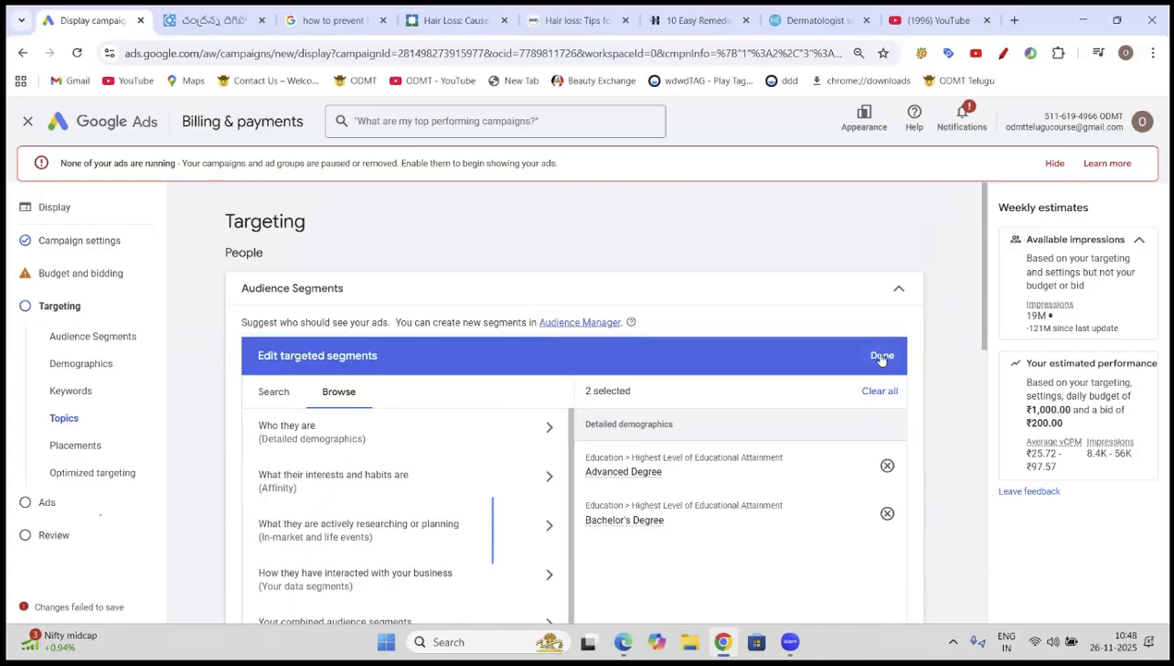
click(881, 357)
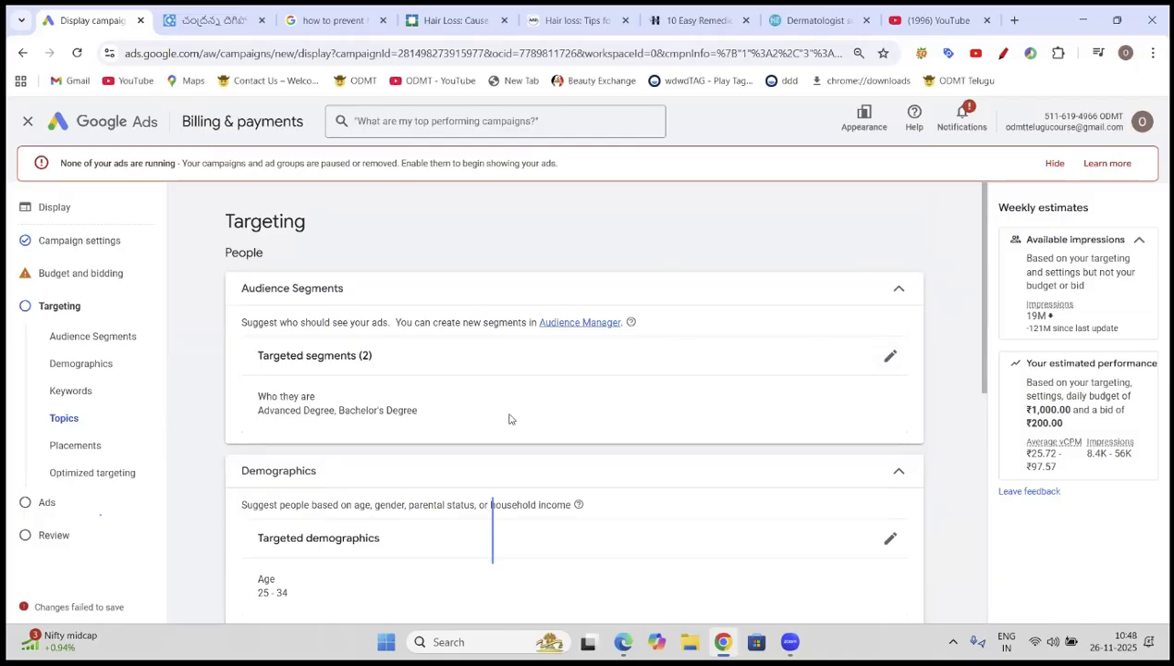
scroll(517, 416, down, 5)
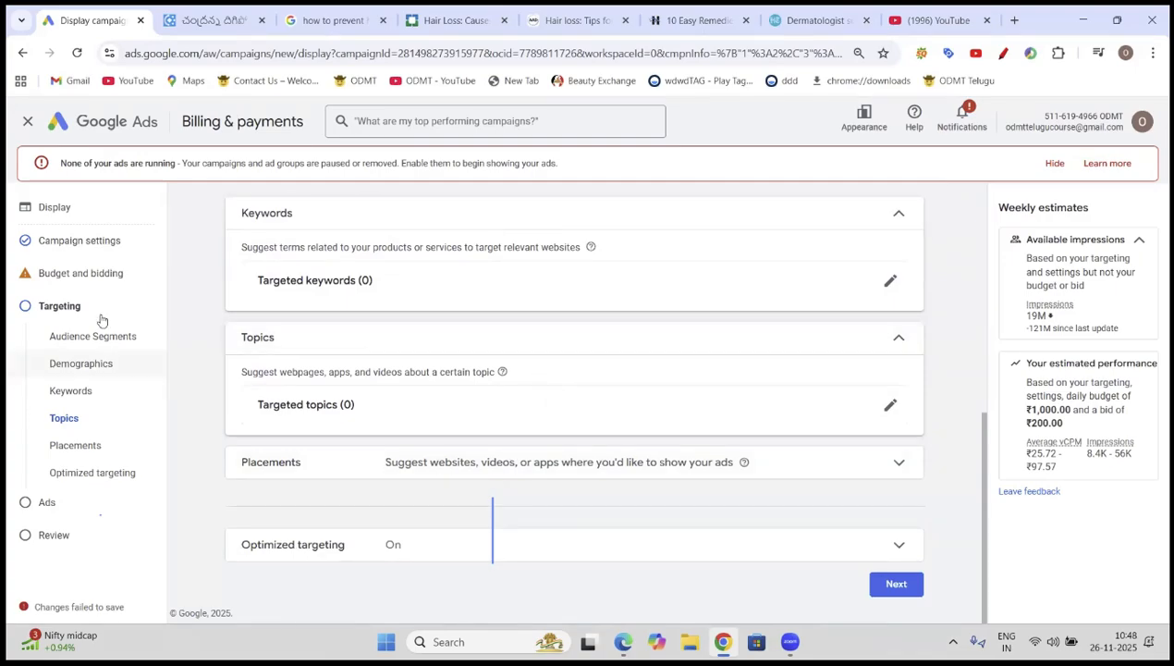
Continue from audience targeting to the Ad creation step
click(890, 586)
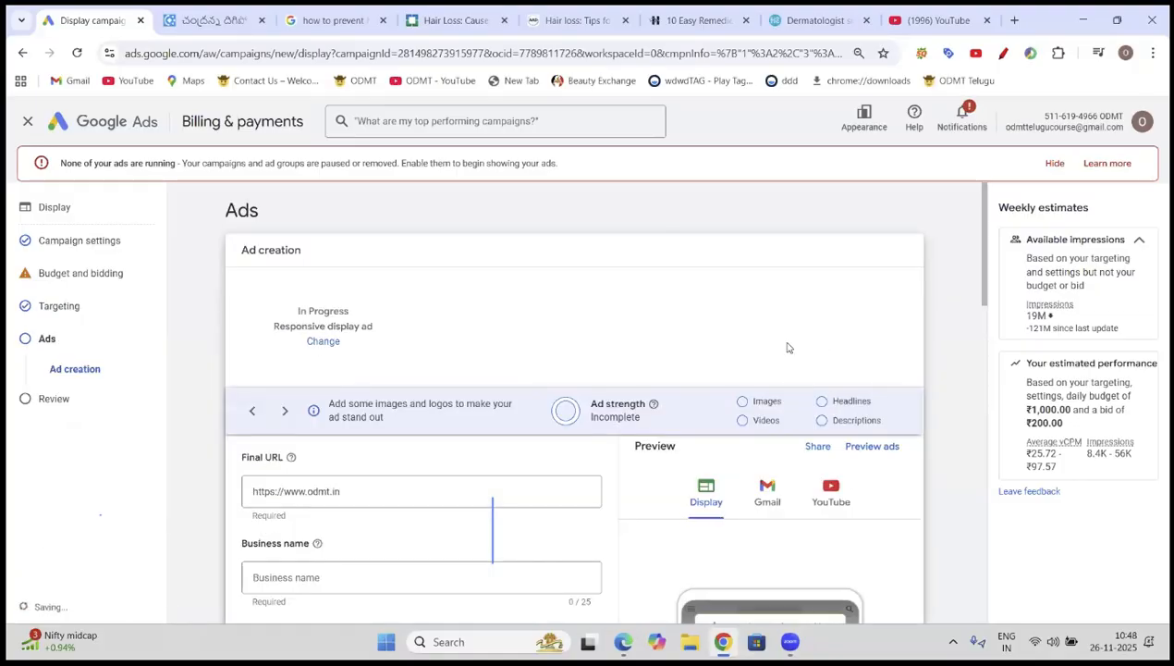
scroll(788, 348, down, 1)
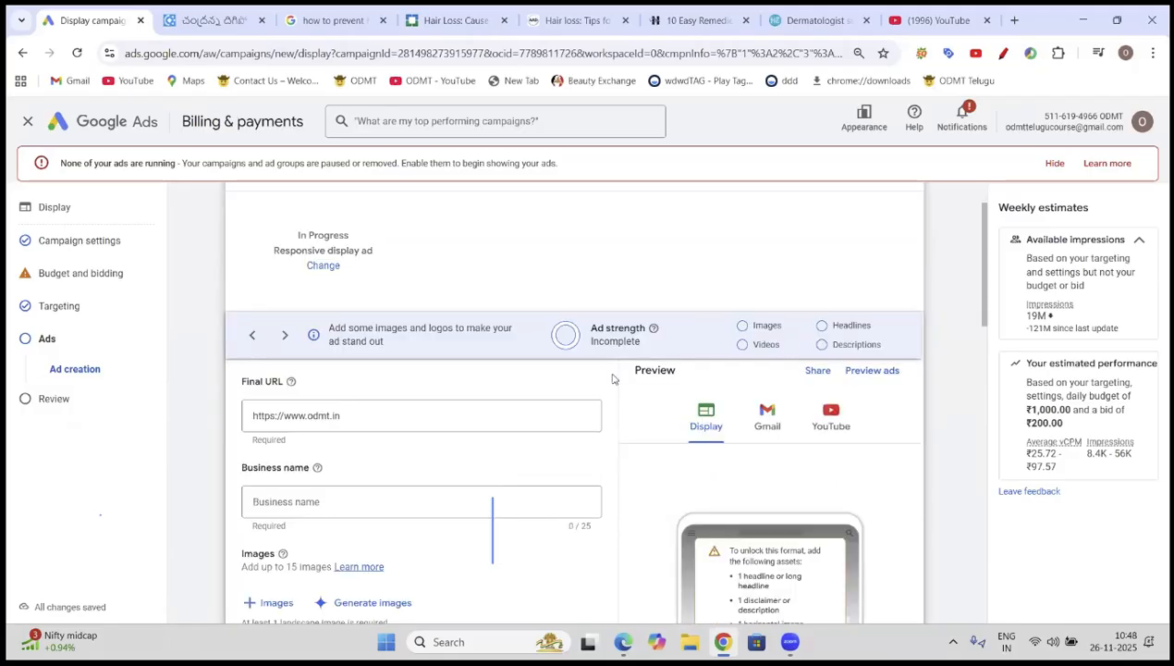
scroll(364, 413, down, 1)
Enter ODMT as the business name and scroll through the ad form
click(353, 424)
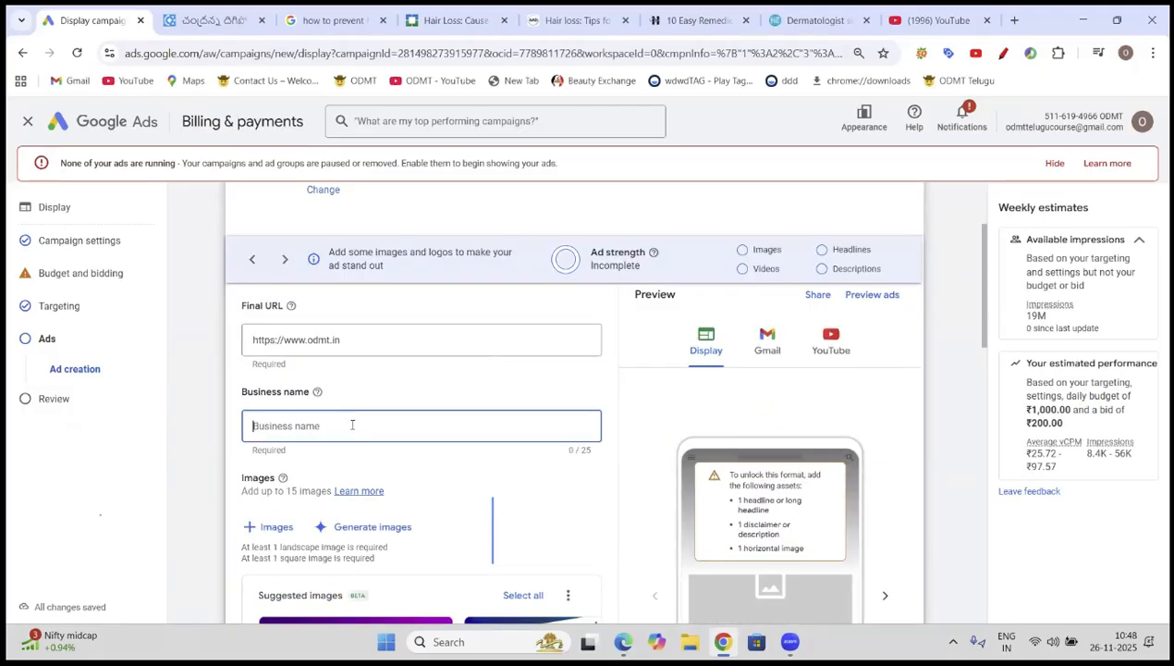
text(ODMT)
scroll(362, 414, down, 2)
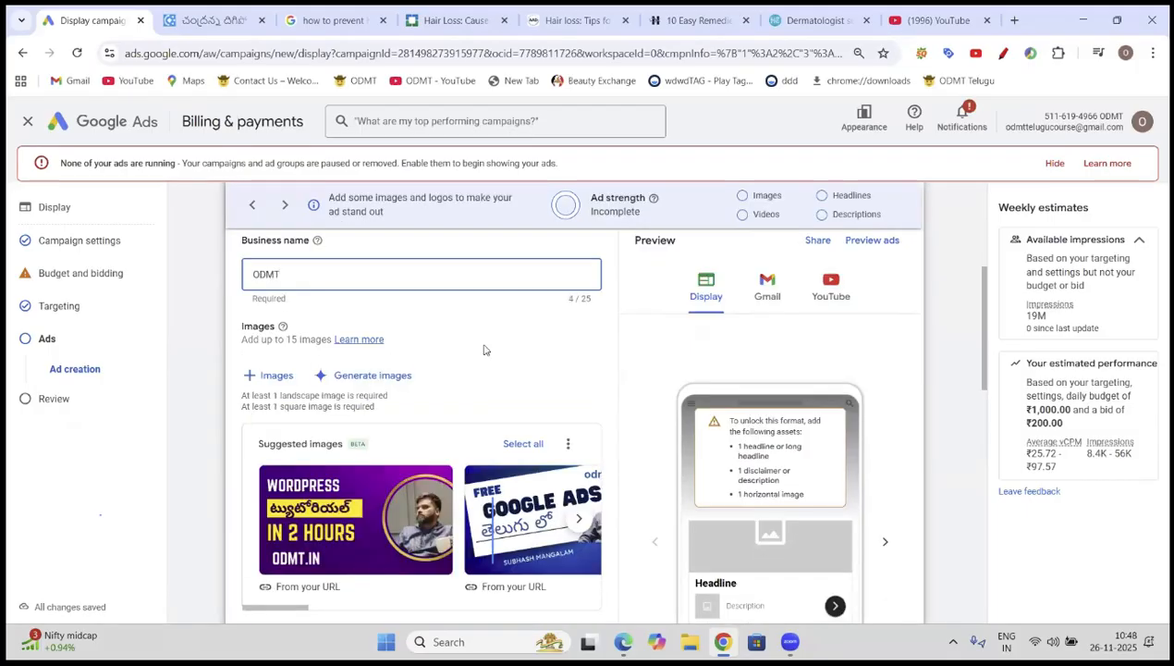
scroll(482, 350, down, 6)
scroll(483, 349, up, 4)
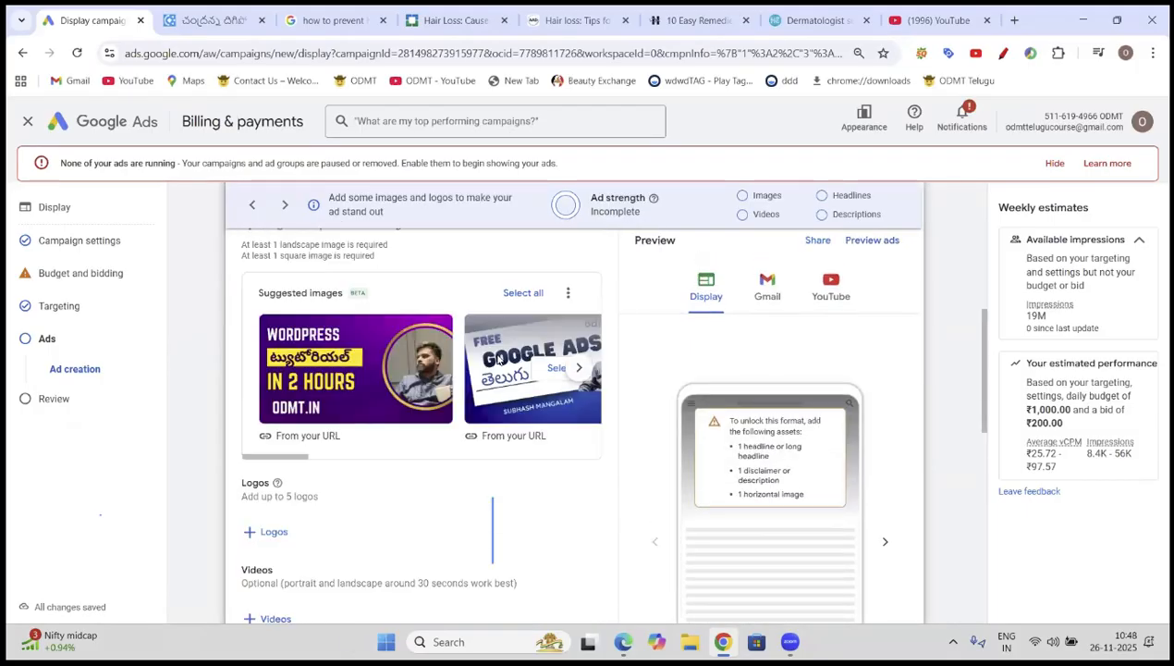
scroll(508, 360, up, 2)
scroll(509, 370, up, 1)
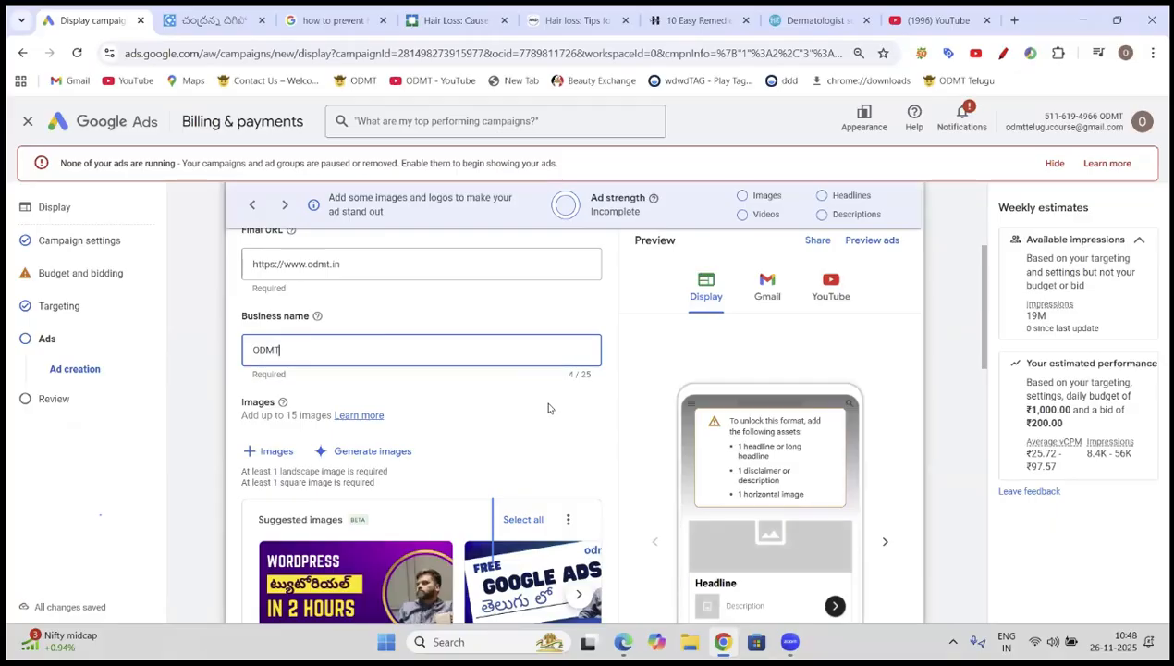
scroll(555, 409, down, 3)
scroll(528, 436, down, 3)
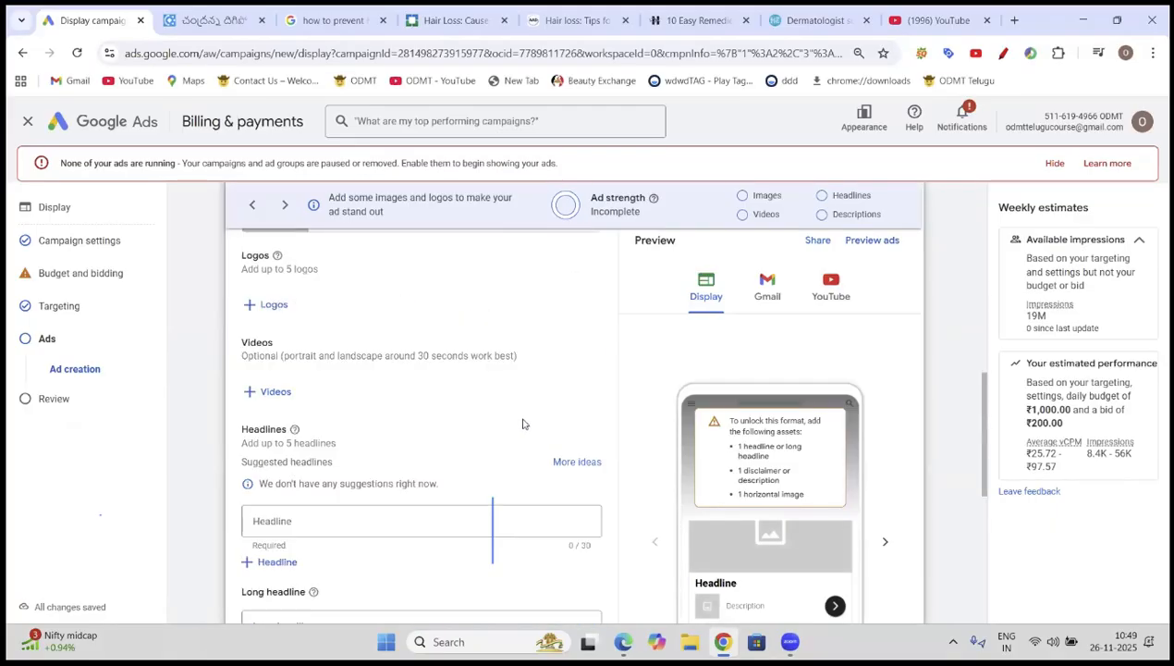
scroll(523, 423, down, 6)
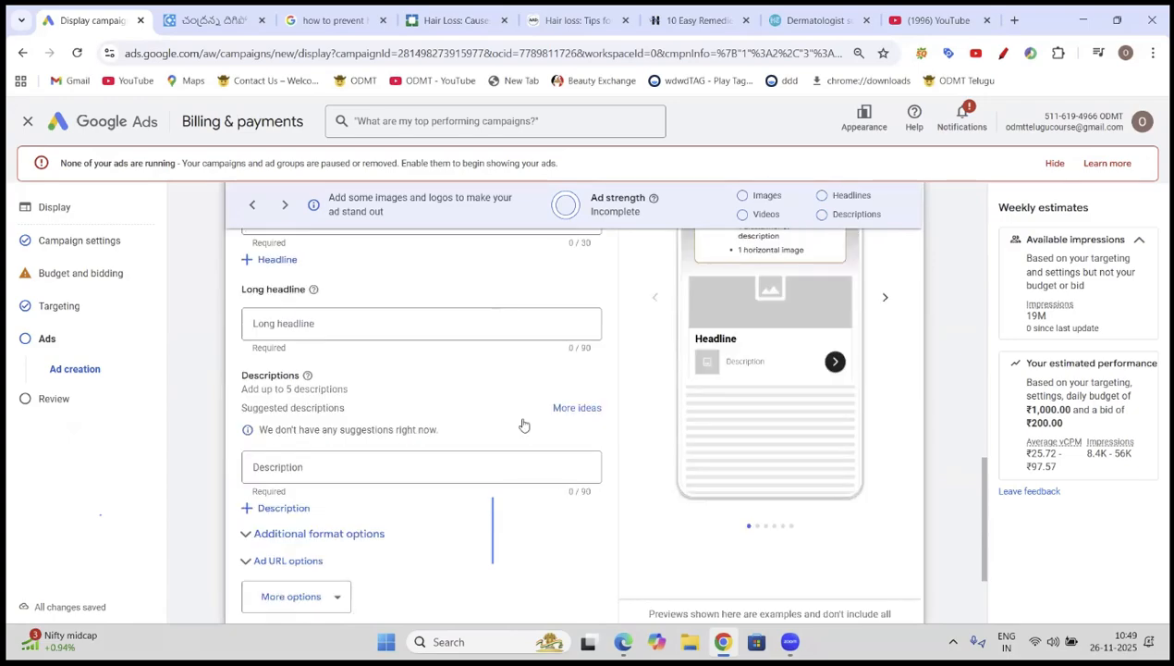
scroll(523, 423, up, 15)
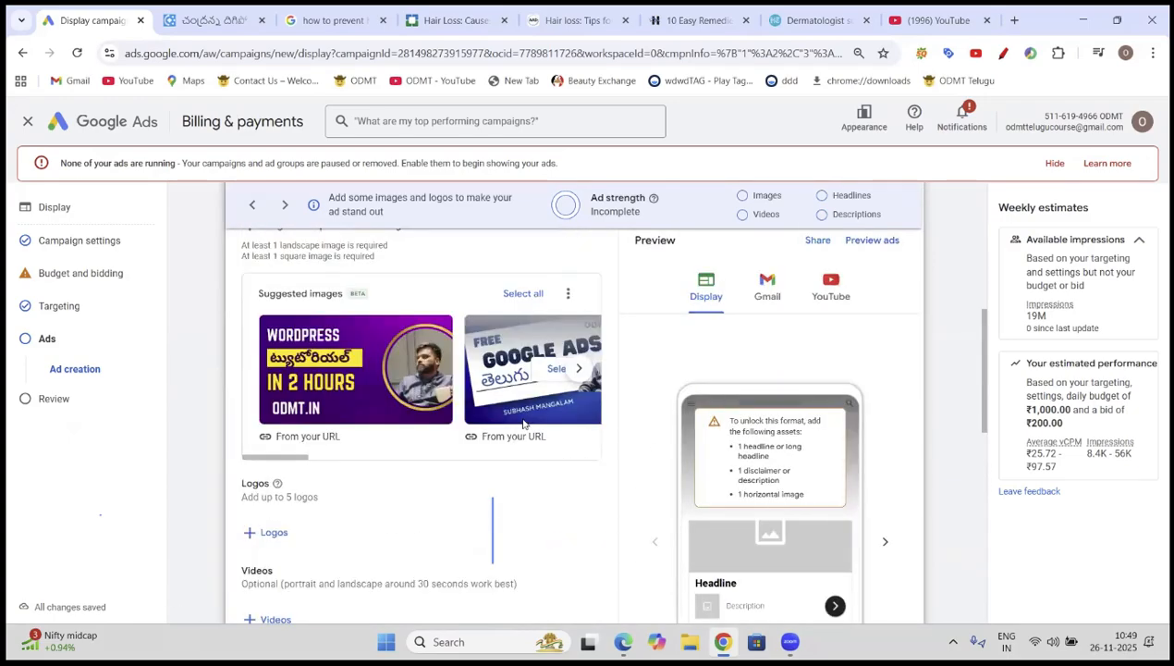
scroll(523, 423, up, 1)
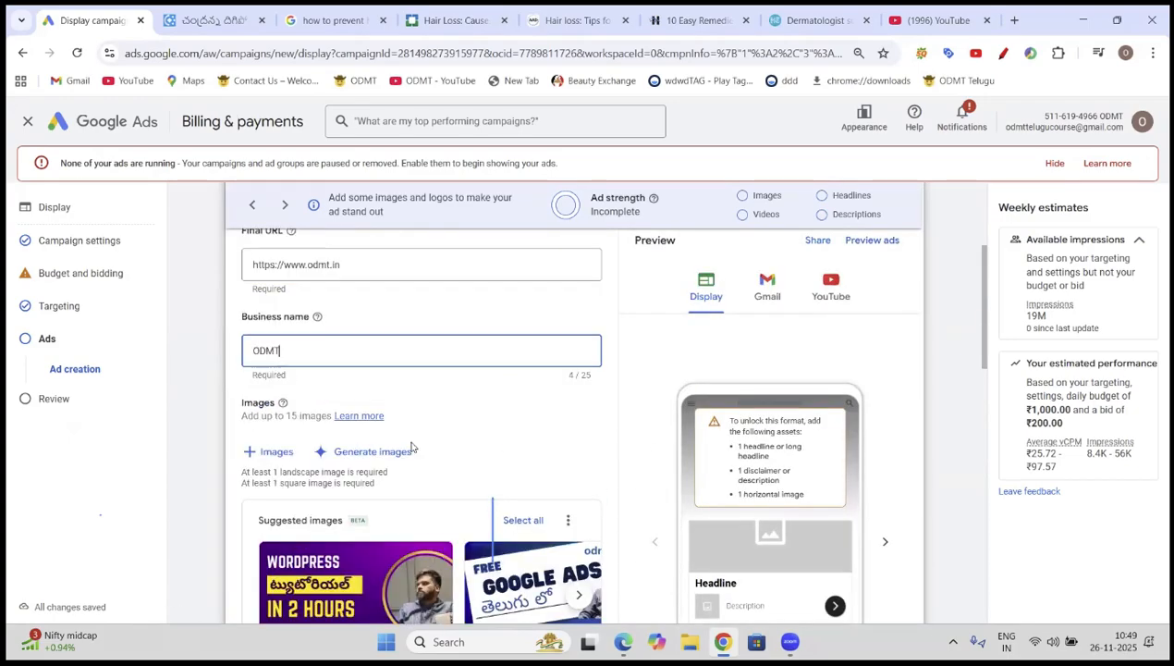
Open the ad's image chooser on its Upload page, then switch to ChatGPT in Edge
click(269, 451)
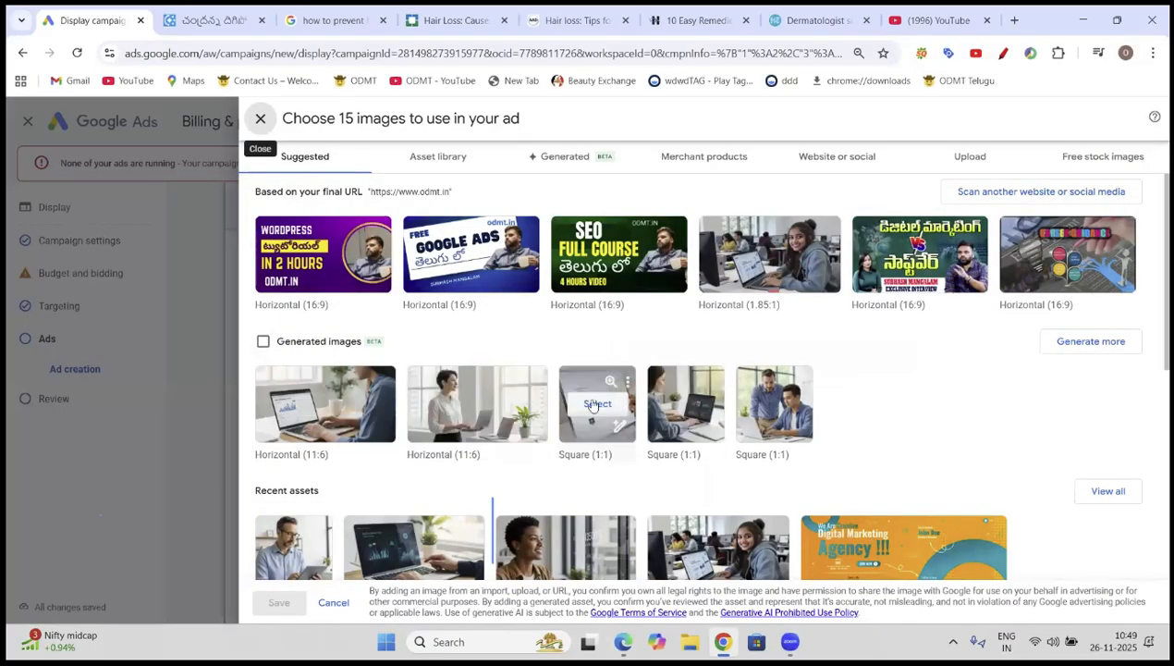
scroll(618, 424, down, 5)
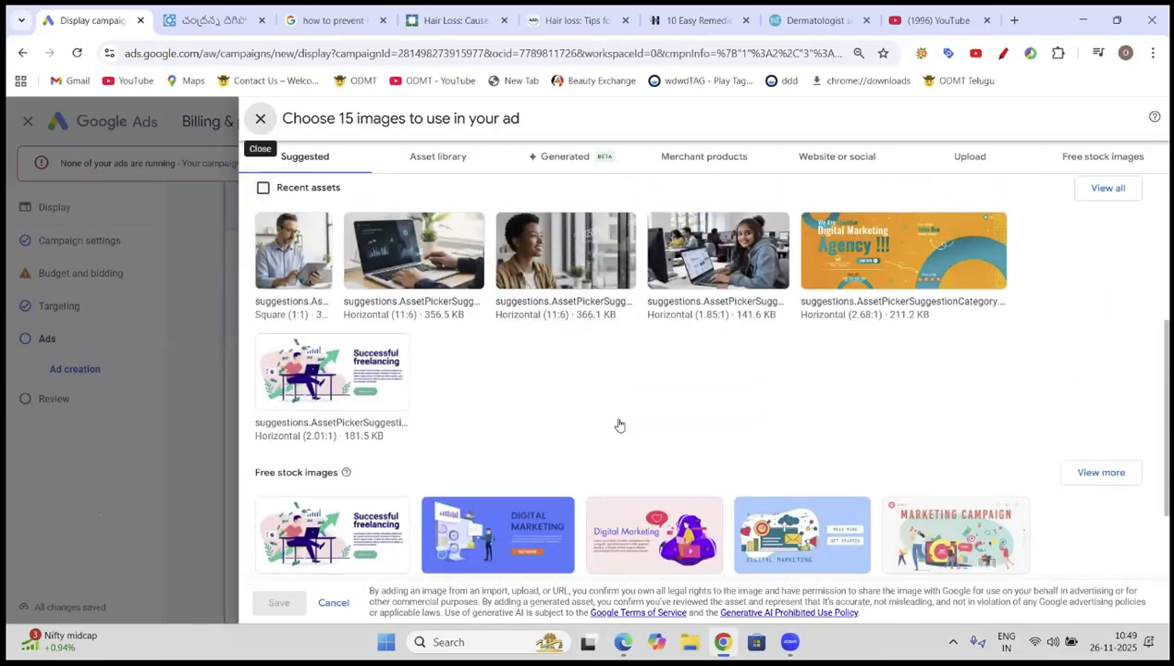
scroll(618, 425, up, 6)
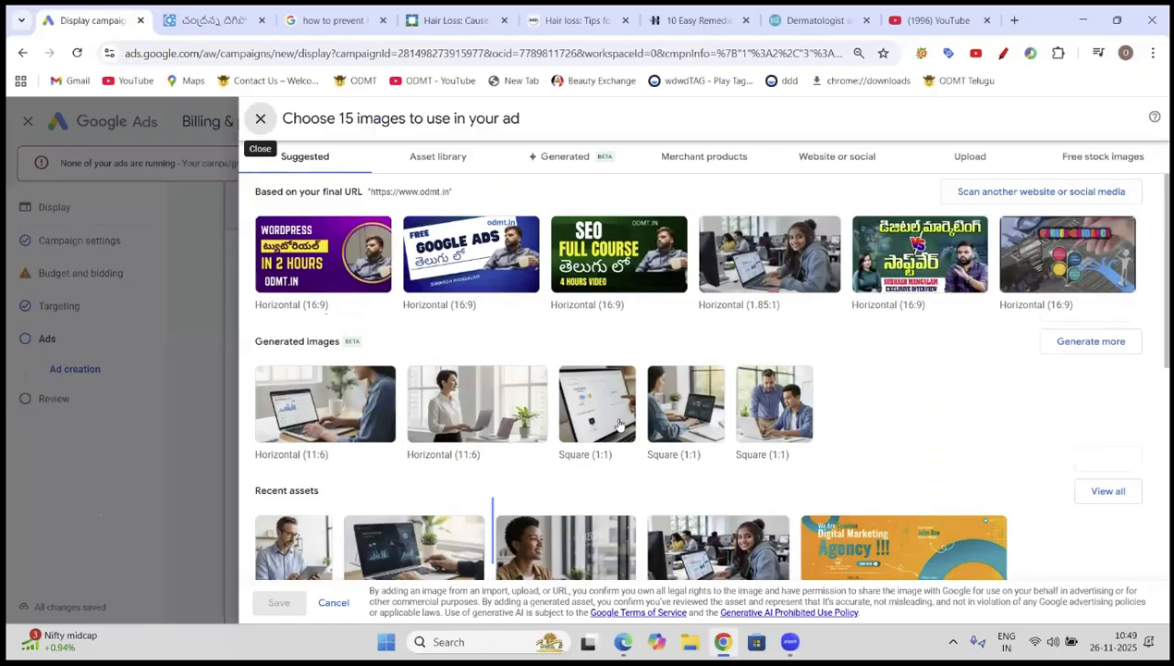
click(435, 159)
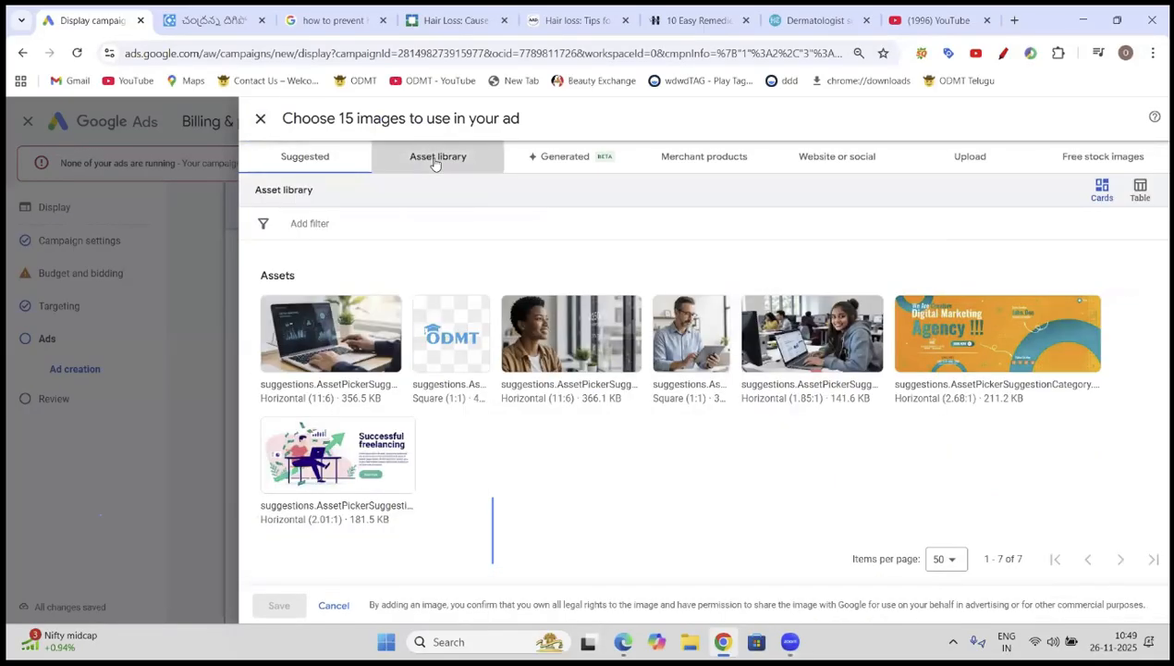
click(970, 159)
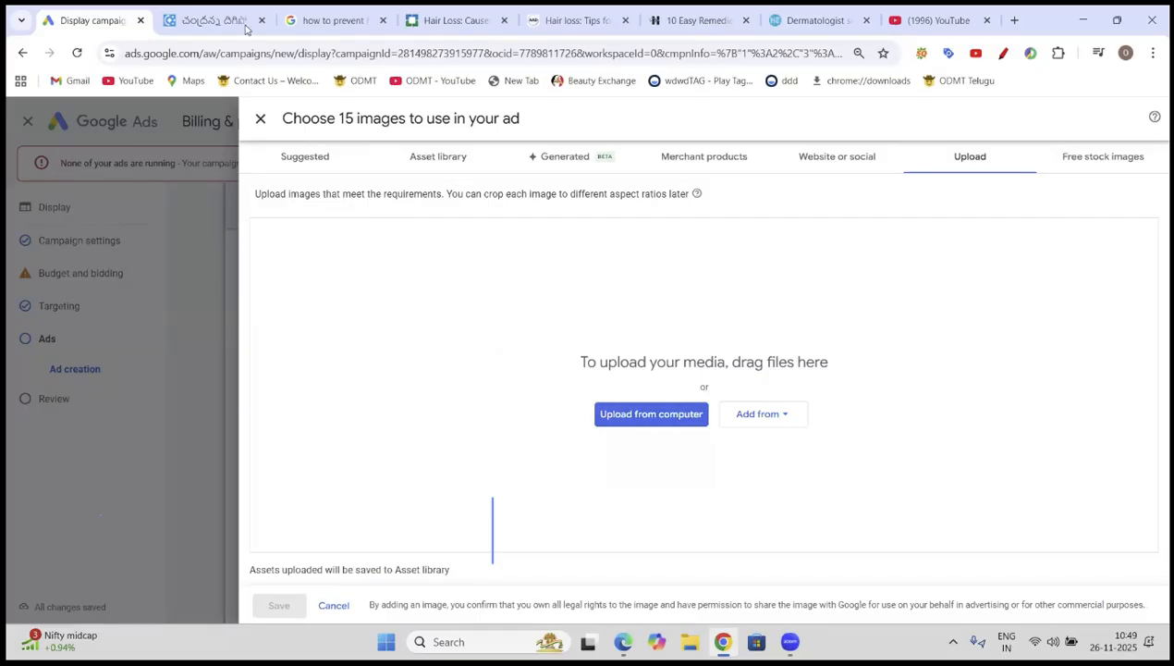
click(534, 153)
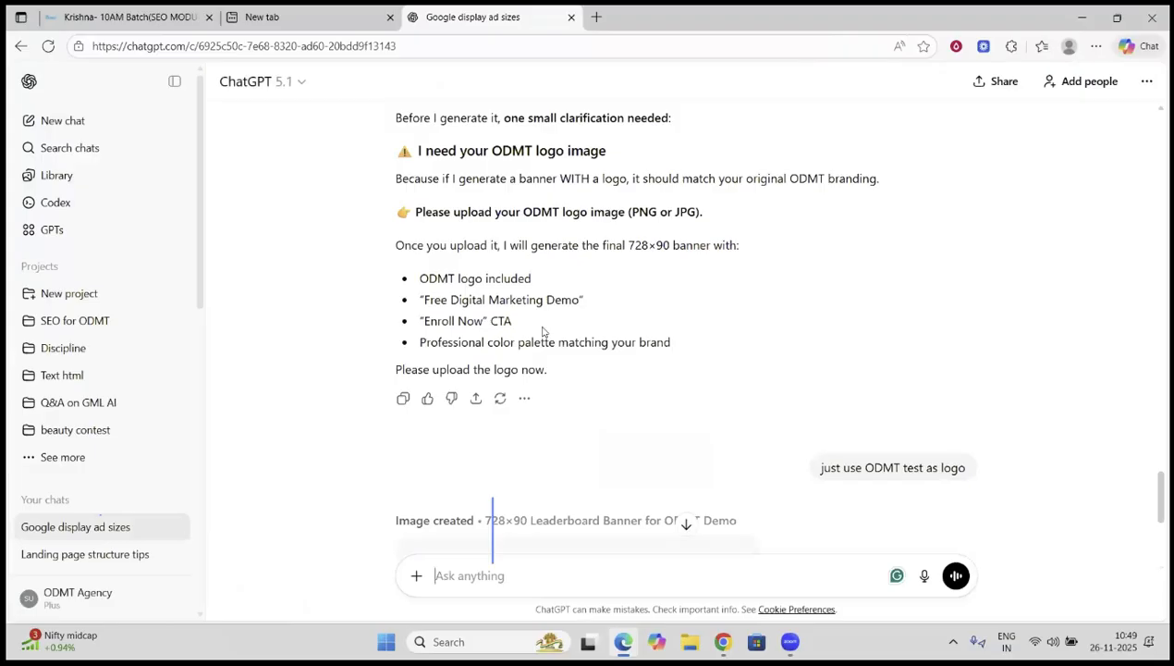
Review the ODMT banners and ad-size list in ChatGPT, then switch to the Sakshi article
scroll(817, 324, up, 10)
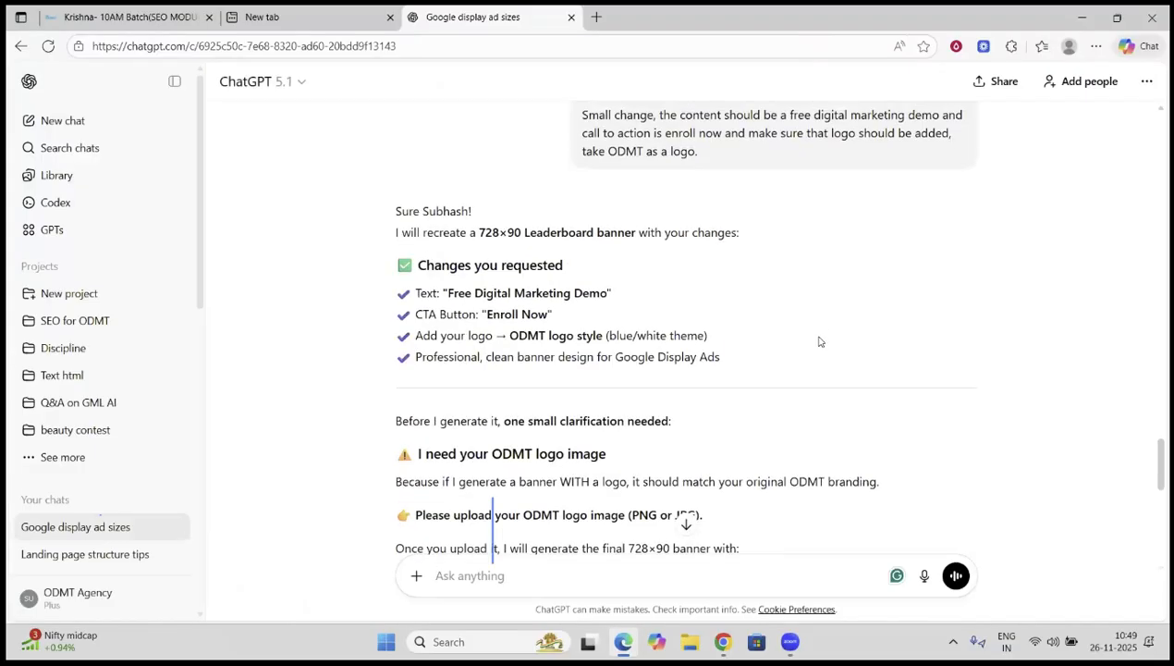
scroll(818, 341, up, 15)
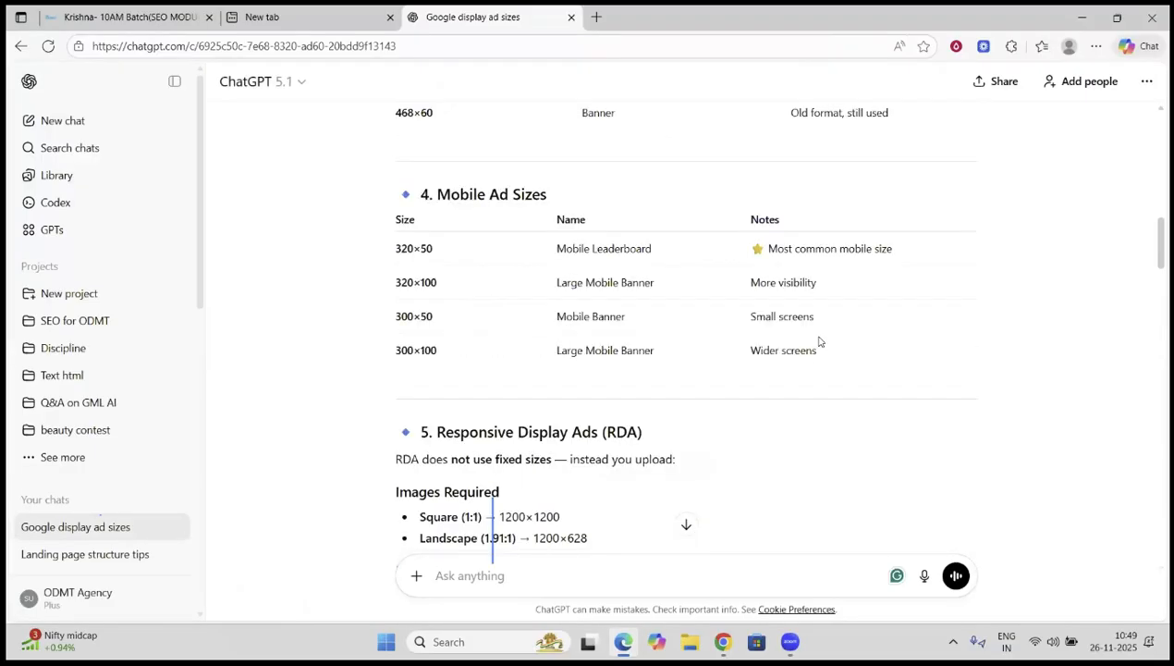
scroll(817, 305, down, 3)
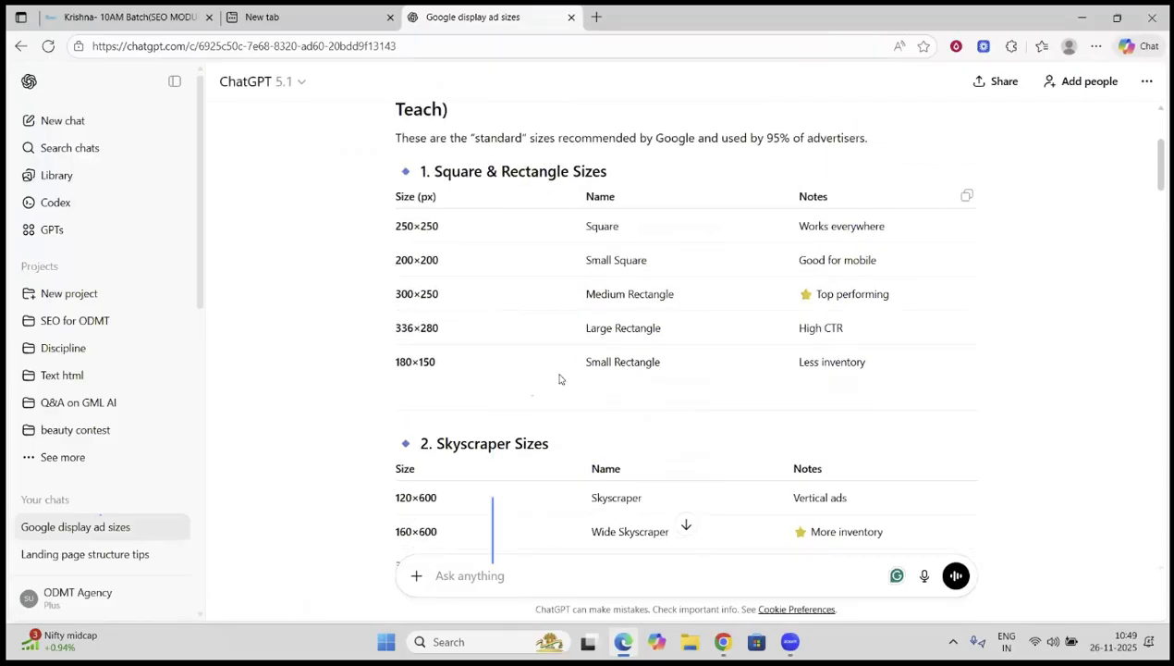
scroll(526, 416, down, 2)
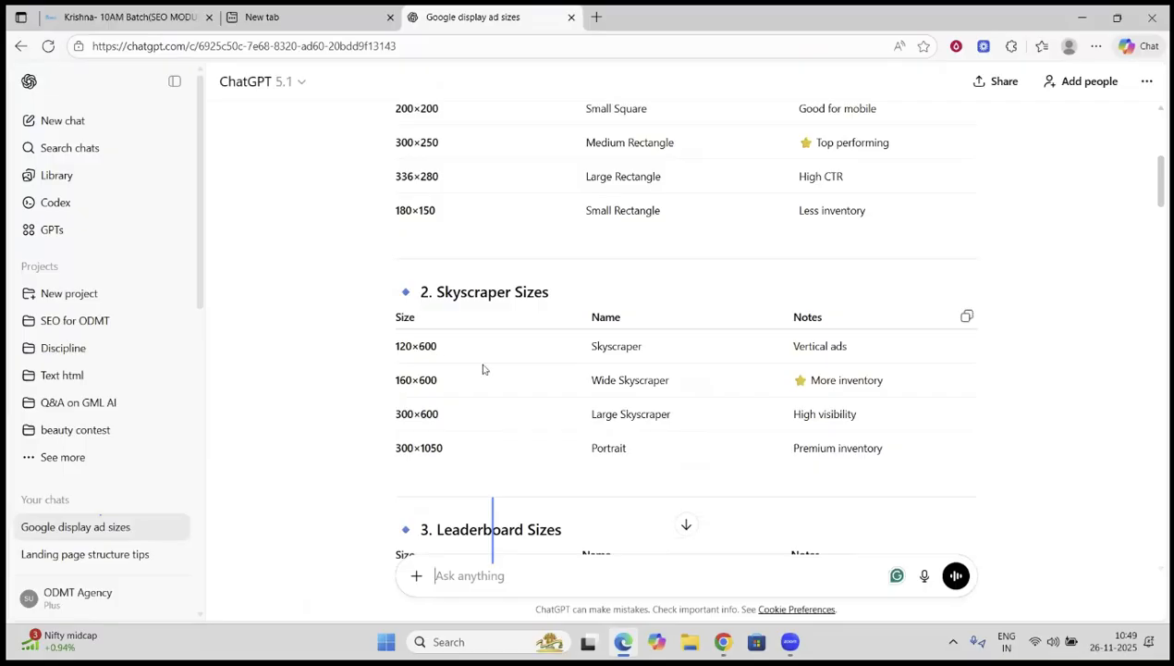
scroll(483, 367, down, 3)
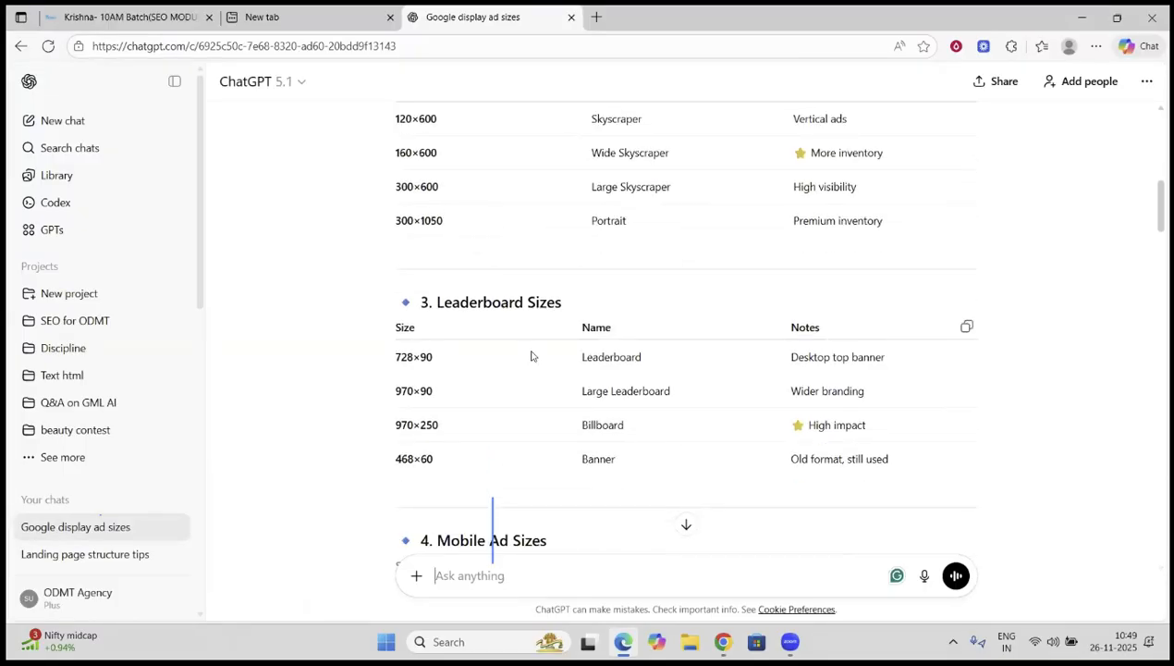
scroll(527, 342, down, 3)
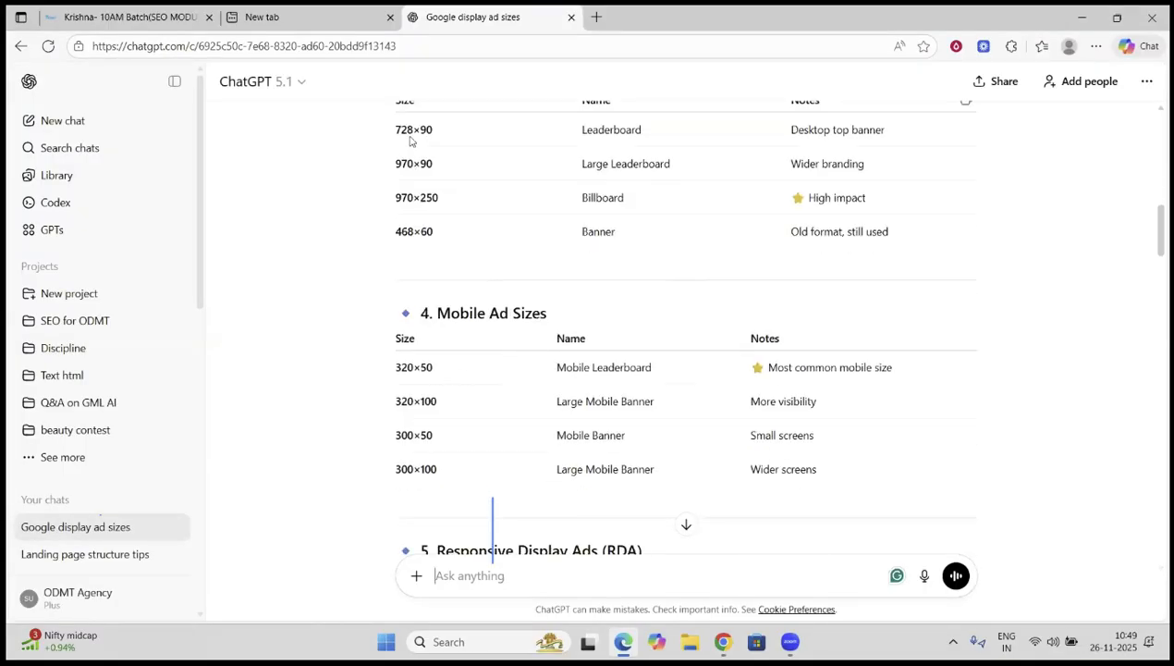
scroll(518, 385, down, 15)
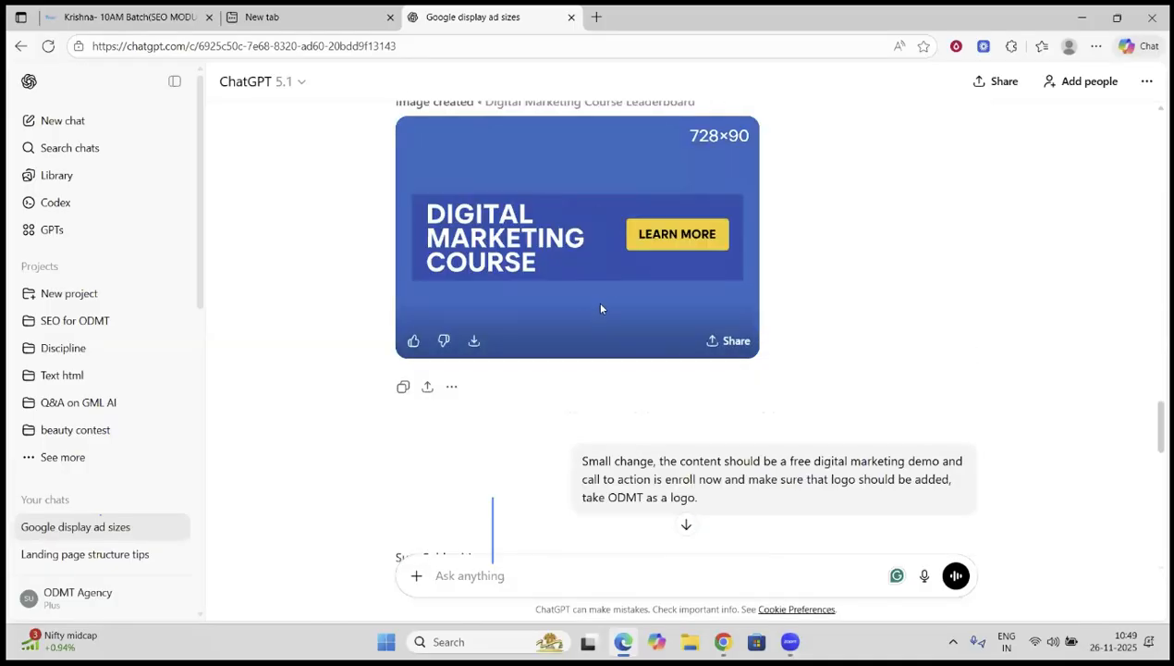
scroll(603, 307, down, 7)
scroll(601, 308, down, 5)
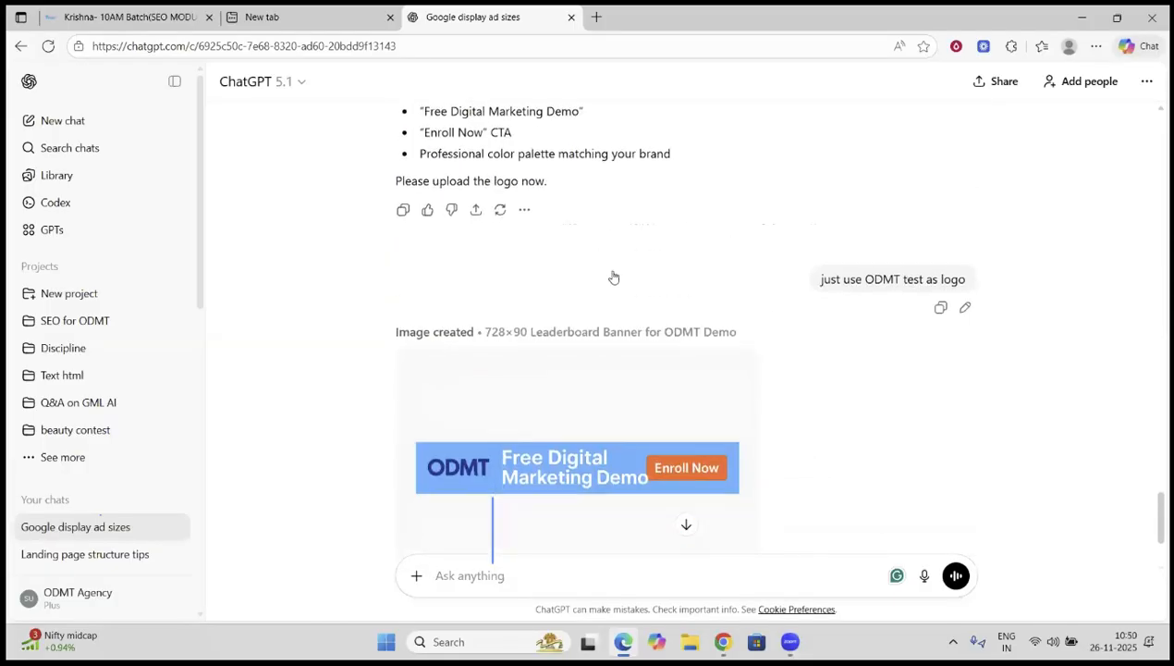
scroll(619, 355, down, 1)
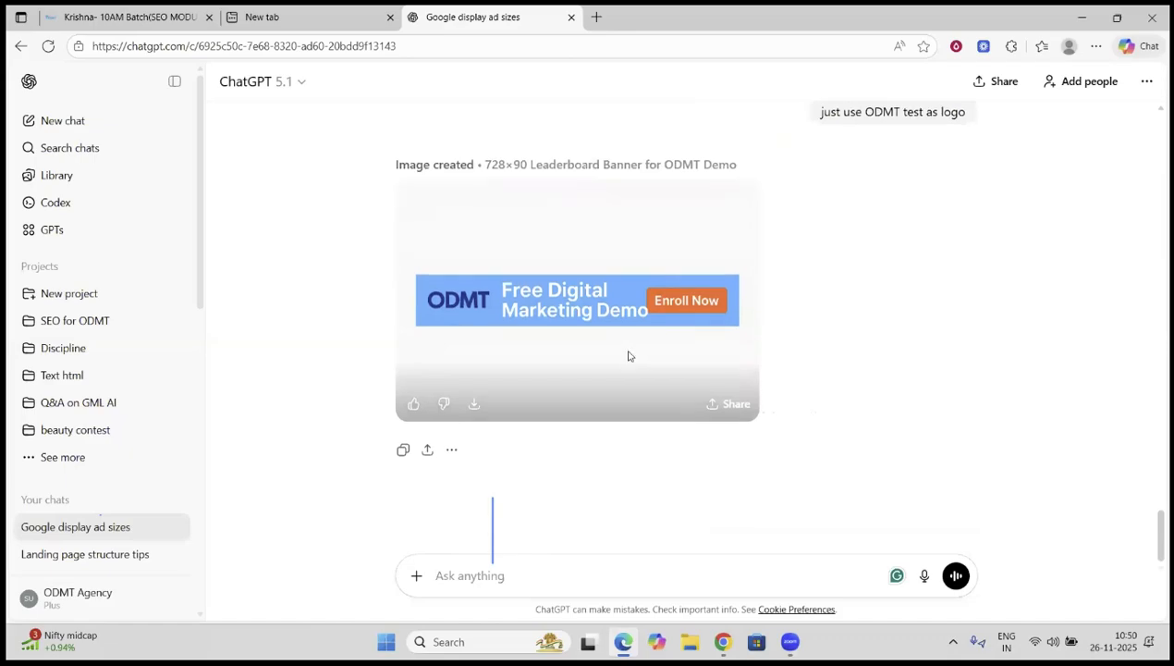
scroll(628, 356, up, 8)
scroll(628, 356, up, 15)
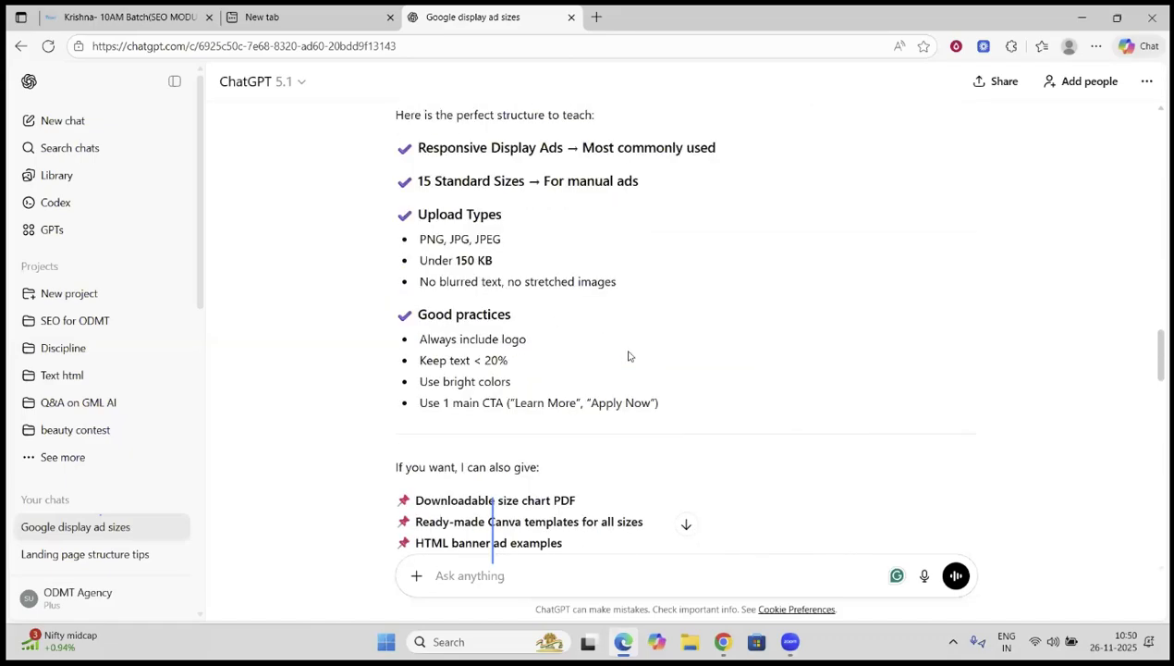
scroll(629, 356, up, 2)
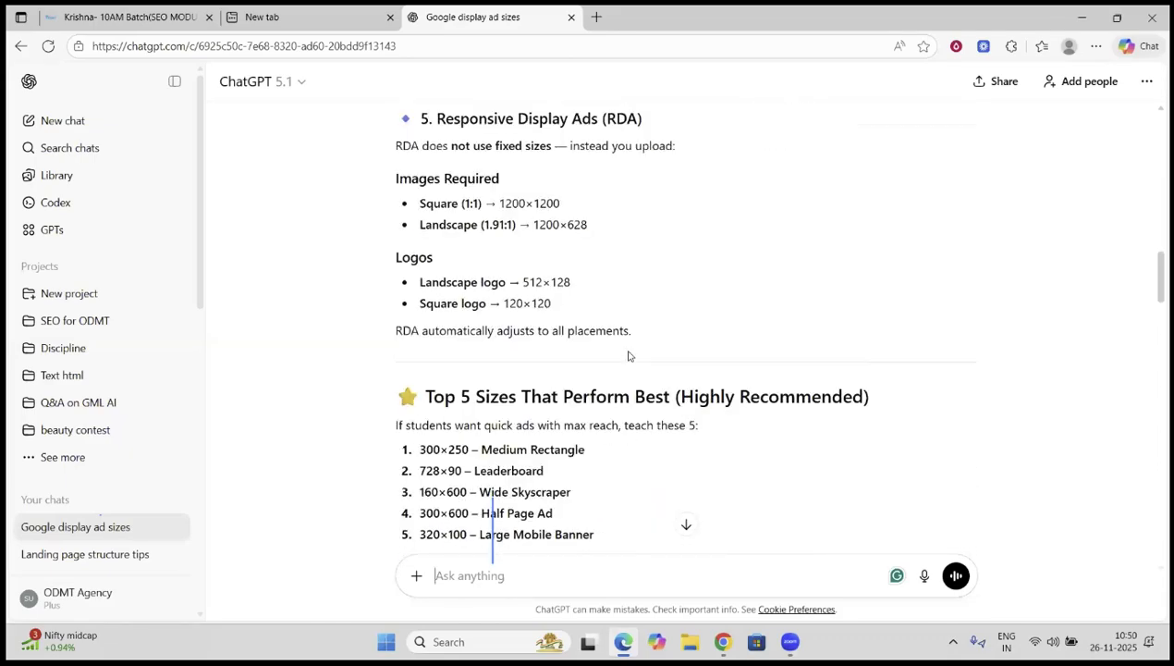
scroll(629, 356, down, 1)
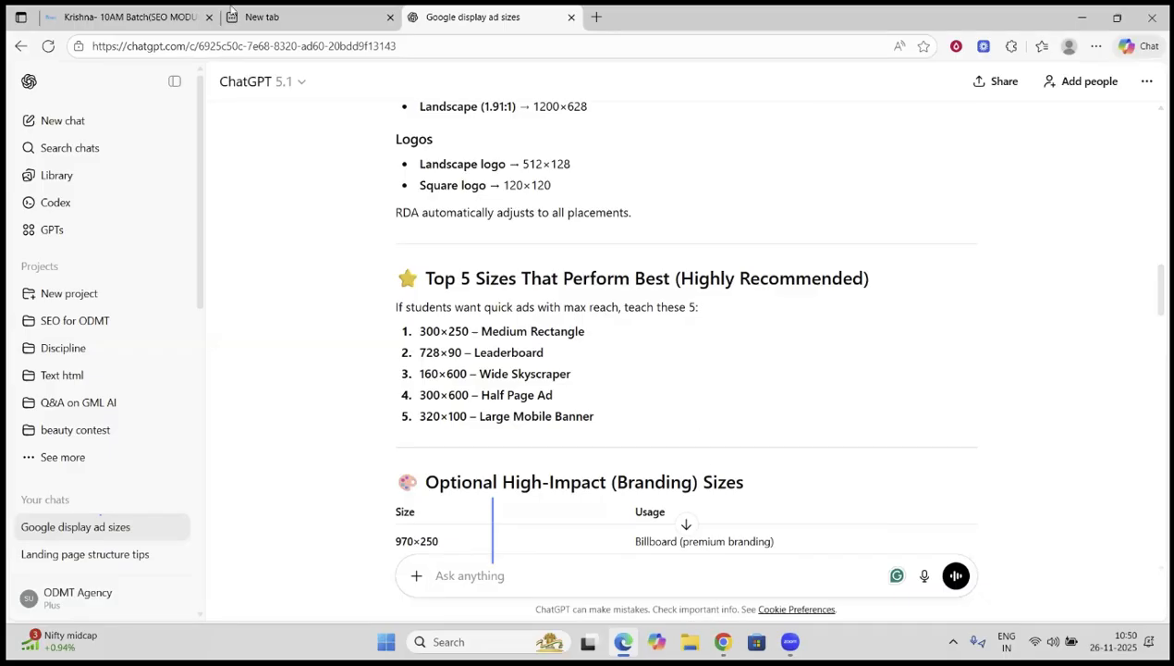
key(alt+Tab)
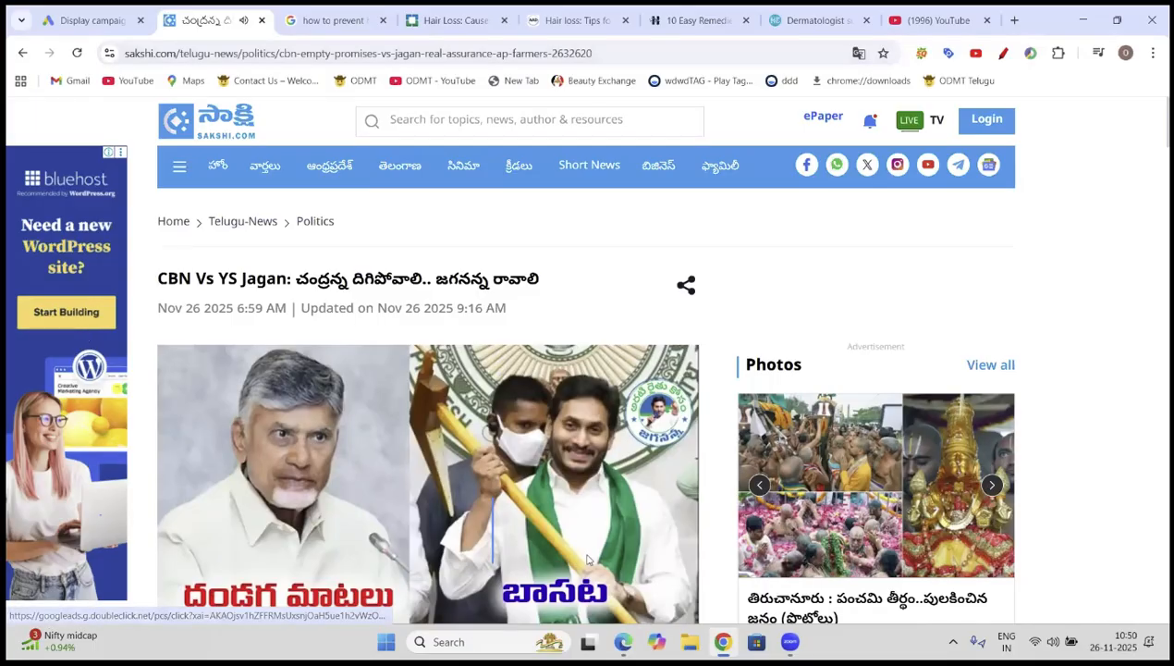
Flip briefly back to ChatGPT, then return to the Google Ads 'Choose 15 images' dialog
key(alt+Tab)
scroll(687, 389, down, 10)
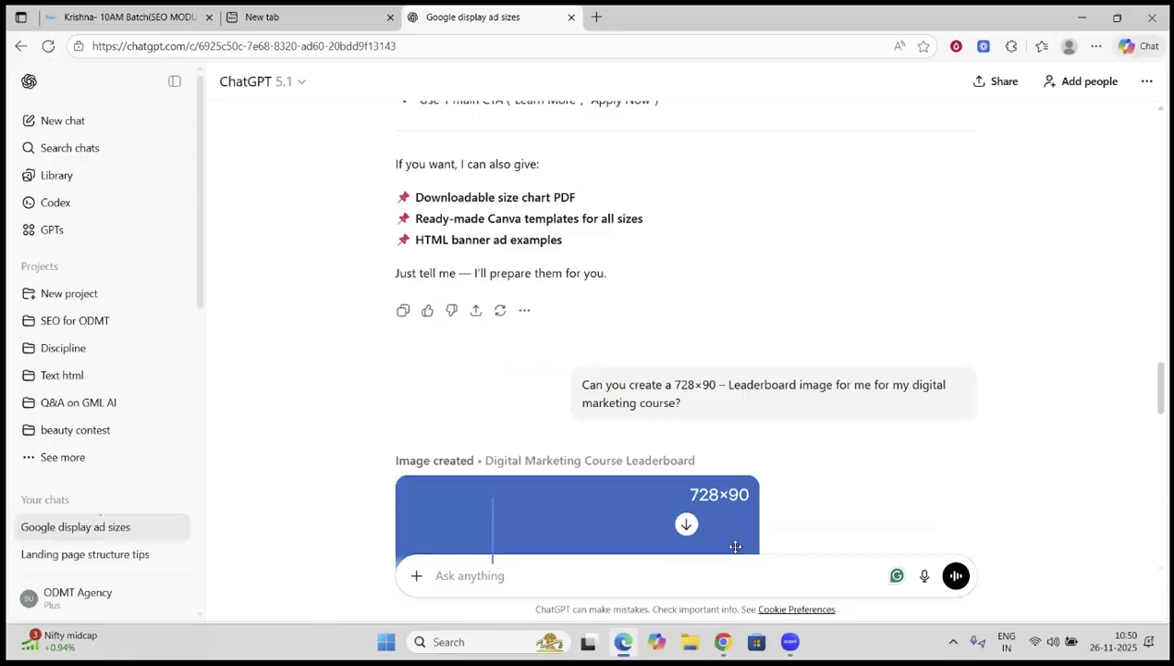
key(alt+Tab)
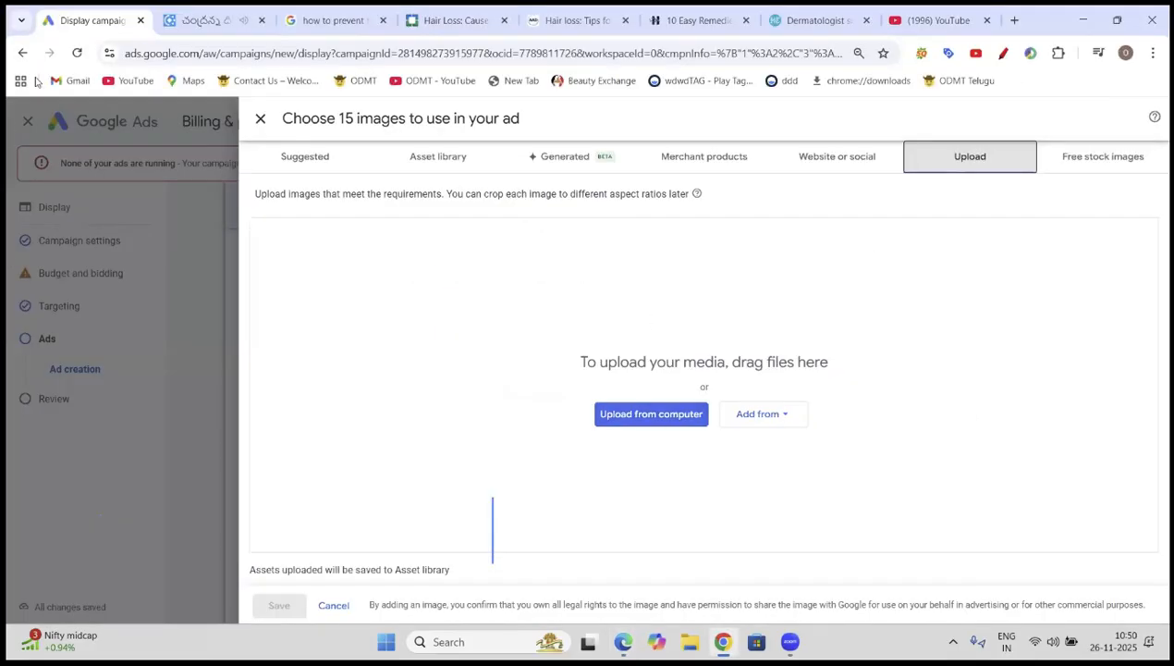
Look through the Free stock images, Generated and Asset library tabs of the image chooser
click(1097, 162)
scroll(587, 343, down, 2)
scroll(587, 345, up, 2)
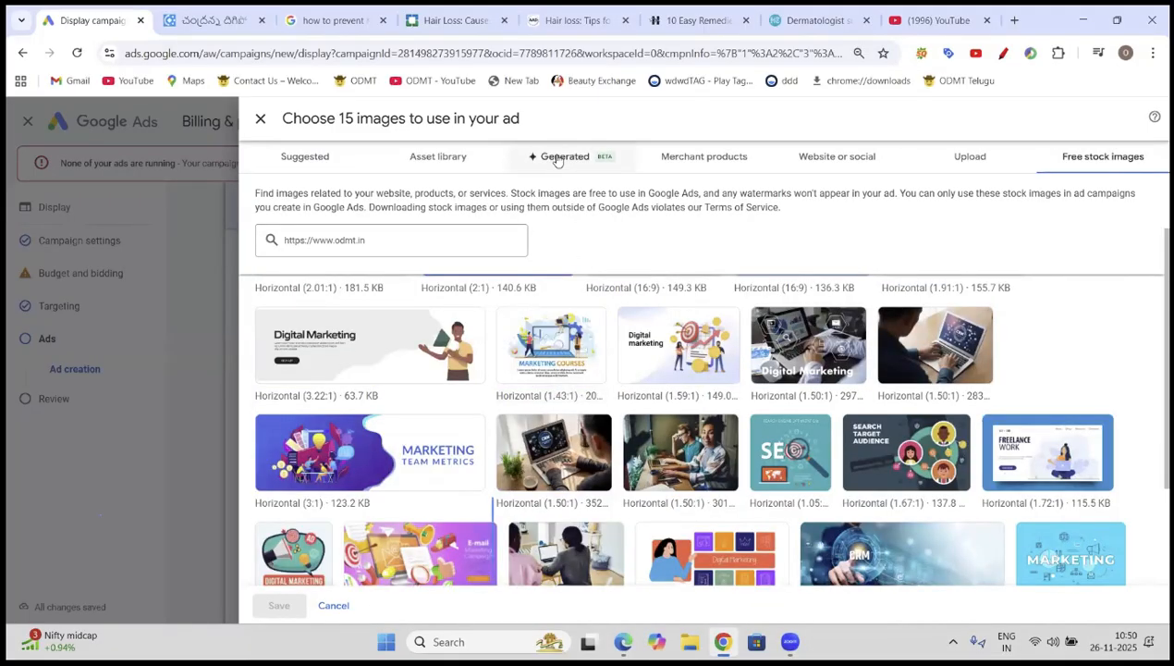
click(557, 160)
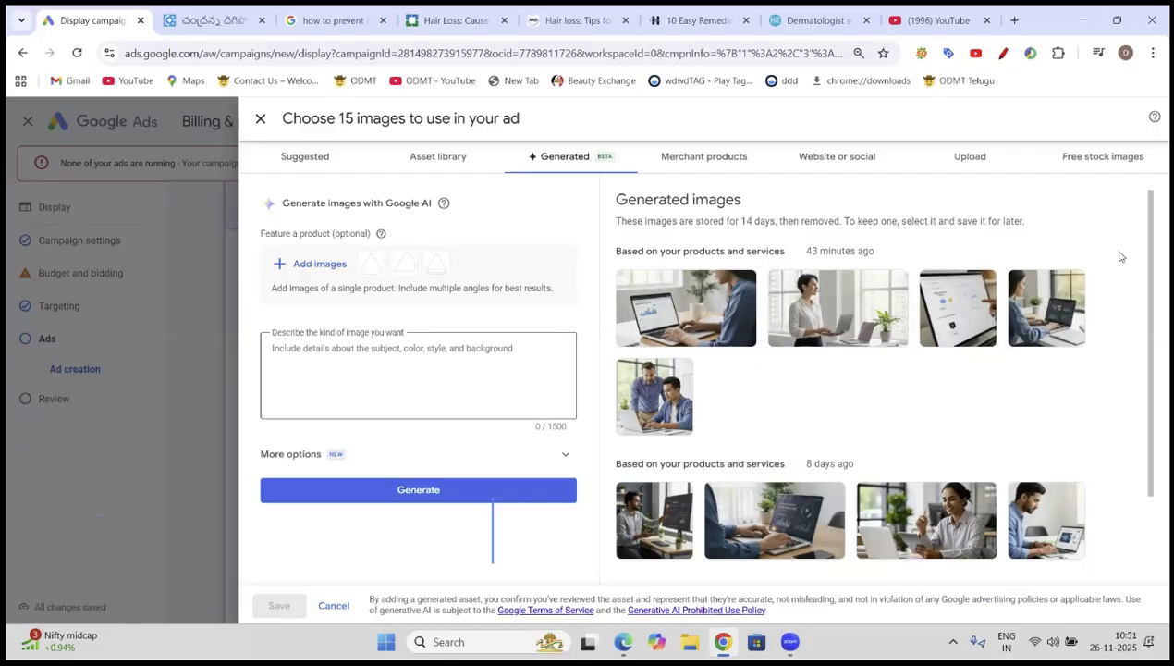
click(456, 159)
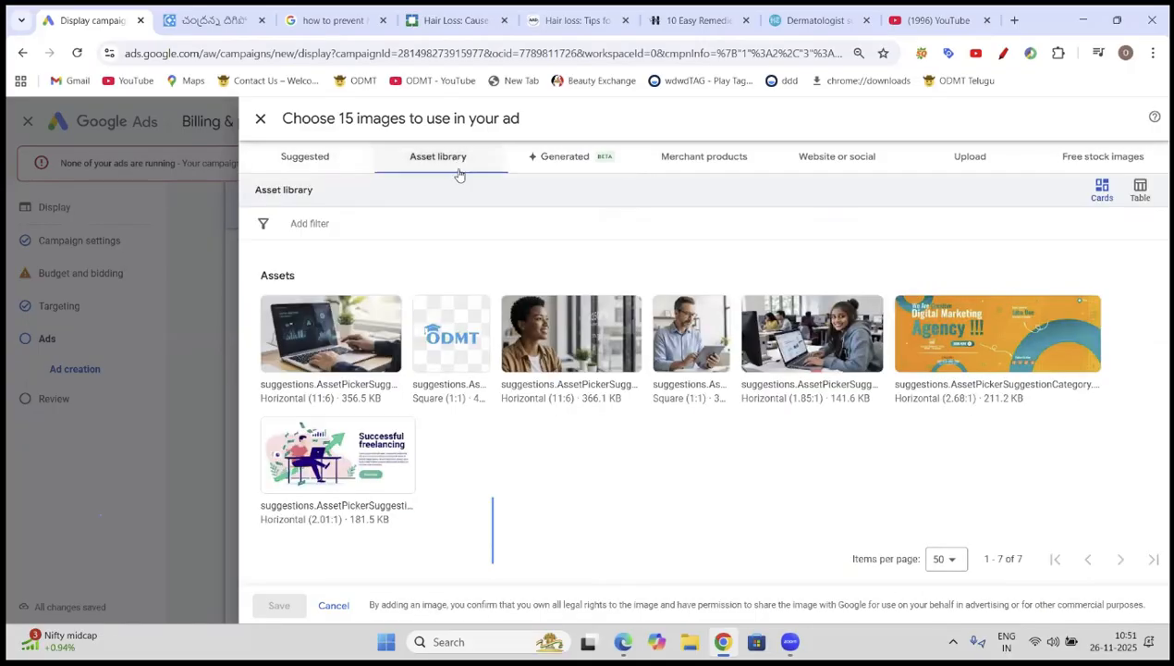
On Suggested, select all five Generated images and save them to the ad
click(316, 162)
scroll(419, 305, down, 3)
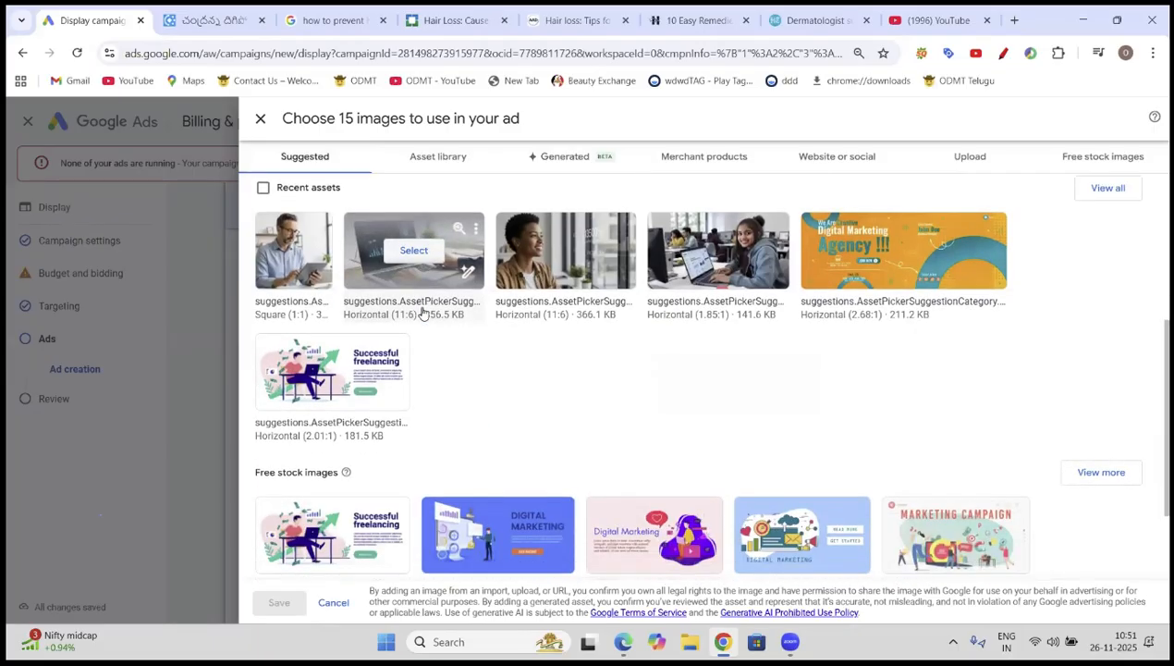
scroll(421, 314, down, 2)
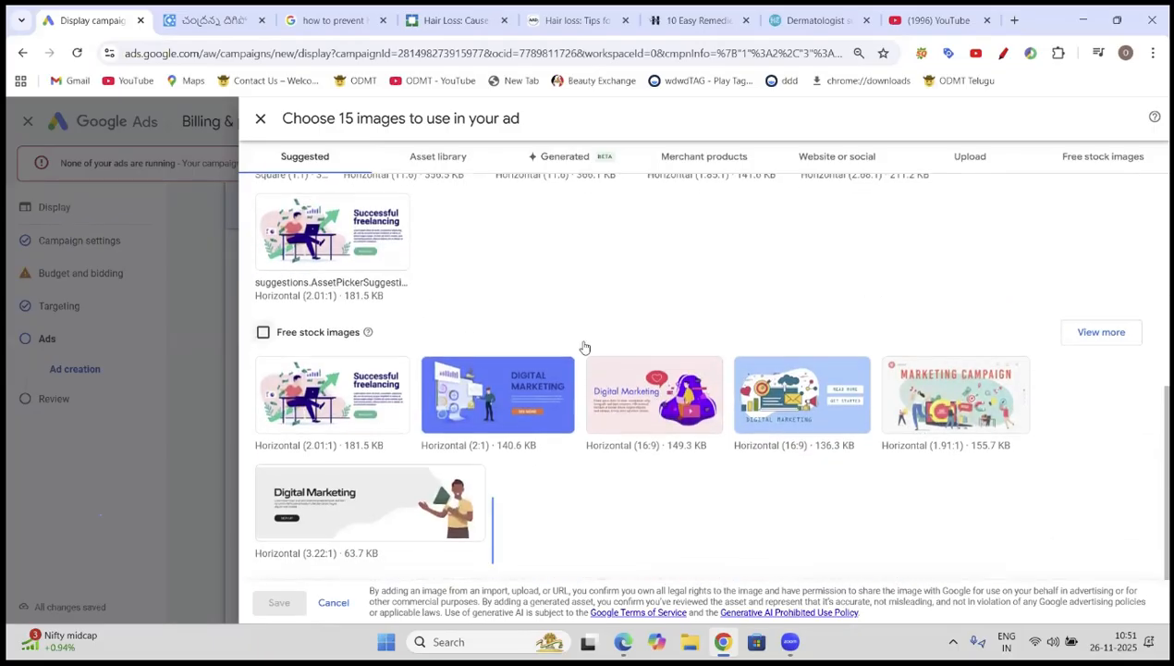
scroll(584, 347, up, 5)
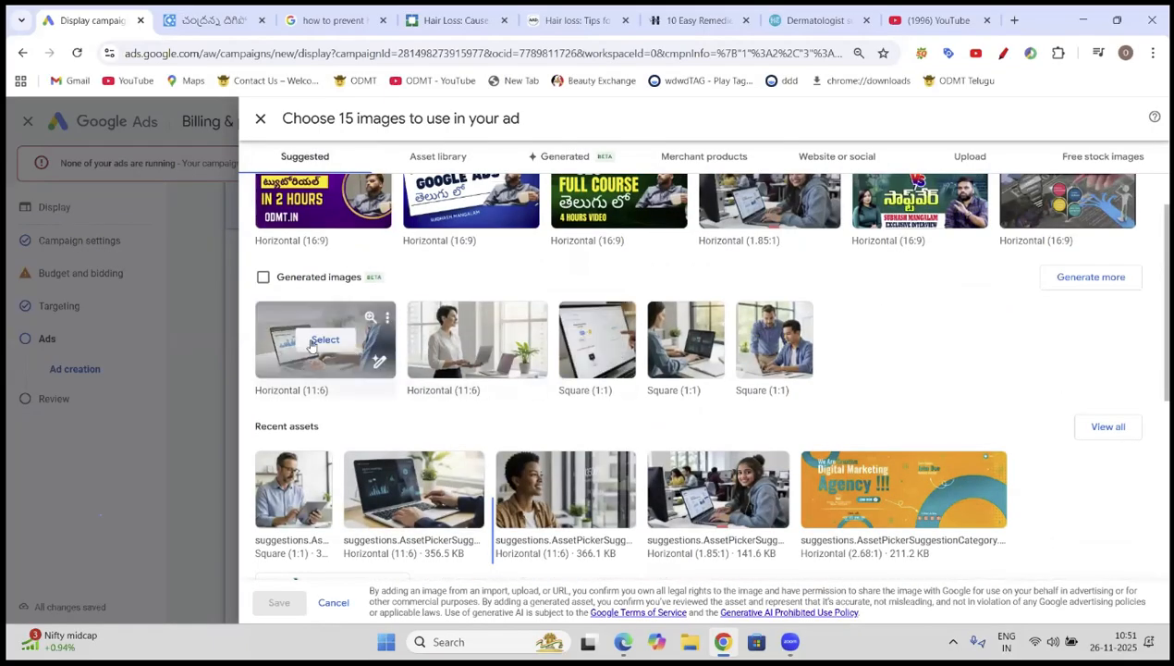
click(263, 277)
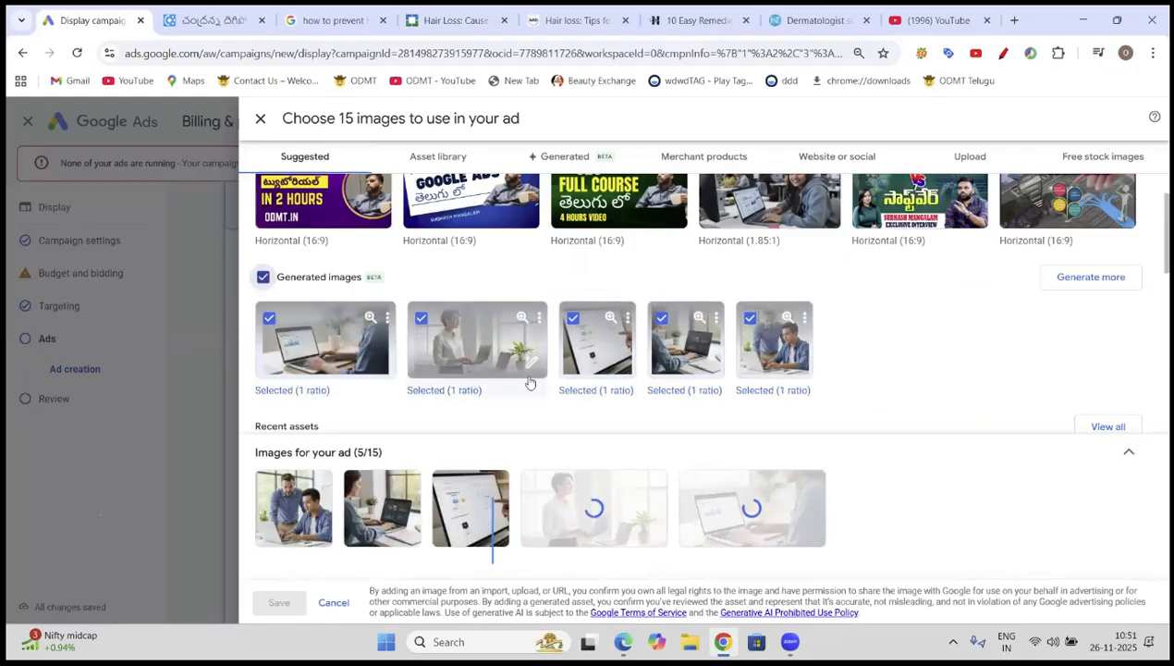
scroll(550, 383, down, 2)
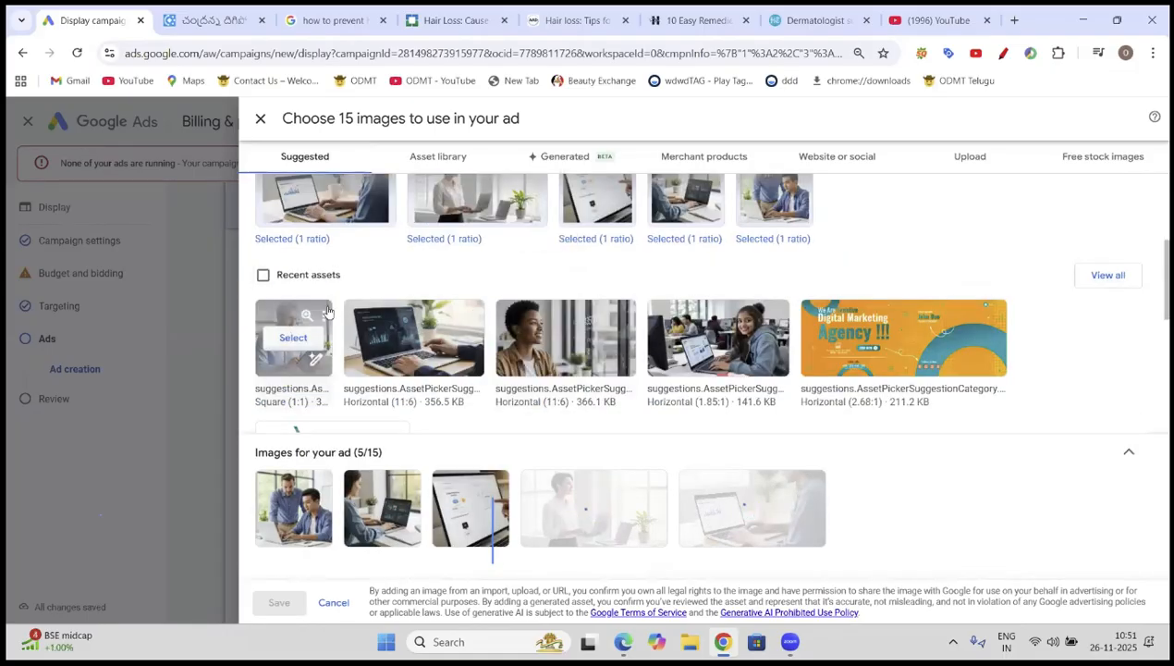
scroll(472, 314, down, 3)
scroll(477, 321, up, 5)
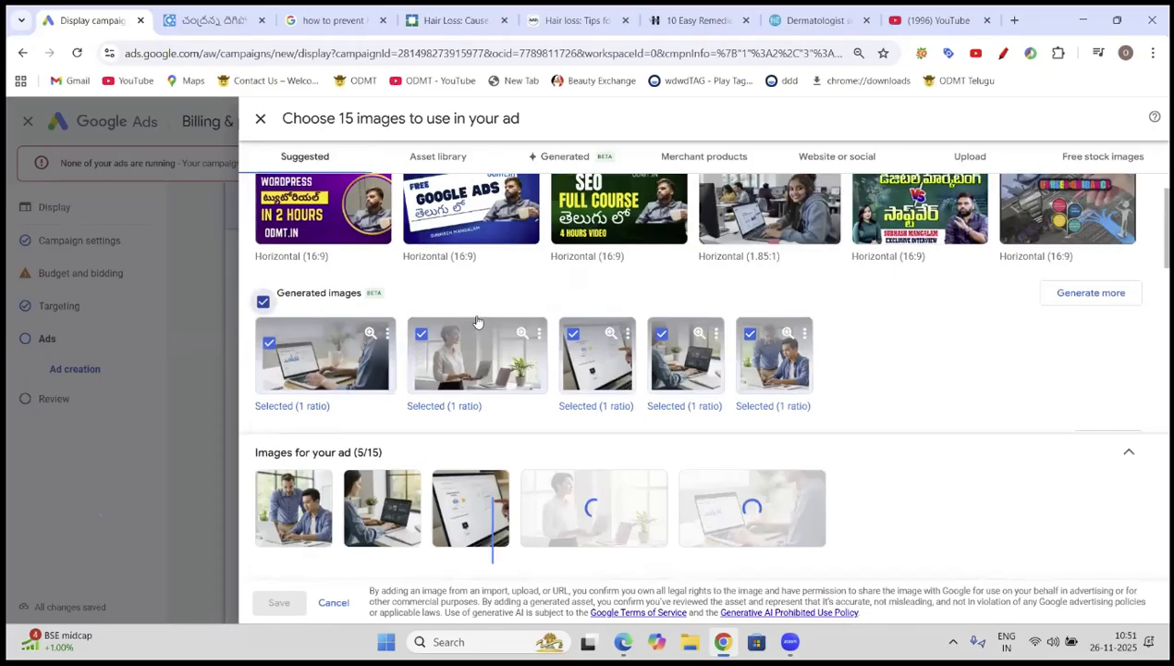
scroll(477, 321, up, 1)
scroll(478, 321, down, 5)
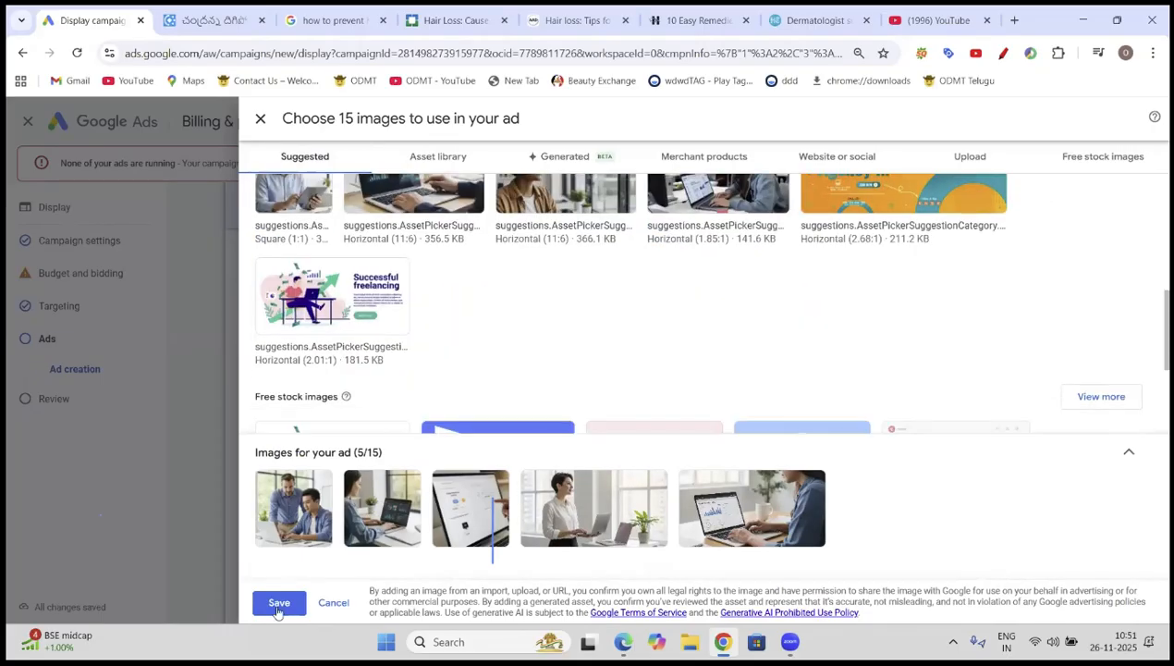
click(279, 603)
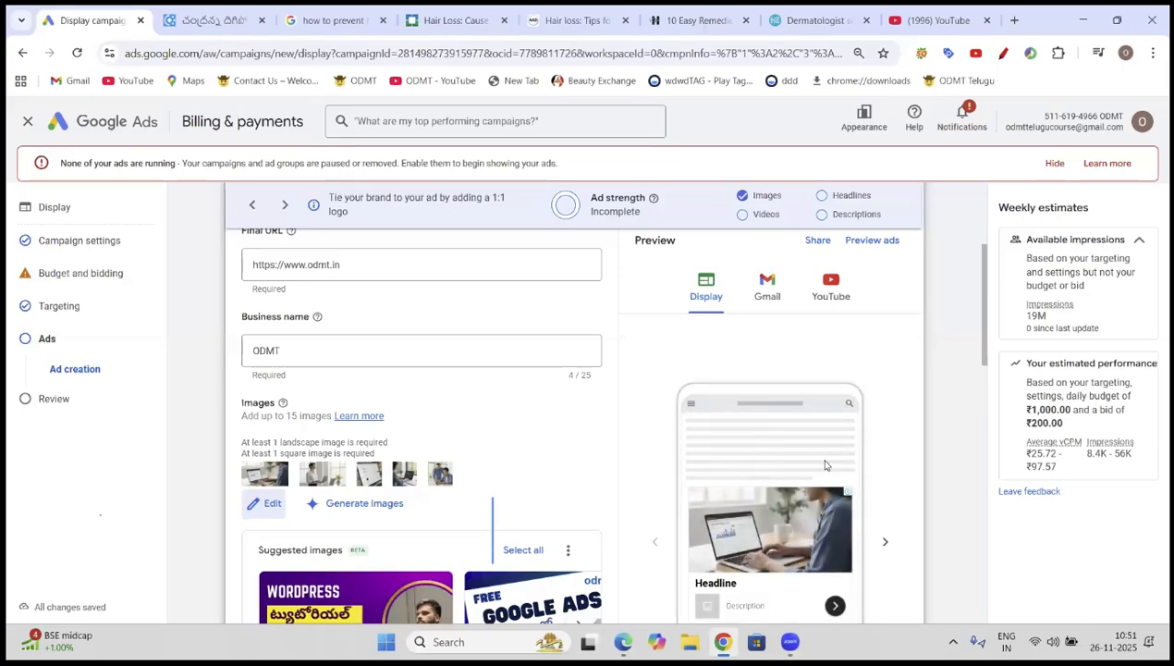
Add the square ODMT image from the Asset library as the ad's logo
scroll(779, 499, down, 2)
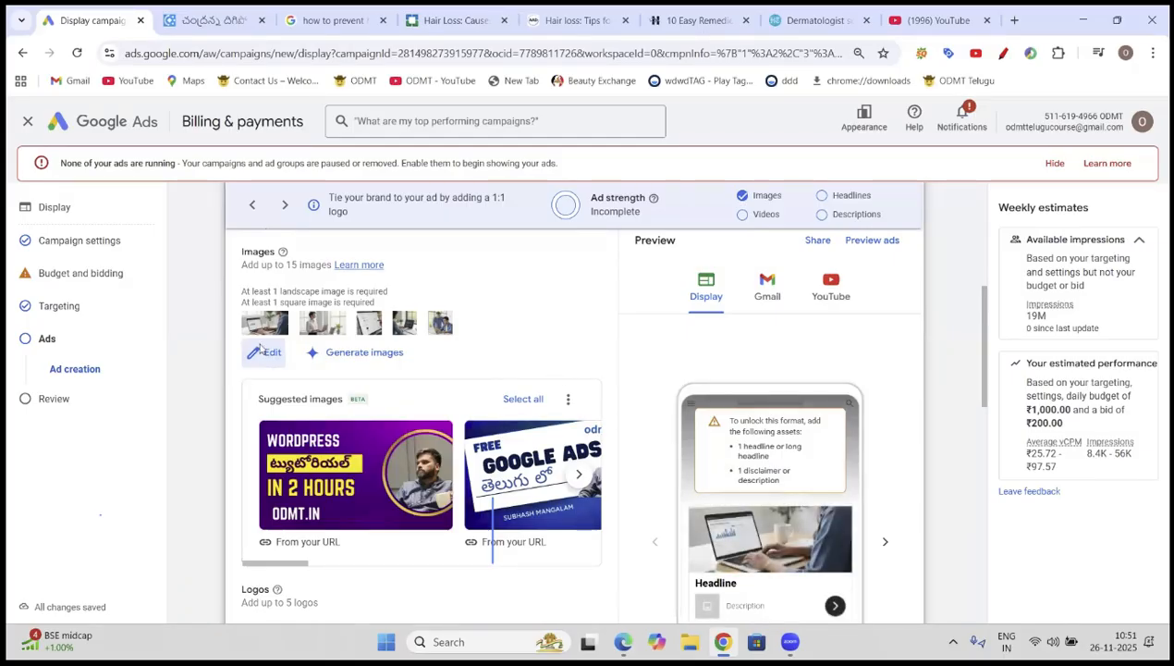
scroll(261, 348, up, 1)
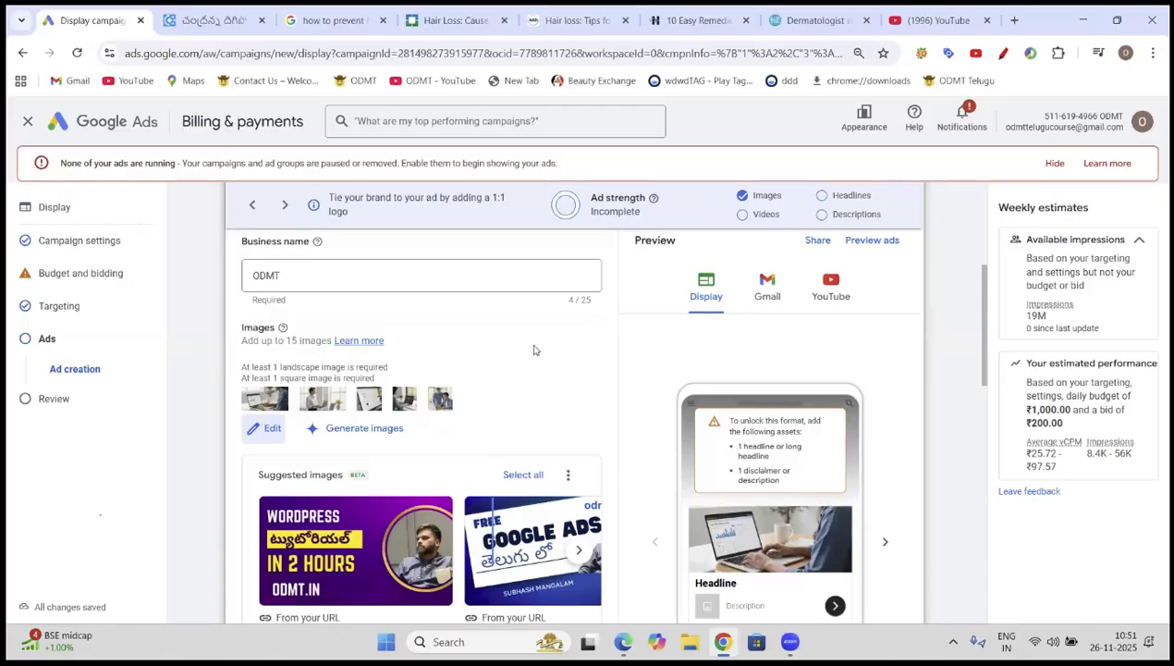
scroll(541, 351, down, 3)
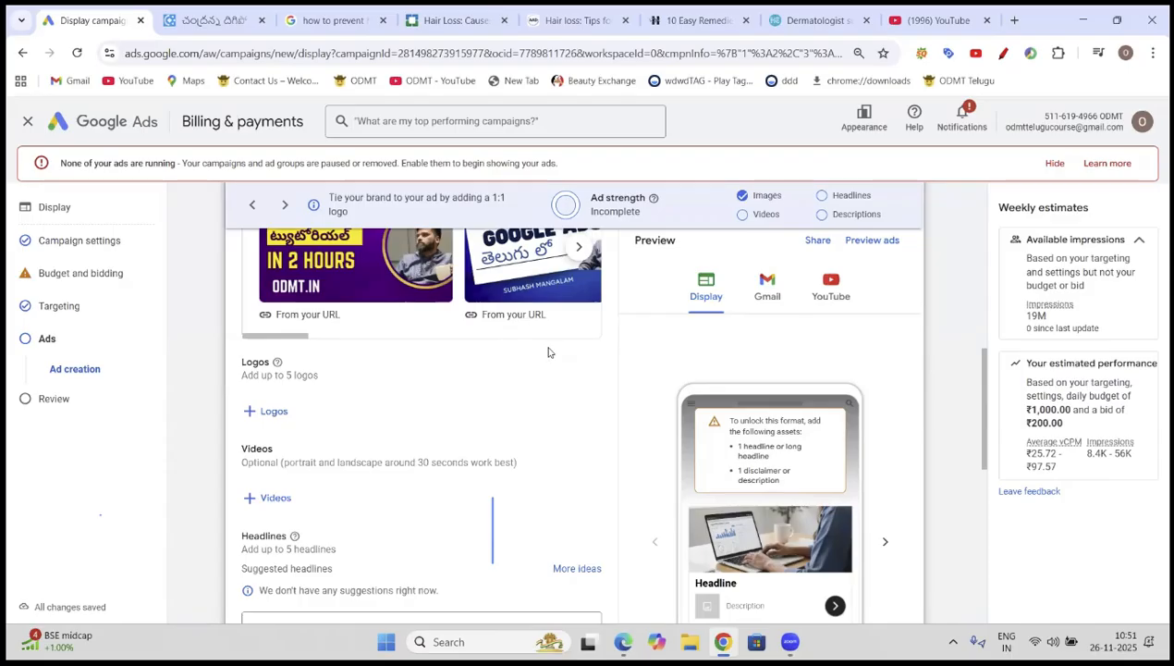
click(266, 412)
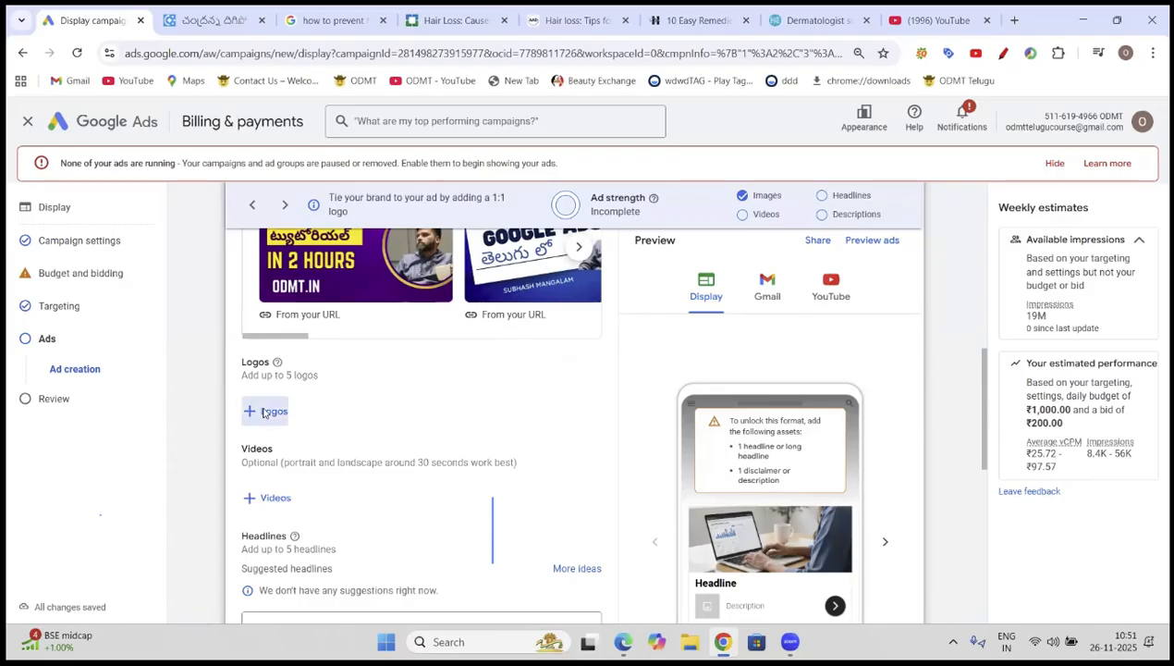
click(697, 345)
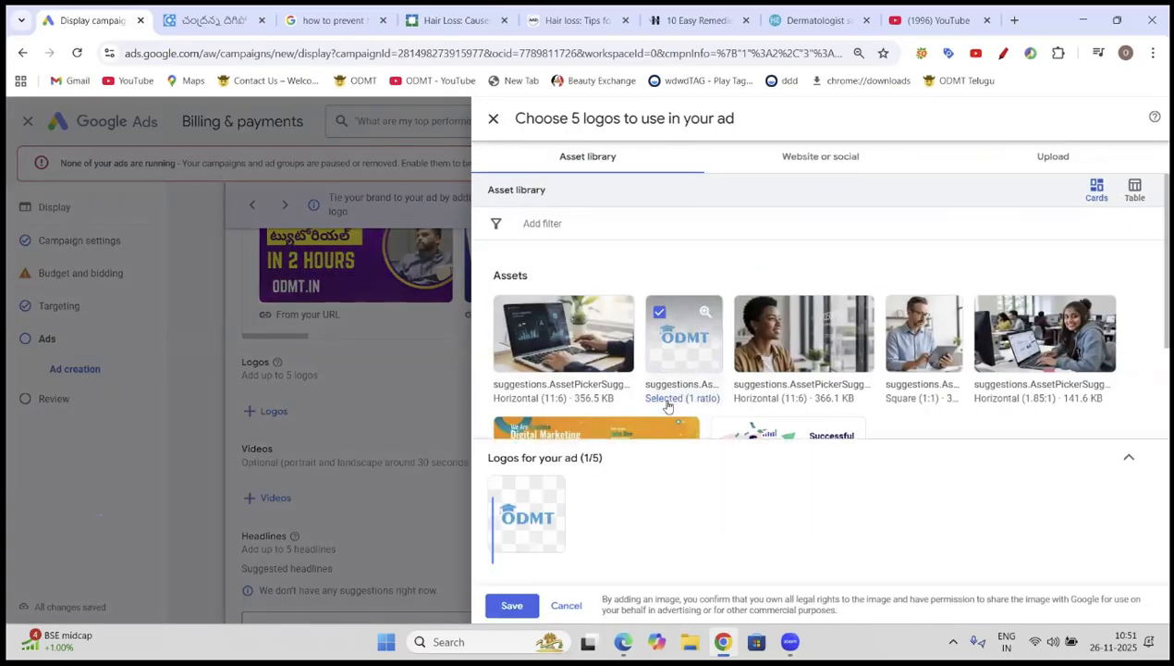
click(504, 604)
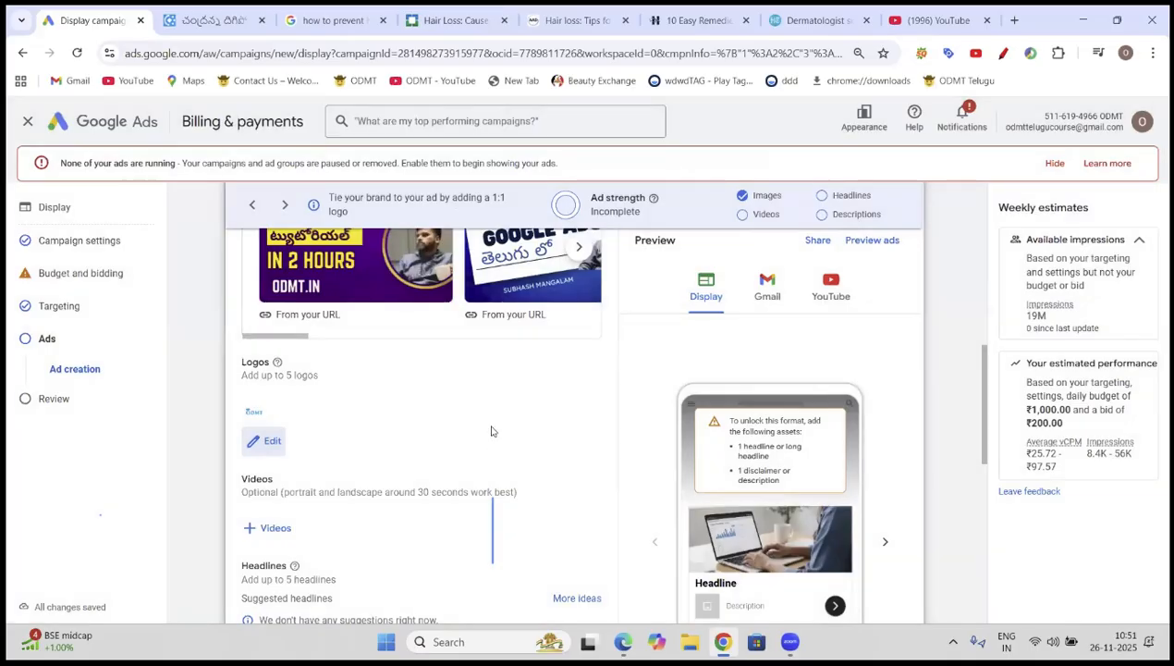
Scroll down to the Headlines fields, closing the empty YouTube video picker without adding anything
scroll(491, 431, down, 1)
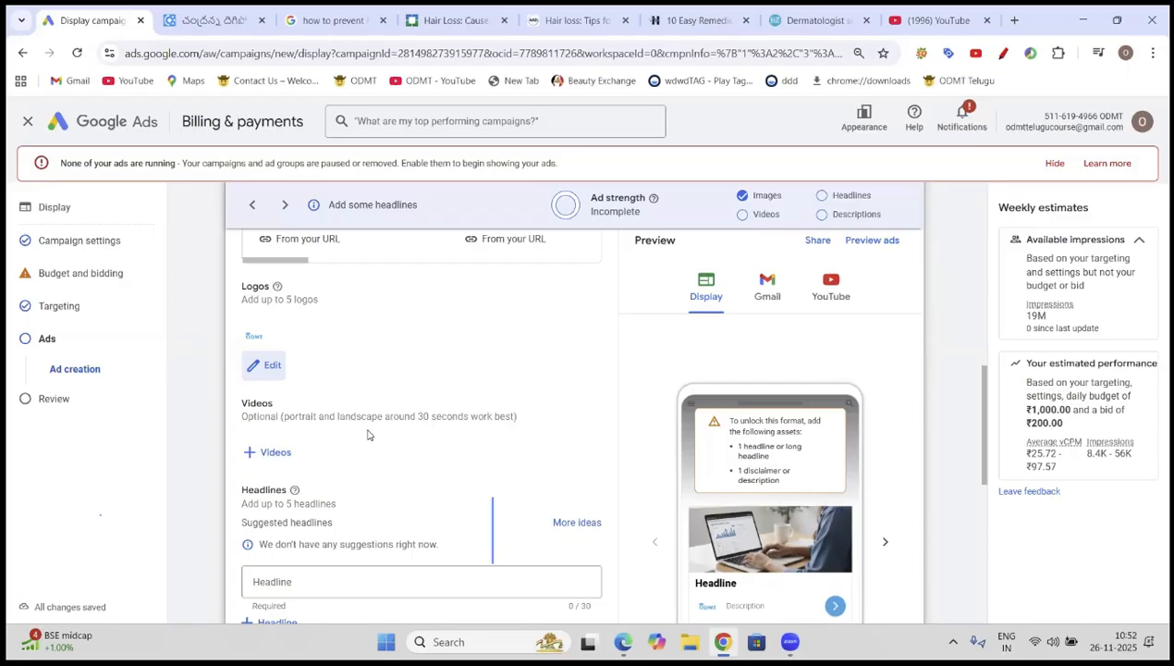
scroll(393, 432, down, 2)
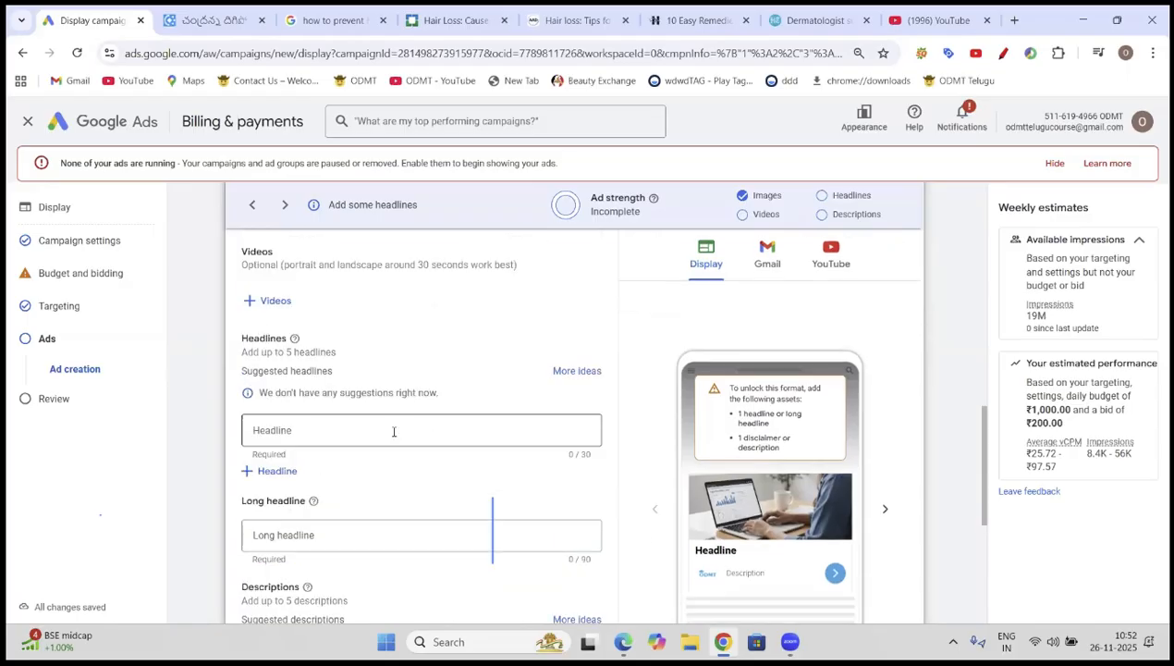
click(271, 302)
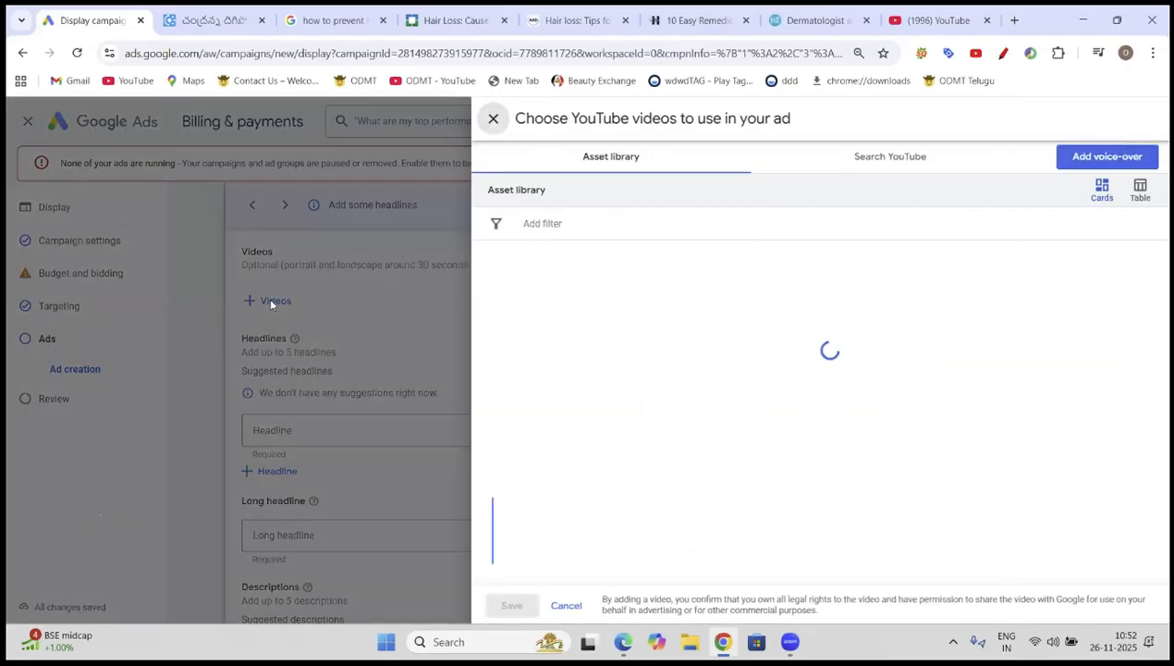
click(494, 118)
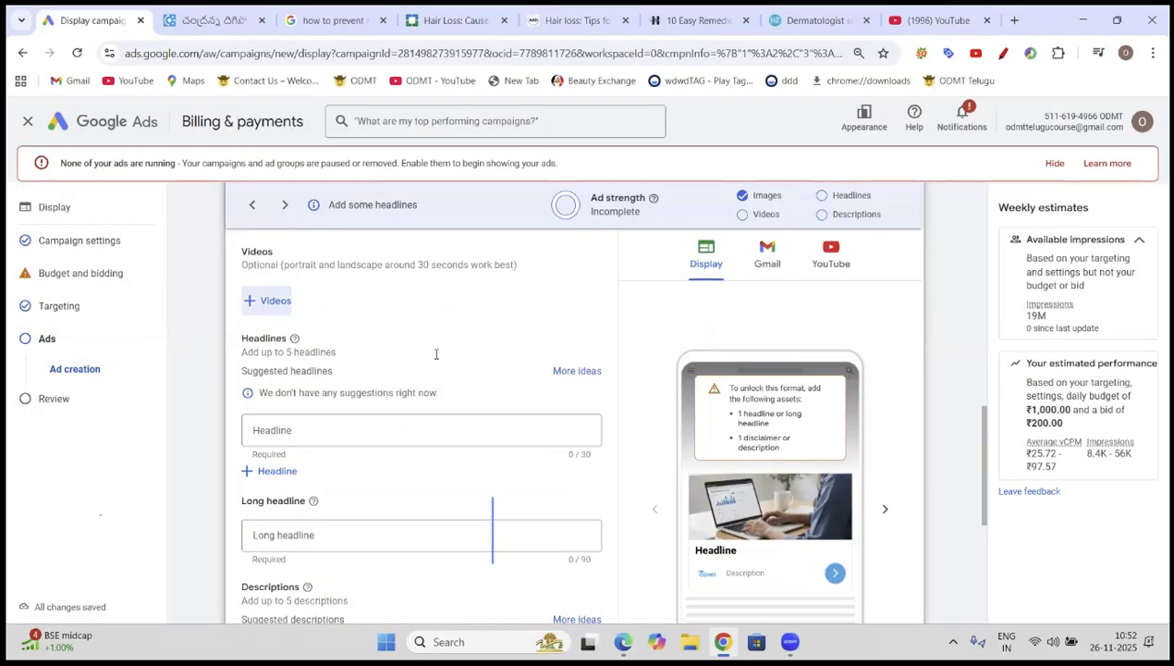
scroll(295, 350, down, 1)
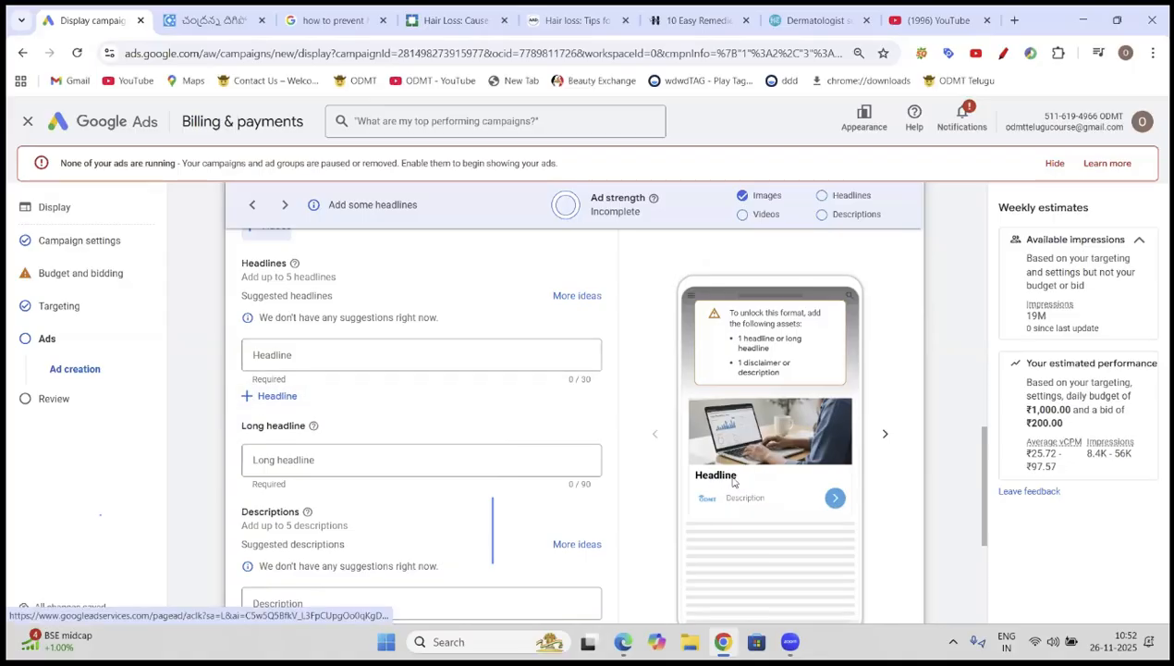
Enter headlines 'Free Demo on Digital Marketing' and '100% Job Assistance Program', trimmed to 30 characters
click(297, 354)
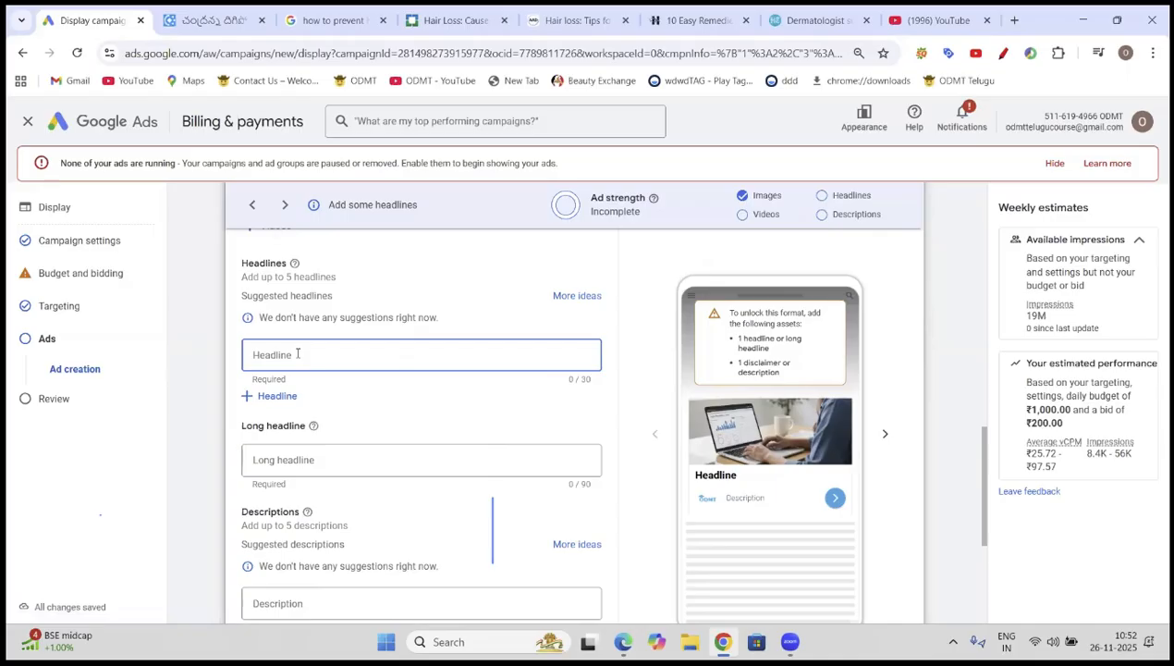
text(Loo)
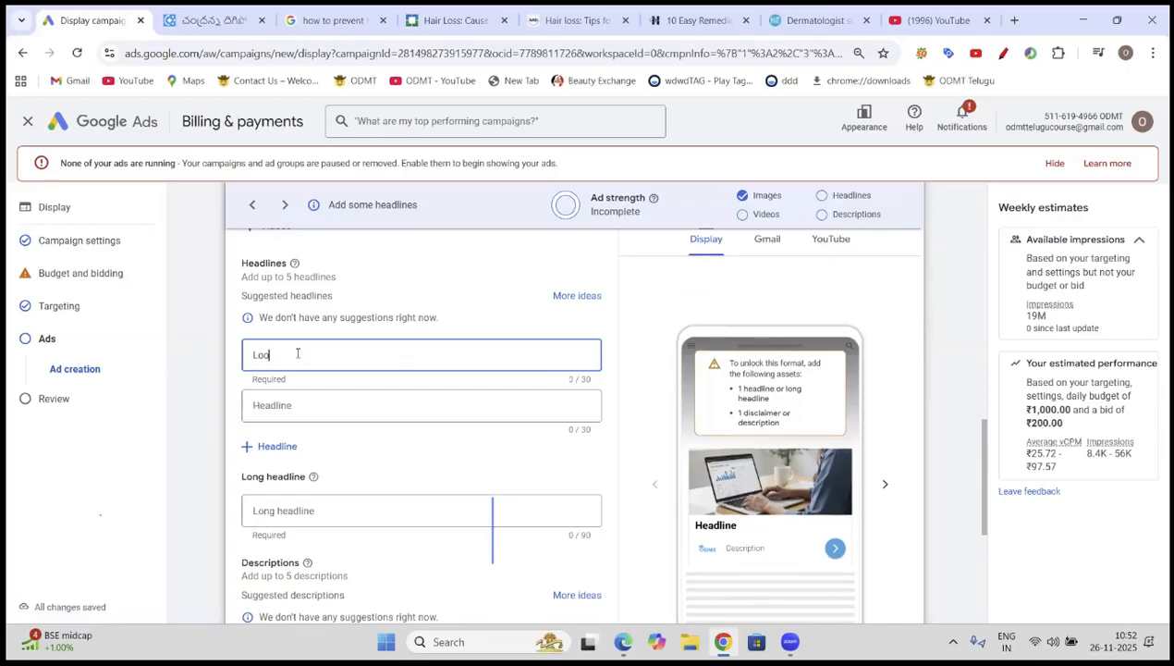
key(BackSpace)
key(BackSpace)
key(BackSpace)
text(Attend a Fi)
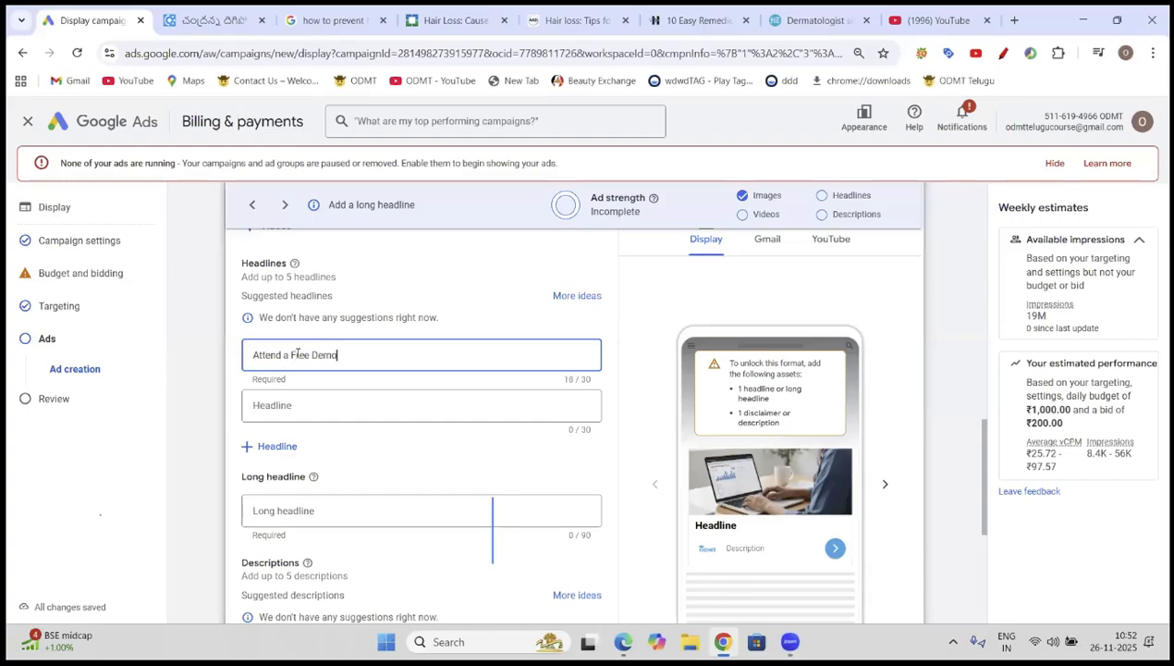
text(ee Demo on Digital Marketing)
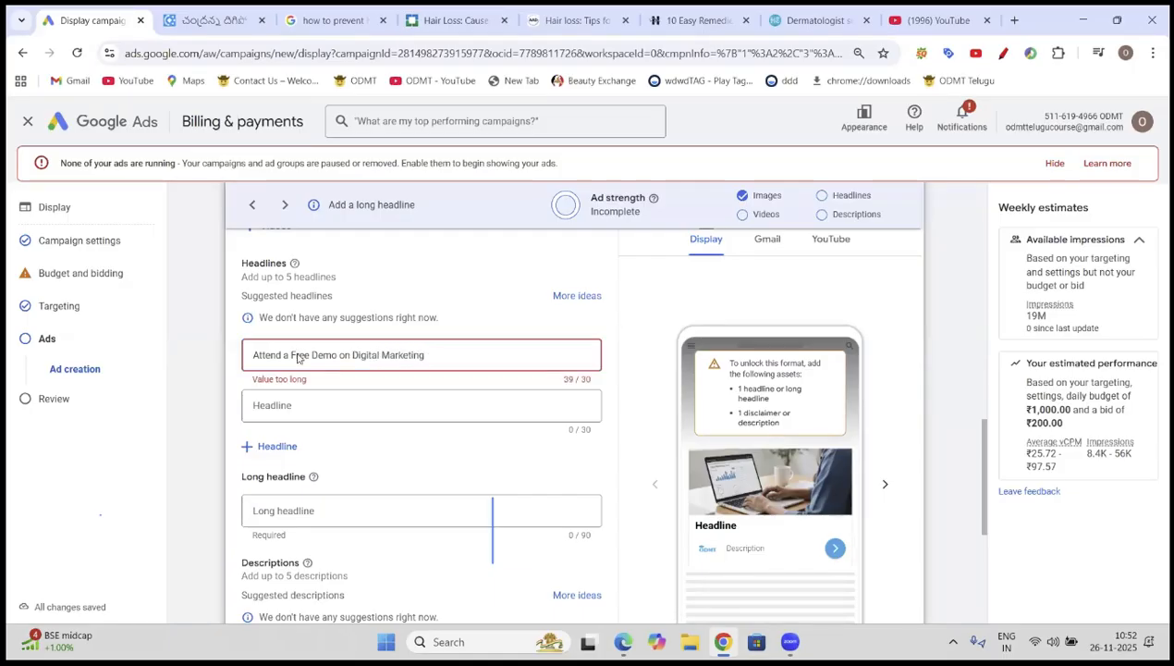
key(BackSpace)
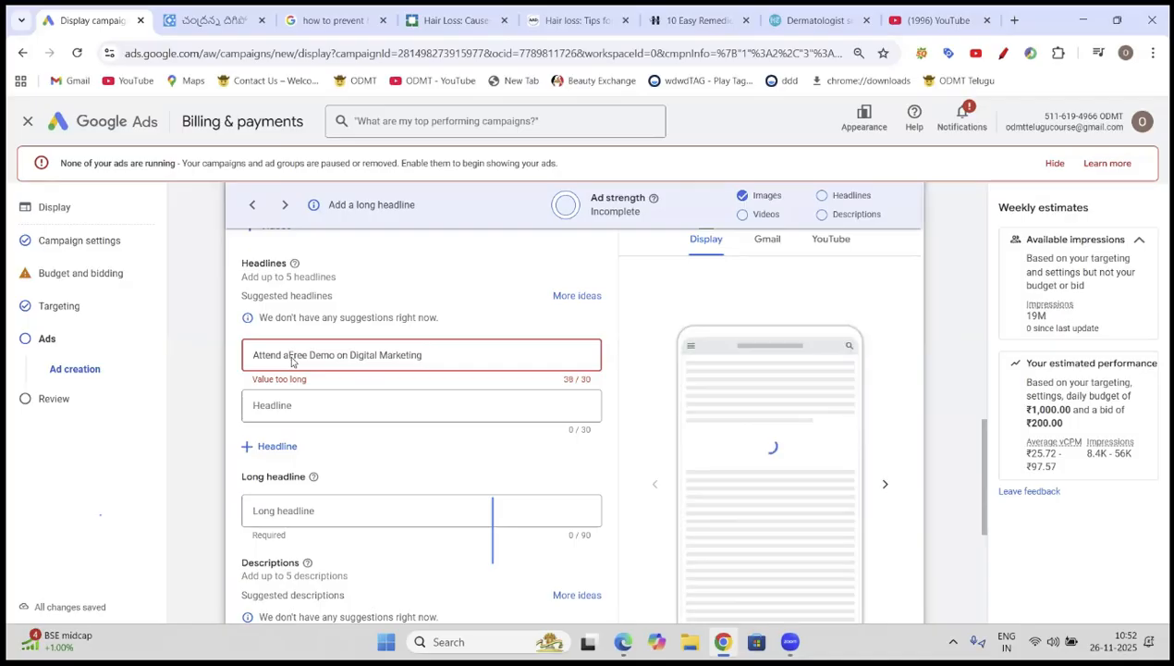
key(BackSpace)
key(BackSpace)
key(BackSpace)
key(BackSpace)
key(BackSpace)
key(BackSpace)
key(BackSpace)
key(BackSpace)
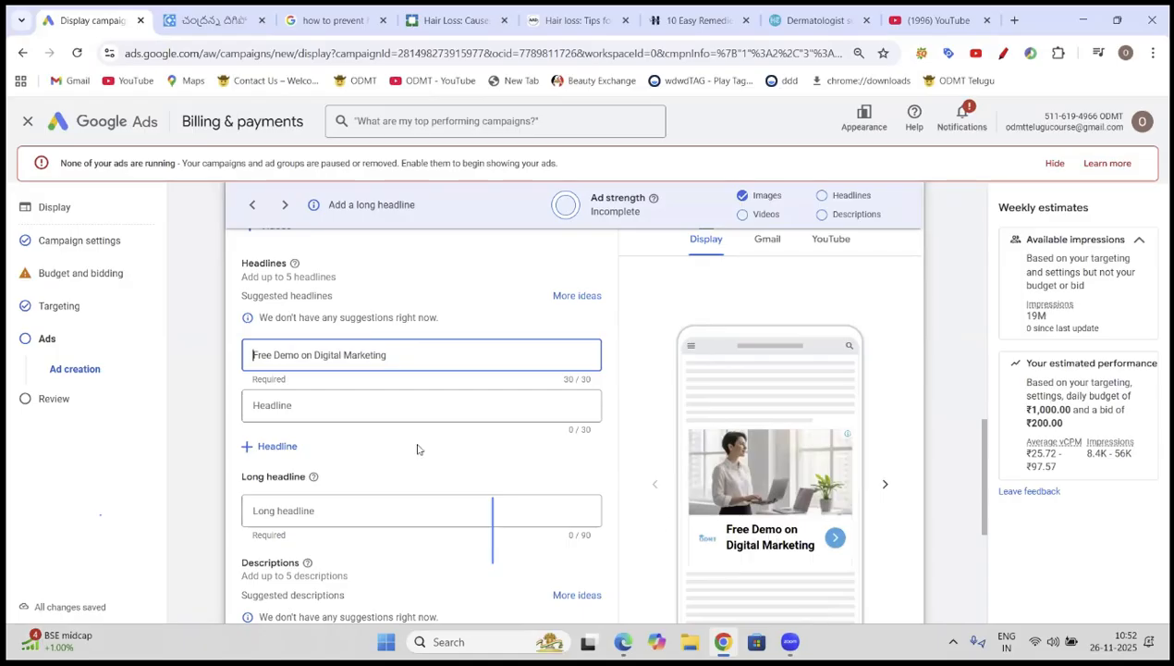
click(289, 405)
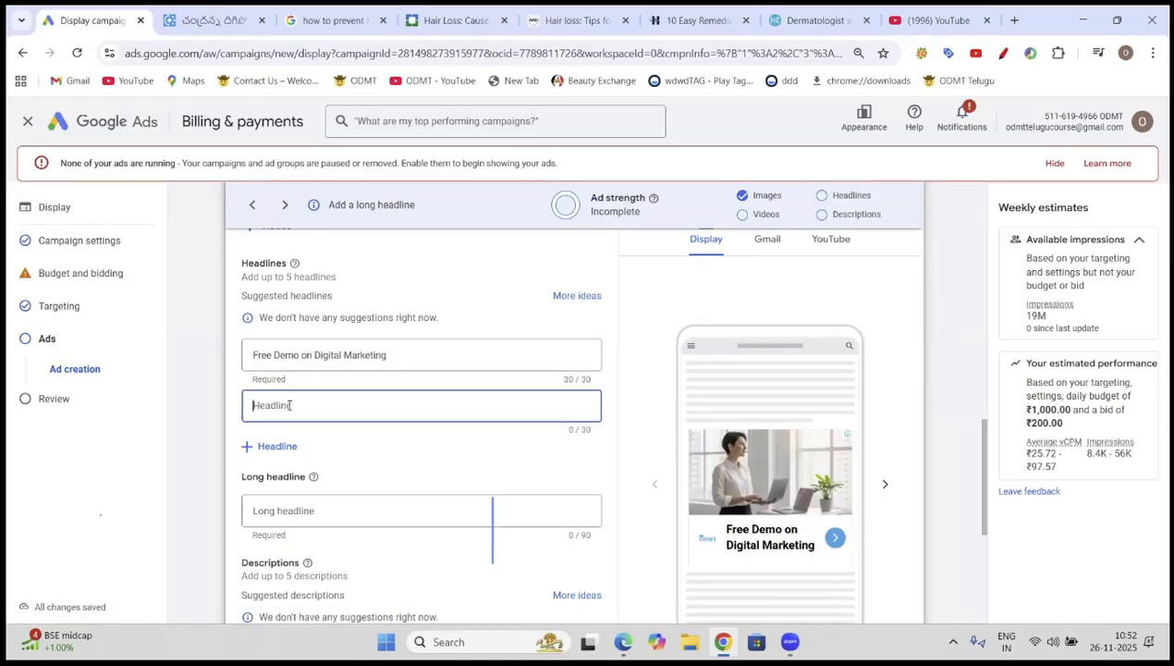
text(100% Jo)
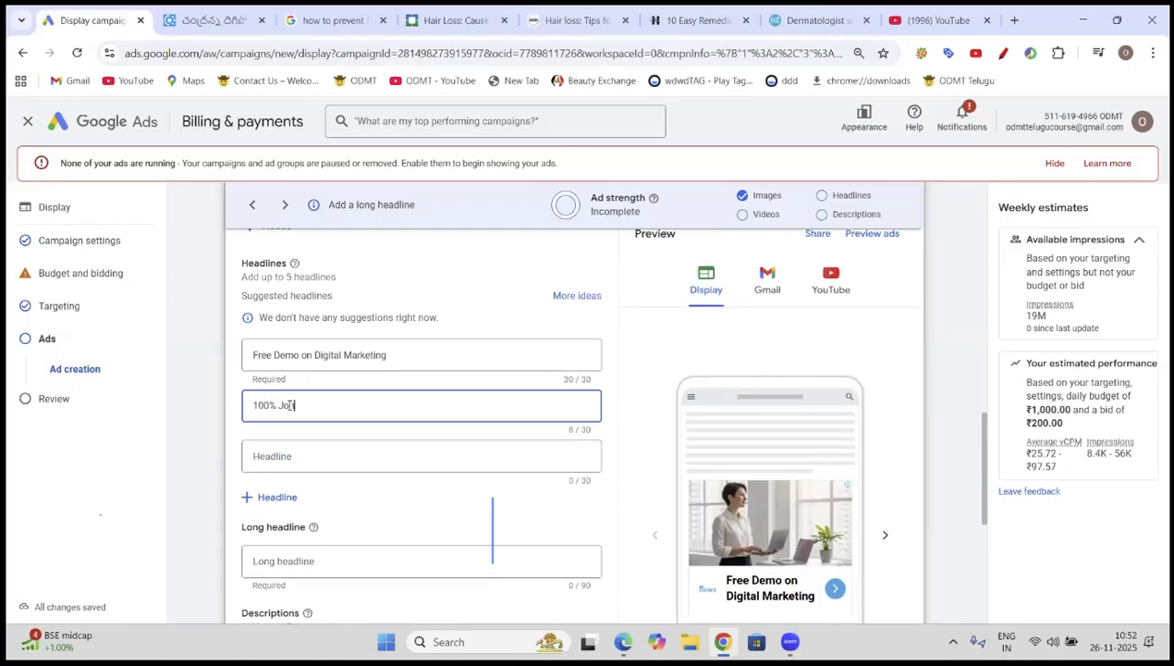
text(b Assistance Pl)
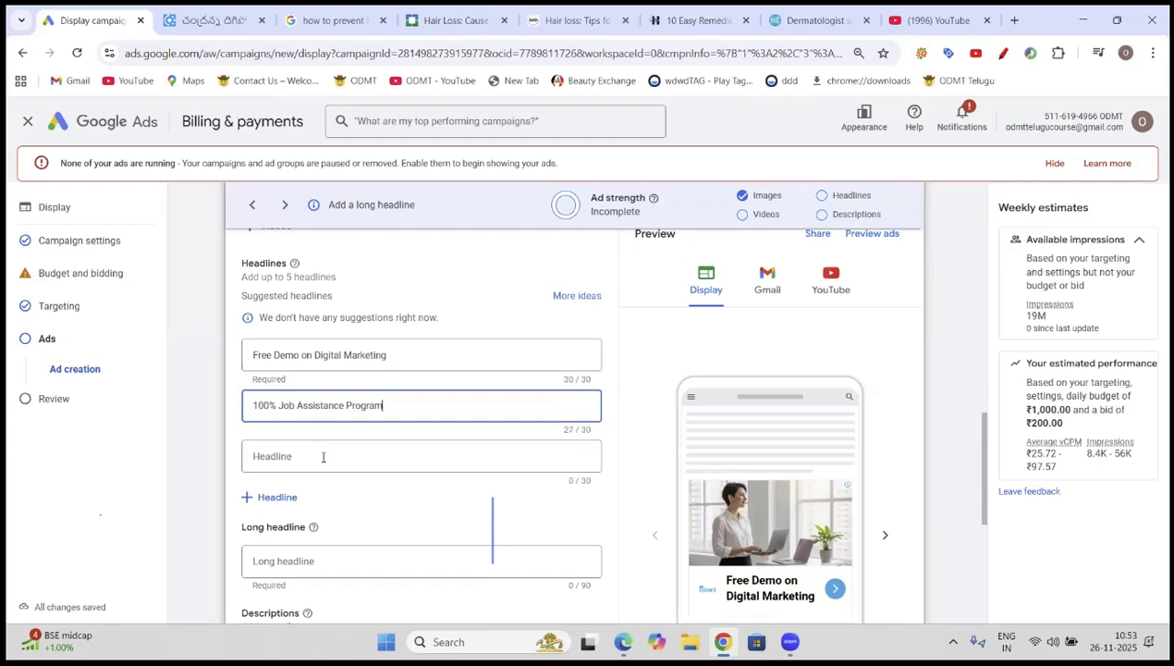
Add a third headline 'Looking for a Job? Learn DM' and a fourth about a career change
click(546, 355)
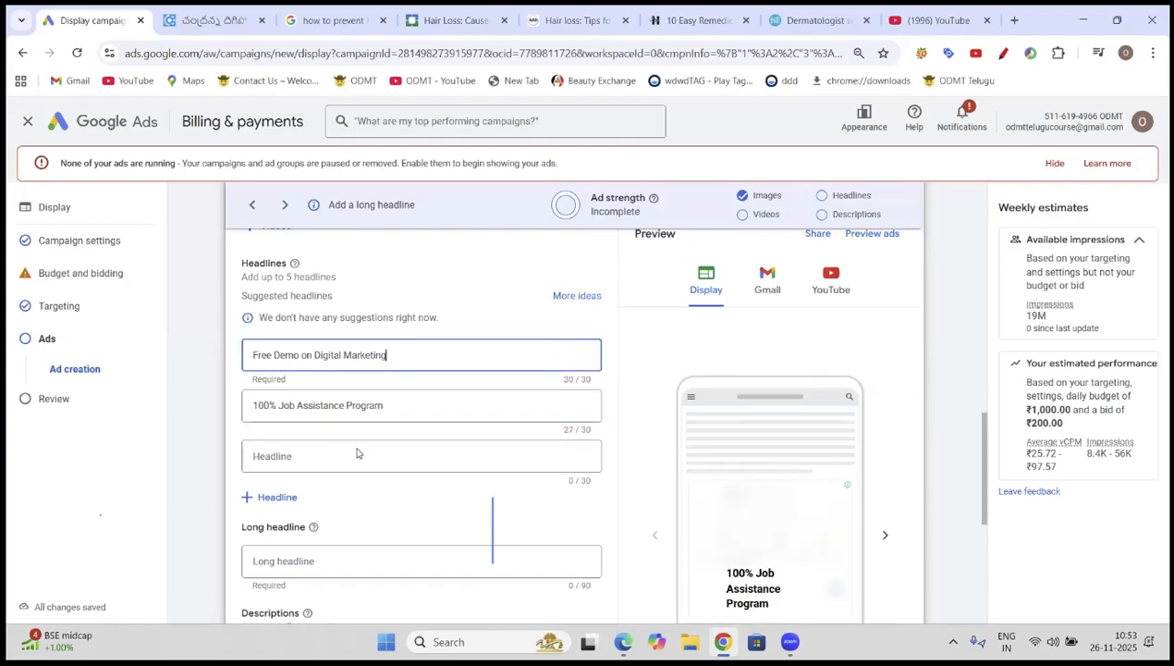
scroll(418, 454, down, 1)
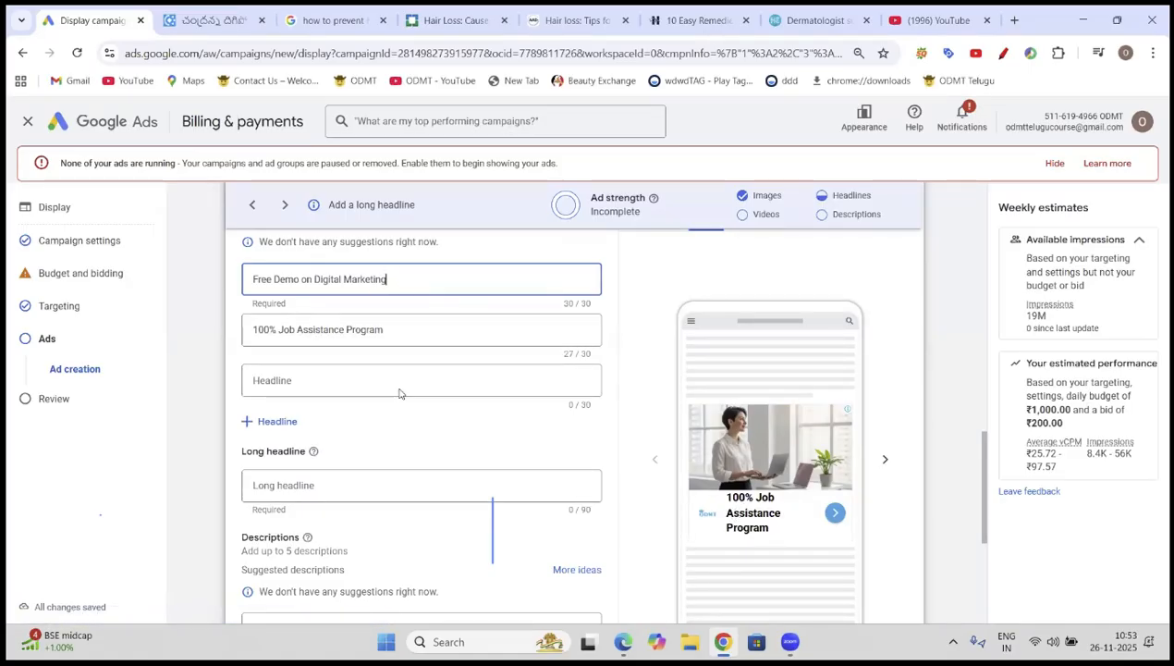
scroll(404, 393, up, 1)
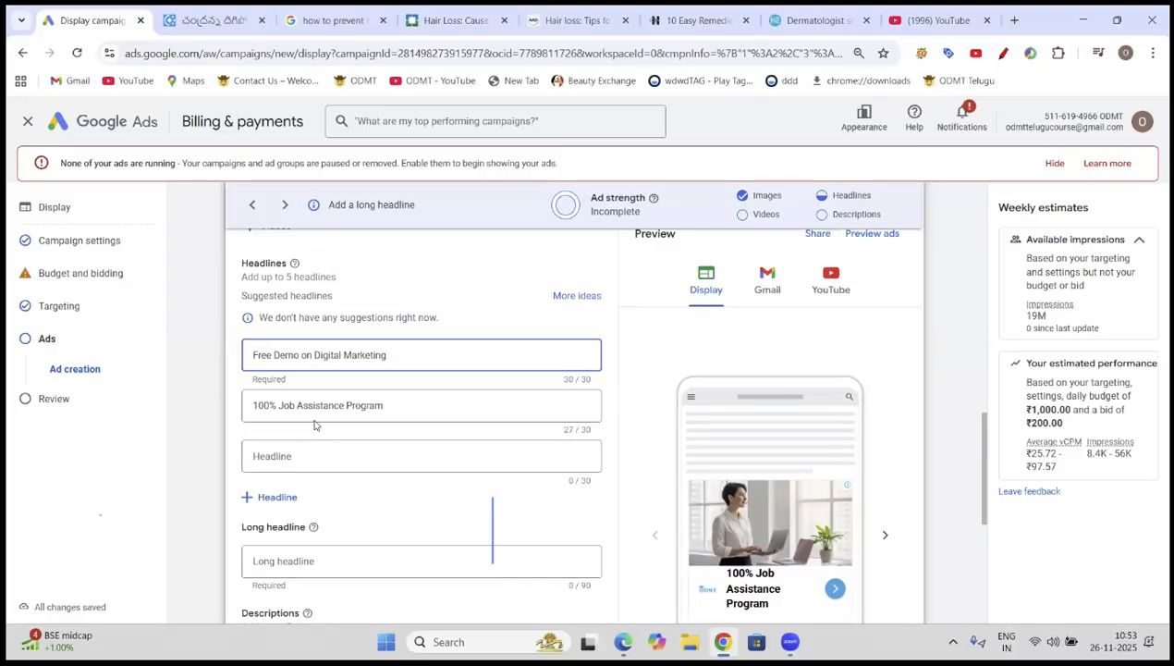
click(294, 458)
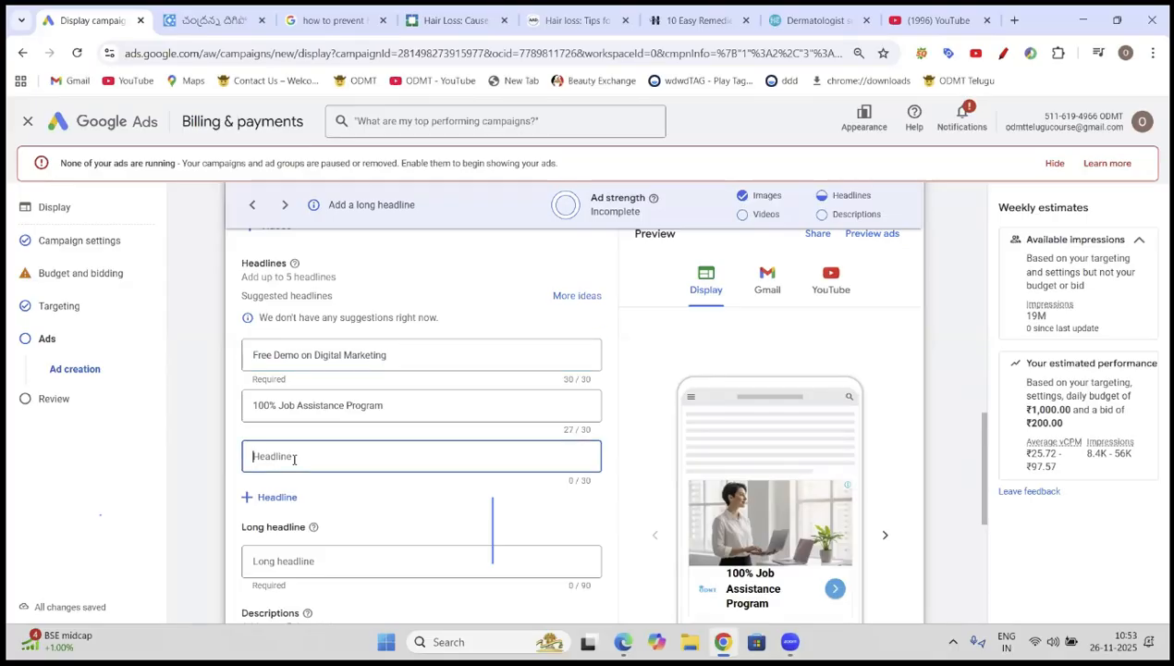
text(Lookin)
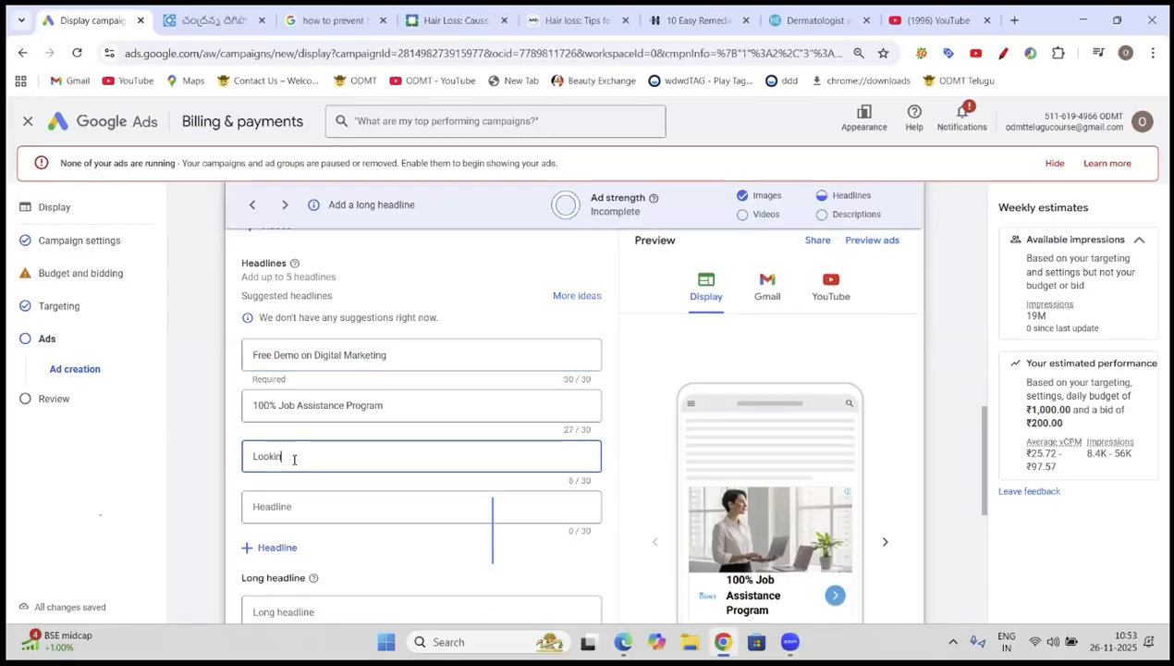
text(g for a Job)
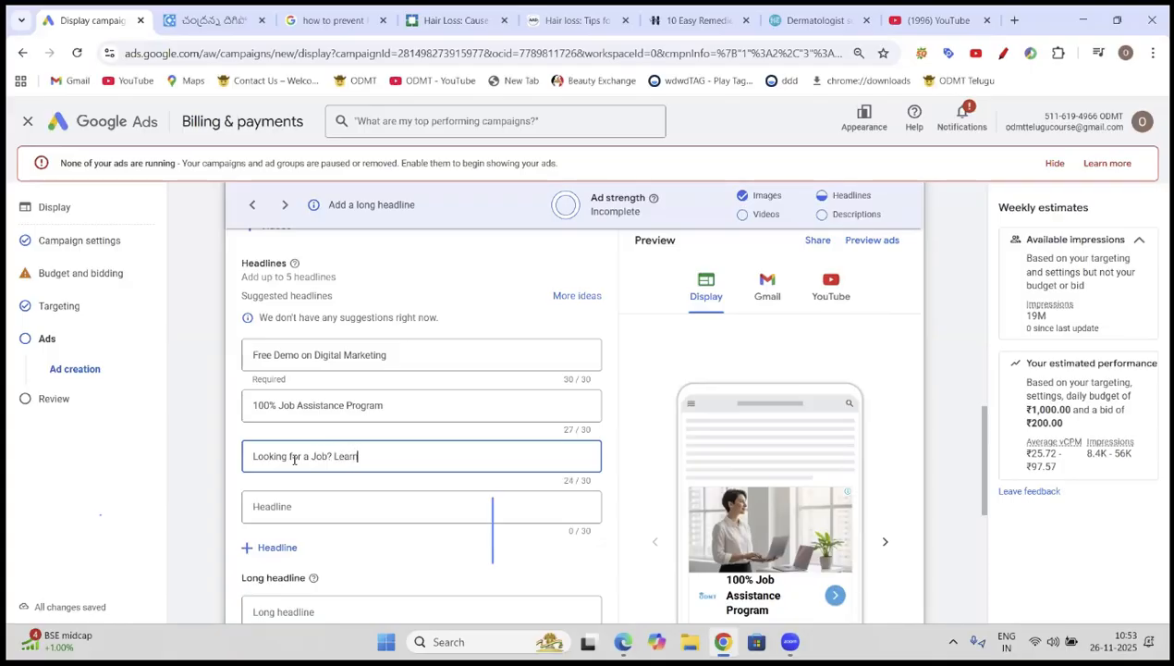
text(? Learn)
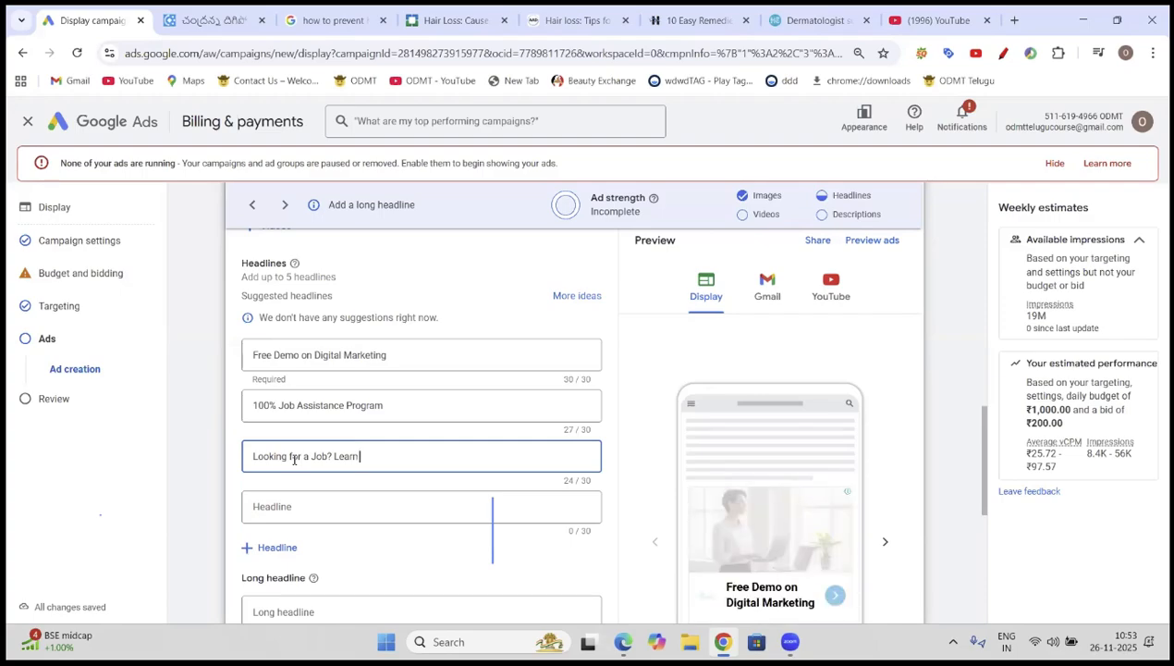
text( DM)
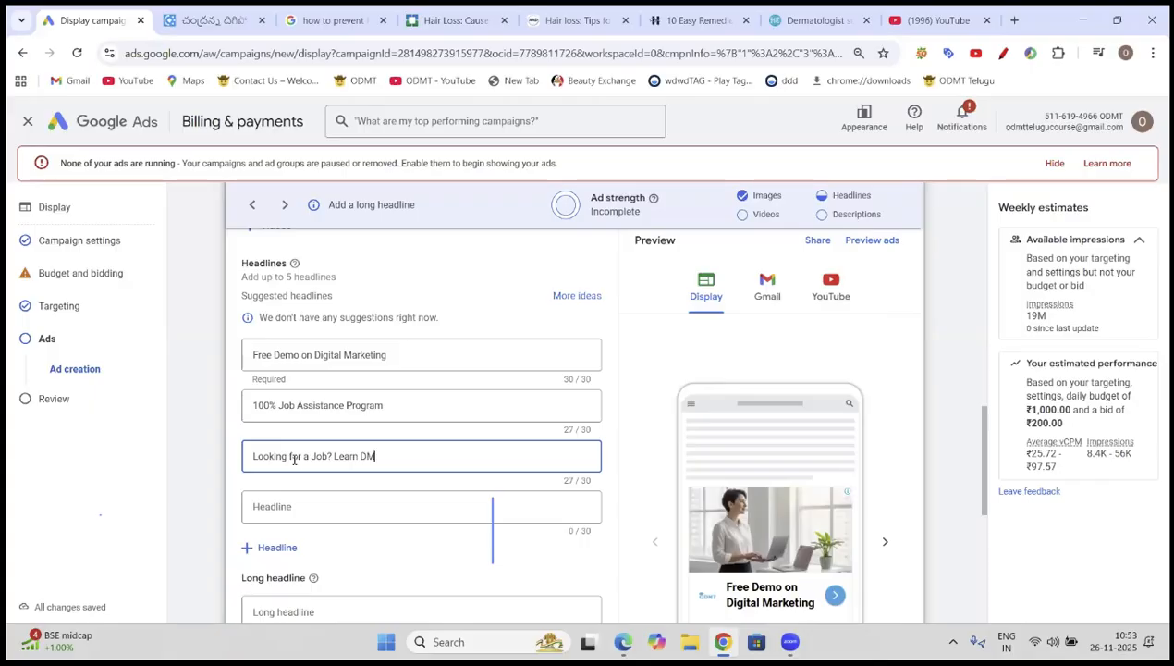
scroll(500, 400, down, 1)
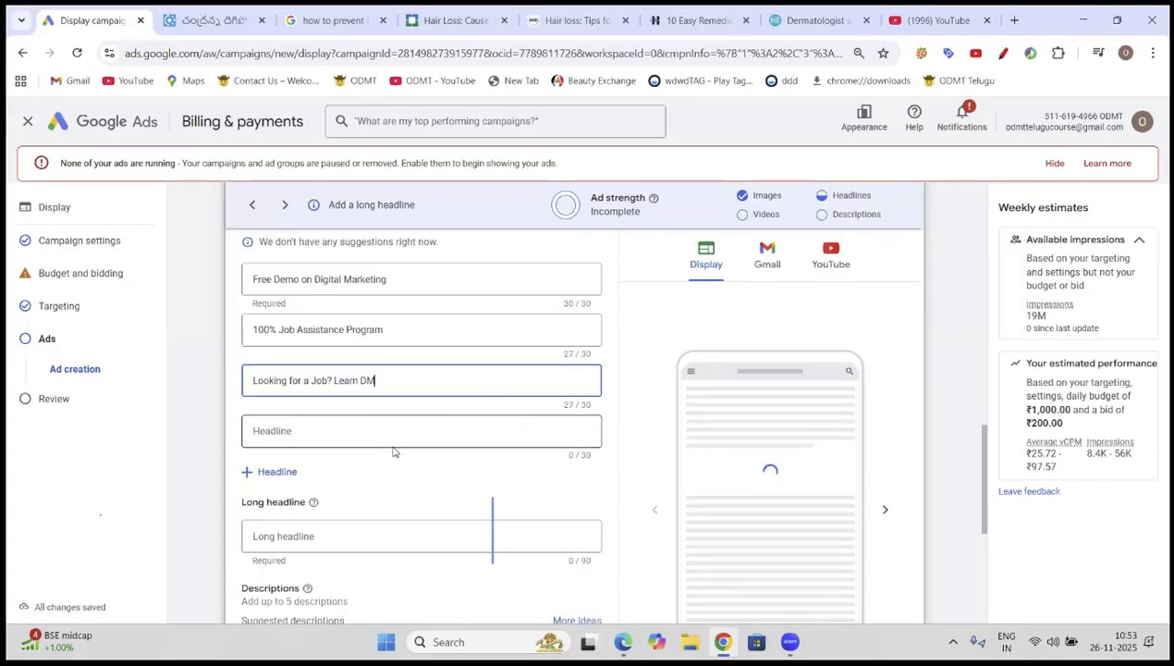
click(354, 435)
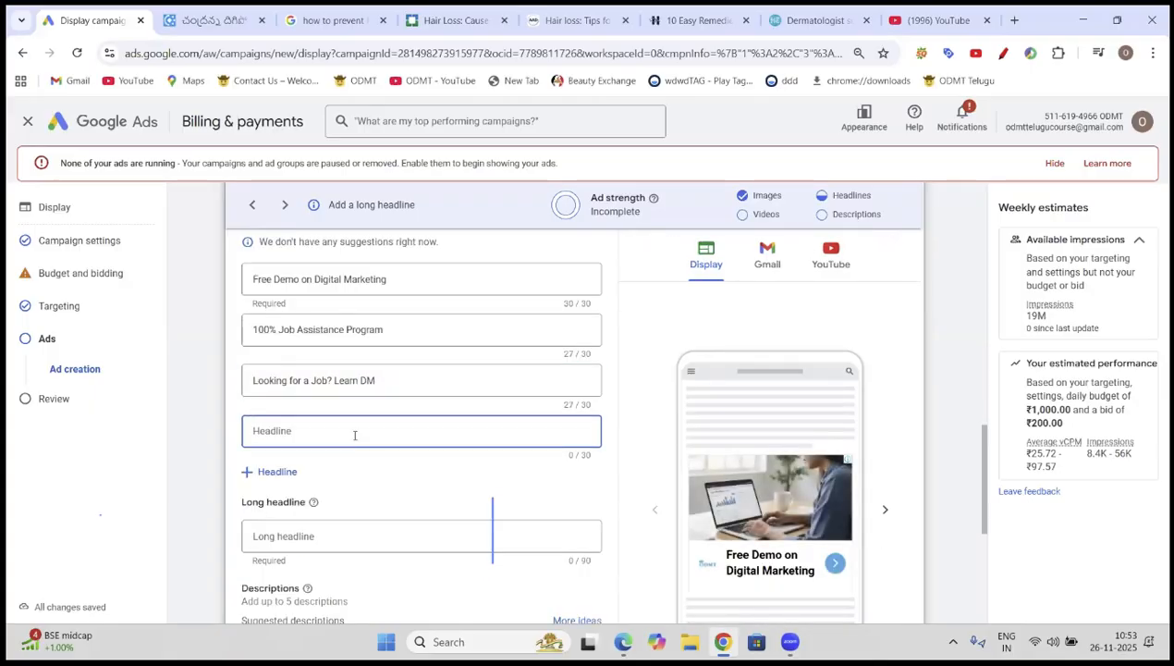
click(394, 383)
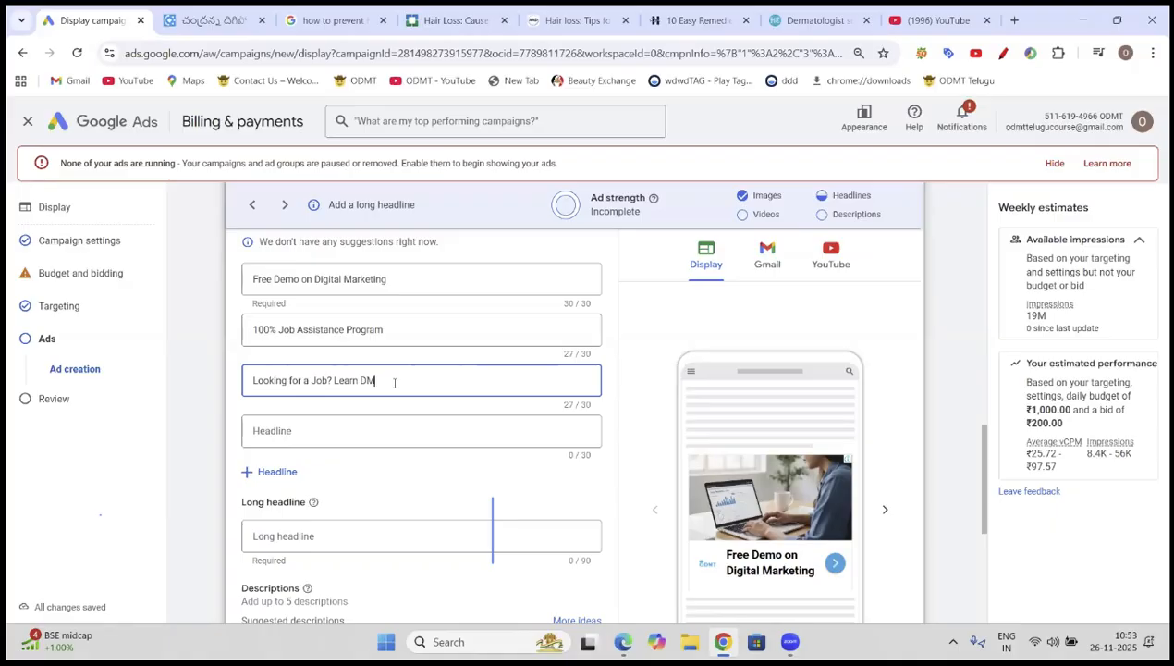
click(320, 433)
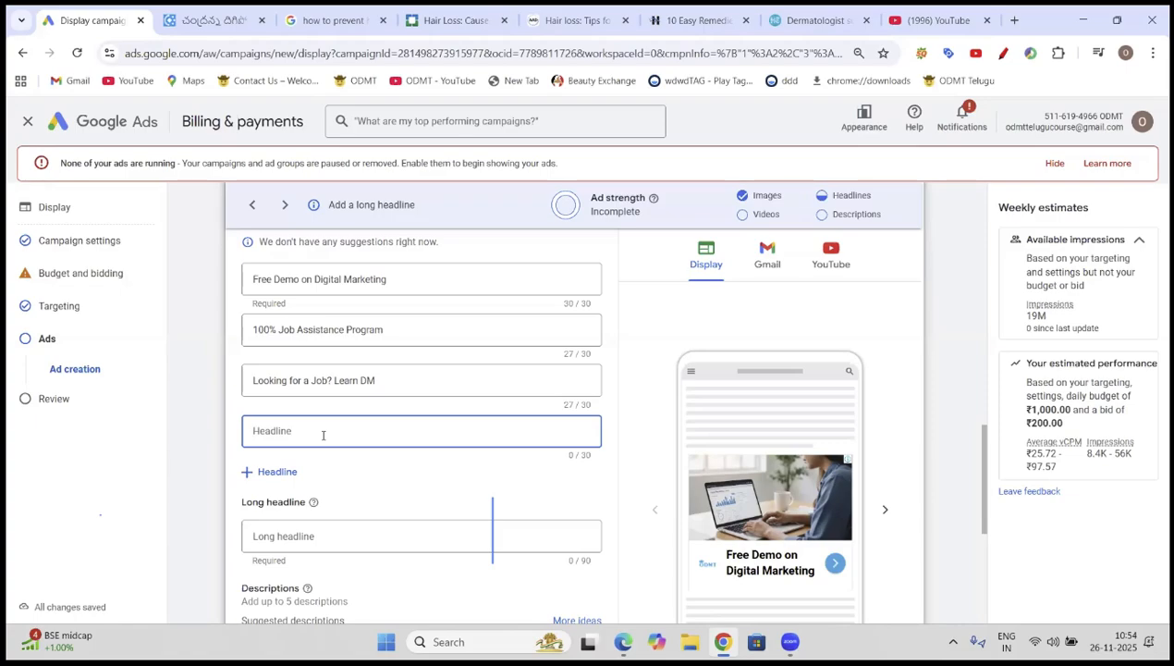
text(Looki)
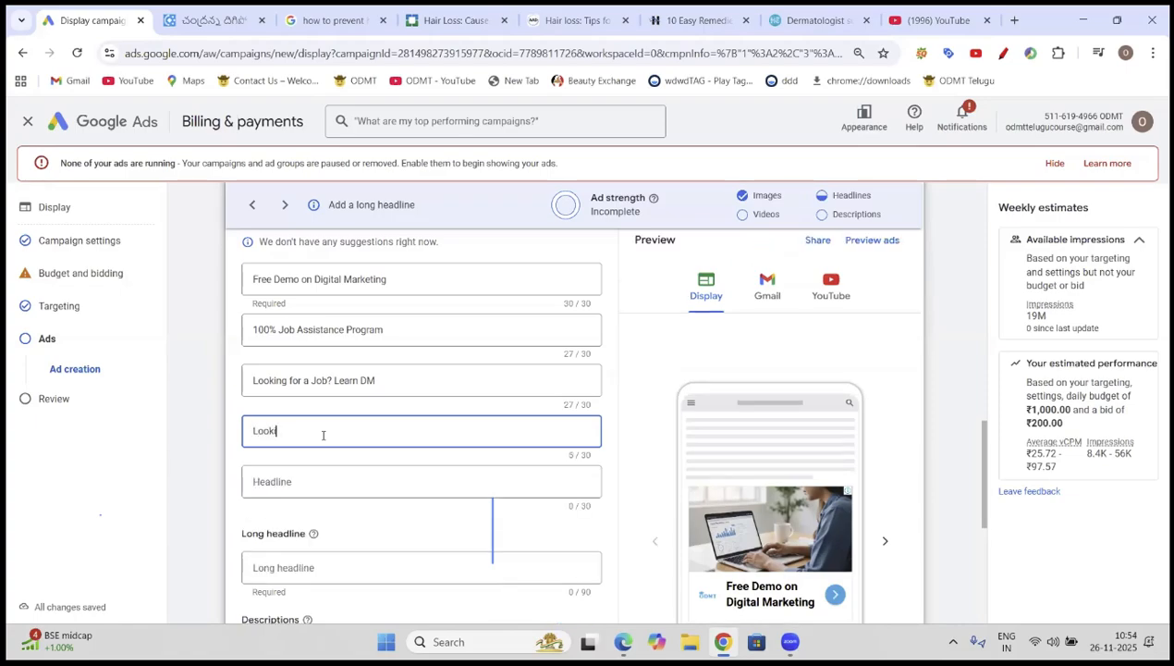
text(ng for a Career Change?)
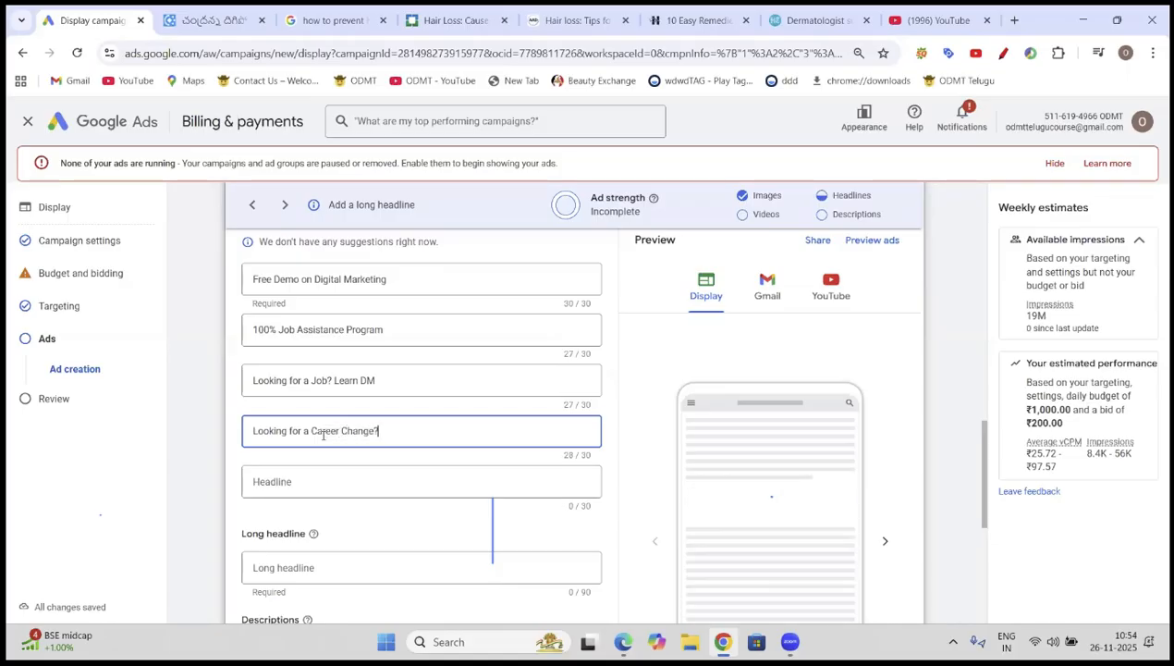
scroll(467, 459, down, 2)
Enter the 79-character long headline 'Learn Digital Marketing and get Job Ready in 3 Months. Attend a Free Demo Today'
click(299, 415)
text(Learn Digital Marketing and get)
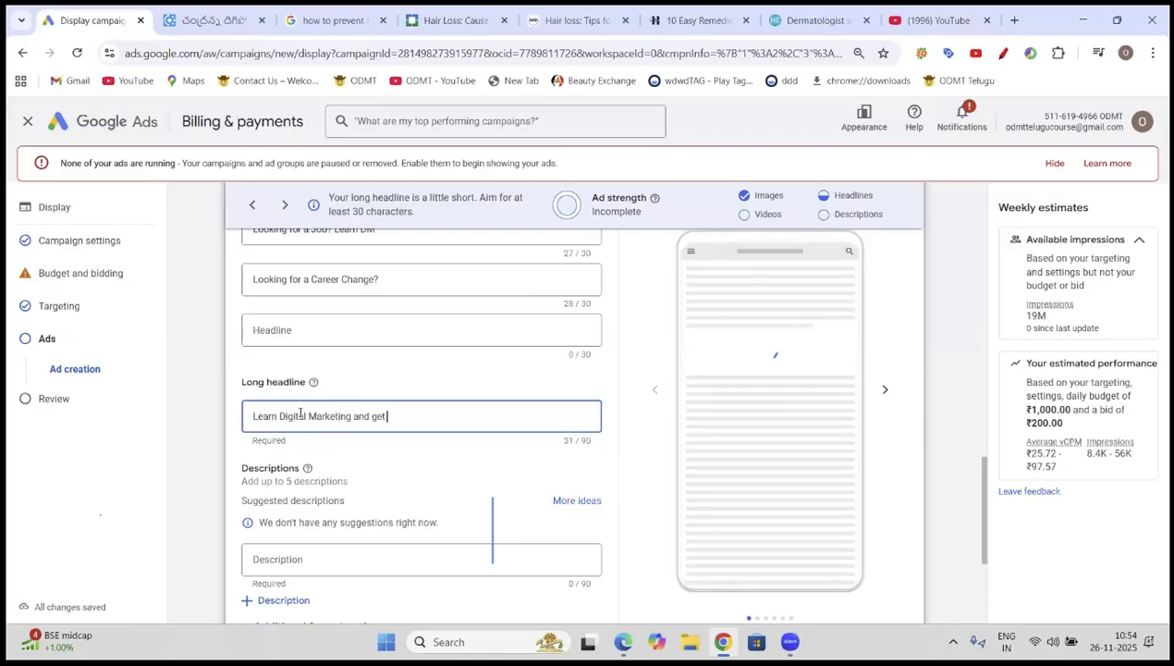
key(BackSpace)
key(BackSpace)
key(BackSpace)
text(get Job Ready in 3 Months. Attend a)
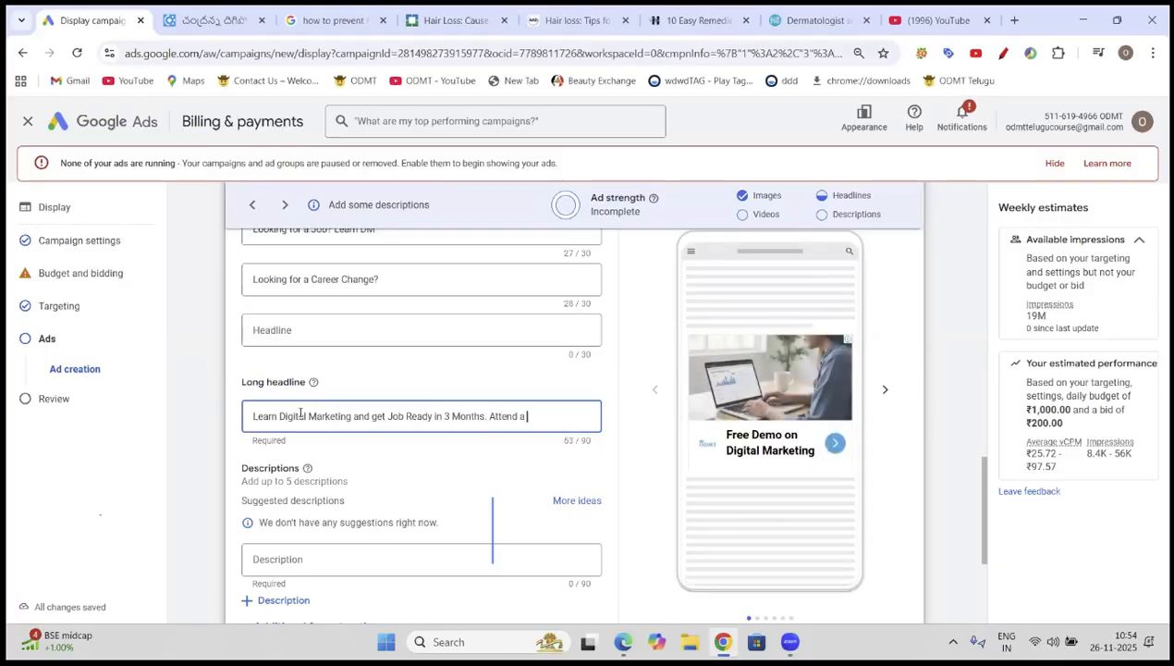
text( Free Demo )
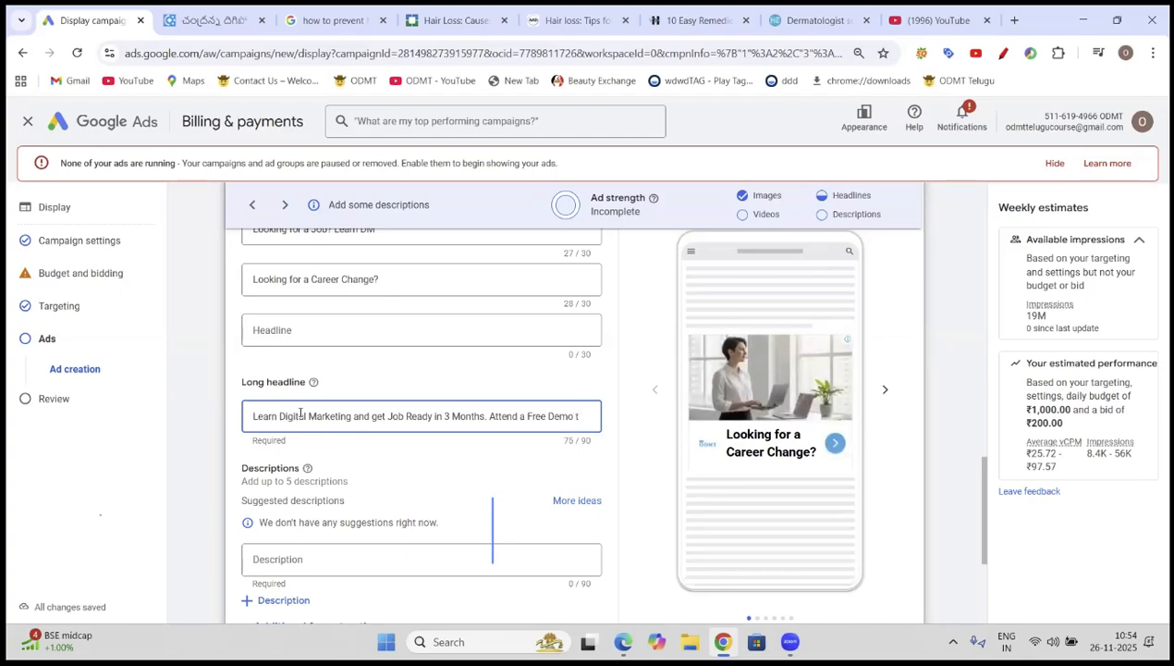
text(Today)
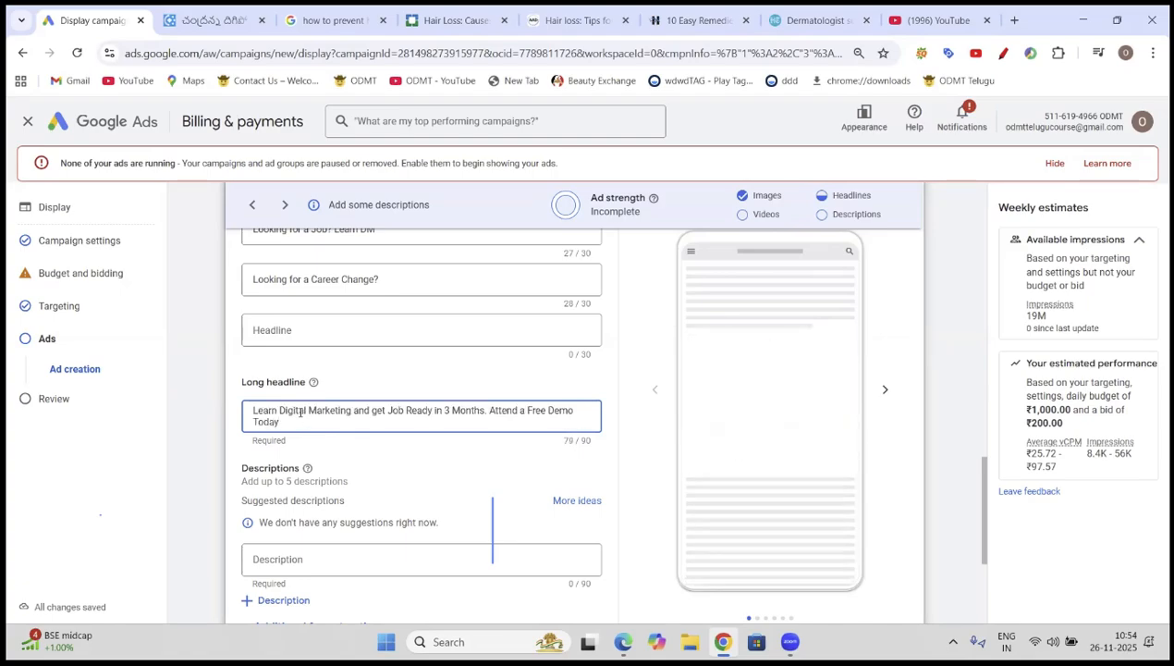
scroll(356, 438, down, 2)
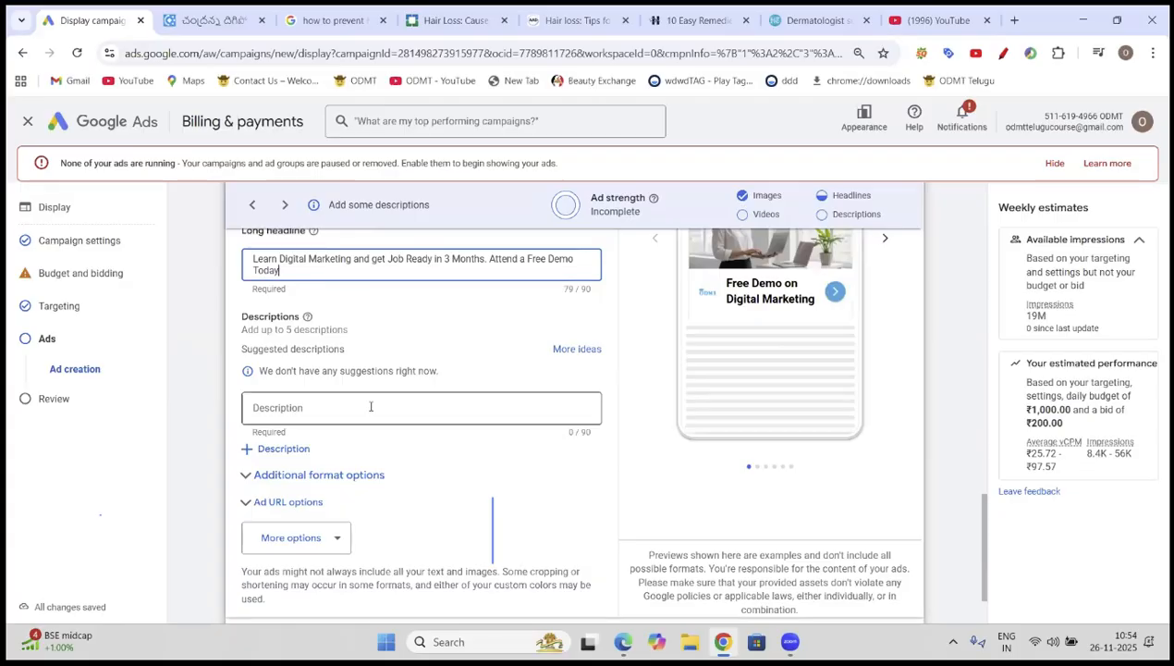
scroll(379, 379, up, 1)
scroll(374, 398, down, 1)
Fill the first Description field with the 88-character 'Looking for a Job? Attend a Free Demo…' text
click(314, 405)
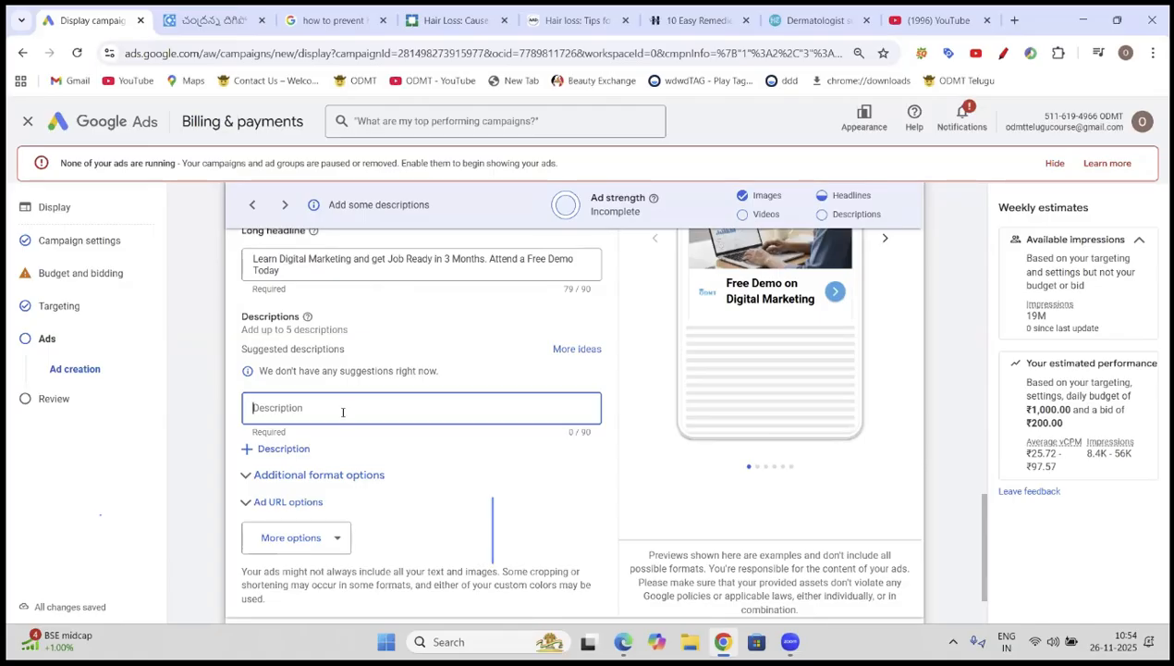
text(Loo)
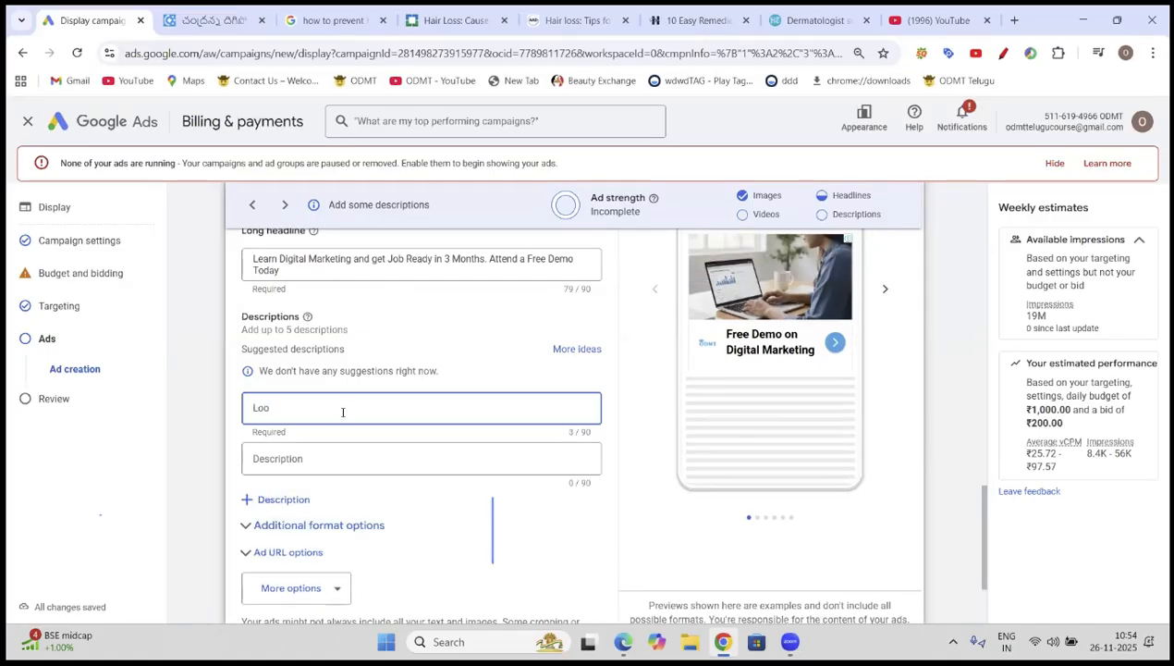
text(king for a Job? Attend a Free Demo on Digi)
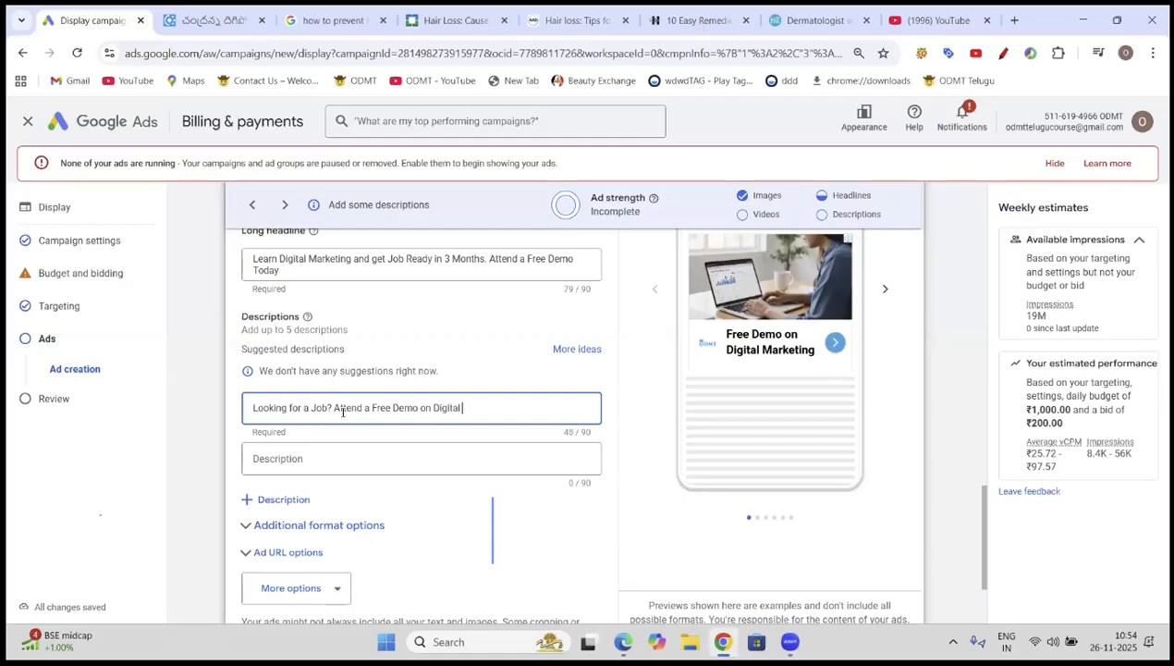
text(tal Marketing and Get Job)
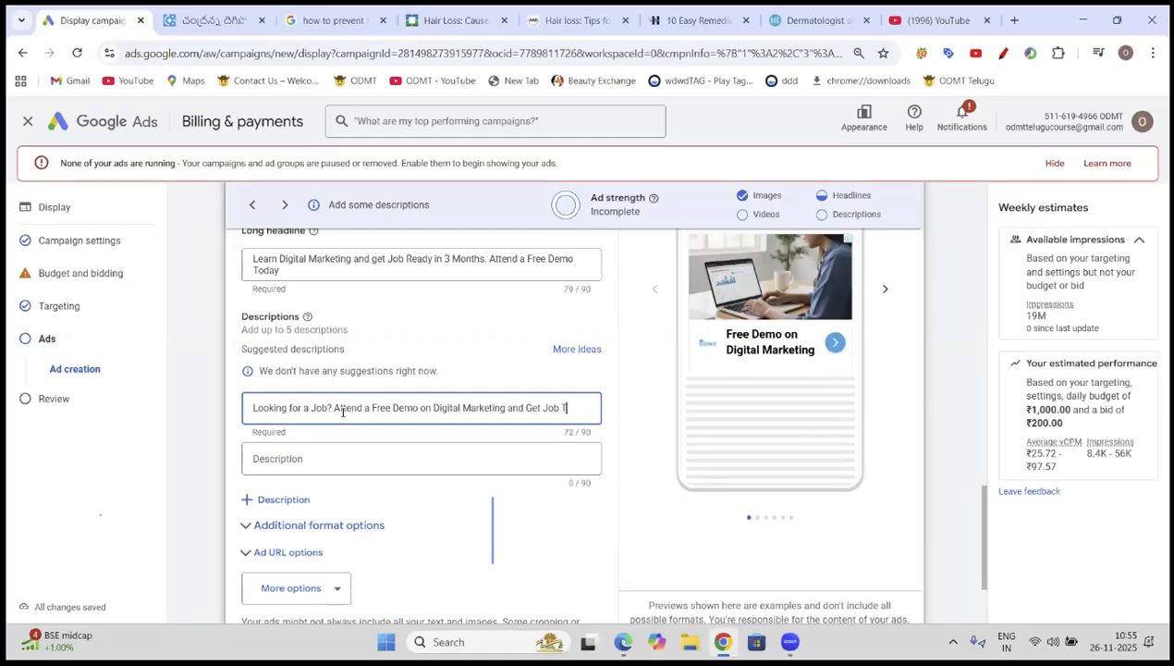
text( Ready in)
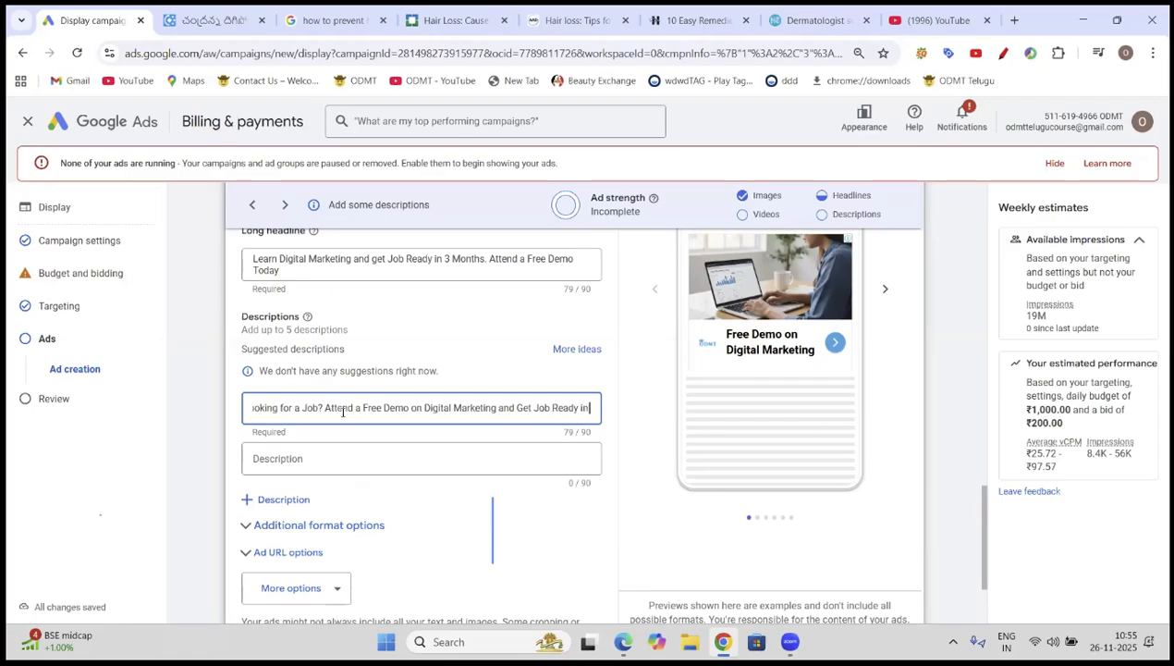
text( 3 months)
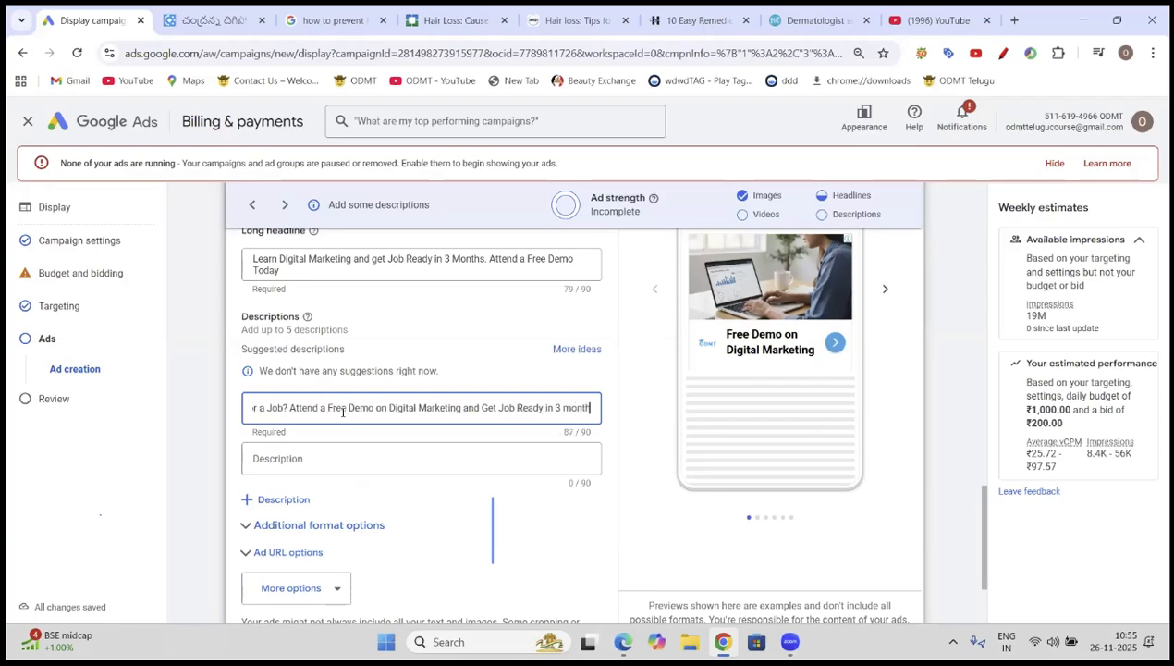
click(317, 461)
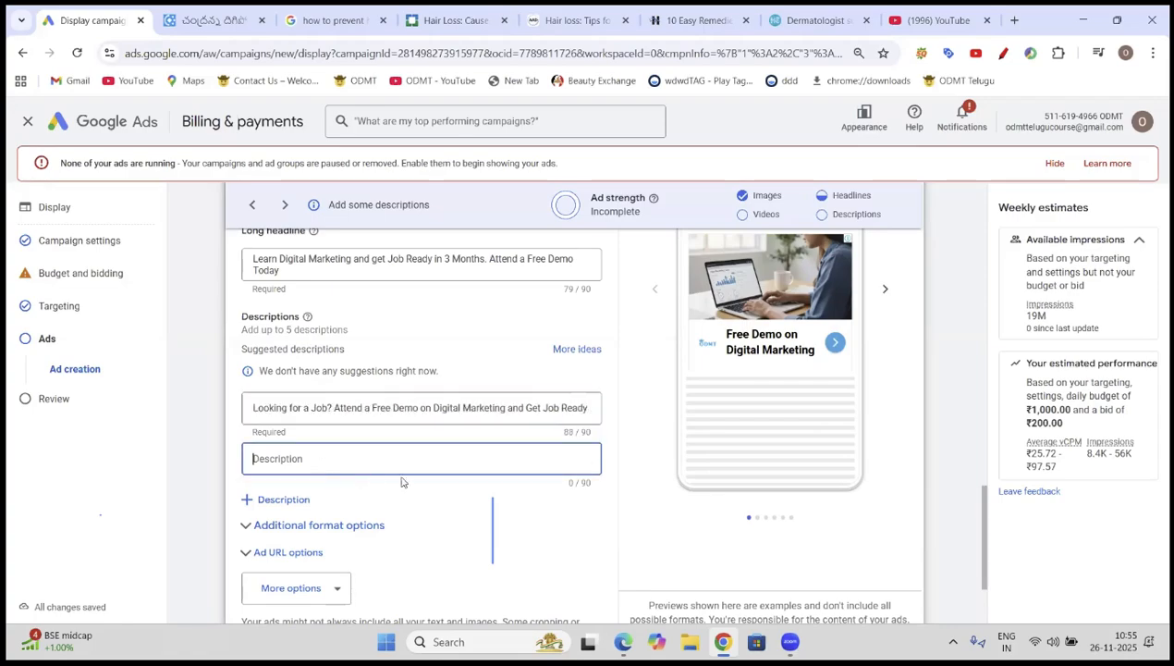
scroll(420, 475, down, 2)
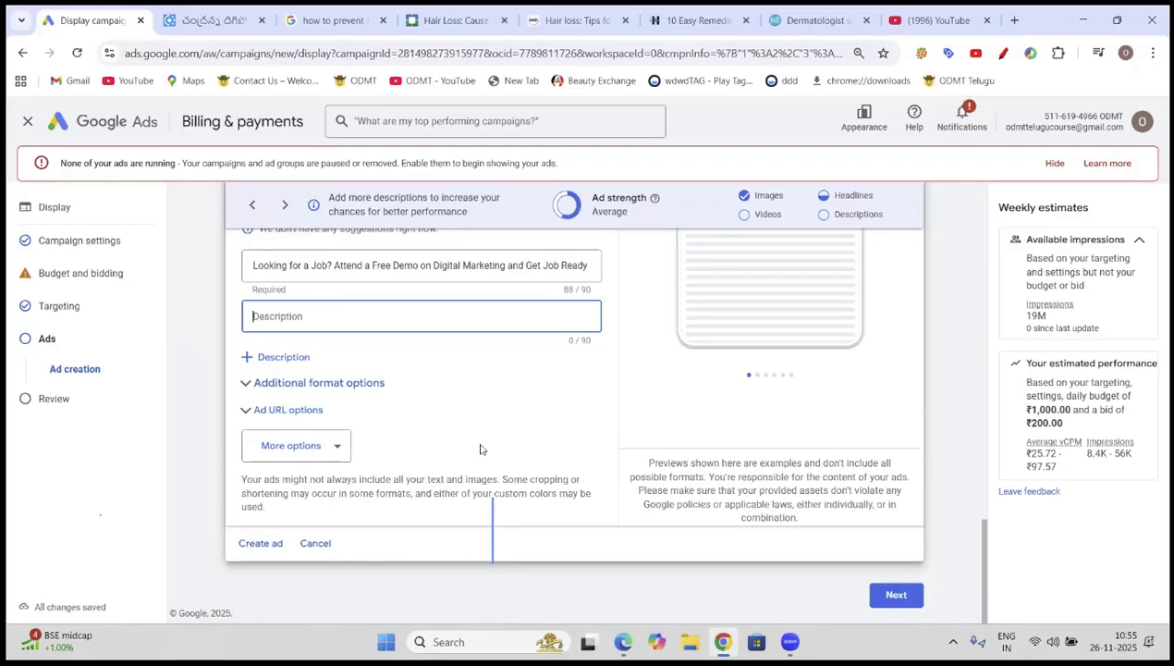
Enable custom call-to-action text under More options and choose Contact Us
click(338, 448)
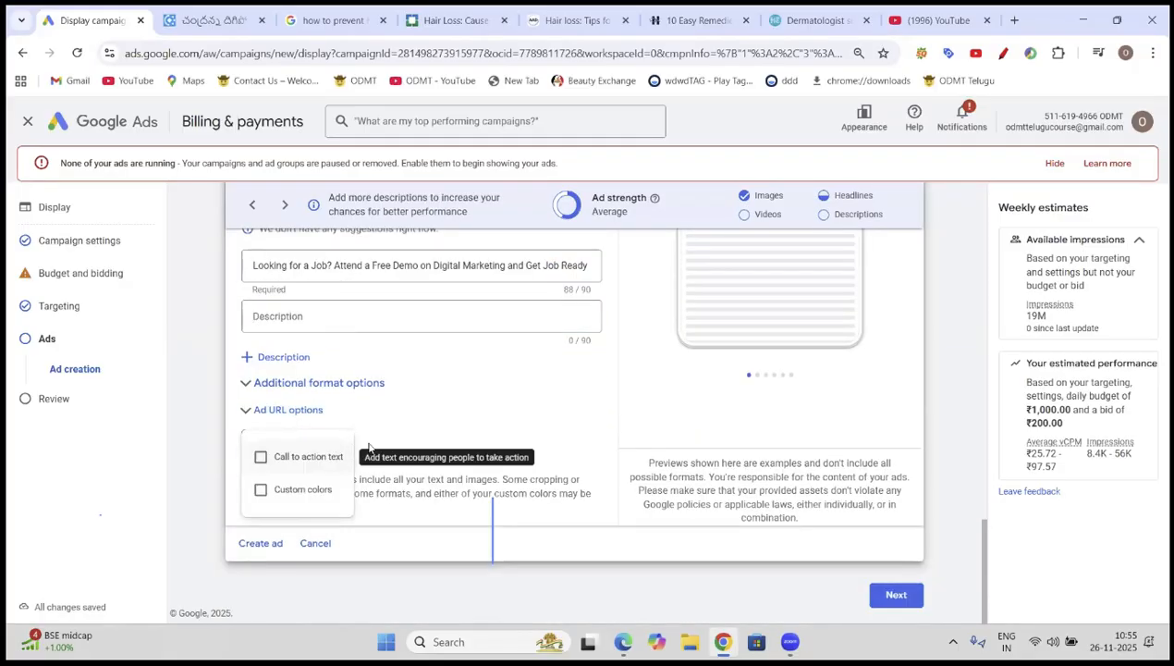
click(260, 459)
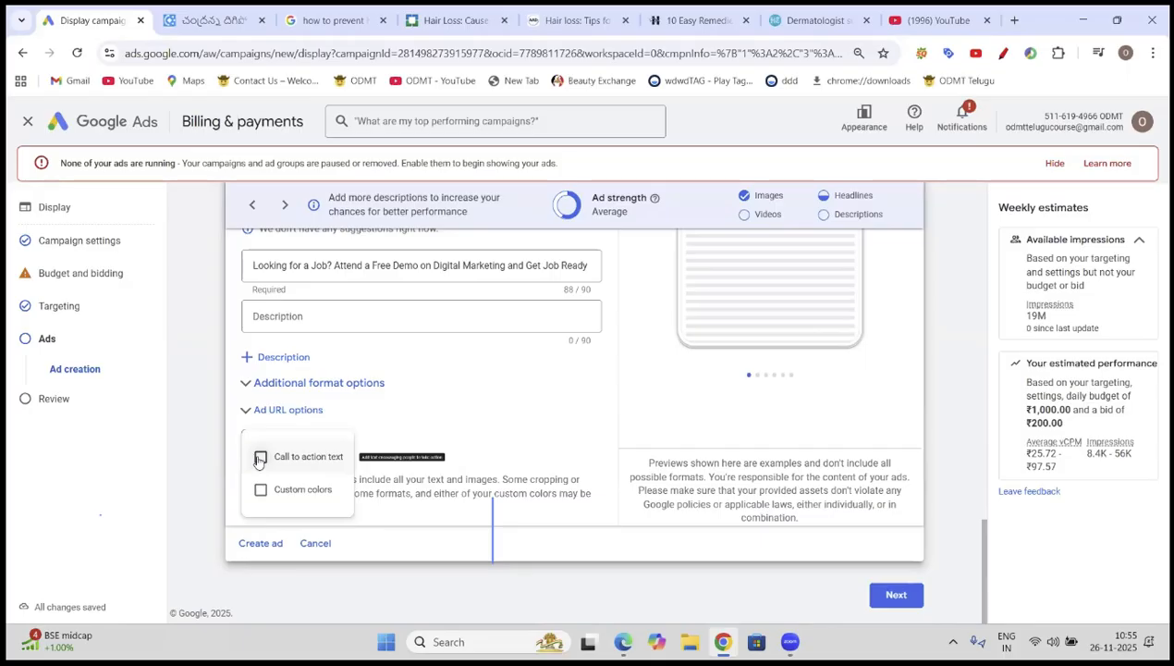
click(460, 430)
scroll(467, 430, down, 1)
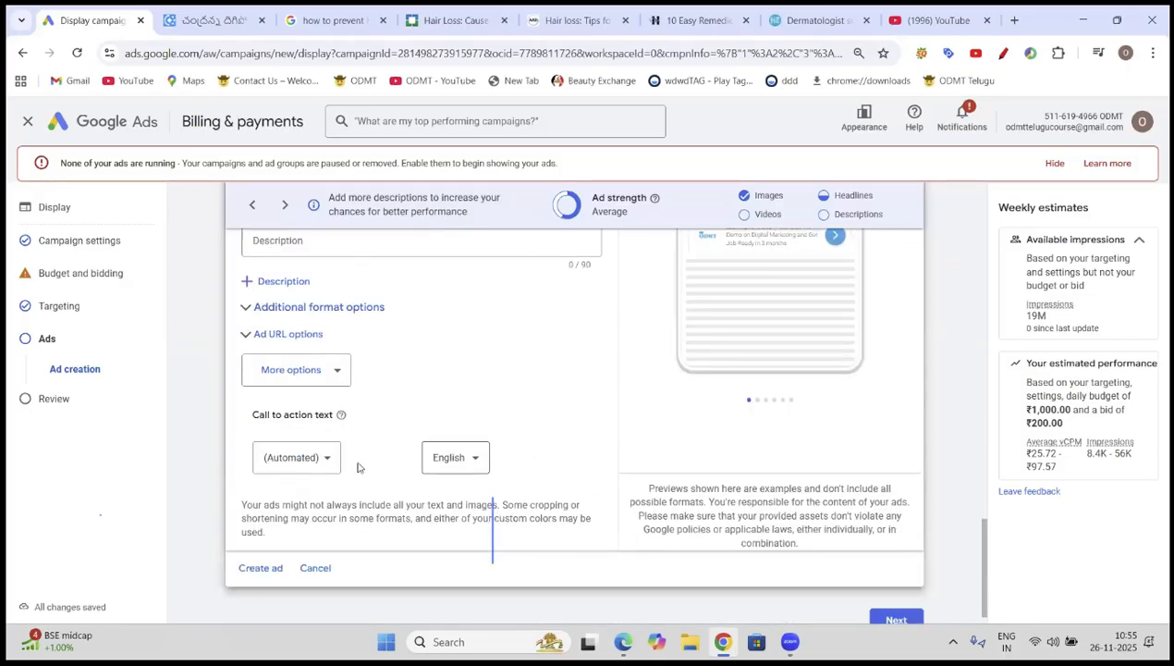
click(329, 462)
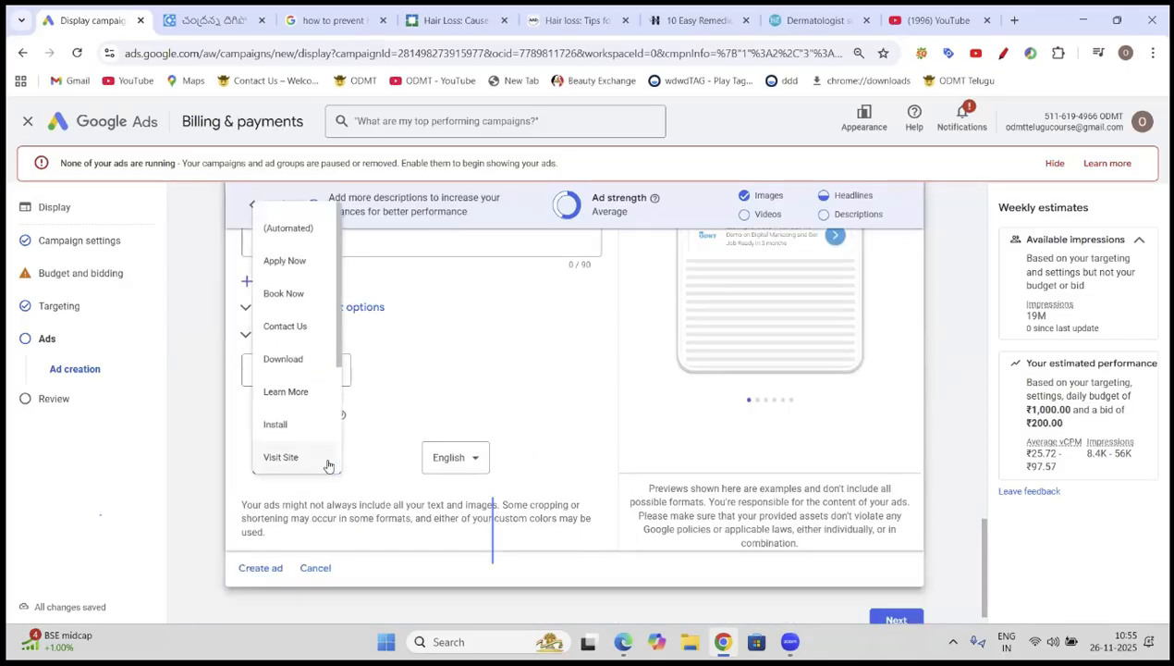
click(289, 328)
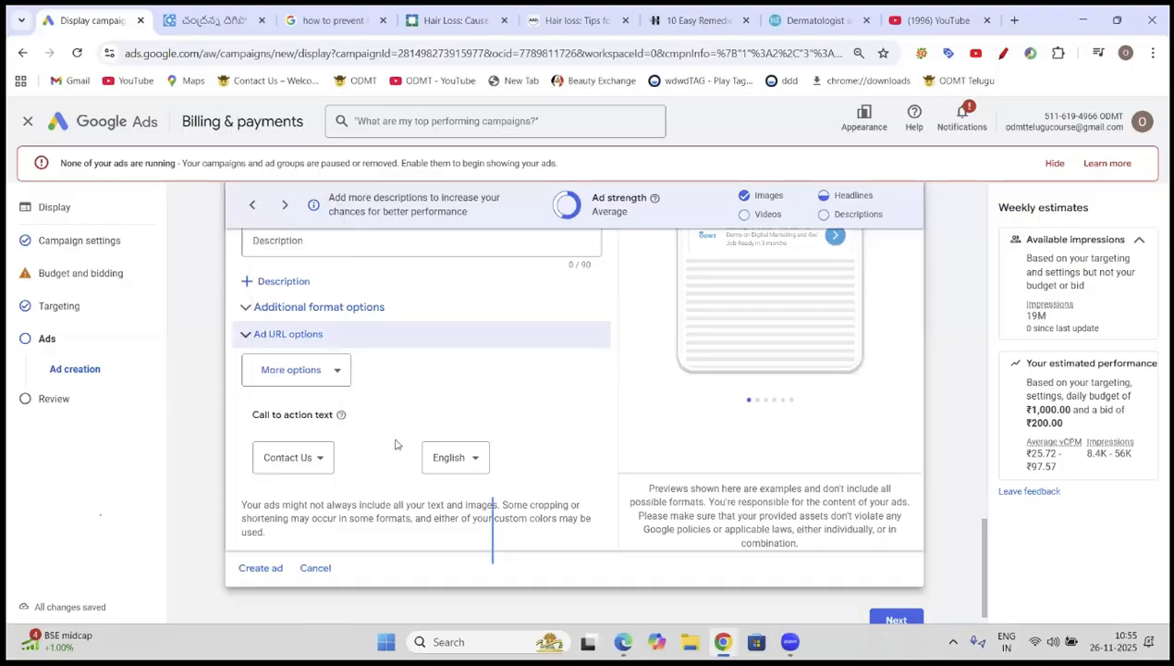
scroll(394, 444, down, 1)
scroll(858, 320, up, 6)
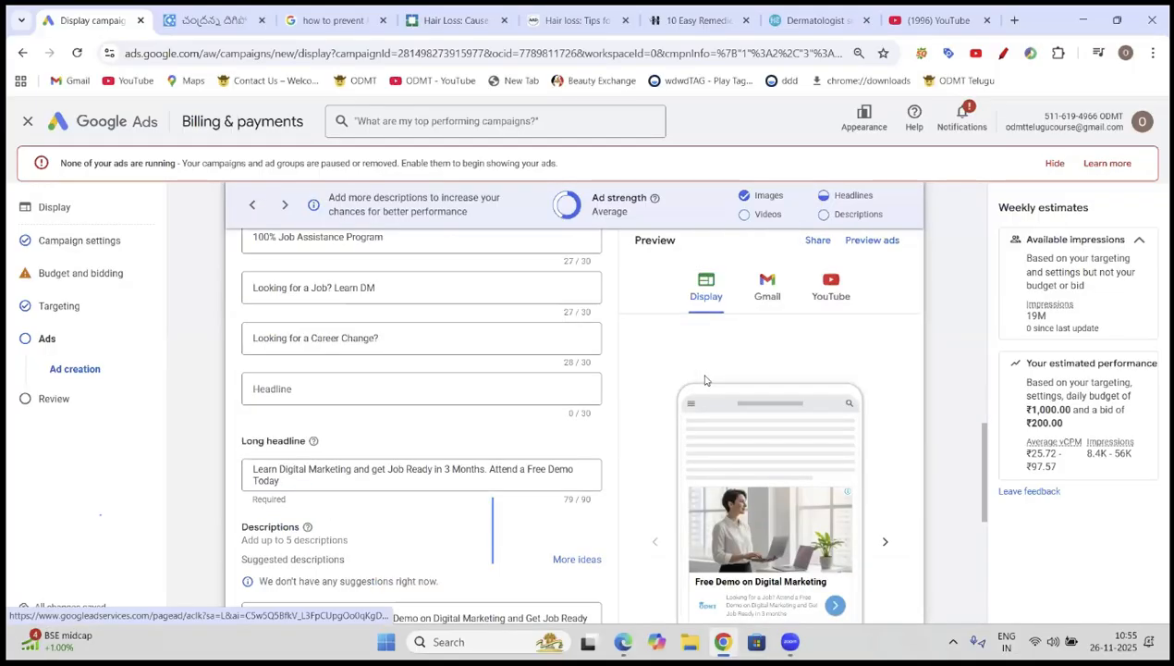
Open the ad preview, scroll through the Display mockups, then switch to the Gmail preview
click(873, 239)
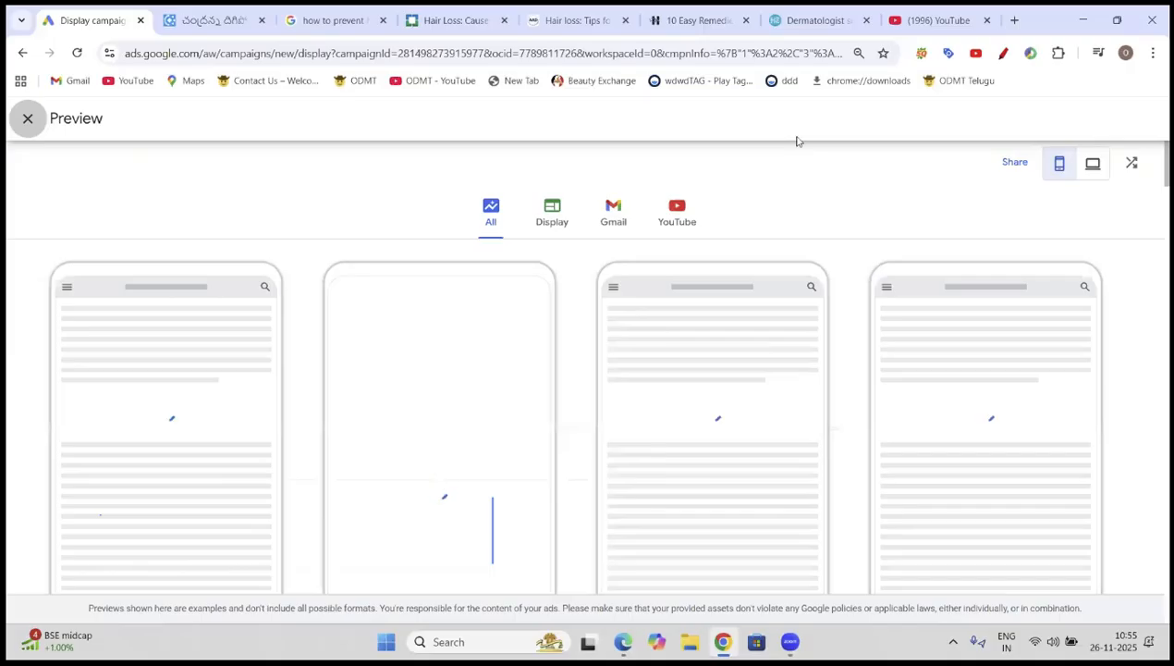
click(553, 219)
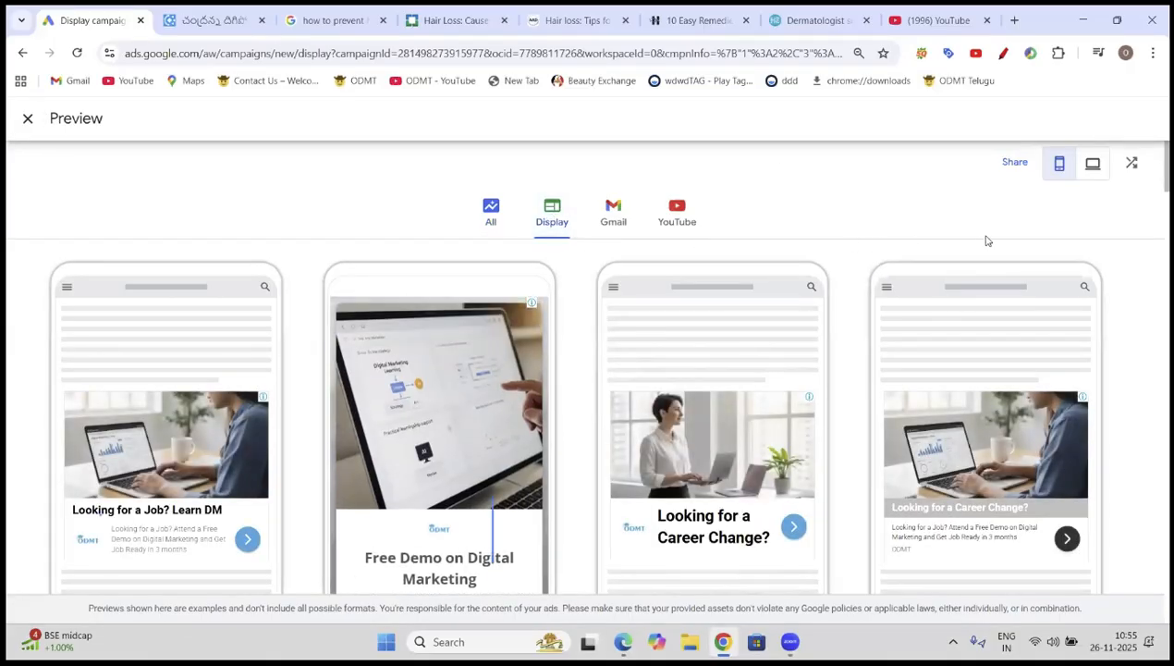
scroll(205, 373, down, 1)
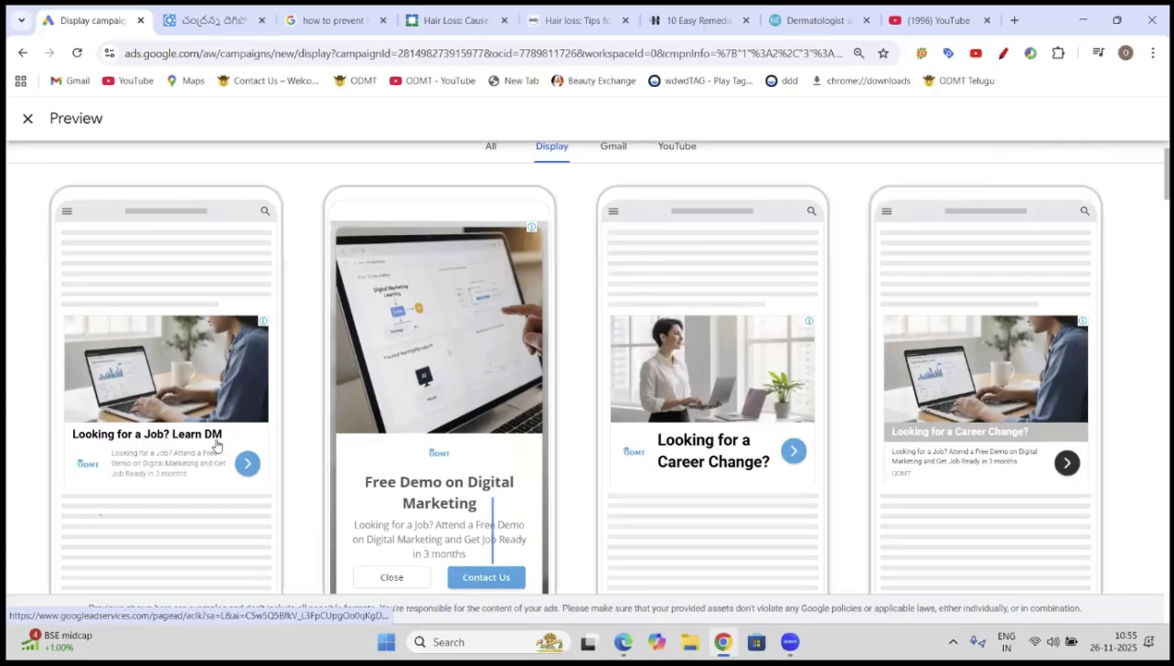
scroll(370, 445, down, 1)
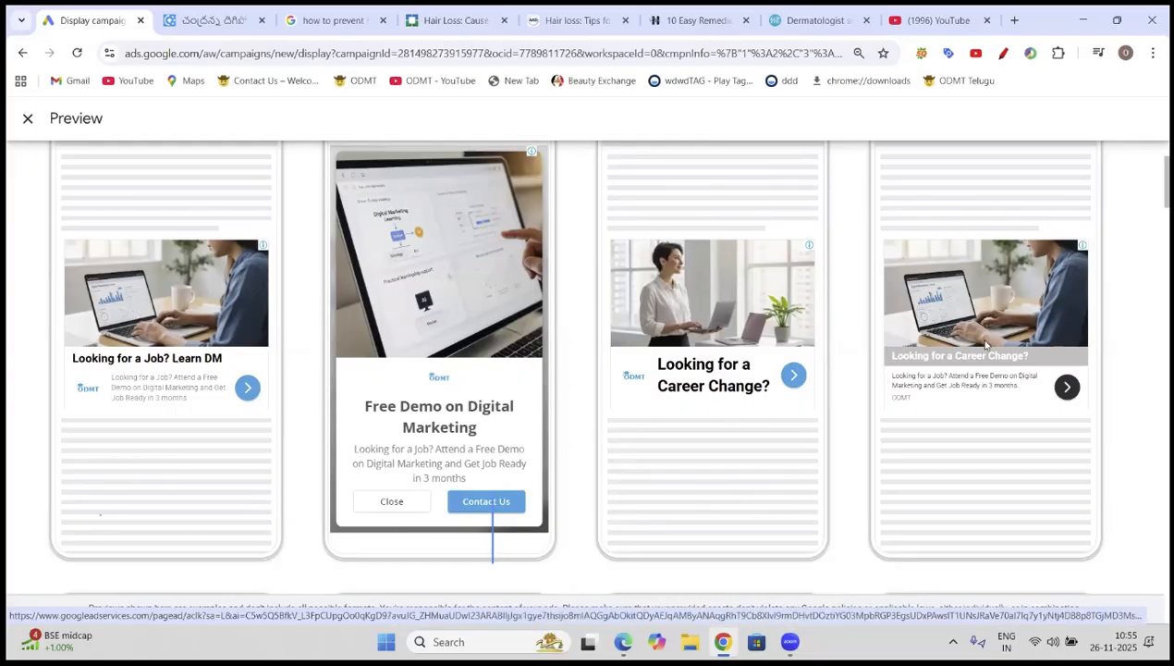
scroll(904, 356, down, 2)
scroll(841, 422, down, 5)
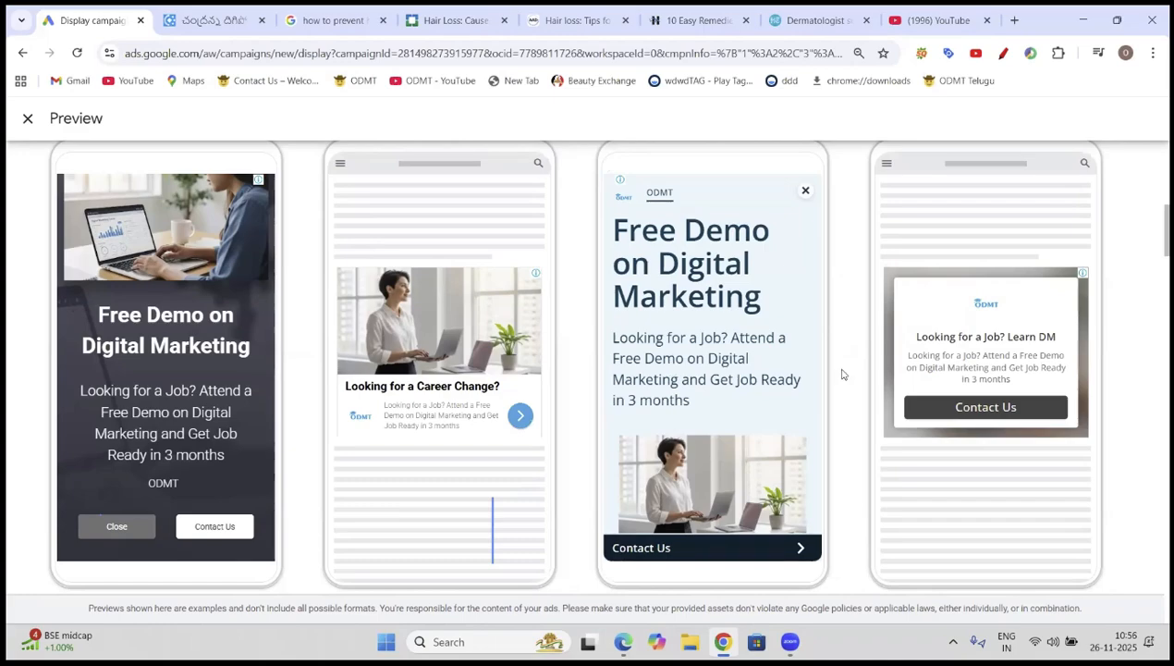
scroll(833, 374, down, 4)
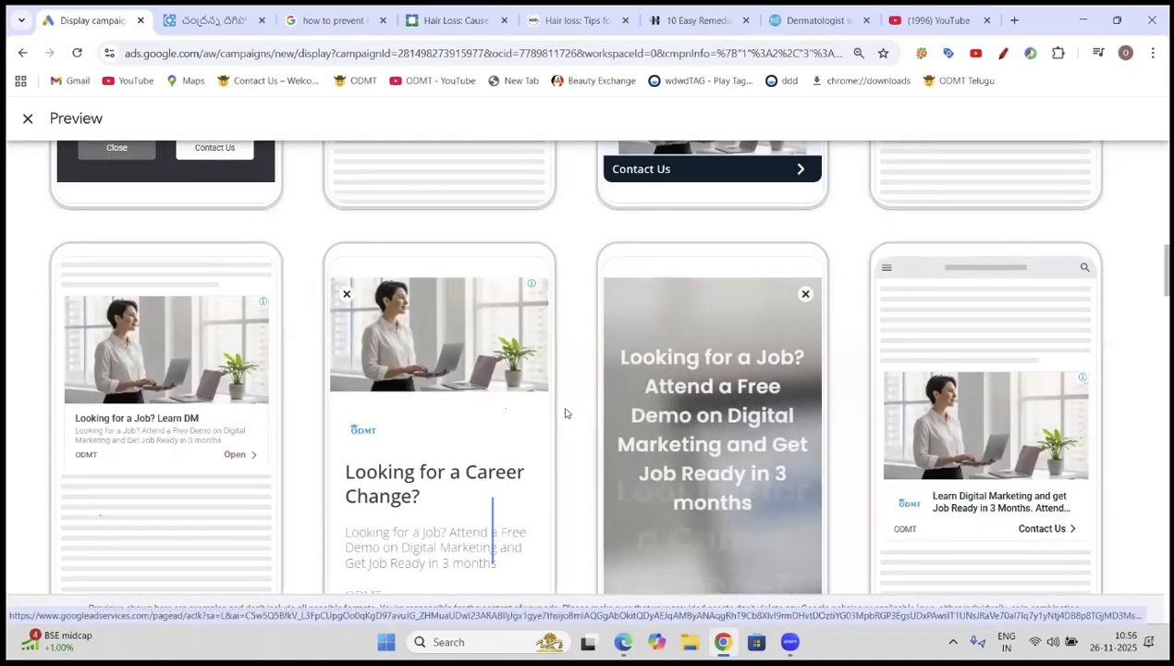
scroll(679, 407, down, 2)
scroll(680, 408, down, 3)
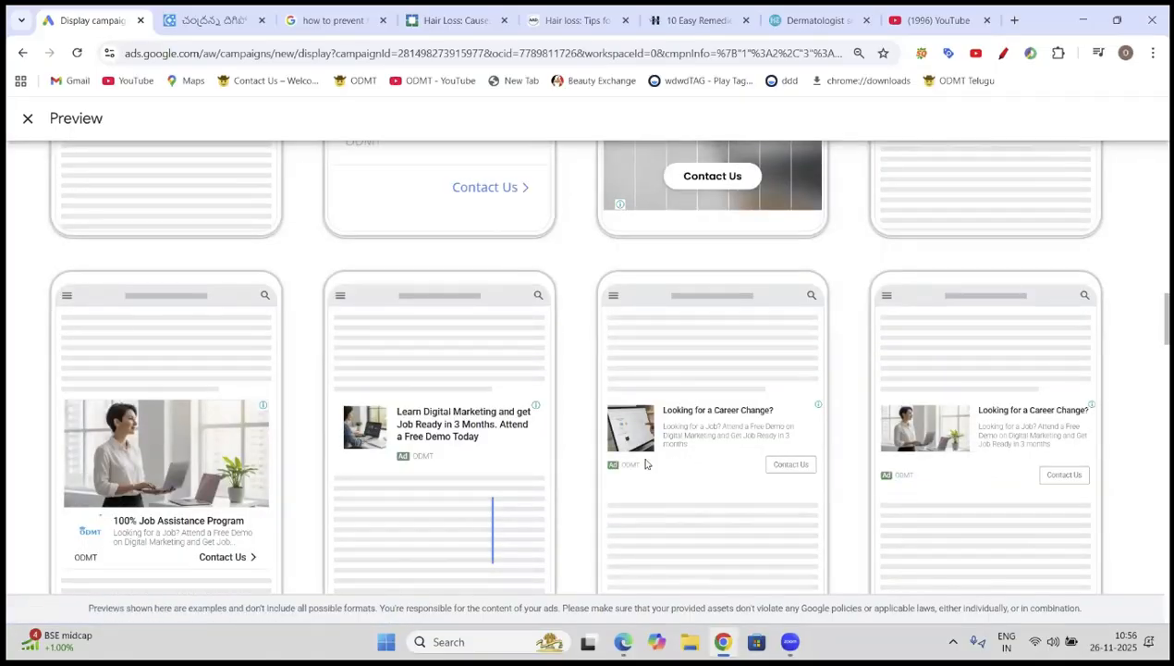
scroll(833, 449, down, 4)
scroll(841, 433, down, 2)
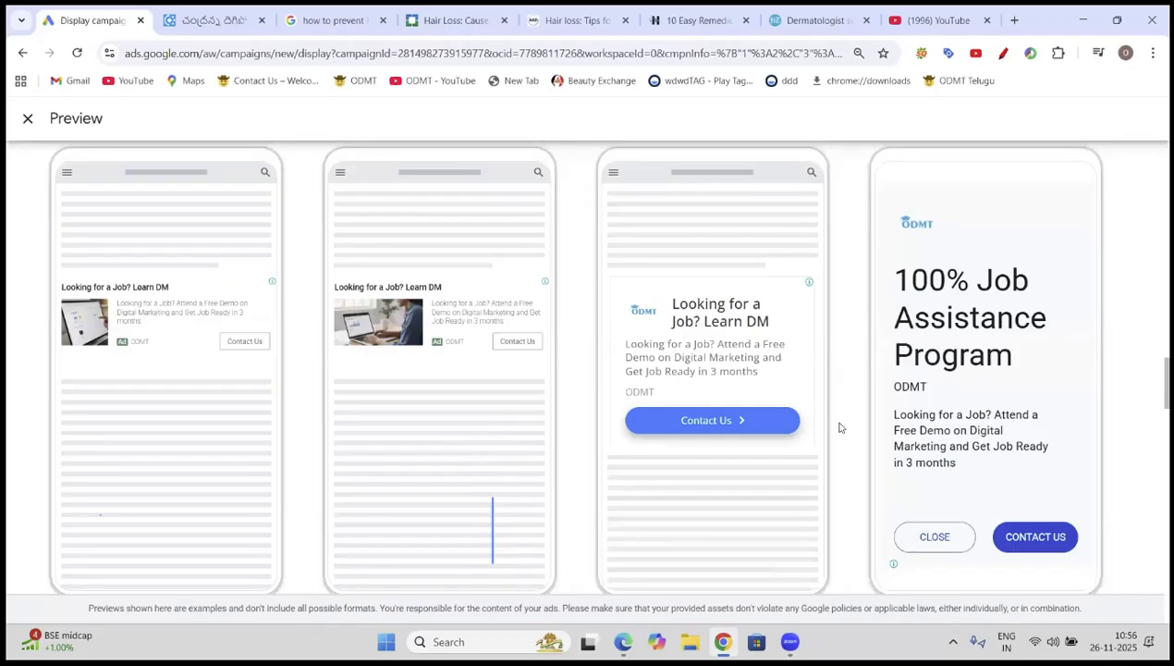
scroll(840, 427, down, 6)
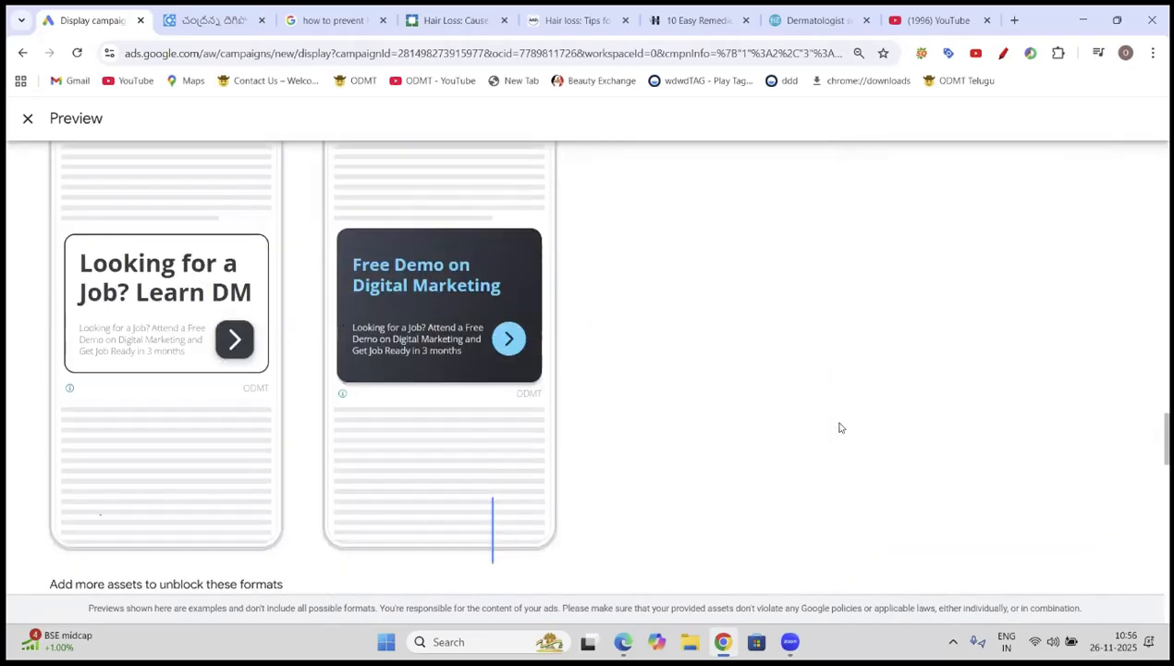
scroll(643, 428, down, 4)
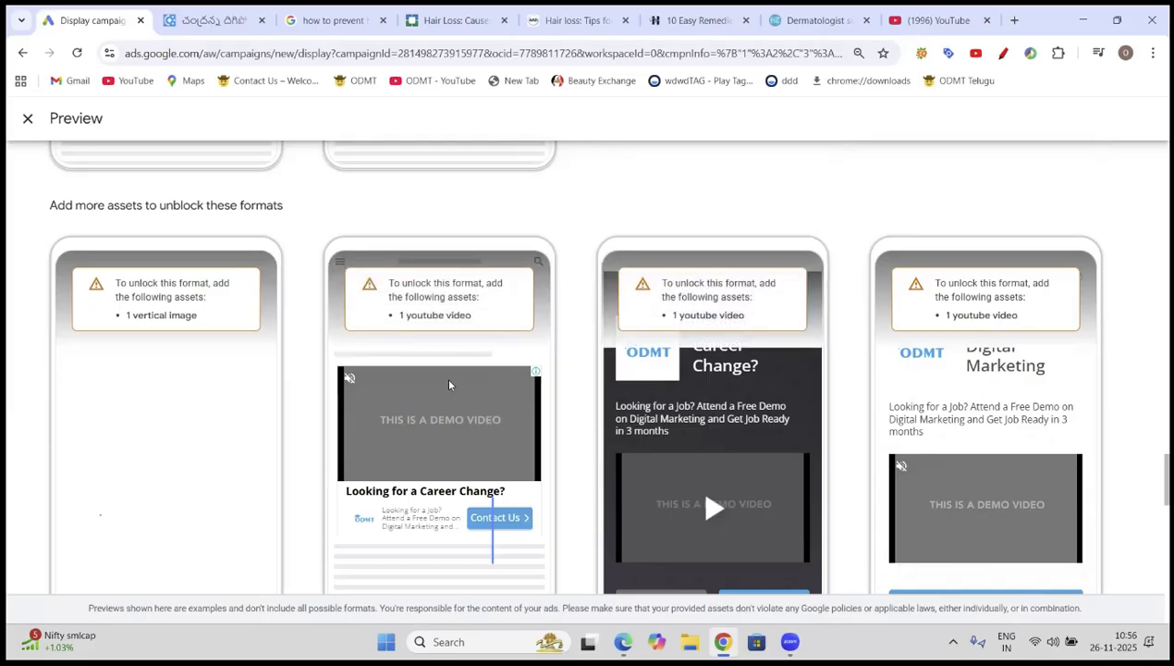
scroll(595, 406, down, 10)
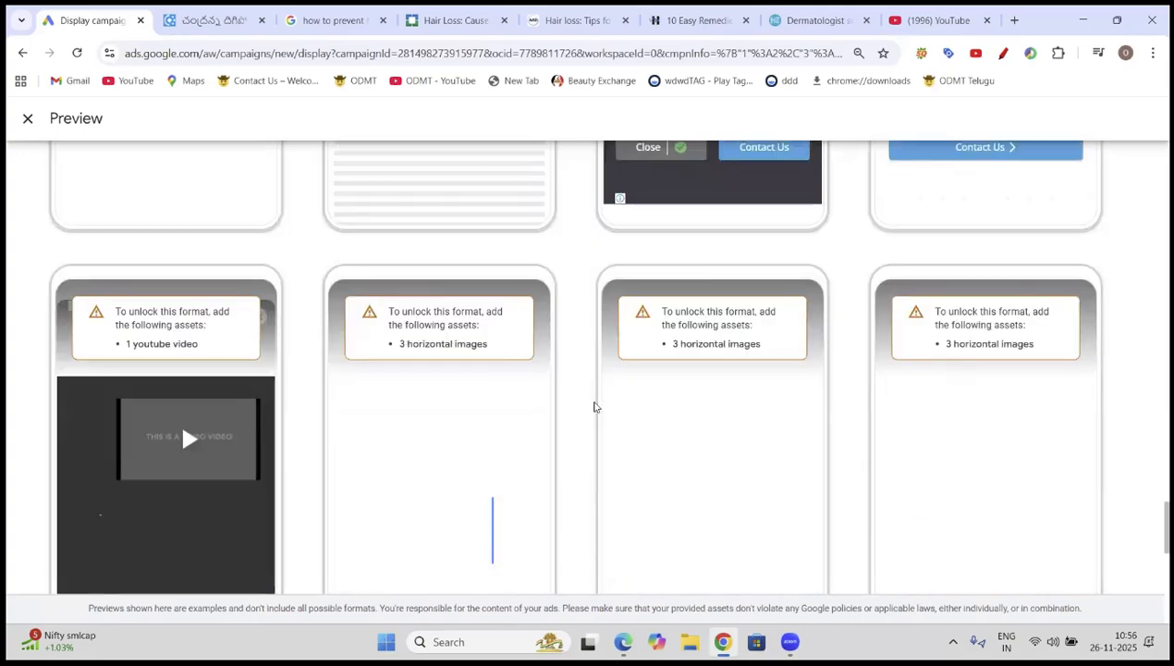
scroll(594, 407, up, 10)
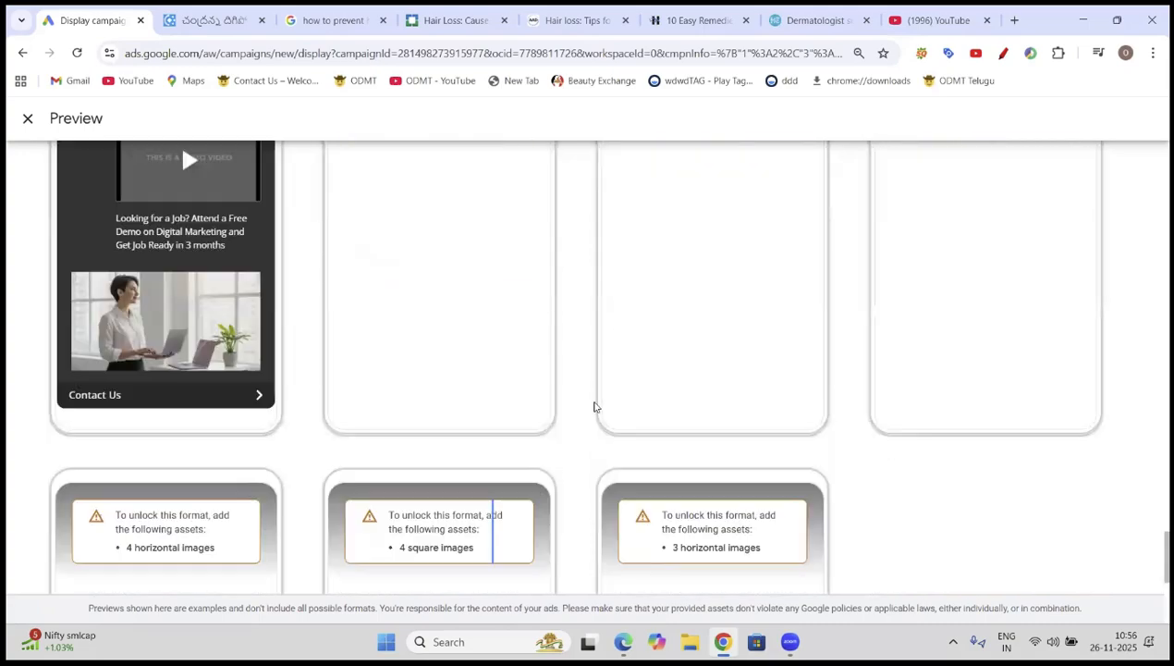
scroll(582, 408, up, 8)
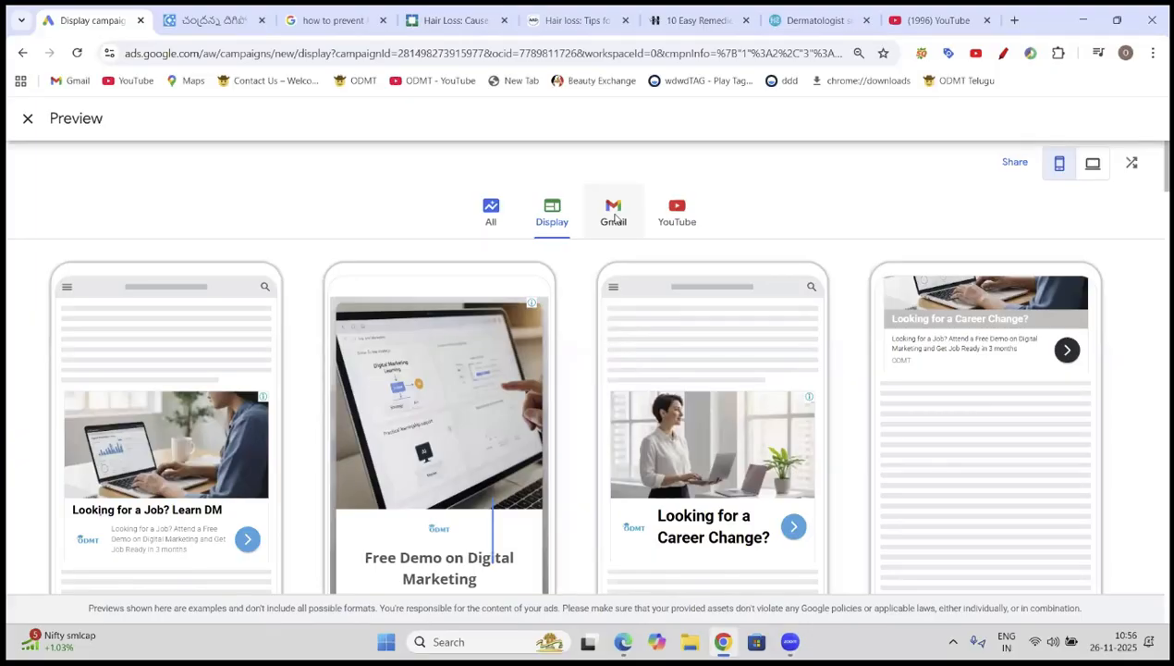
click(615, 218)
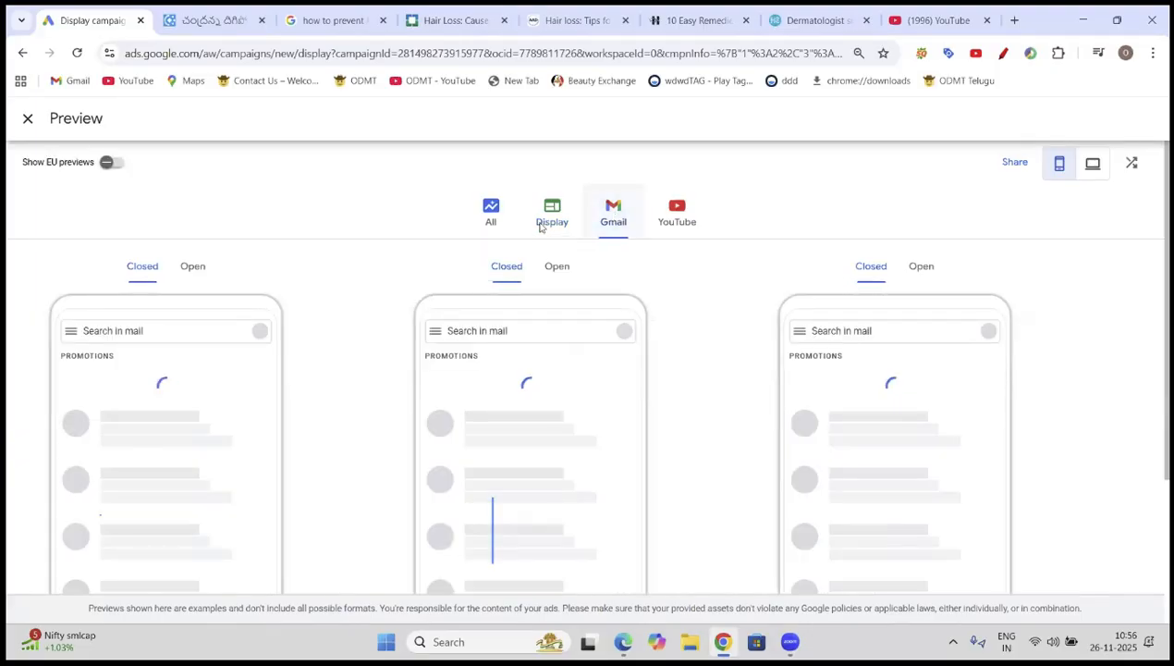
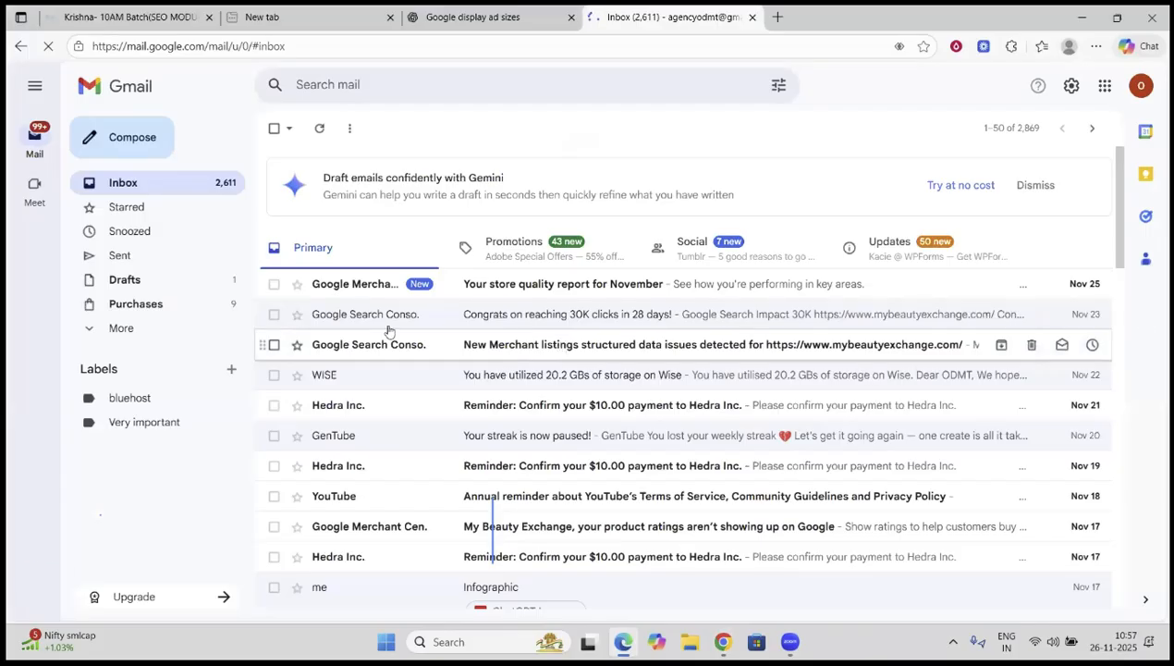
Browse the Gmail Promotions, Social and Primary tabs and a second account's inbox, then return to Google Ads
click(506, 252)
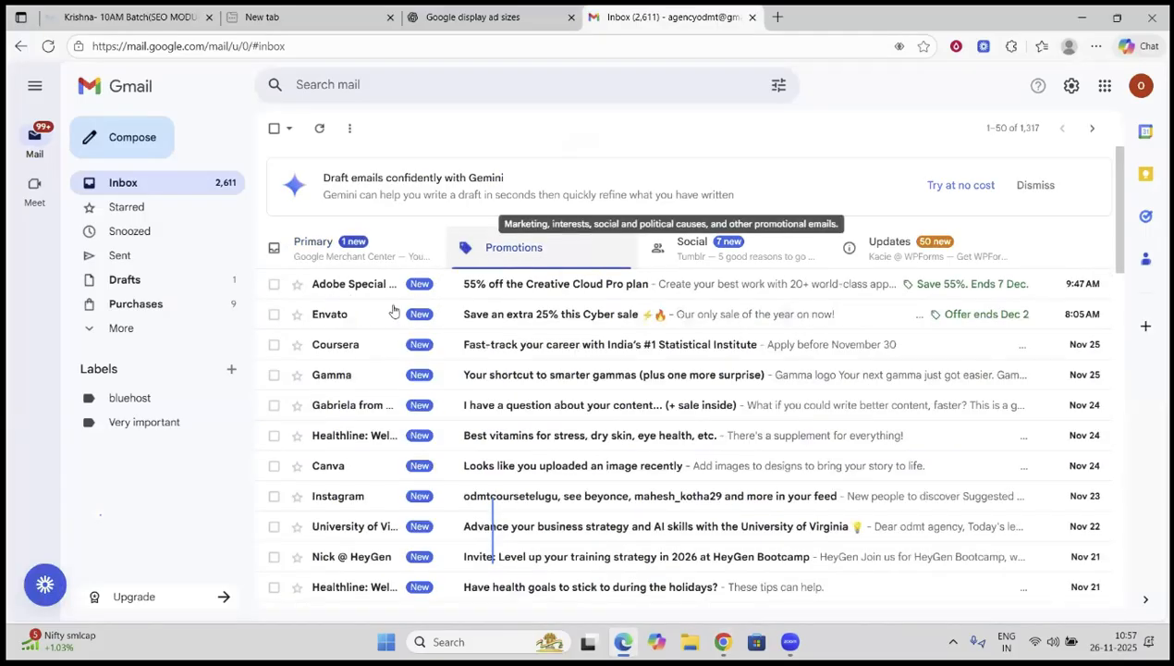
click(690, 254)
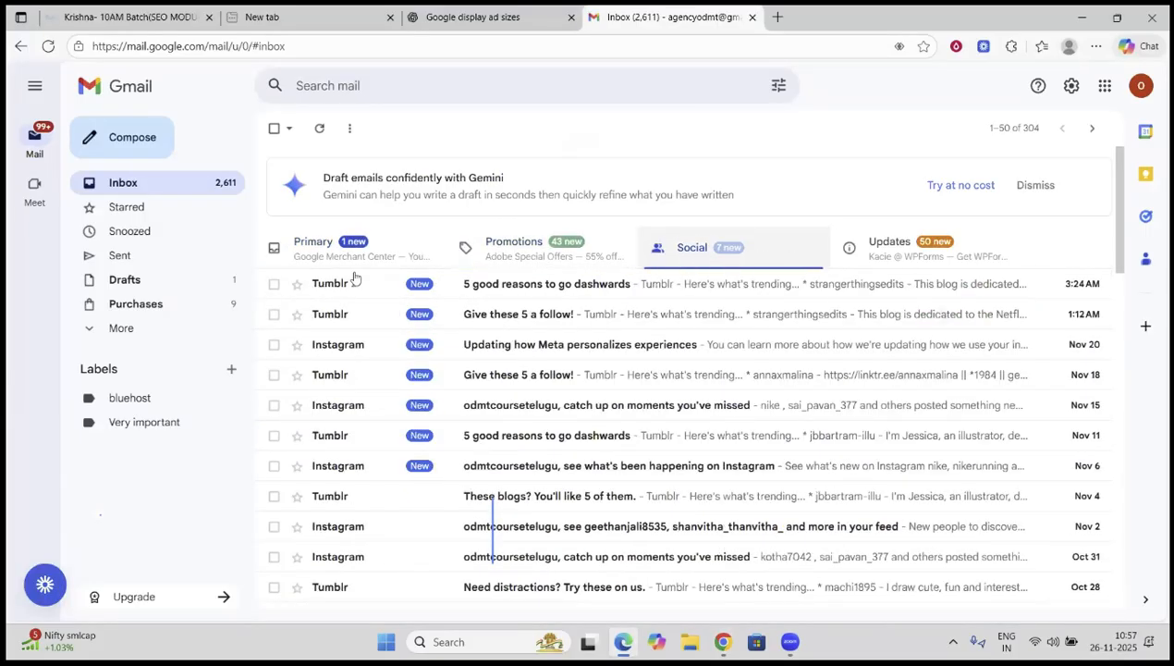
click(314, 258)
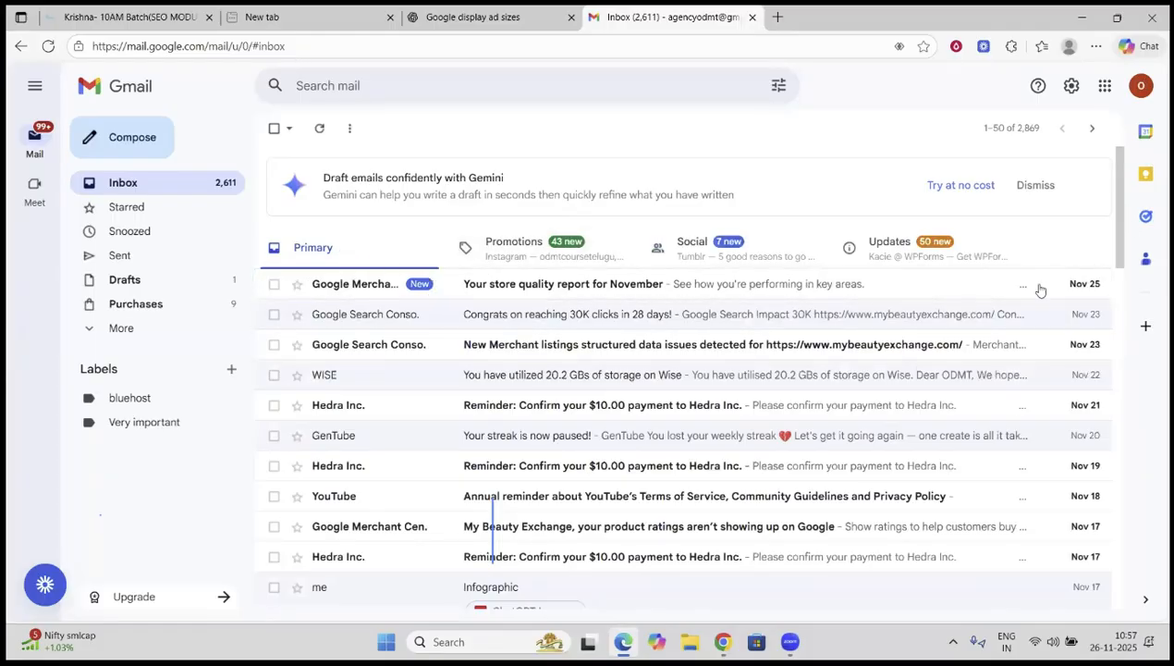
click(981, 368)
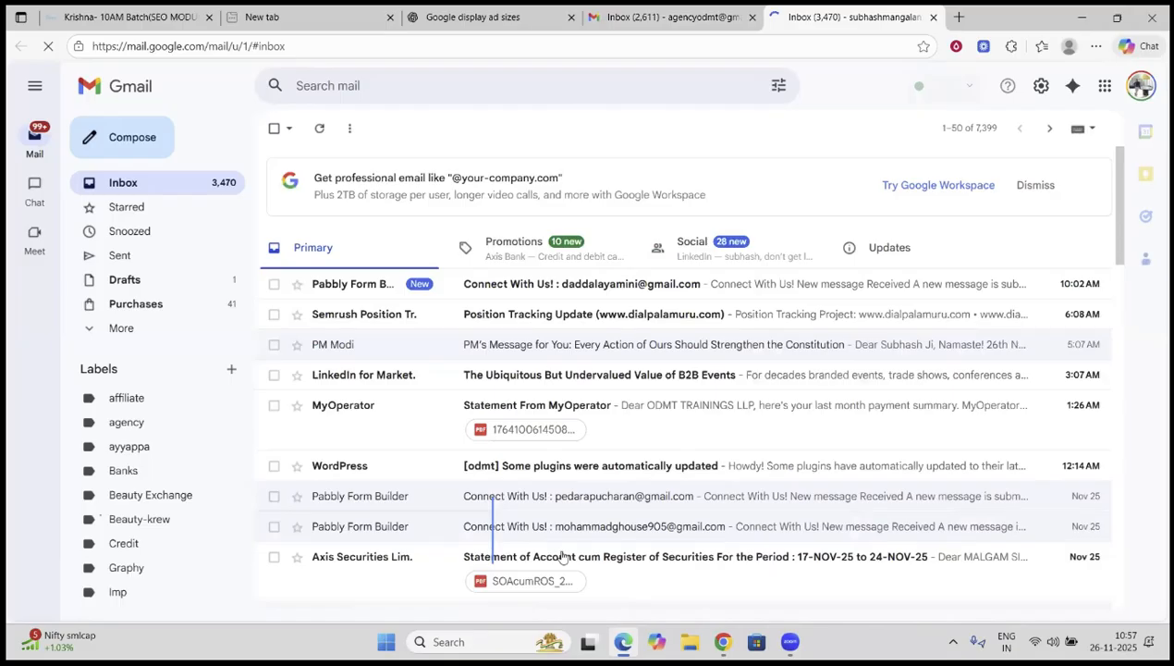
key(alt+Tab)
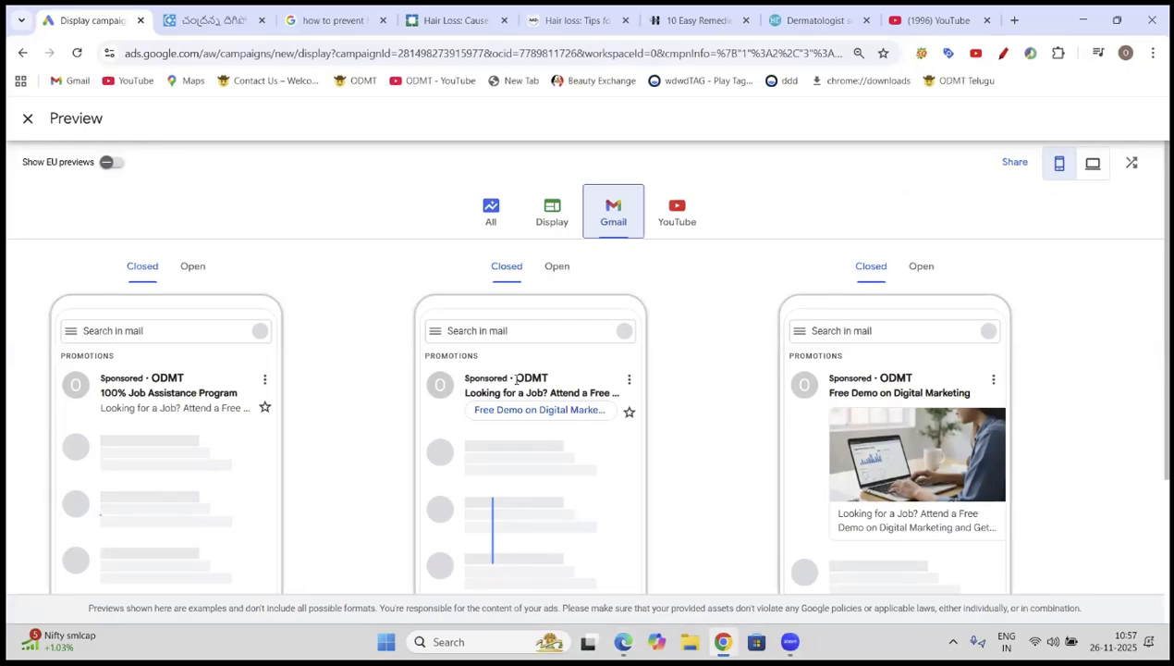
Toggle the right-hand and middle Gmail ad mockups between inbox and opened-email views
scroll(499, 410, down, 1)
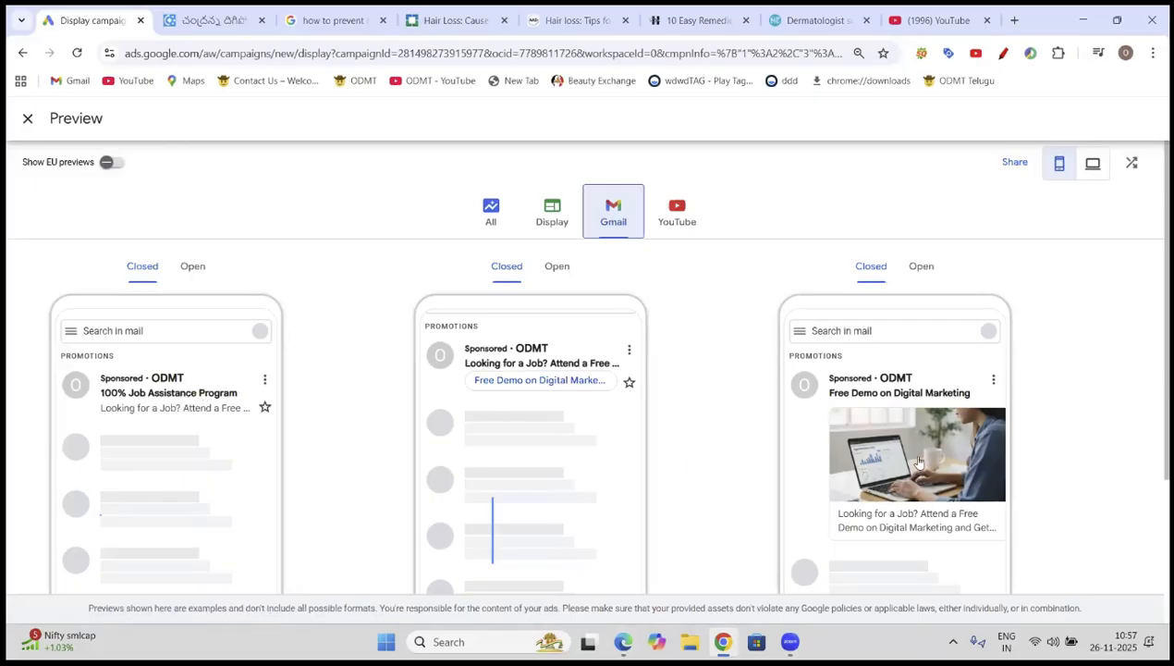
scroll(918, 463, down, 2)
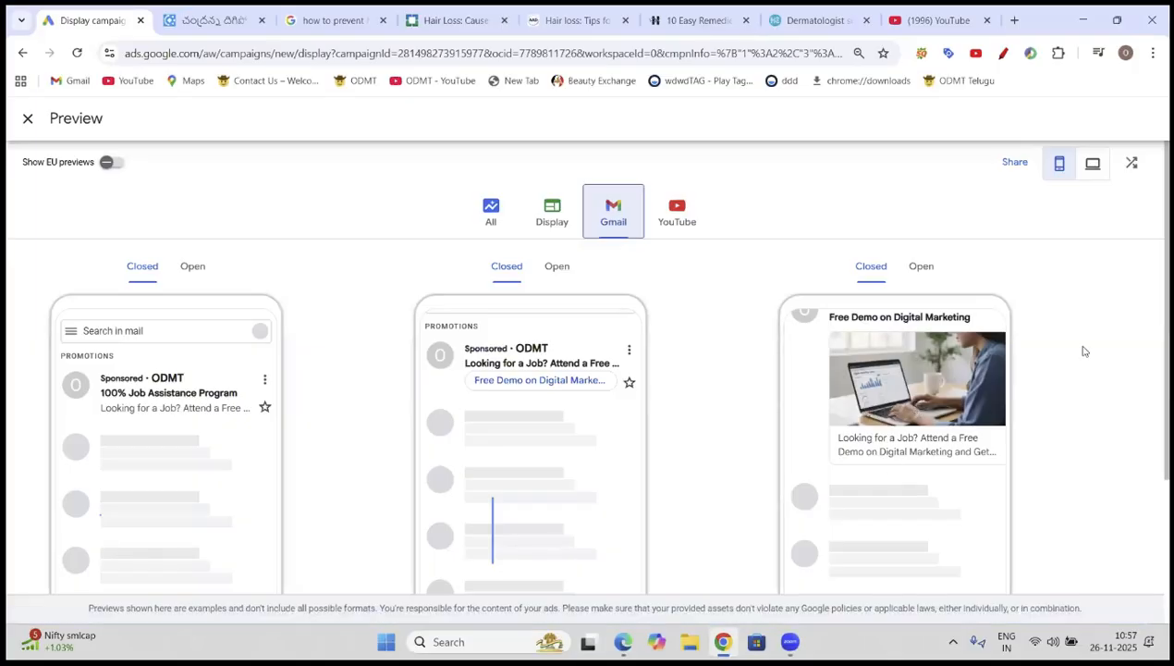
click(922, 267)
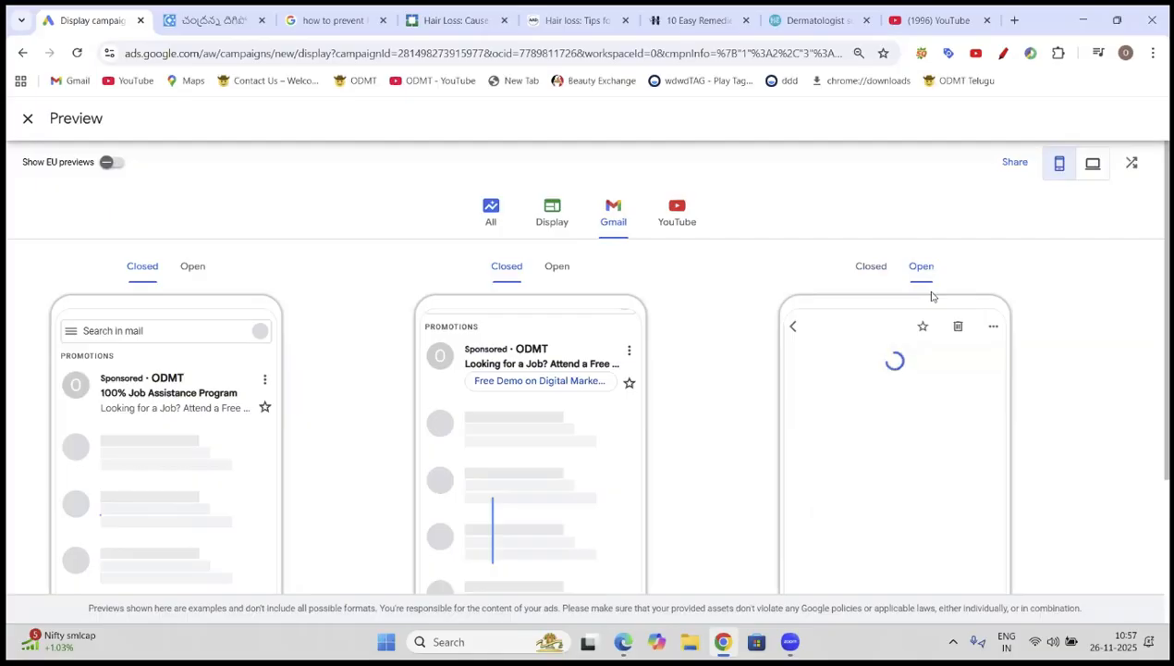
click(873, 267)
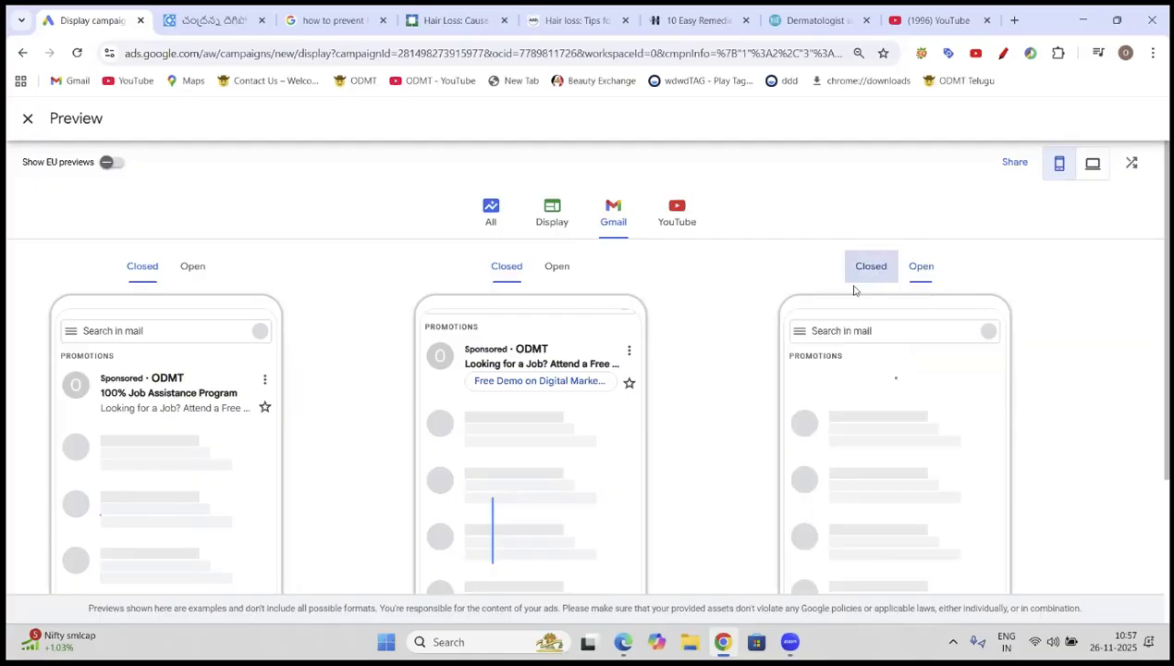
click(555, 268)
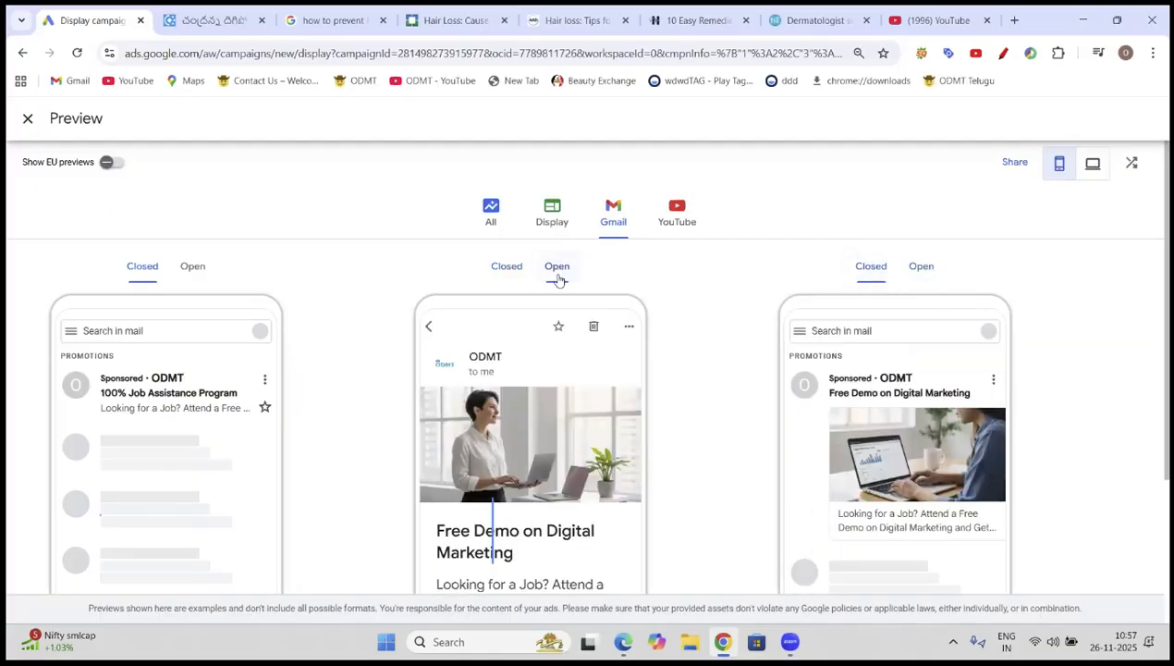
click(505, 270)
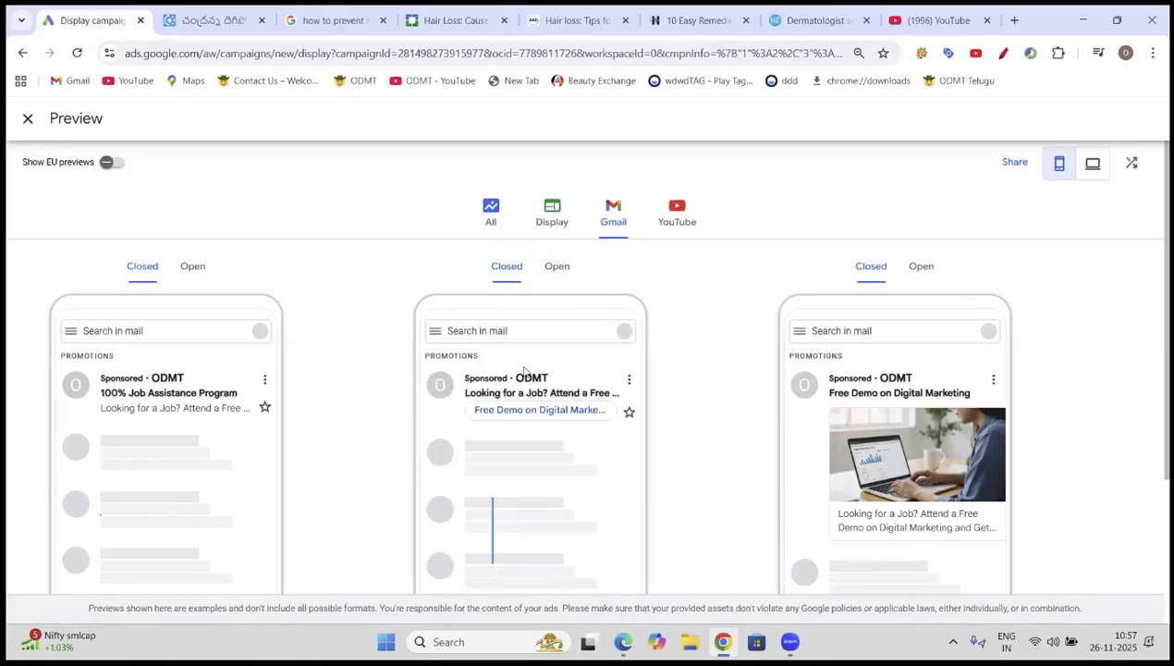
click(553, 268)
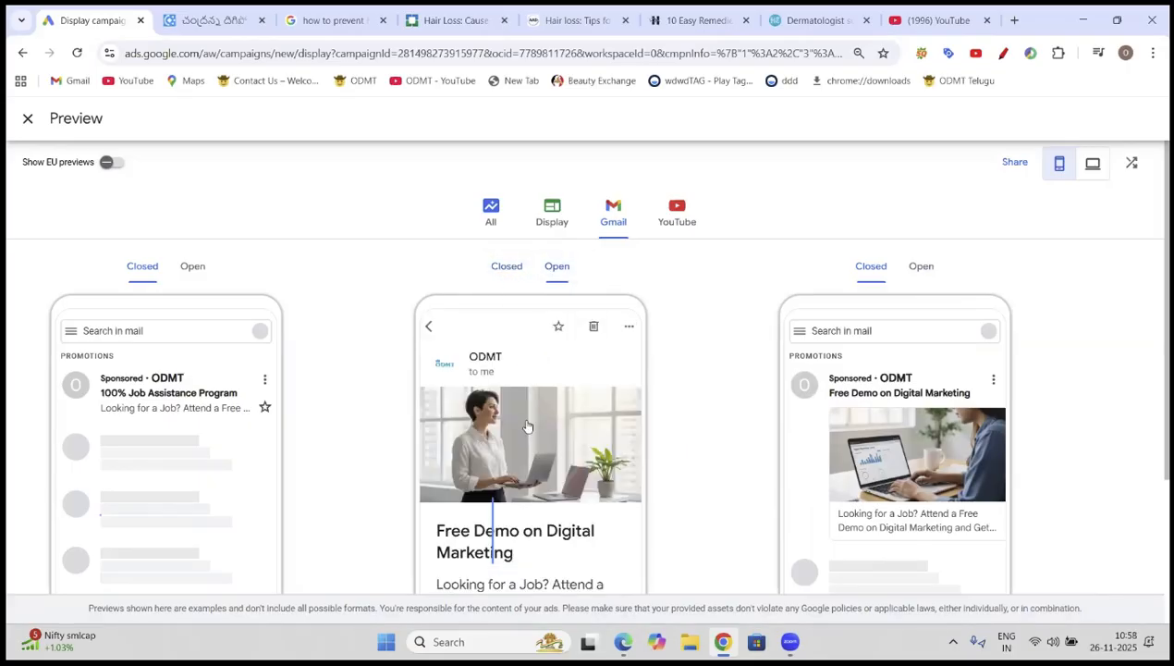
Scroll through the opened middle and left ads to see the full image and Contact Us button
scroll(528, 425, down, 2)
scroll(527, 425, down, 1)
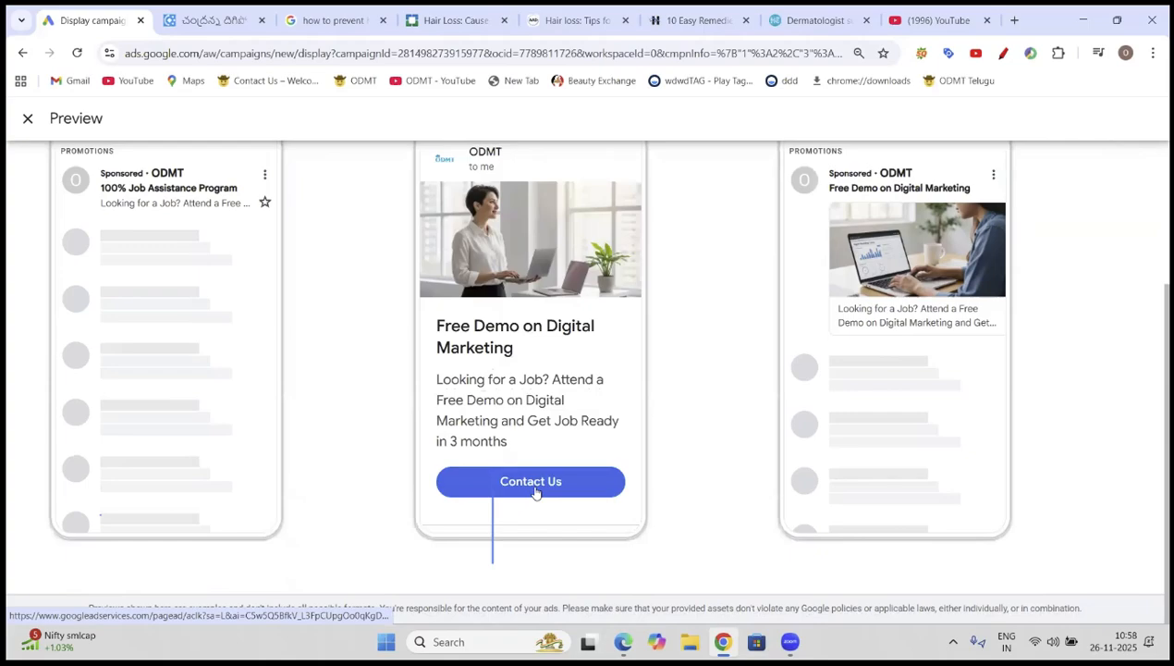
scroll(507, 300, up, 2)
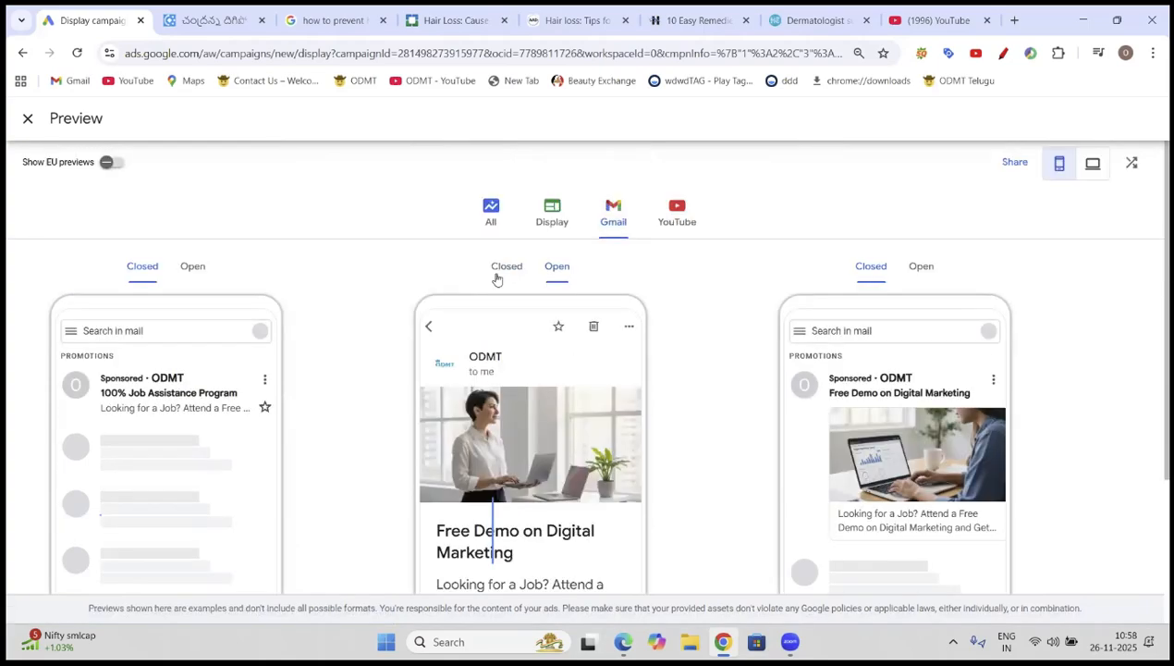
click(506, 267)
click(552, 266)
scroll(696, 416, down, 1)
scroll(573, 444, down, 2)
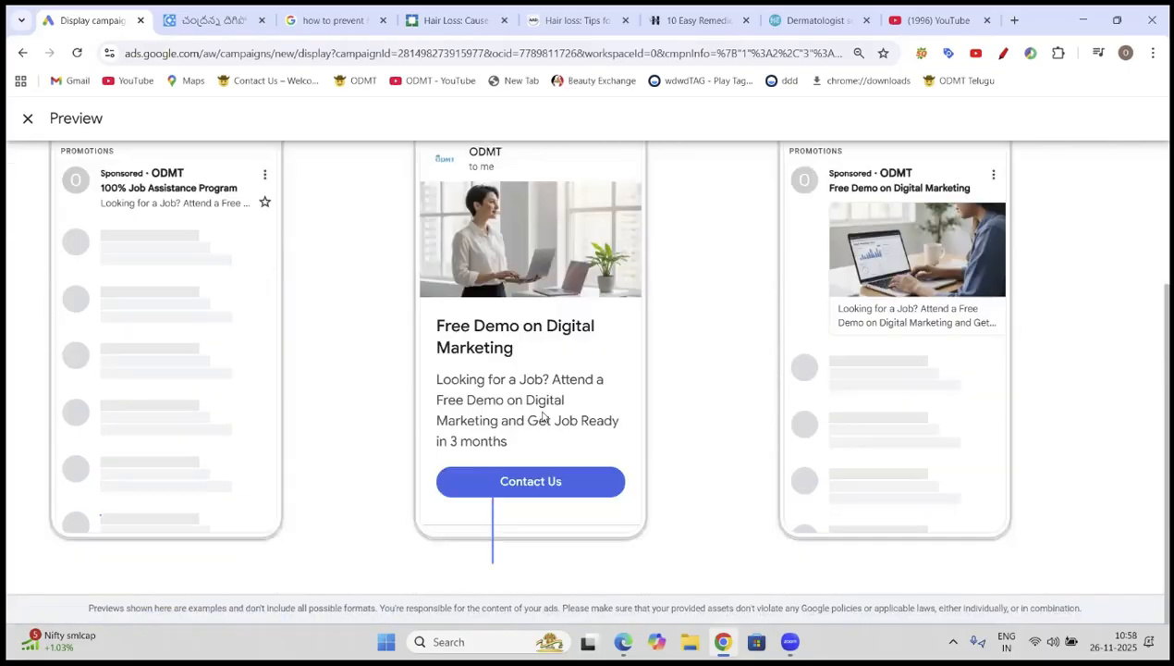
scroll(168, 282, up, 3)
click(190, 266)
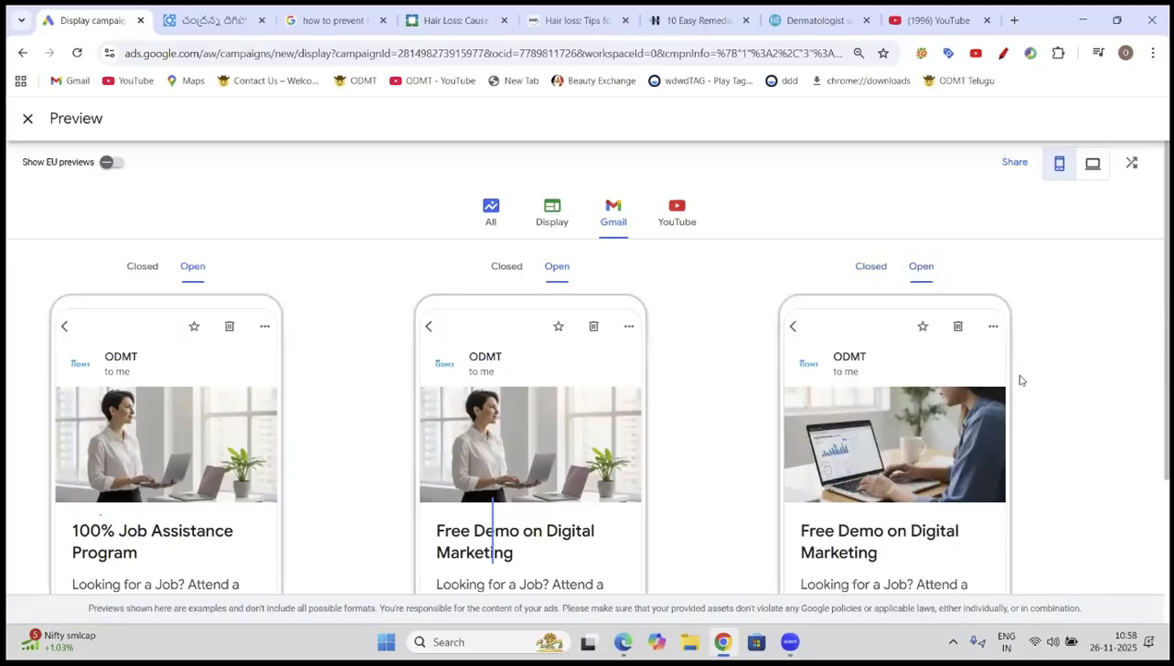
scroll(1001, 373, down, 2)
scroll(1001, 372, up, 2)
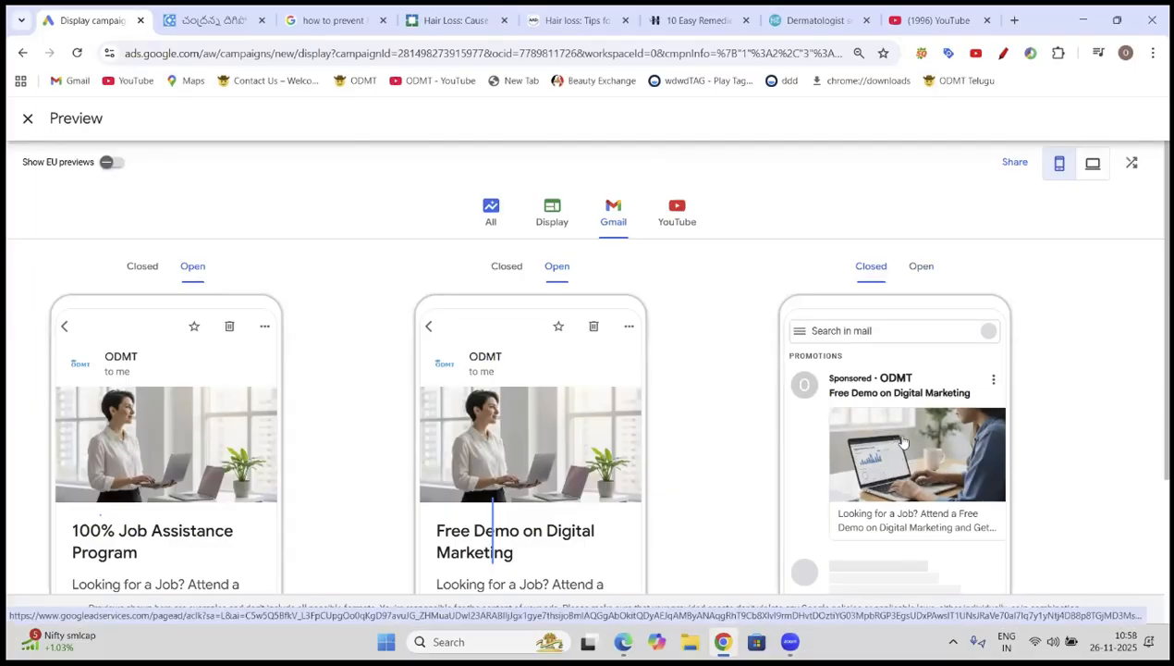
Switch the preview to YouTube and scroll through the 'Looking for a Job? Learn DM' and 'Looking for a Career Change?' mockups
click(677, 213)
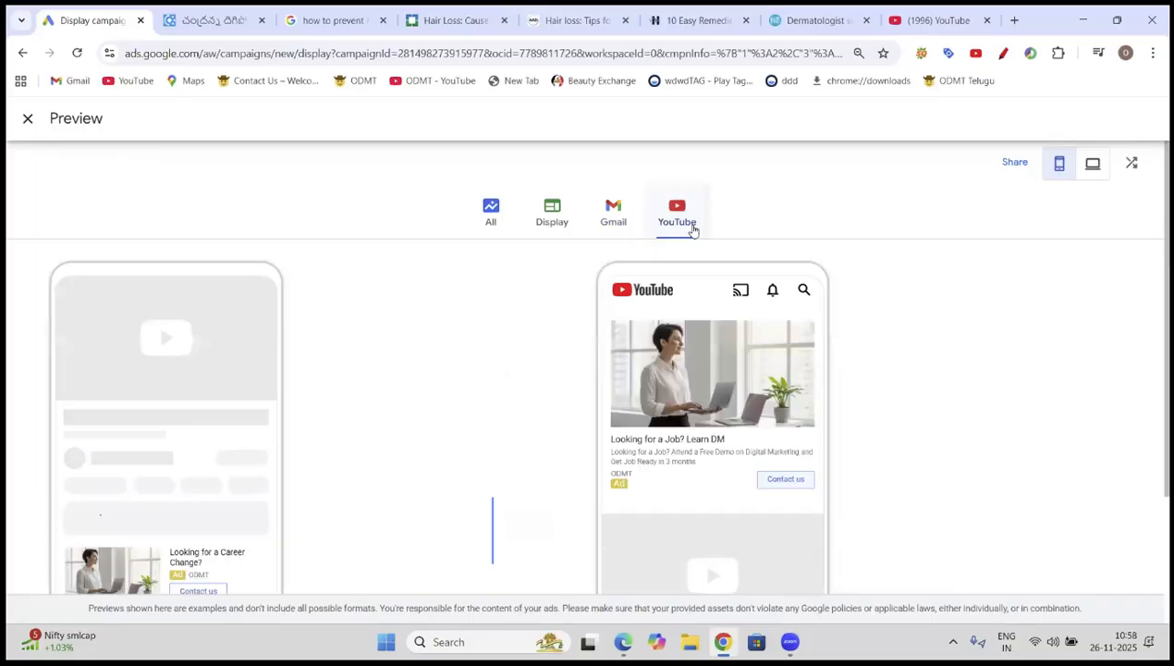
scroll(170, 427, down, 2)
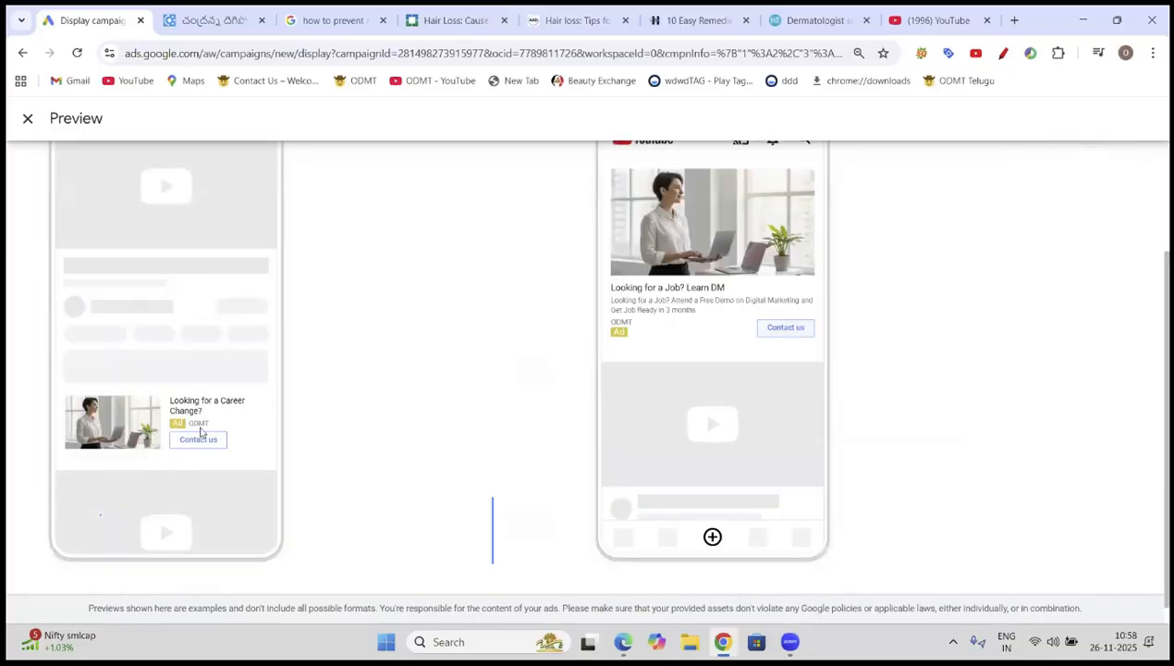
scroll(655, 367, up, 2)
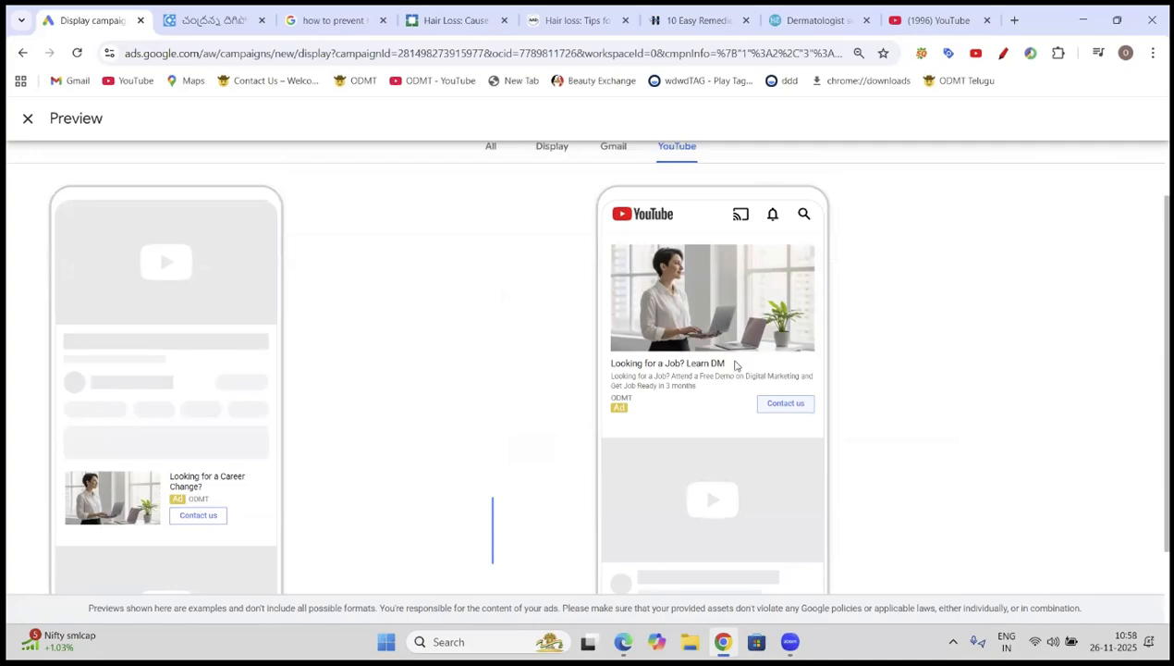
scroll(720, 381, up, 1)
scroll(813, 385, down, 2)
scroll(813, 386, up, 2)
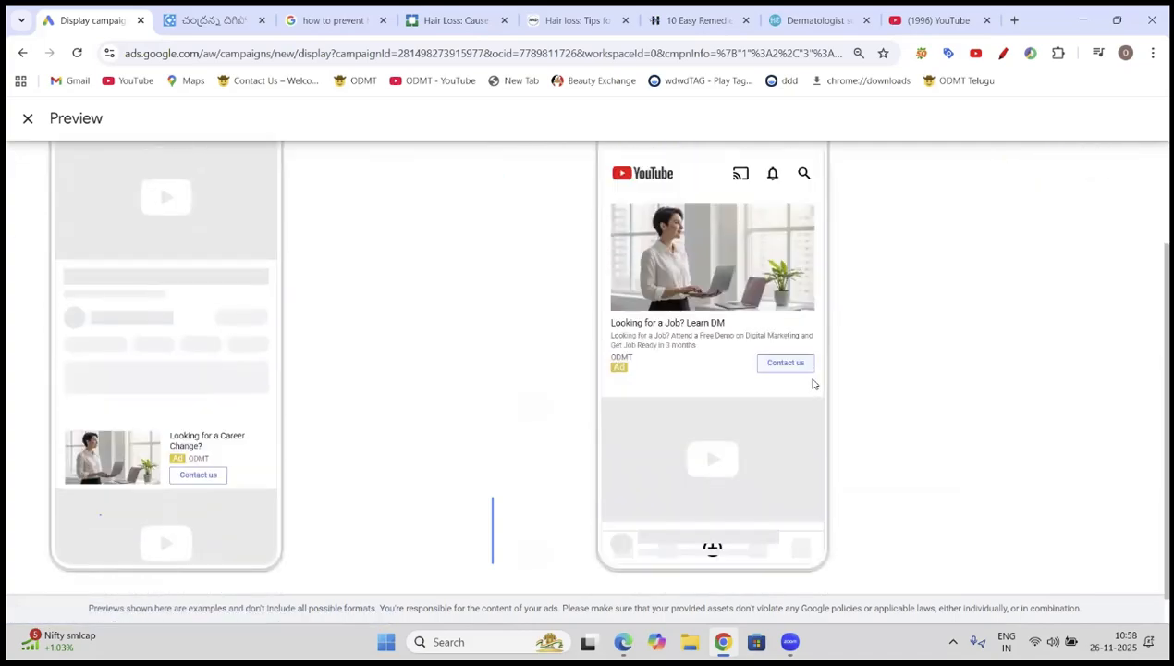
Close the preview, create the display ad, and continue to the Campaign Review page
click(28, 121)
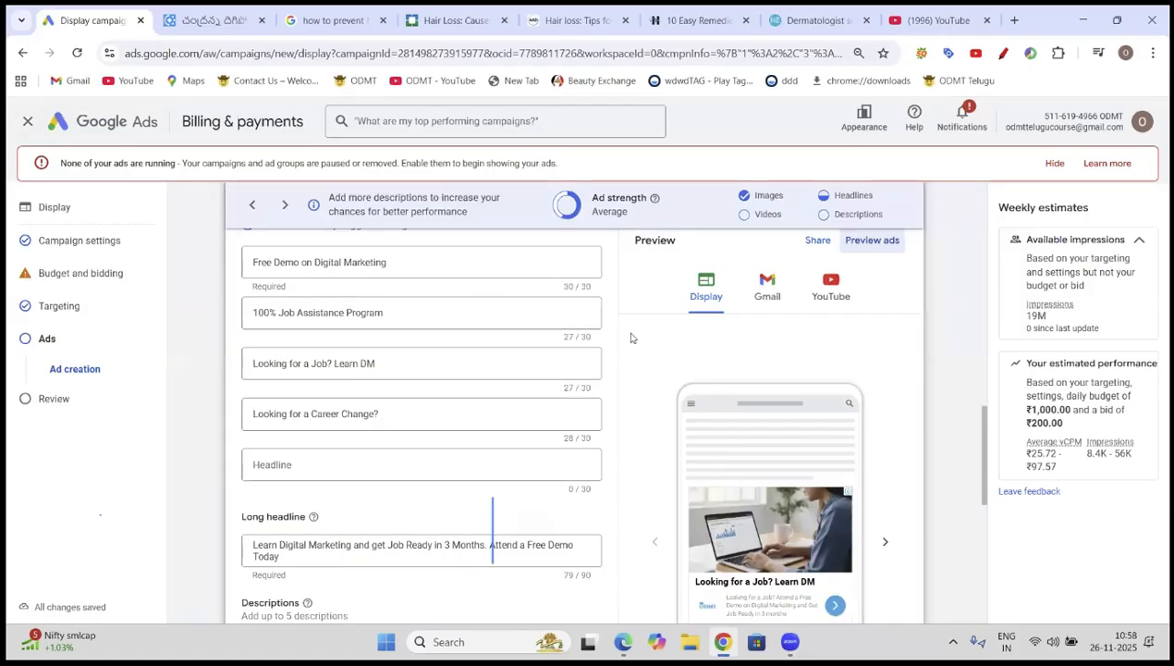
scroll(632, 337, down, 6)
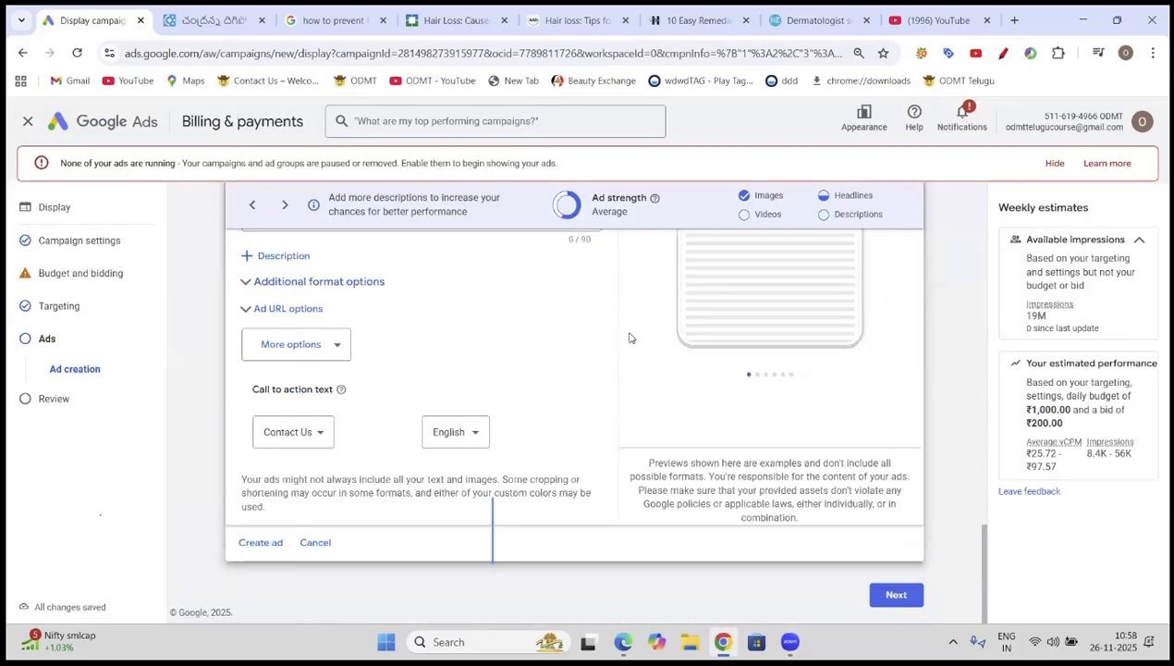
click(245, 547)
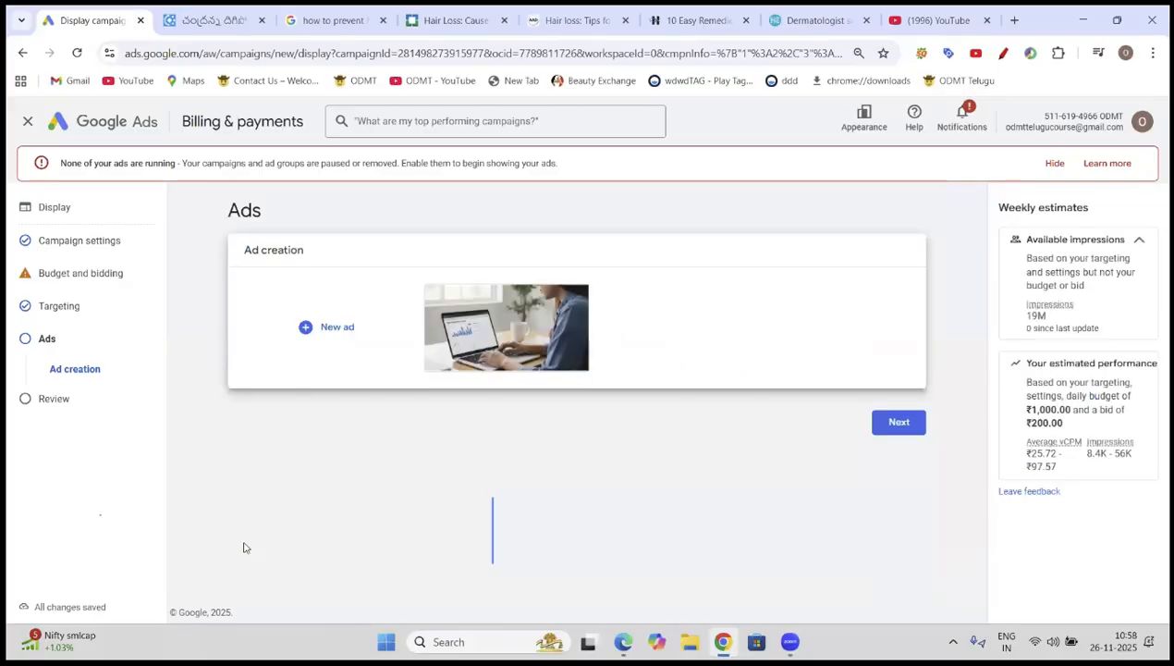
click(893, 425)
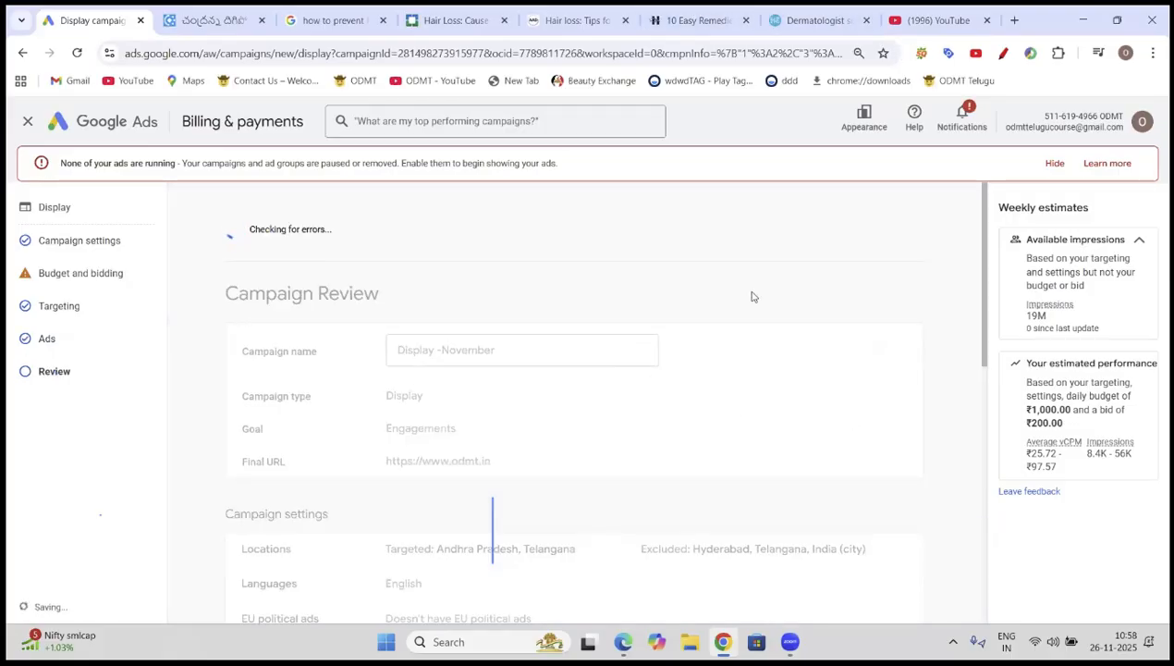
scroll(754, 297, down, 1)
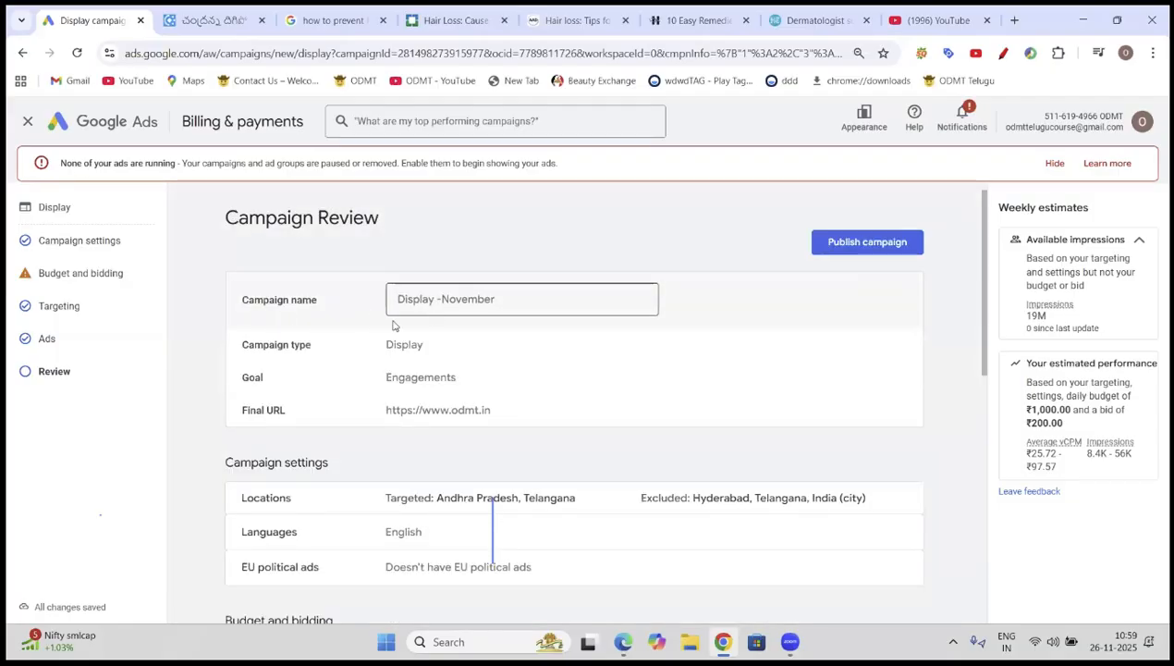
scroll(467, 434, down, 1)
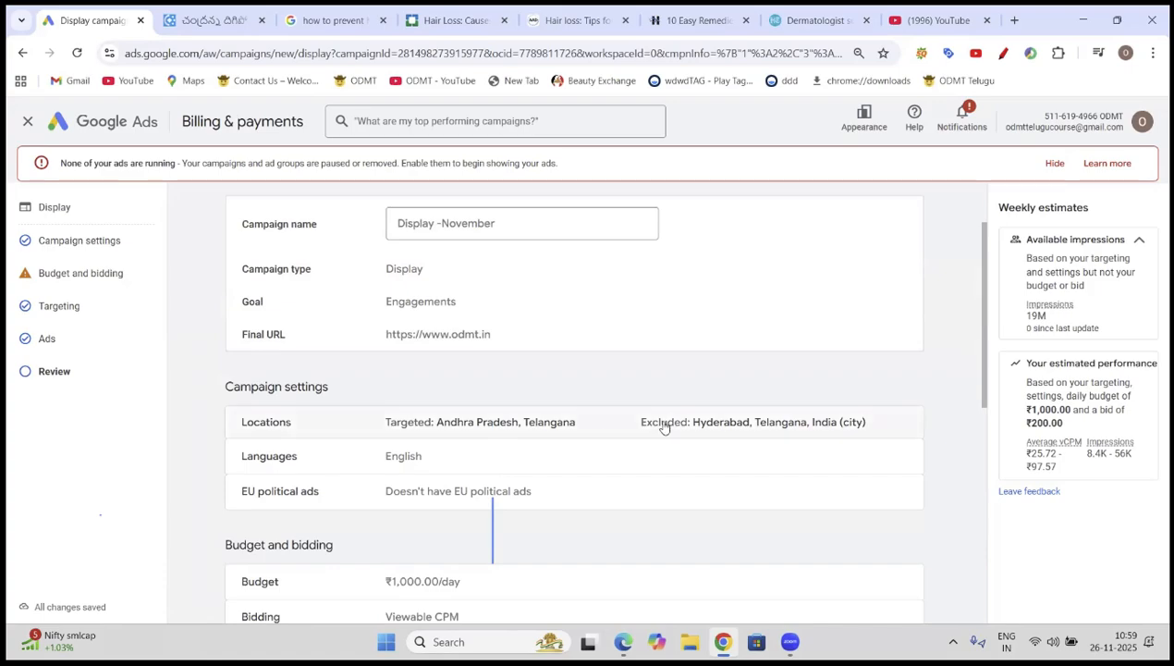
scroll(490, 422, down, 3)
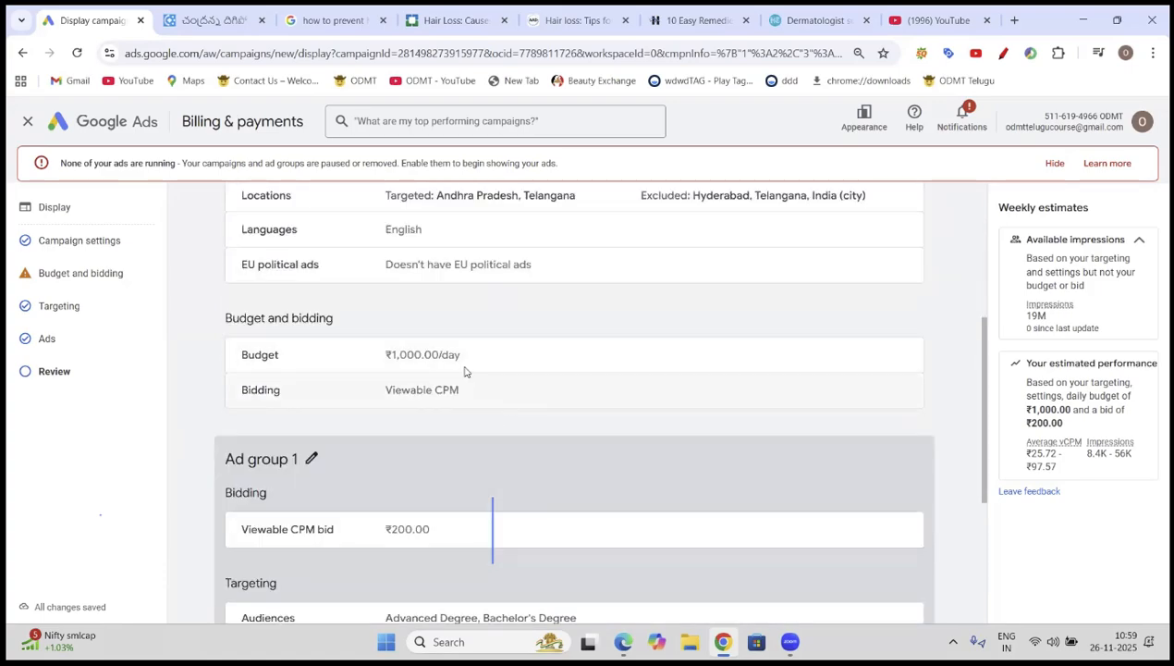
scroll(465, 371, down, 2)
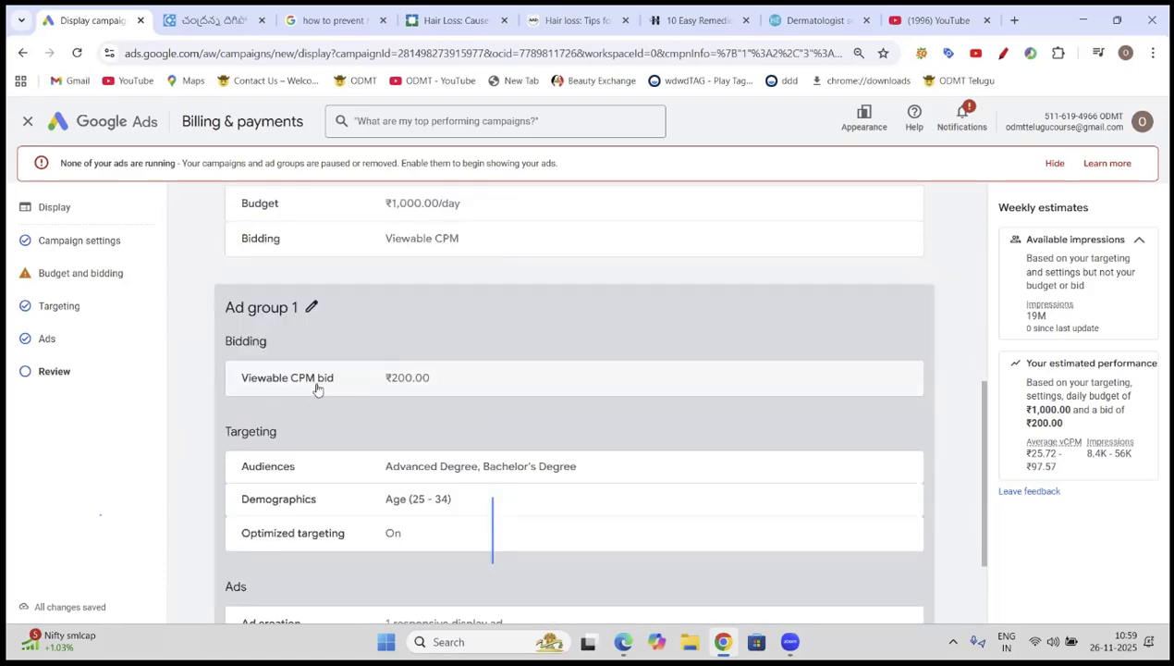
scroll(457, 383, down, 2)
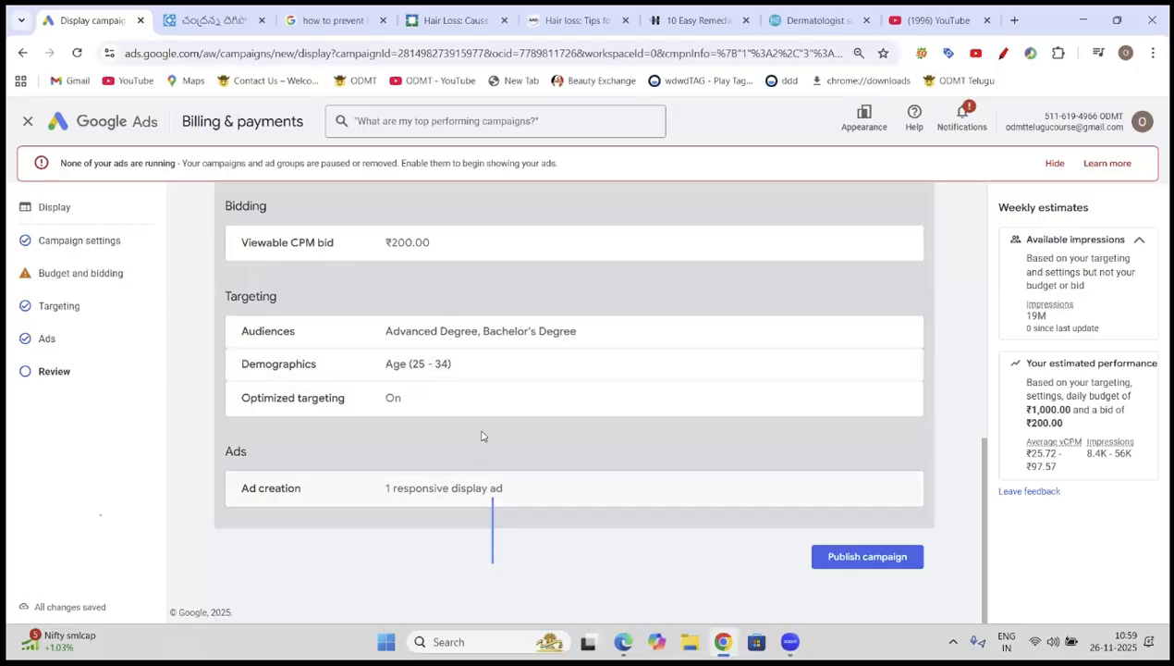
Publish the Display -November campaign, browse its overview, and minimize the browser to the desktop
click(862, 555)
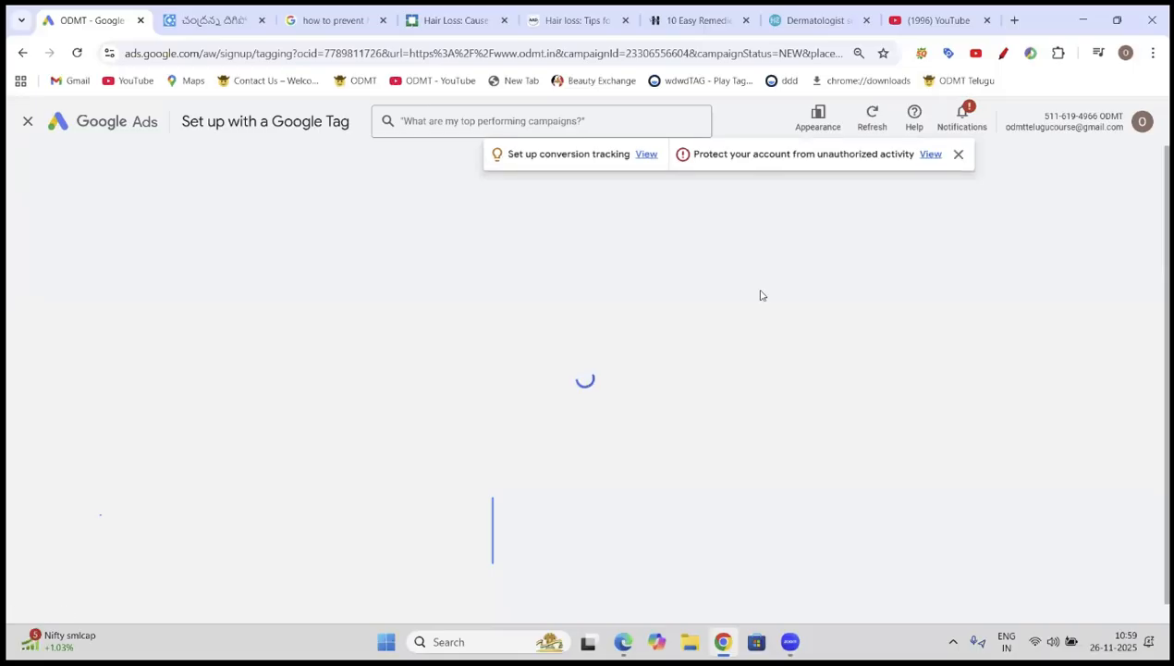
click(959, 155)
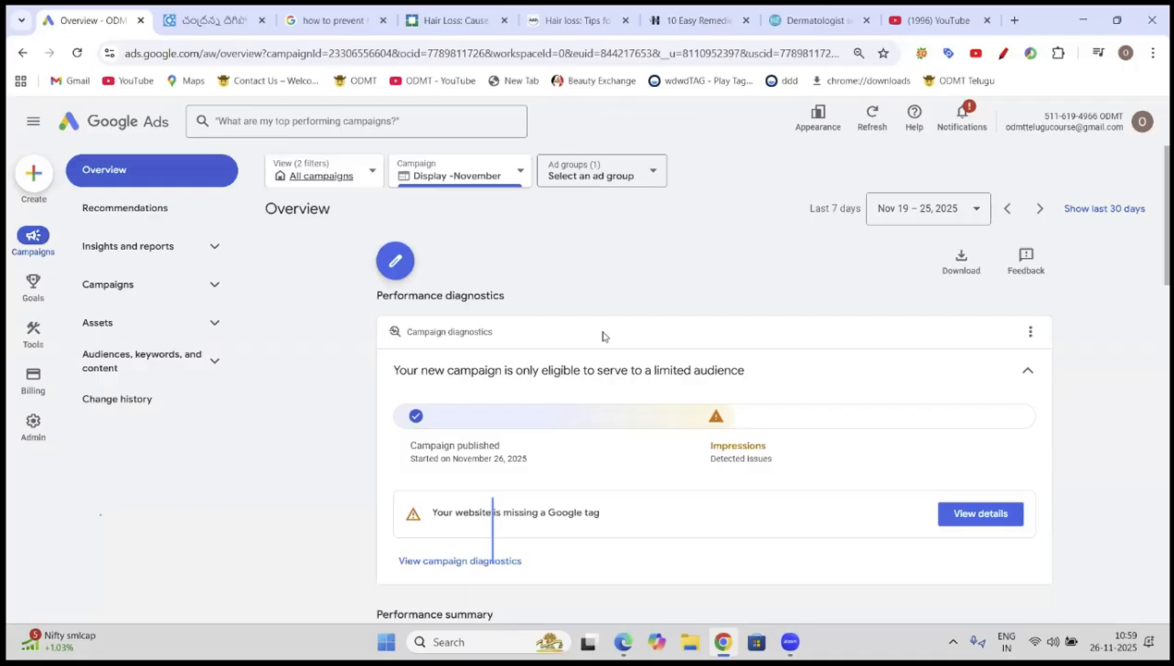
scroll(602, 335, down, 1)
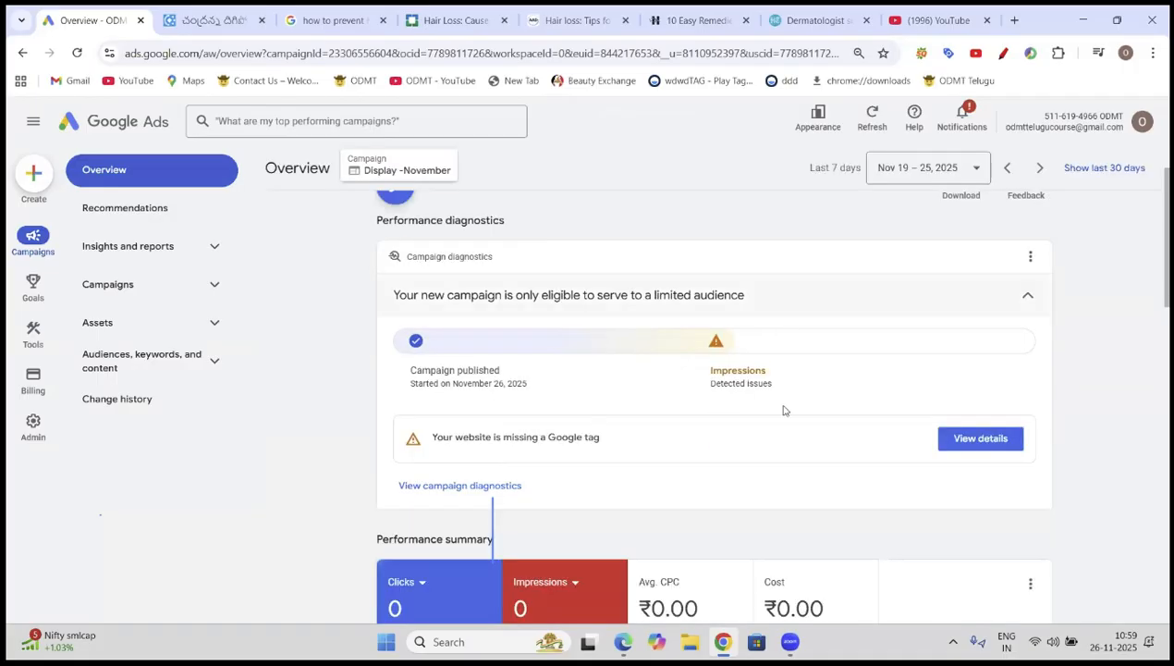
scroll(657, 407, down, 5)
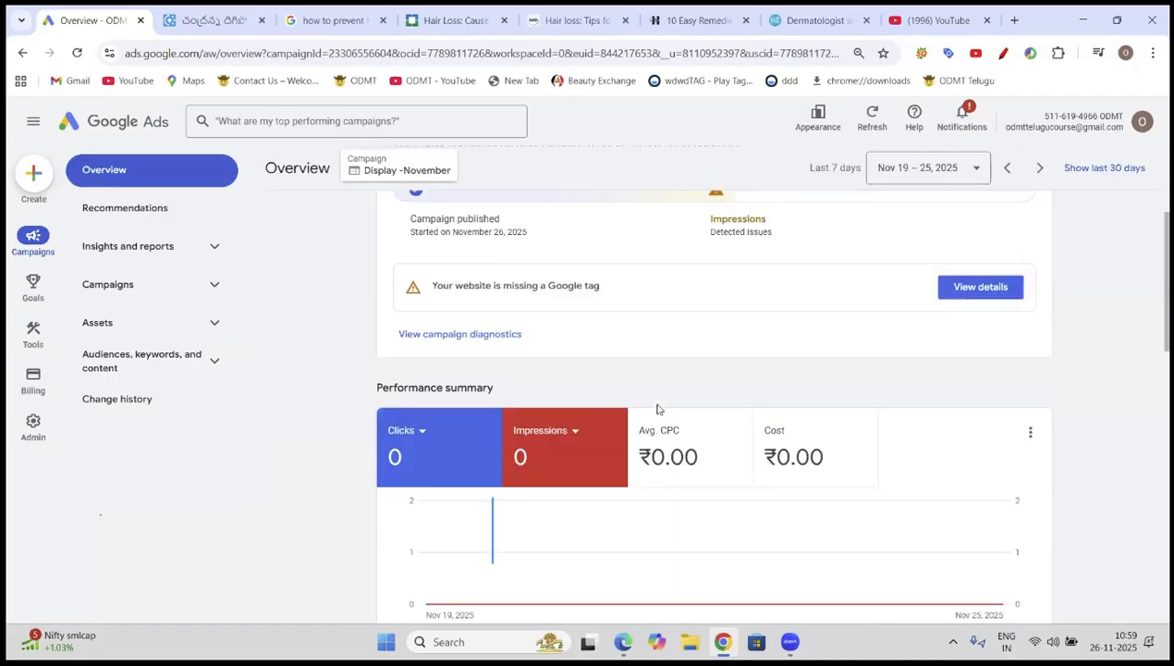
scroll(657, 410, down, 4)
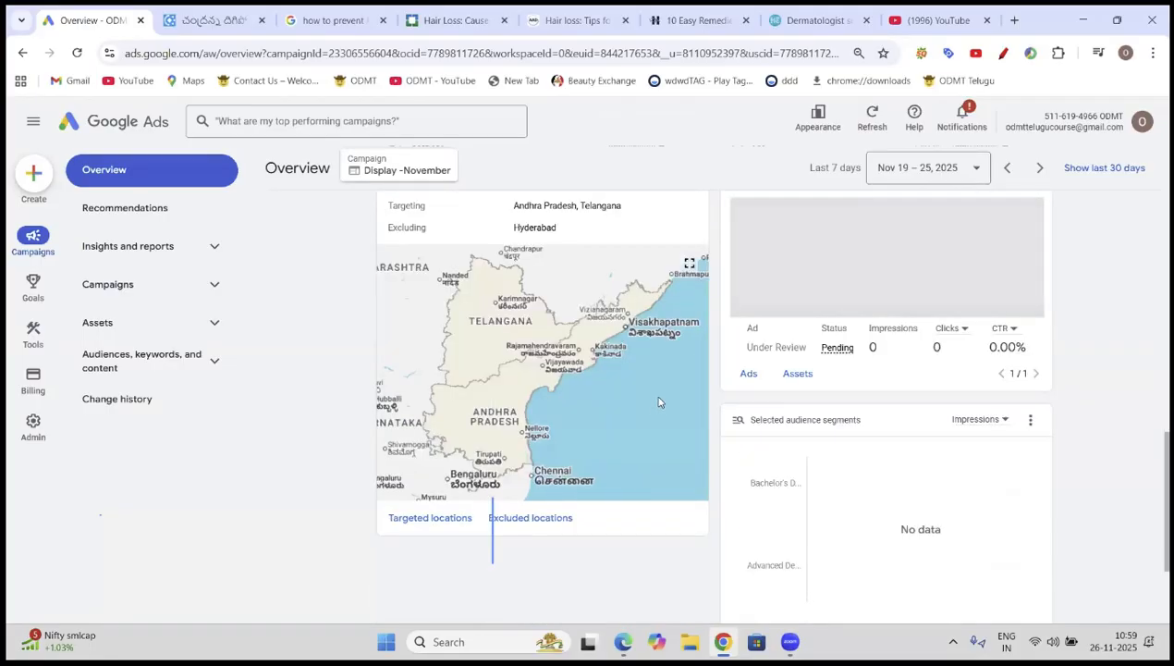
scroll(659, 402, down, 3)
scroll(659, 403, up, 14)
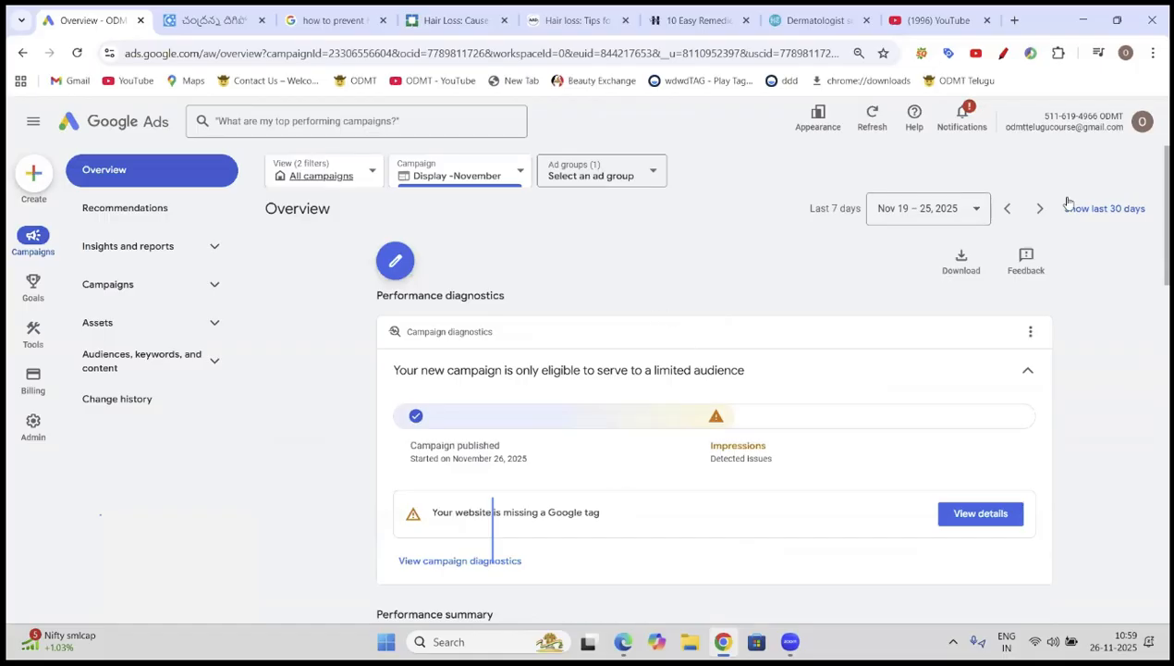
click(1080, 22)
click(1080, 22)
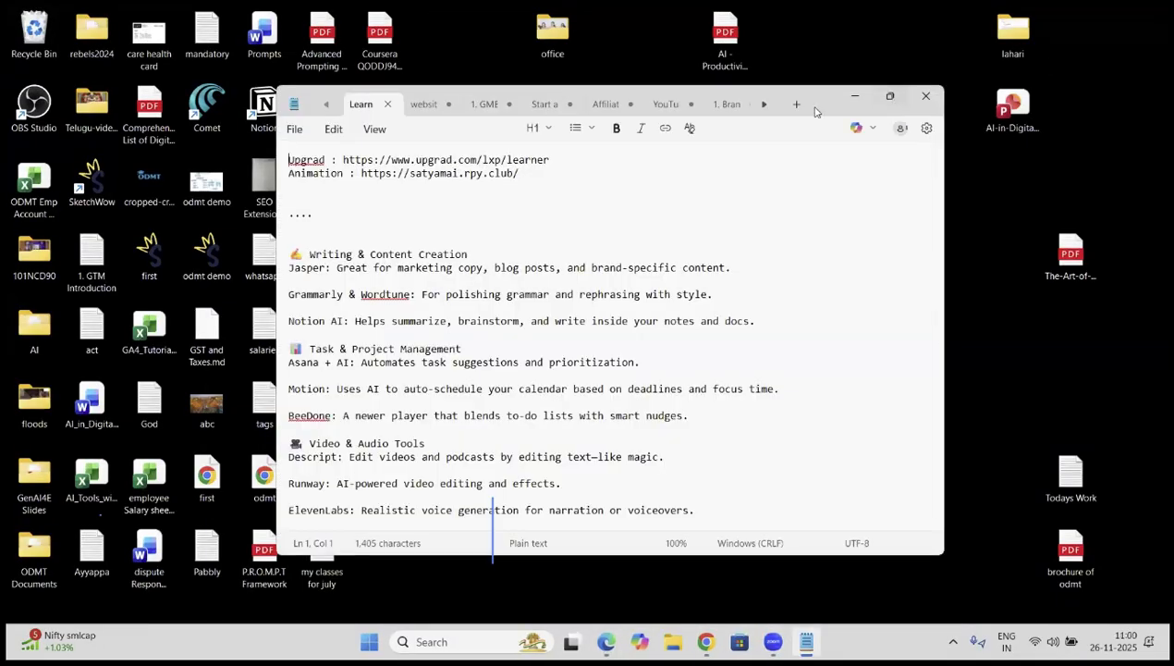
From the Learning file, start a new enlarged Notepad tab headed 'Targetting >>'
double_click(814, 108)
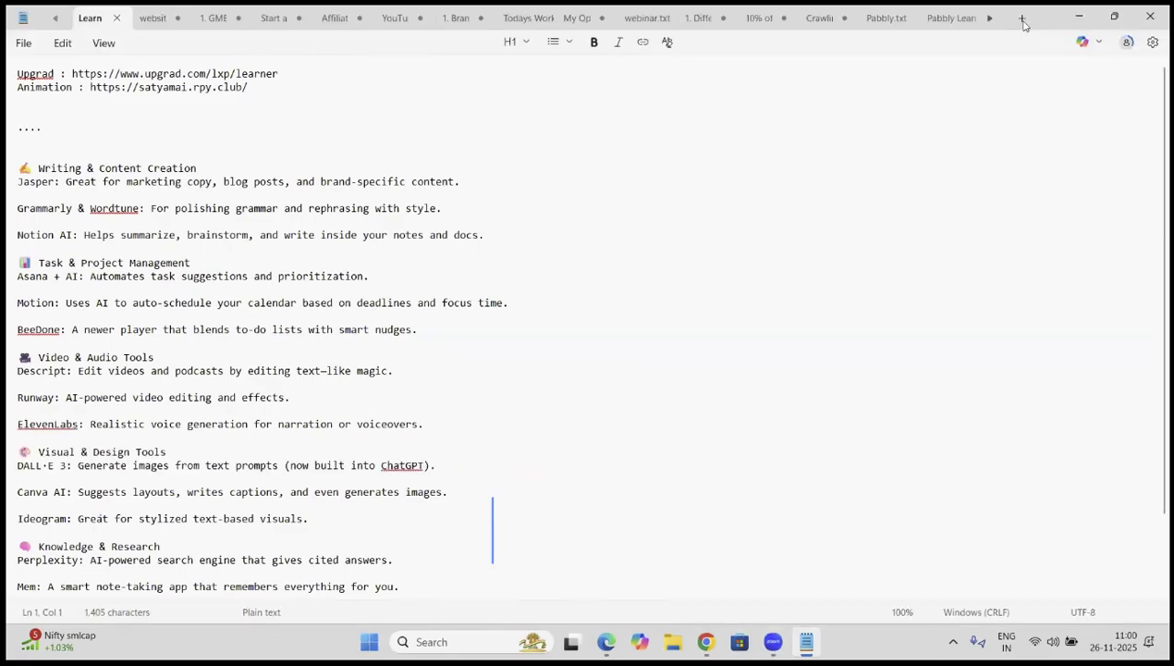
click(1022, 17)
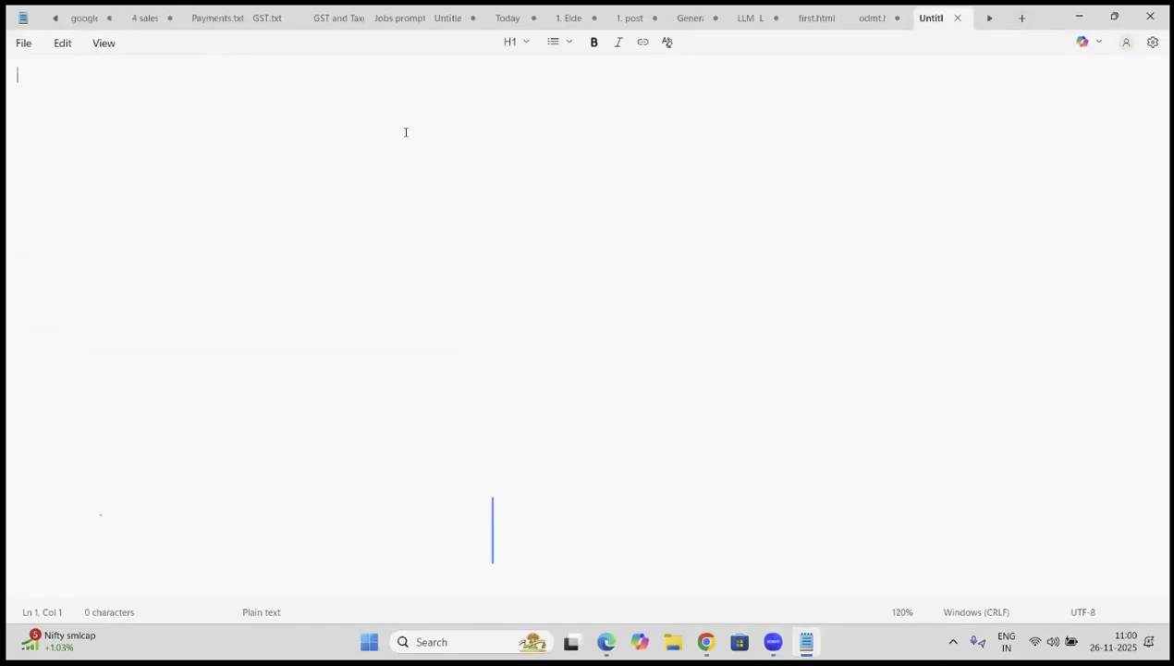
key(ctrl+plus)
text(Targetting ??)
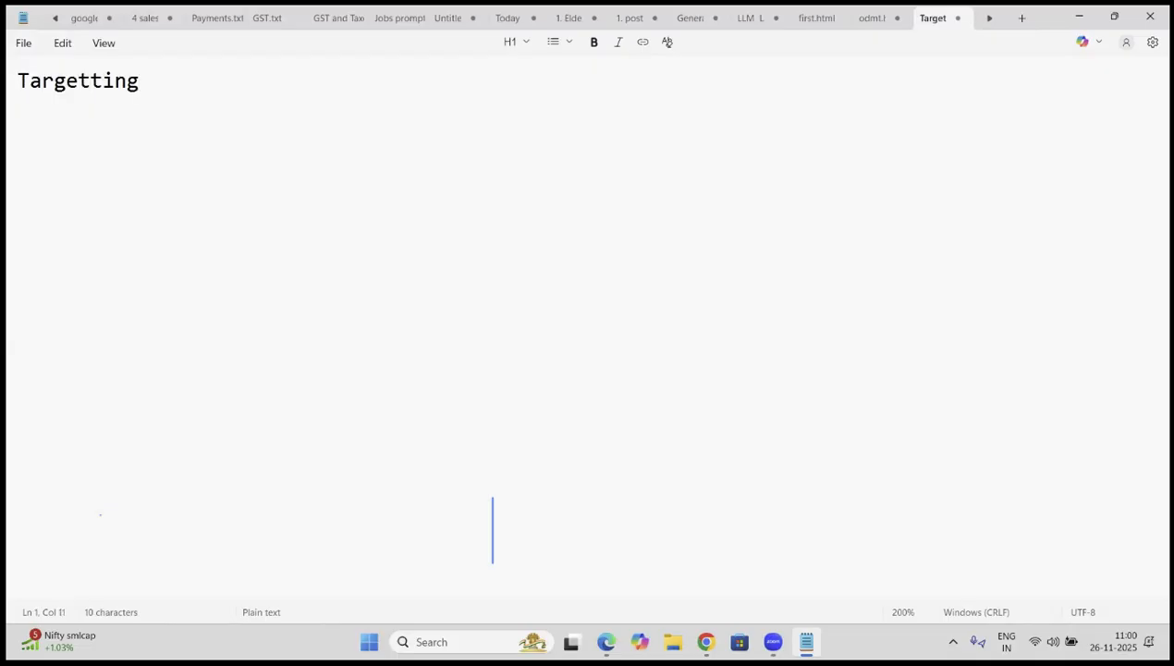
key(BackSpace)
key(BackSpace)
text(>>)
key(Return)
Add 'Creative', then 'Keyword :', 'Placement' and 'Topic' lines beneath the heading
text(Creative)
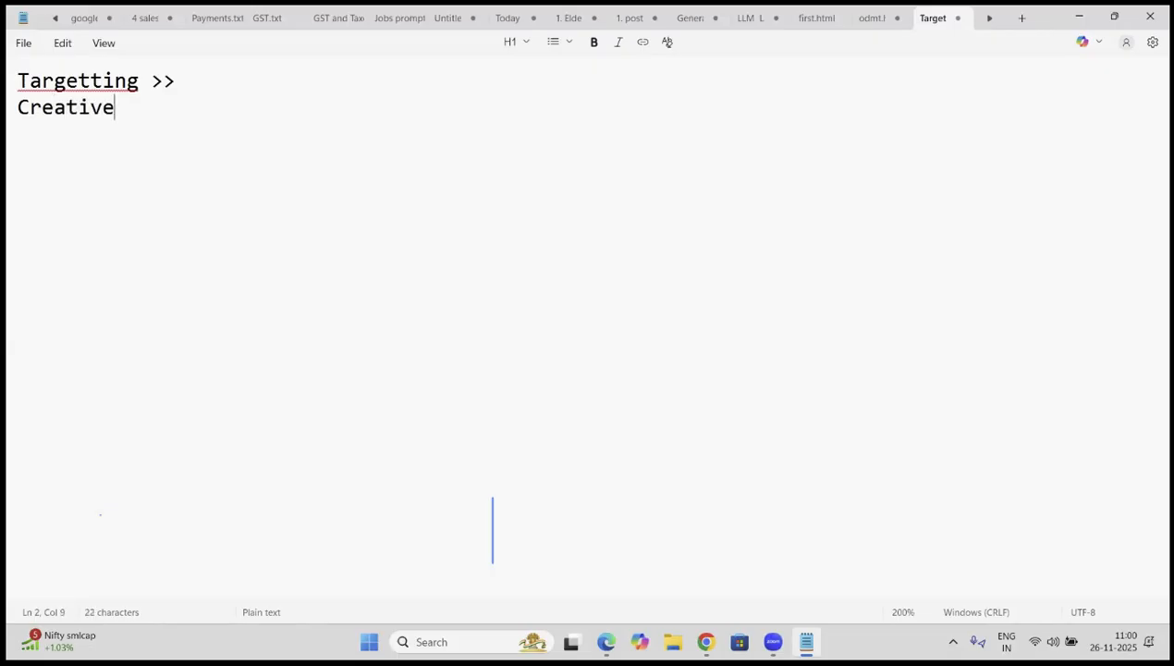
key(Return)
key(Return)
key(Return)
text(Keyword)
key(Return)
text(Placement)
key(Return)
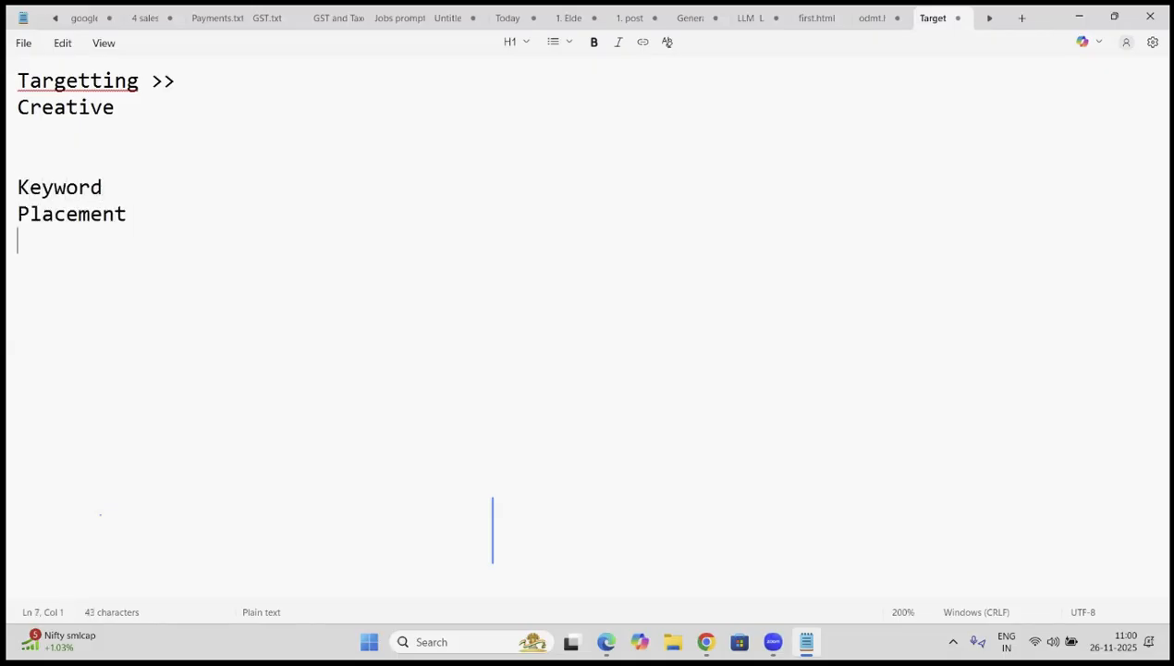
text(Topic)
click(153, 178)
text(:)
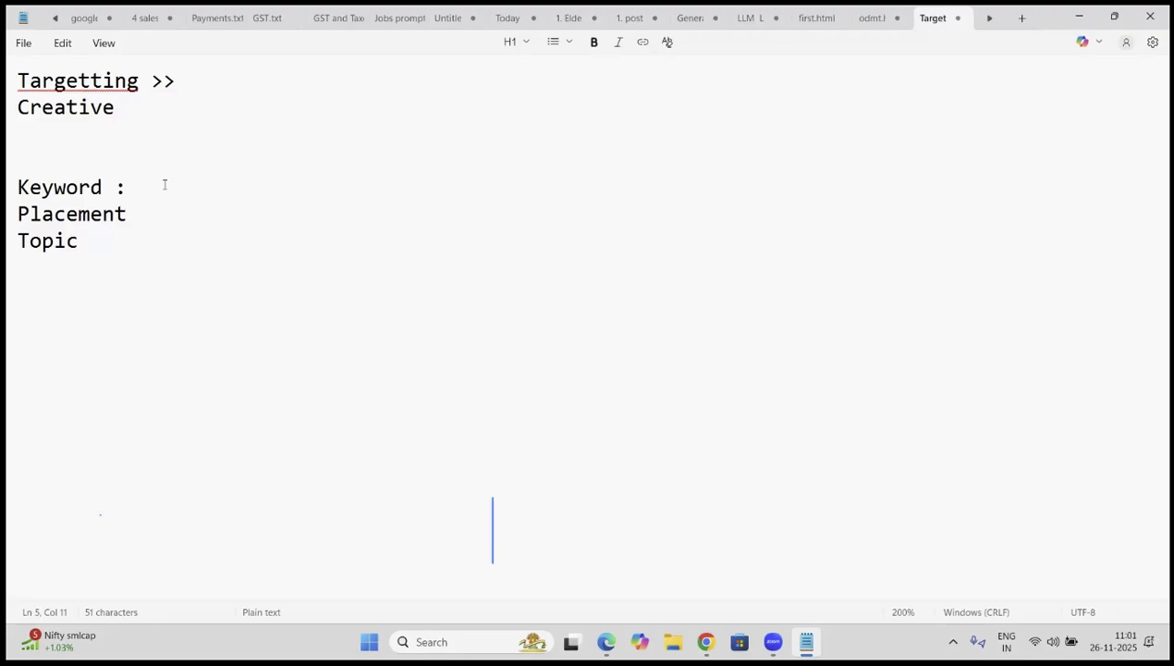
Complete the Placement line as 'Placement : ndtv.com'
click(155, 212)
text(:)
text(ndtv.com)
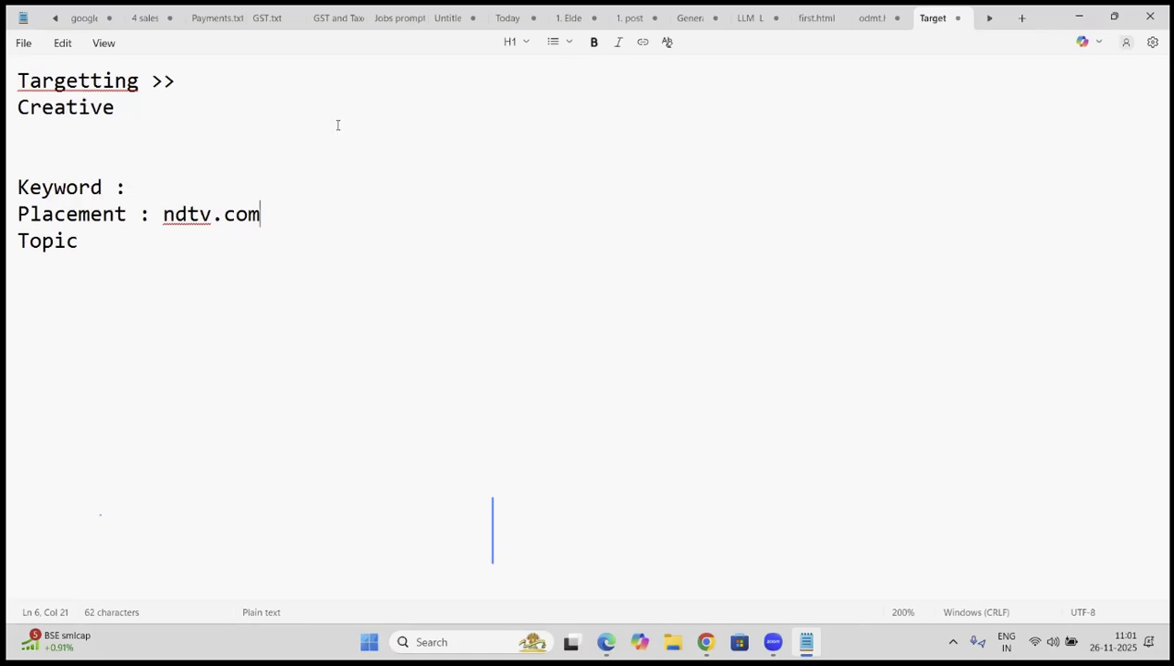
Delete the Topic line and add an 'affinity :' line below Placement
click(117, 235)
text(:)
drag(120, 242, 11, 245)
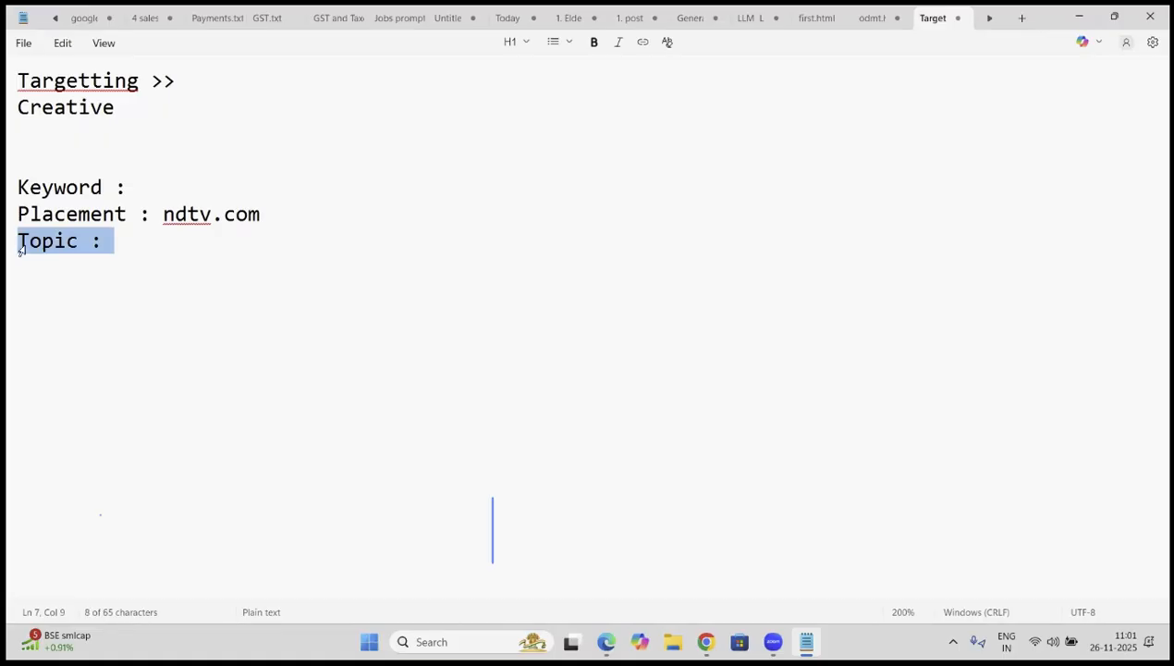
key(BackSpace)
click(273, 215)
key(Return)
text(affinity :)
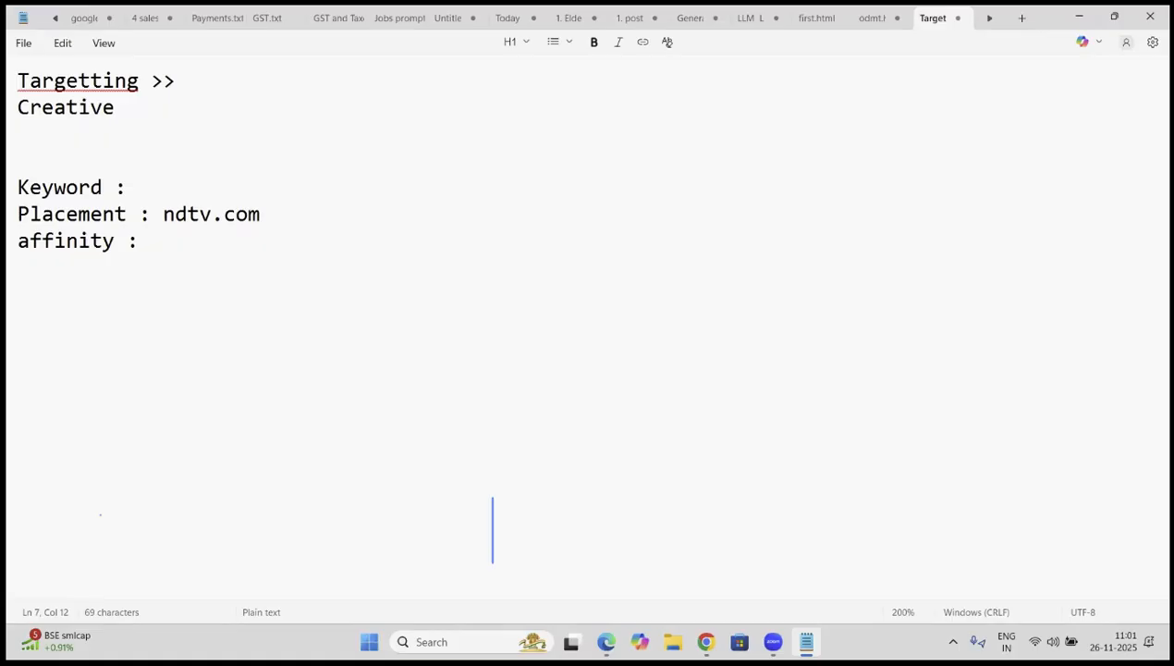
Complete the affinity line to read 'affinity : user'
click(137, 186)
drag(270, 214, 198, 214)
drag(95, 208, 12, 186)
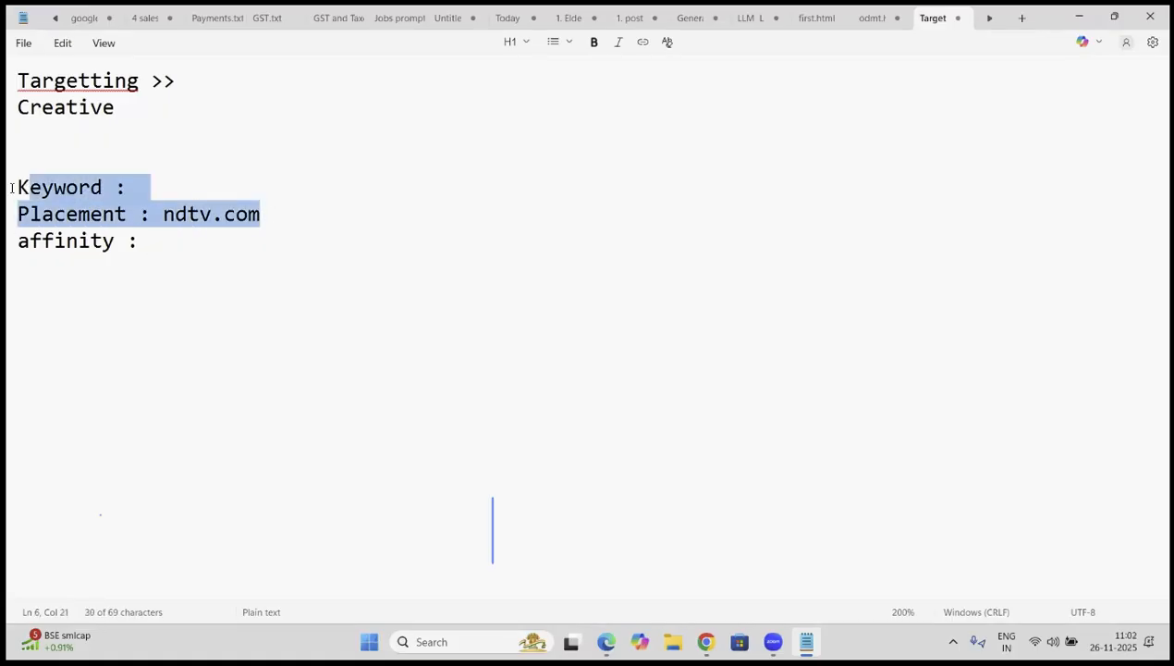
click(177, 187)
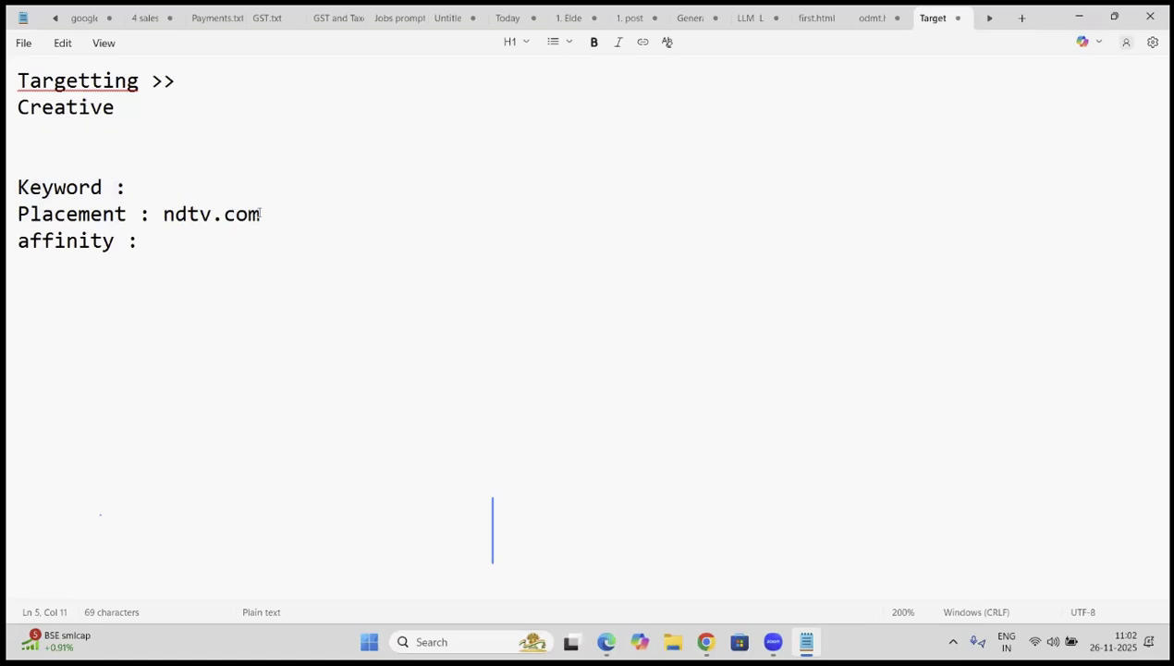
click(151, 237)
text(user)
Add the line 'IN Market Audience : actively searching this' below it
key(Return)
text(IN Market Audience : )
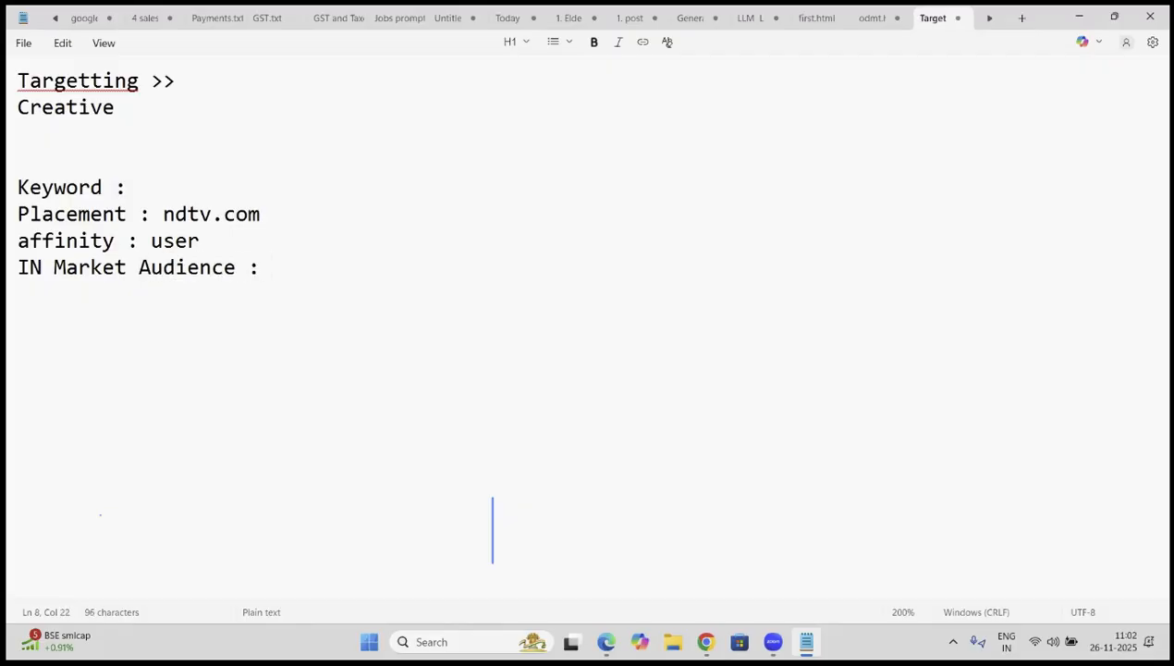
text(actively se)
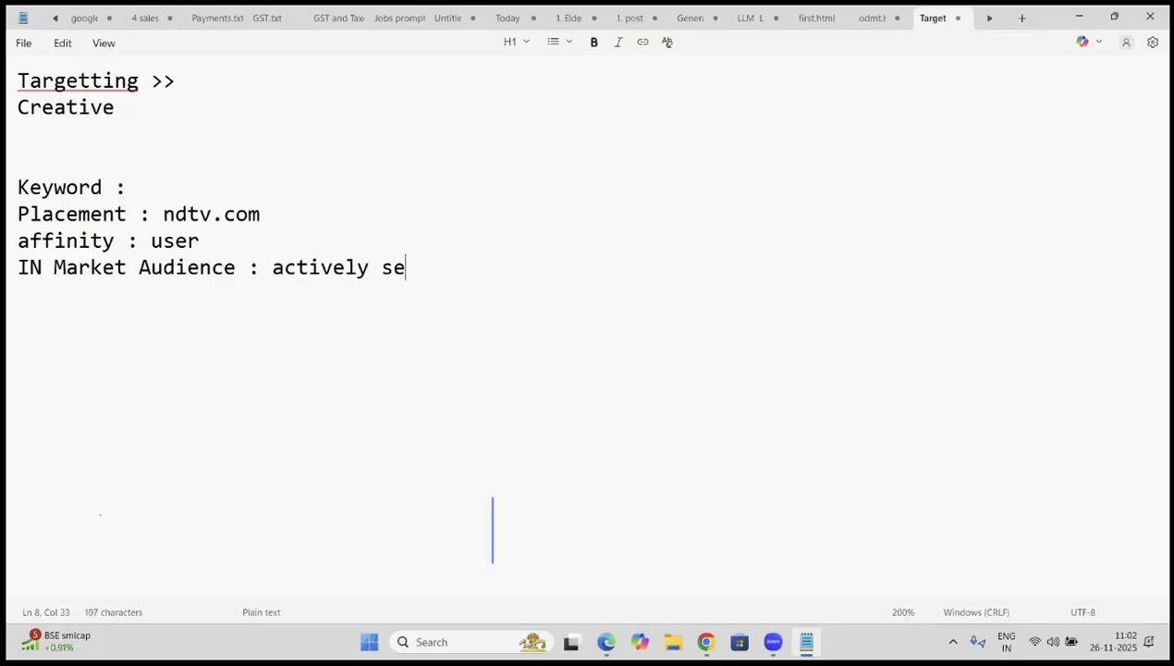
text(arching this)
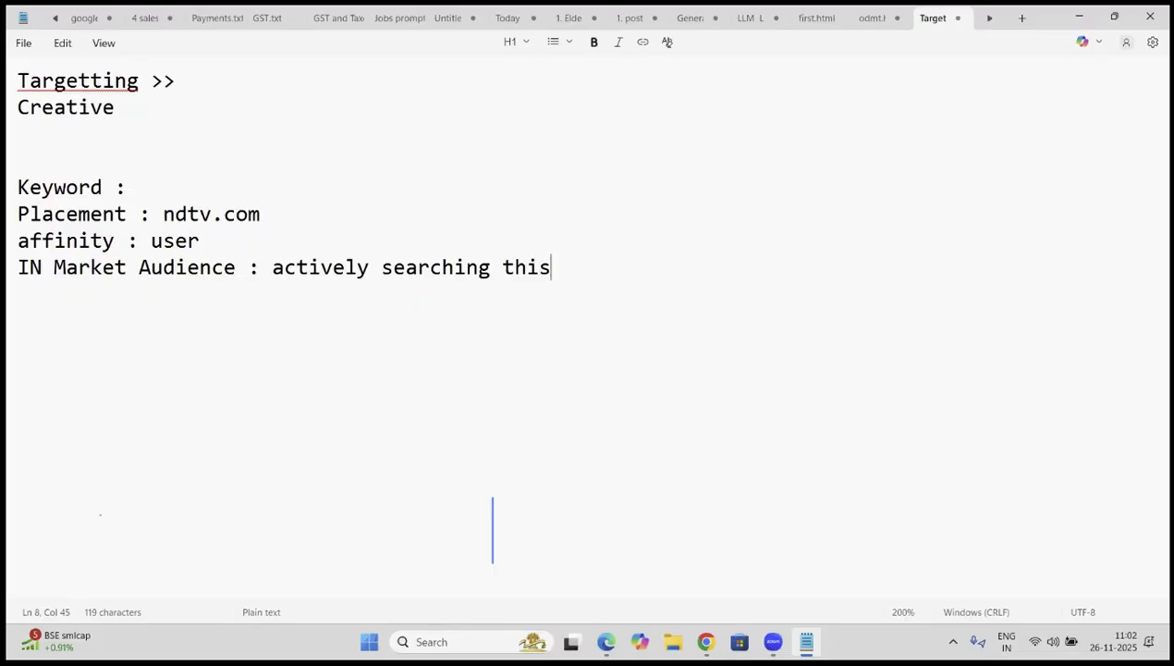
key(Return)
key(Return)
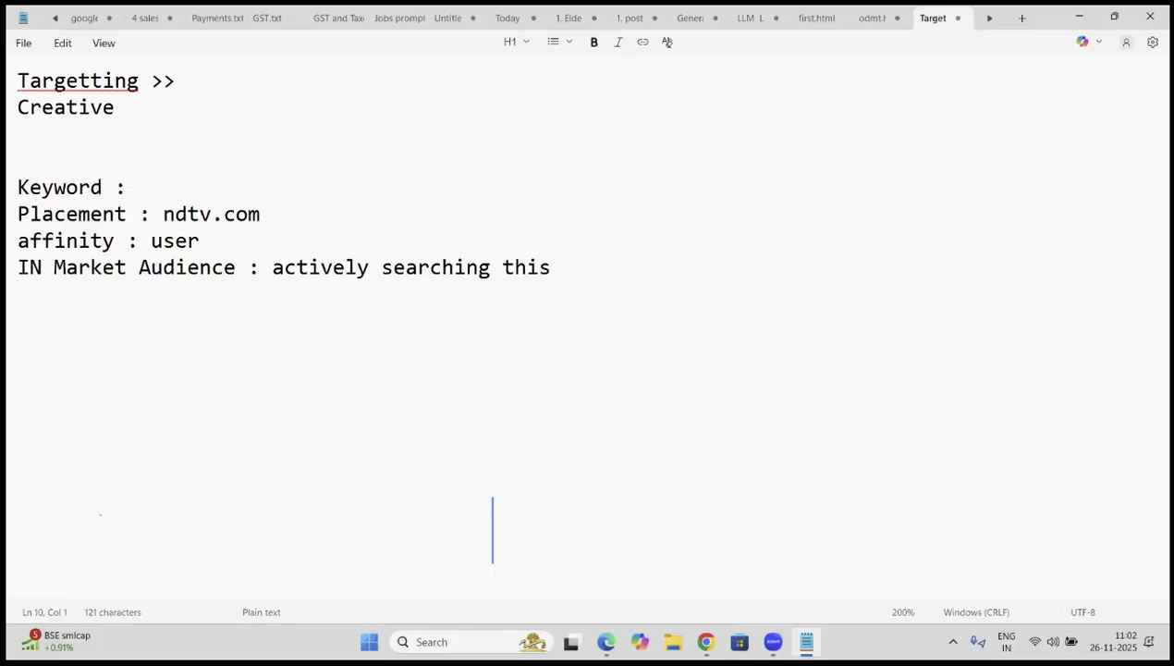